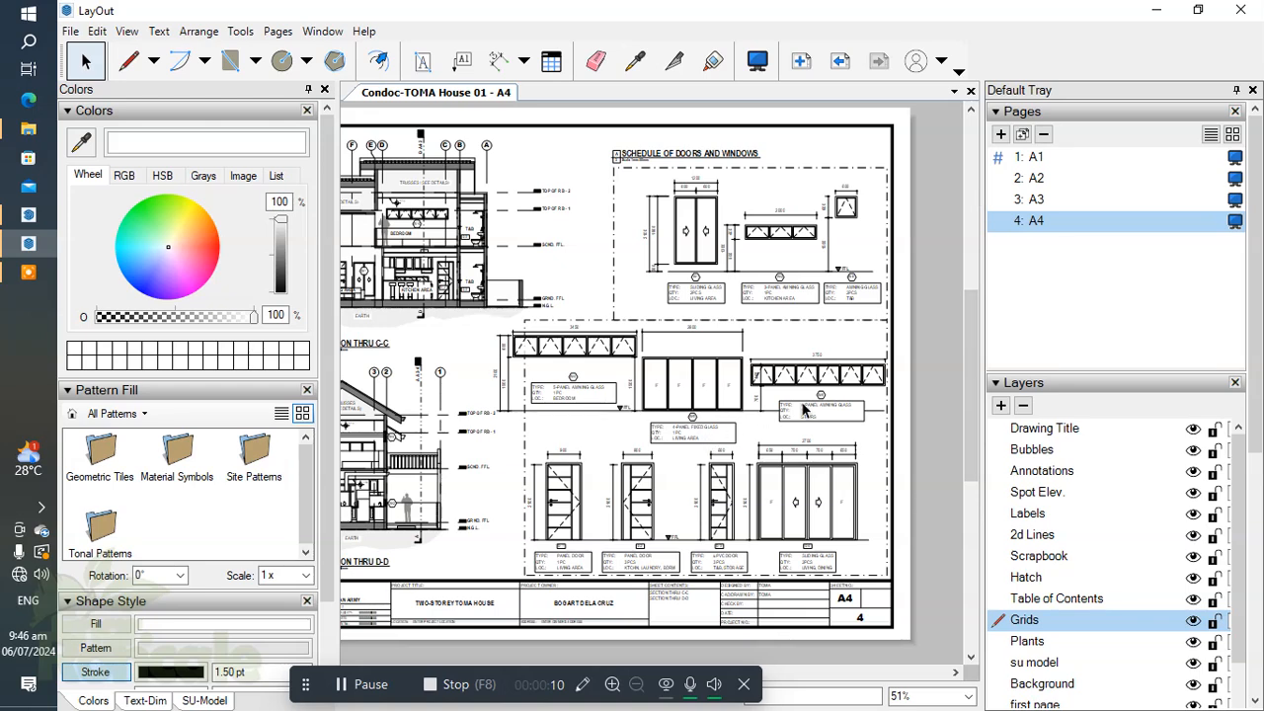
Add a new page after A4 and rename it A5
click(1000, 134)
double_click(1075, 247)
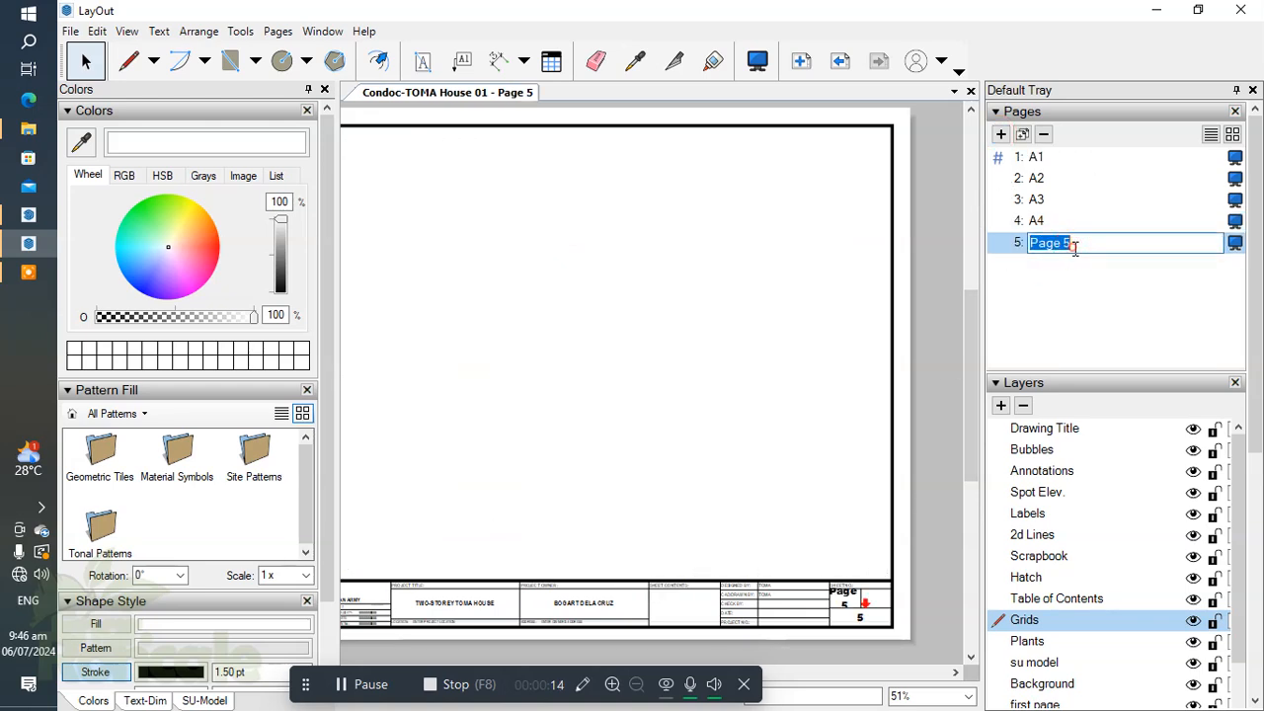
text(A5)
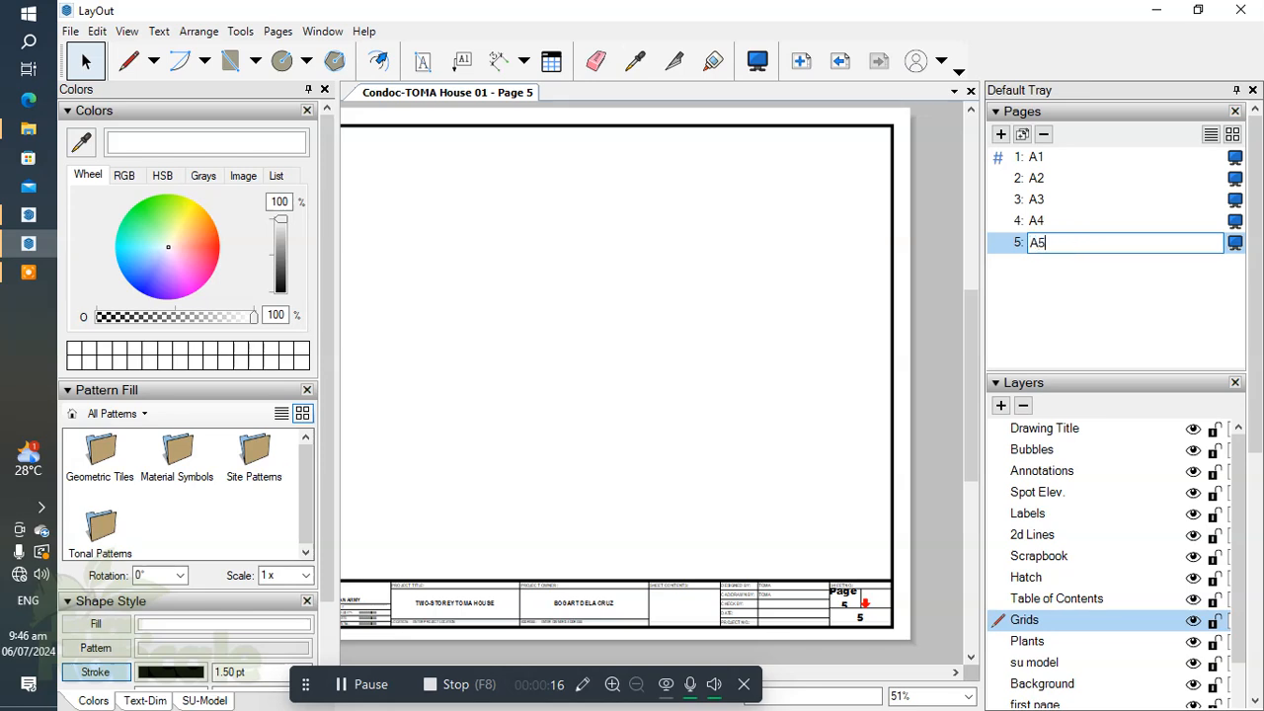
key(Return)
scroll(647, 383, down, 1)
middle_drag(647, 384, 774, 381)
scroll(773, 359, up, 1)
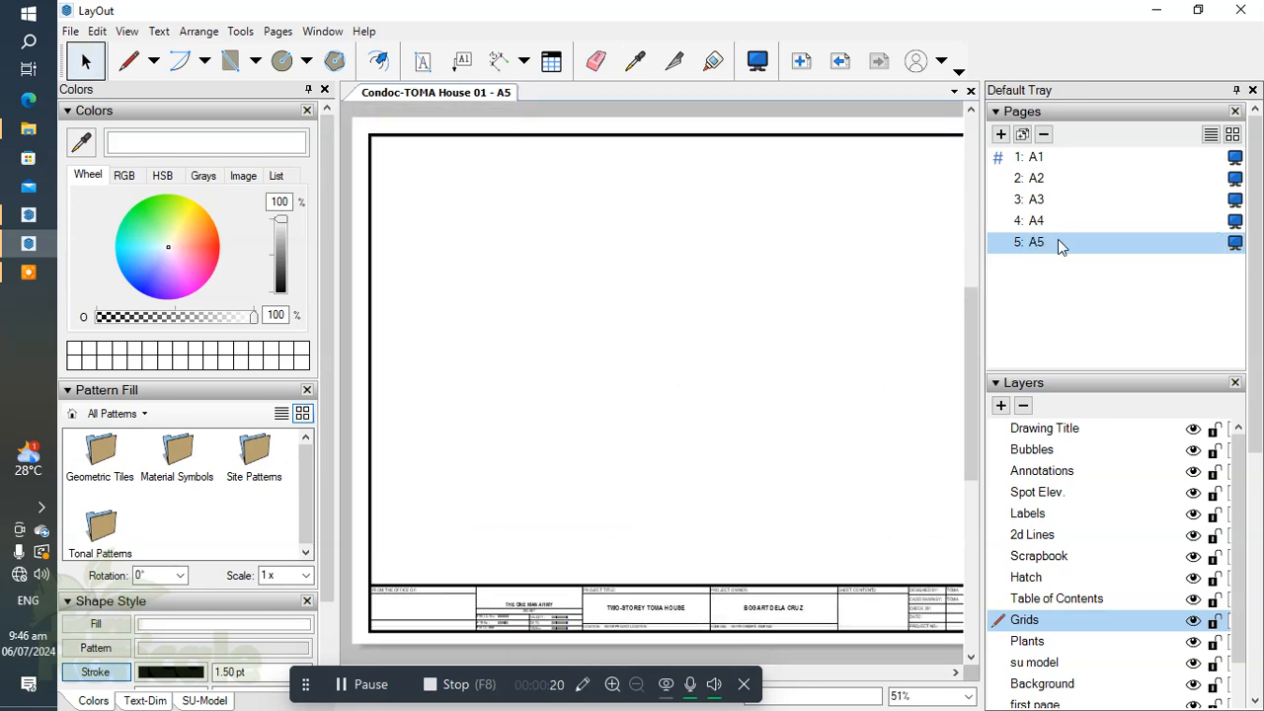
Copy the site development plan with its drawing title from page A1 onto page A5
click(1051, 178)
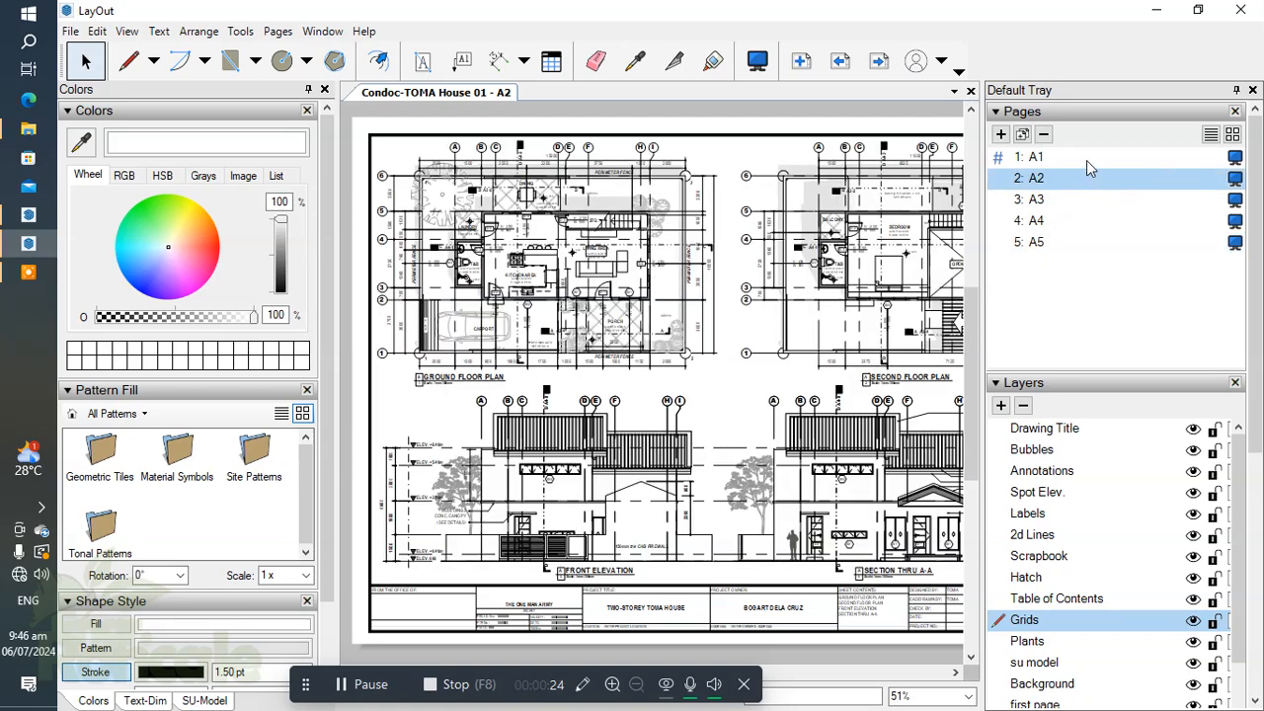
click(1085, 159)
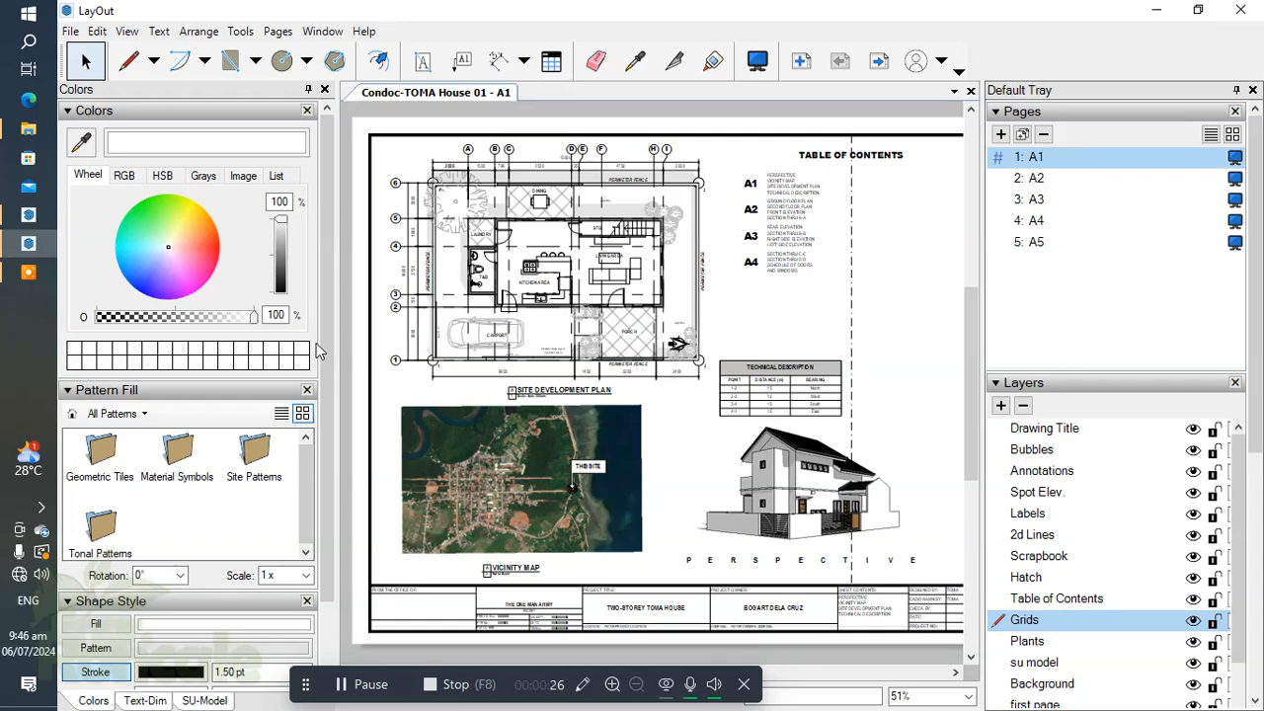
click(626, 369)
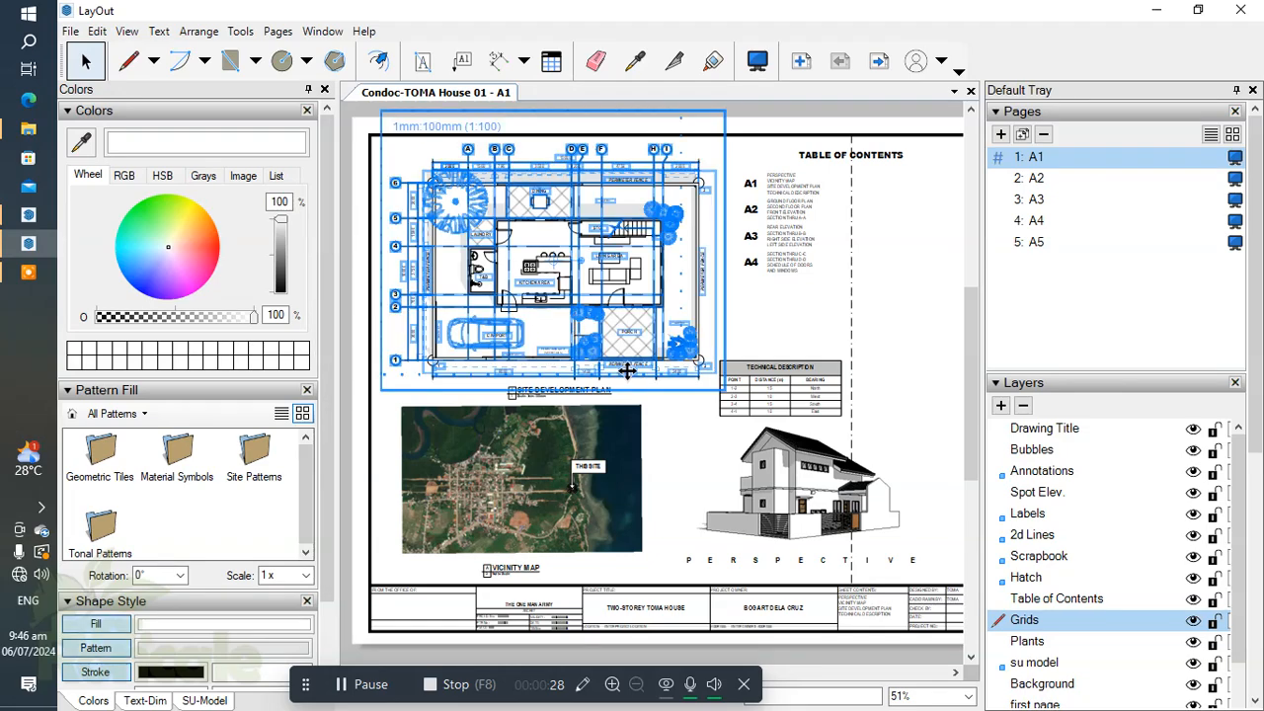
scroll(626, 375, up, 3)
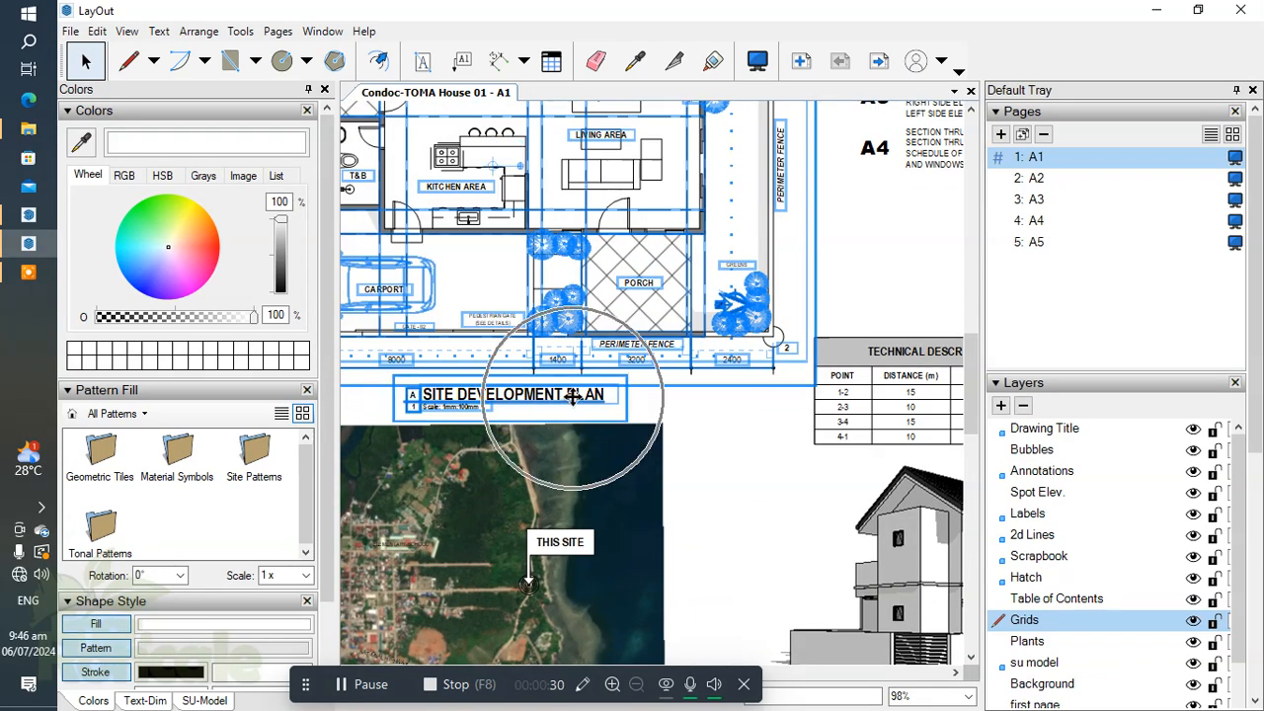
click(1045, 253)
drag(652, 283, 758, 372)
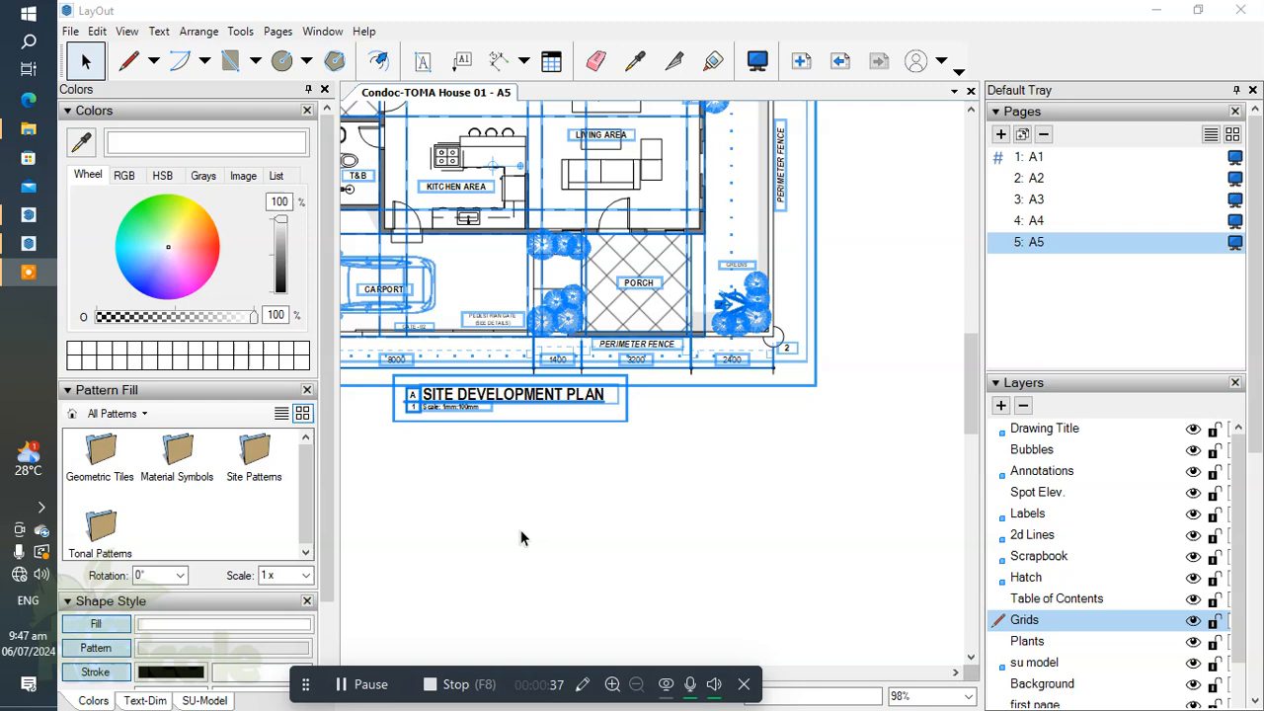
drag(481, 503, 592, 564)
scroll(689, 514, up, 4)
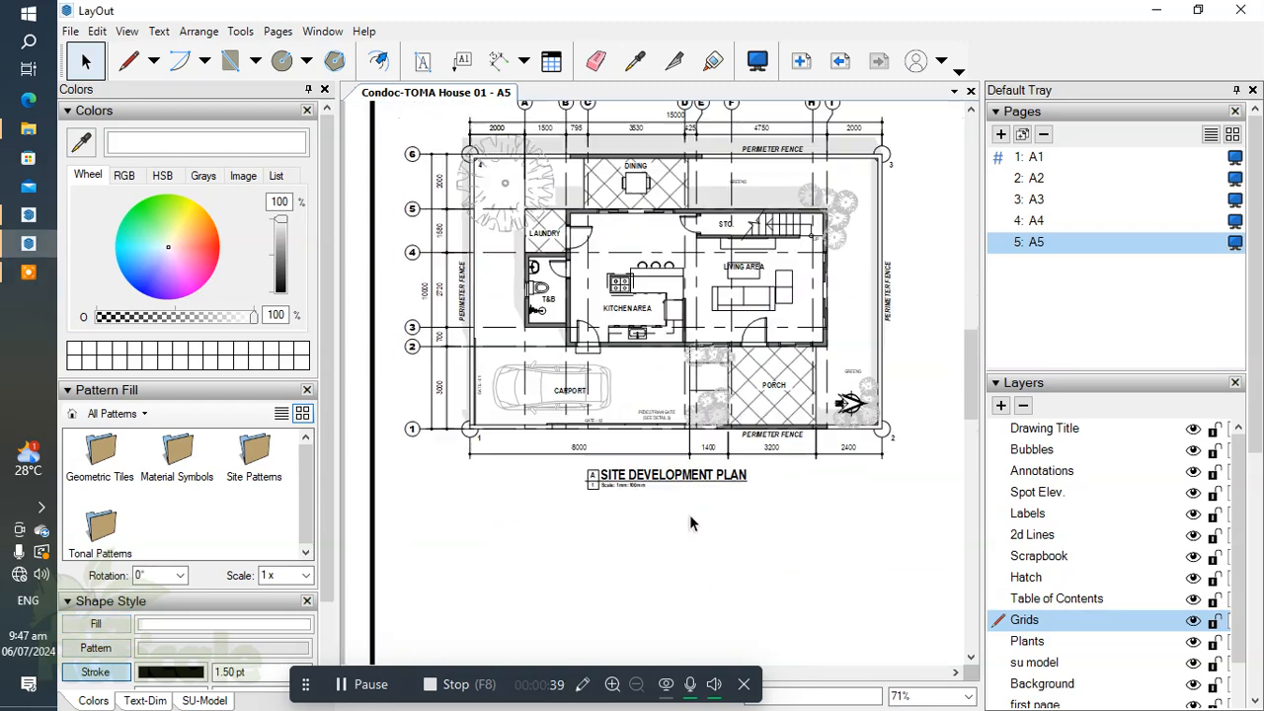
Replace the copied plan's drawing title text with ROOF PLAN
double_click(683, 450)
triple_click(679, 445)
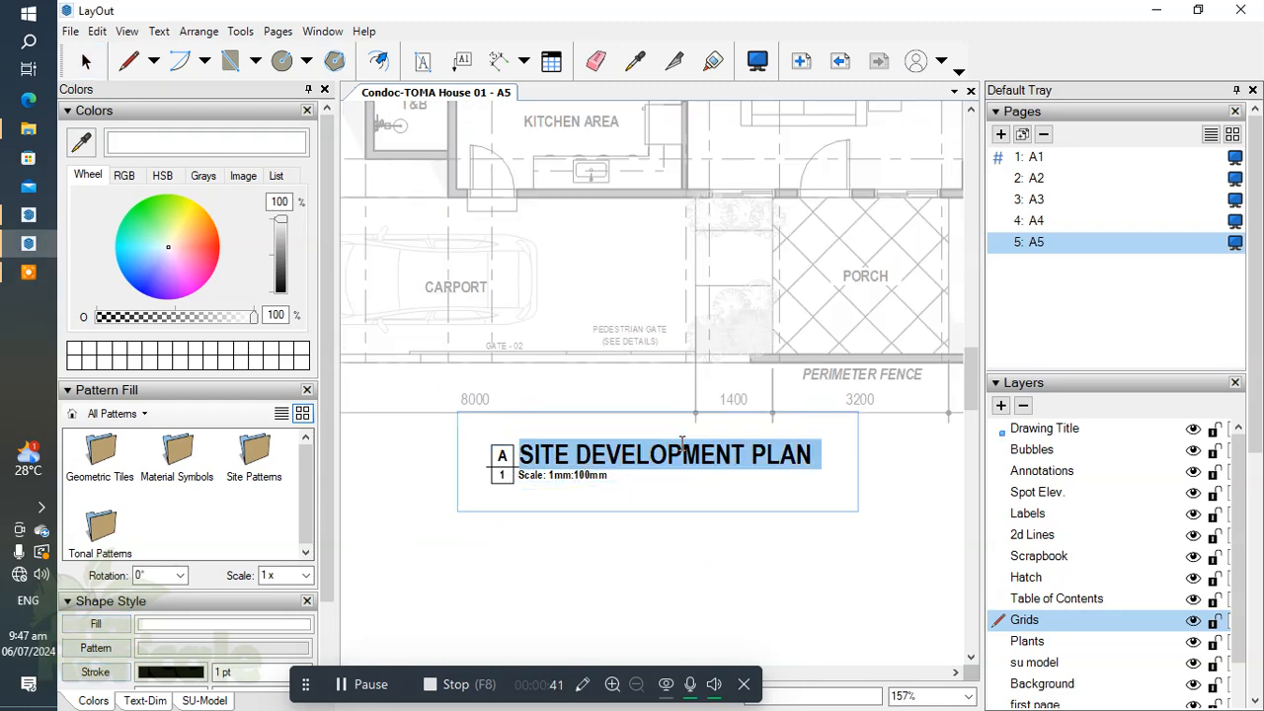
click(681, 444)
text(RO)
triple_click(681, 443)
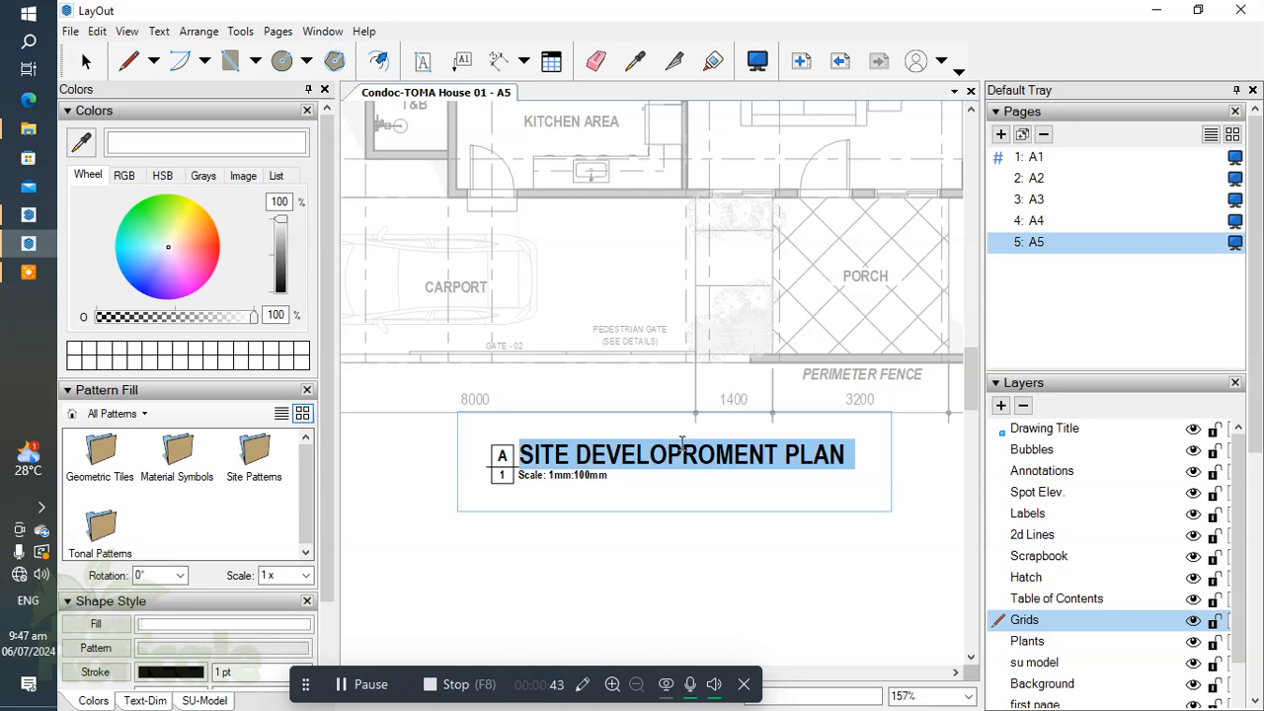
text(ROOF)
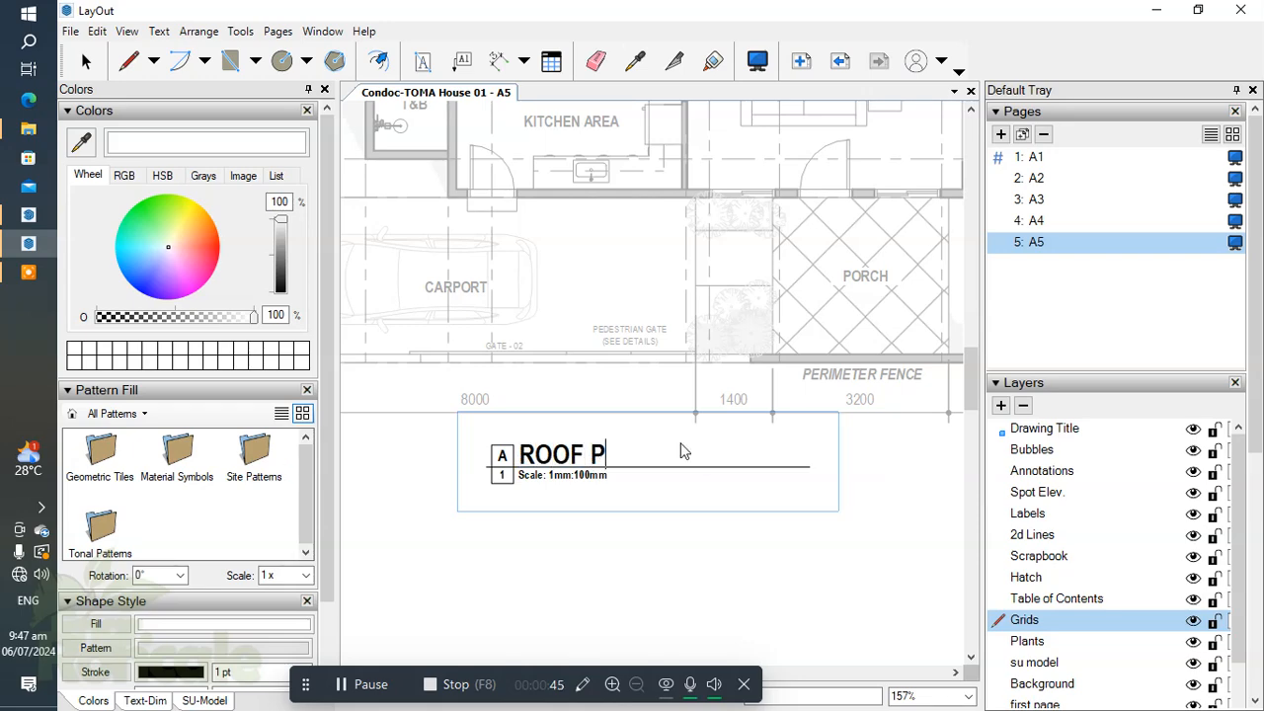
click(756, 516)
Shorten the underline of the ROOF PLAN title to fit the new text
click(761, 464)
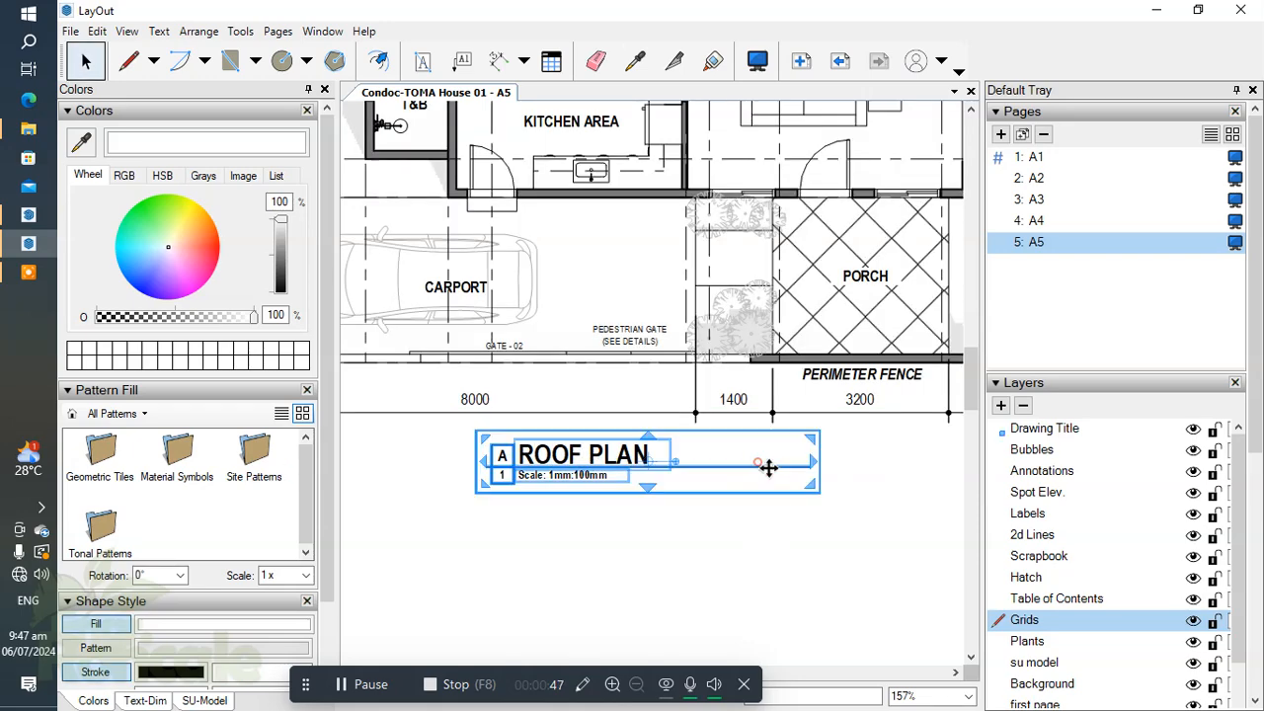
double_click(777, 466)
drag(810, 463, 687, 537)
scroll(668, 510, down, 5)
scroll(655, 391, up, 5)
scroll(656, 392, down, 2)
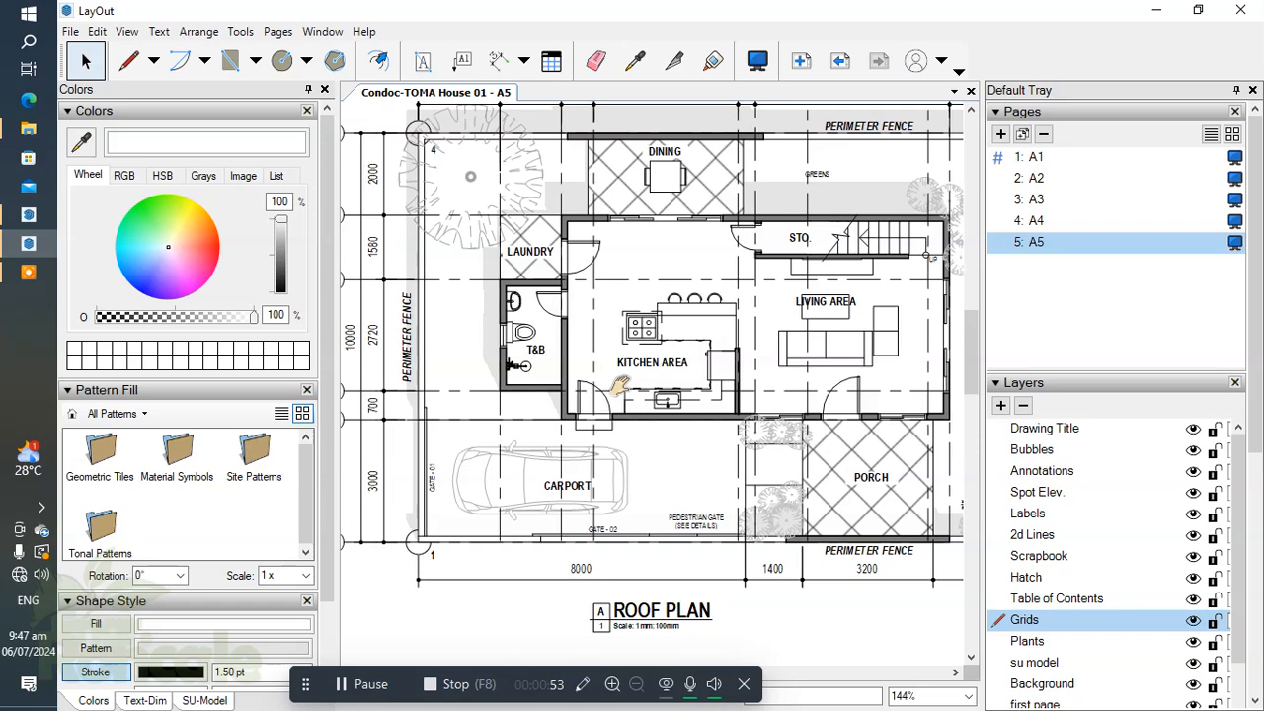
Open the plan group for editing and delete all its entities on the Labels layer
click(643, 363)
double_click(644, 362)
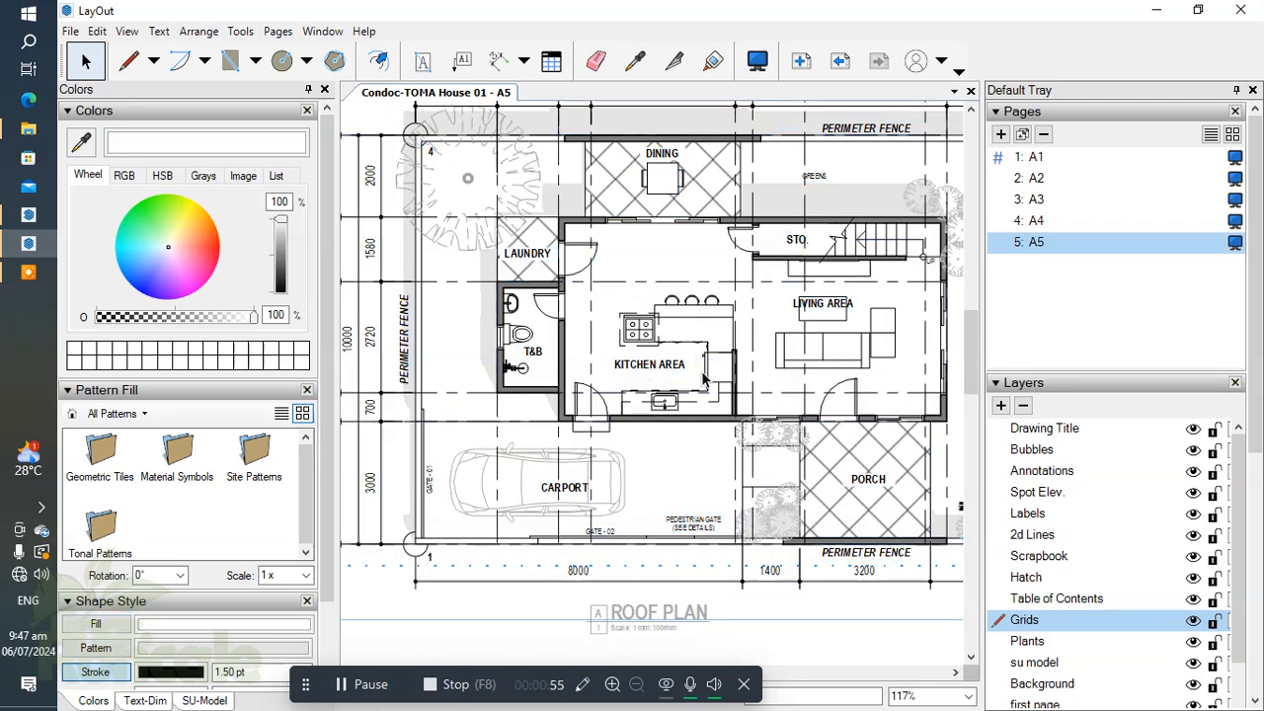
click(1031, 509)
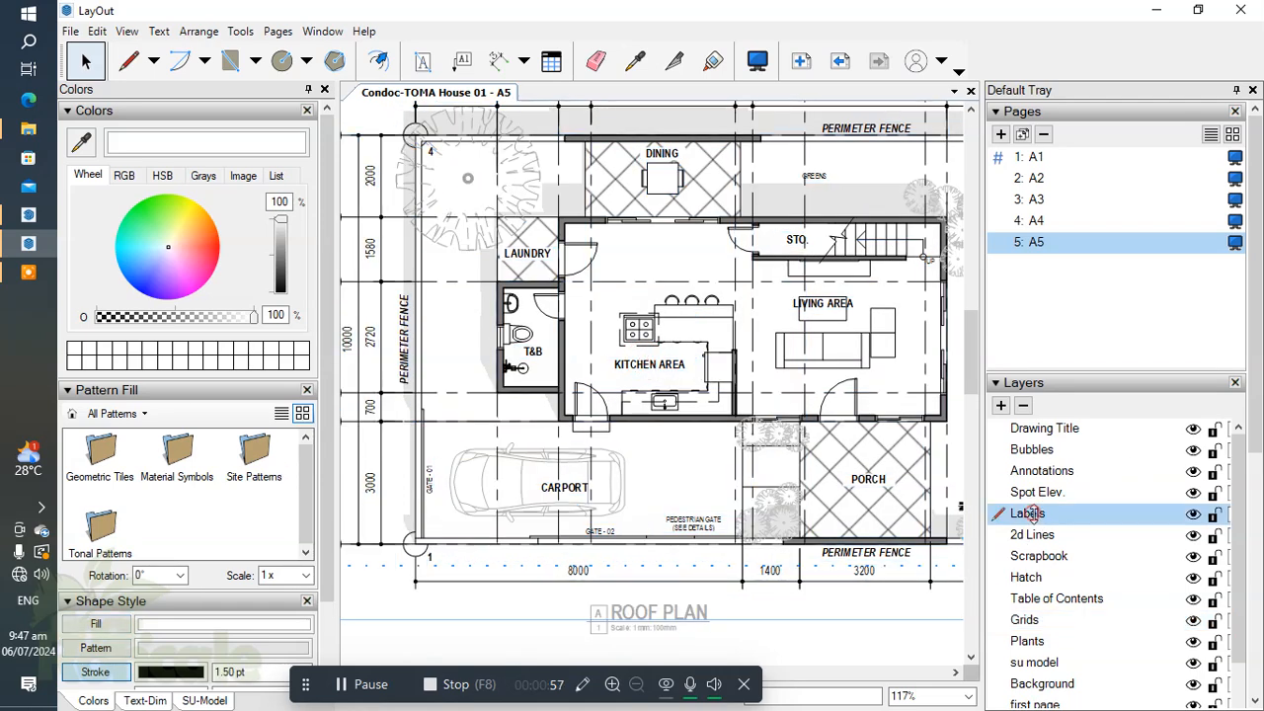
right_click(1031, 511)
click(1121, 618)
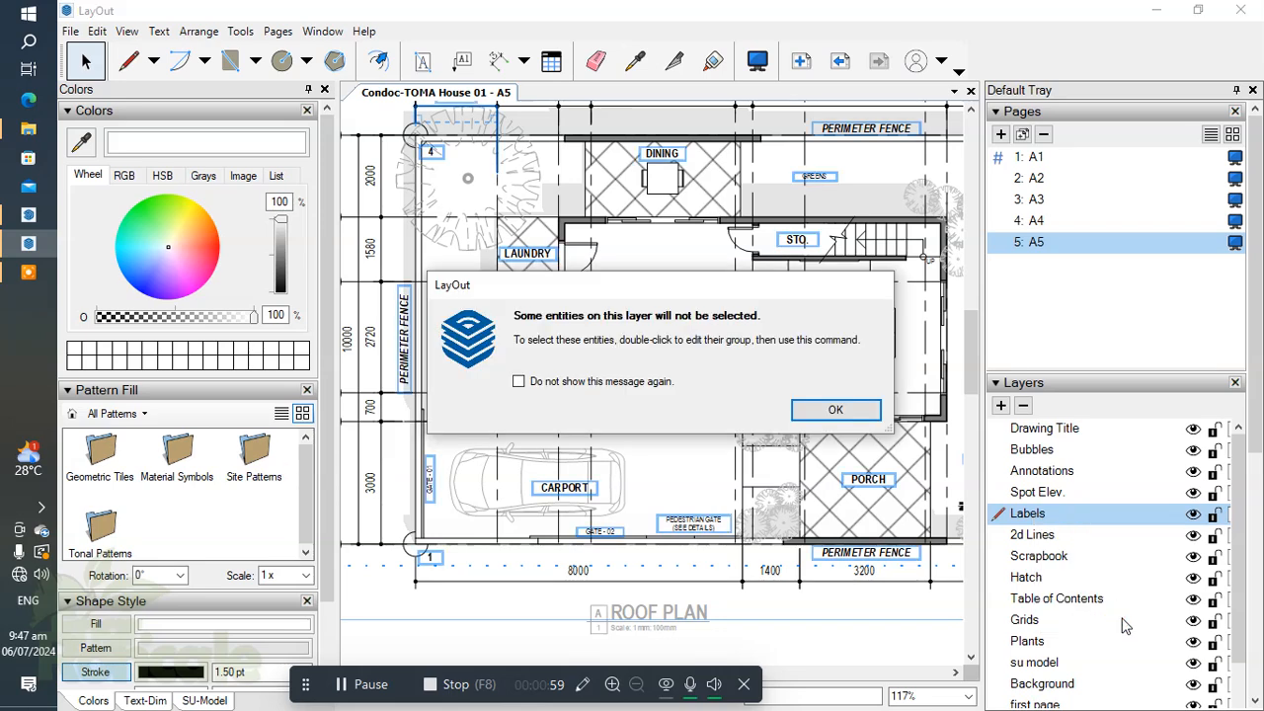
click(841, 413)
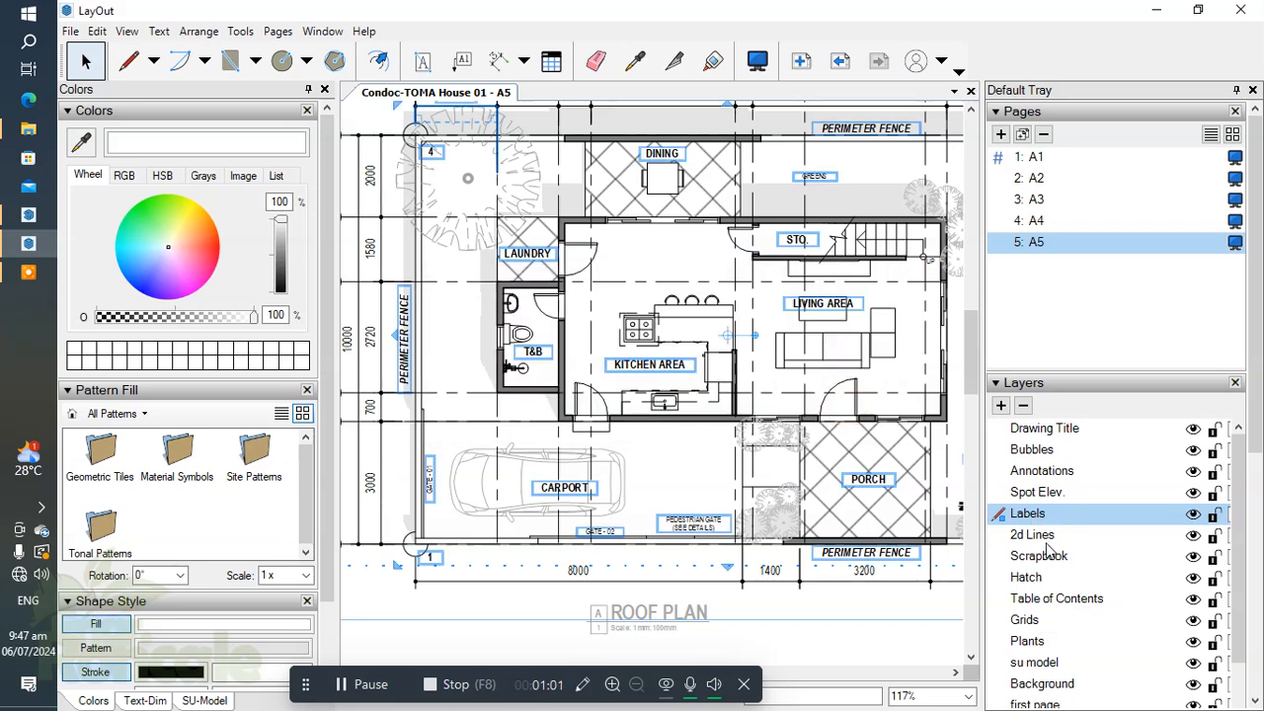
key(Delete)
Try to select all entities on the Plants layer within the plan group
scroll(609, 398, down, 2)
middle_drag(609, 398, 601, 399)
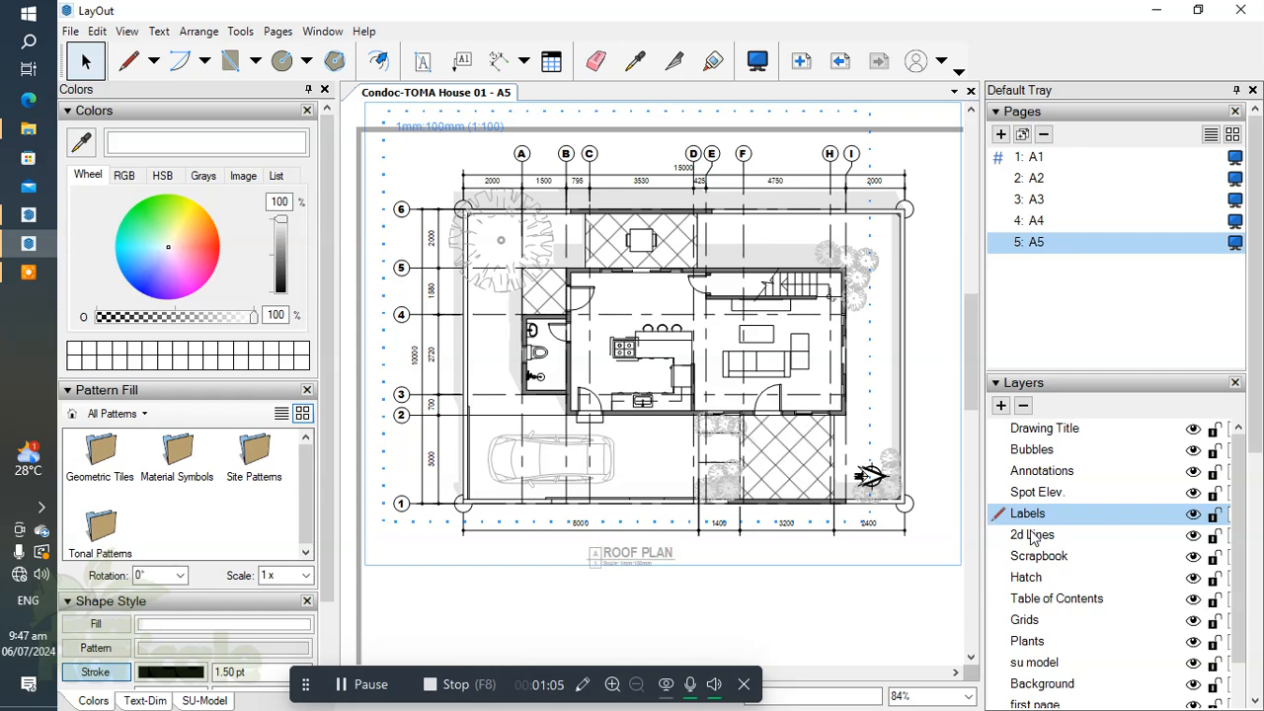
scroll(1130, 622, down, 1)
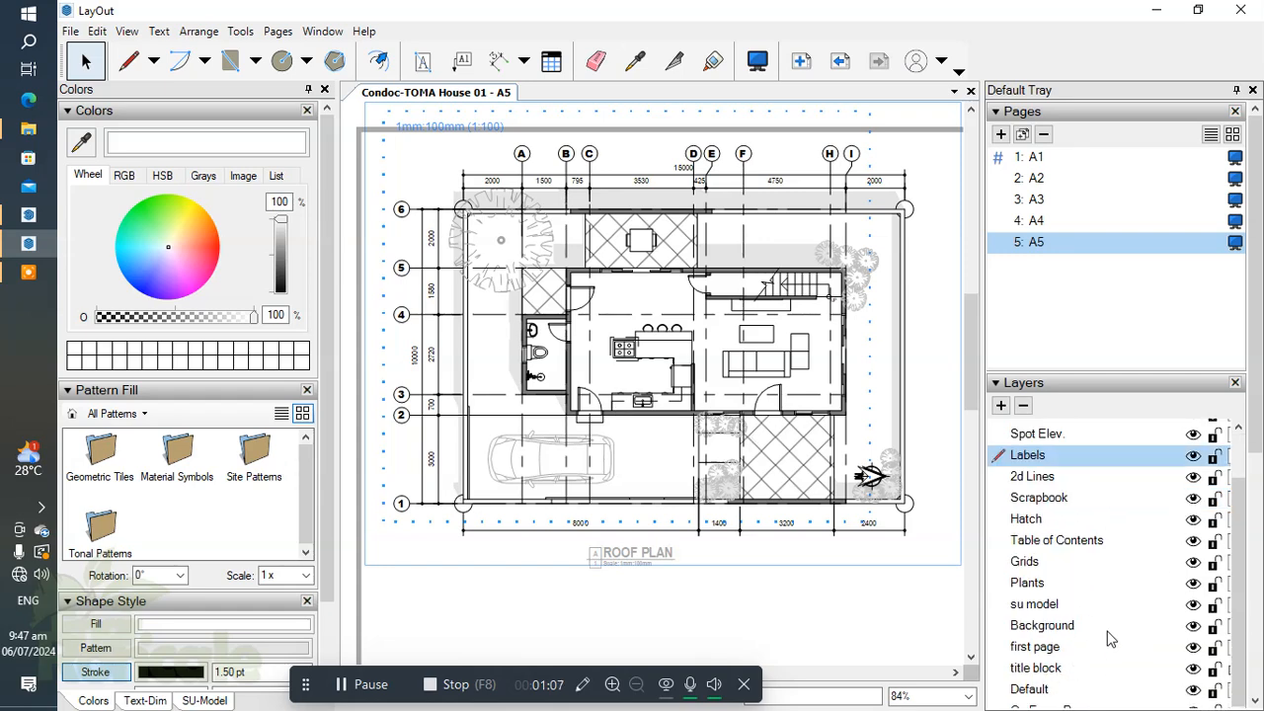
click(1056, 580)
right_click(1046, 581)
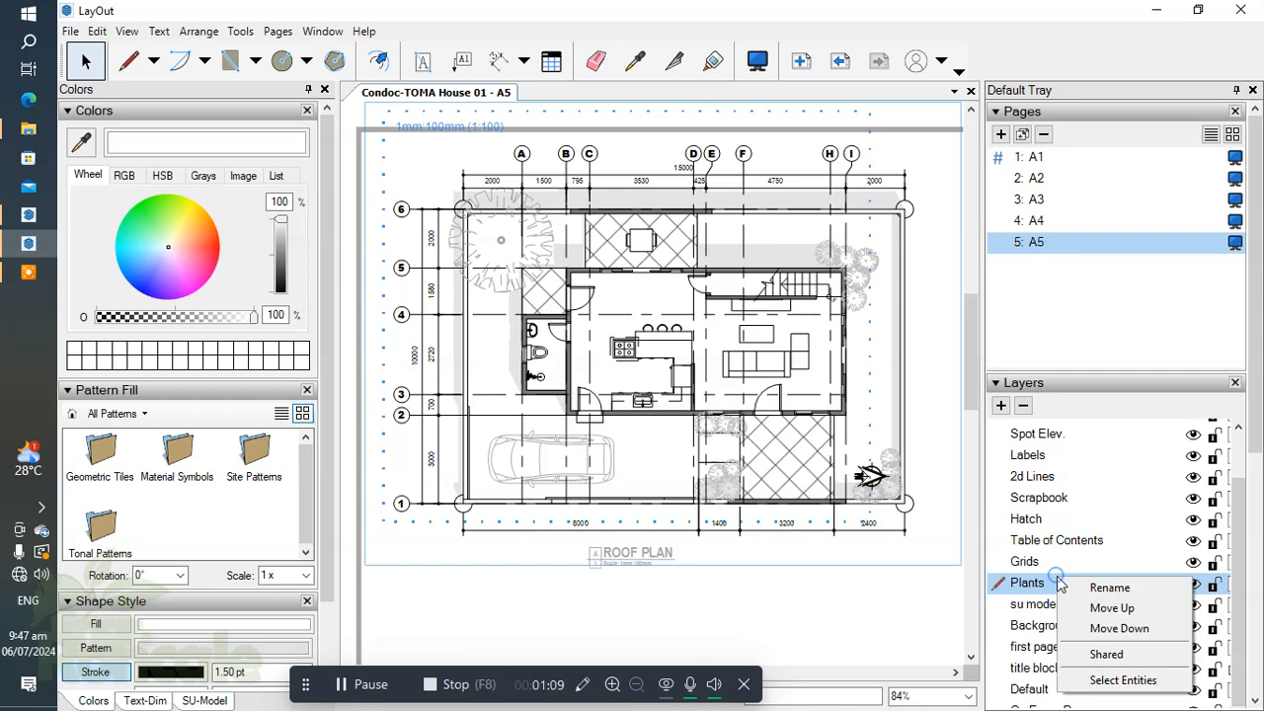
click(1131, 677)
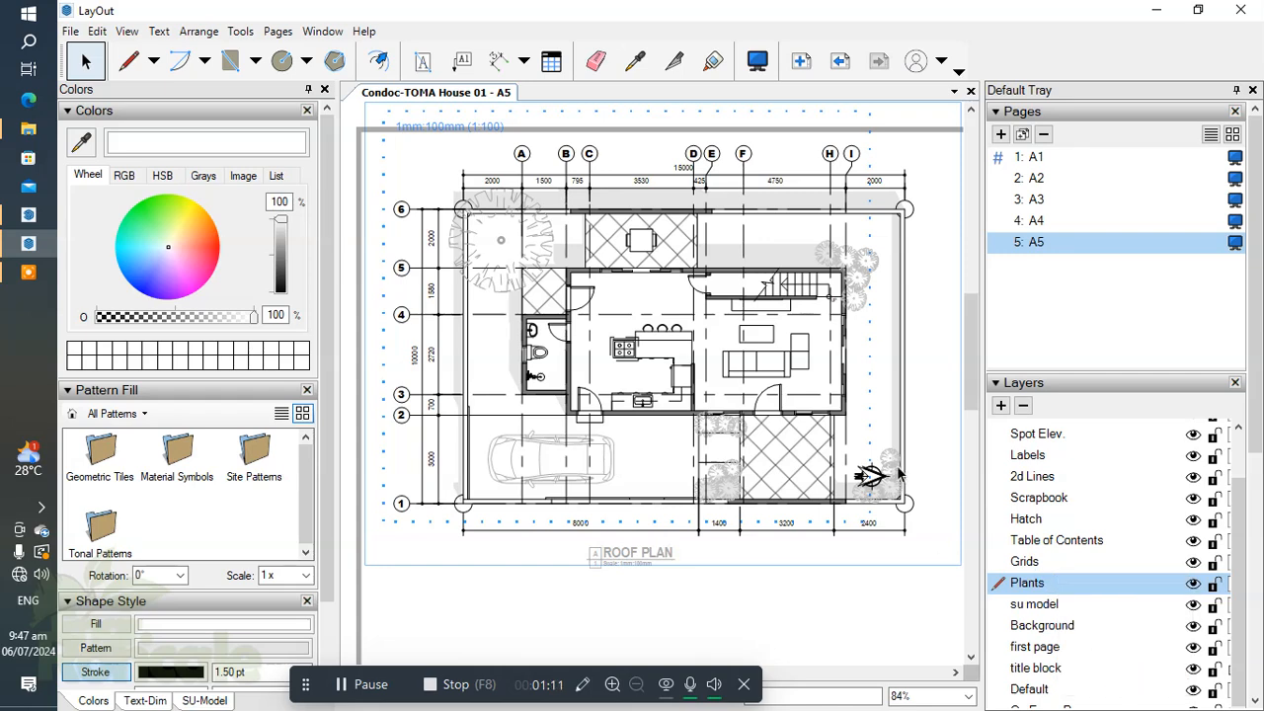
Delete all entities on the Scrapbook layer from the plan group and leave group editing
click(1038, 497)
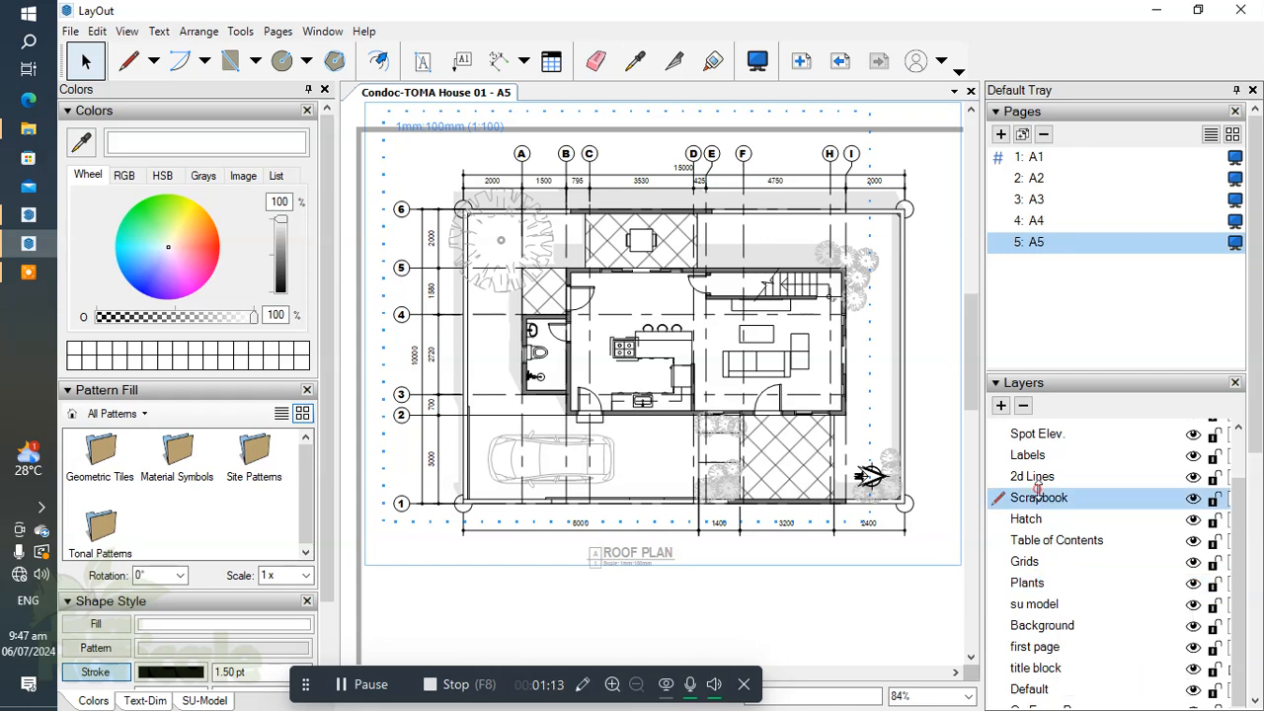
right_click(1042, 495)
click(1099, 599)
key(Delete)
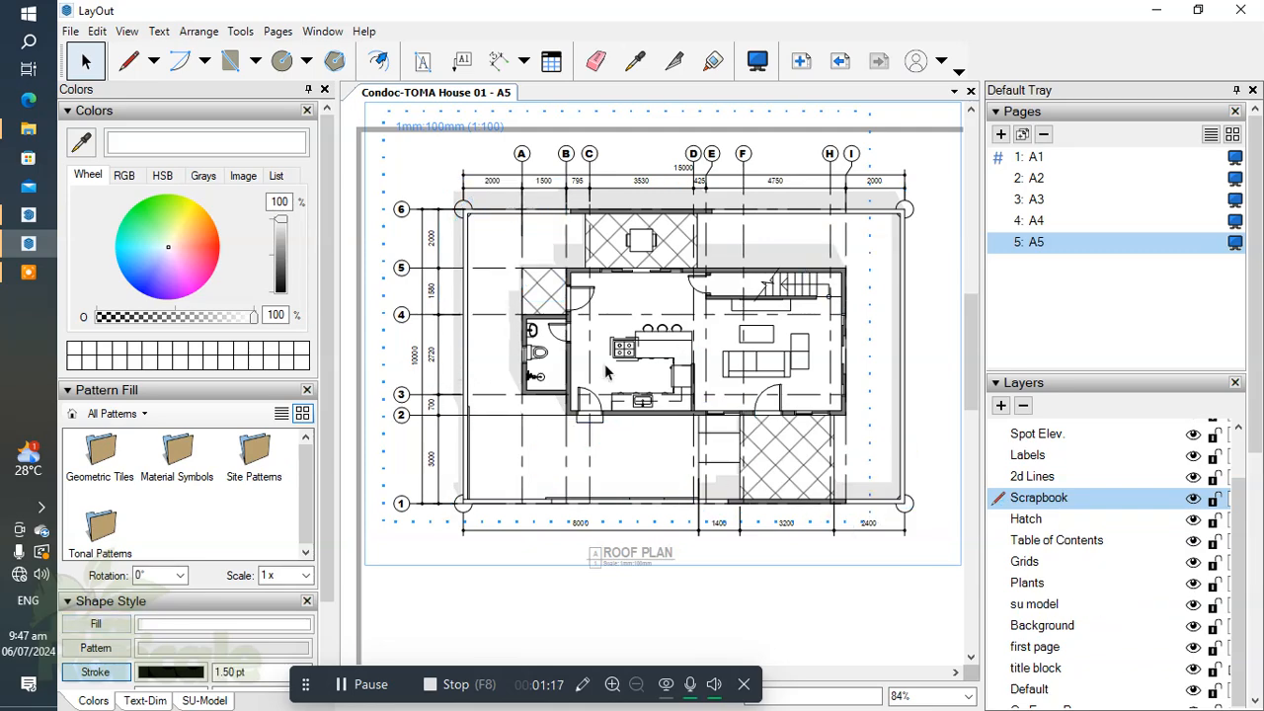
scroll(681, 408, up, 5)
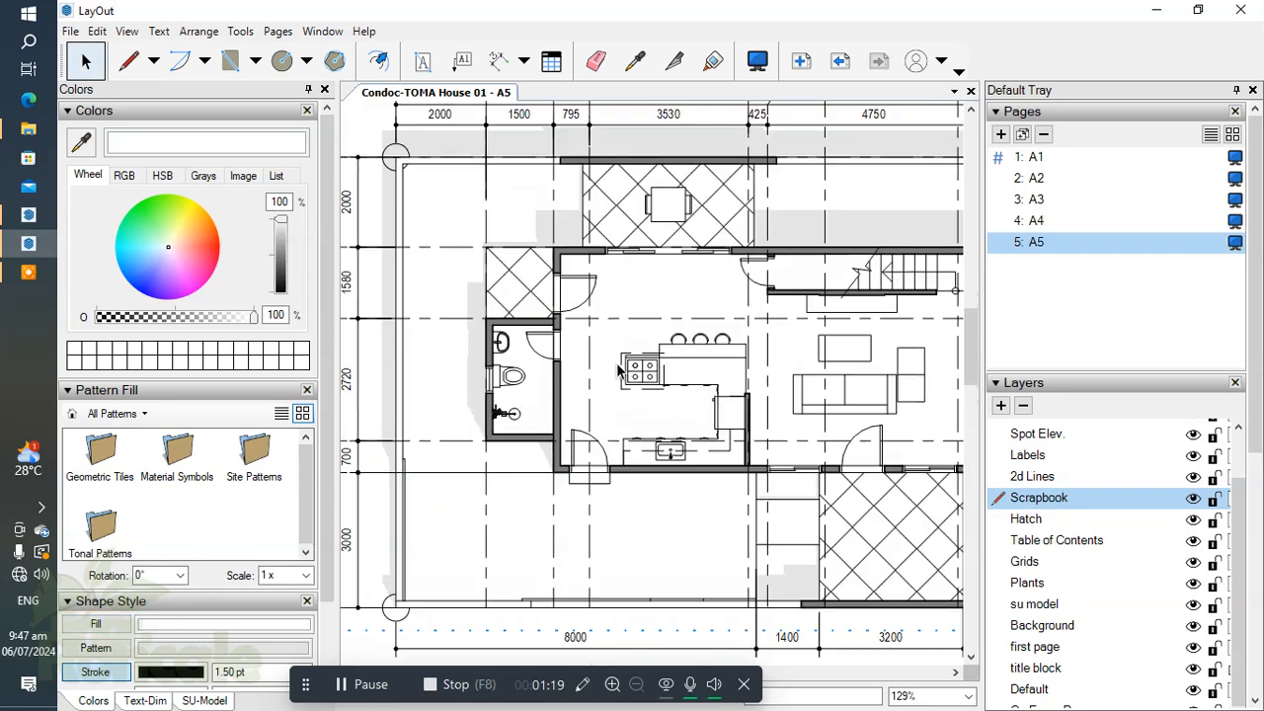
click(624, 343)
scroll(624, 342, down, 5)
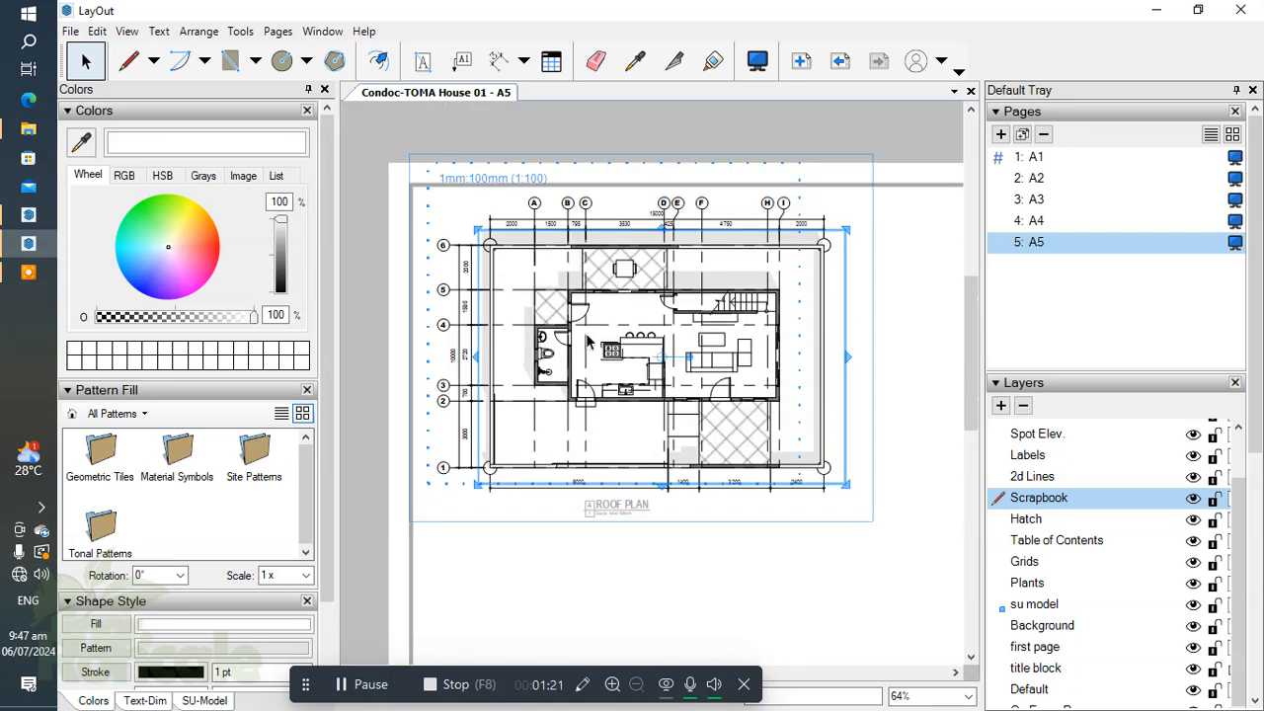
click(811, 584)
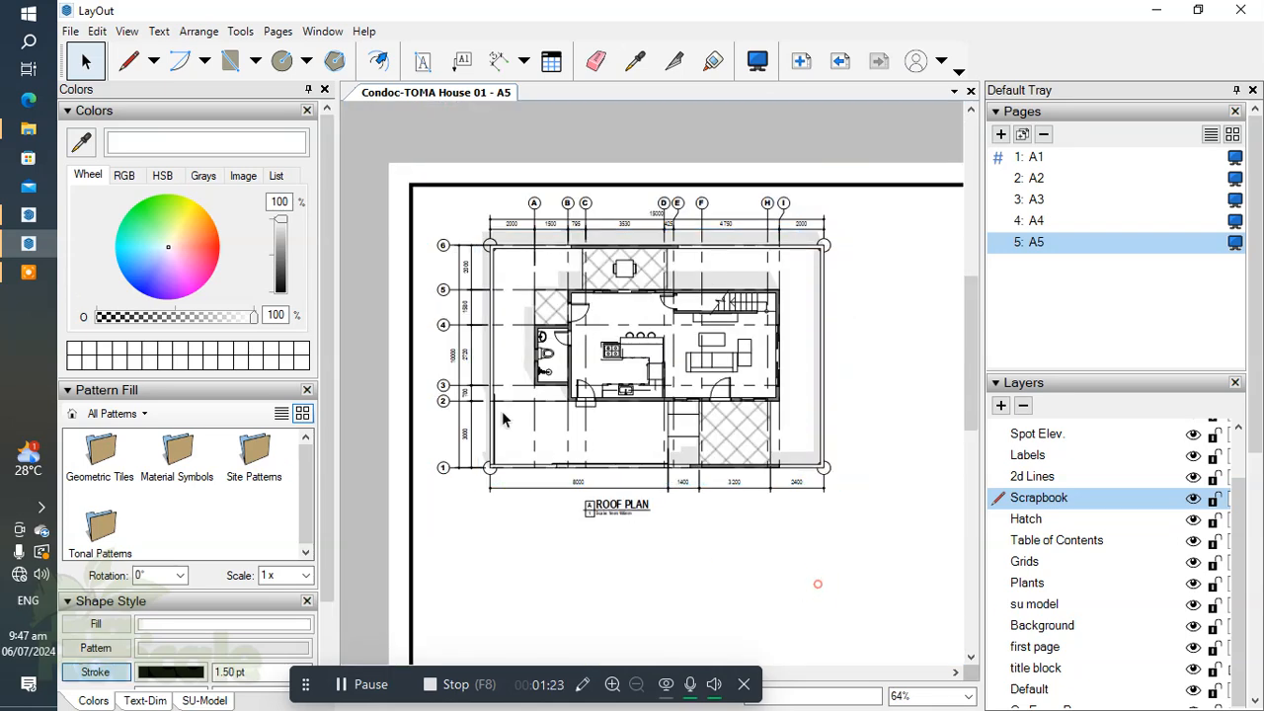
Switch to the TOMA House model in SketchUp and bring up the GF scene
mouse_move(20, 217)
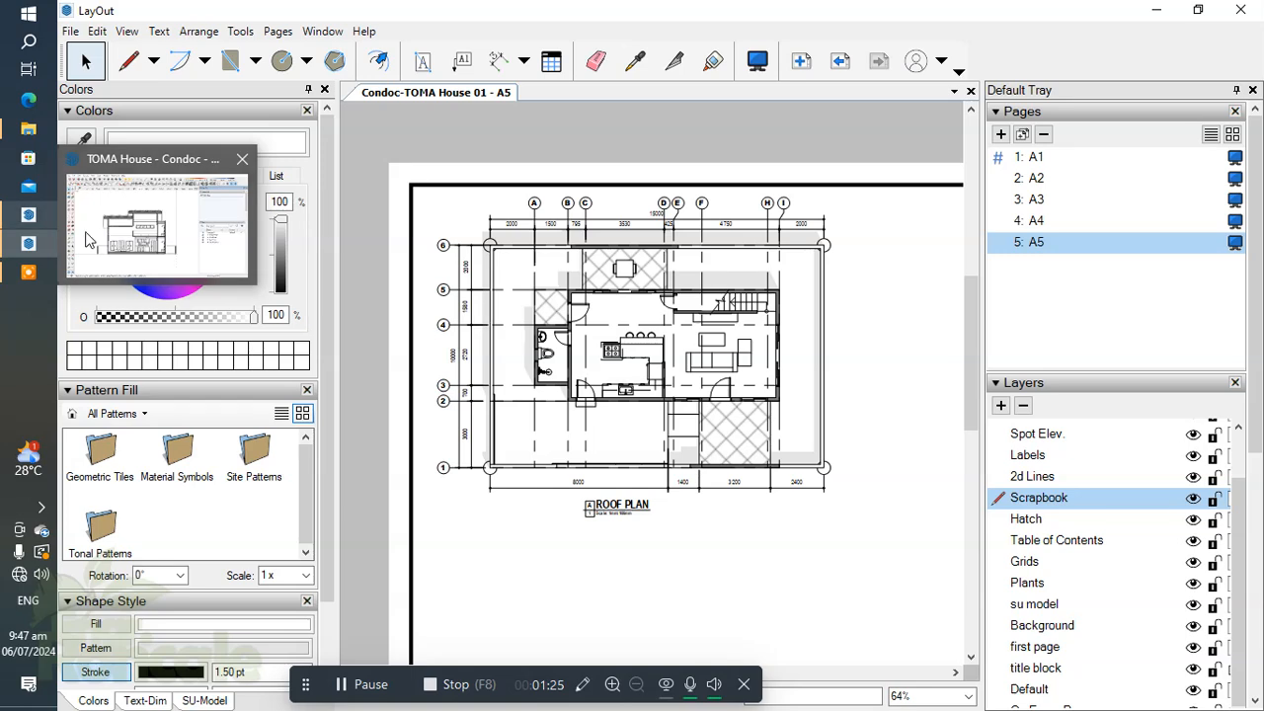
click(20, 216)
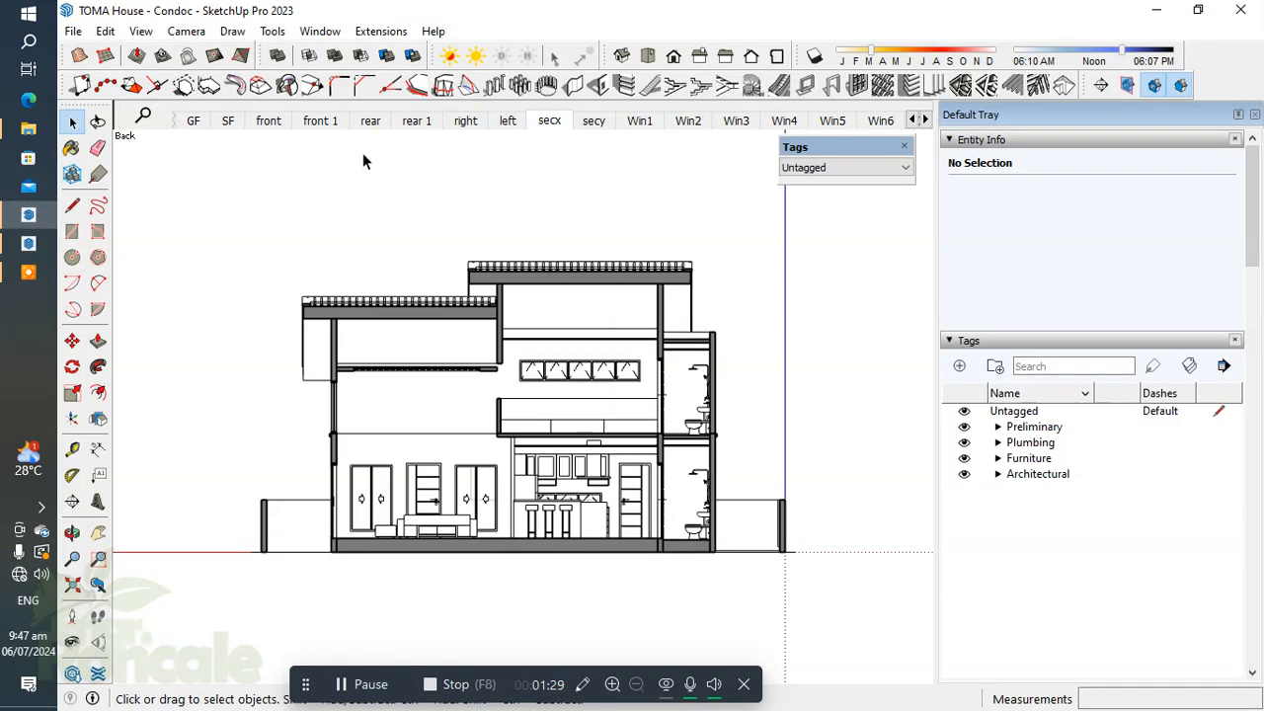
click(191, 121)
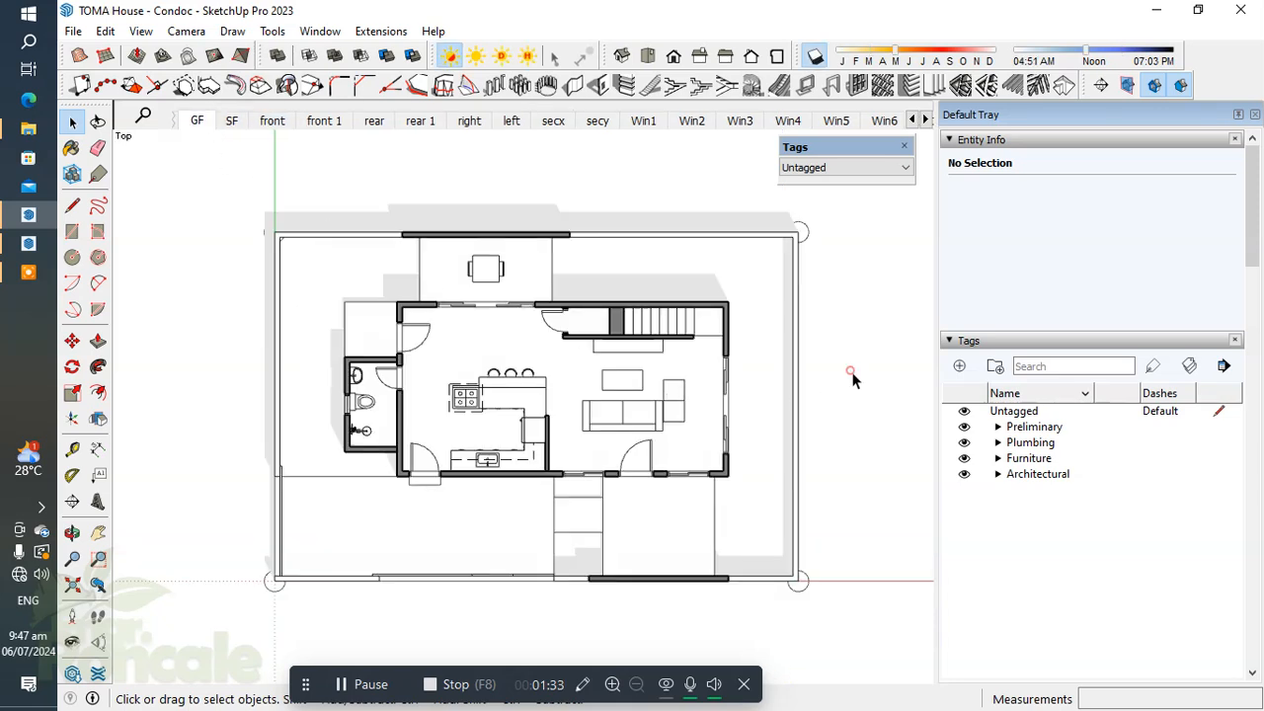
Turn off the section cuts and the shadows in the top view of the house
click(1151, 87)
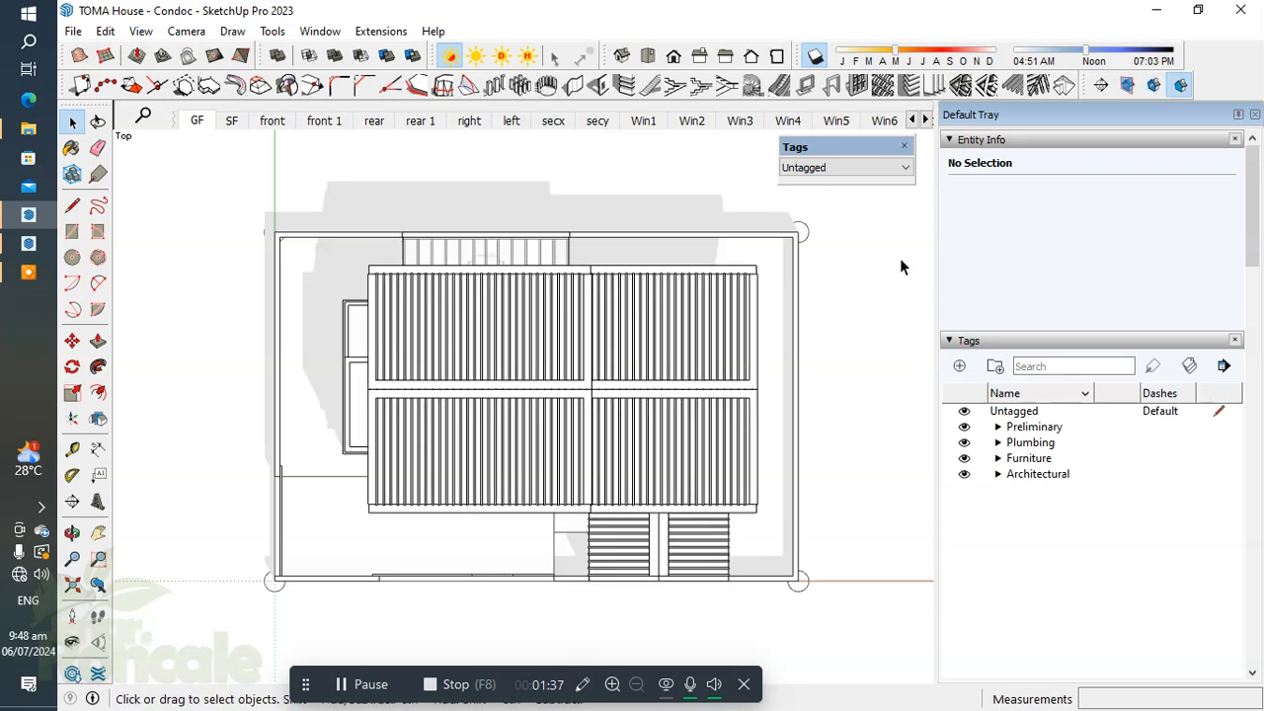
key(alt+s)
click(852, 298)
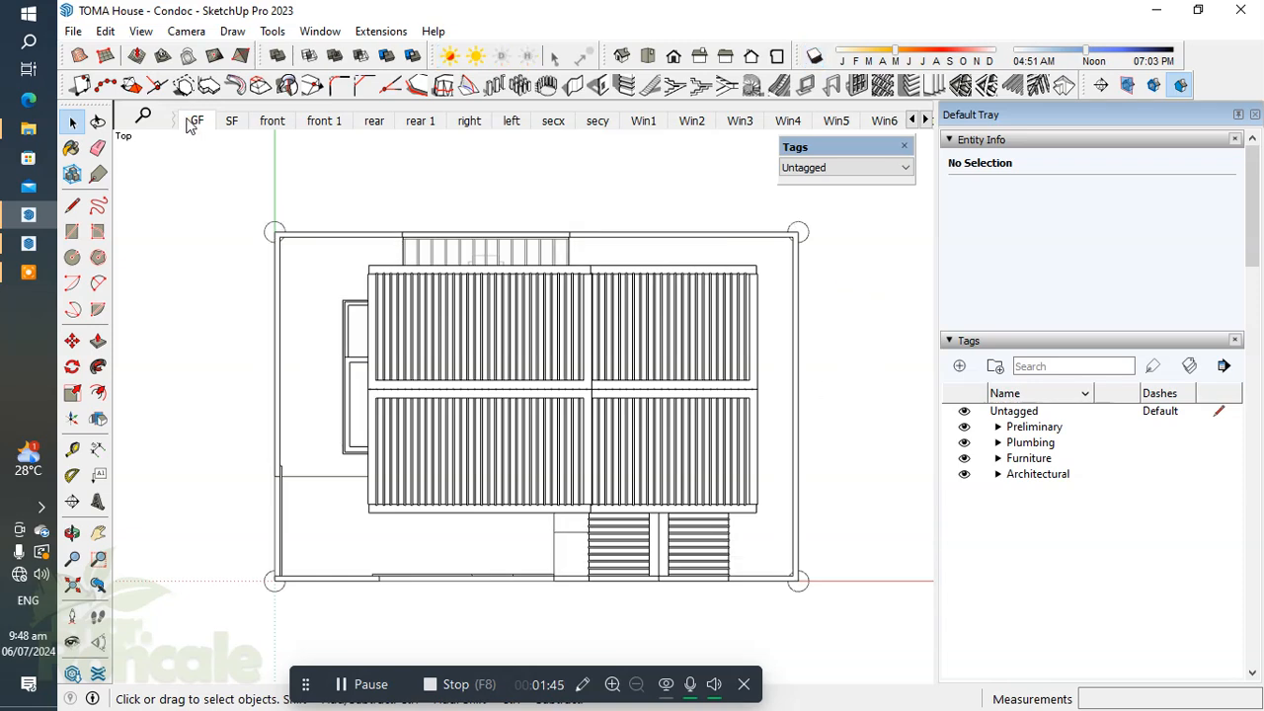
Add a new scene of the roof top view after the SF scene, saving the style changes as a new style
right_click(234, 122)
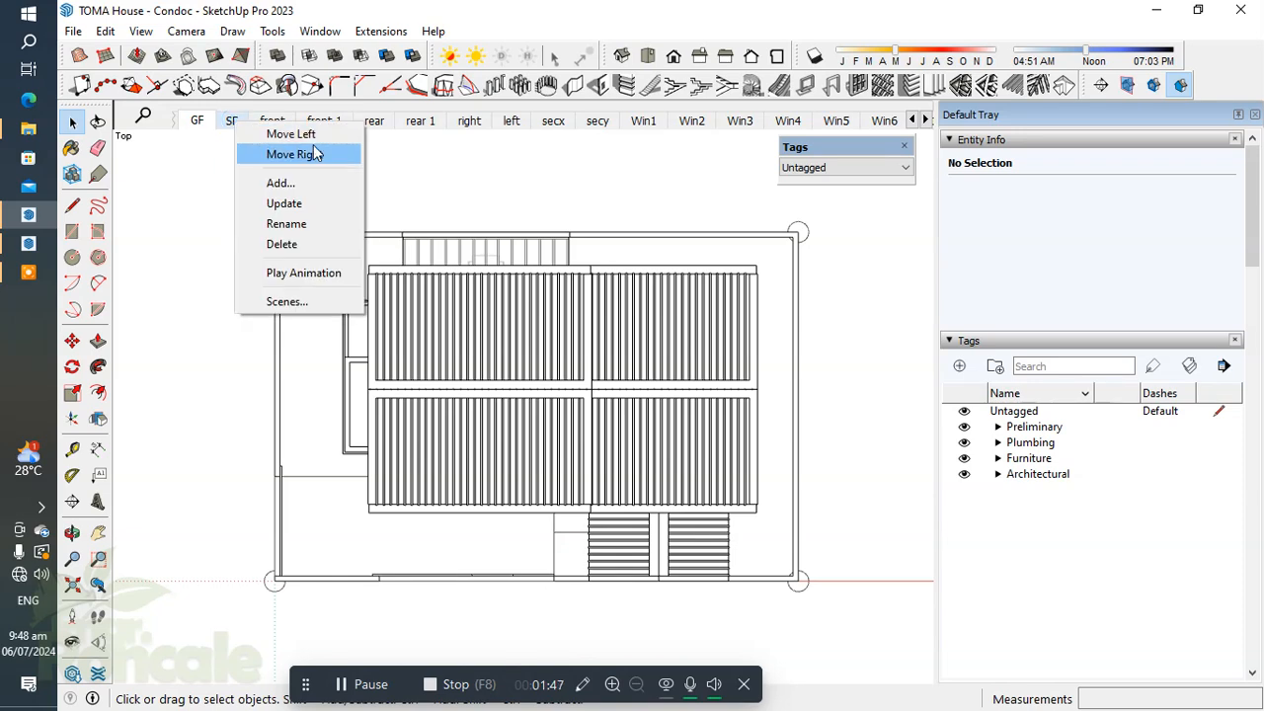
click(281, 184)
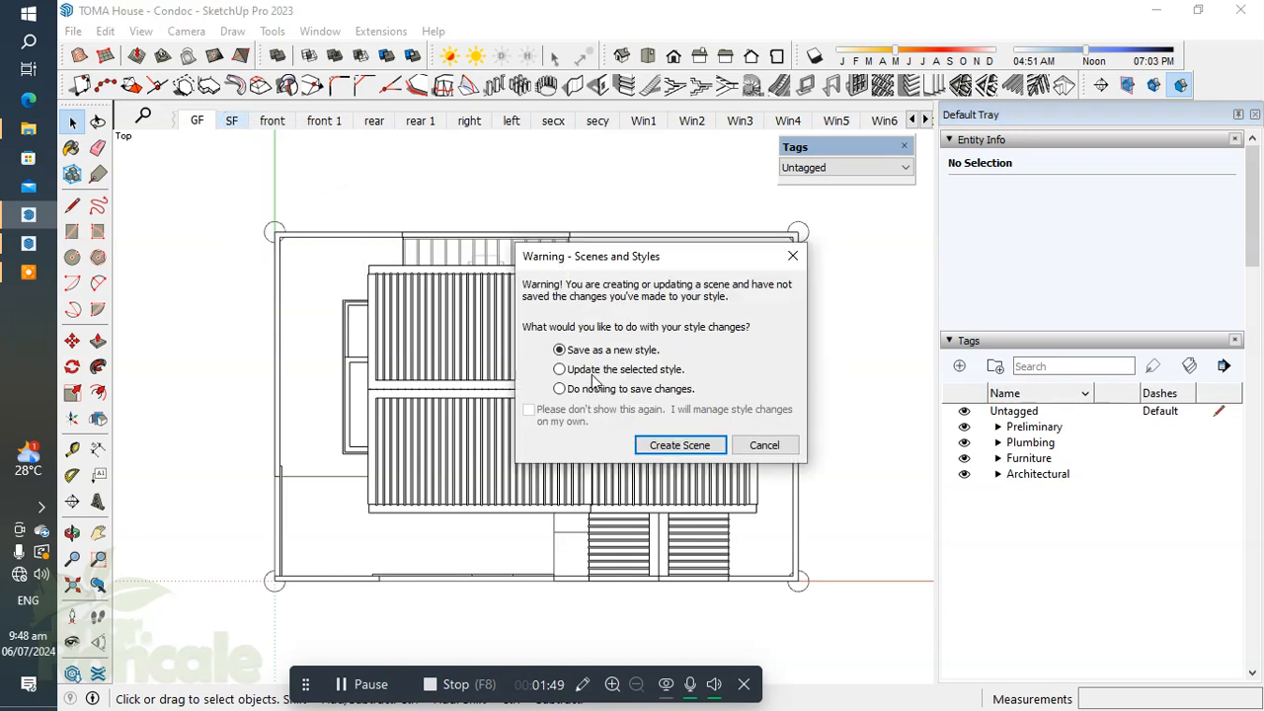
click(697, 445)
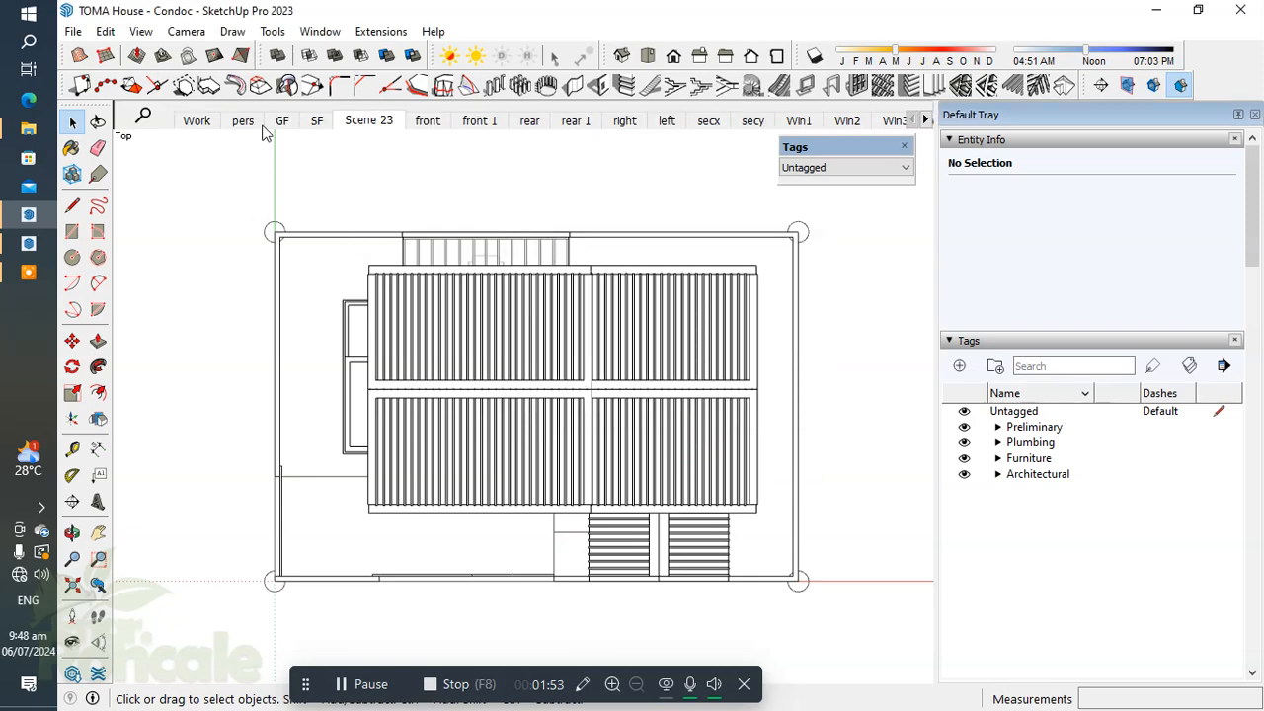
Rename the new scene as Roof
right_click(358, 126)
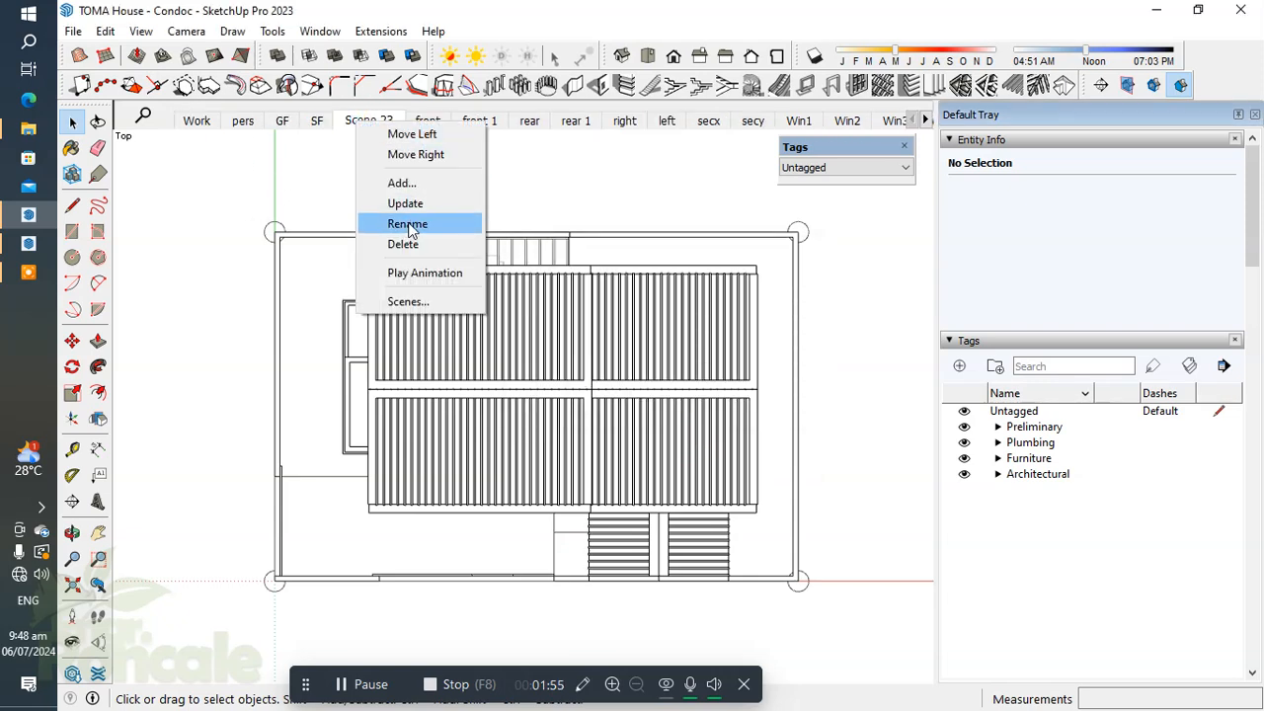
click(408, 222)
text(Roof)
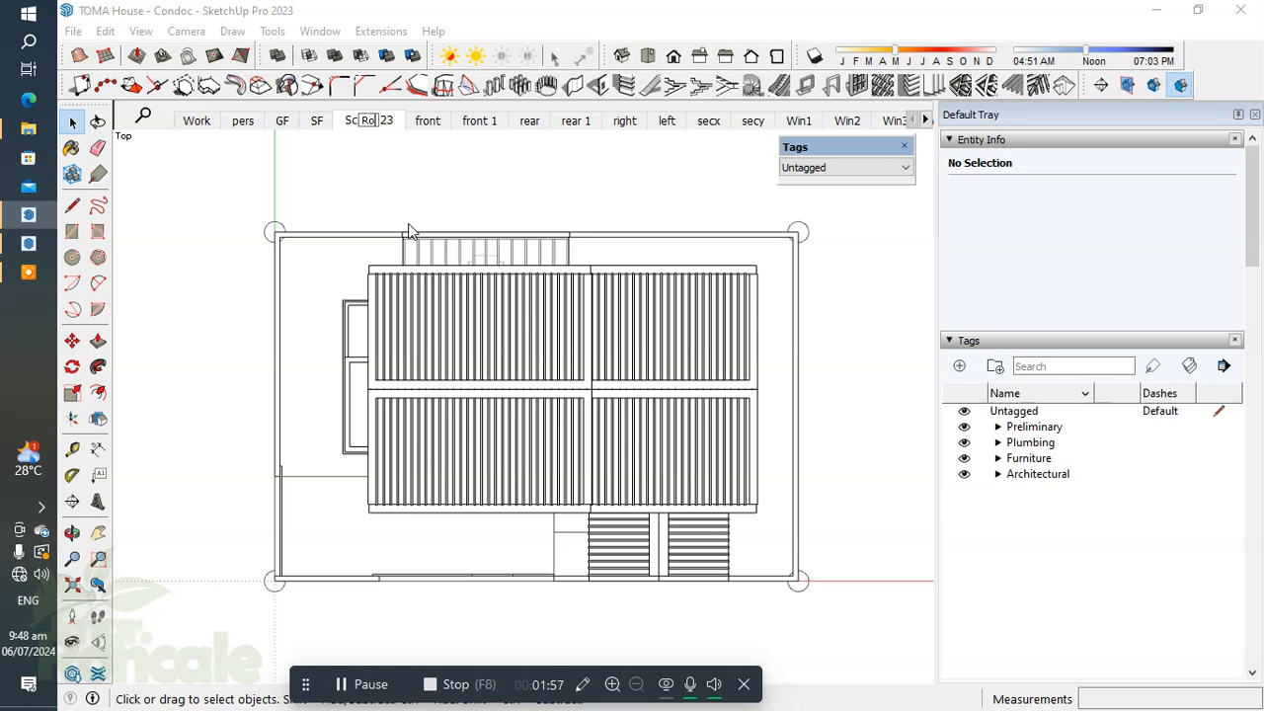
key(Return)
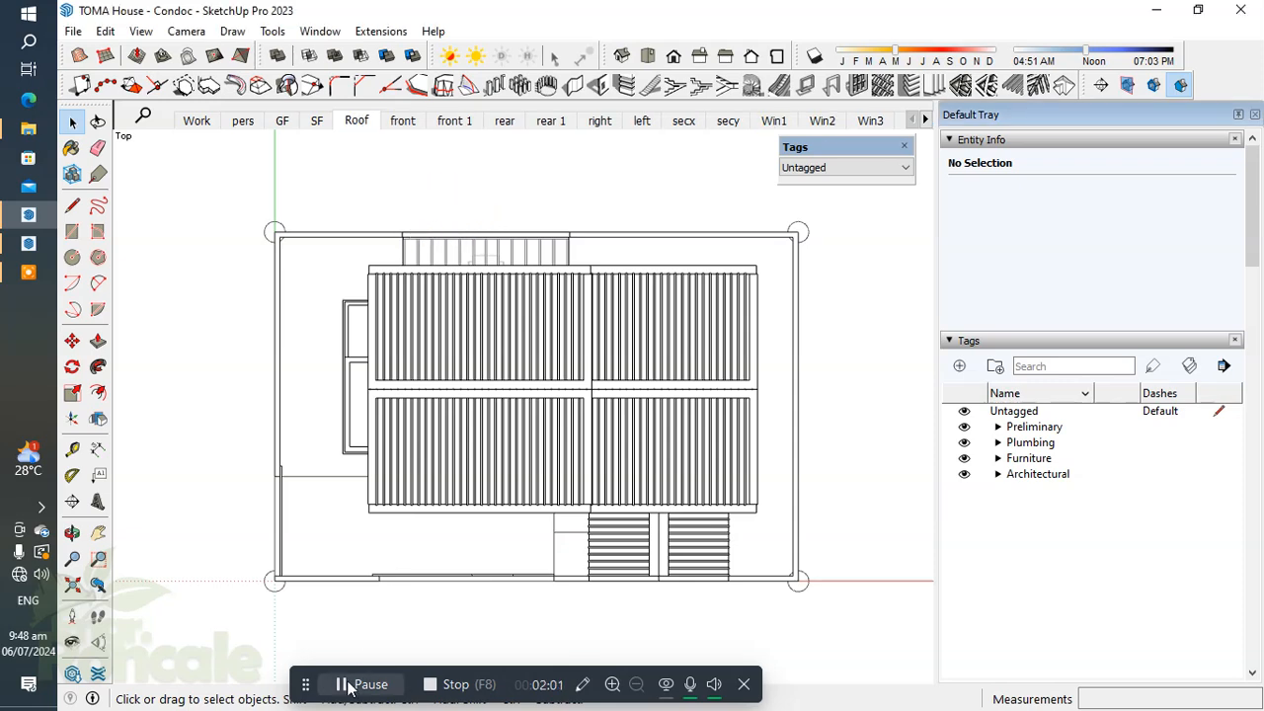
Switch to LayOut and update the model reference of the plan viewport on sheet A5
click(27, 242)
click(583, 363)
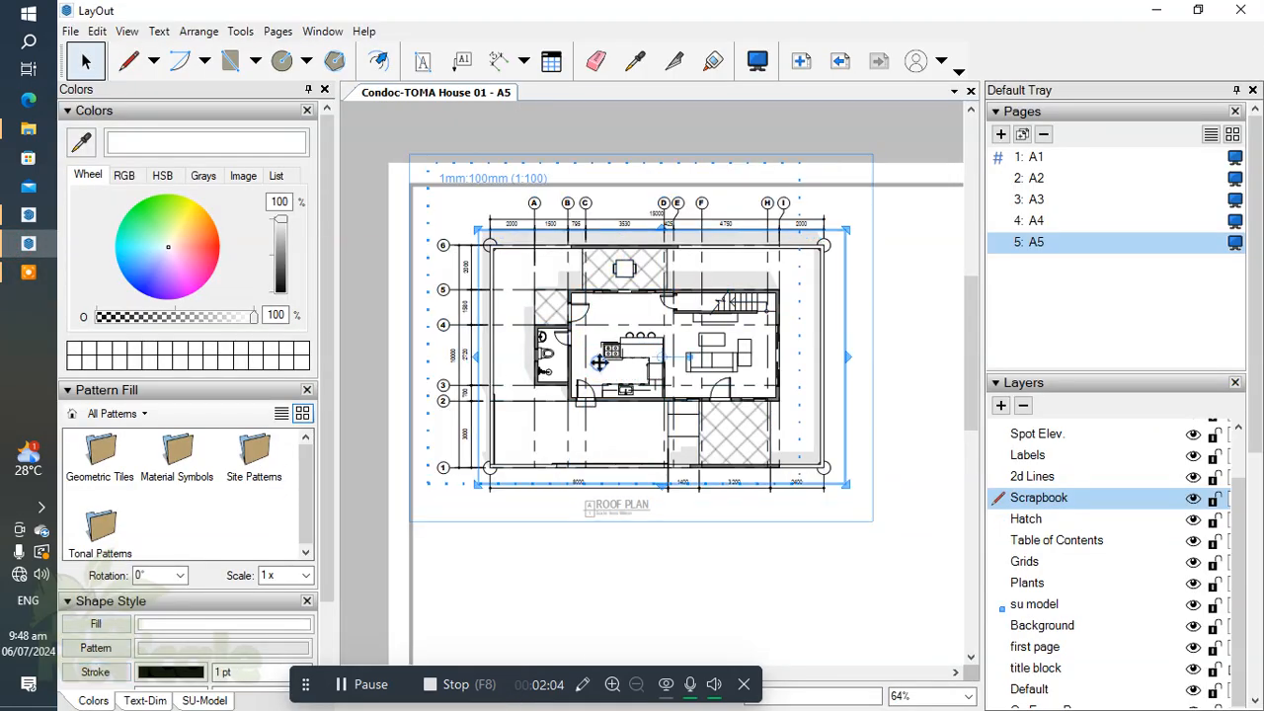
right_click(599, 363)
click(683, 527)
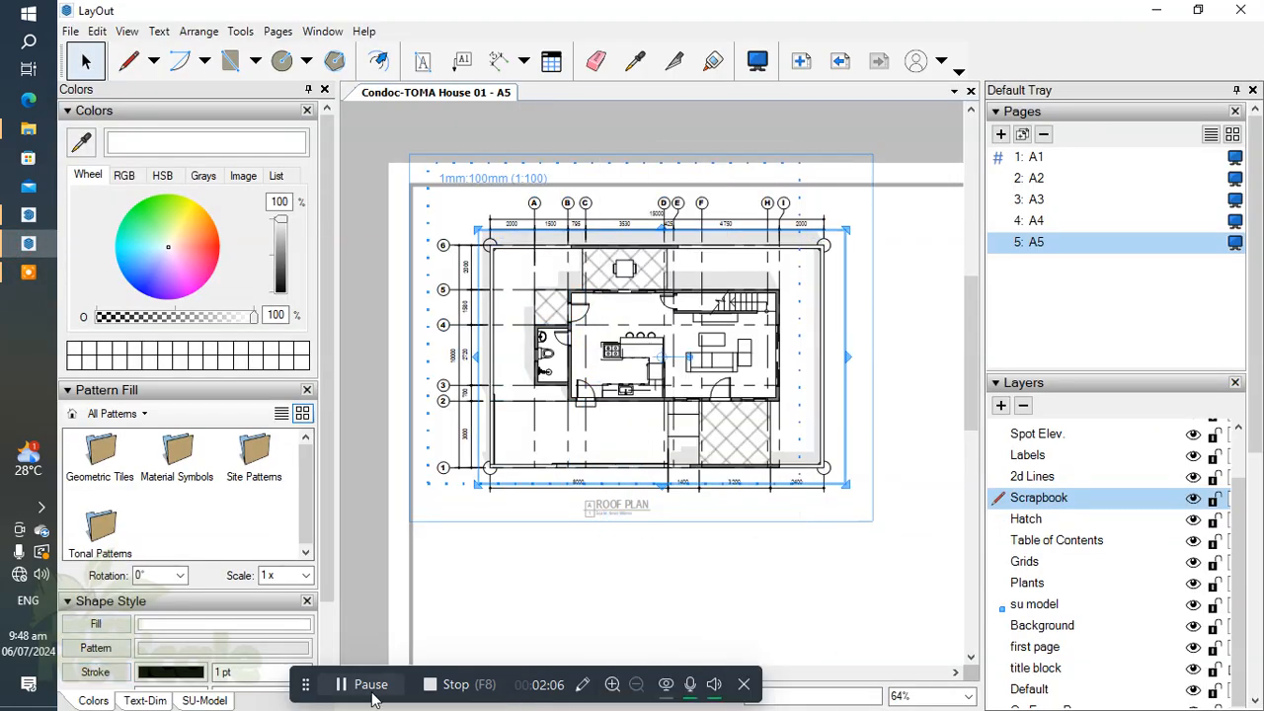
Delete the ground floor crosshatch fills over the front porch and the rear patio inside the plan group
scroll(746, 464, up, 3)
click(736, 427)
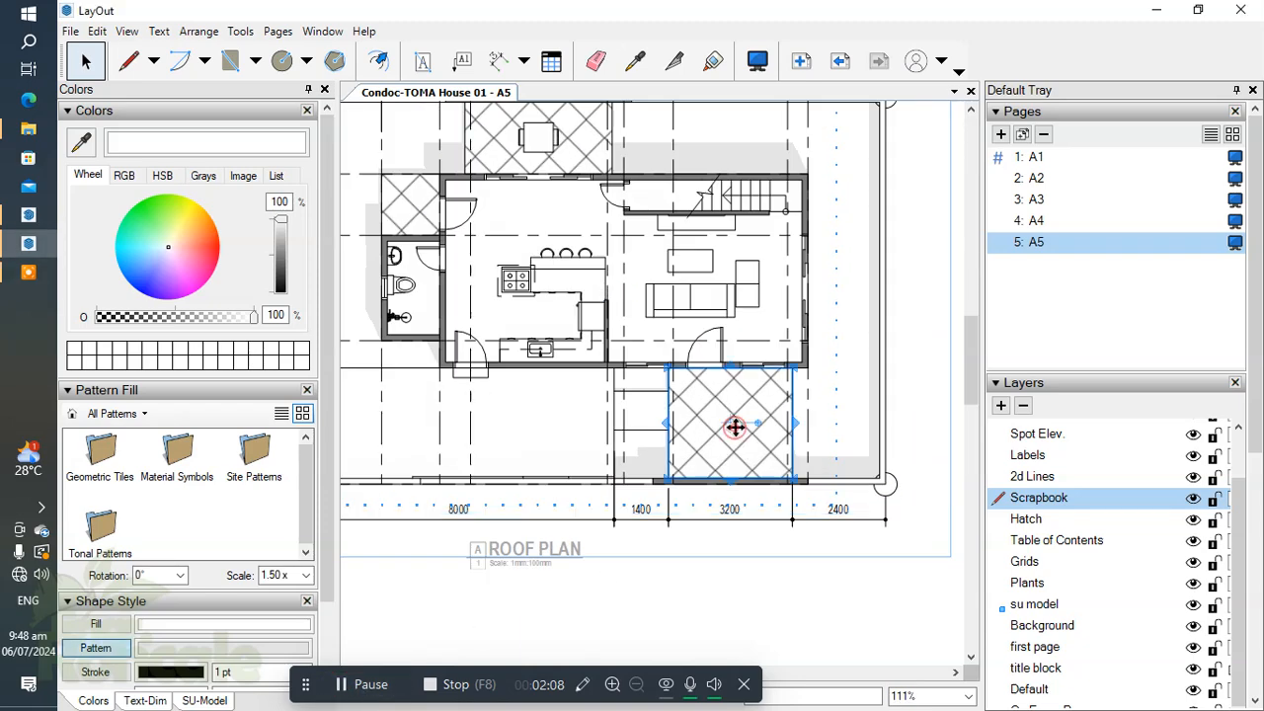
key(Delete)
scroll(739, 435, down, 3)
middle_drag(702, 286, 734, 366)
scroll(730, 341, up, 3)
click(735, 340)
key(Delete)
click(536, 273)
key(Delete)
Change the plan viewport's scene to Roof
scroll(607, 344, down, 2)
right_click(664, 321)
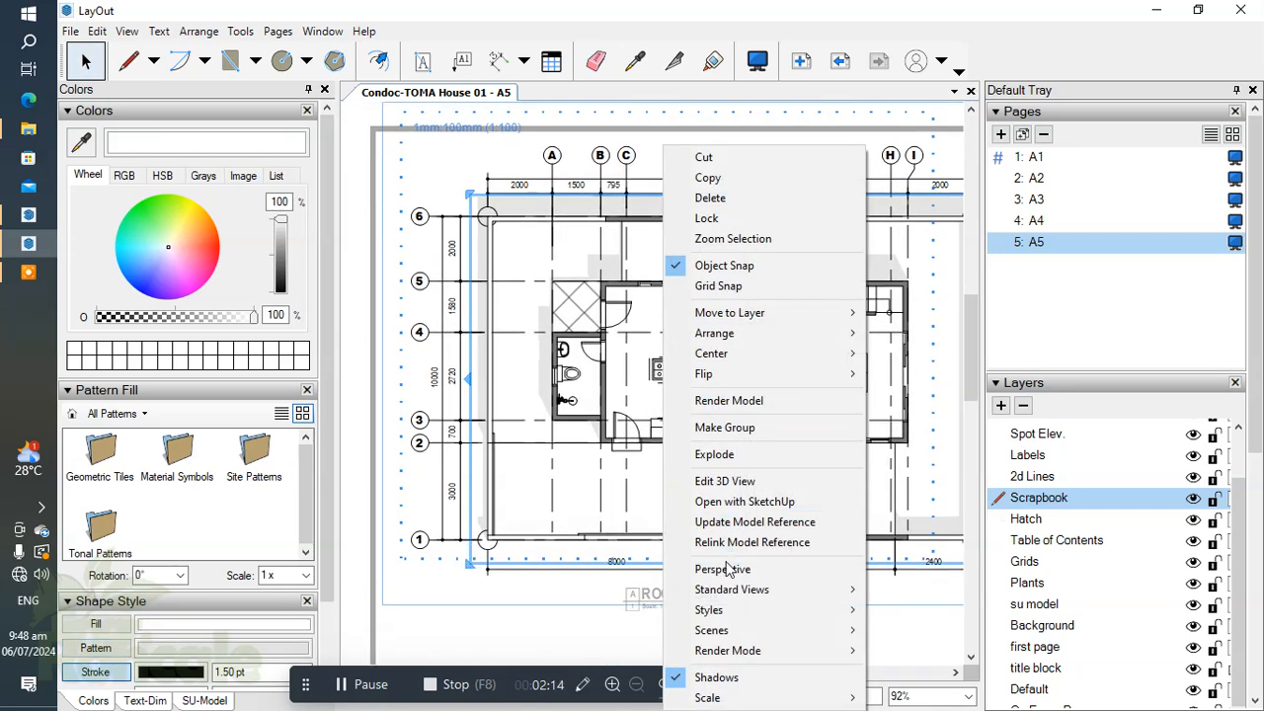
mouse_move(750, 630)
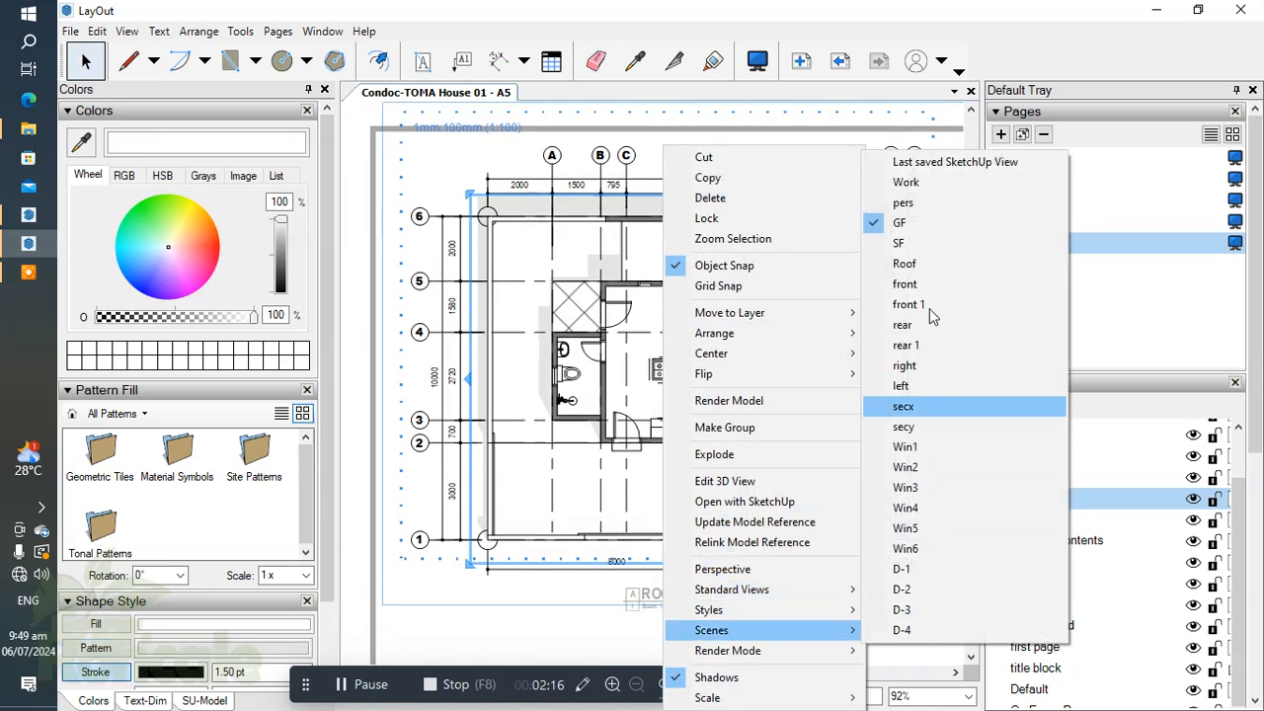
click(904, 264)
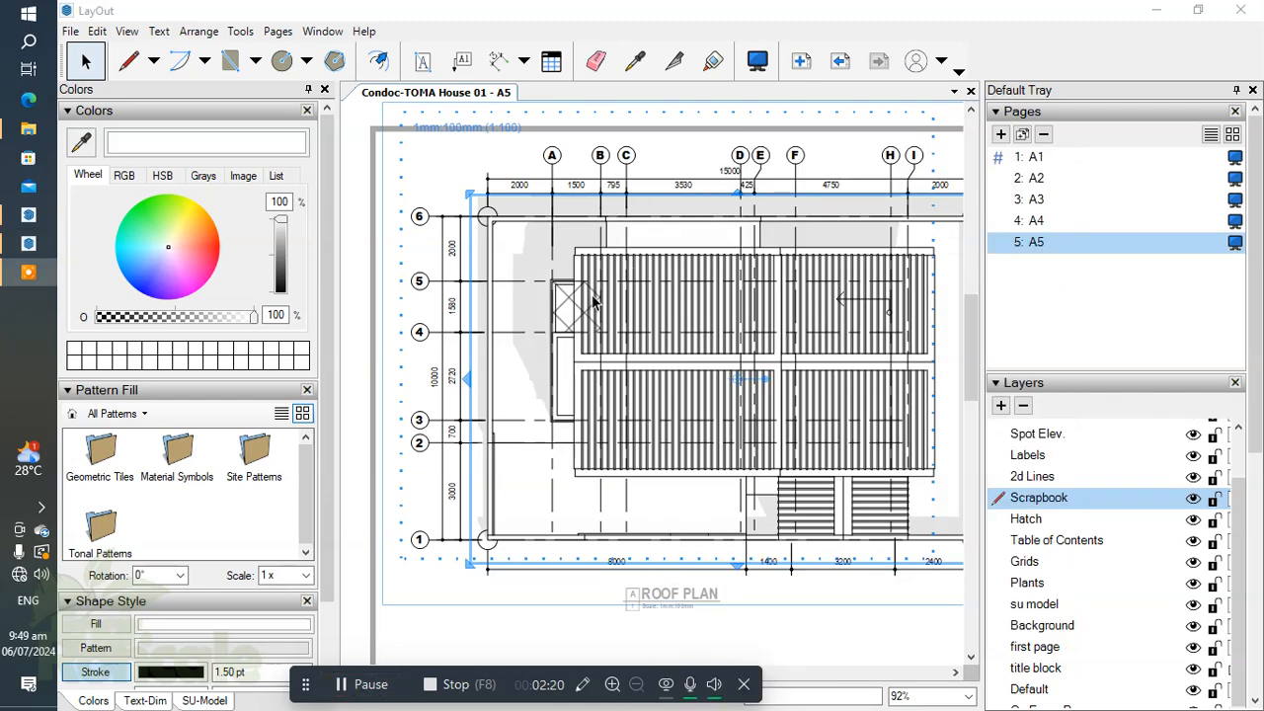
Delete the leftover hatch between grid lines 4 and 5 near grid A and the stair direction arrow over the roof
scroll(575, 308, up, 2)
click(548, 298)
key(Delete)
scroll(665, 336, down, 3)
middle_drag(615, 304, 476, 259)
scroll(730, 264, up, 6)
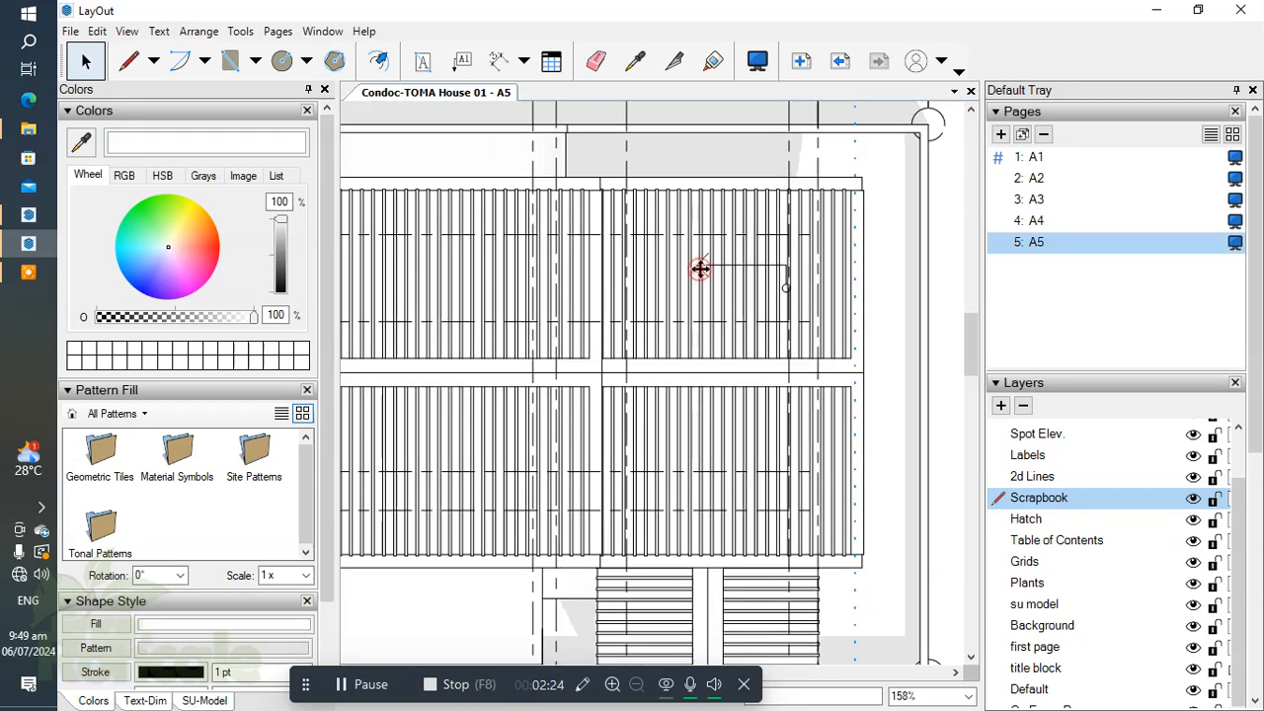
click(701, 267)
key(Delete)
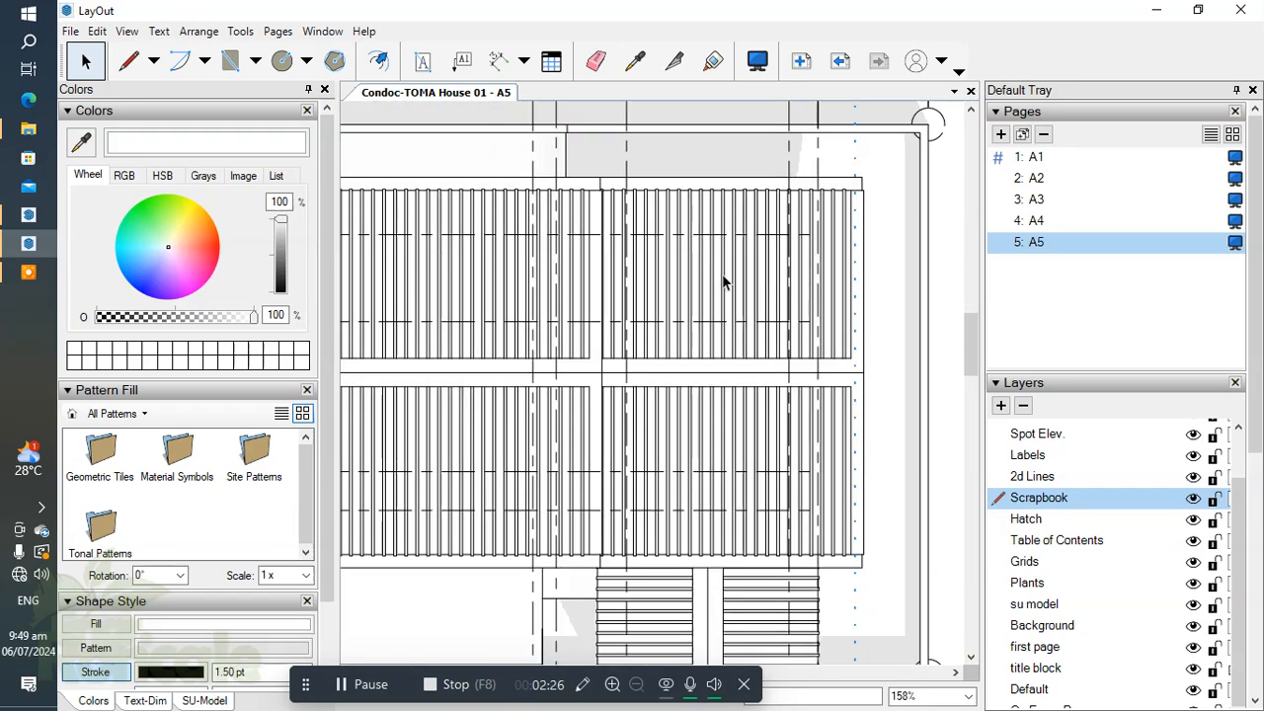
Select the roof plan viewport, duplicate it in place and bring up the copy's SketchUp model settings
scroll(697, 307, down, 2)
scroll(673, 395, down, 1)
middle_drag(674, 397, 753, 437)
scroll(682, 319, down, 1)
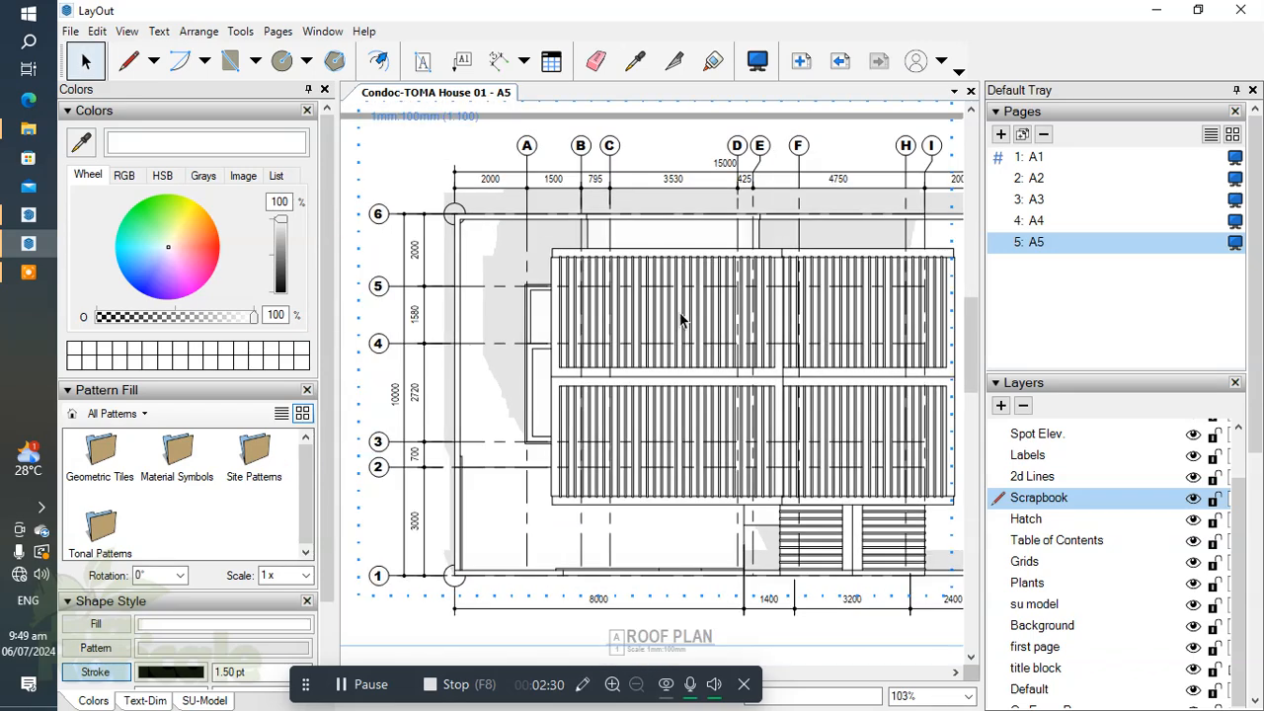
click(679, 310)
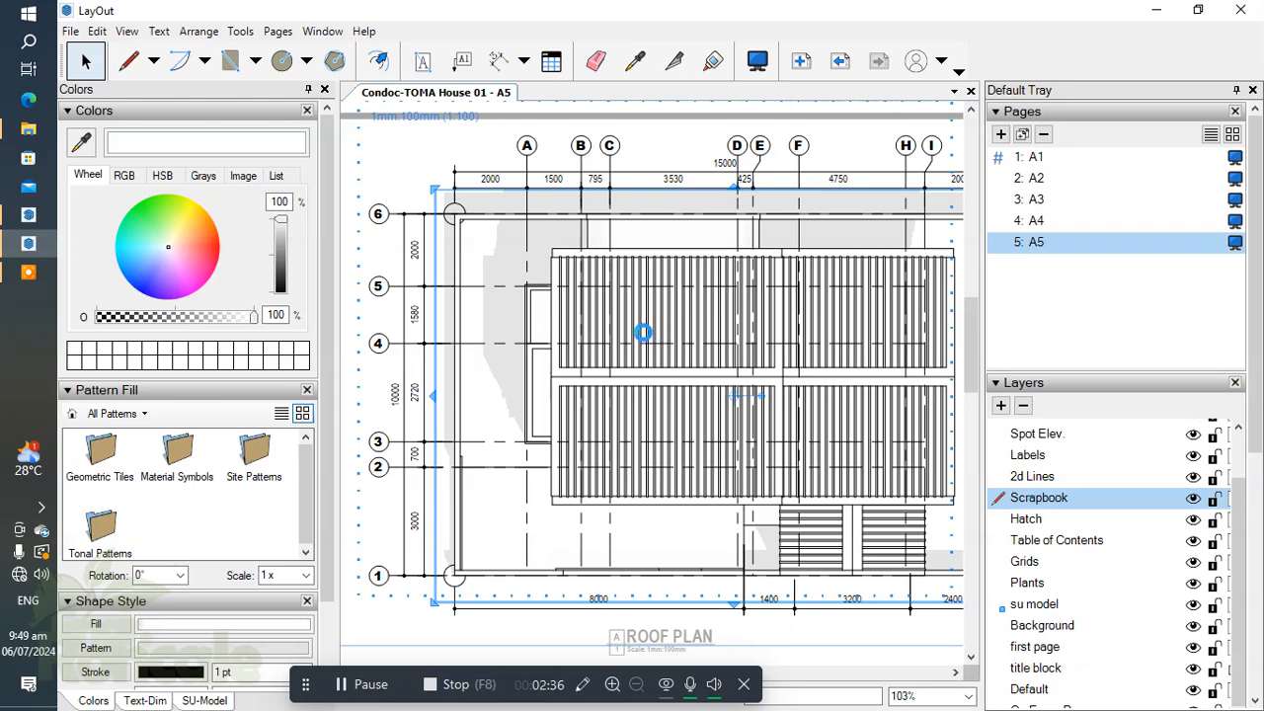
click(346, 684)
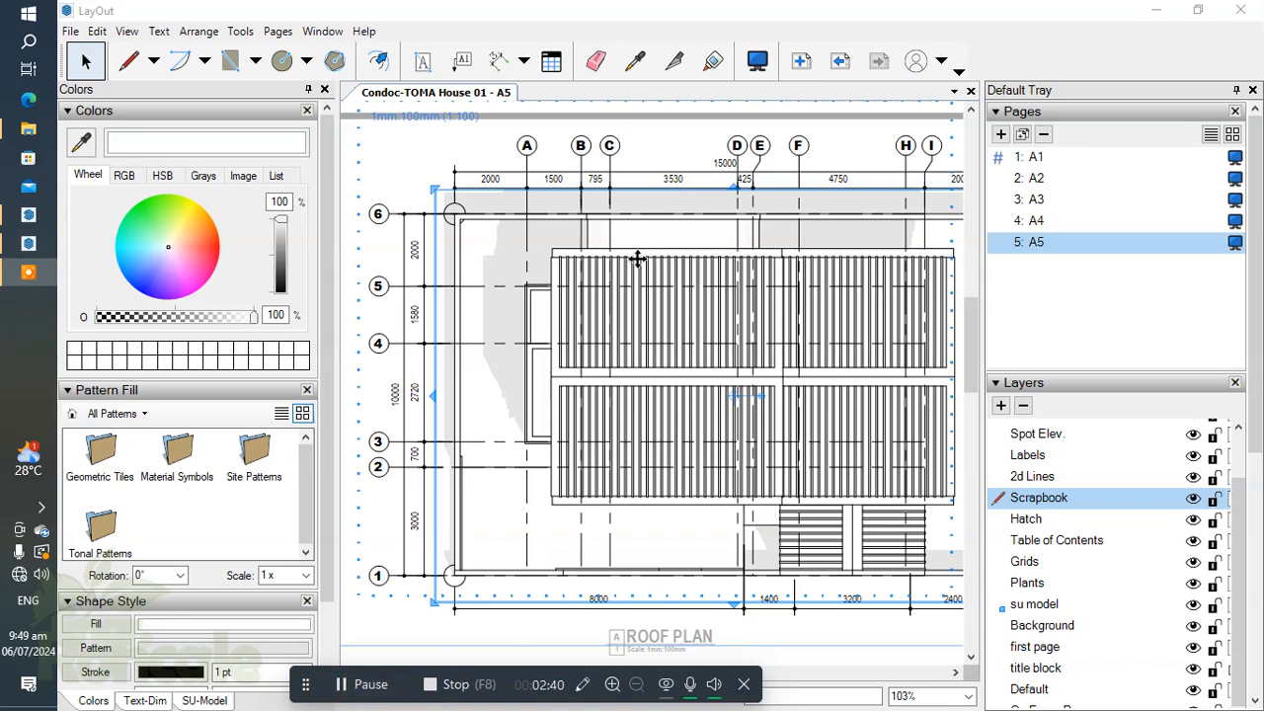
scroll(485, 214, up, 4)
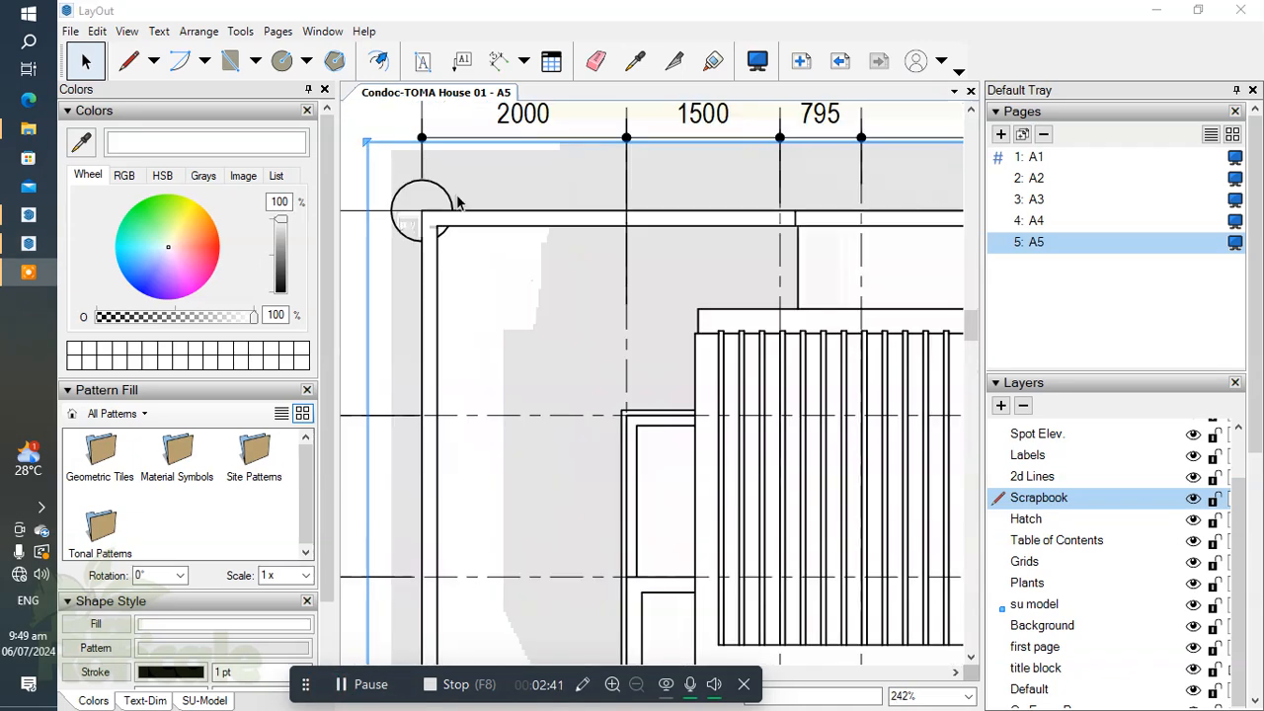
scroll(474, 237, down, 2)
scroll(691, 385, down, 3)
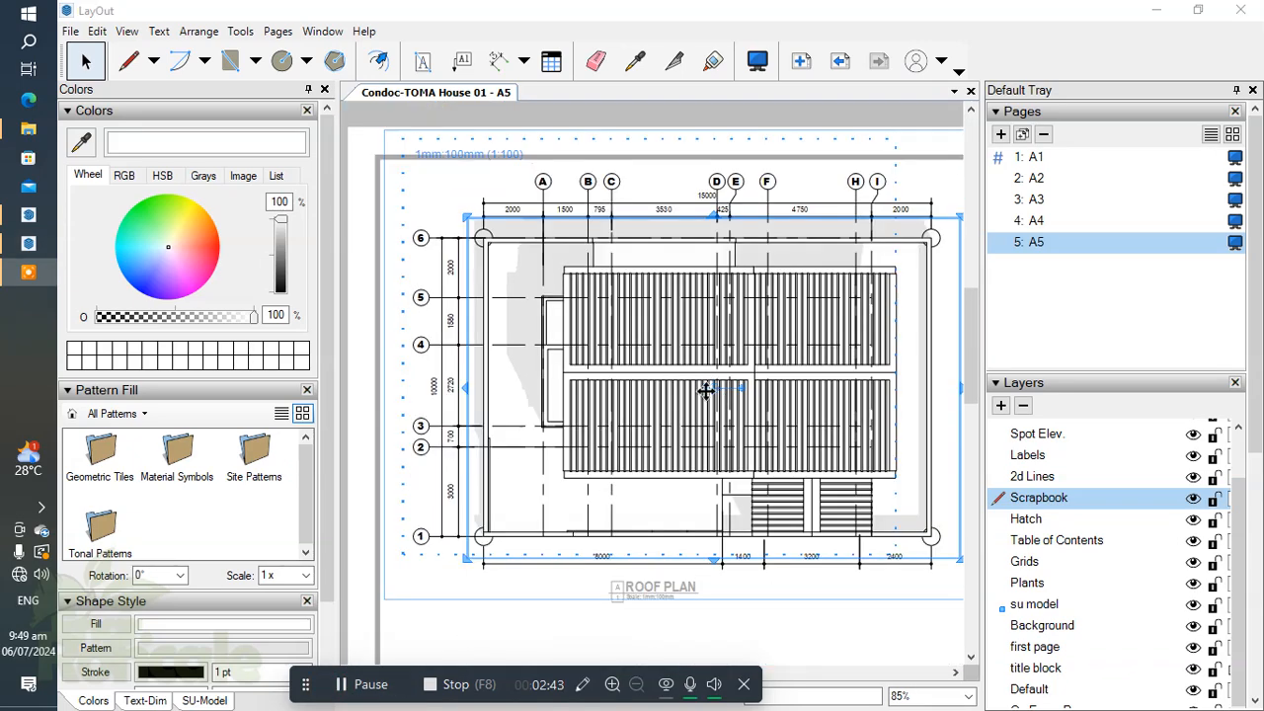
scroll(643, 361, up, 2)
middle_drag(631, 383, 679, 393)
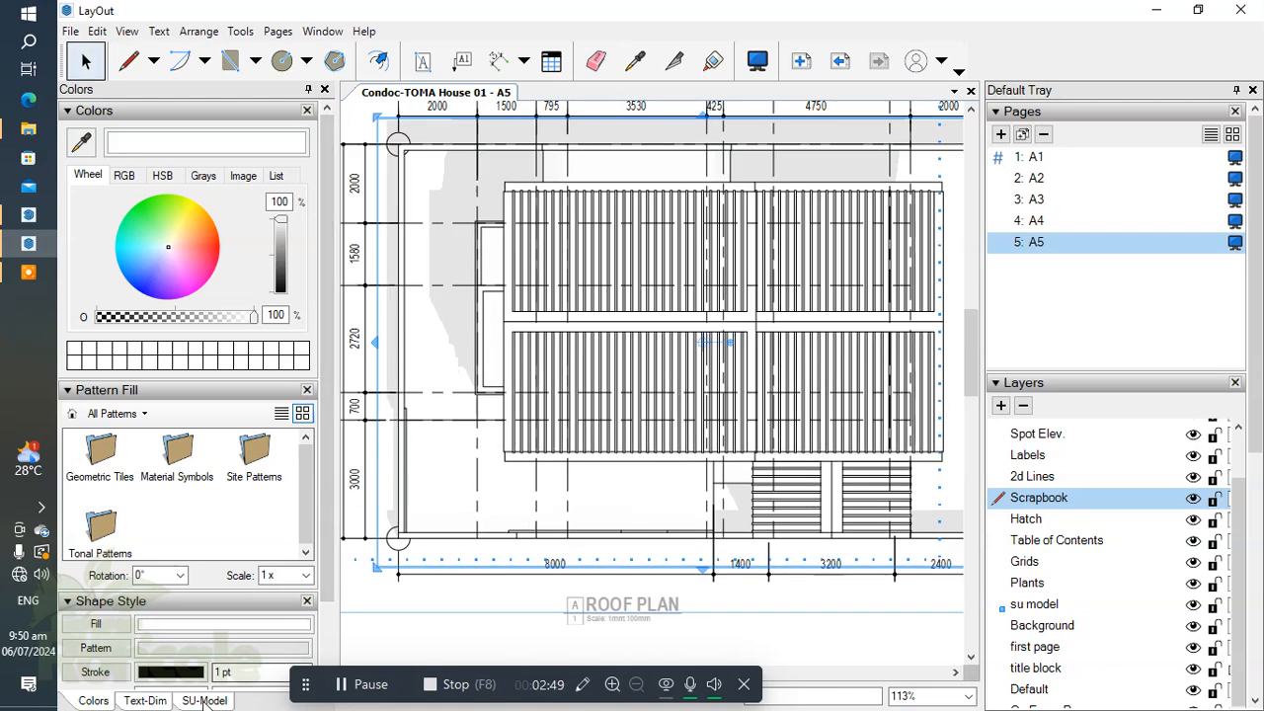
click(339, 684)
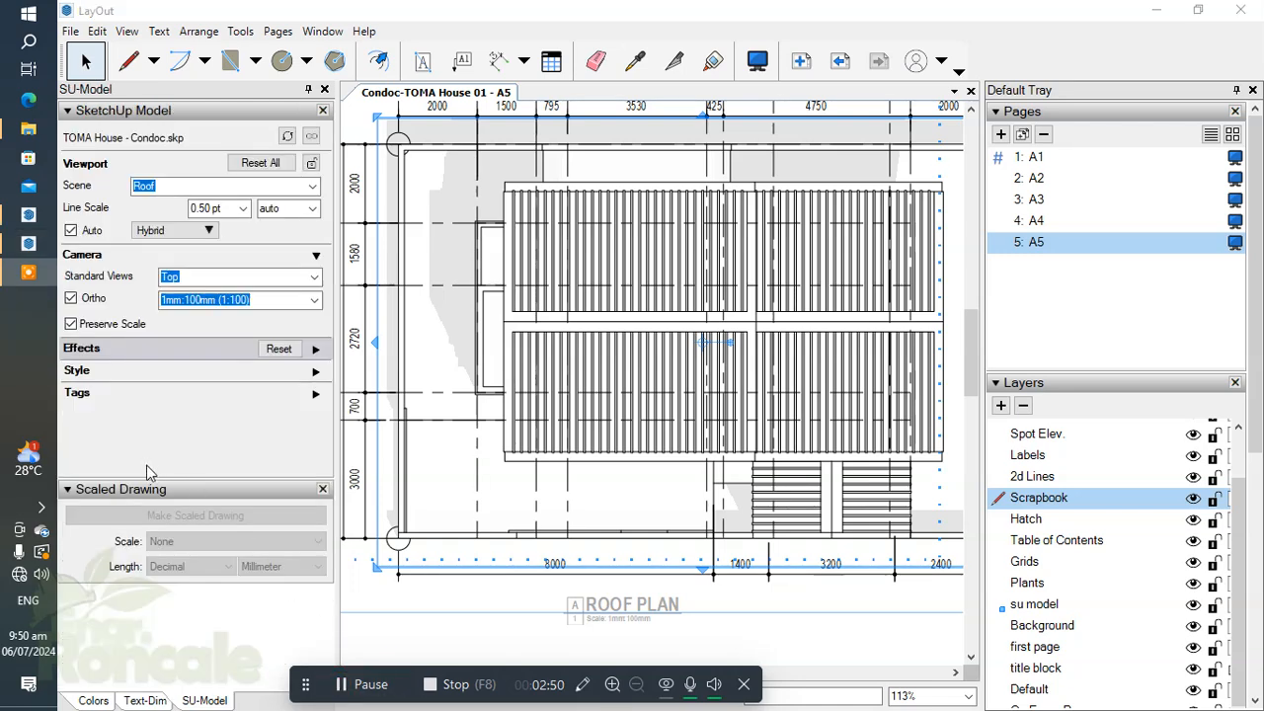
Set the selected viewport to the SF scene and hide its Preliminary, Furniture and Plumbing tags
click(312, 188)
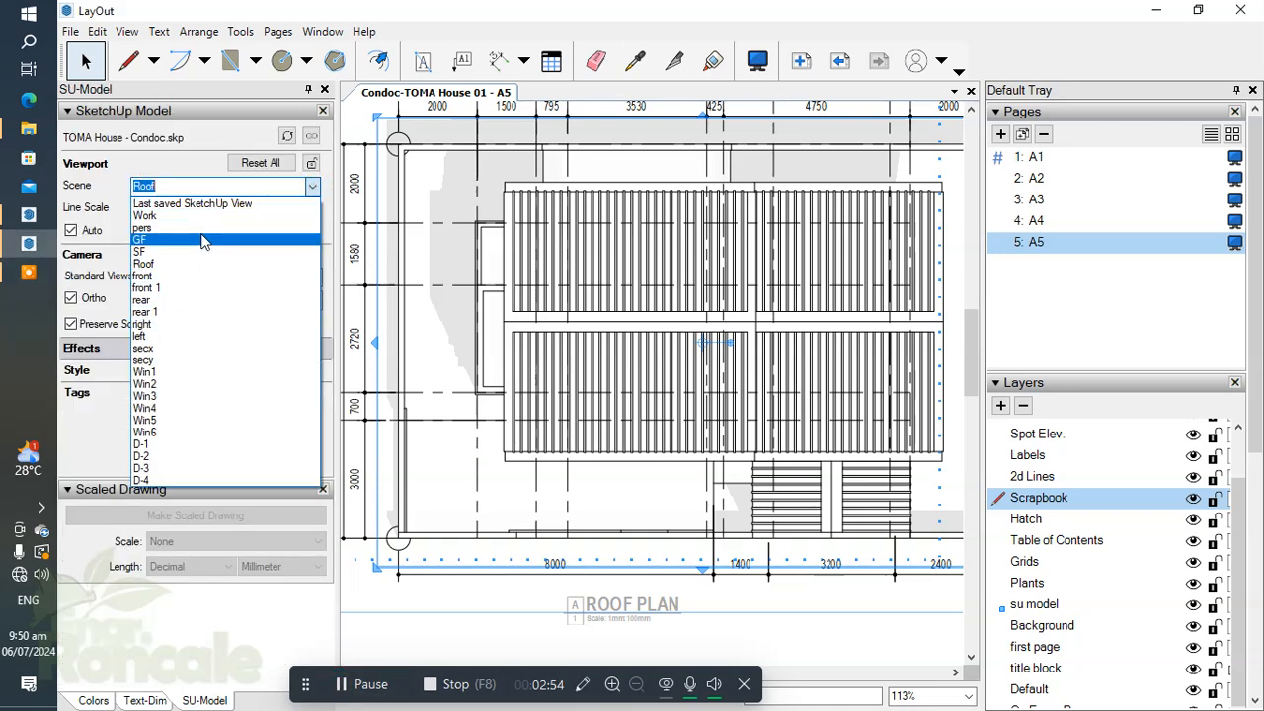
click(197, 252)
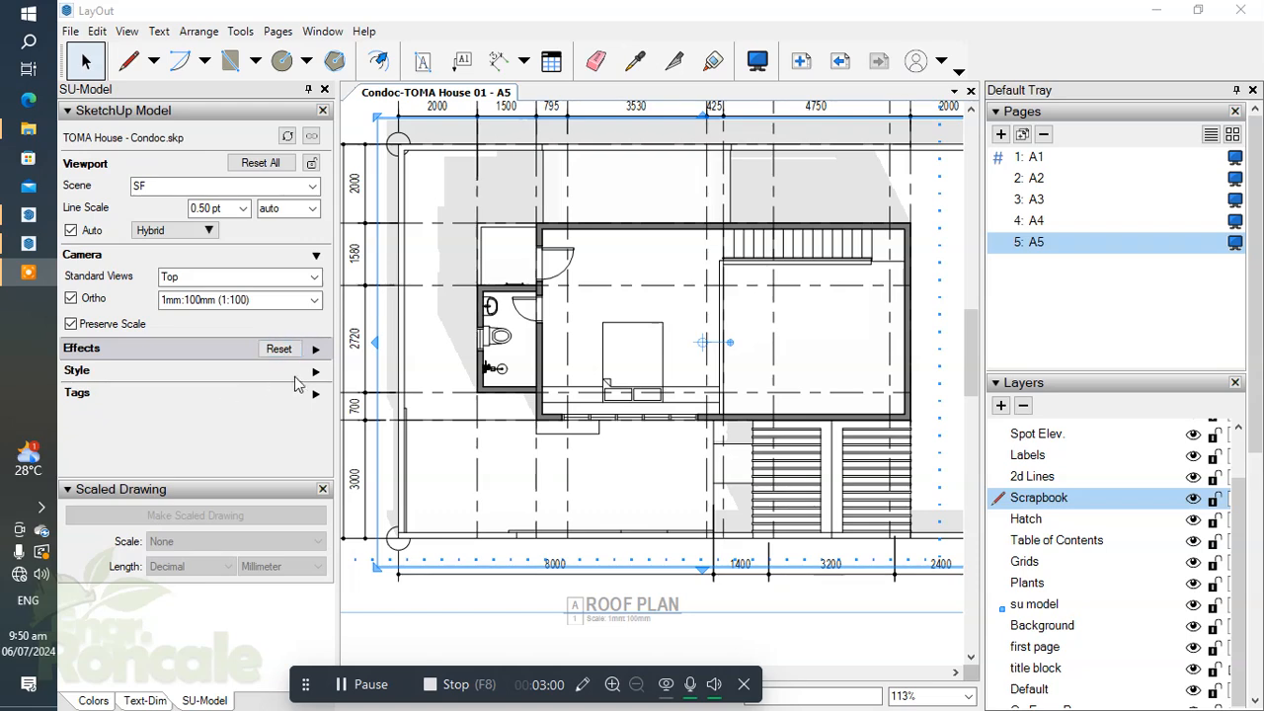
click(315, 393)
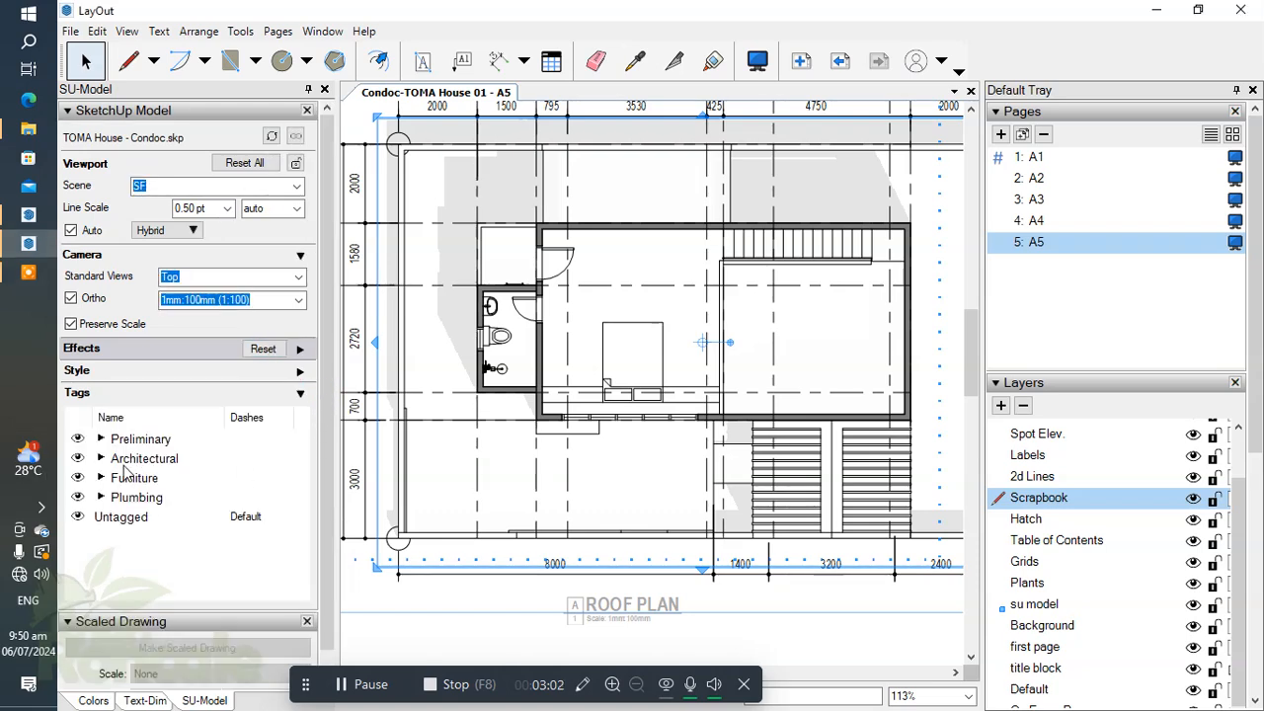
click(87, 438)
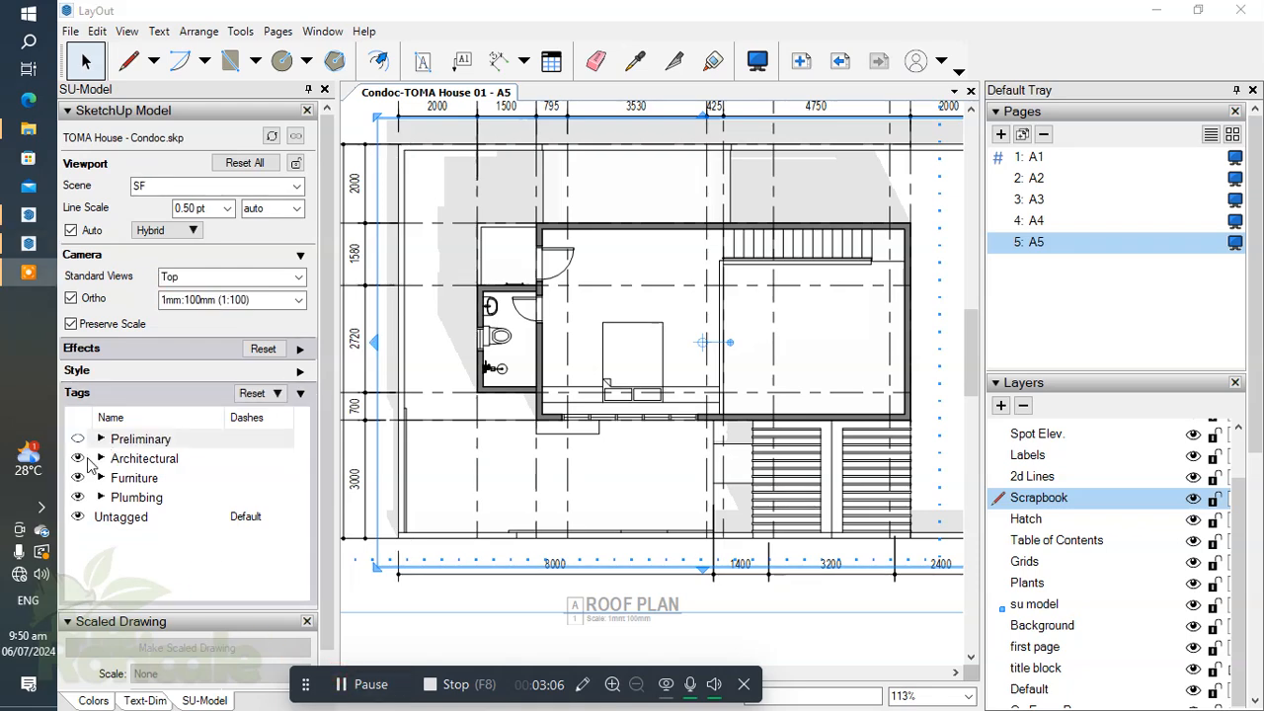
click(83, 478)
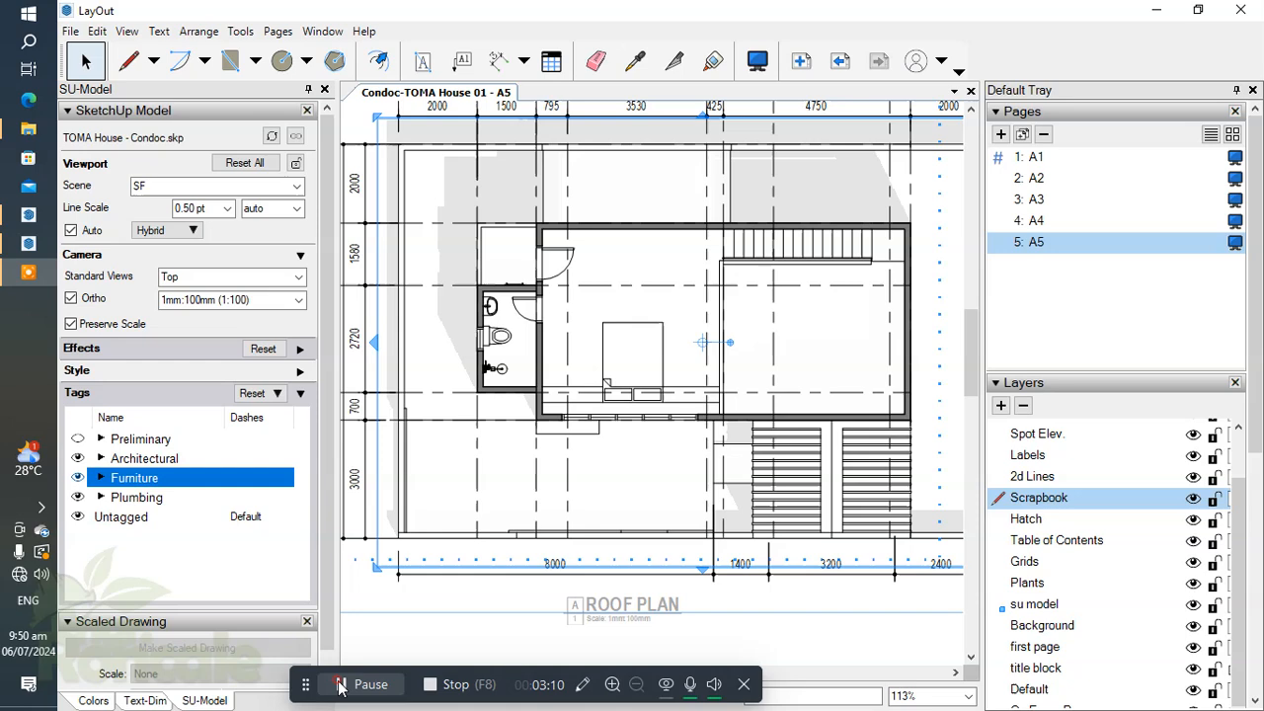
Hide the DAW tag folder inside the Architectural tags for the SF viewport
click(102, 460)
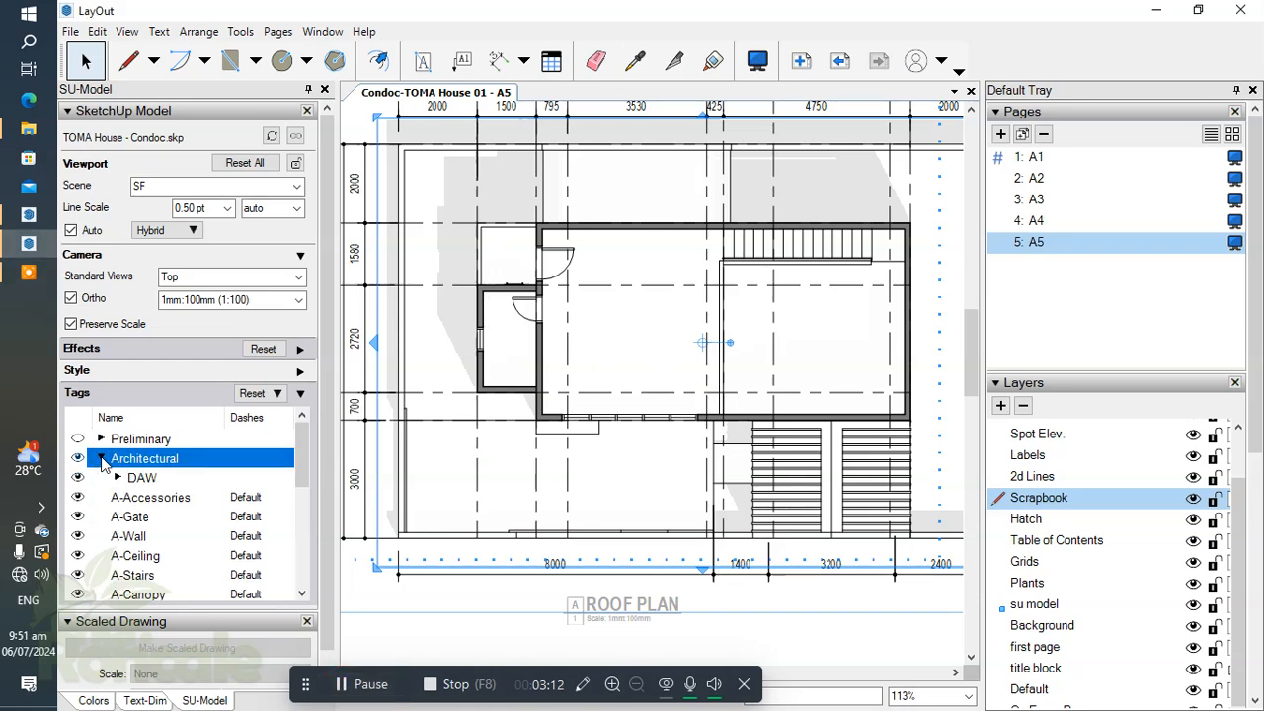
scroll(206, 561, down, 1)
scroll(137, 493, up, 1)
click(79, 478)
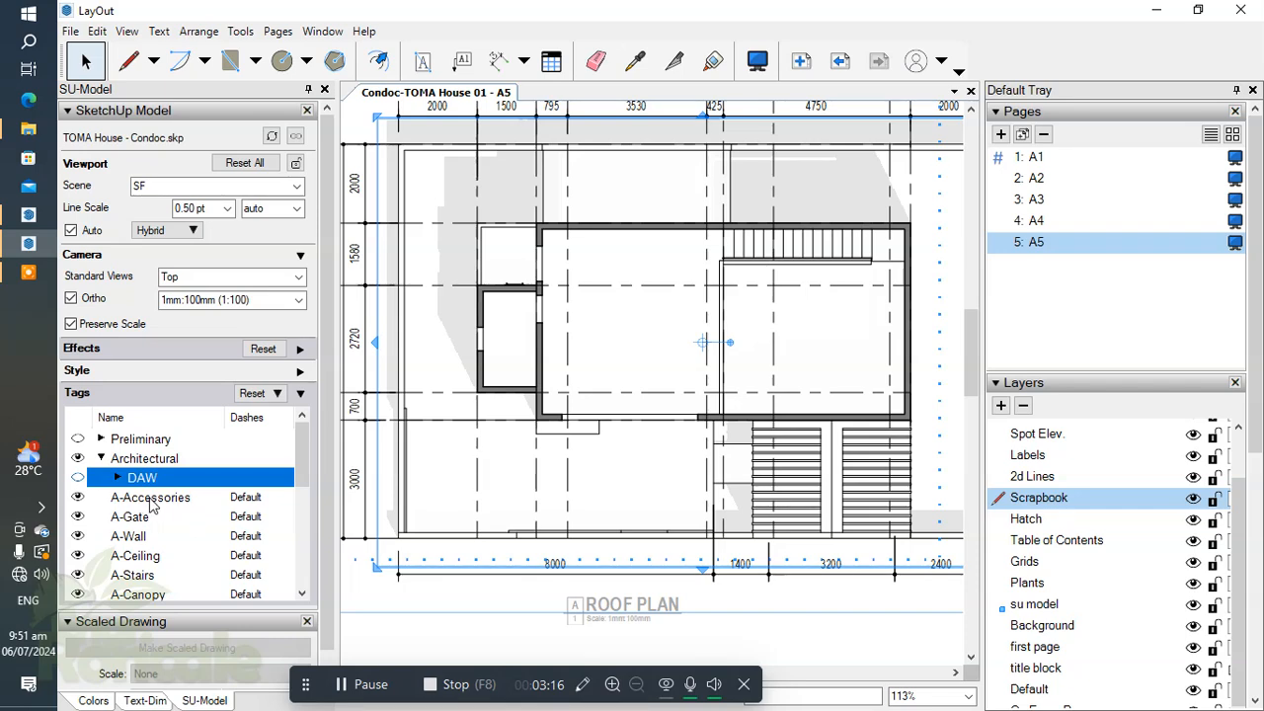
Hide all Architectural tags from A-Accessories through A-001 in the SF viewport
scroll(181, 513, down, 5)
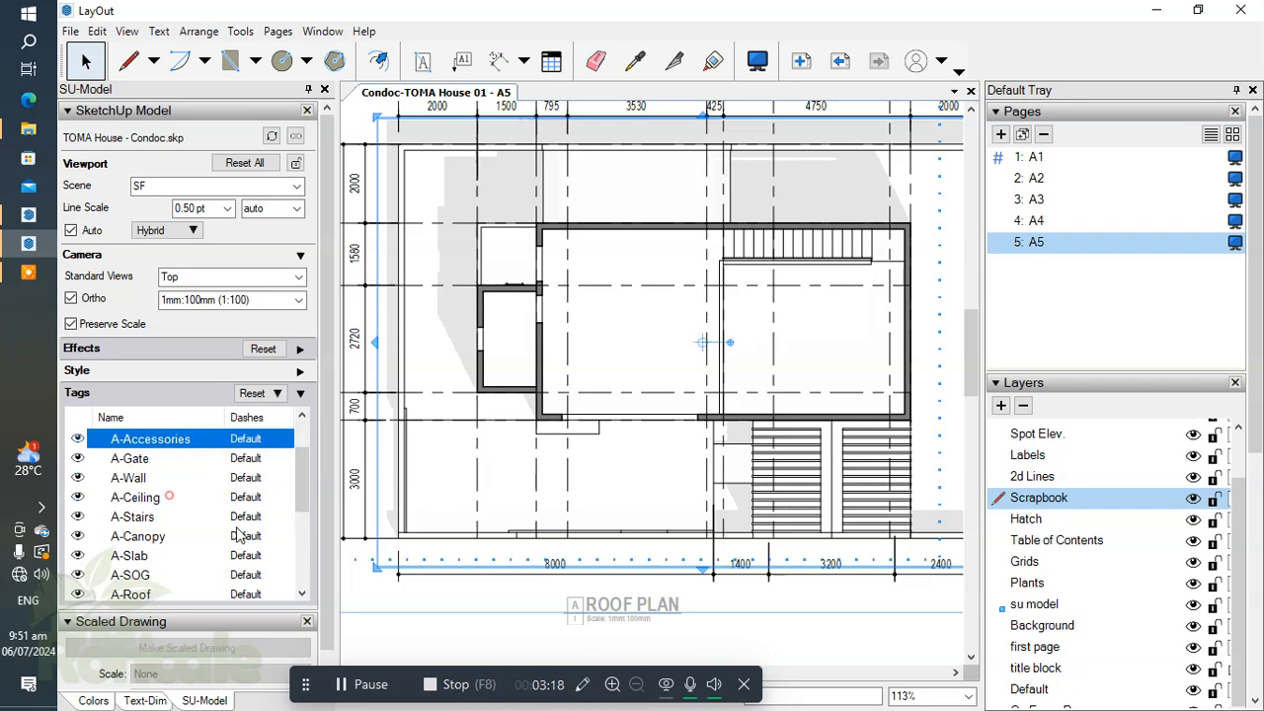
scroll(161, 491, up, 3)
scroll(174, 536, down, 1)
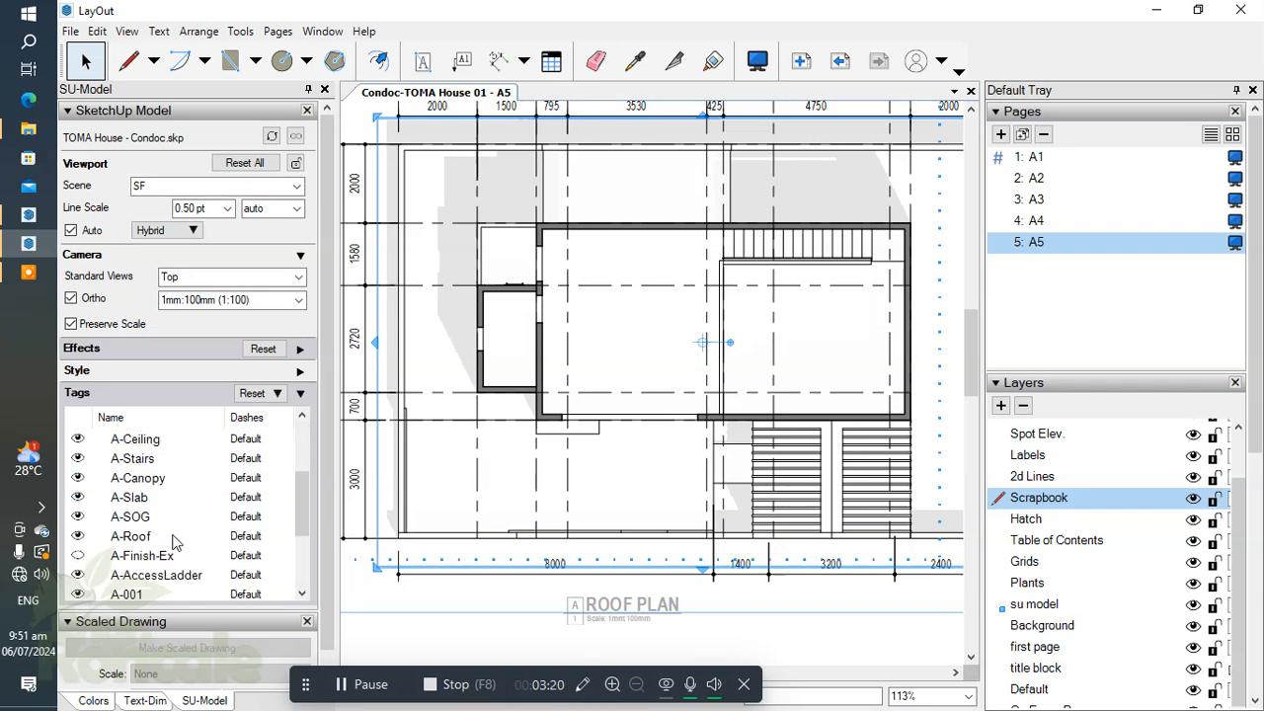
scroll(177, 542, down, 1)
shift+click(138, 538)
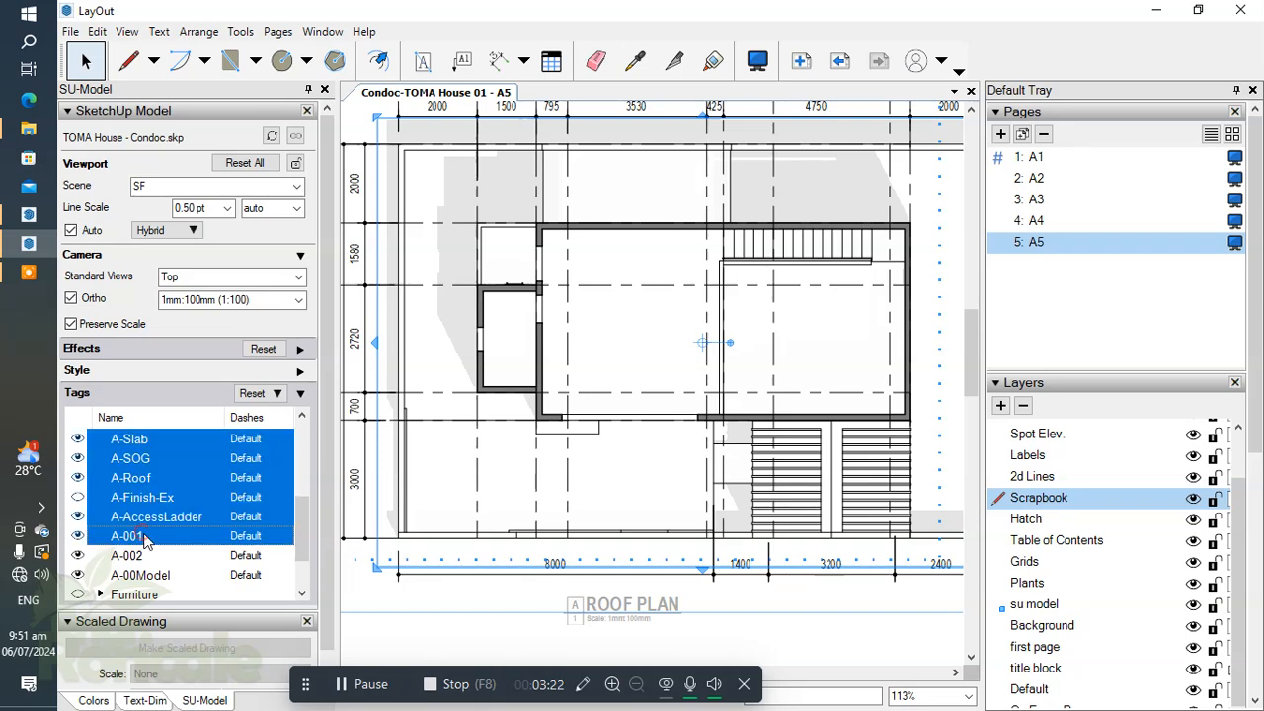
click(77, 536)
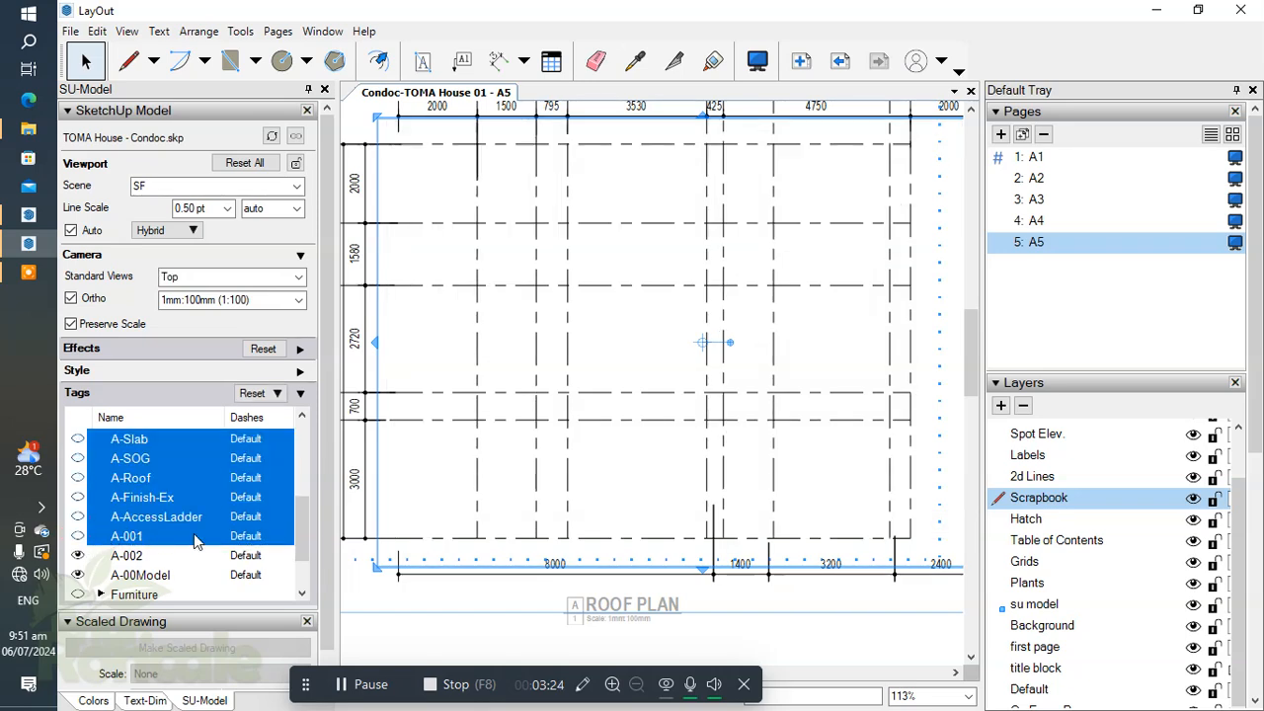
scroll(233, 531, up, 3)
scroll(229, 531, down, 4)
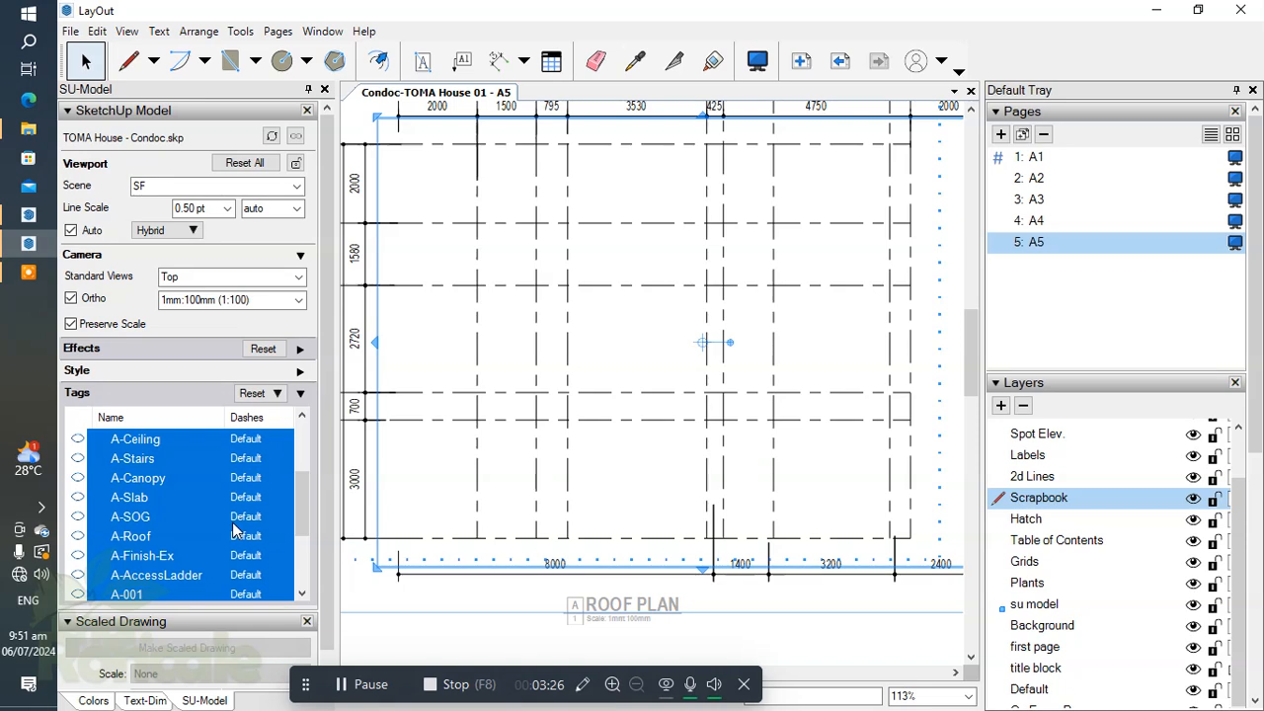
scroll(225, 533, up, 1)
Make only the A-Wall tag visible again among the hidden Architectural tags
click(158, 516)
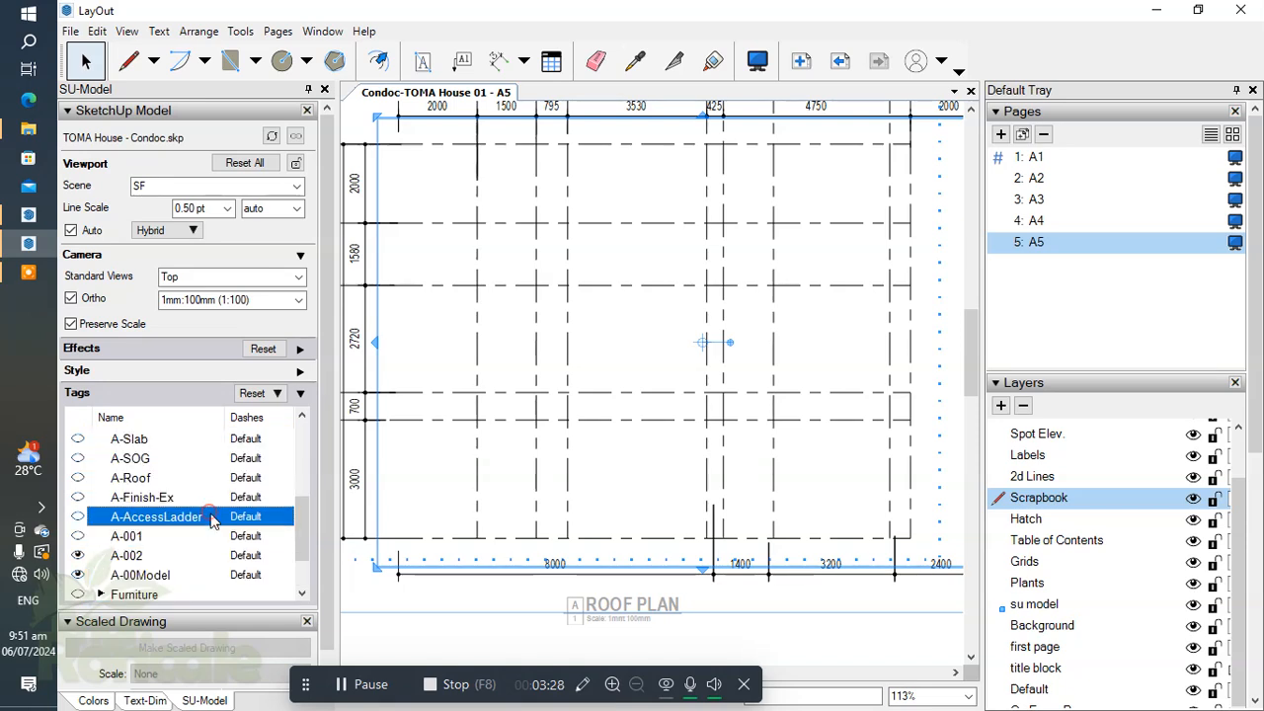
scroll(162, 509, up, 2)
click(77, 478)
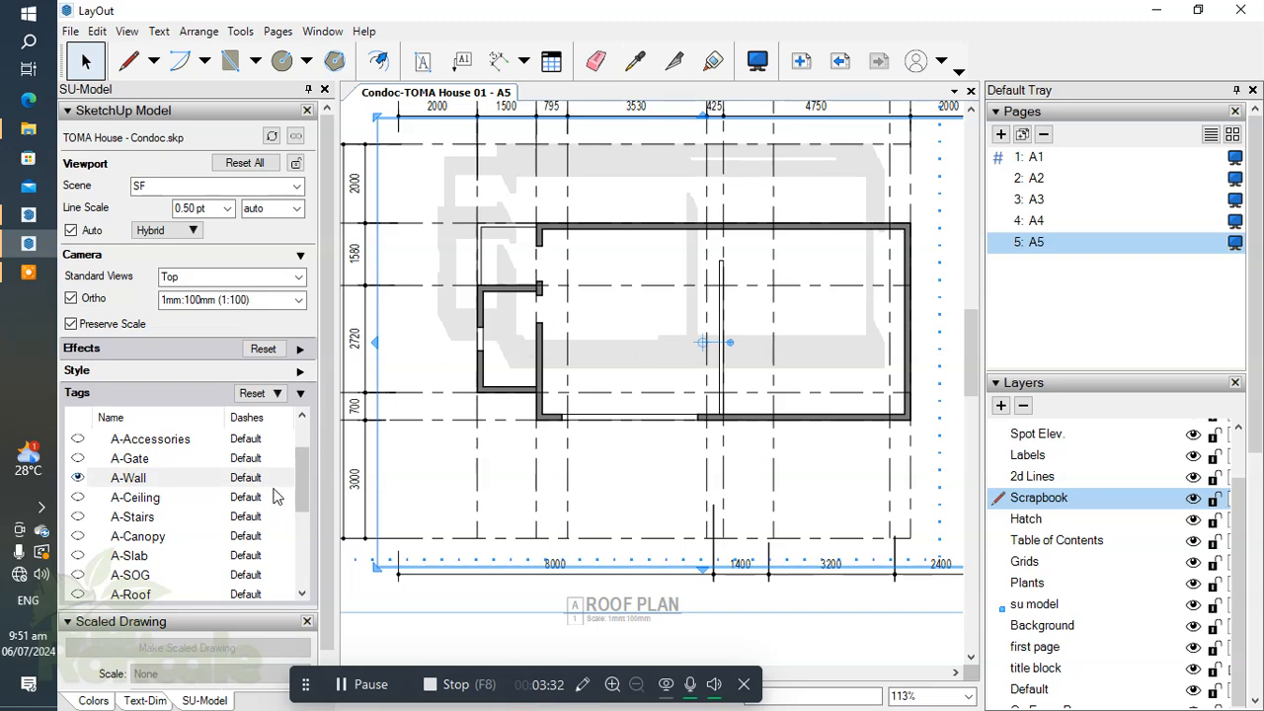
Turn off the shadows, fog and style background of the viewport showing the SF walls
click(298, 349)
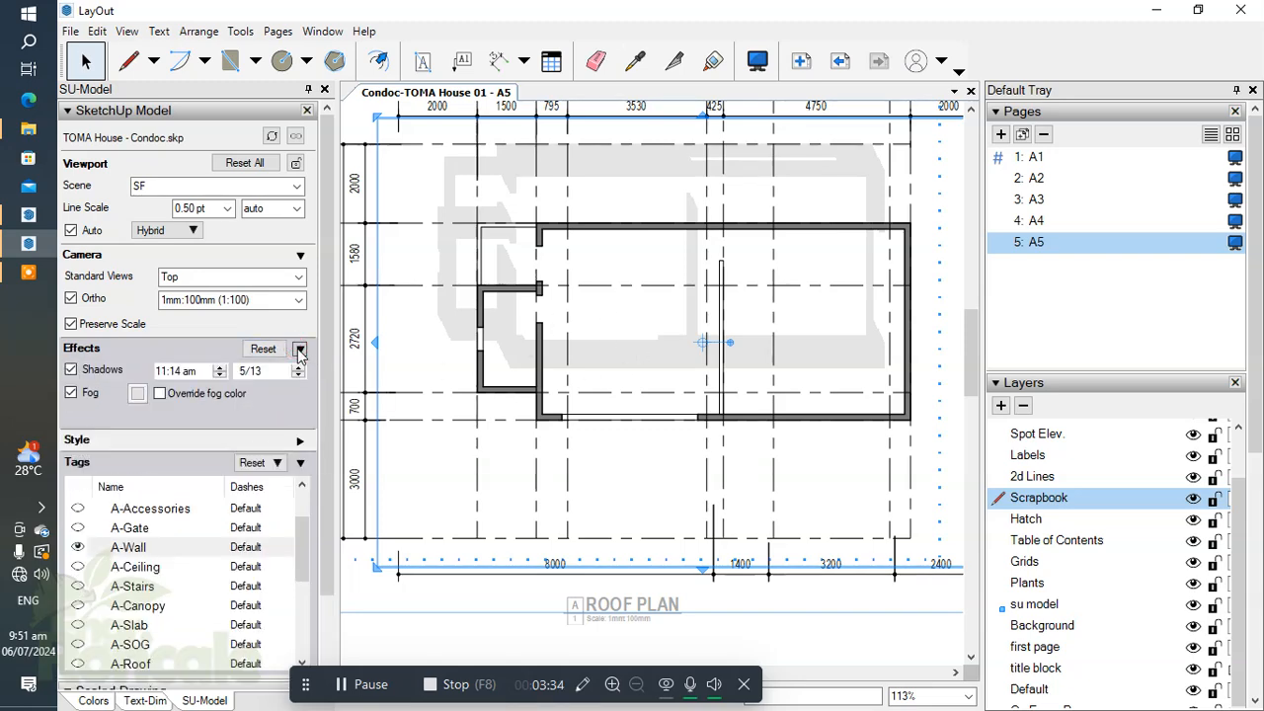
click(71, 391)
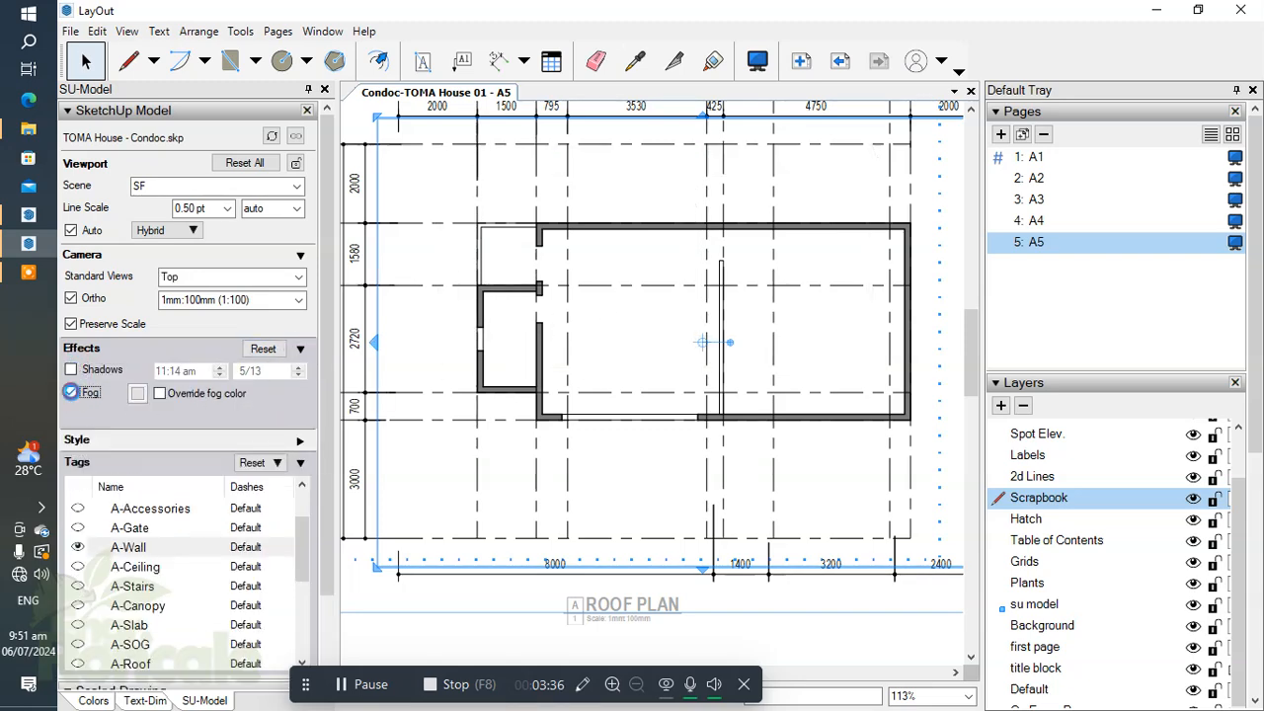
middle_drag(589, 320, 526, 393)
click(371, 685)
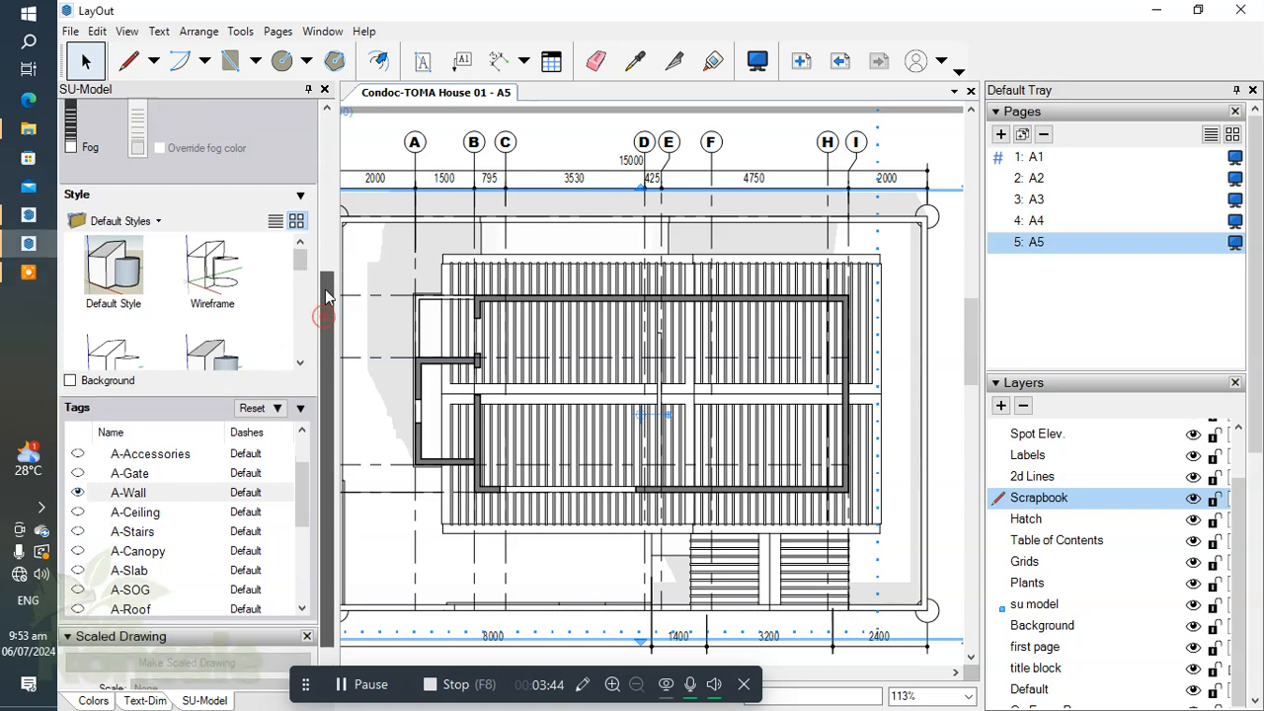
Apply the Wireframe style to the SF viewport and give its A-Wall tag dashed lines with a 0.75x dash scale
scroll(324, 313, up, 2)
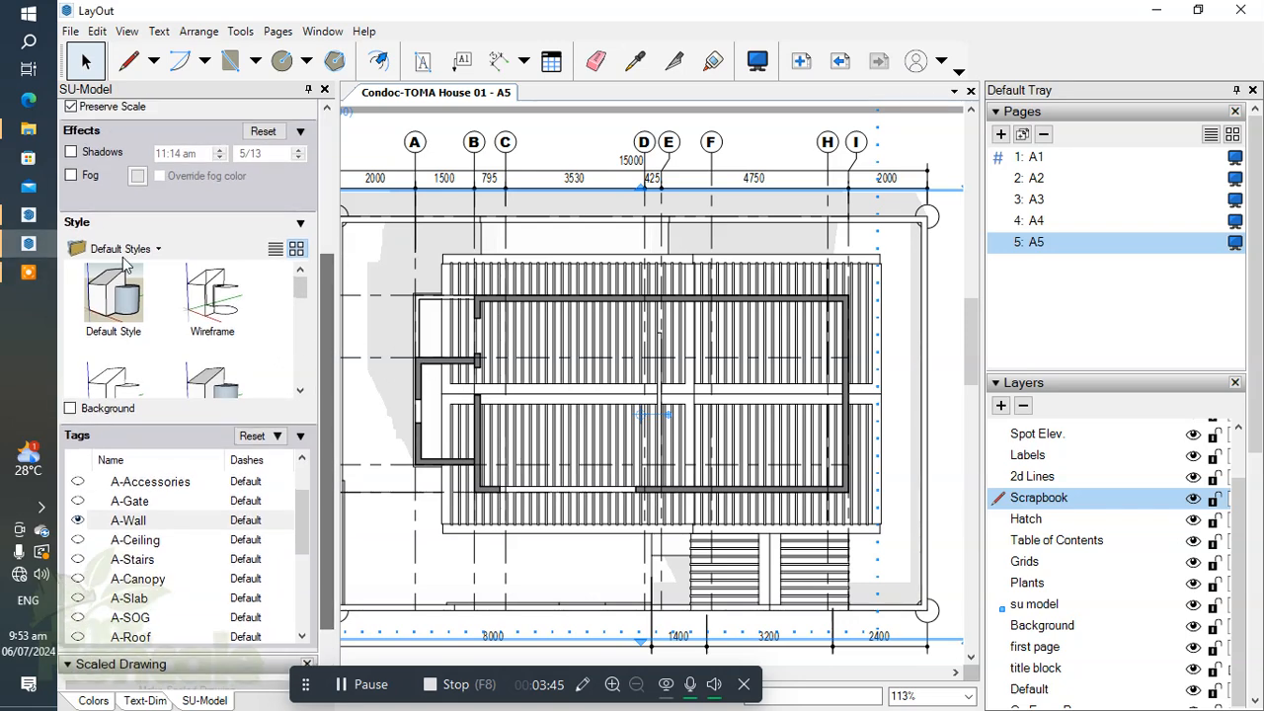
click(208, 309)
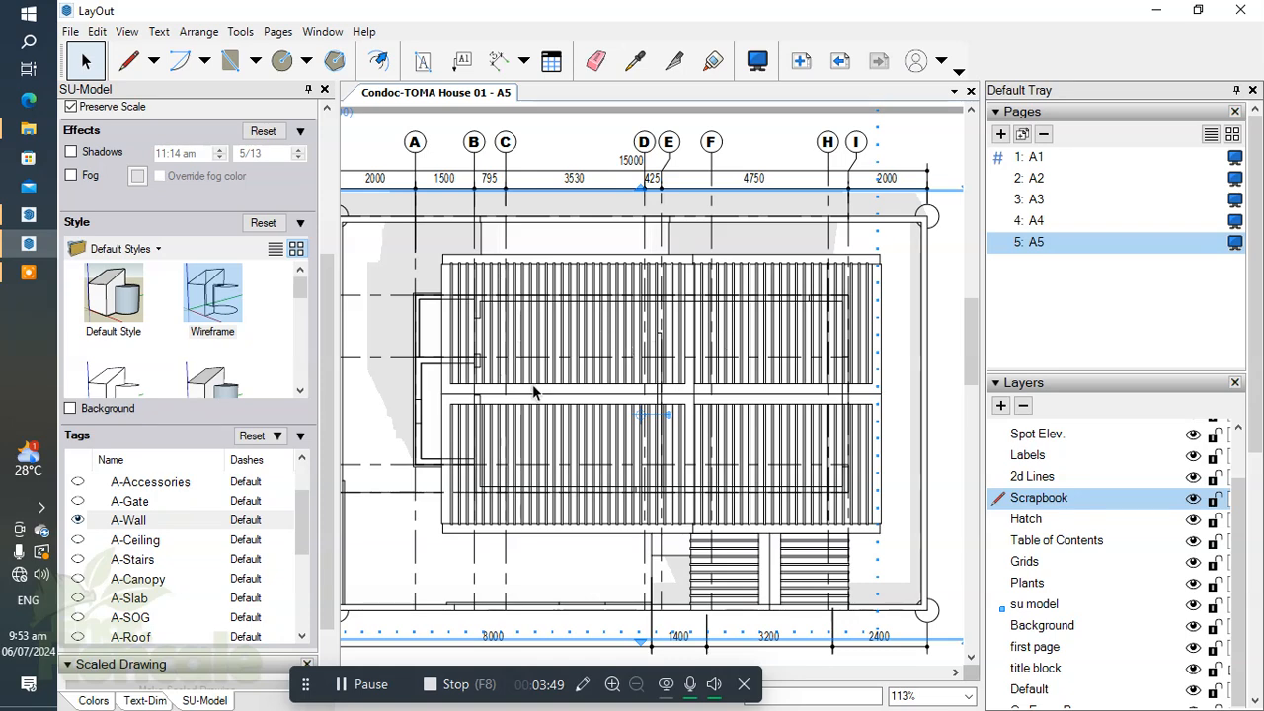
scroll(329, 466, down, 2)
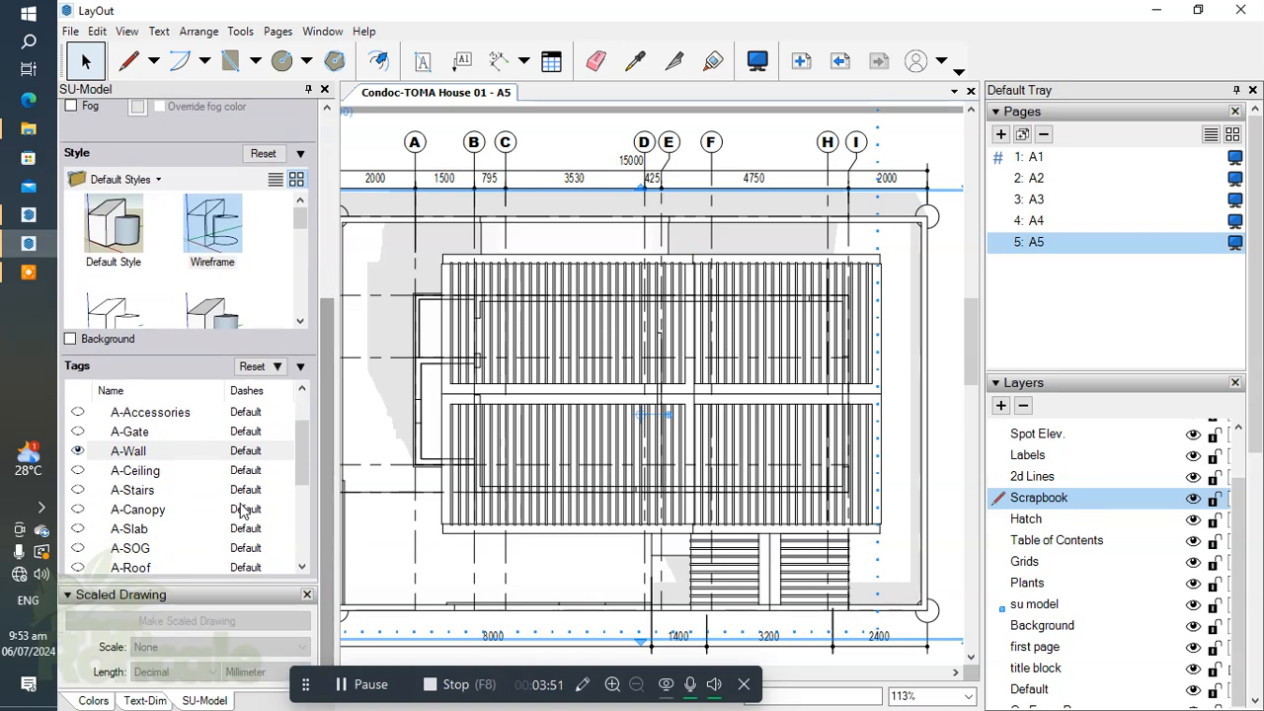
click(242, 452)
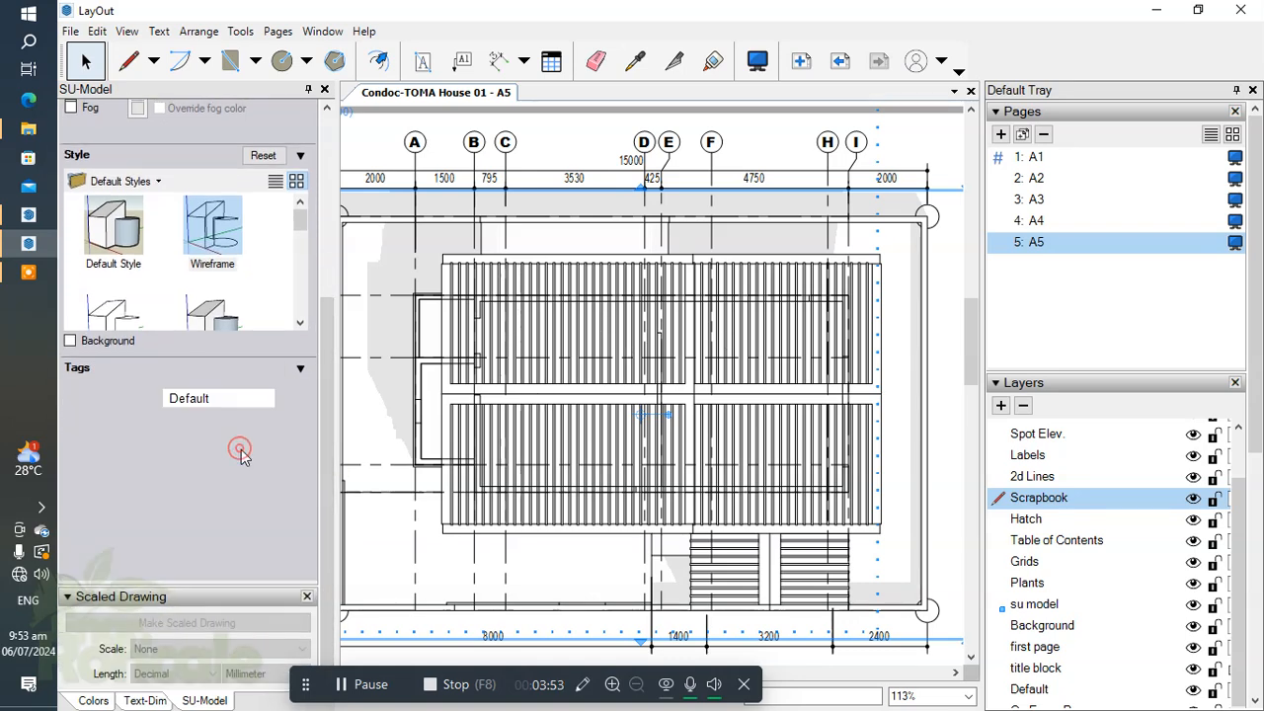
click(285, 404)
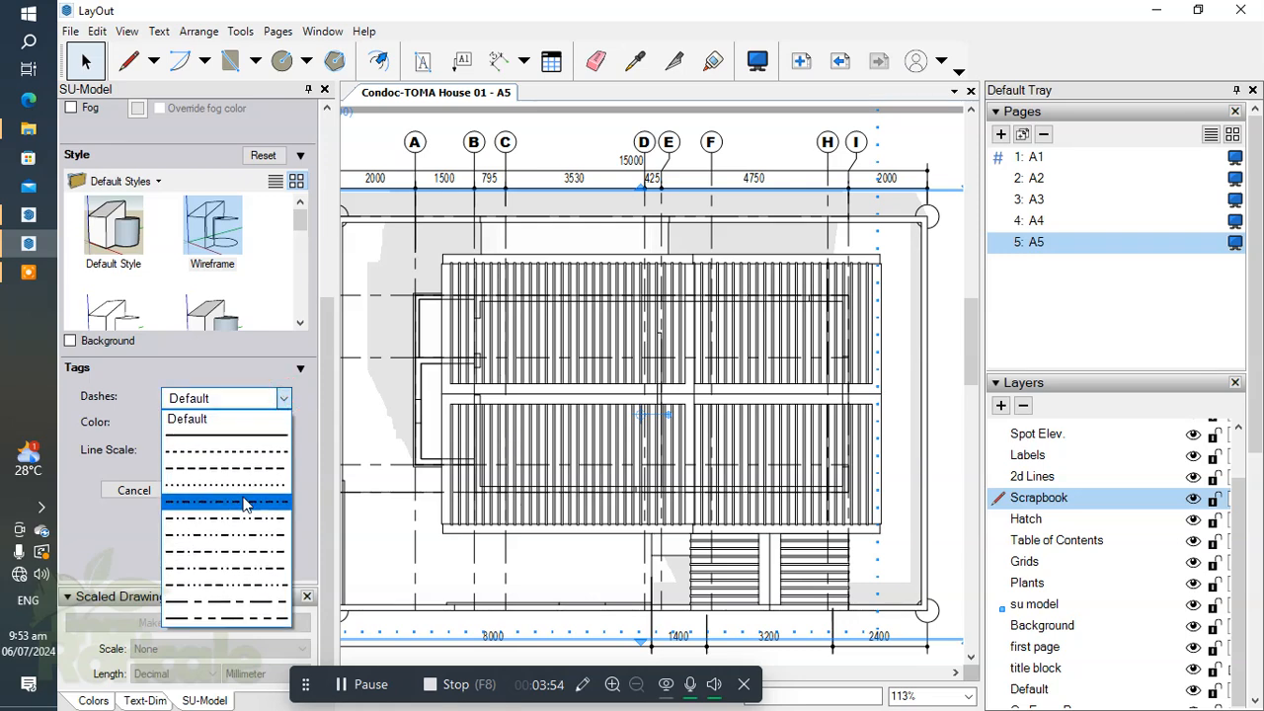
click(247, 466)
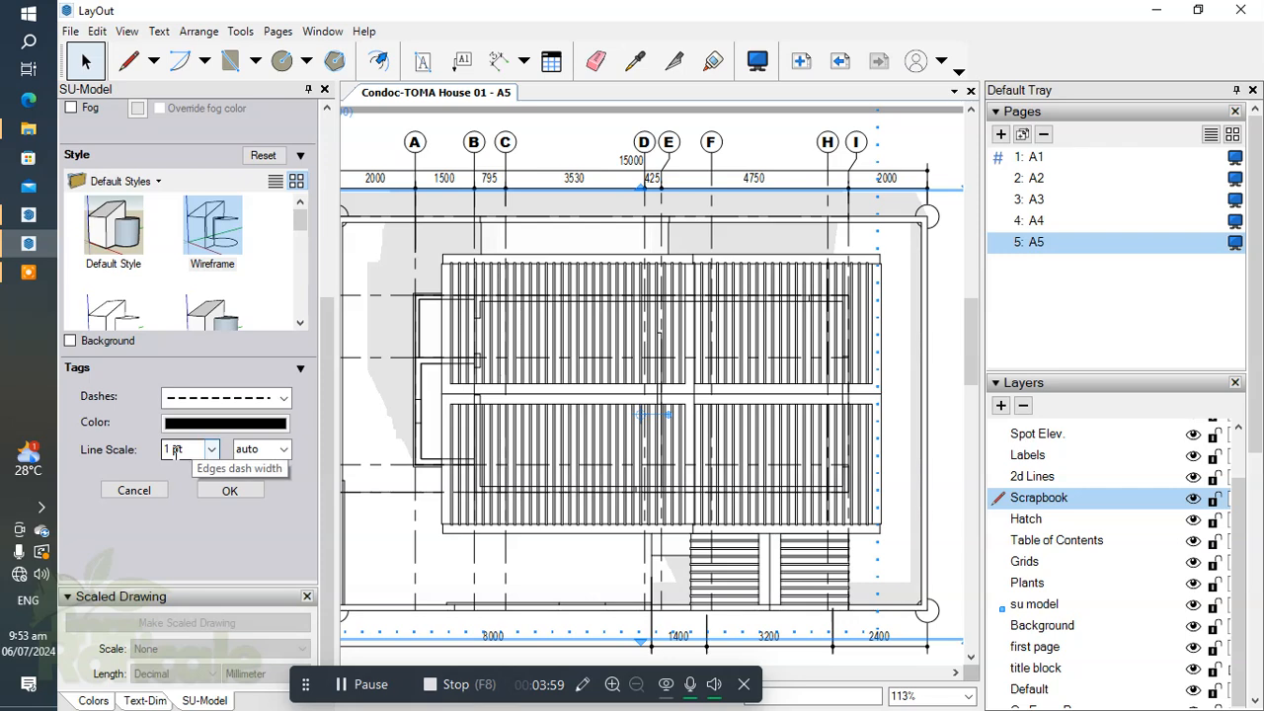
click(283, 450)
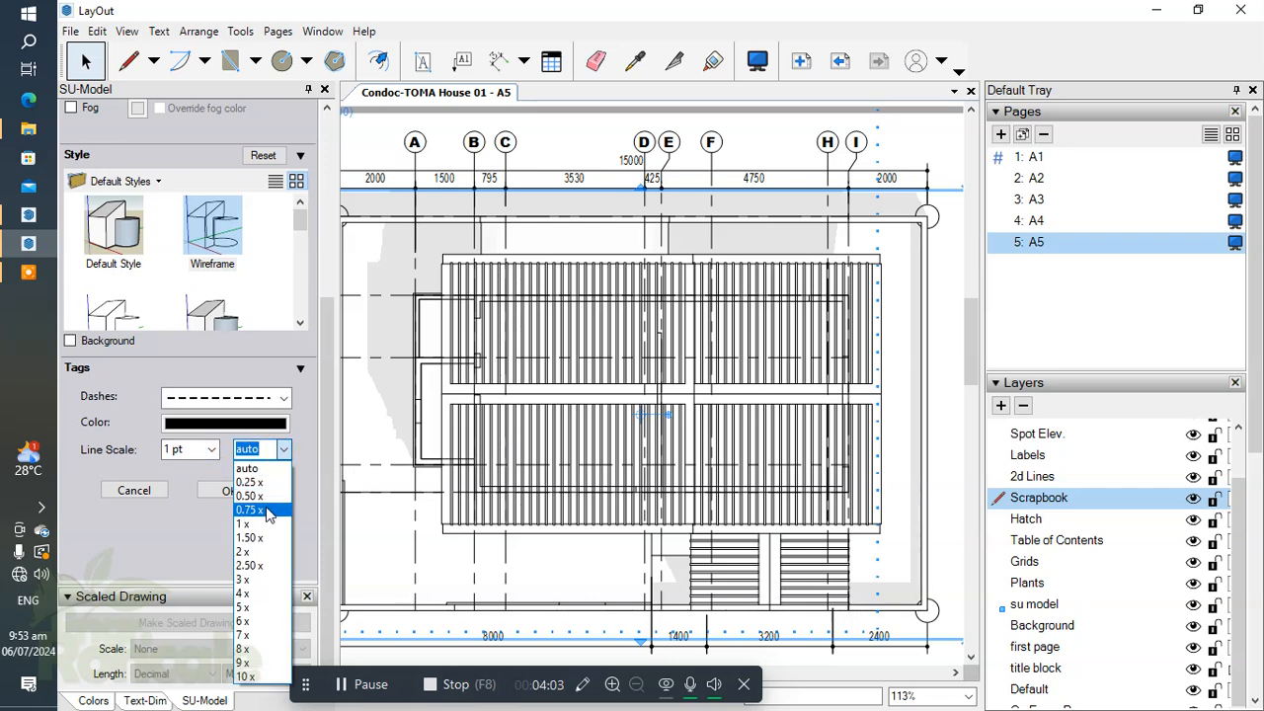
click(266, 510)
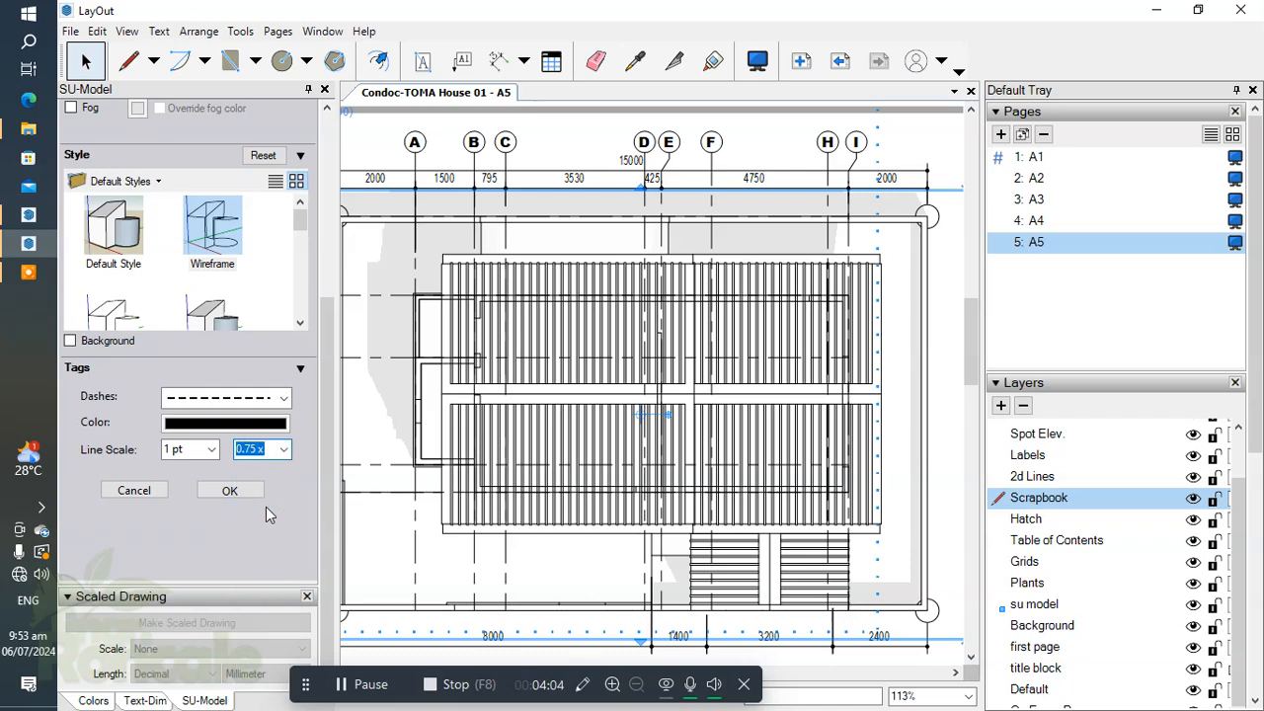
click(229, 490)
Set the dash line scale of the A-Wall tag to 0.50x
scroll(454, 386, up, 2)
scroll(454, 387, up, 3)
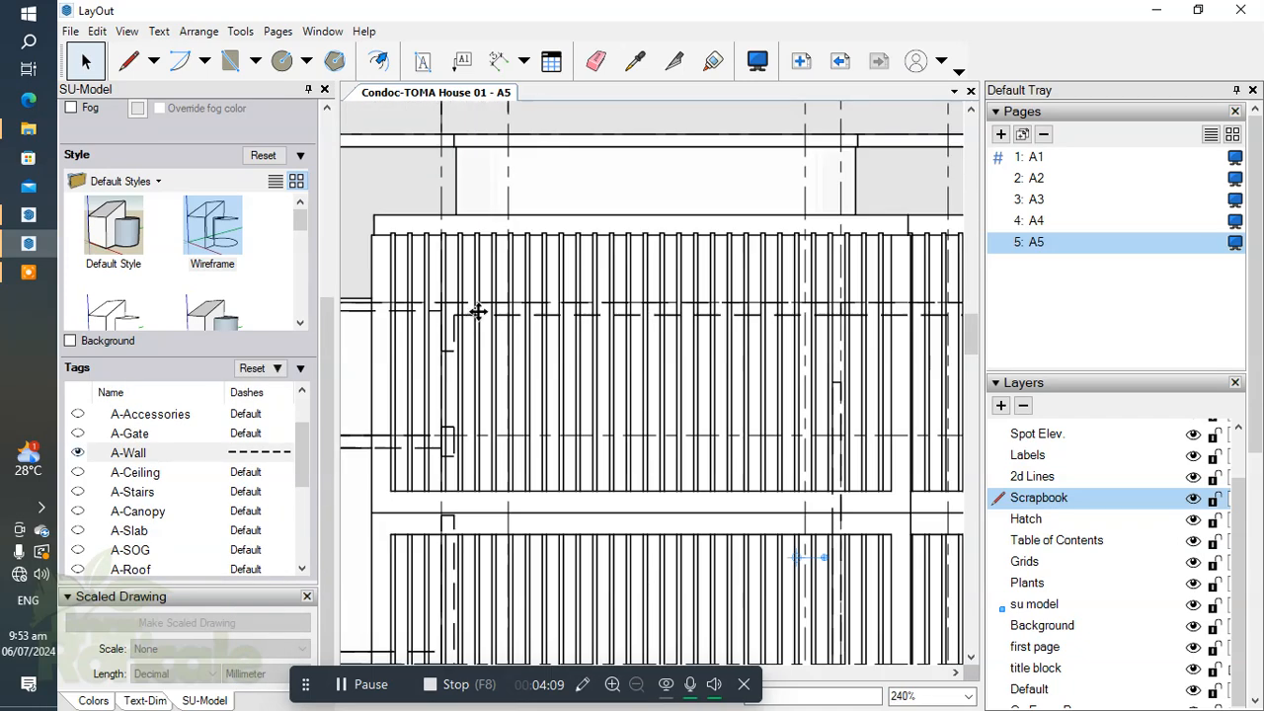
scroll(470, 315, down, 3)
middle_drag(685, 457, 708, 381)
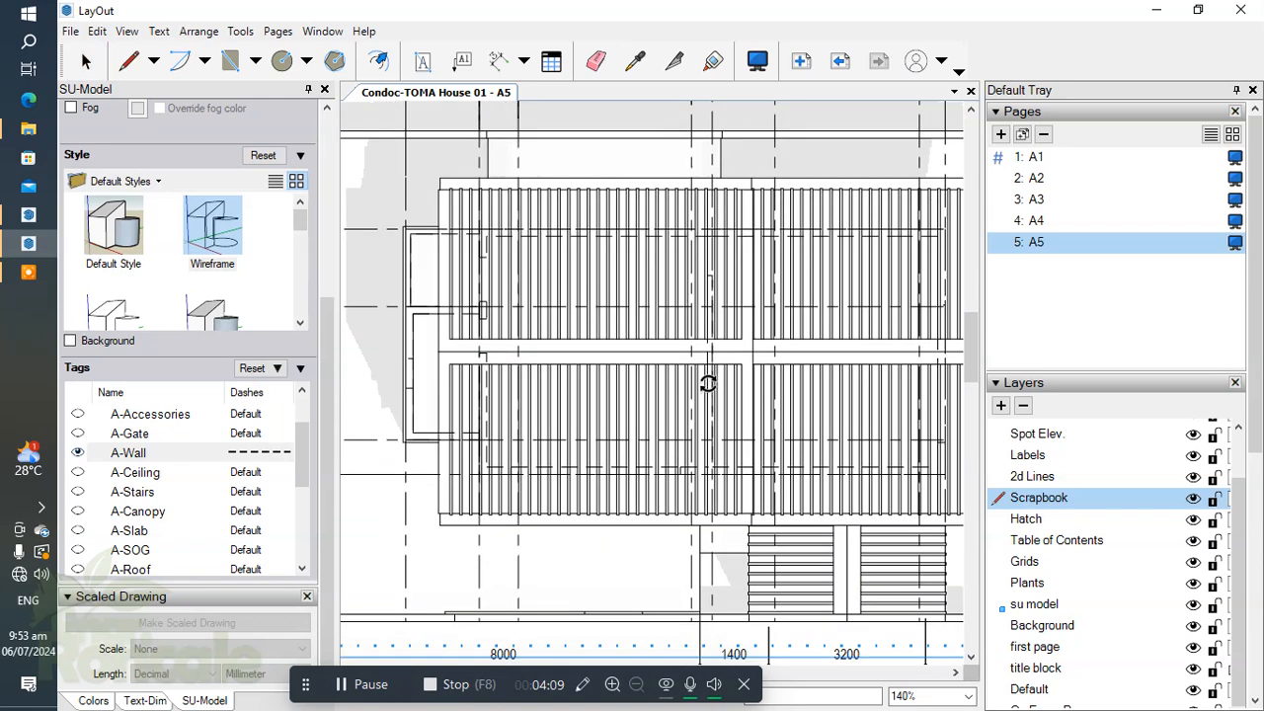
click(249, 454)
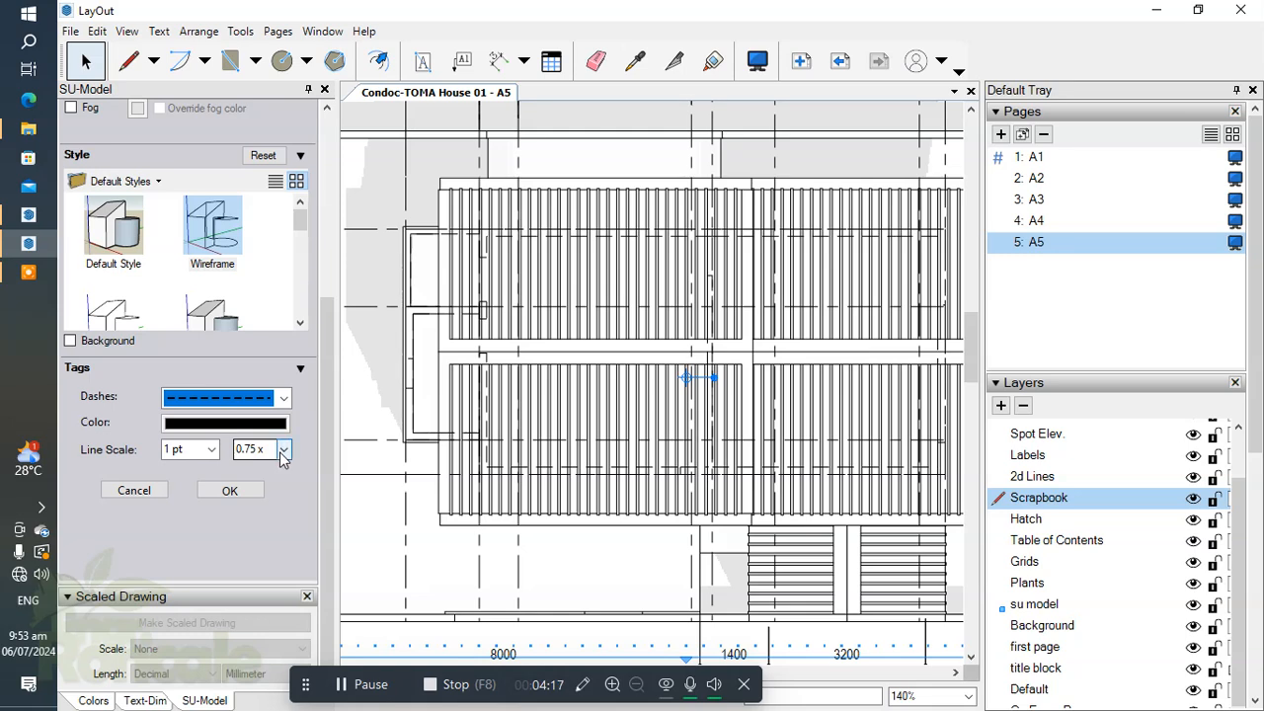
click(283, 450)
click(262, 494)
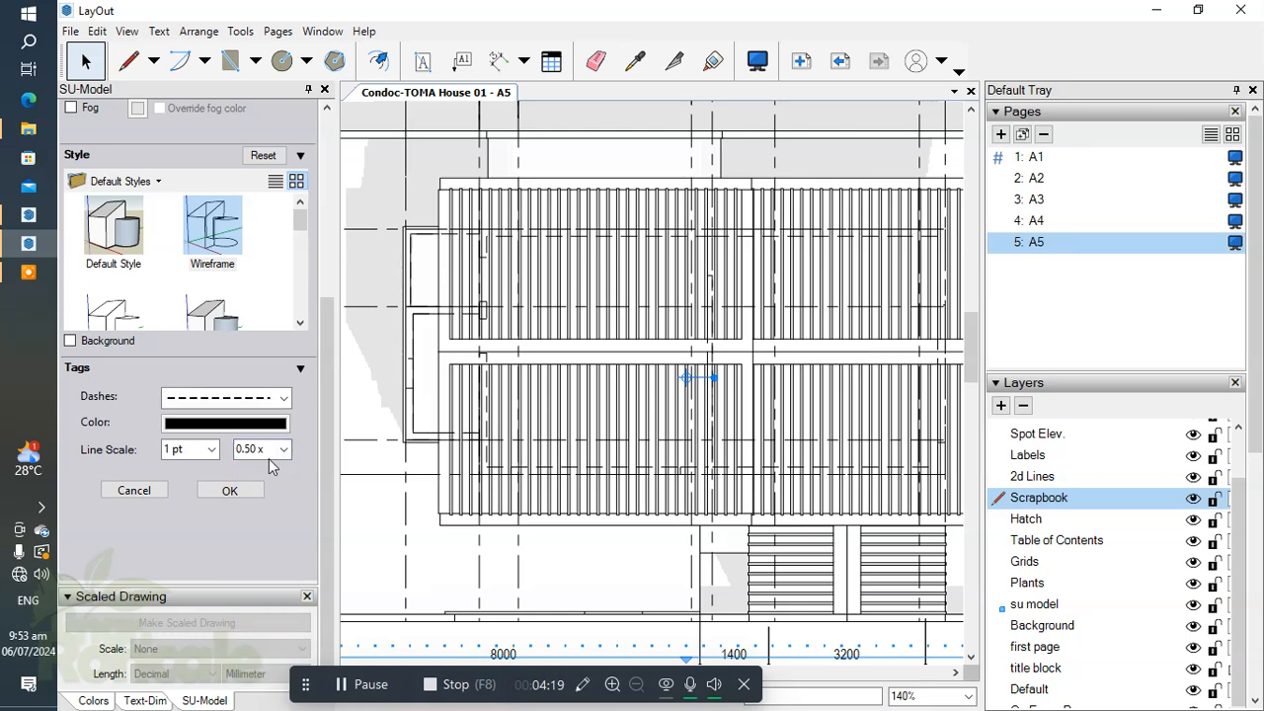
Examine the dashed second floor wall lines across the roof plan, up close and at full extent
scroll(451, 324, up, 5)
mouse_move(452, 328)
middle_down()
mouse_move(637, 322)
mouse_move(639, 534)
mouse_move(666, 553)
middle_up()
scroll(487, 272, up, 3)
scroll(459, 277, down, 5)
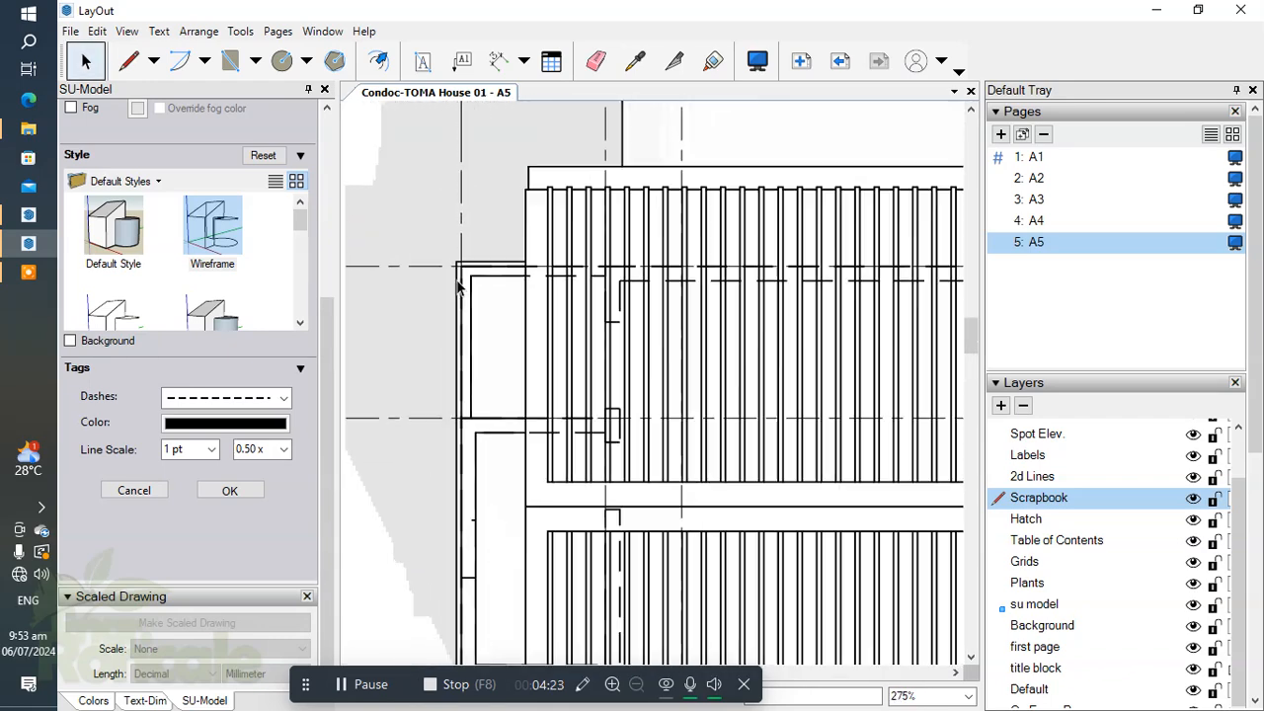
scroll(564, 288, up, 3)
middle_drag(585, 284, 425, 296)
scroll(425, 296, down, 3)
scroll(504, 311, up, 1)
middle_drag(551, 316, 464, 274)
scroll(464, 274, down, 1)
scroll(464, 273, down, 1)
middle_drag(691, 559, 477, 333)
scroll(774, 381, up, 3)
mouse_move(833, 273)
middle_down()
mouse_move(698, 423)
mouse_move(849, 513)
middle_up()
scroll(700, 423, down, 6)
scroll(793, 424, down, 3)
scroll(713, 448, down, 1)
middle_drag(698, 418, 767, 416)
scroll(661, 356, up, 3)
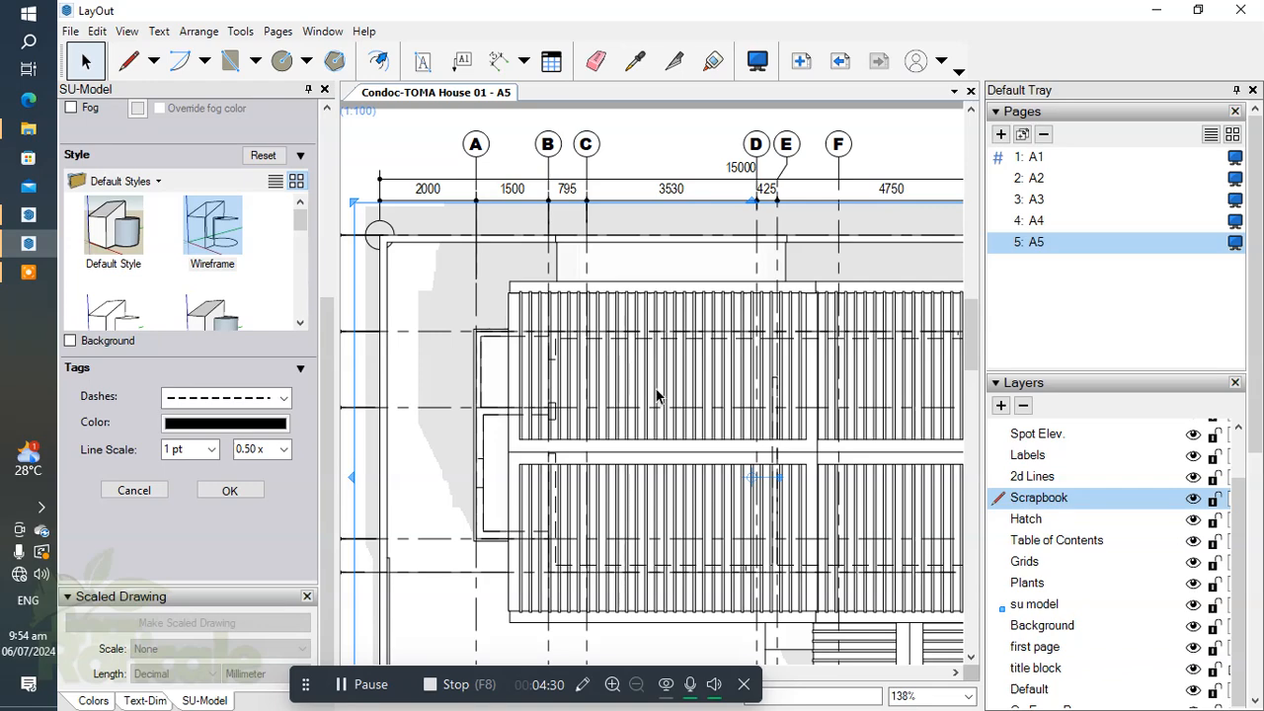
scroll(539, 385, down, 5)
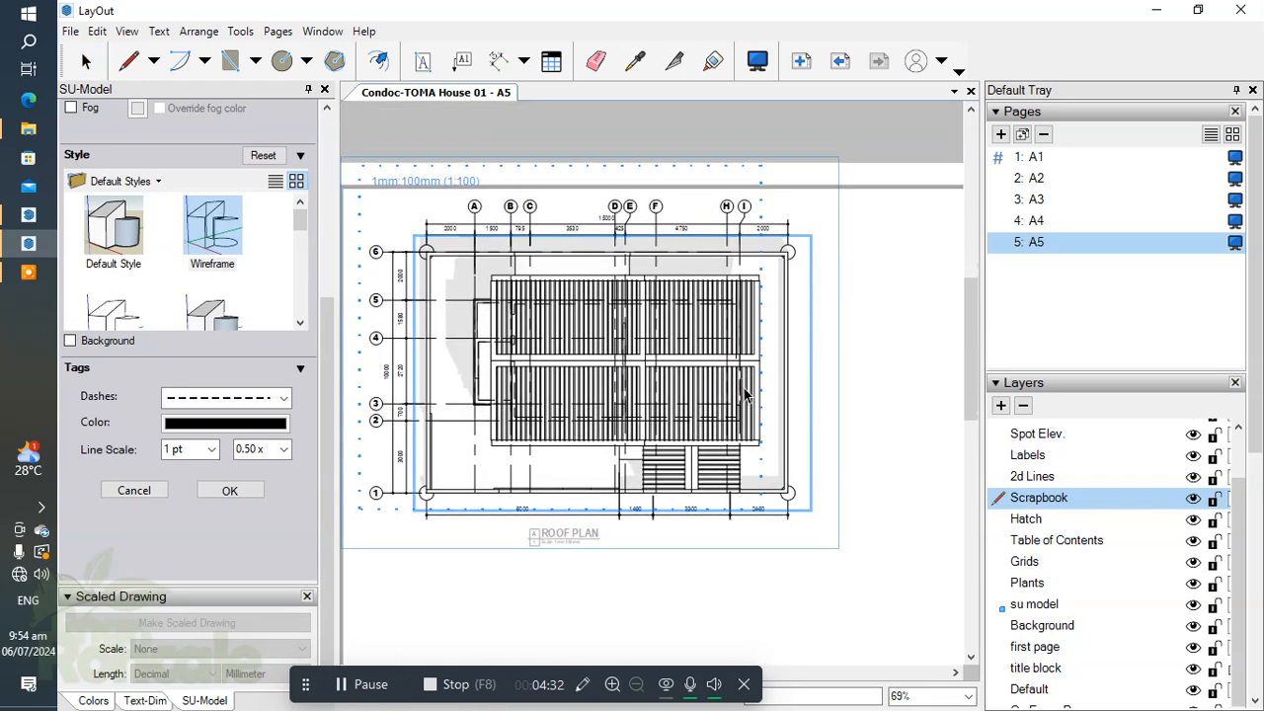
scroll(721, 385, up, 2)
scroll(592, 326, up, 4)
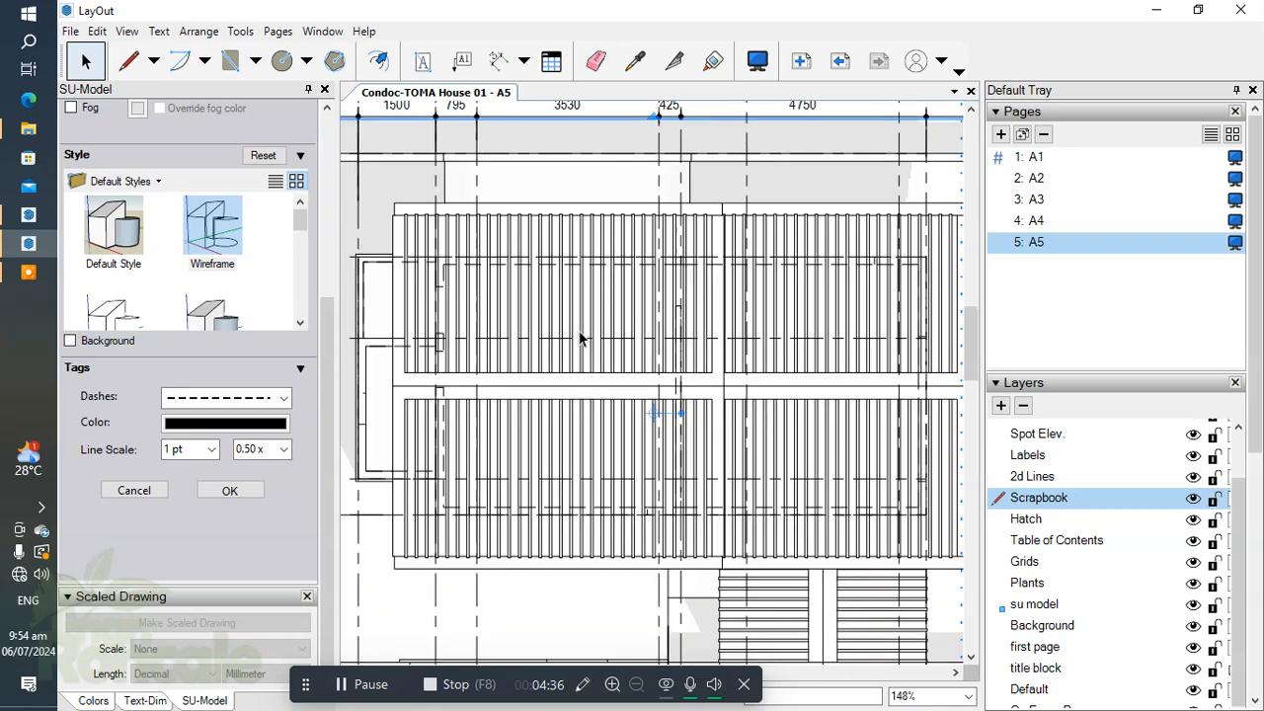
scroll(602, 343, down, 2)
scroll(671, 340, up, 3)
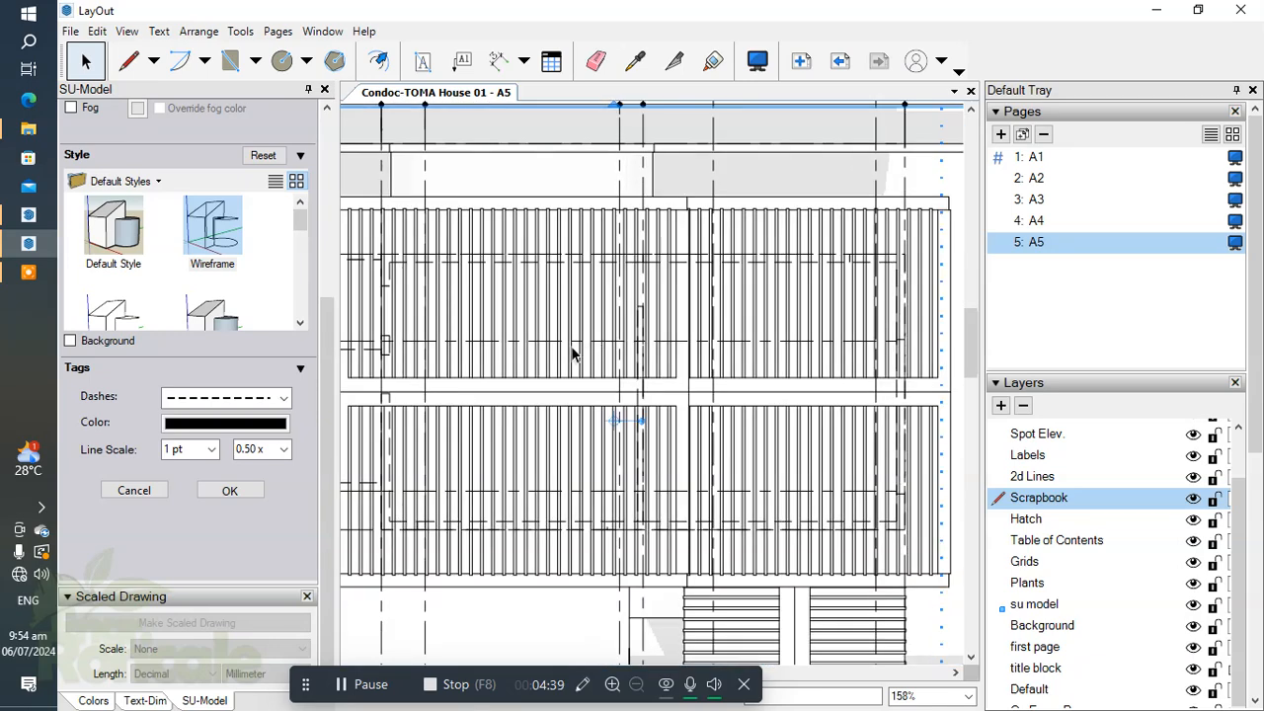
scroll(677, 339, up, 2)
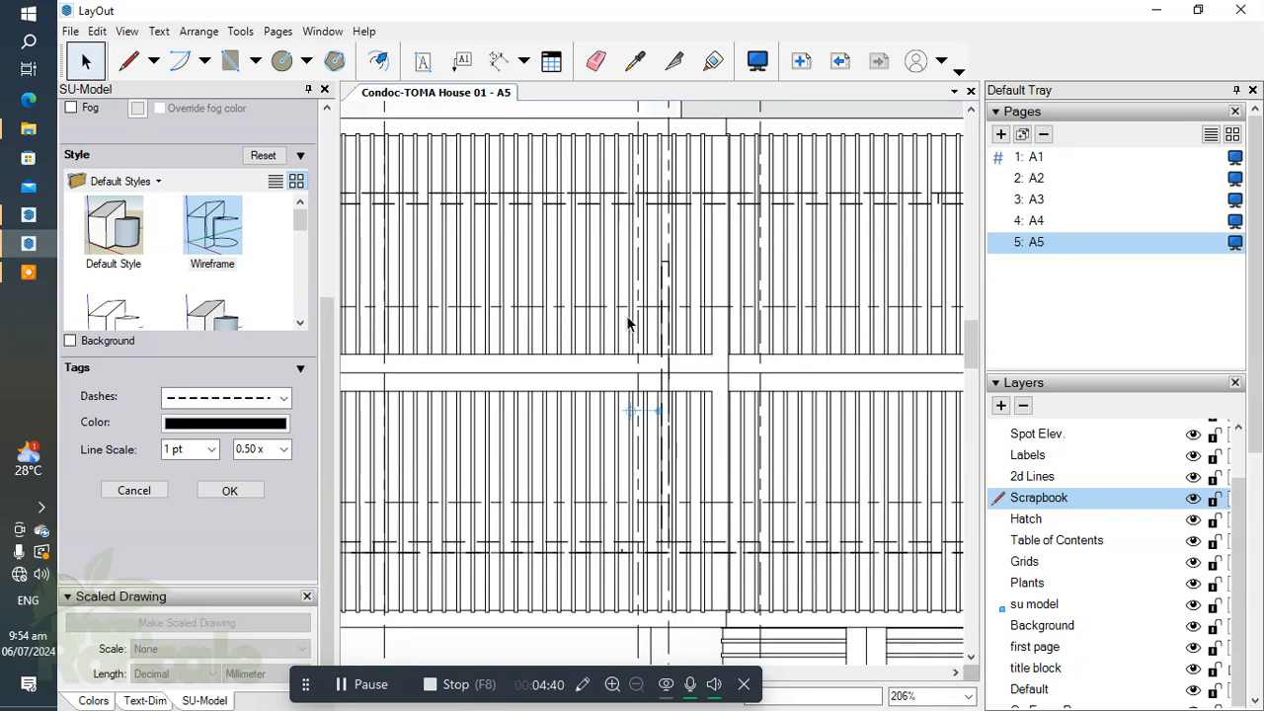
scroll(628, 322, down, 3)
scroll(749, 369, down, 3)
scroll(495, 426, up, 3)
scroll(484, 373, down, 3)
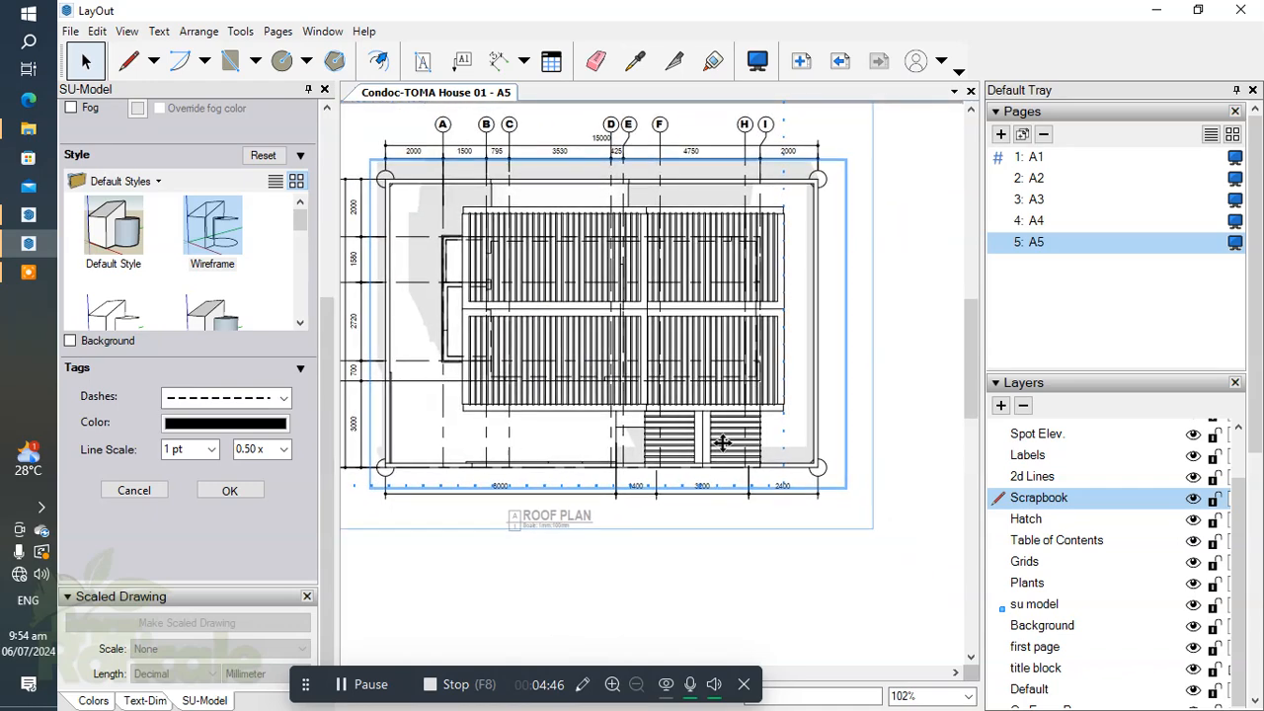
Exit the plan group and review the complete roof plan with its grids and dimensions
click(780, 549)
scroll(728, 437, up, 3)
scroll(483, 405, up, 3)
scroll(485, 375, down, 5)
scroll(645, 527, up, 1)
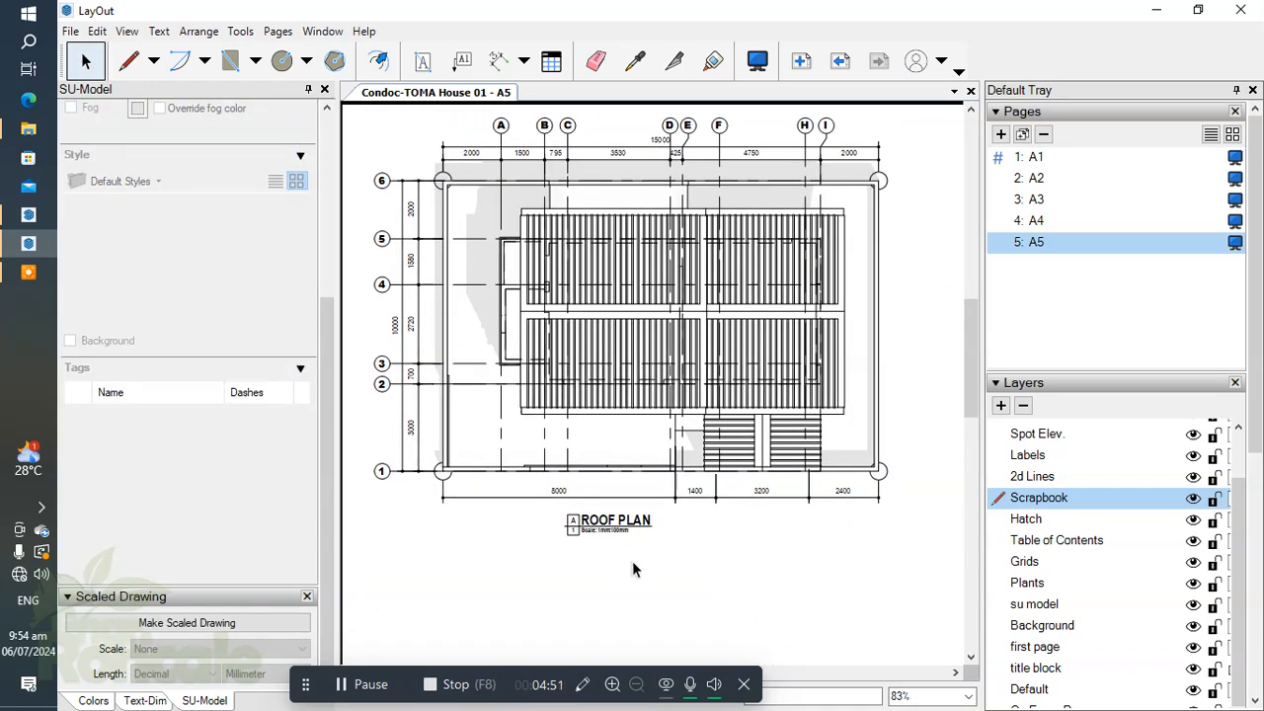
Move the ROOF PLAN title horizontally so it sits roughly centred beneath the plan
scroll(645, 526, up, 1)
click(580, 527)
drag(580, 527, 619, 528)
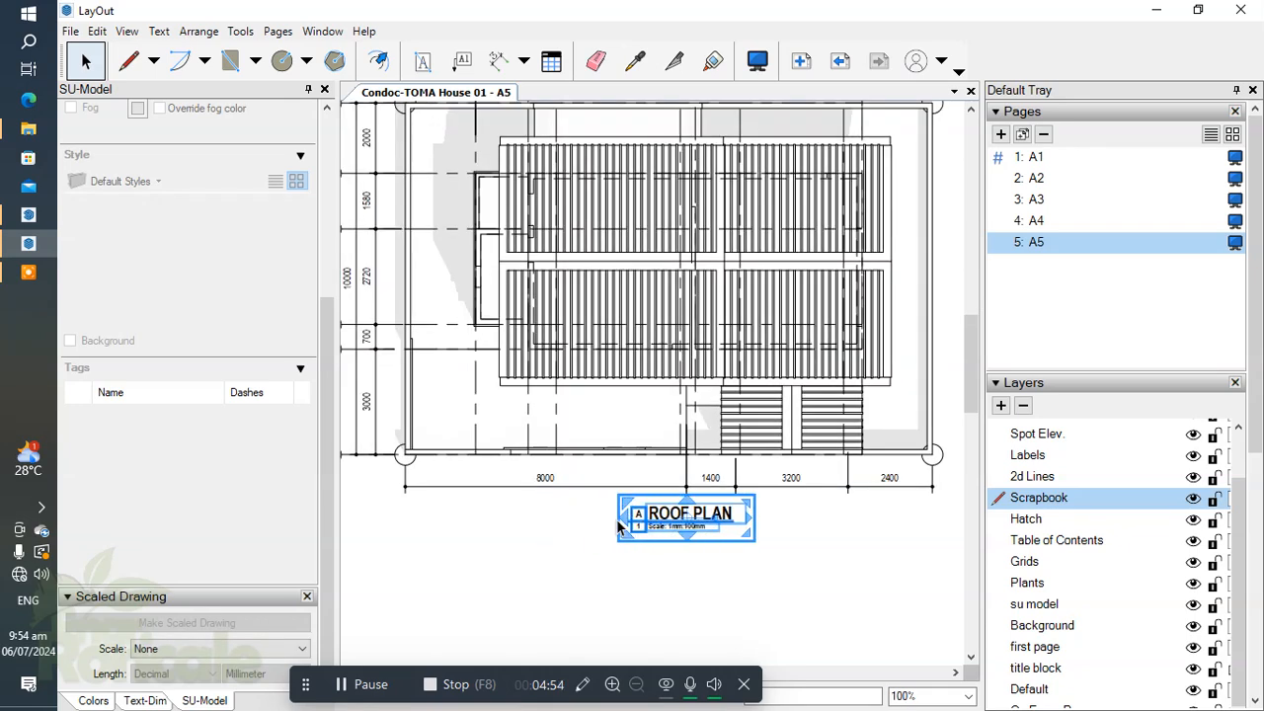
click(721, 606)
scroll(750, 553, down, 4)
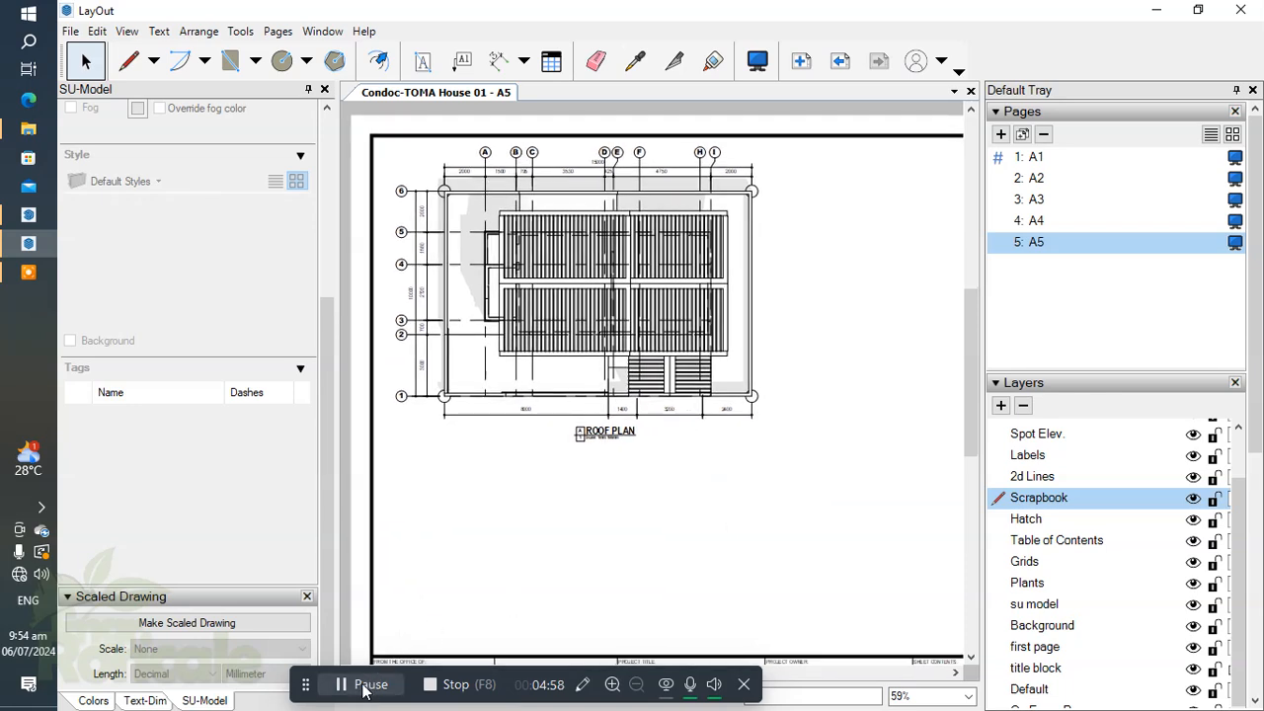
Examine the ground floor plan on page A2, including the T&B, kitchen and carport labels and dimensions
drag(623, 534, 802, 608)
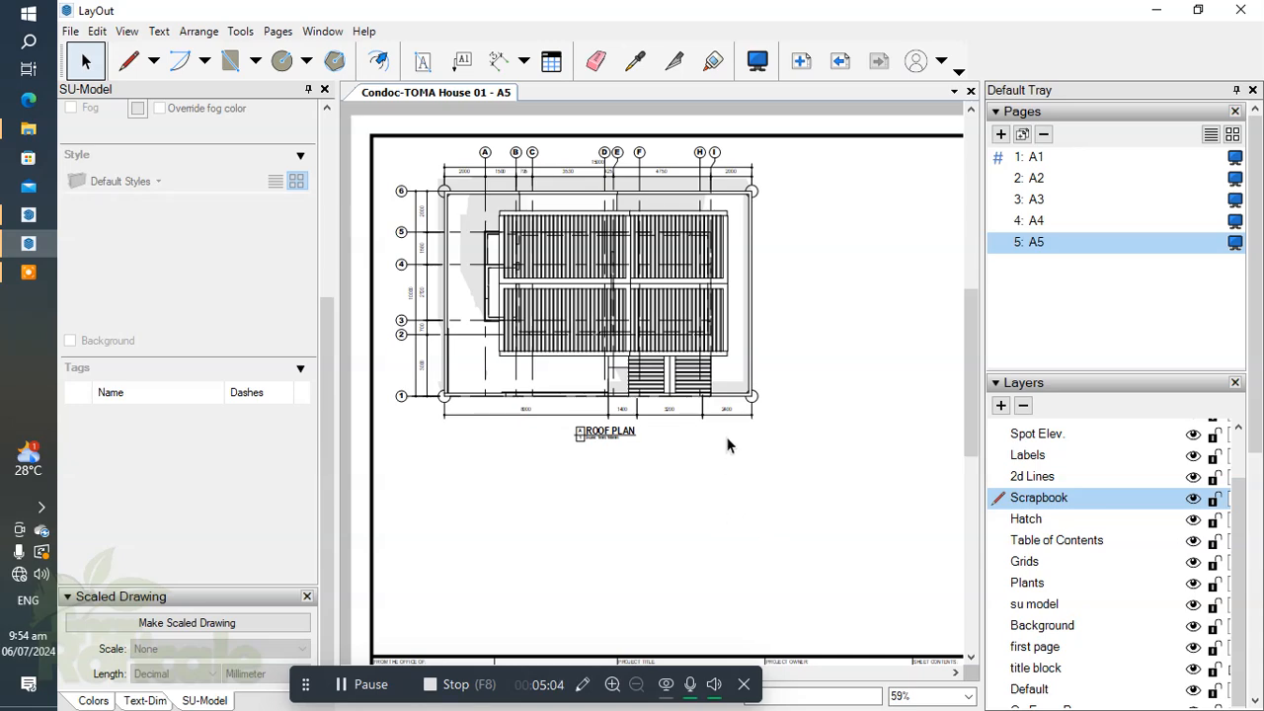
scroll(767, 459, up, 1)
scroll(767, 457, down, 2)
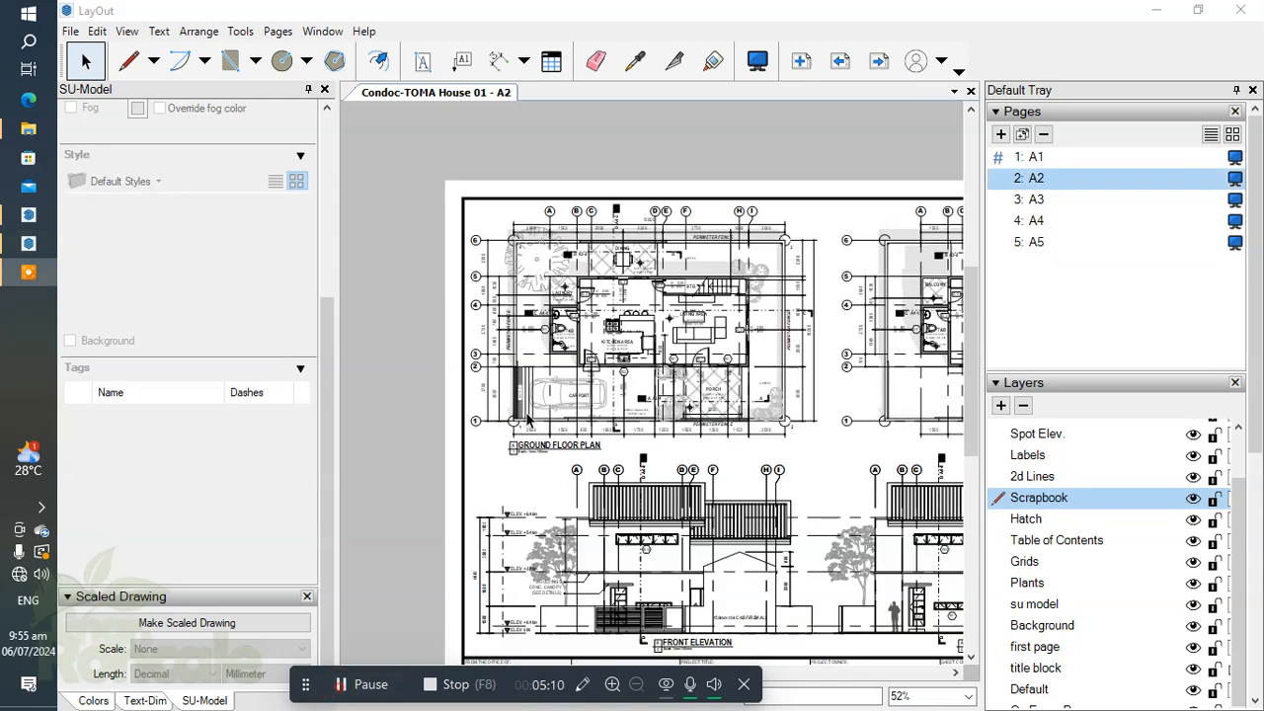
scroll(582, 314, up, 5)
scroll(582, 314, up, 2)
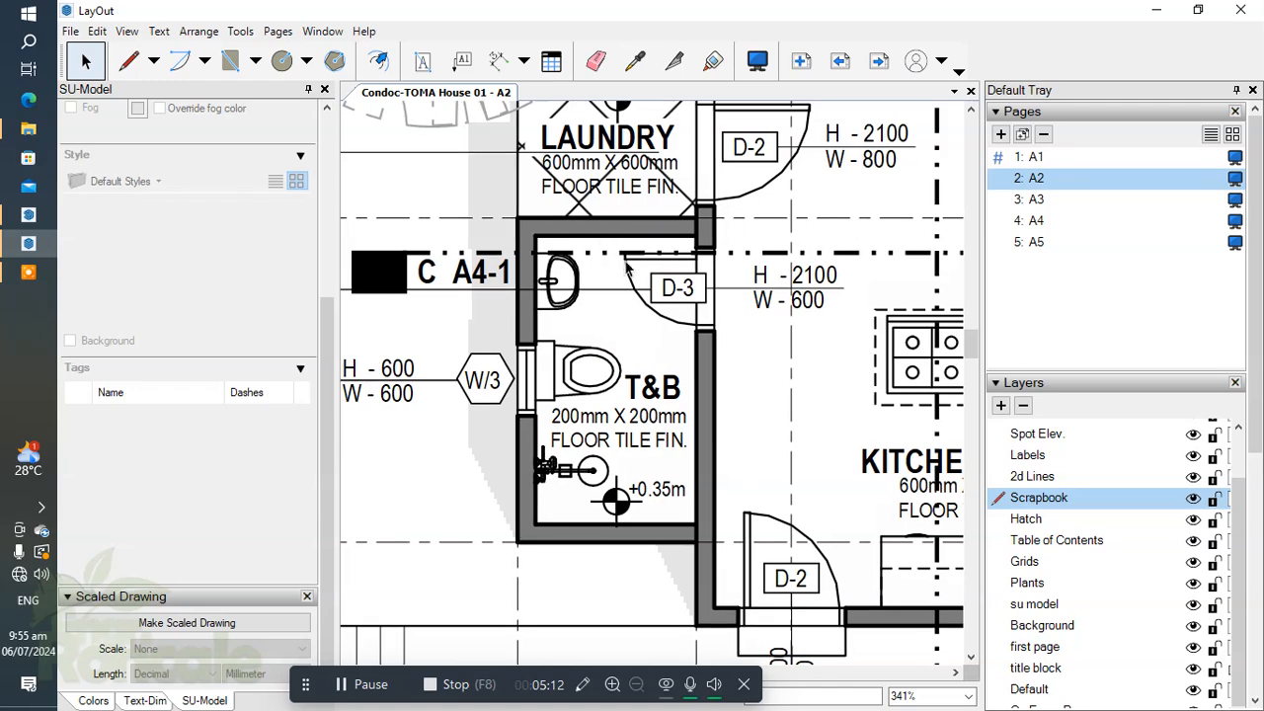
scroll(602, 405, down, 3)
middle_drag(602, 399, 617, 324)
scroll(710, 330, down, 2)
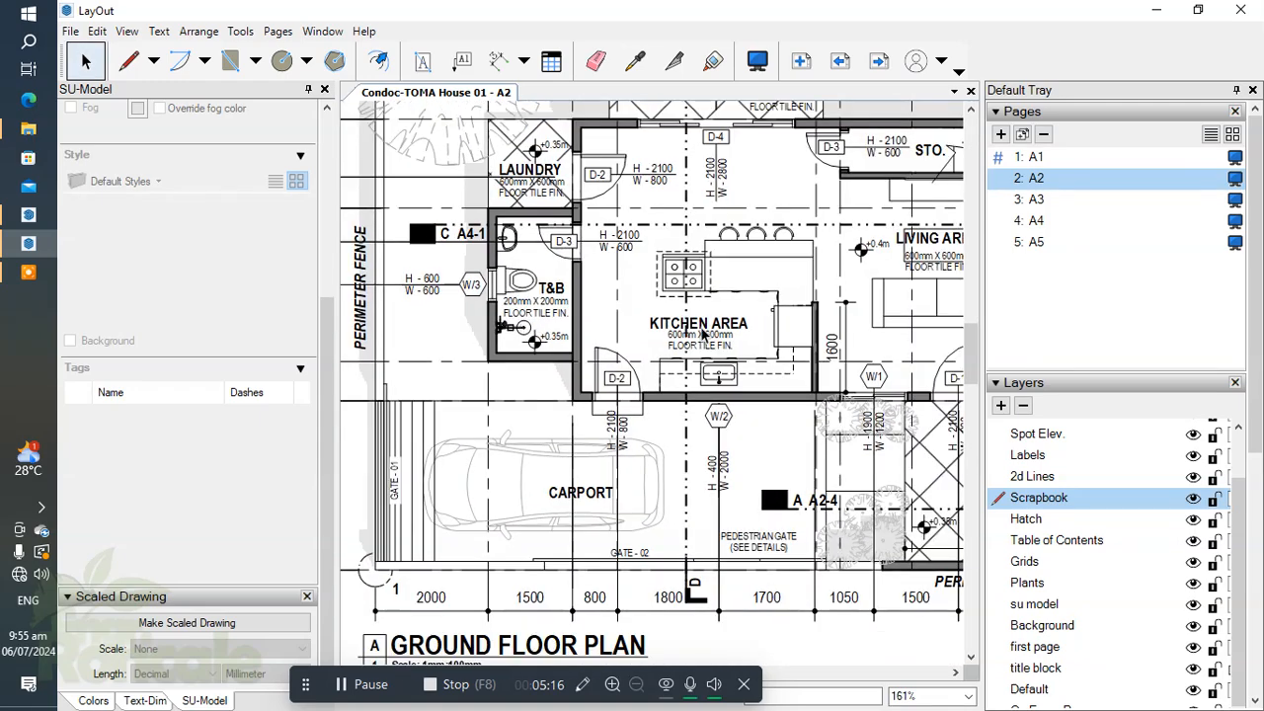
Return to page A5 and open the roof plan group to access its Roof viewport
click(1045, 243)
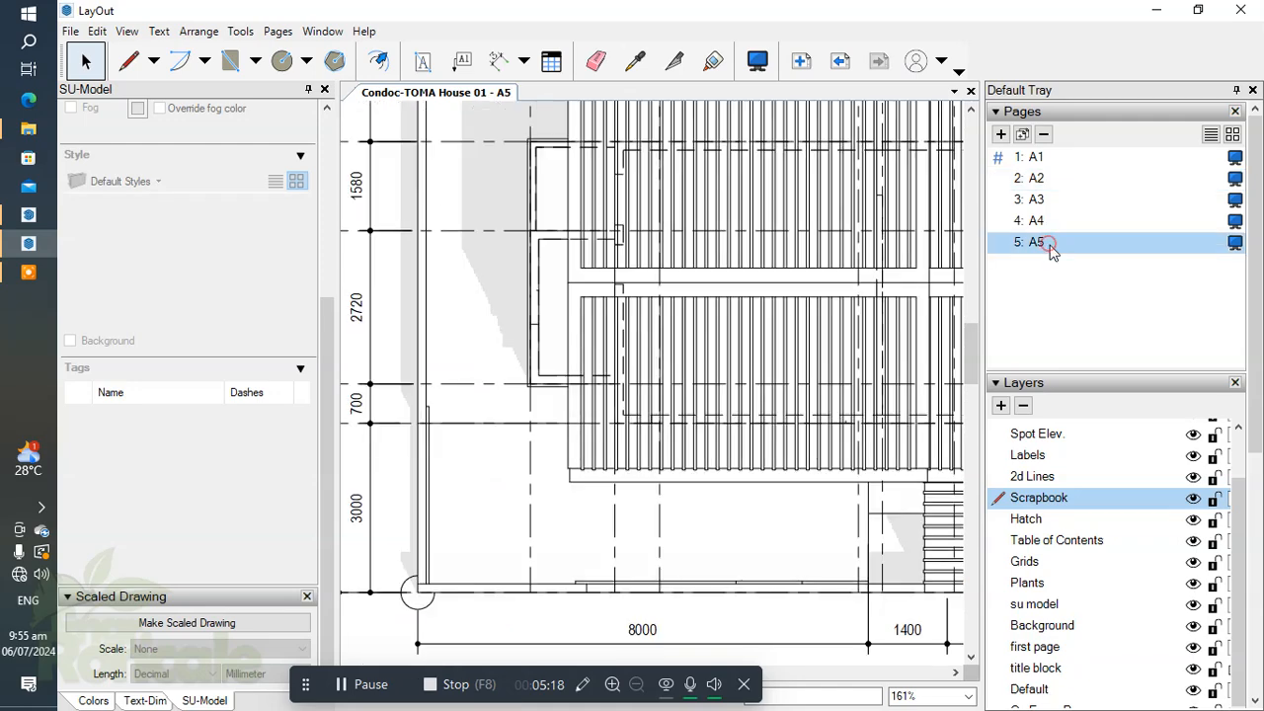
scroll(659, 371, down, 1)
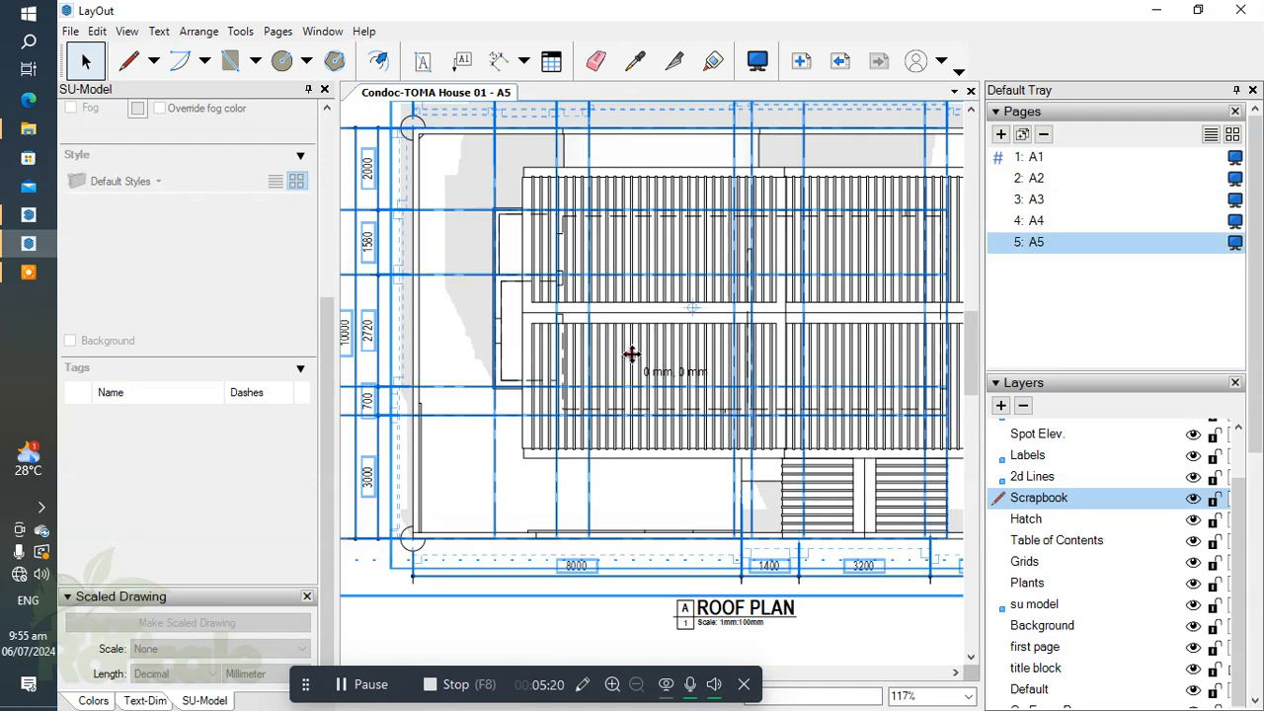
double_click(630, 357)
scroll(454, 387, down, 2)
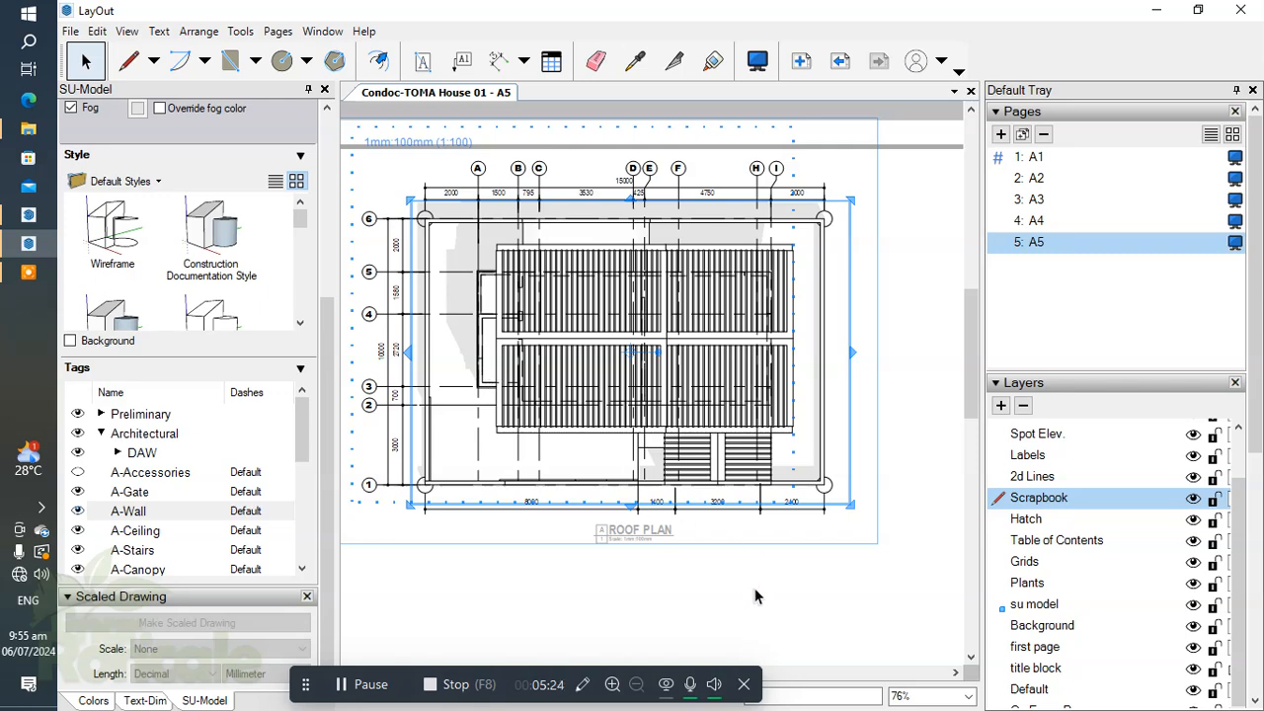
click(752, 588)
scroll(824, 520, down, 1)
drag(821, 493, 855, 534)
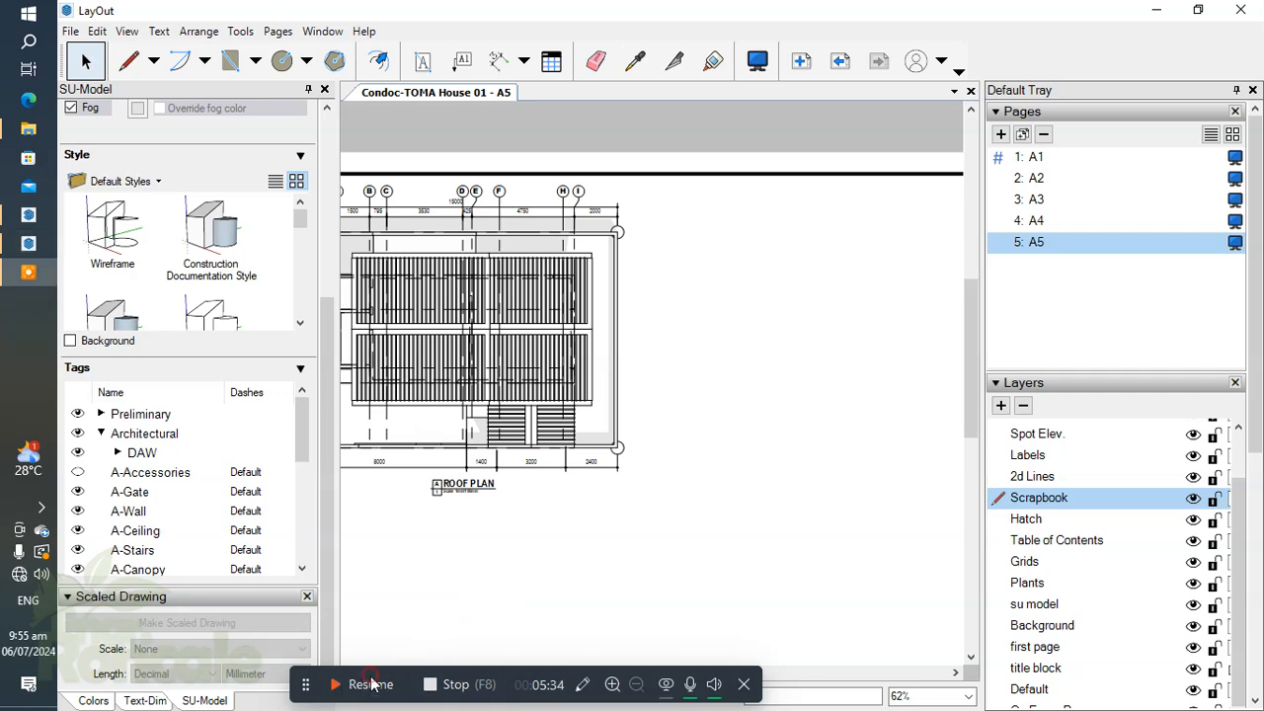
scroll(578, 408, down, 2)
click(578, 408)
ctrl+drag(600, 408, 802, 418)
middle_drag(835, 500, 636, 481)
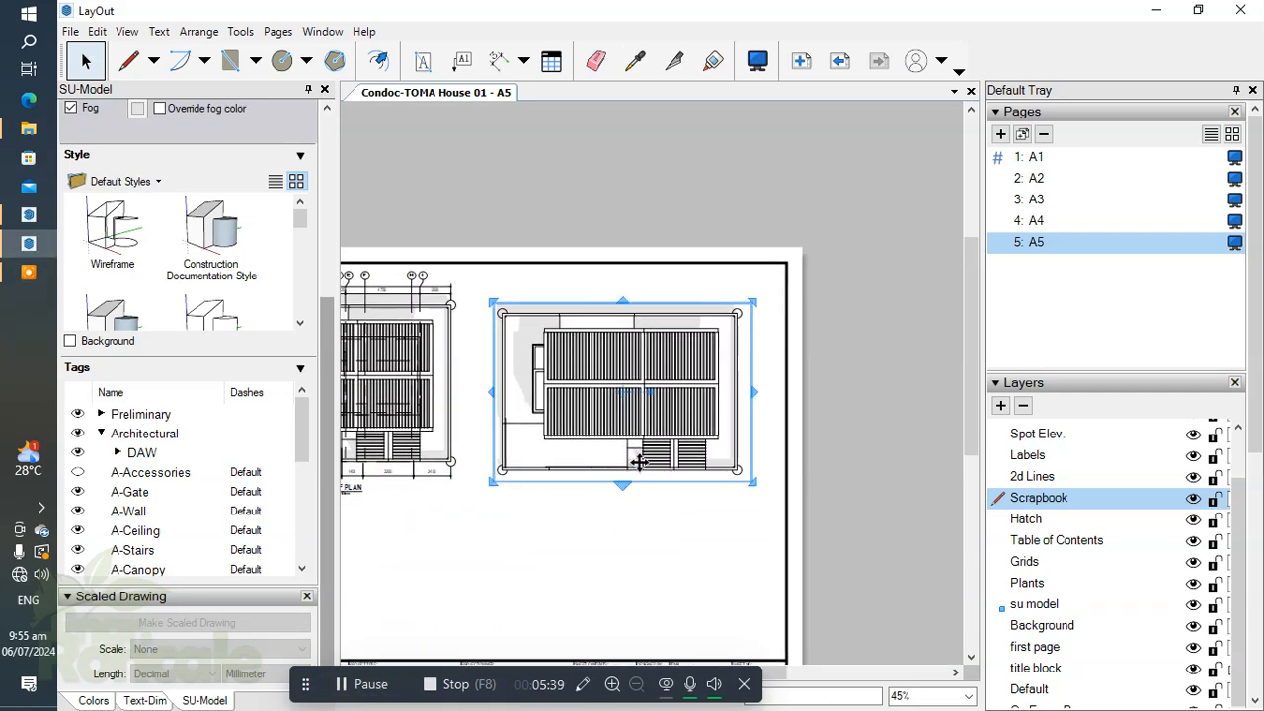
key(ctrl+z)
Place a copy of the Roof viewport in the empty area beside the roof plan and keep it selected
ctrl+drag(405, 406, 684, 410)
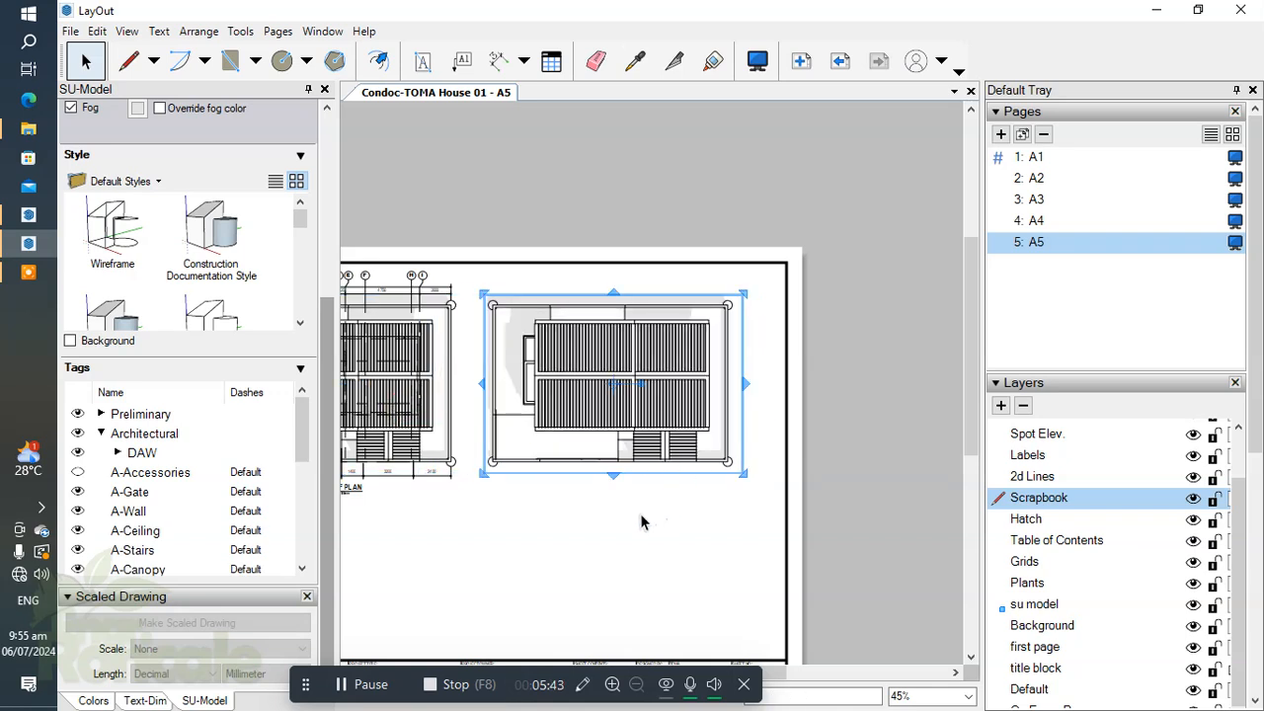
click(642, 518)
click(591, 396)
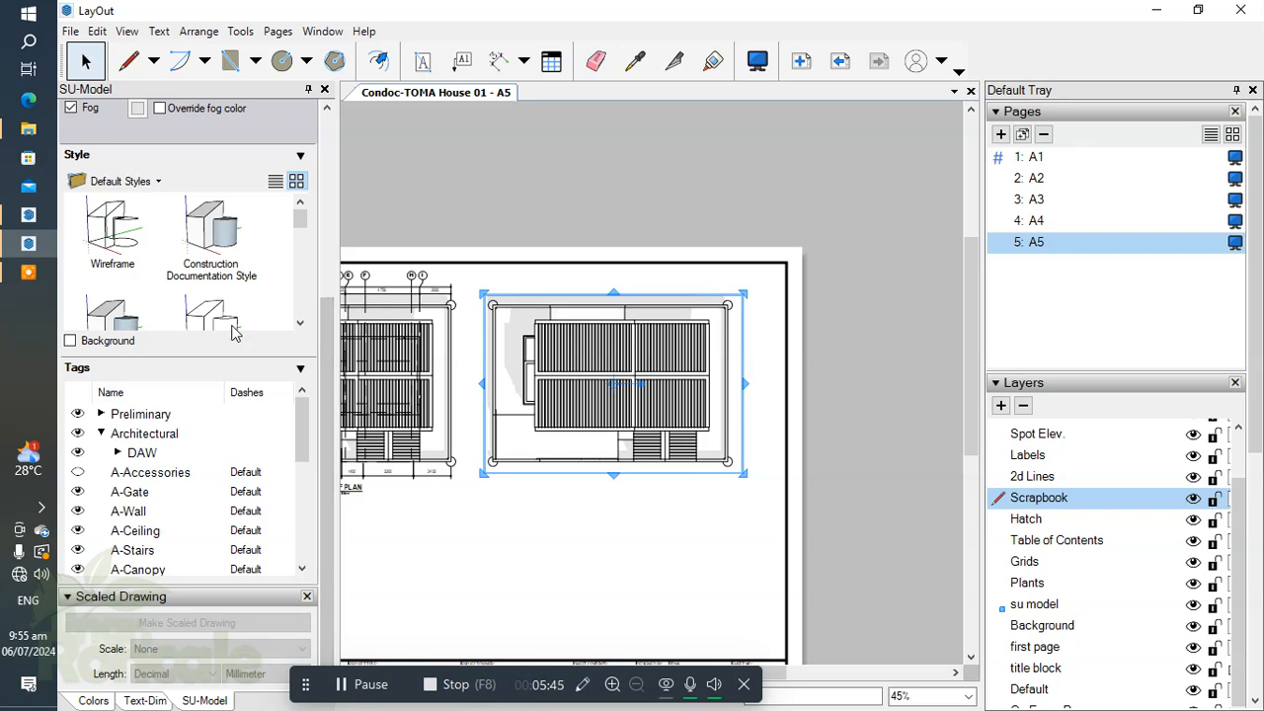
Switch the copied Roof viewport to the GF scene so it shows the ground floor plan
scroll(321, 375, up, 3)
scroll(302, 395, up, 5)
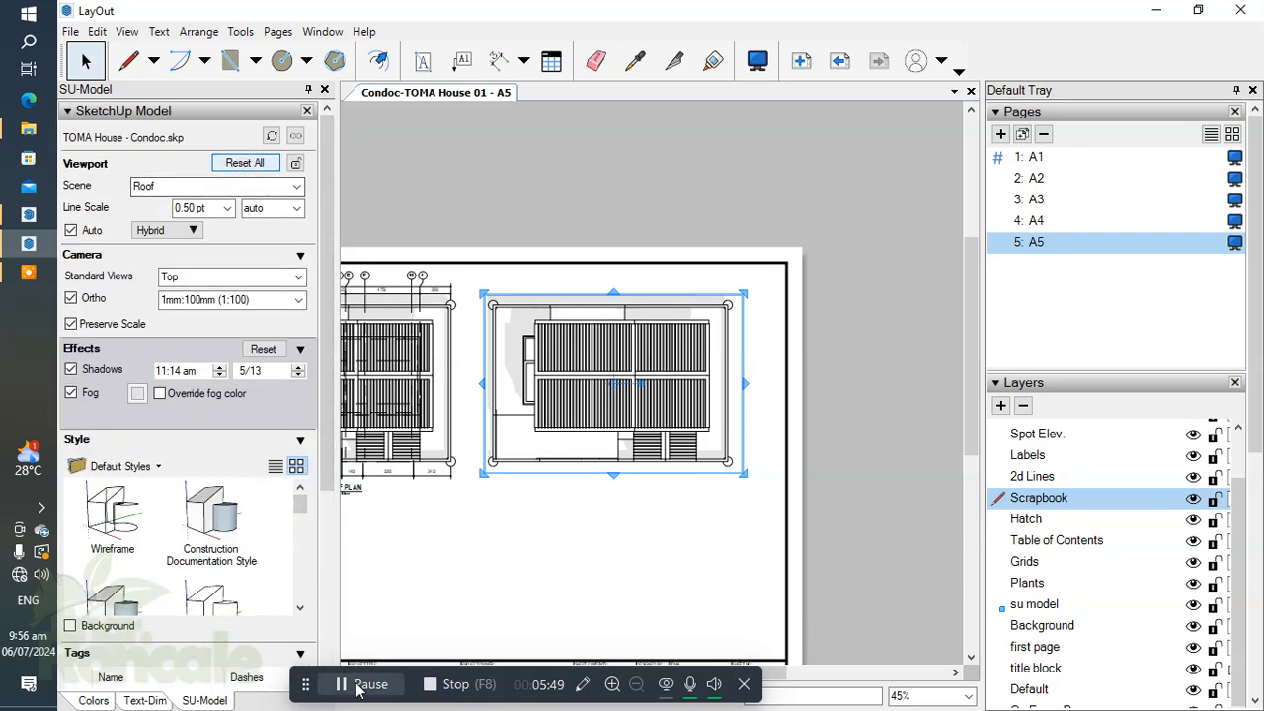
right_click(630, 424)
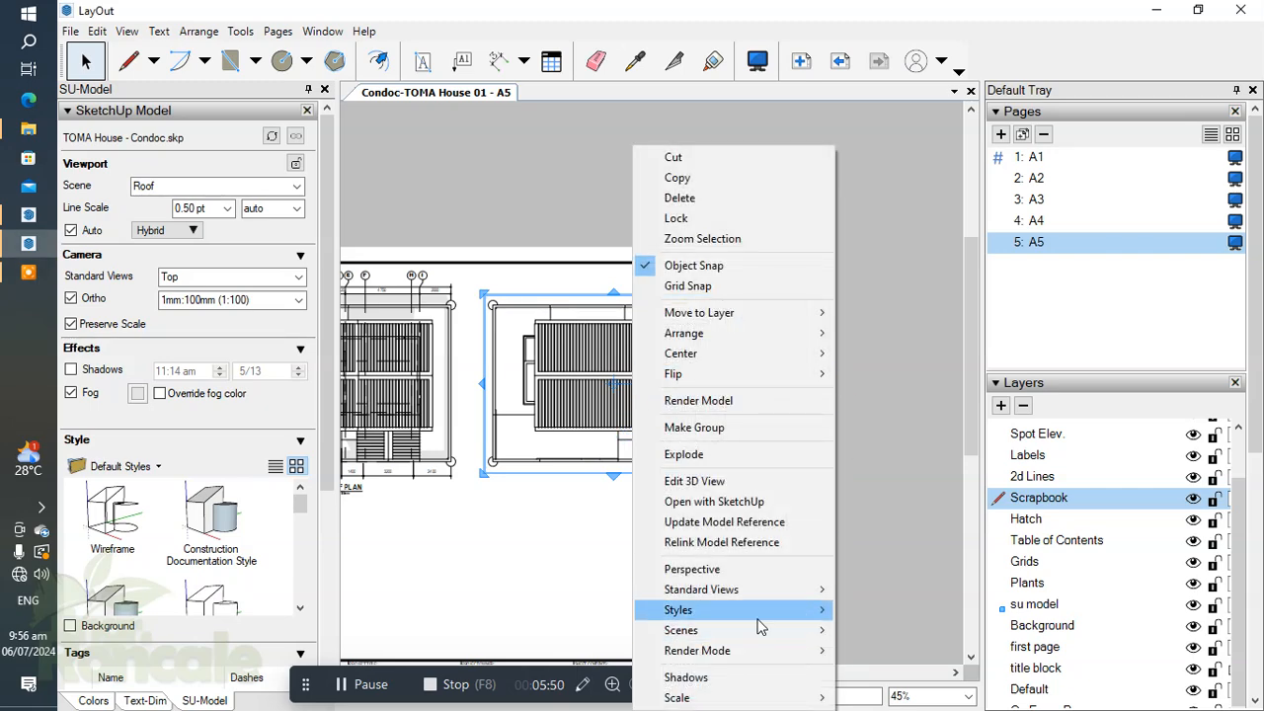
mouse_move(814, 629)
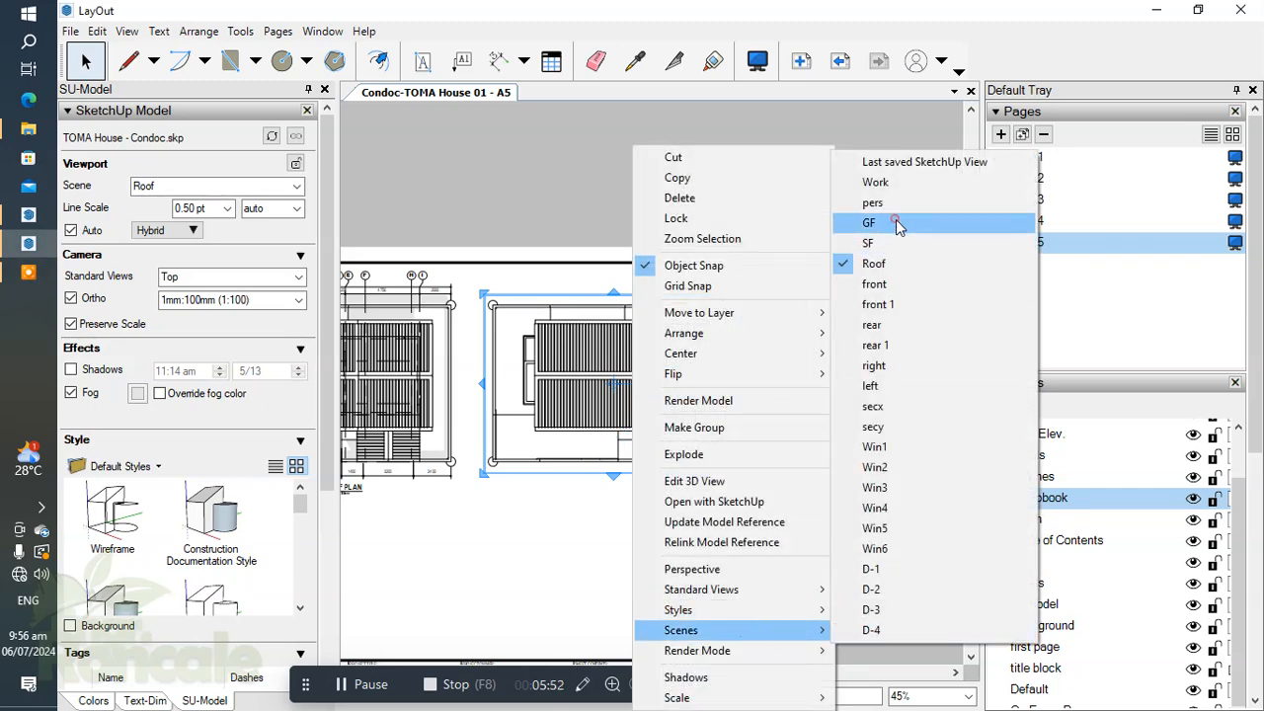
click(889, 222)
click(361, 688)
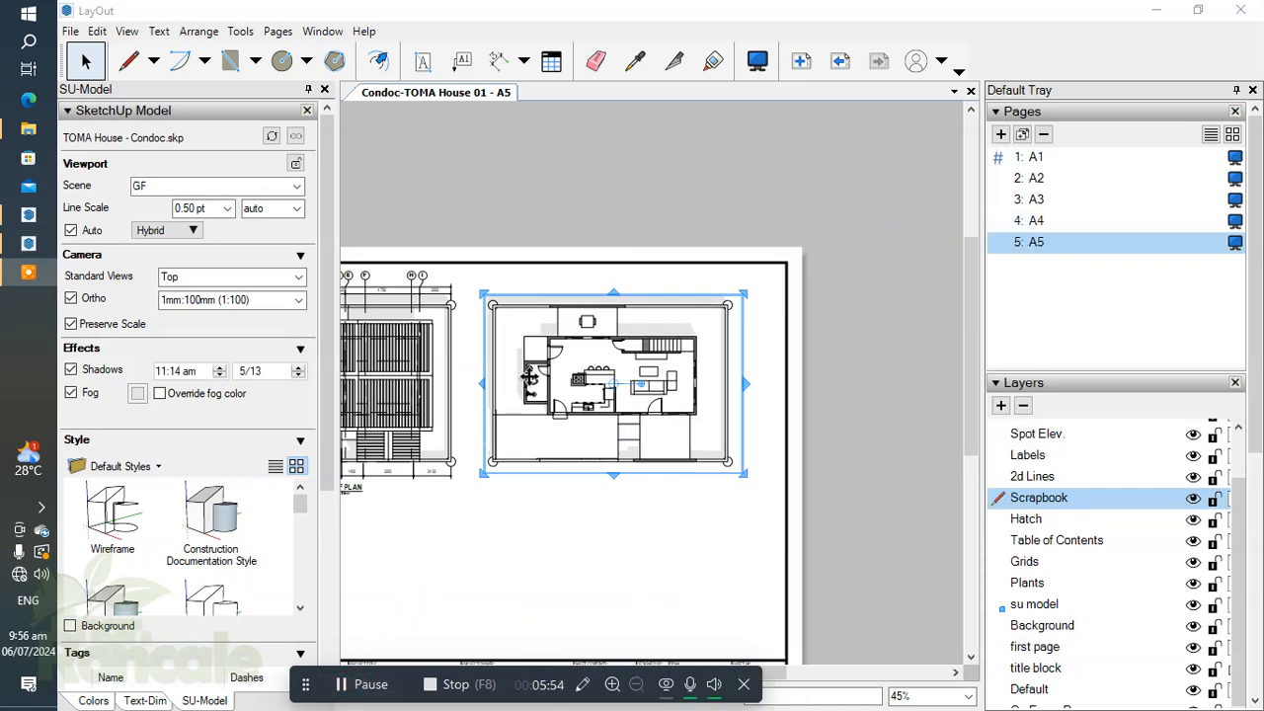
Set the GF viewport's scale to 1mm:50mm (1:50)
scroll(530, 375, up, 5)
scroll(562, 384, down, 4)
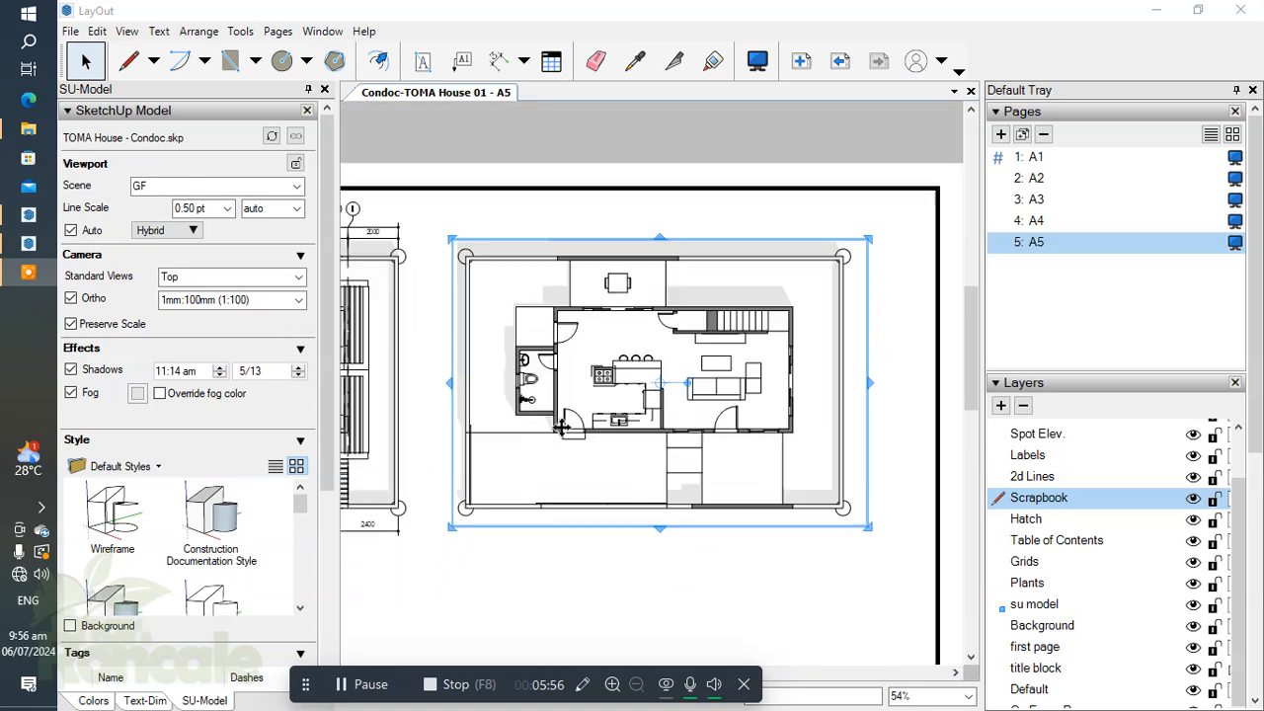
scroll(553, 439, up, 3)
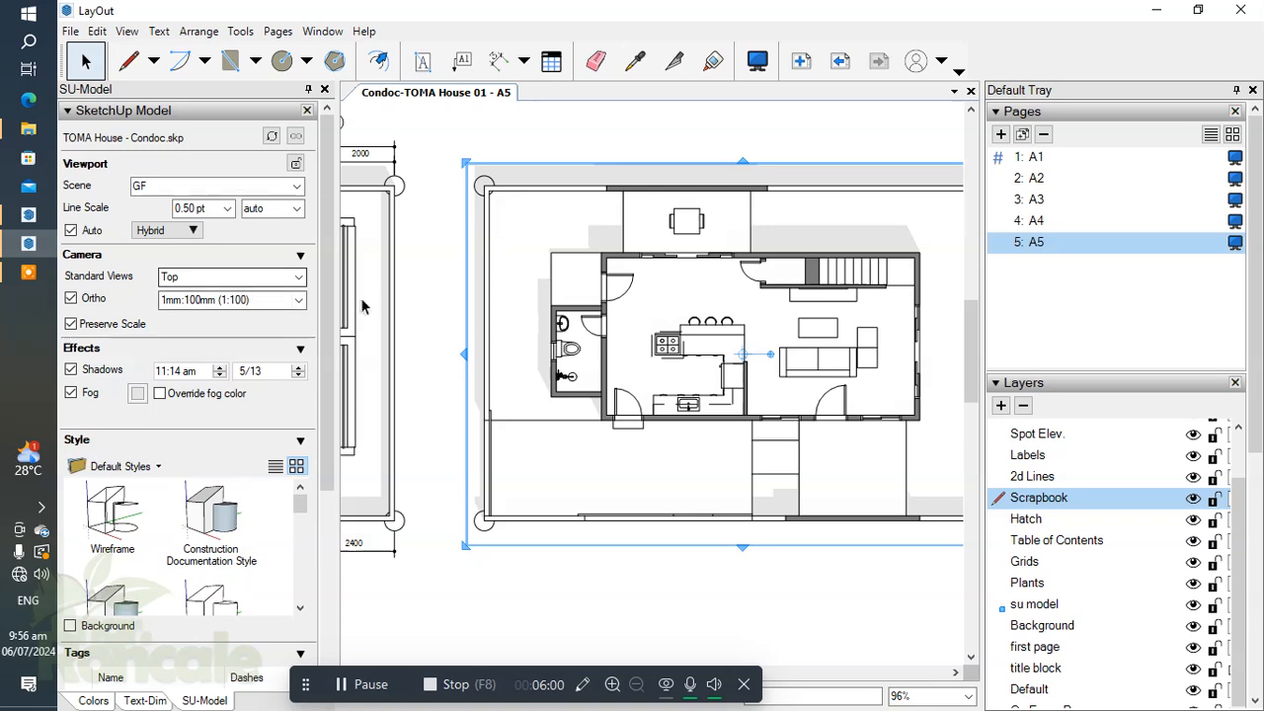
click(298, 299)
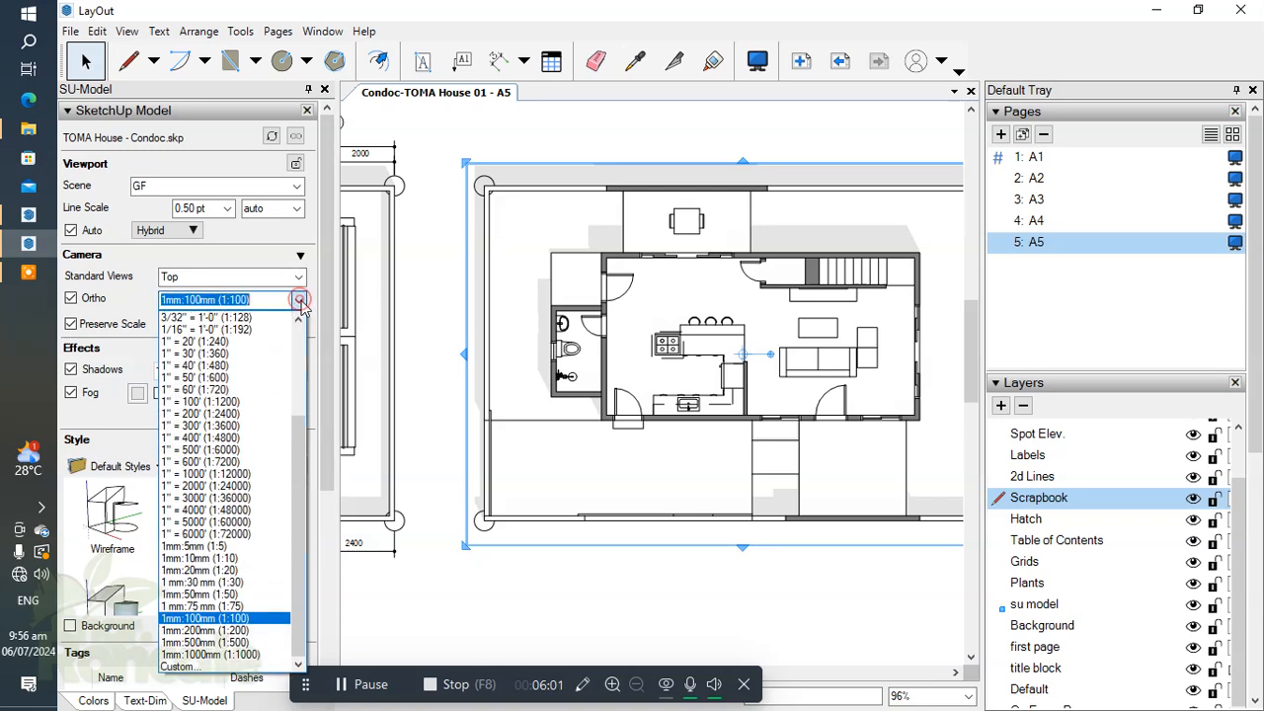
click(225, 595)
Move the GF viewport away from the roof plan and extend its left edge to reveal the toilet and bath
scroll(565, 380, down, 2)
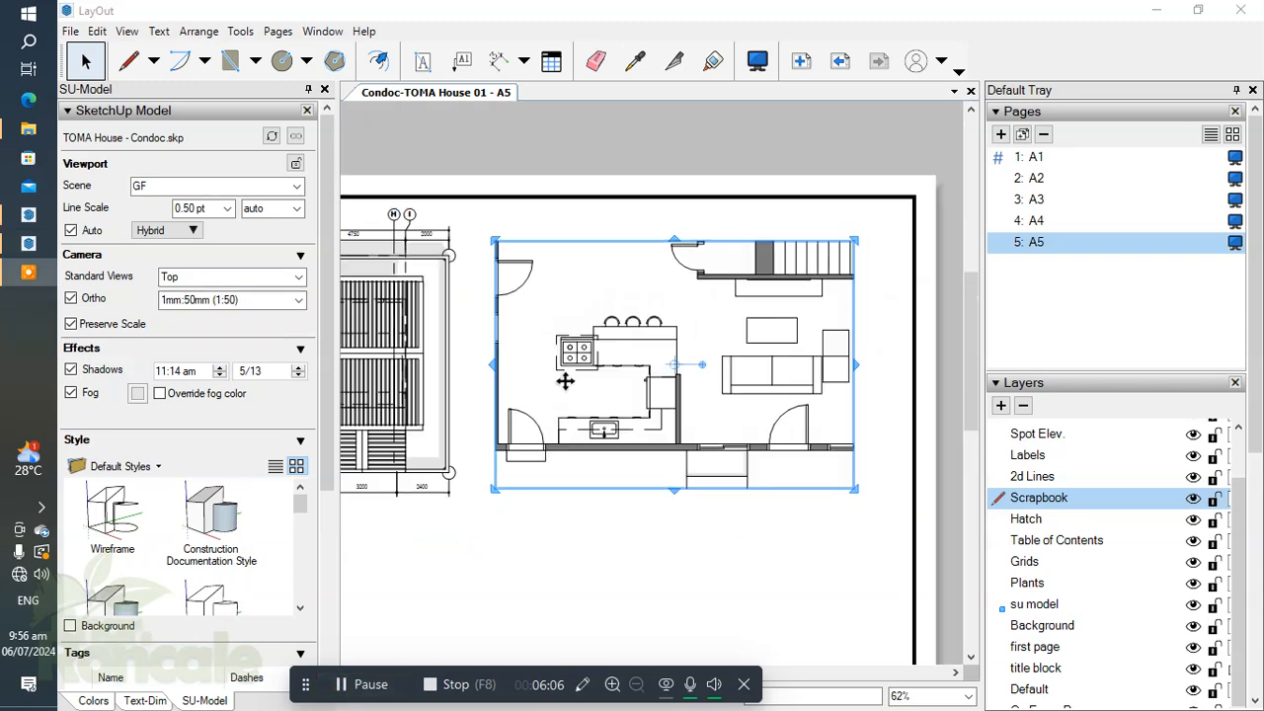
scroll(565, 380, down, 2)
drag(619, 393, 766, 394)
drag(661, 375, 555, 382)
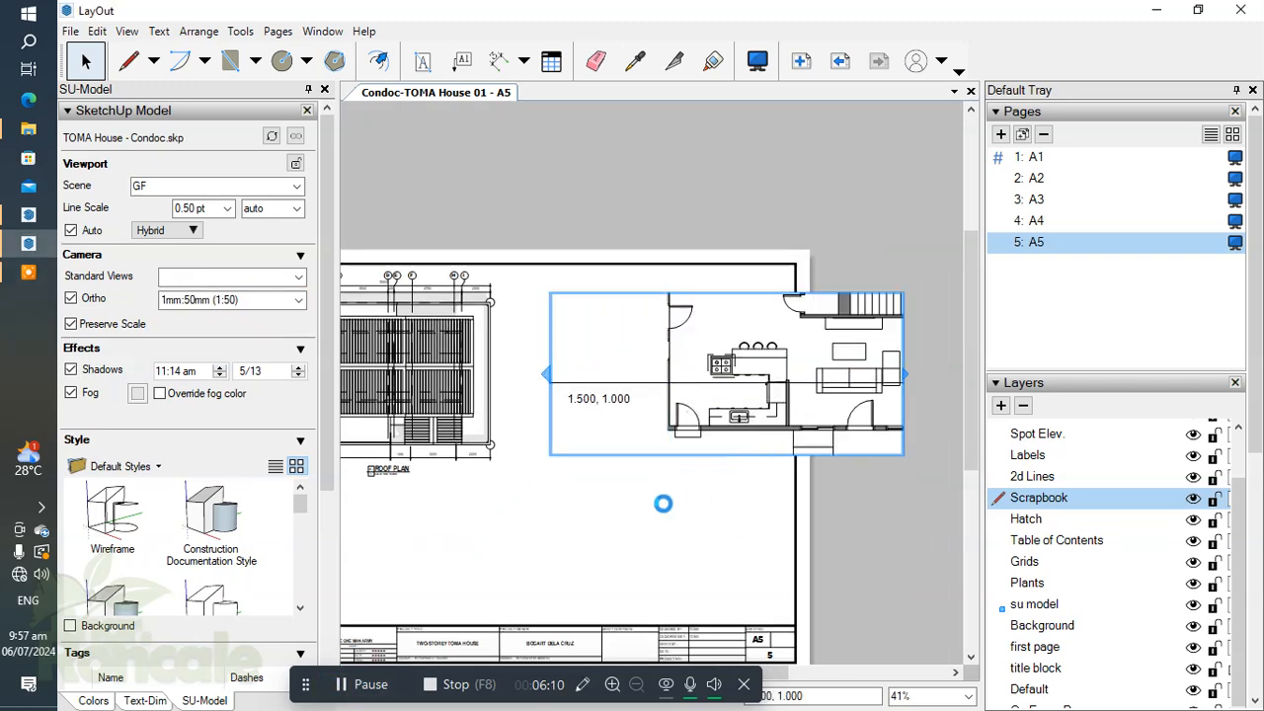
scroll(643, 417, up, 4)
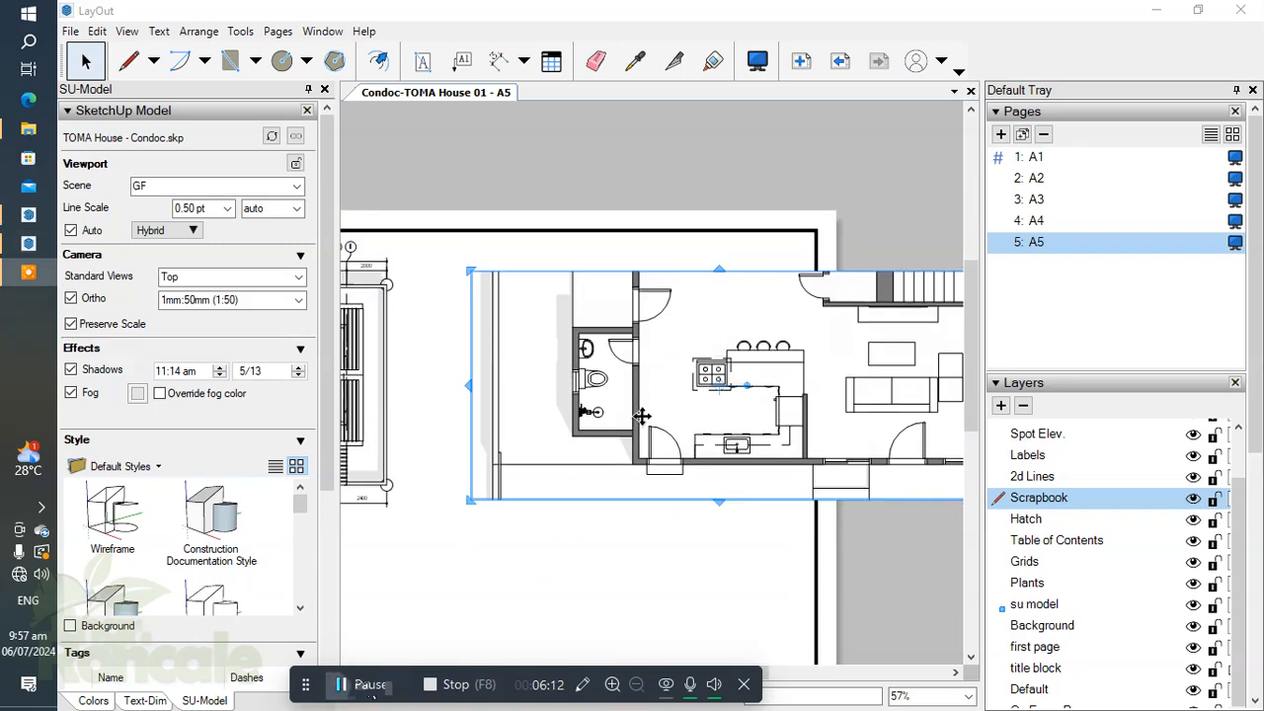
scroll(526, 355, down, 2)
scroll(527, 354, down, 3)
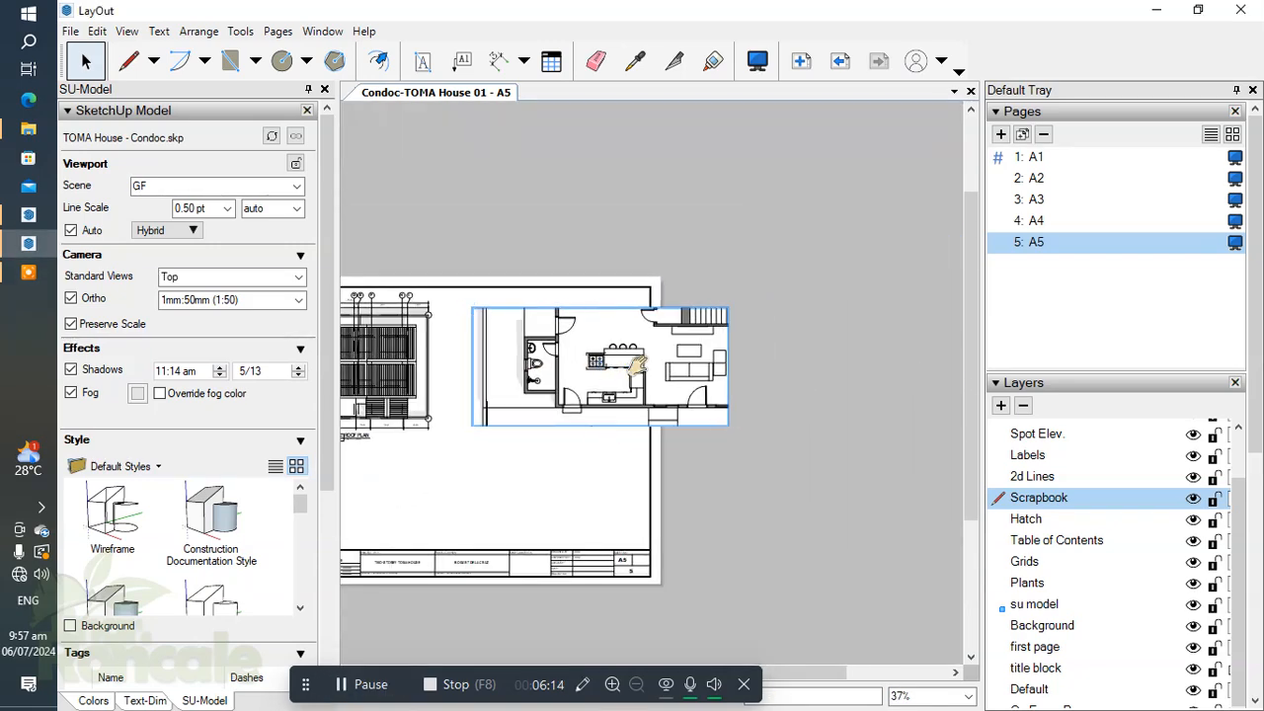
Set the GF viewport's scale to 1mm:30mm (1:30)
scroll(682, 344, up, 5)
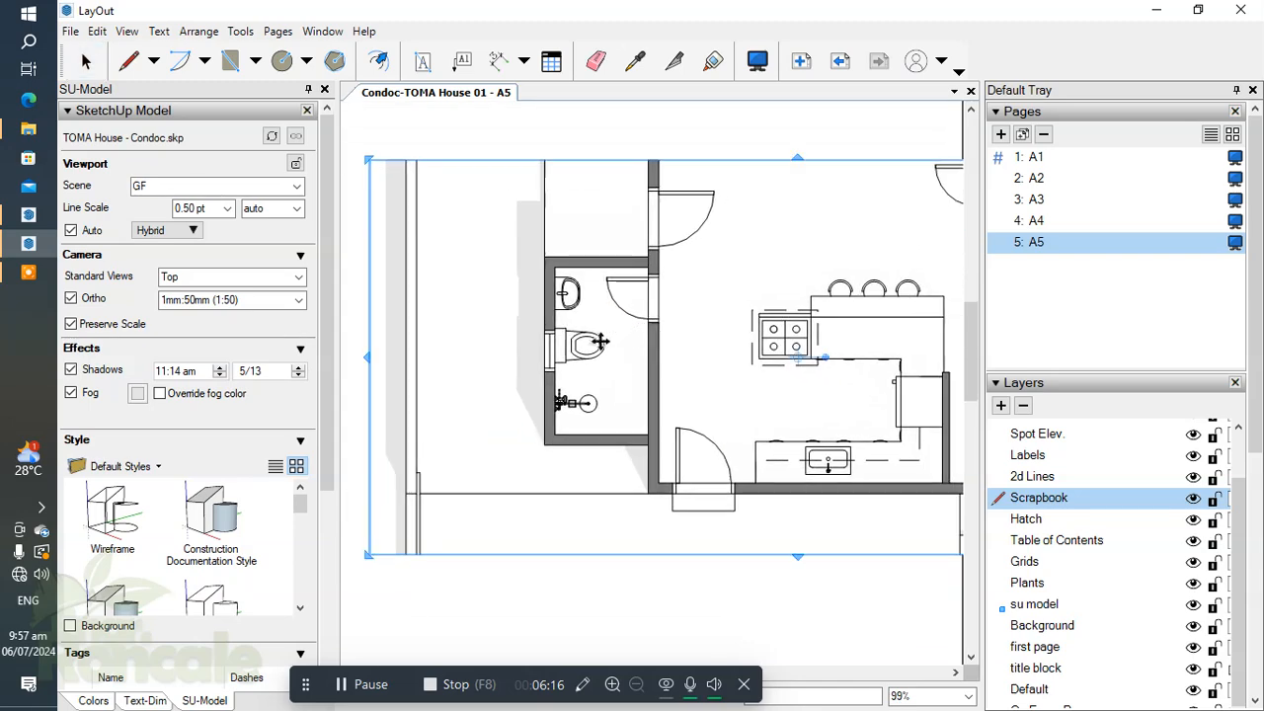
click(298, 300)
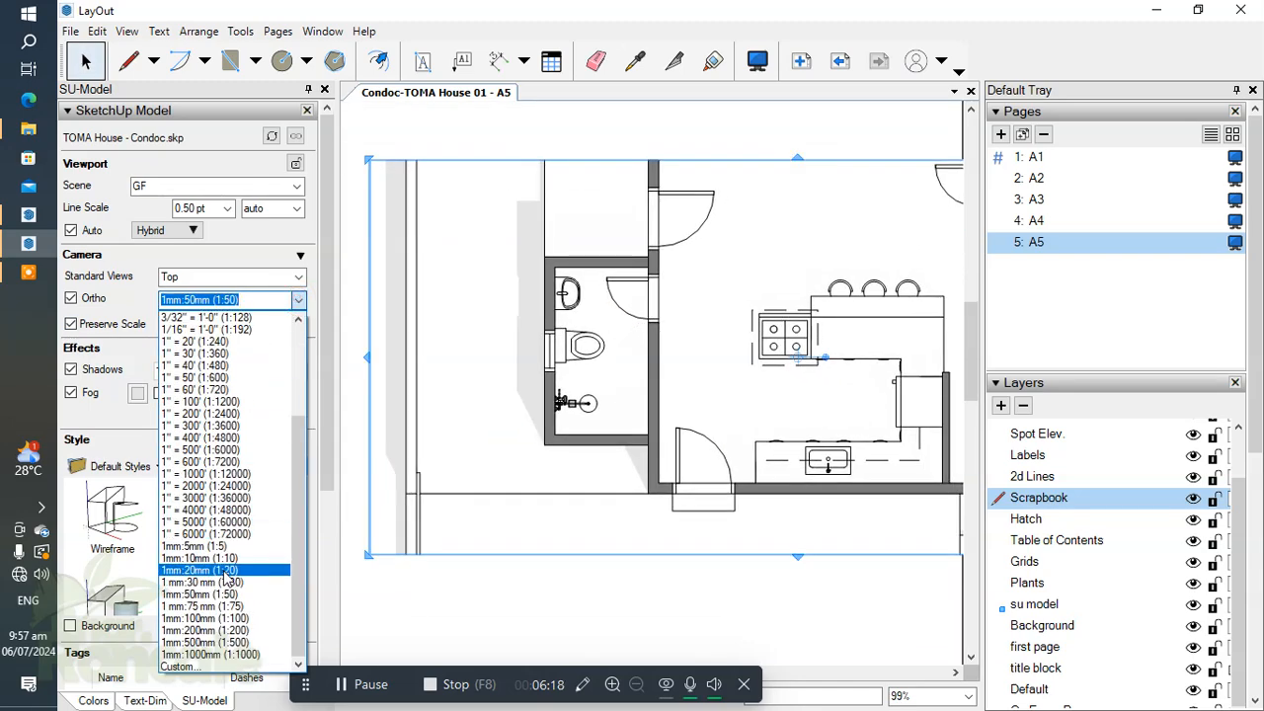
click(227, 583)
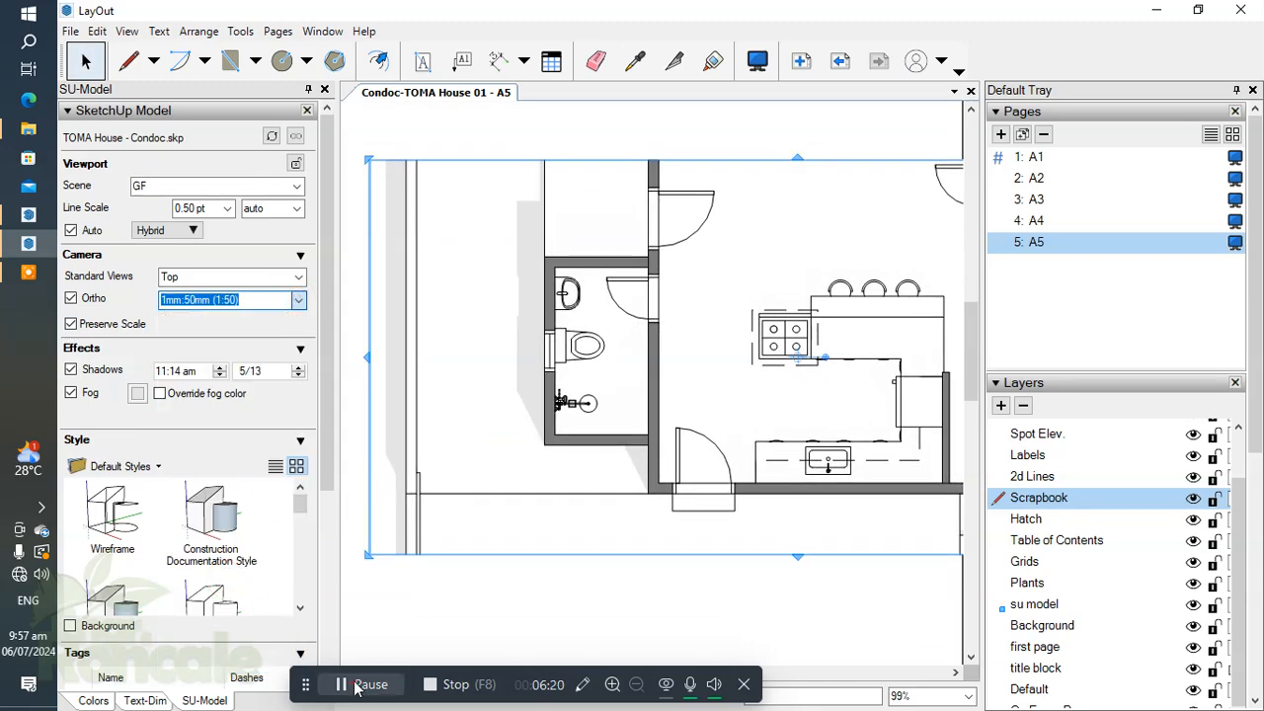
scroll(555, 308, down, 1)
scroll(481, 347, up, 1)
Crop the GF viewport to just the toilet and bath, and move it farther from the roof plan
drag(485, 348, 468, 345)
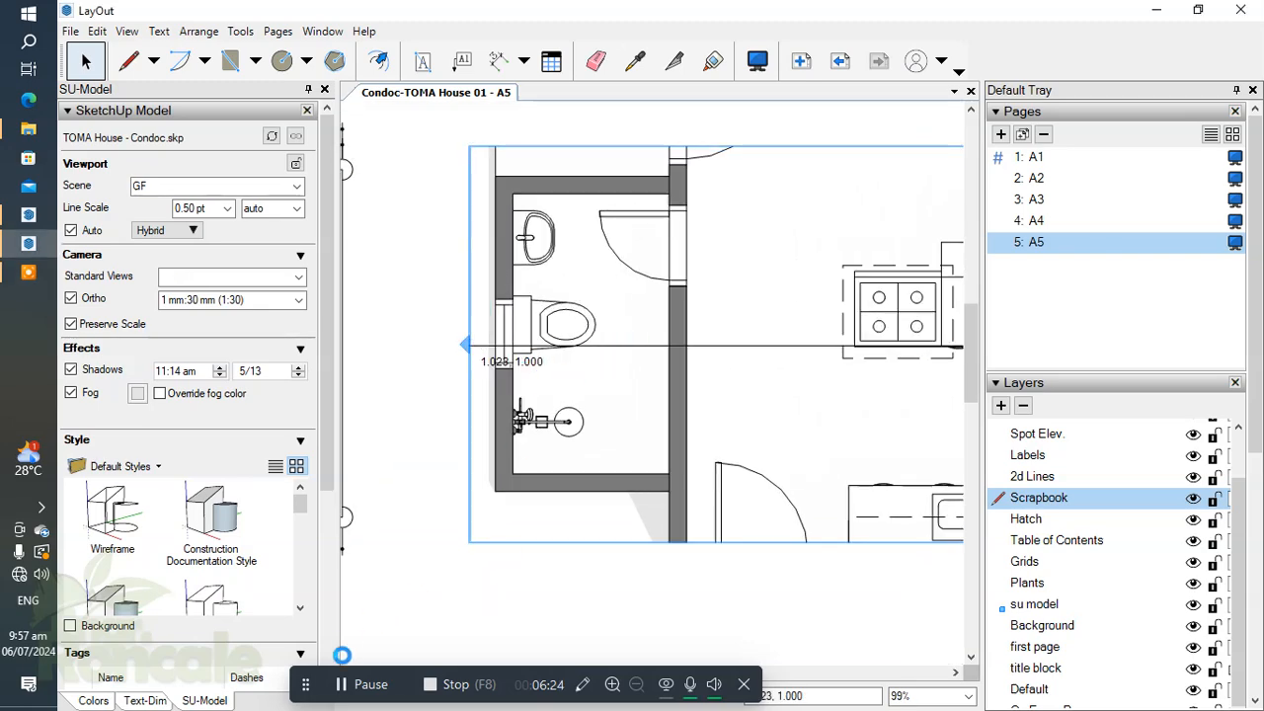
click(344, 686)
scroll(654, 404, up, 4)
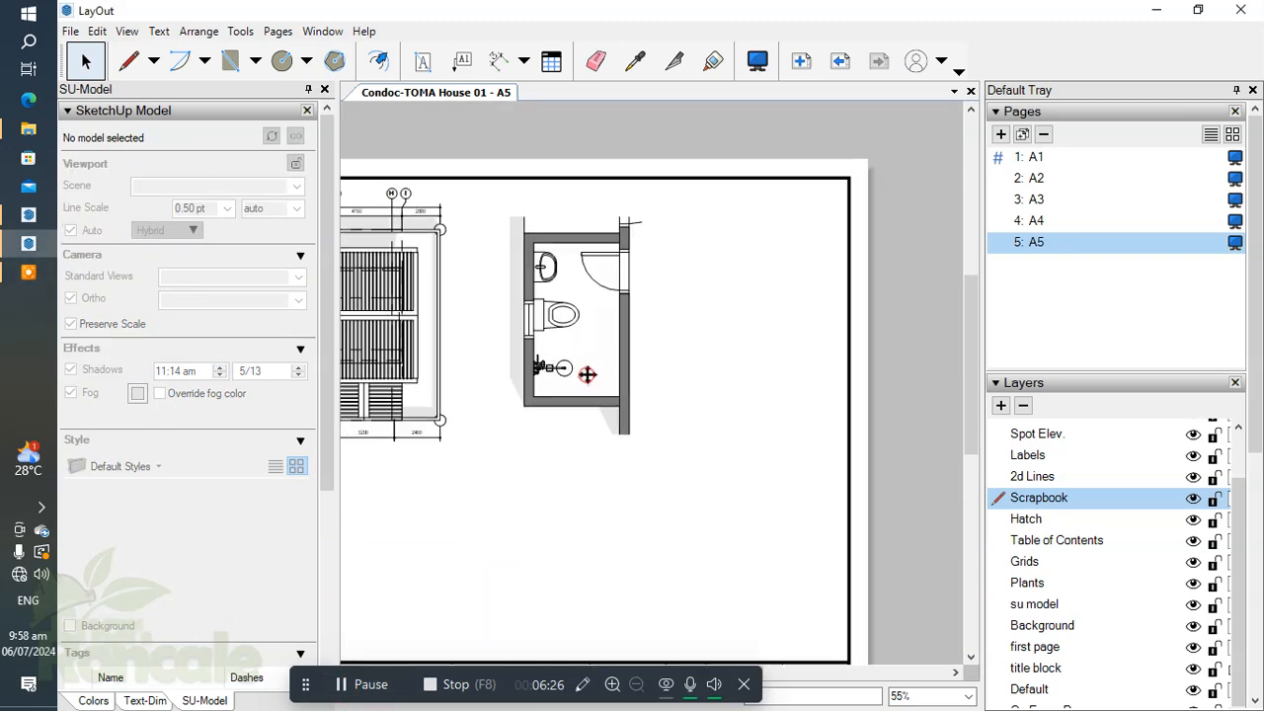
click(587, 371)
drag(587, 369, 648, 372)
click(695, 518)
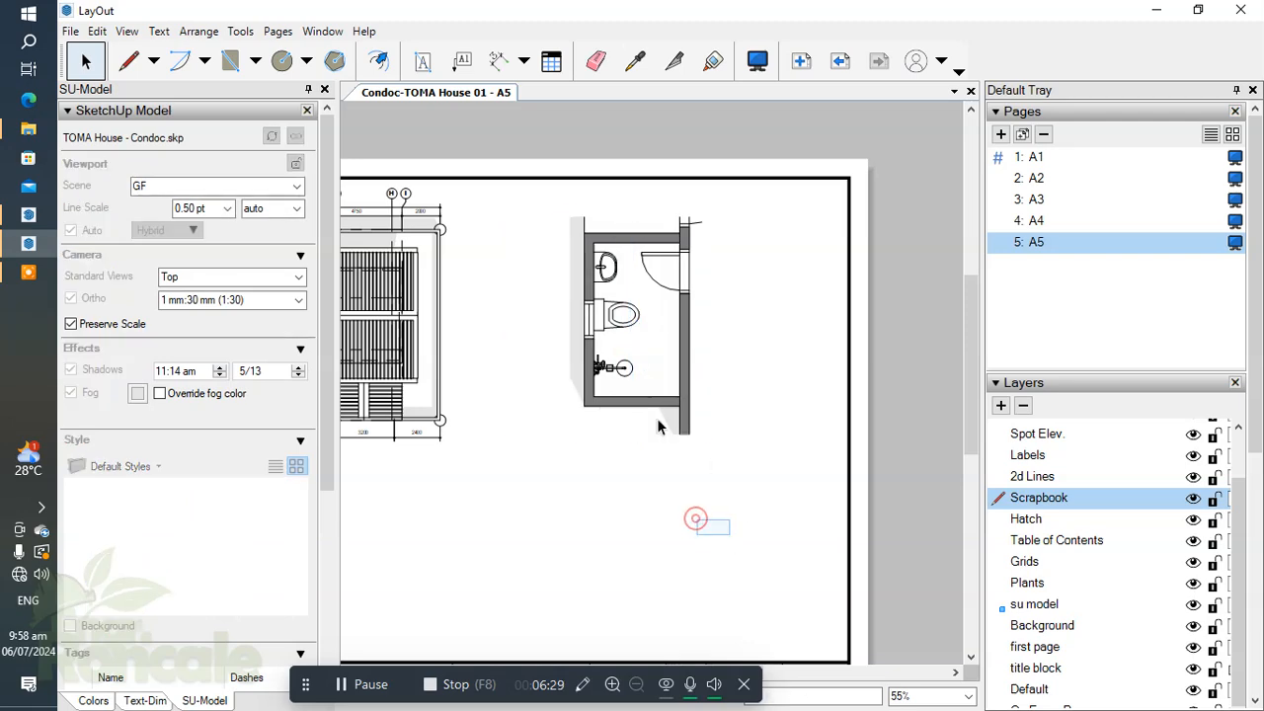
Examine the cropped toilet and bath viewport and its placement beside the roof plan
scroll(632, 409, down, 6)
middle_drag(572, 406, 636, 414)
scroll(834, 370, up, 5)
scroll(901, 344, up, 4)
scroll(637, 405, down, 1)
click(646, 355)
middle_drag(718, 342, 793, 319)
click(699, 526)
Make Annotations the active layer
scroll(686, 448, up, 1)
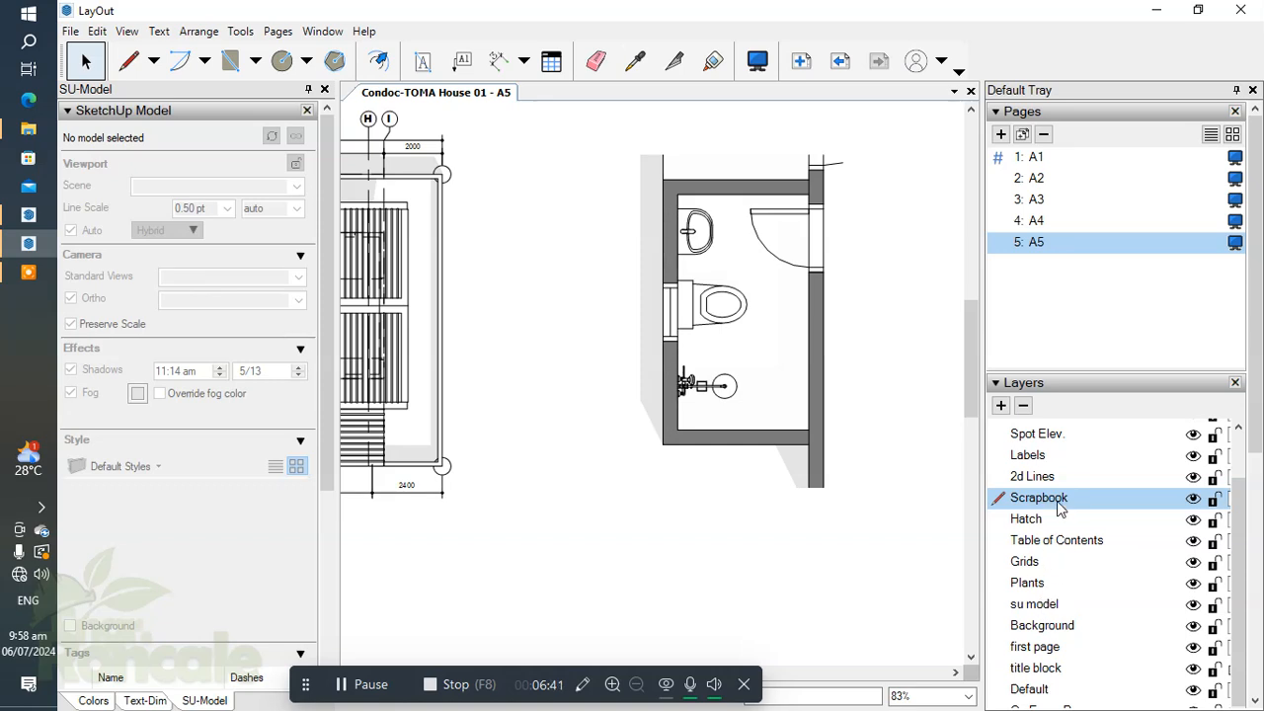
scroll(1059, 515, up, 1)
click(1054, 471)
scroll(625, 459, down, 1)
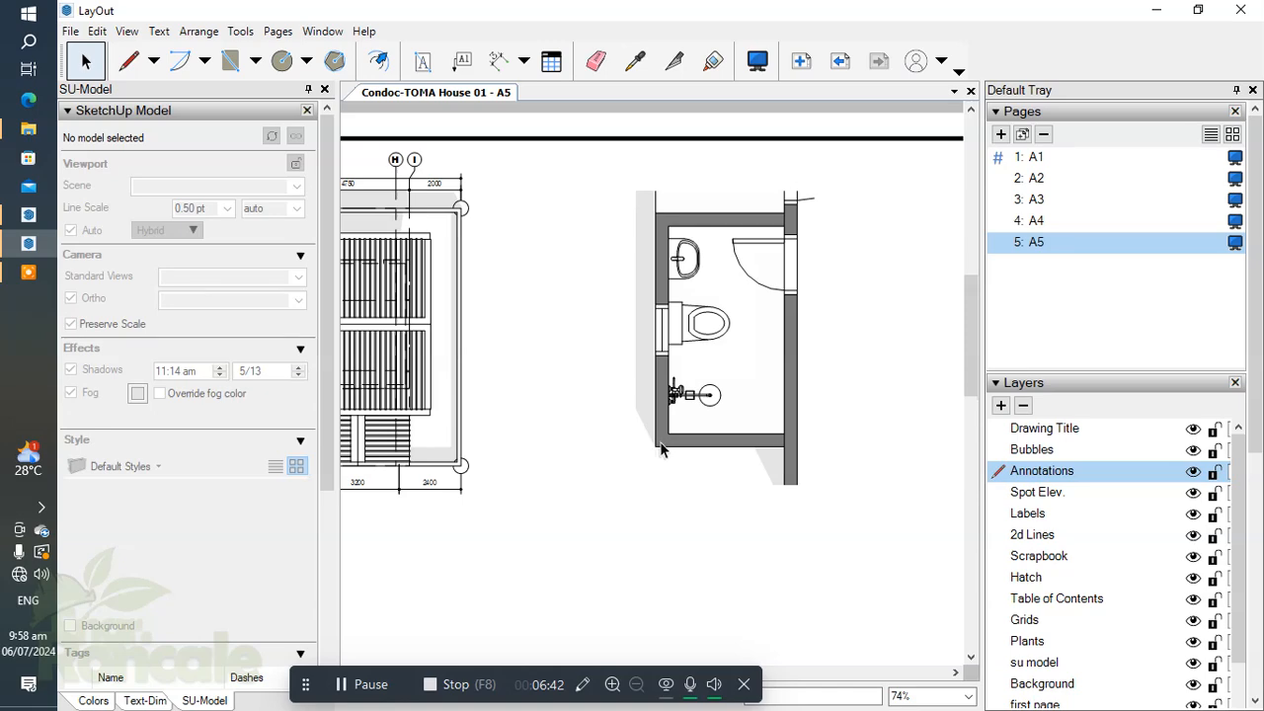
scroll(661, 449, down, 2)
click(504, 402)
drag(486, 405, 826, 404)
middle_drag(840, 508, 698, 491)
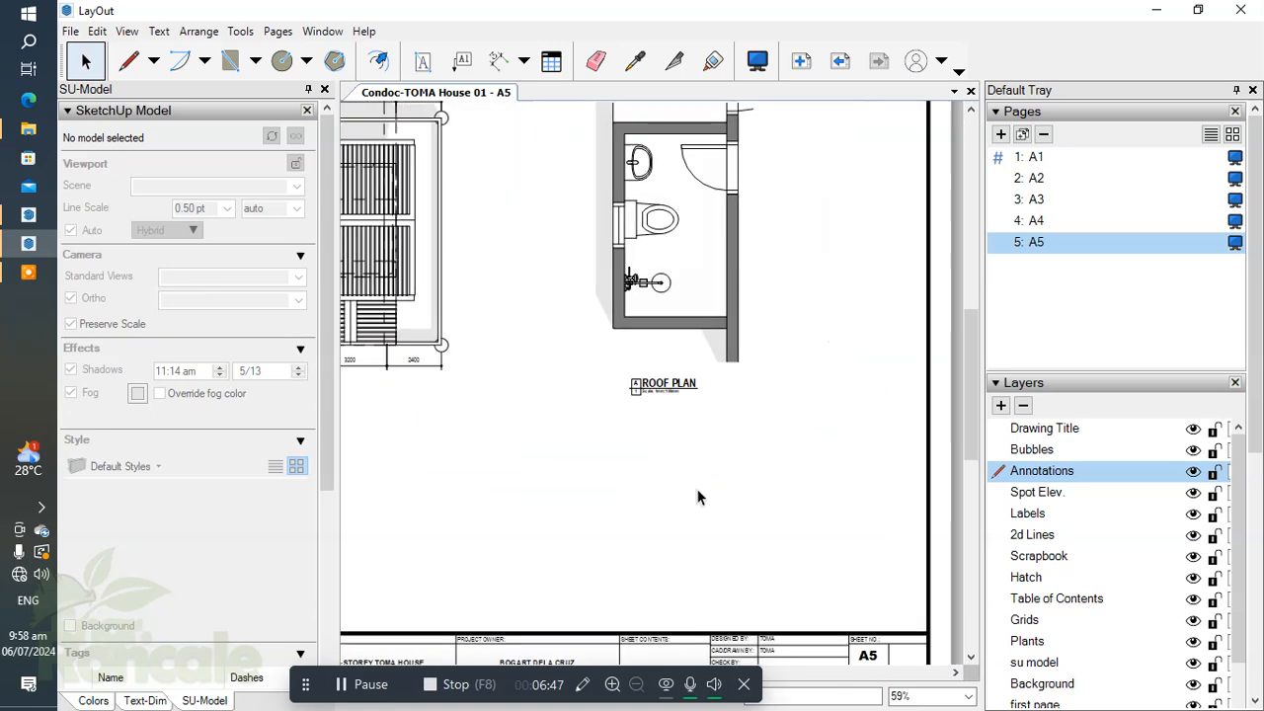
scroll(681, 385, up, 4)
click(635, 387)
key(Delete)
Place the GROUND FLOOR REFLECTED CEILING PLAN title from the scrapbook's RCP page beneath the toilet and bath plan
drag(1254, 267, 1254, 503)
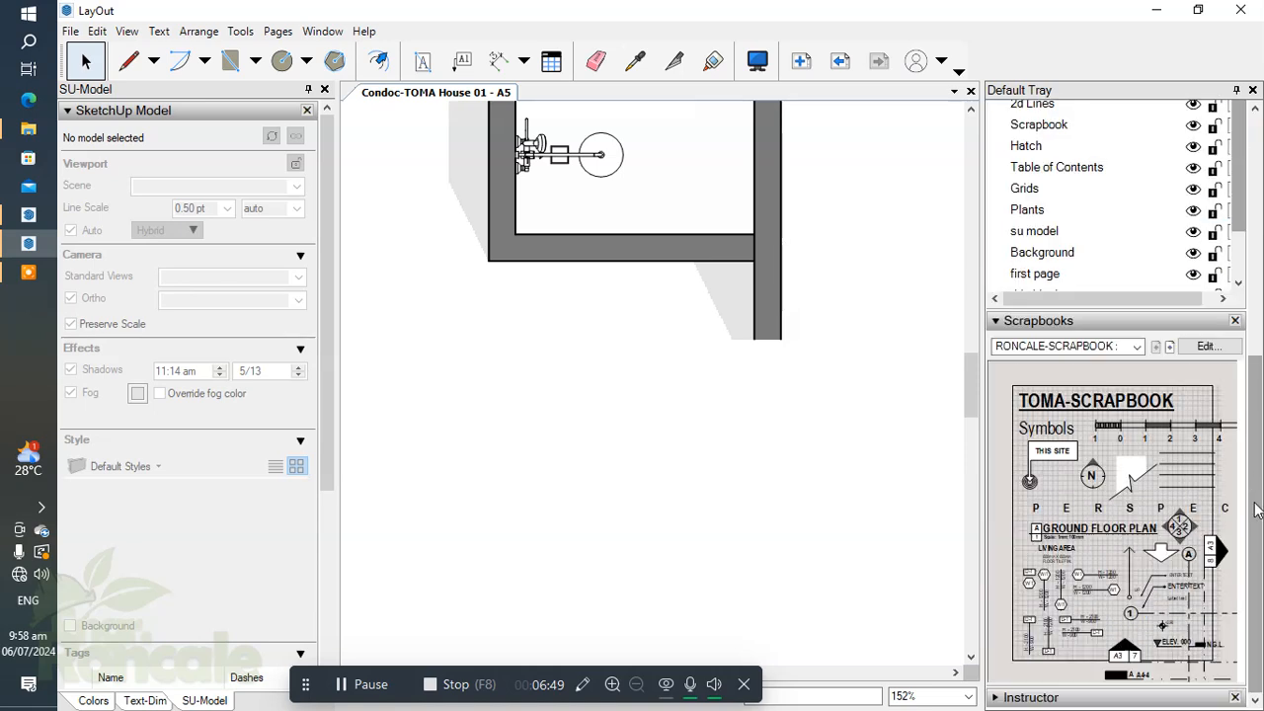
click(1169, 346)
click(1169, 347)
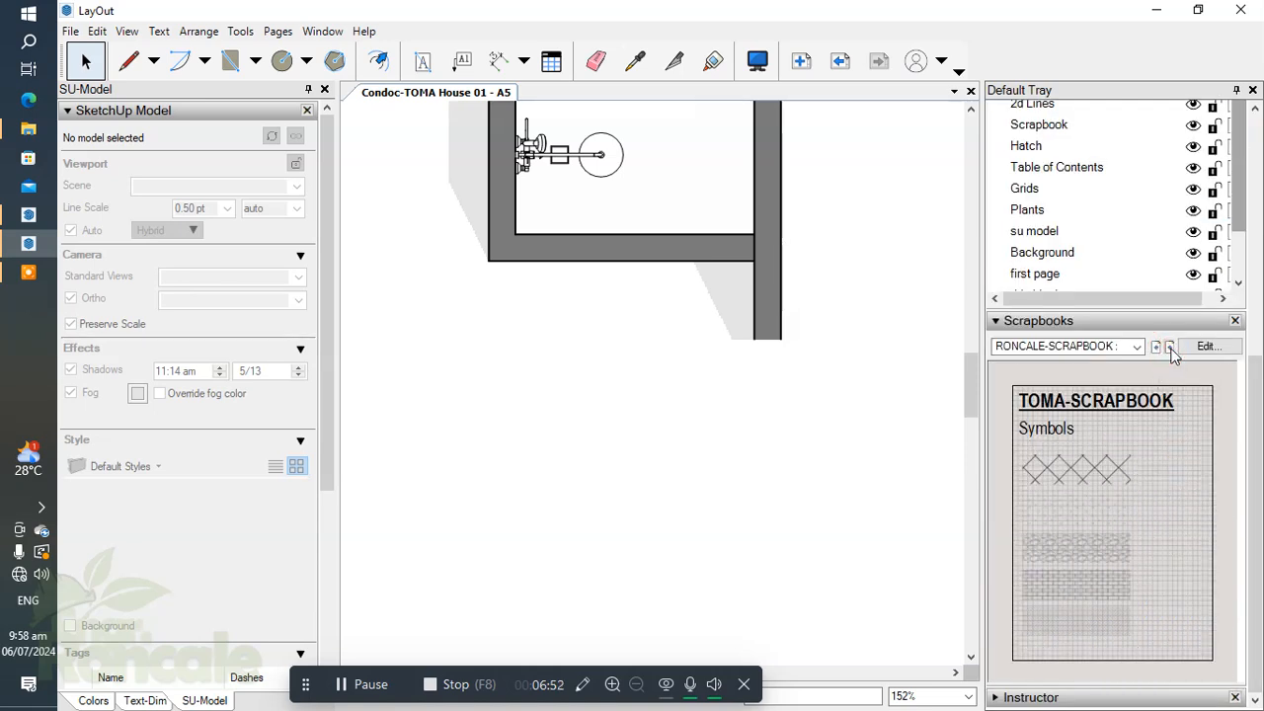
click(1169, 347)
click(1169, 348)
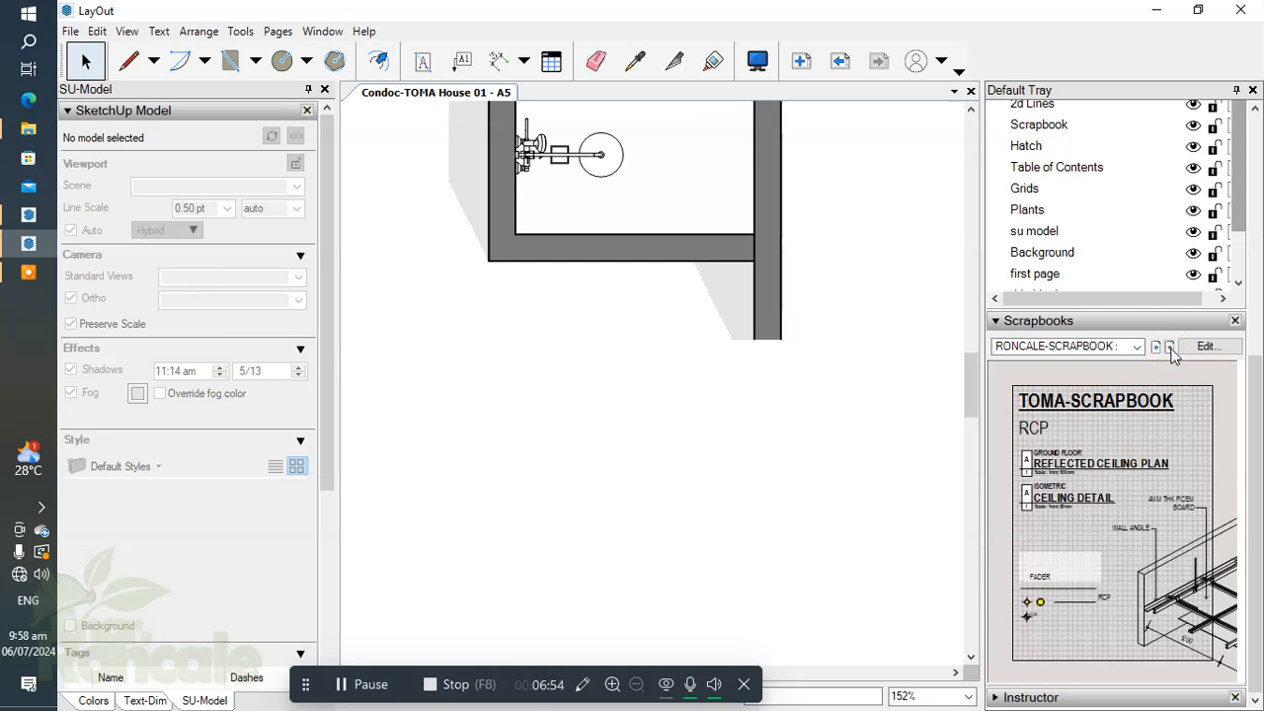
click(1064, 465)
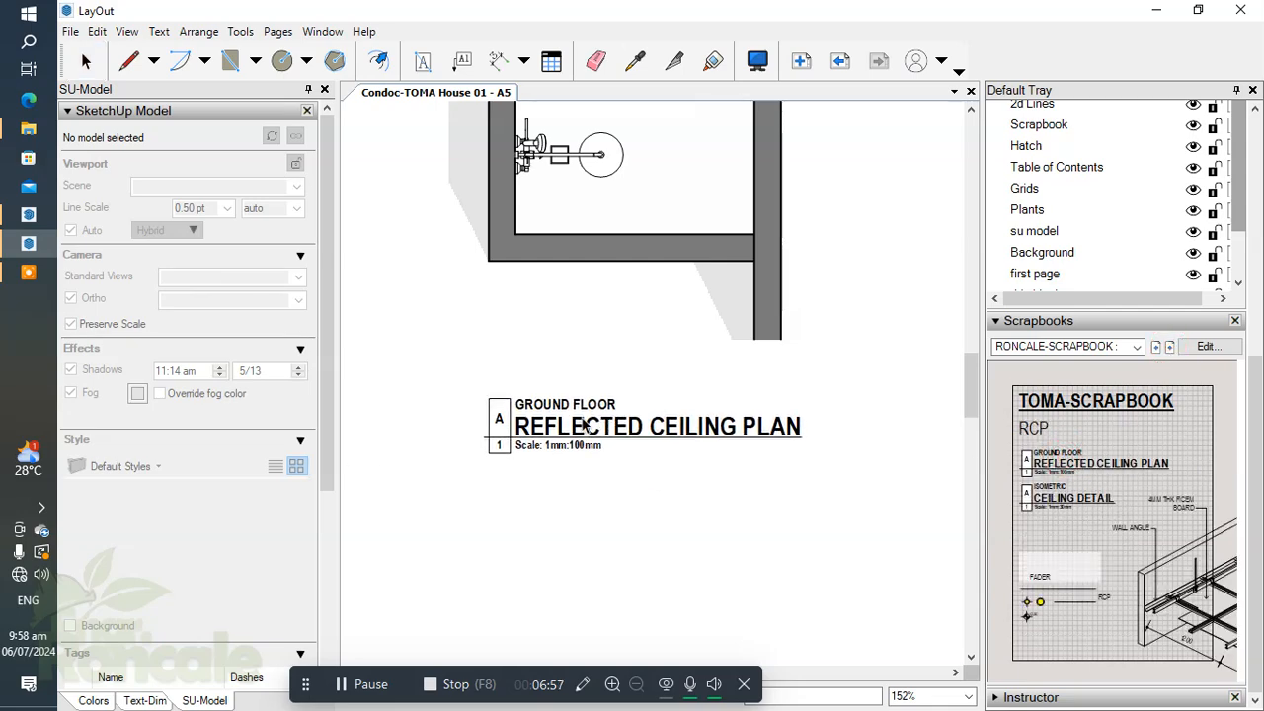
click(581, 396)
key(space)
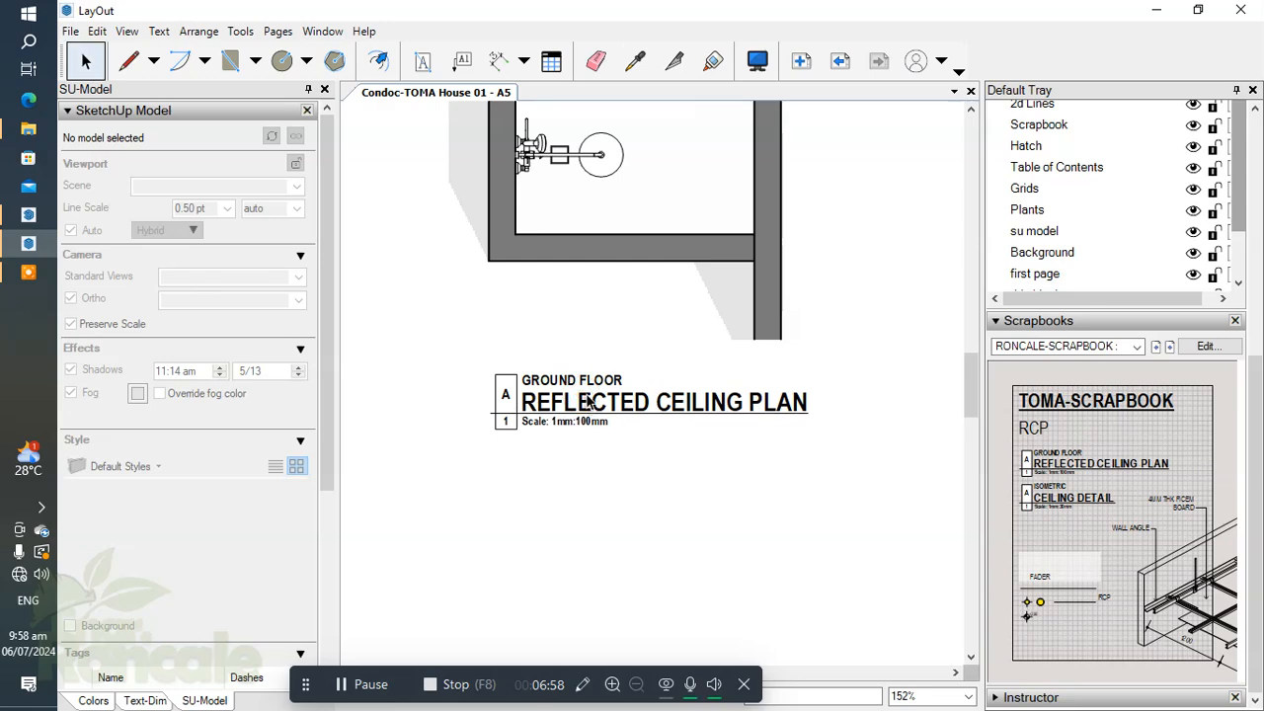
Change the GROUND FLOOR line of the placed drawing title to T&B
scroll(587, 392, up, 3)
double_click(586, 377)
double_click(585, 376)
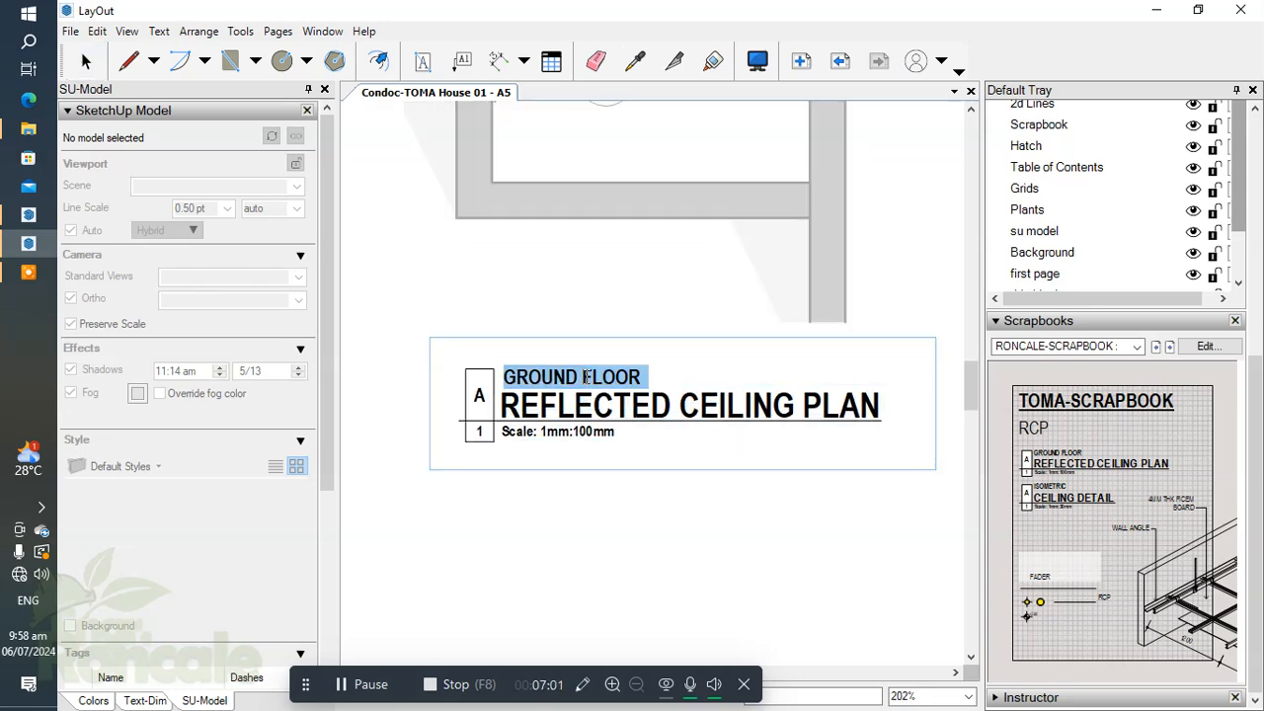
text(T&)
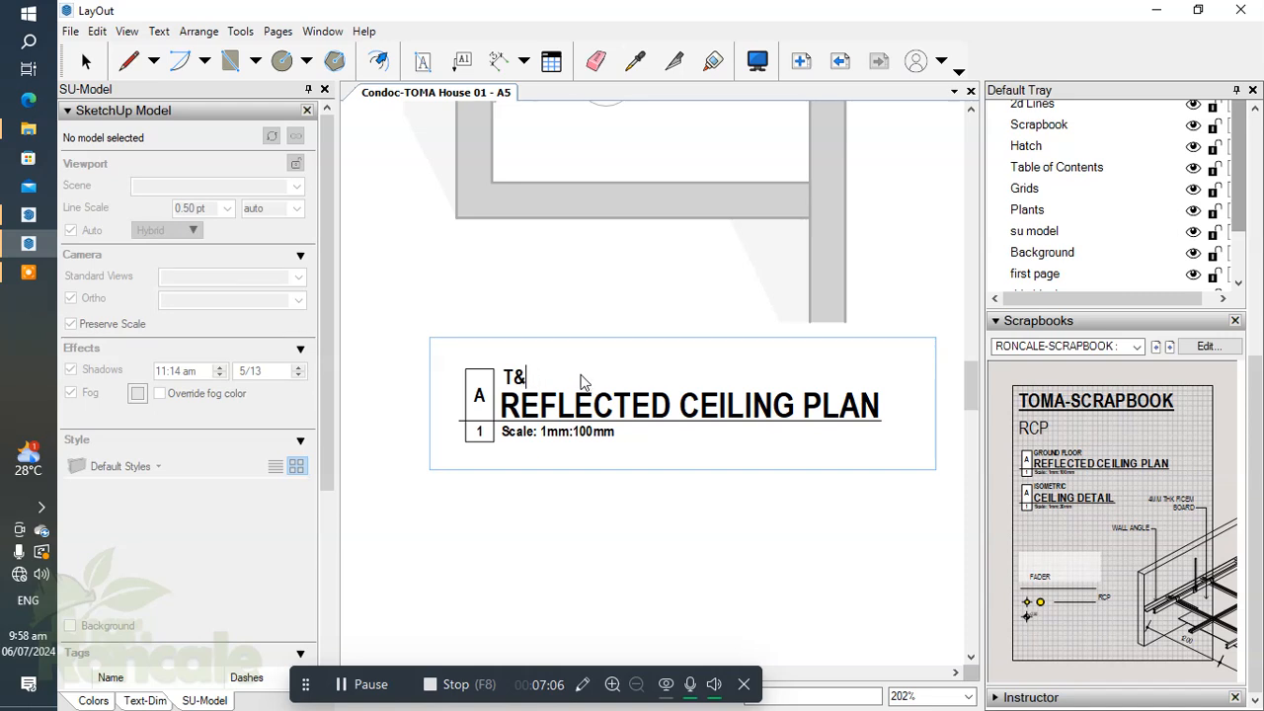
click(592, 400)
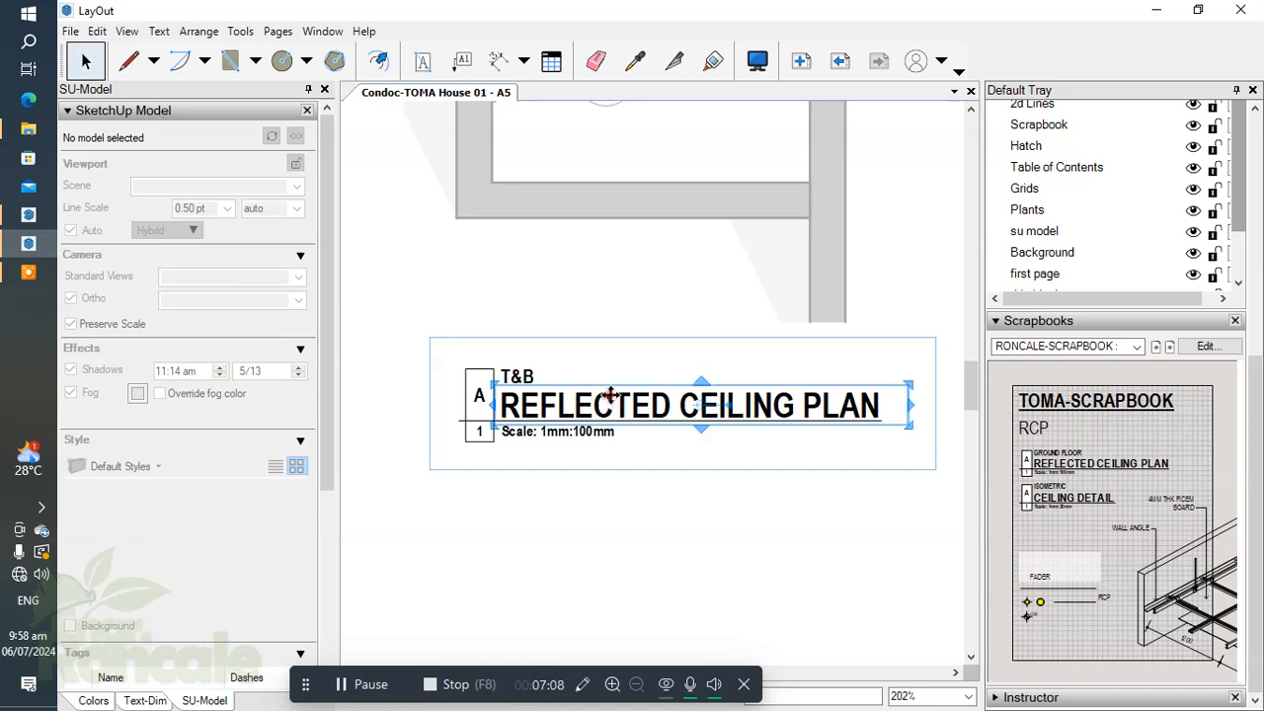
Replace the REFLECTED CEILING PLAN text in the drawing title with BLOW UP DETAIL
double_click(611, 400)
drag(889, 408, 499, 396)
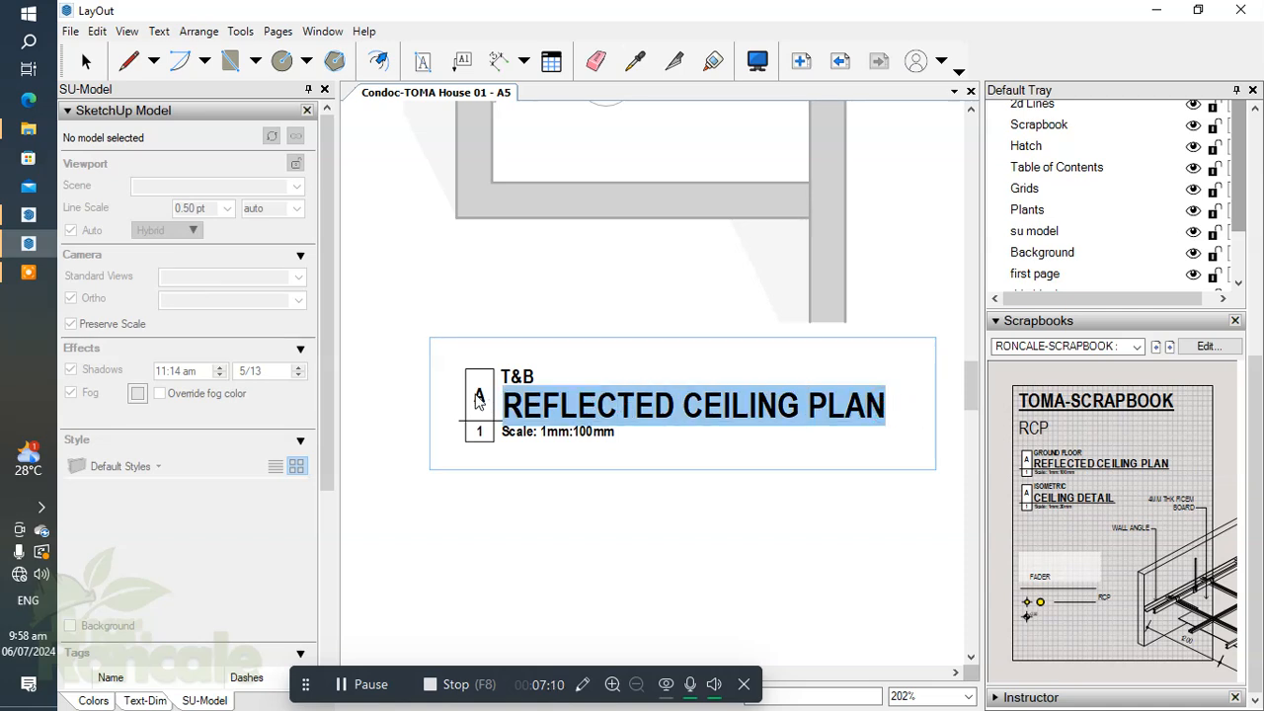
text(BLOW UP DETAIL)
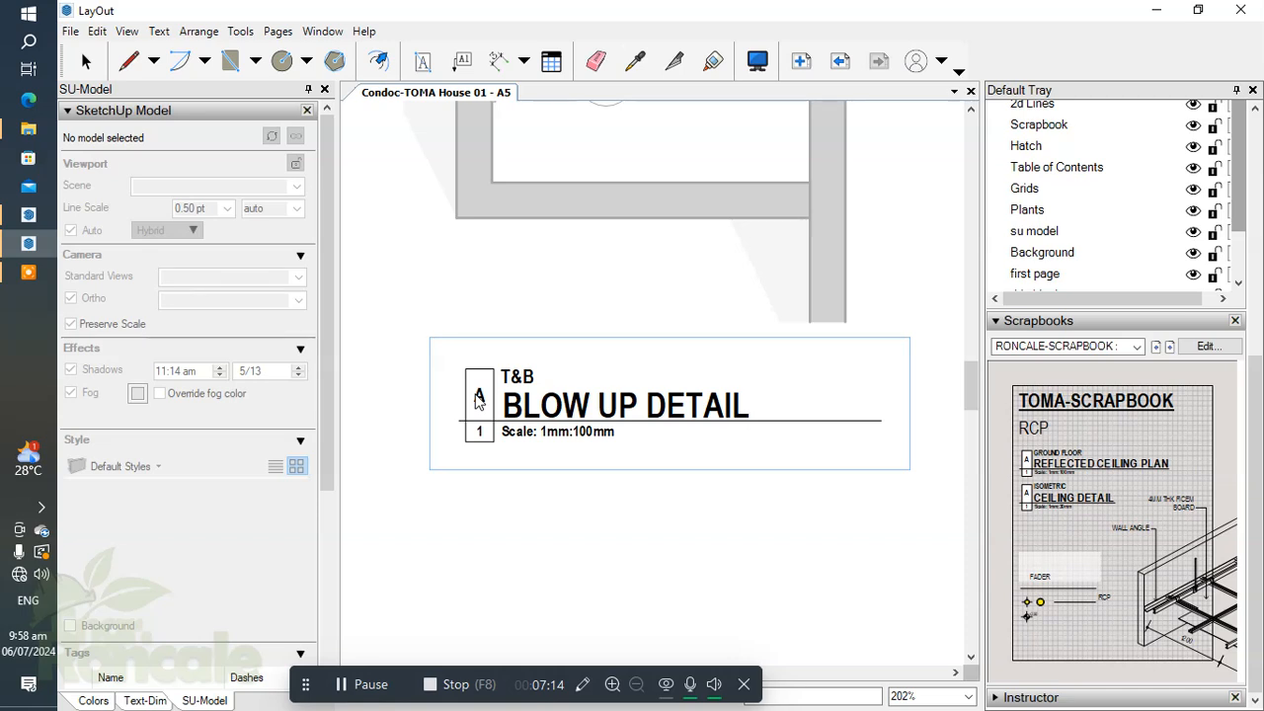
click(847, 420)
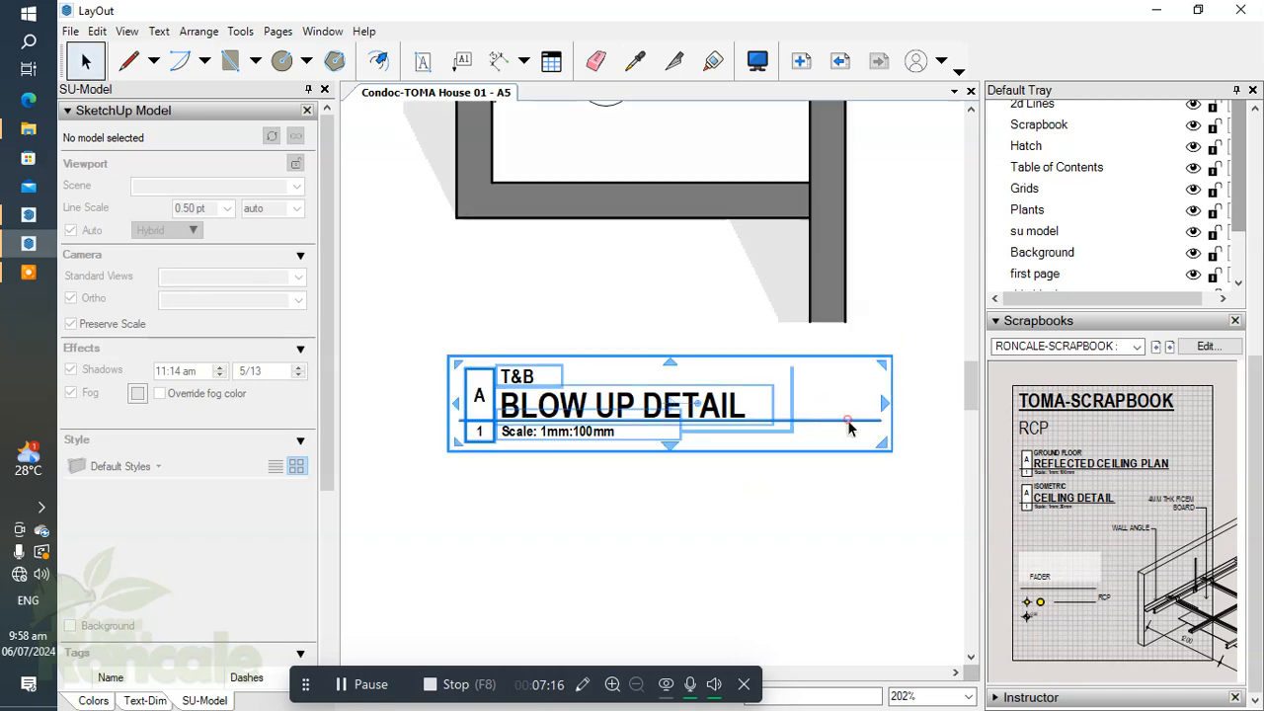
Shorten the title's underline so it ends with the BLOW UP DETAIL text
double_click(847, 423)
click(876, 422)
drag(880, 422, 752, 422)
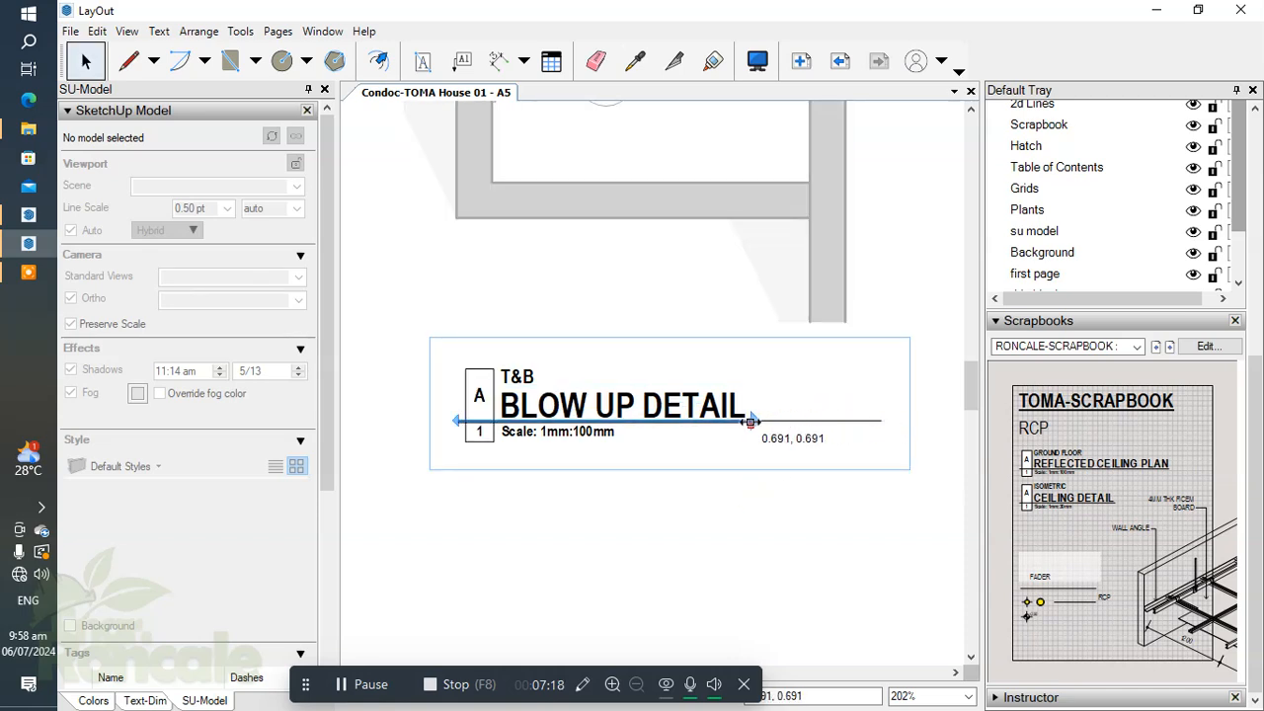
click(779, 477)
Move the T&B BLOW UP DETAIL title horizontally so it sits roughly centred beneath the toilet and bath plan
scroll(602, 452, down, 3)
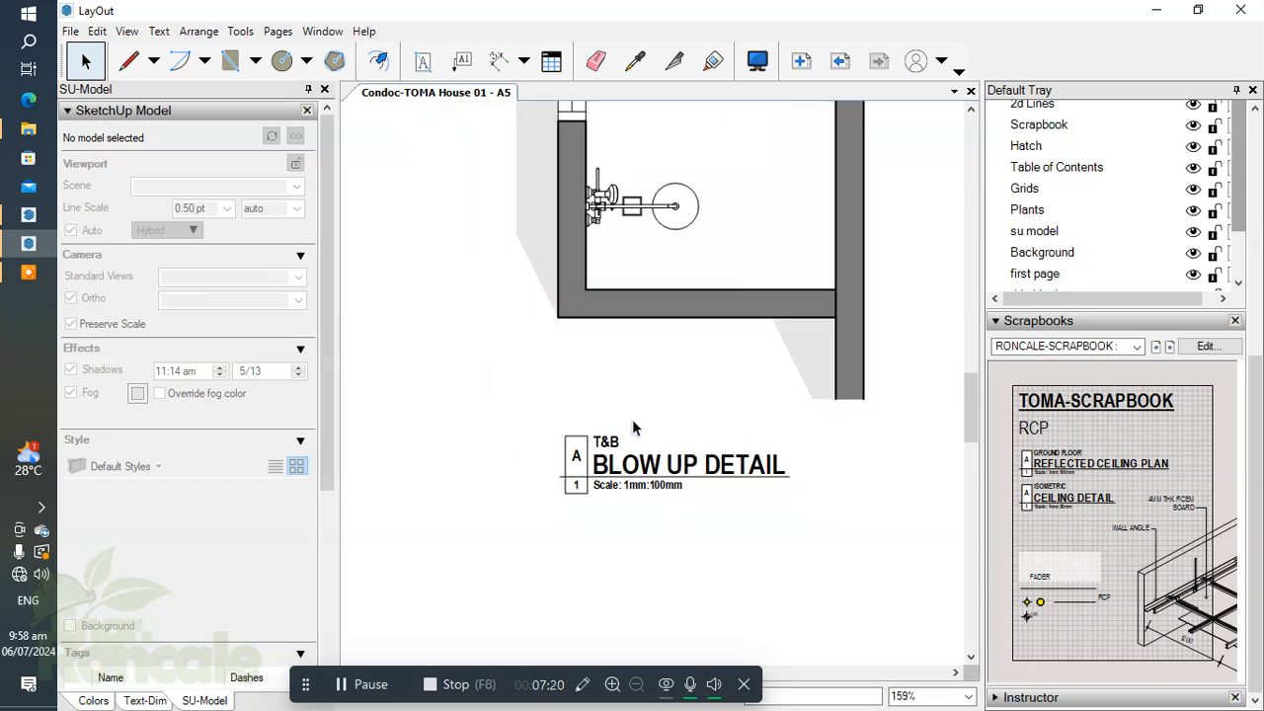
scroll(632, 418, down, 2)
click(662, 452)
key(Left)
click(804, 536)
scroll(761, 443, down, 1)
scroll(712, 326, up, 3)
middle_drag(726, 423, 716, 370)
key(d)
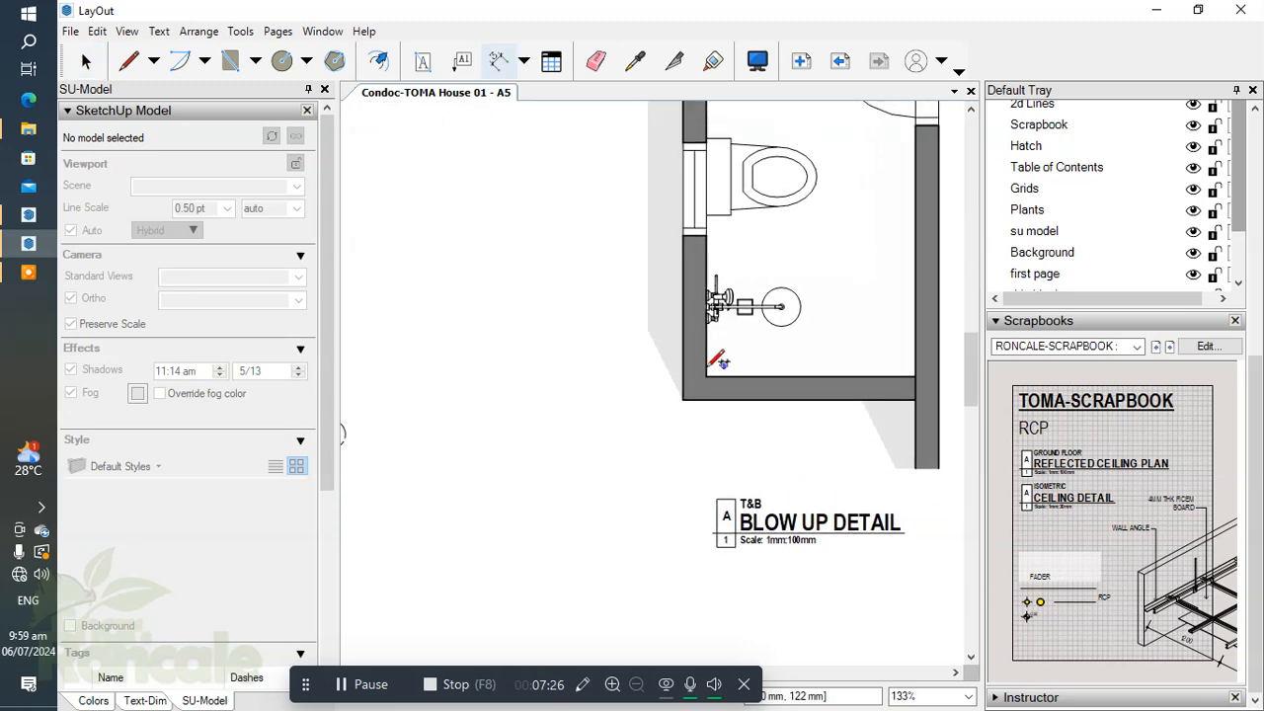
scroll(752, 370, up, 4)
middle_drag(750, 371, 725, 490)
scroll(691, 452, down, 3)
scroll(670, 484, up, 1)
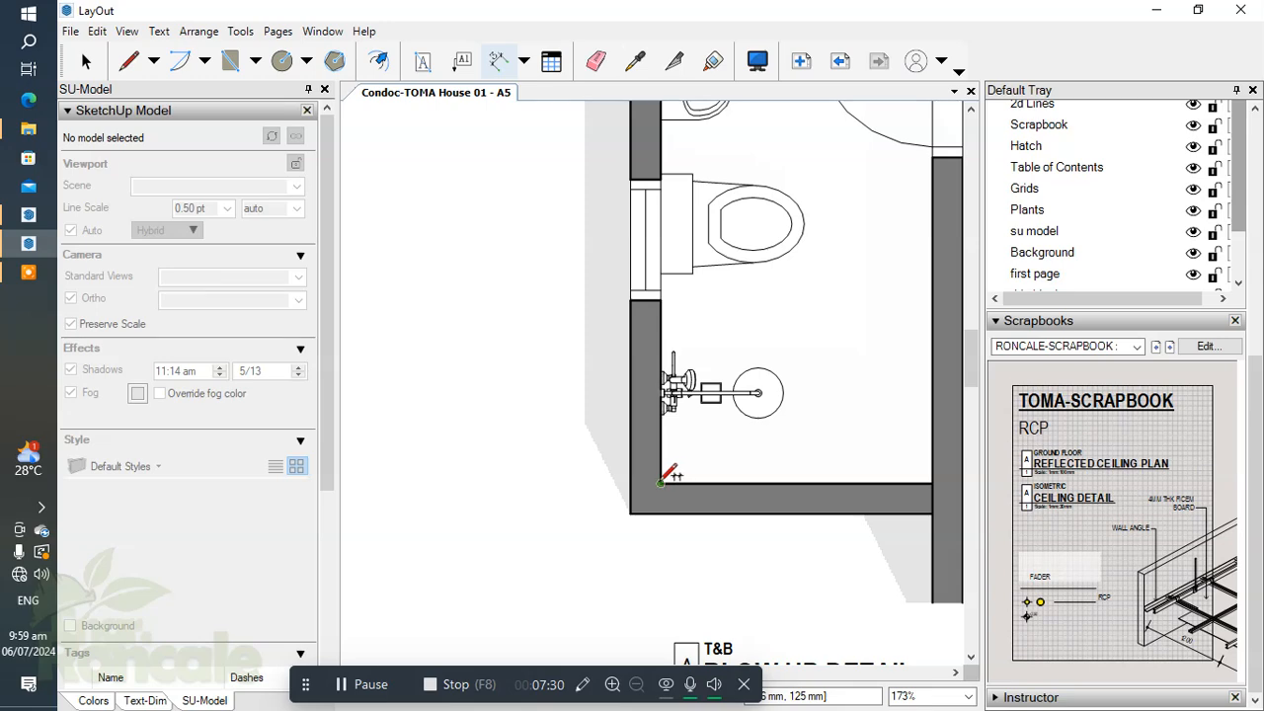
scroll(665, 476, down, 3)
Turn off shadows for the toilet and bath plan viewport
key(space)
click(664, 388)
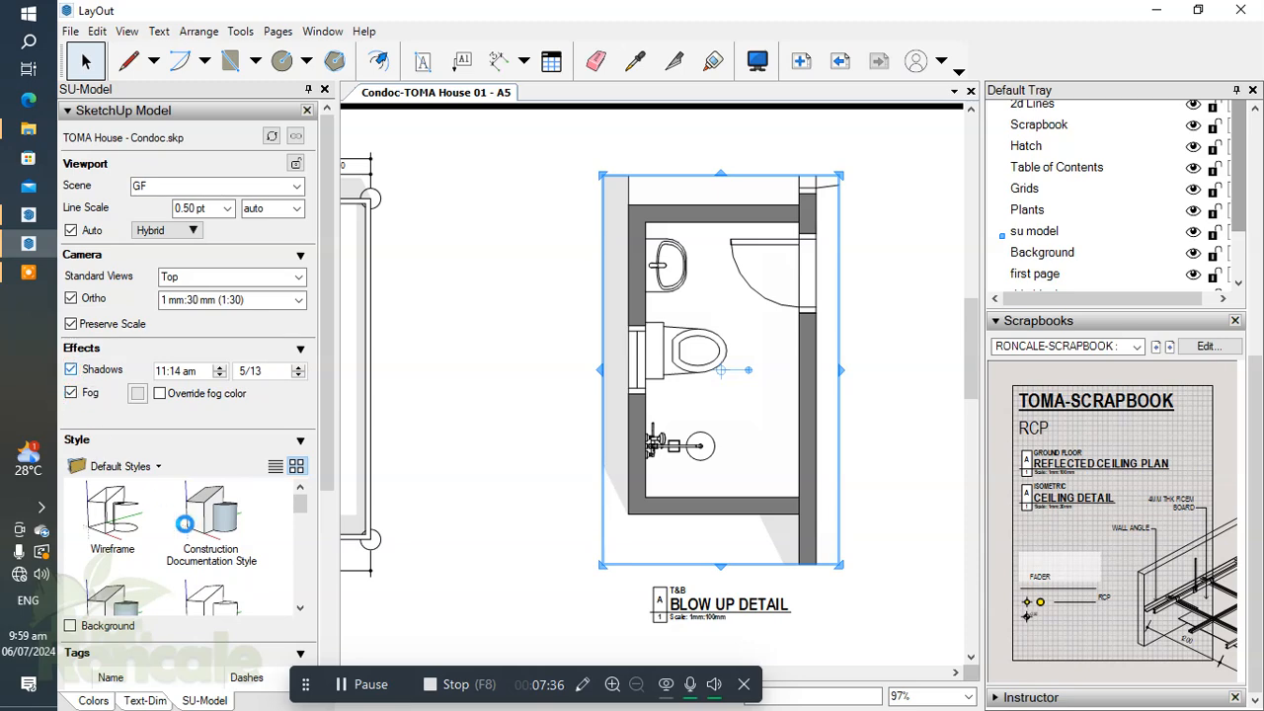
scroll(584, 501, up, 2)
middle_drag(649, 502, 636, 452)
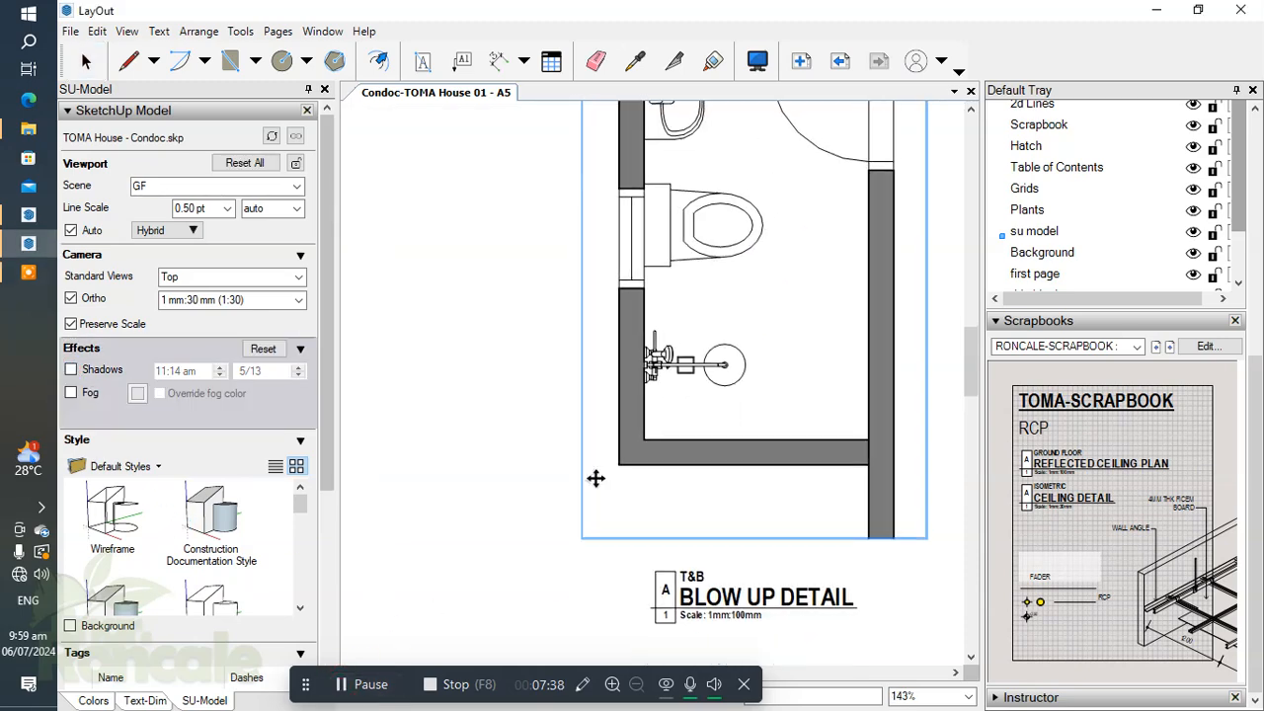
click(502, 474)
scroll(595, 478, down, 2)
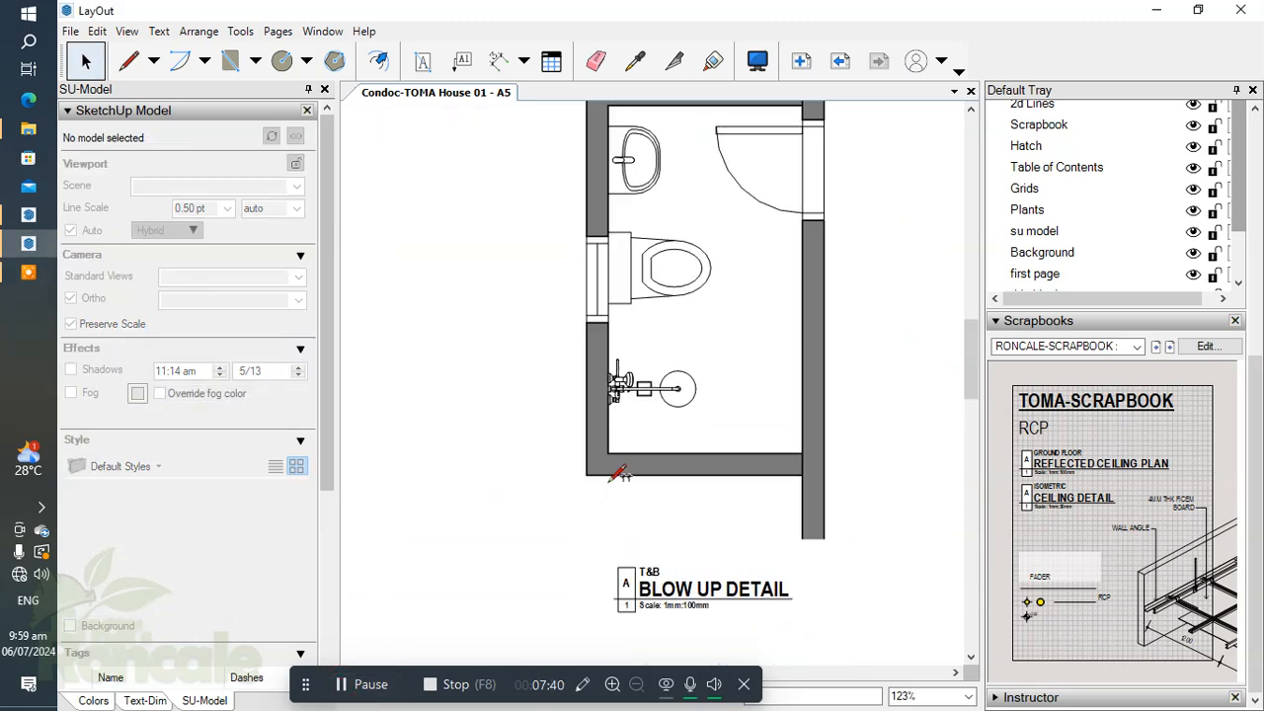
Dimension, on the Annotations layer, the vertical distance from the room's lower-left inner corner to the shower centreline, placed outside the left wall
key(d)
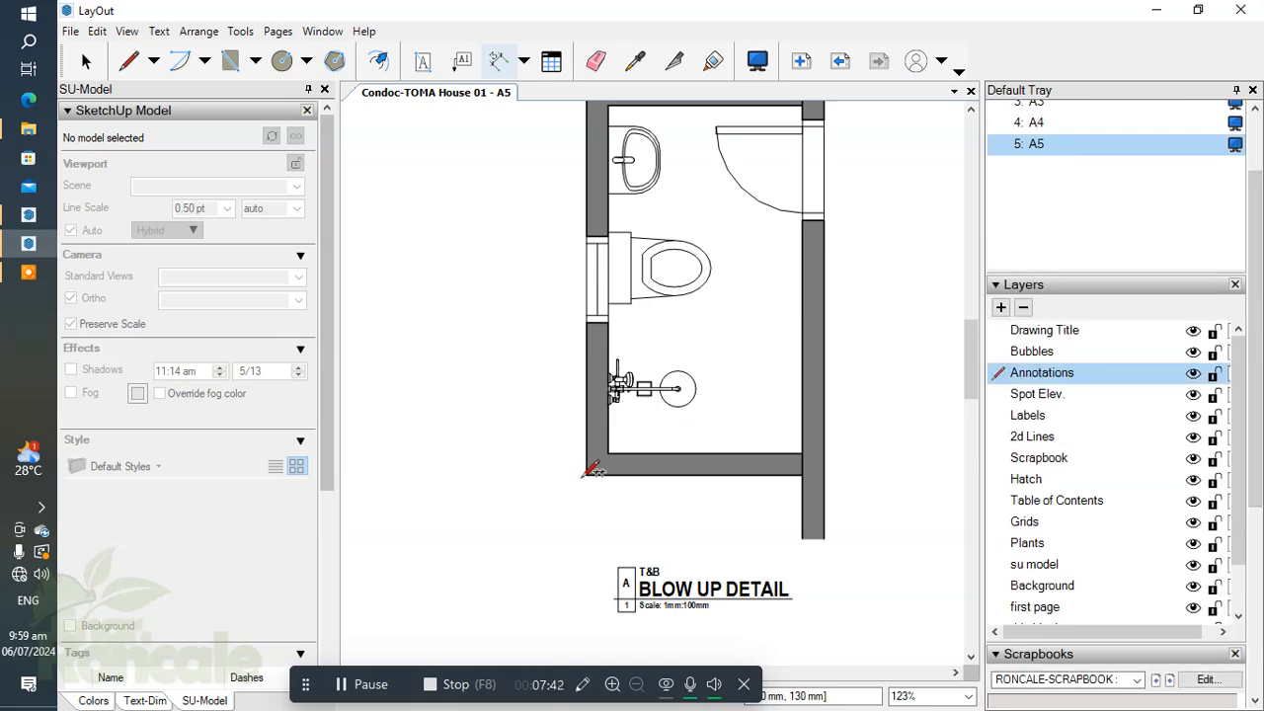
scroll(596, 383, up, 9)
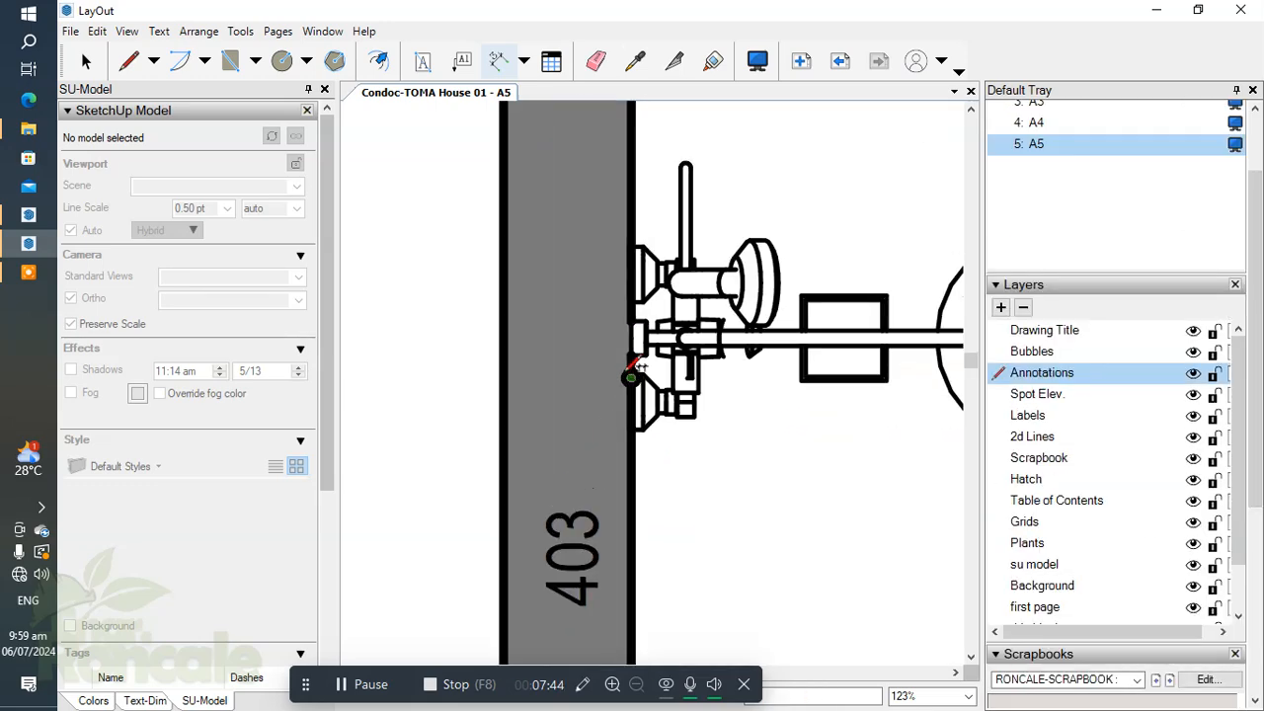
scroll(632, 337, down, 4)
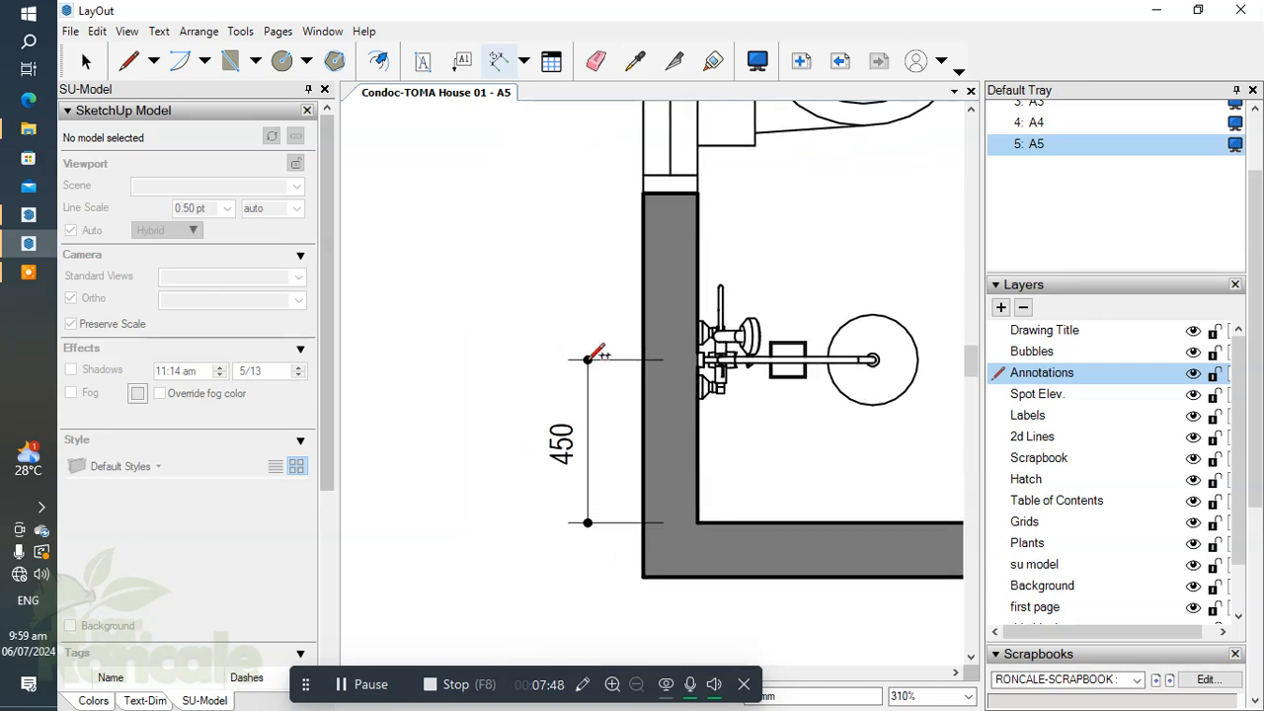
click(557, 341)
scroll(593, 335, down, 3)
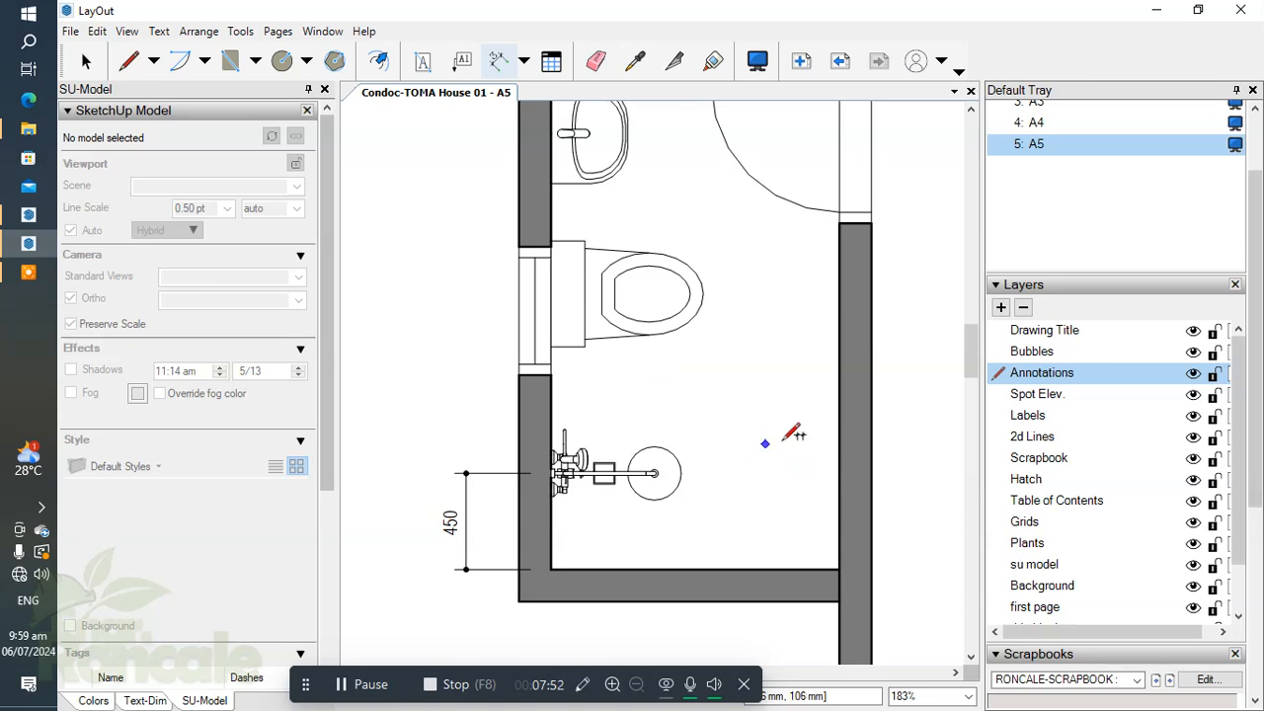
Continue the vertical dimension chain up the left wall to the toilet's centre, the lavatory's centre and the upper inner corner
scroll(529, 306, up, 2)
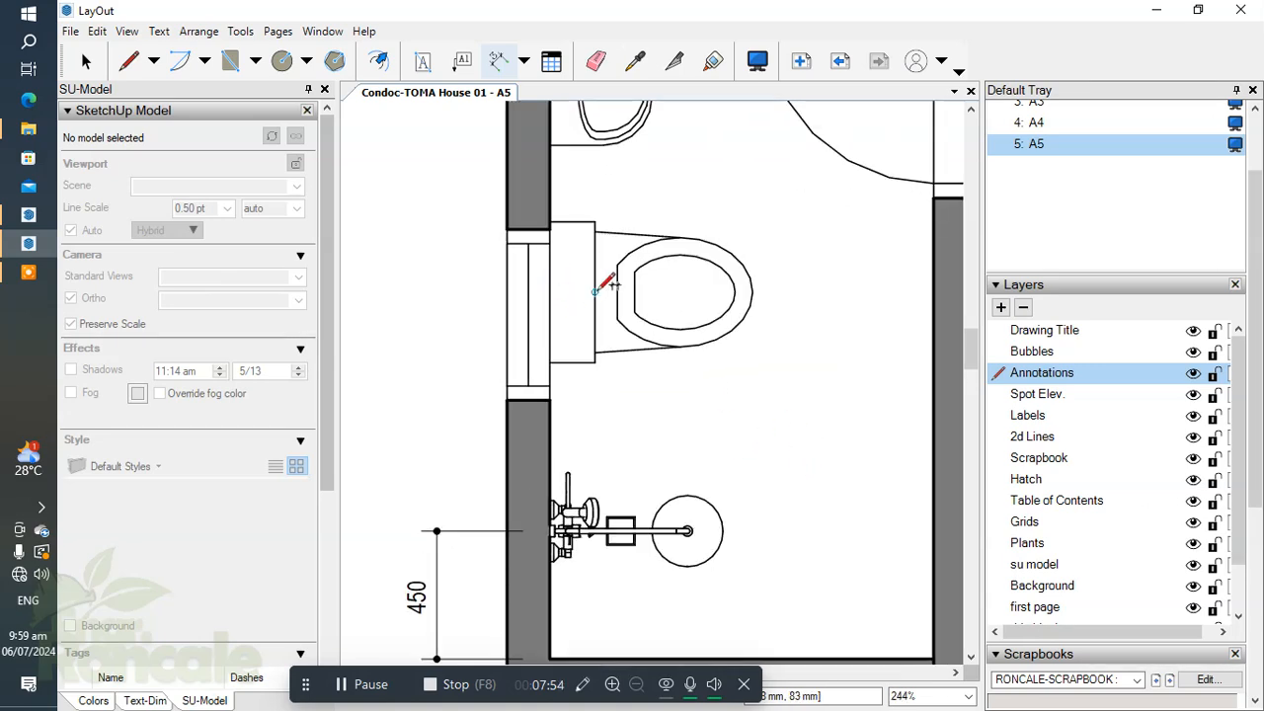
scroll(579, 316, down, 3)
scroll(661, 296, up, 2)
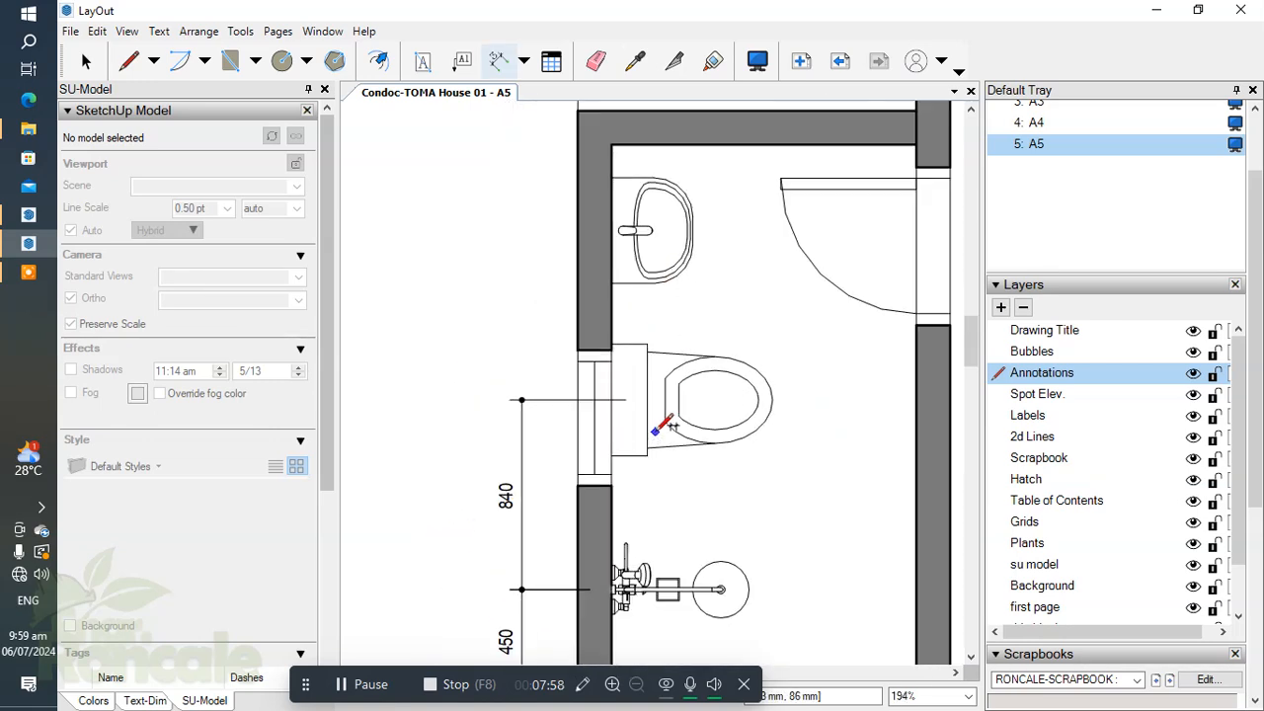
scroll(632, 286, up, 5)
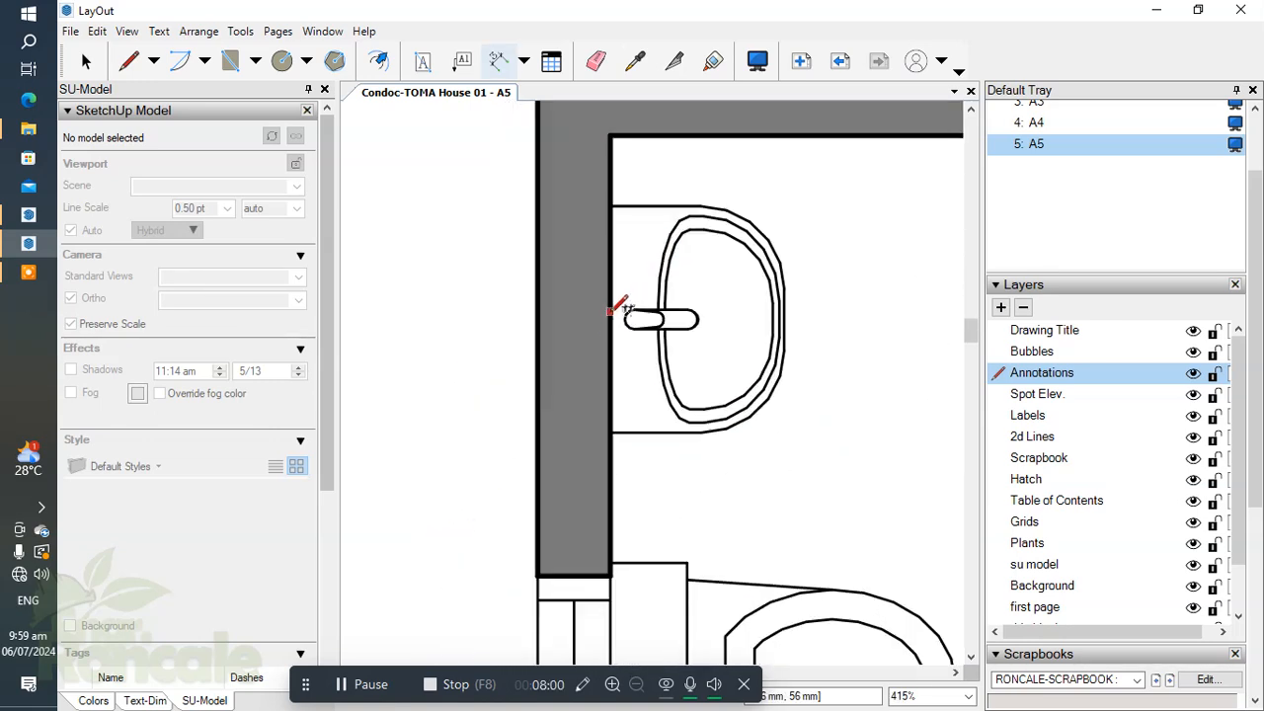
scroll(612, 314, down, 3)
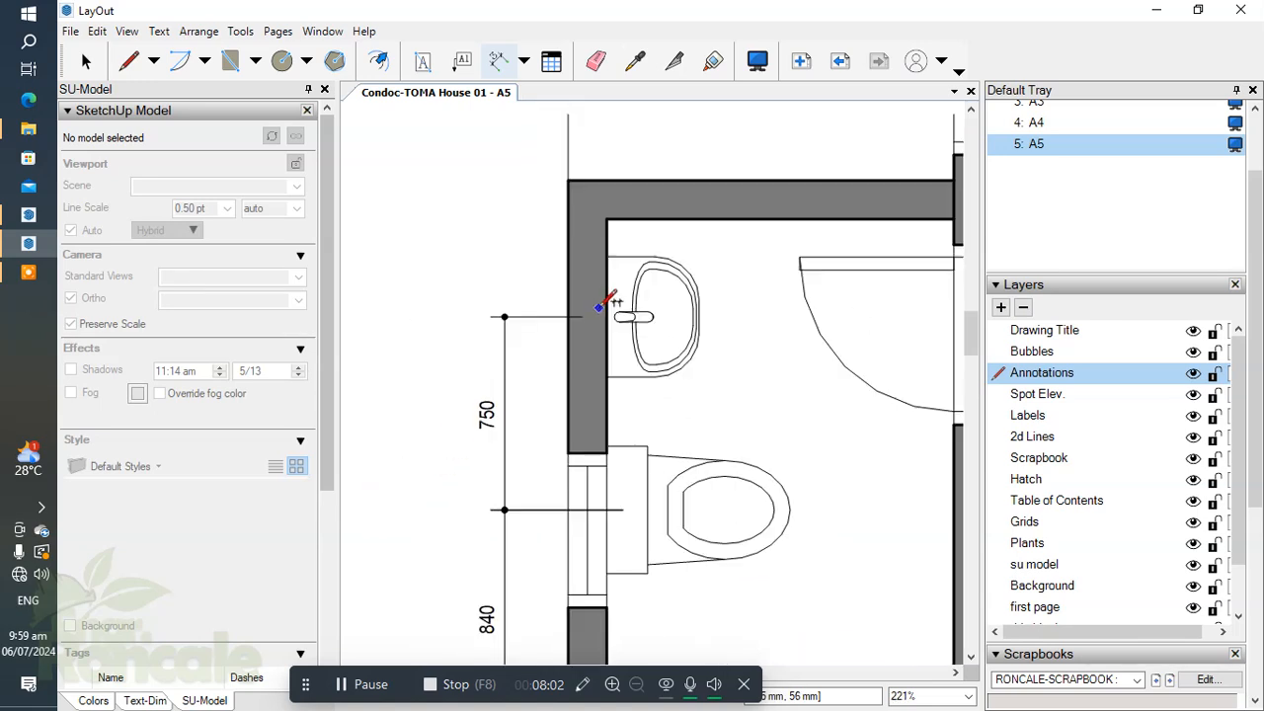
double_click(606, 219)
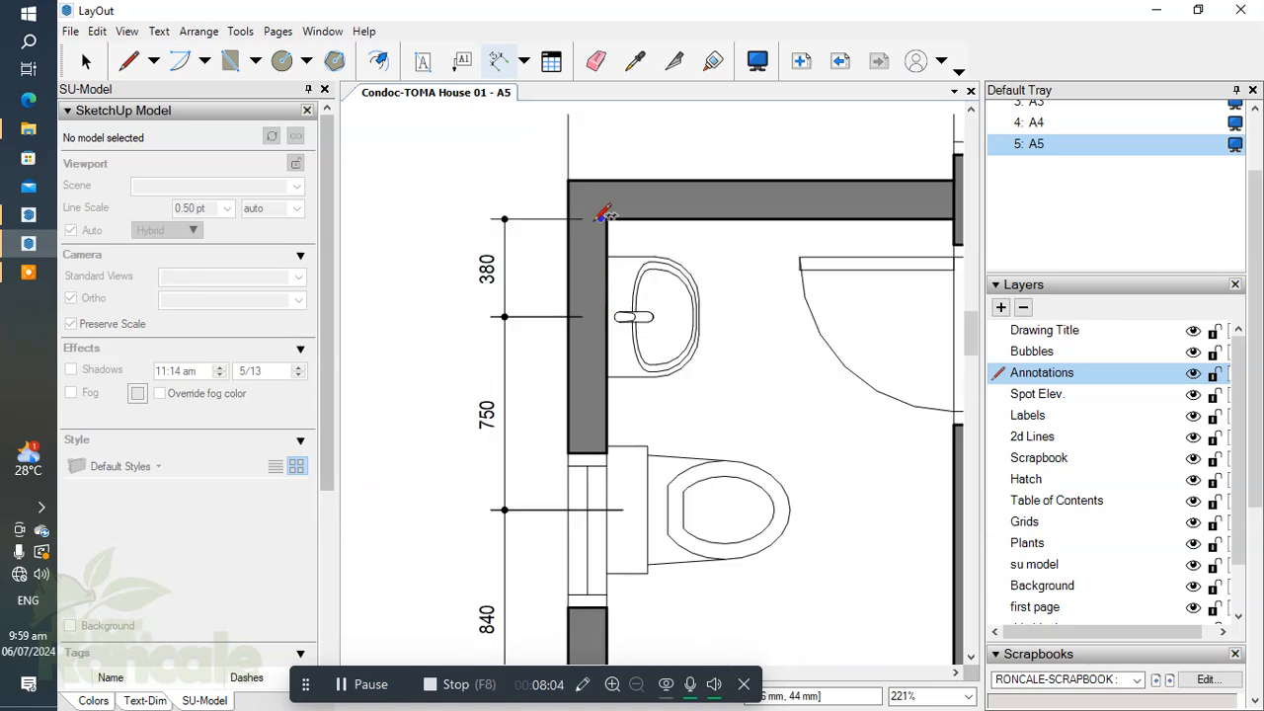
Dimension the room's overall inner length between the lower and upper inner corners, placed outside the dimension chain
scroll(605, 220, down, 4)
scroll(610, 533, up, 3)
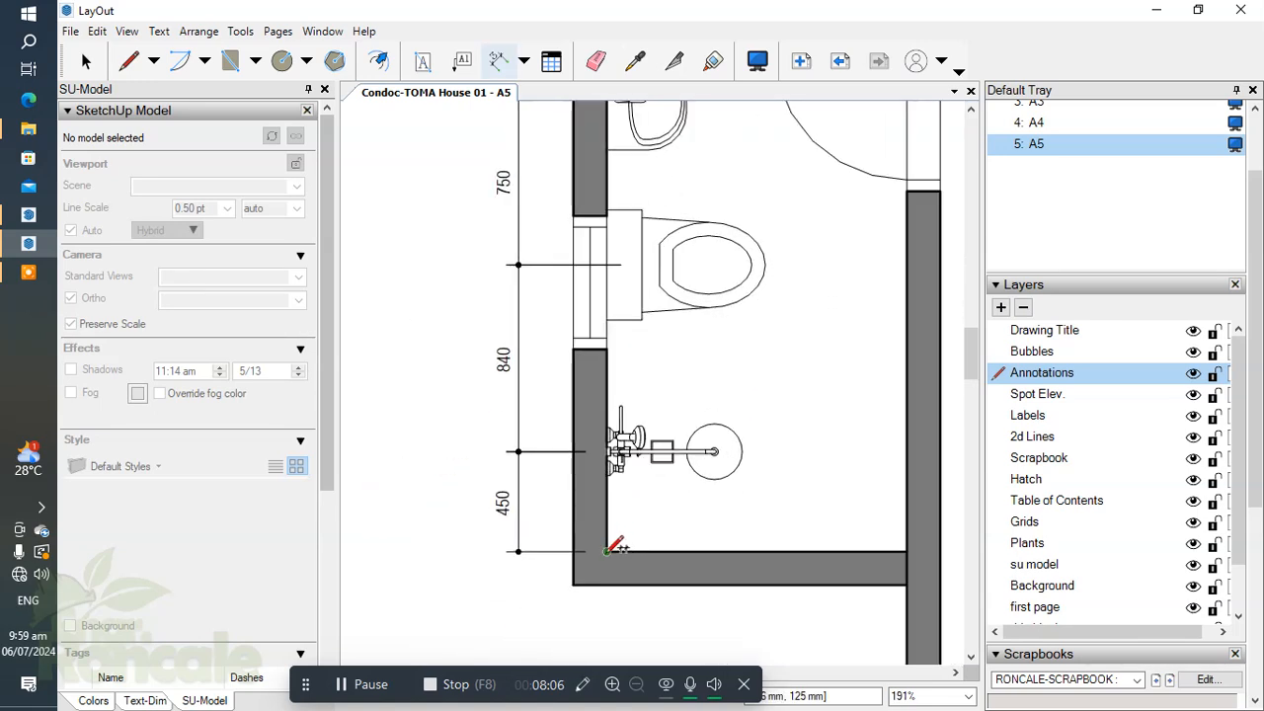
click(606, 551)
scroll(620, 395, down, 3)
middle_drag(618, 202, 634, 339)
scroll(632, 346, up, 2)
click(631, 265)
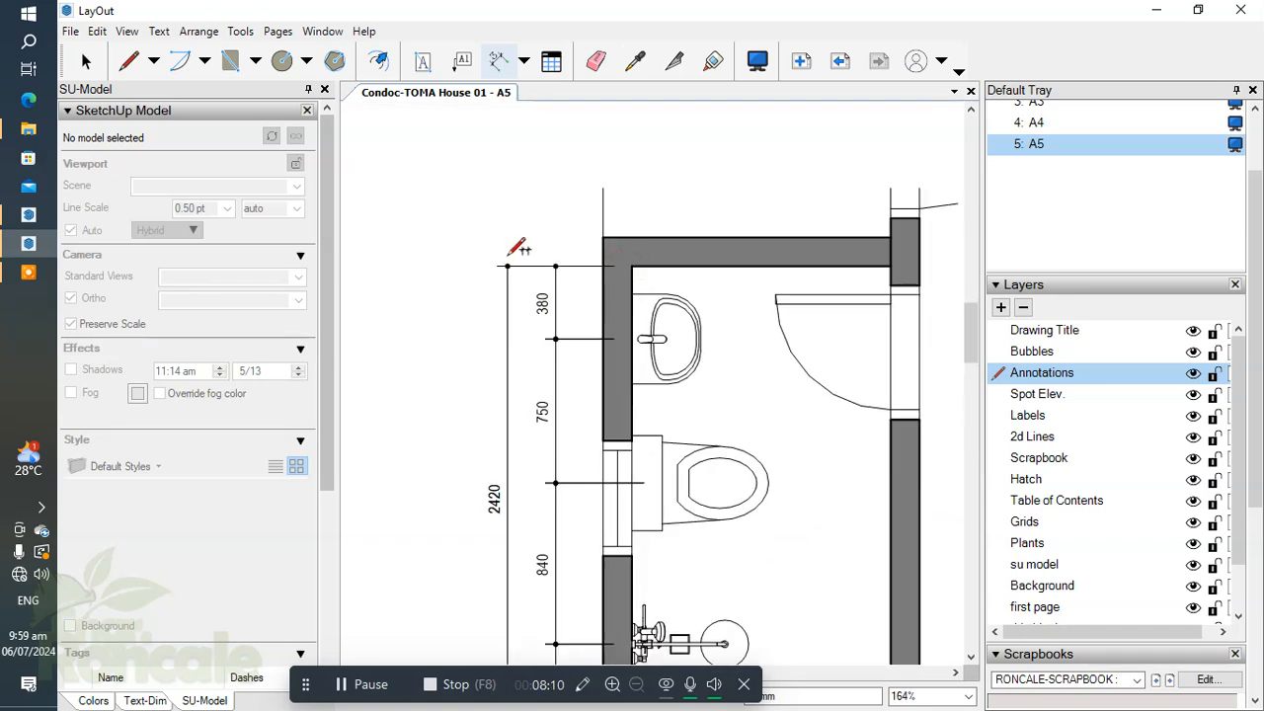
click(506, 255)
Move the overall inner length dimension line slightly closer to the dimension chain
scroll(646, 281, down, 3)
scroll(598, 387, up, 3)
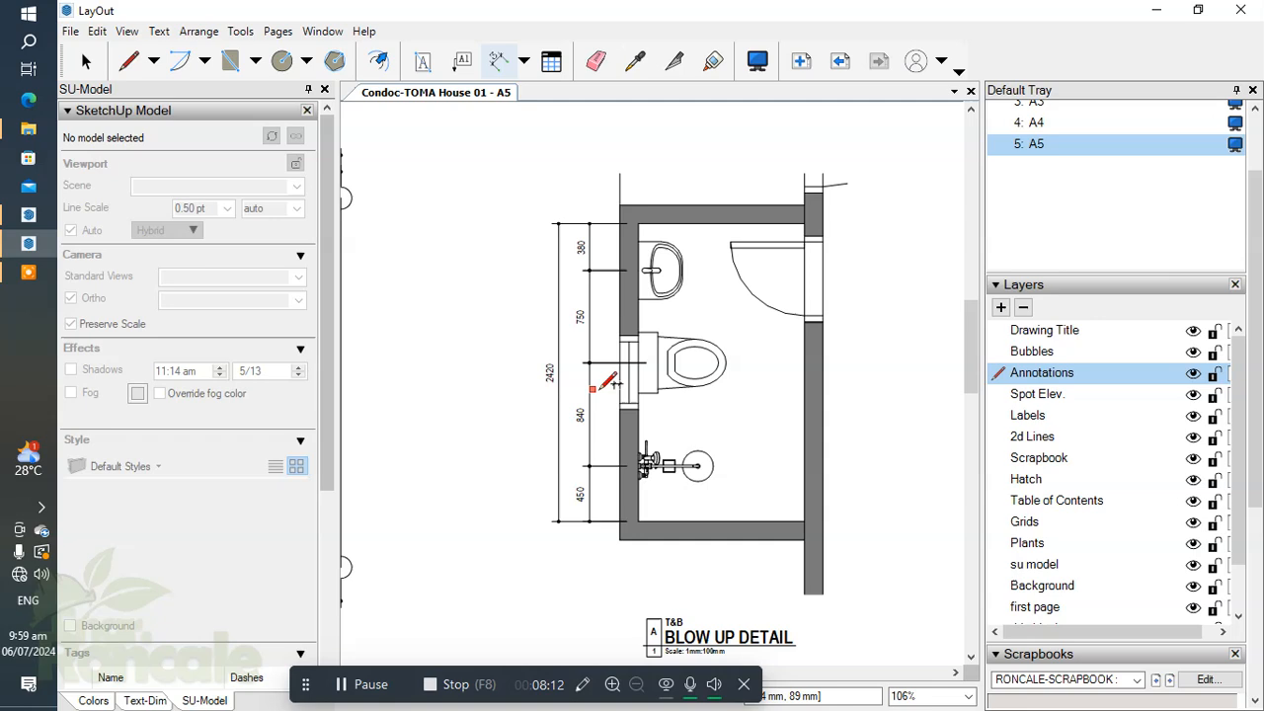
key(space)
click(533, 374)
scroll(533, 373, up, 2)
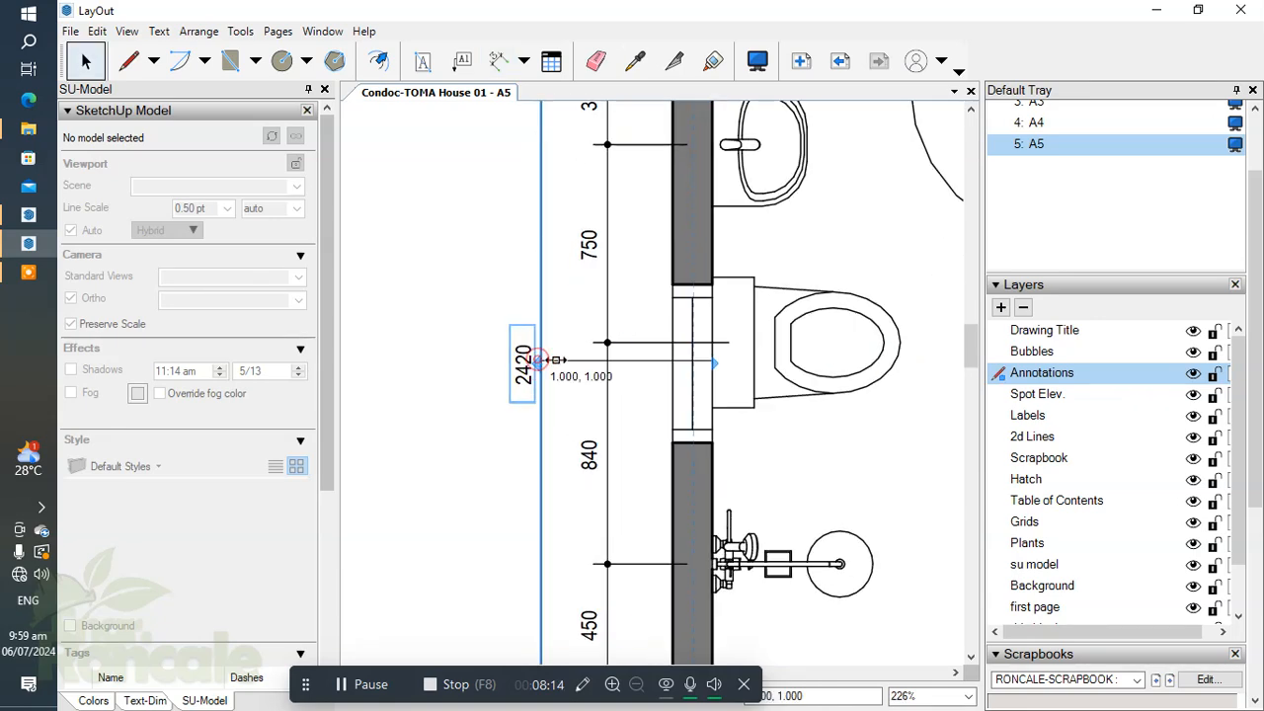
scroll(555, 314, down, 4)
key(d)
click(605, 165)
key(Escape)
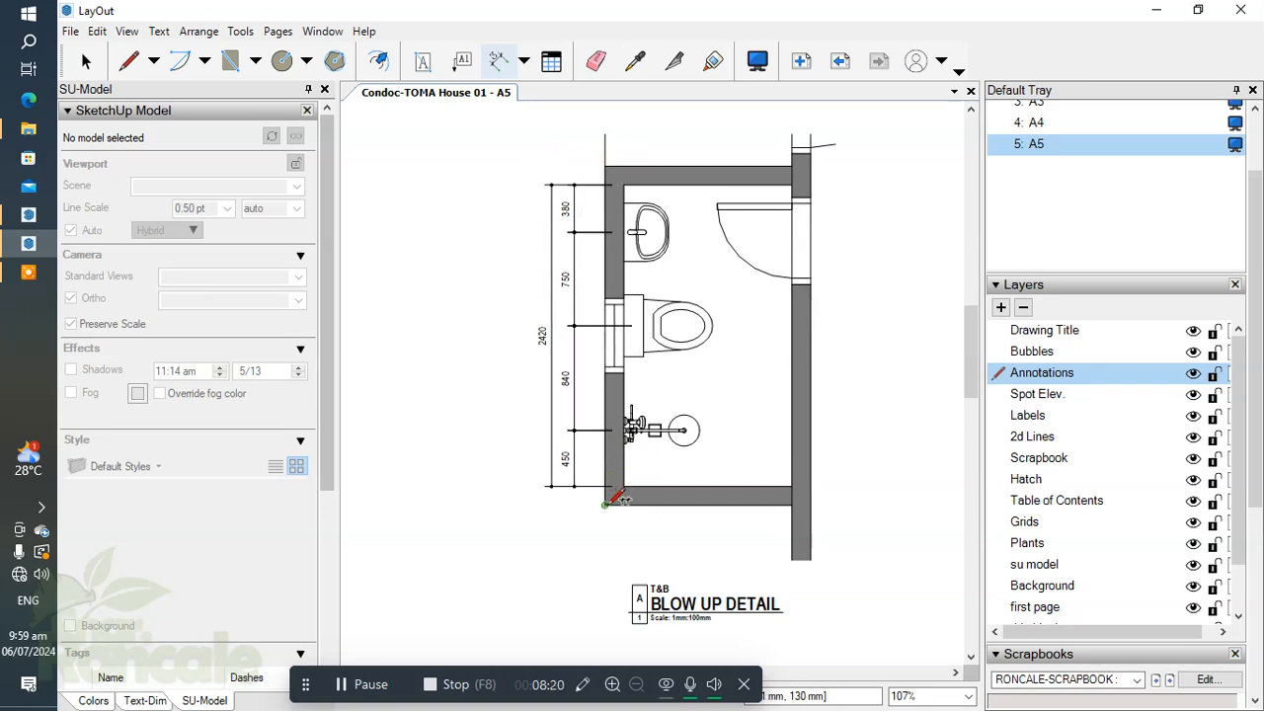
click(605, 165)
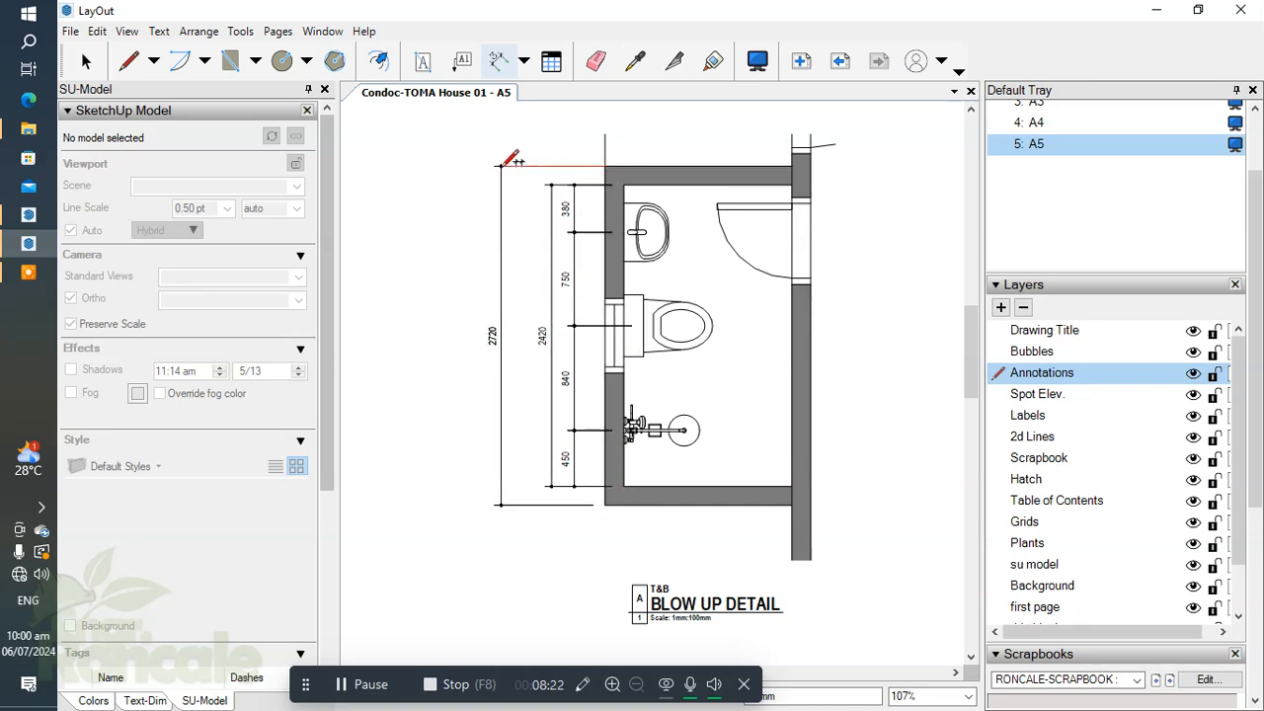
key(Escape)
Dimension the room's inner width between the faces of the left and right walls, placed just above the plan
scroll(622, 277, up, 2)
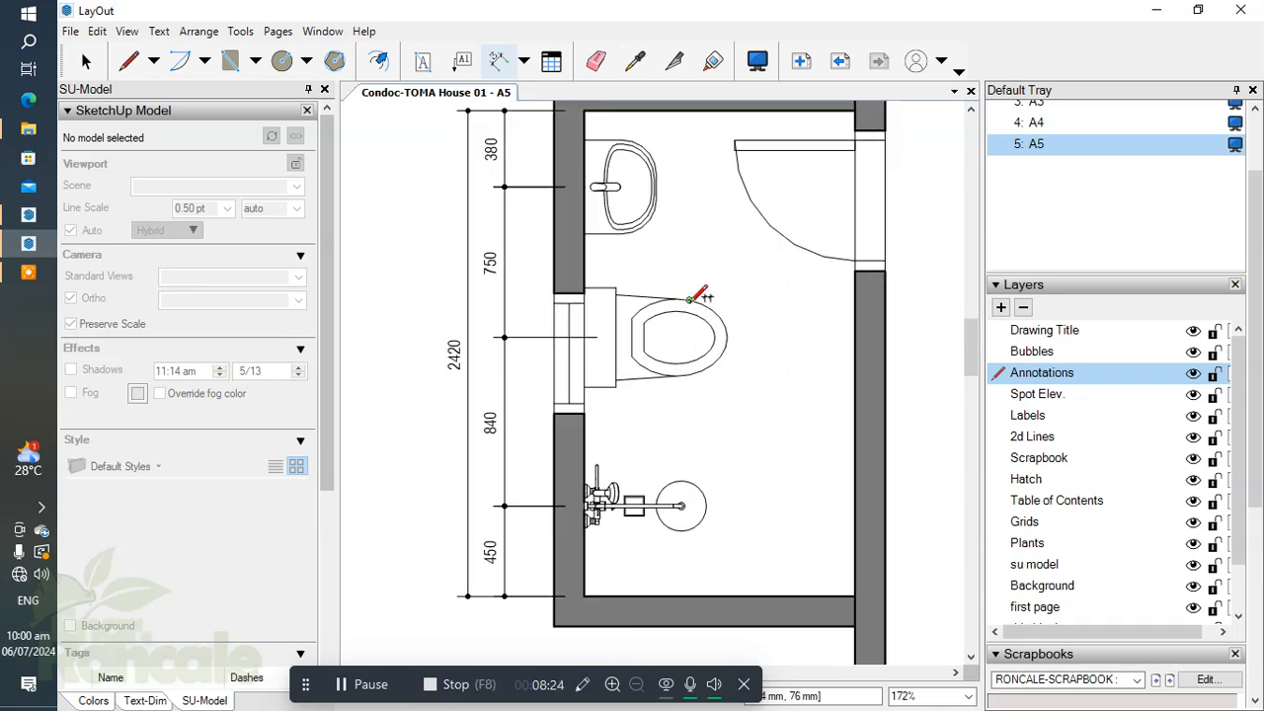
scroll(632, 275, up, 4)
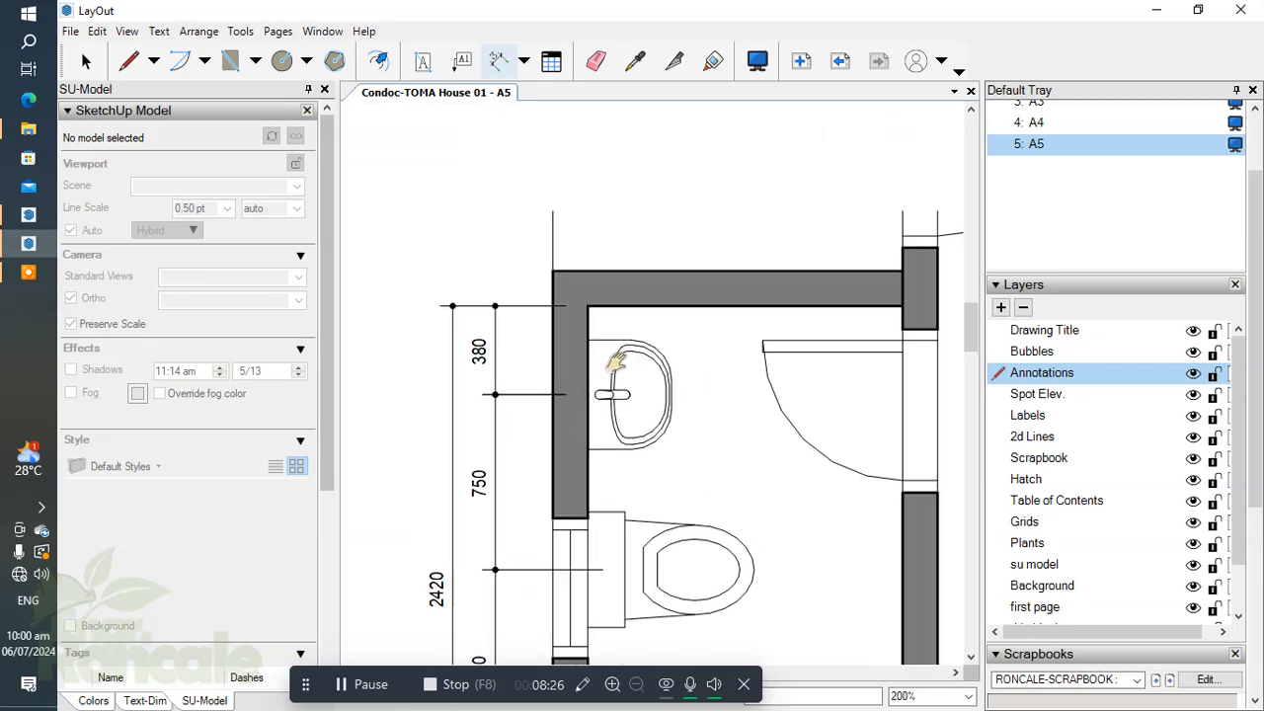
click(582, 310)
scroll(900, 328, down, 1)
middle_drag(903, 329, 676, 339)
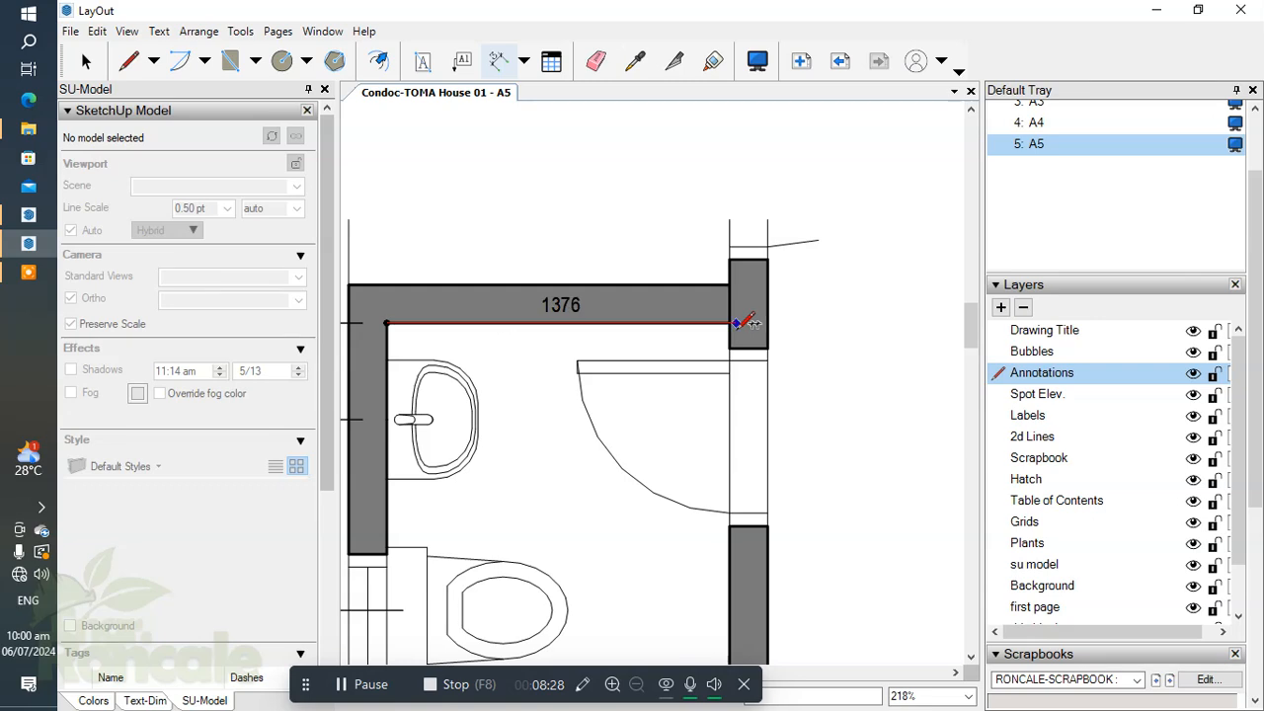
click(731, 322)
scroll(738, 311, down, 3)
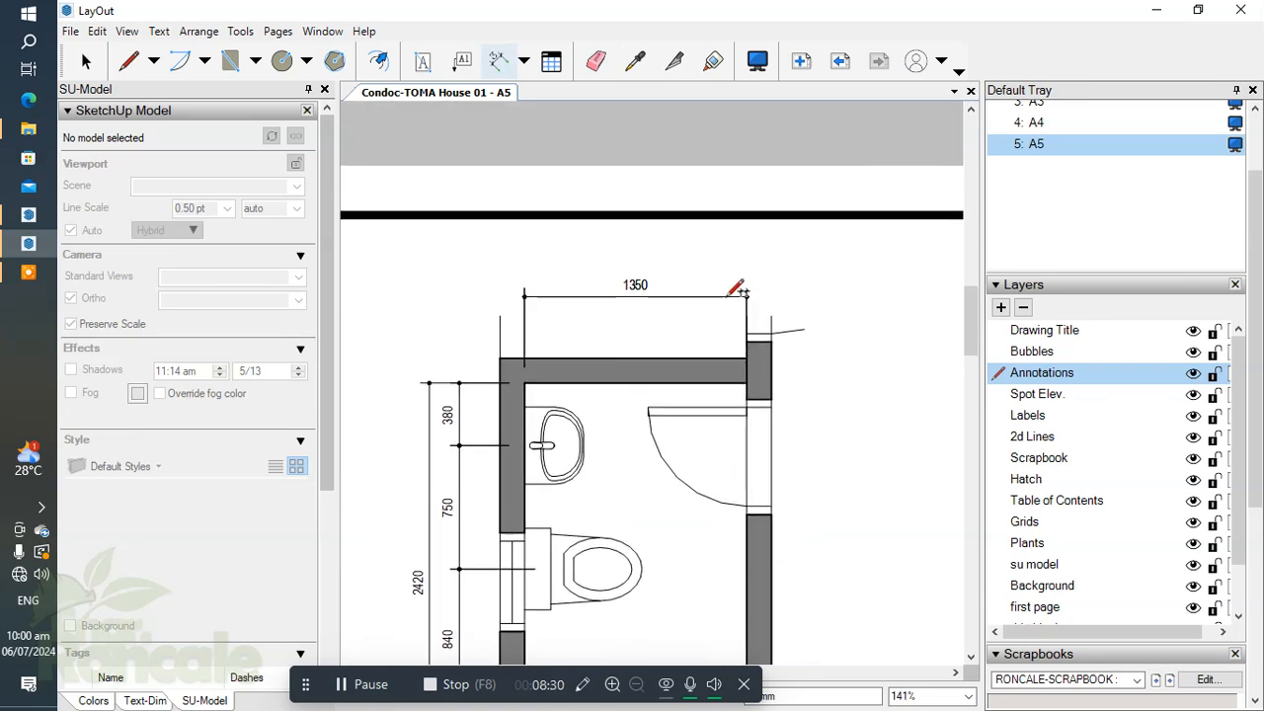
click(705, 326)
scroll(720, 319, down, 3)
Group the toilet and bath plan viewport together with all its dimensions
key(space)
scroll(742, 375, up, 1)
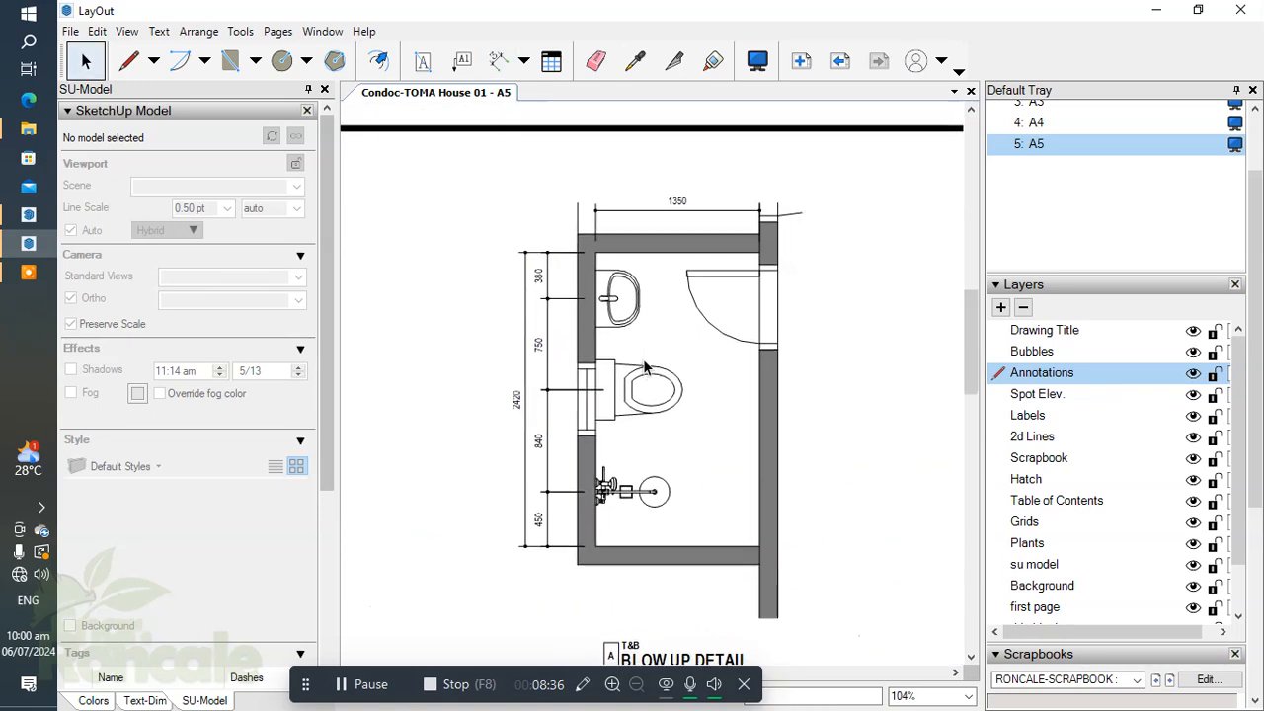
scroll(645, 368, down, 2)
mouse_move(499, 205)
mouse_down()
mouse_move(853, 512)
mouse_move(866, 559)
mouse_up()
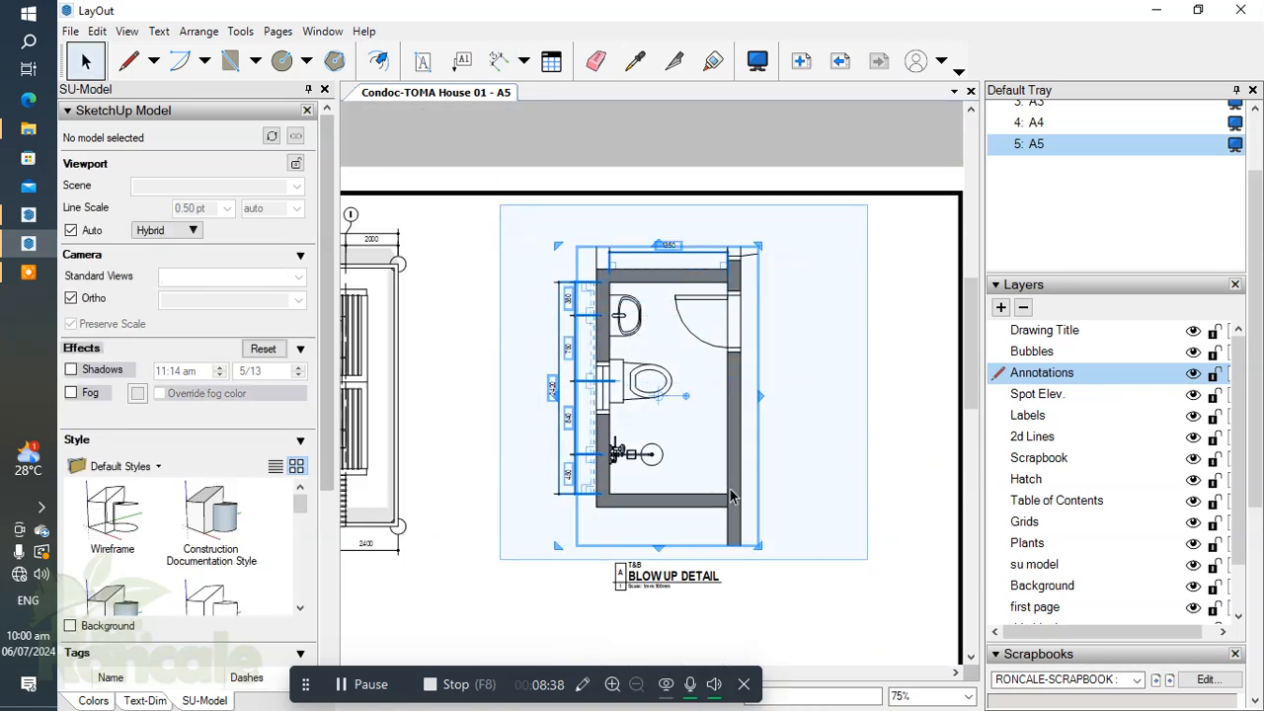
drag(730, 496, 731, 497)
right_click(642, 380)
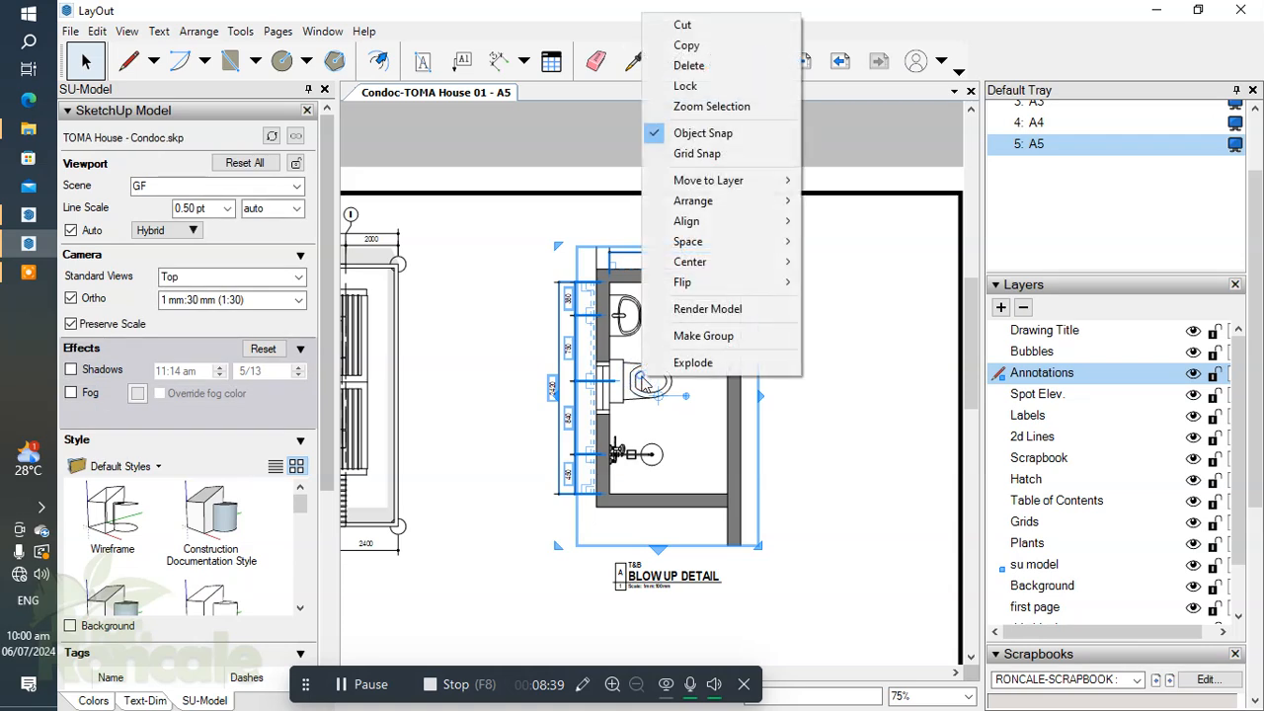
click(708, 336)
Open the toilet and bath group for editing and make Labels the active layer
double_click(627, 393)
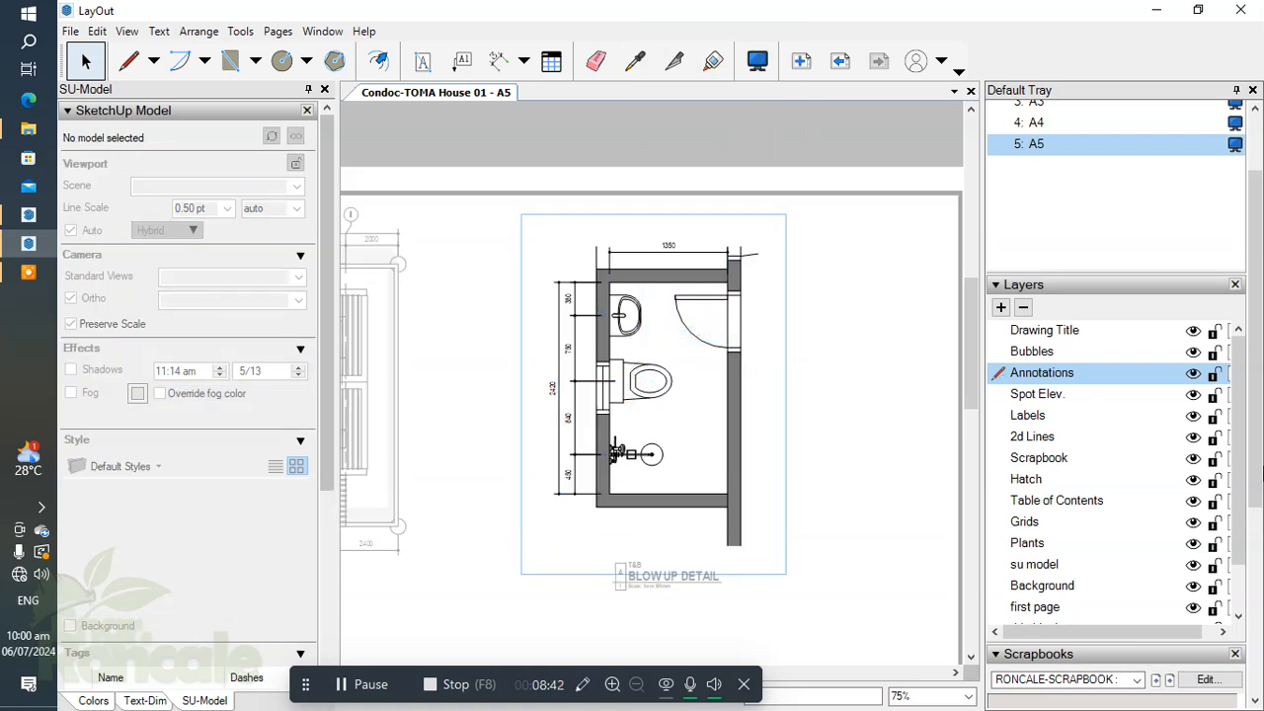
scroll(1044, 314, down, 2)
click(1037, 306)
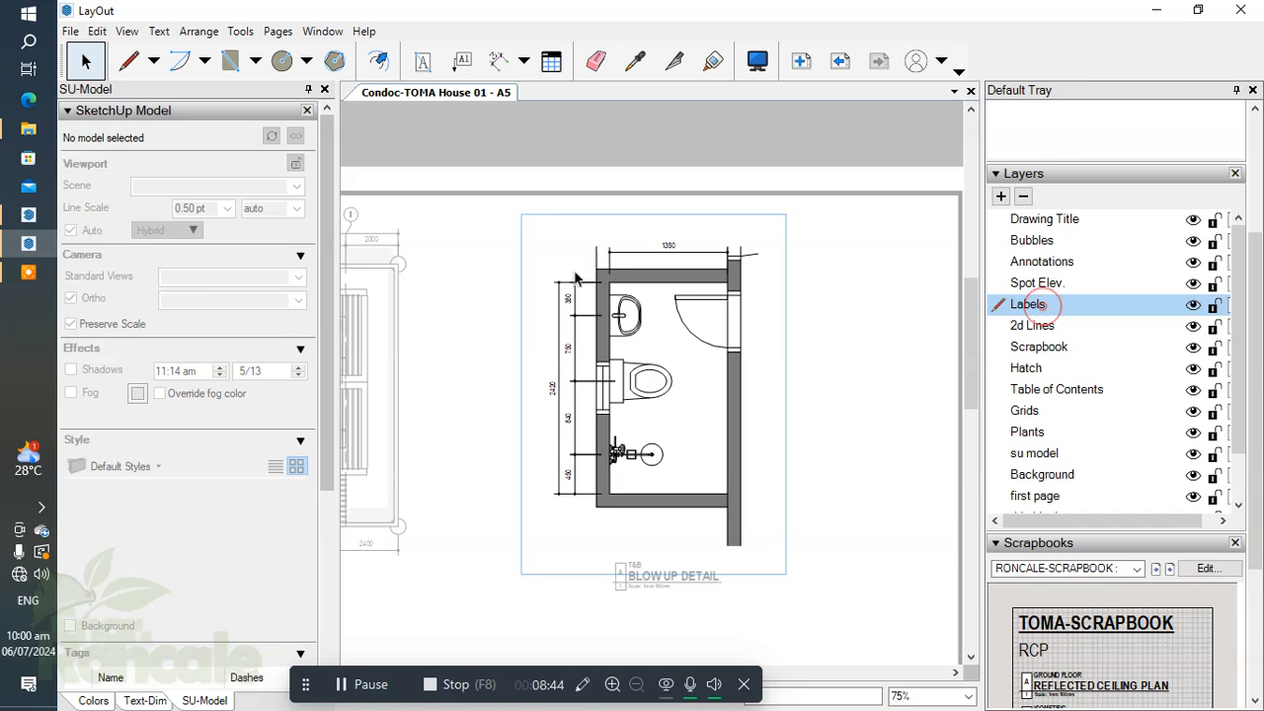
Start the Label tool and pick up the leader text style from the scrapbook's Symbols page
click(465, 65)
scroll(1136, 375, down, 3)
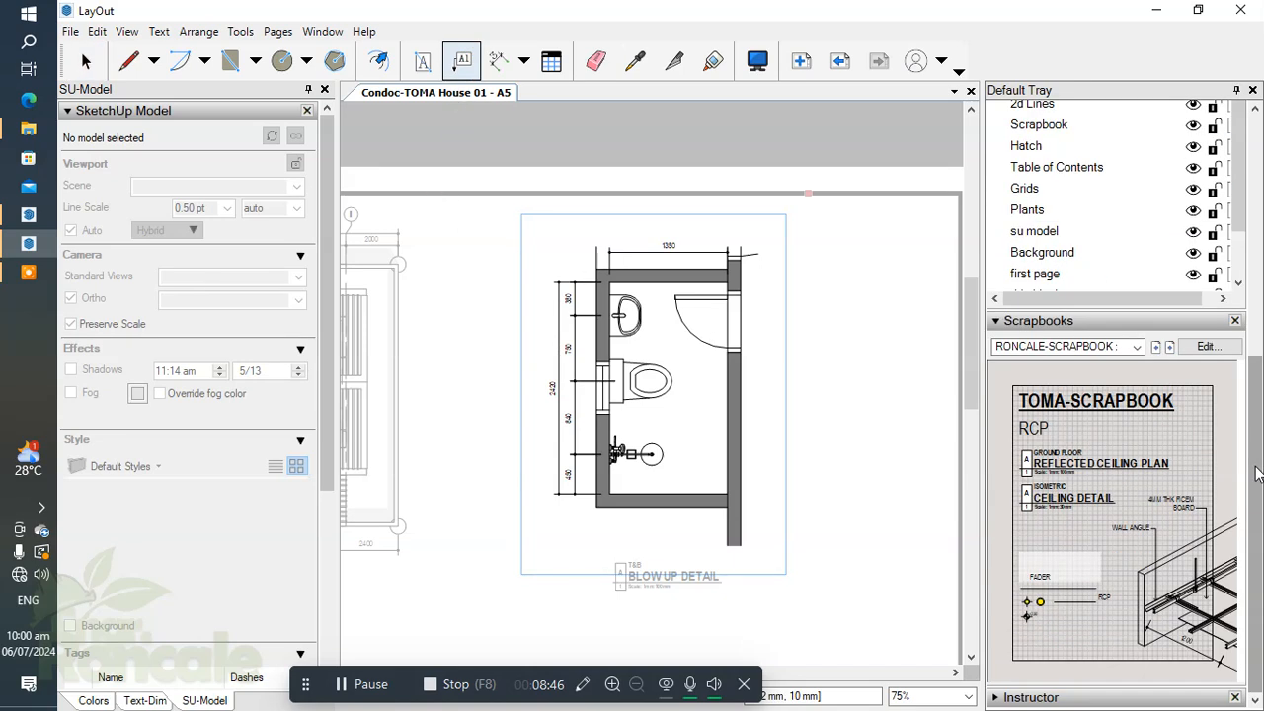
click(1154, 347)
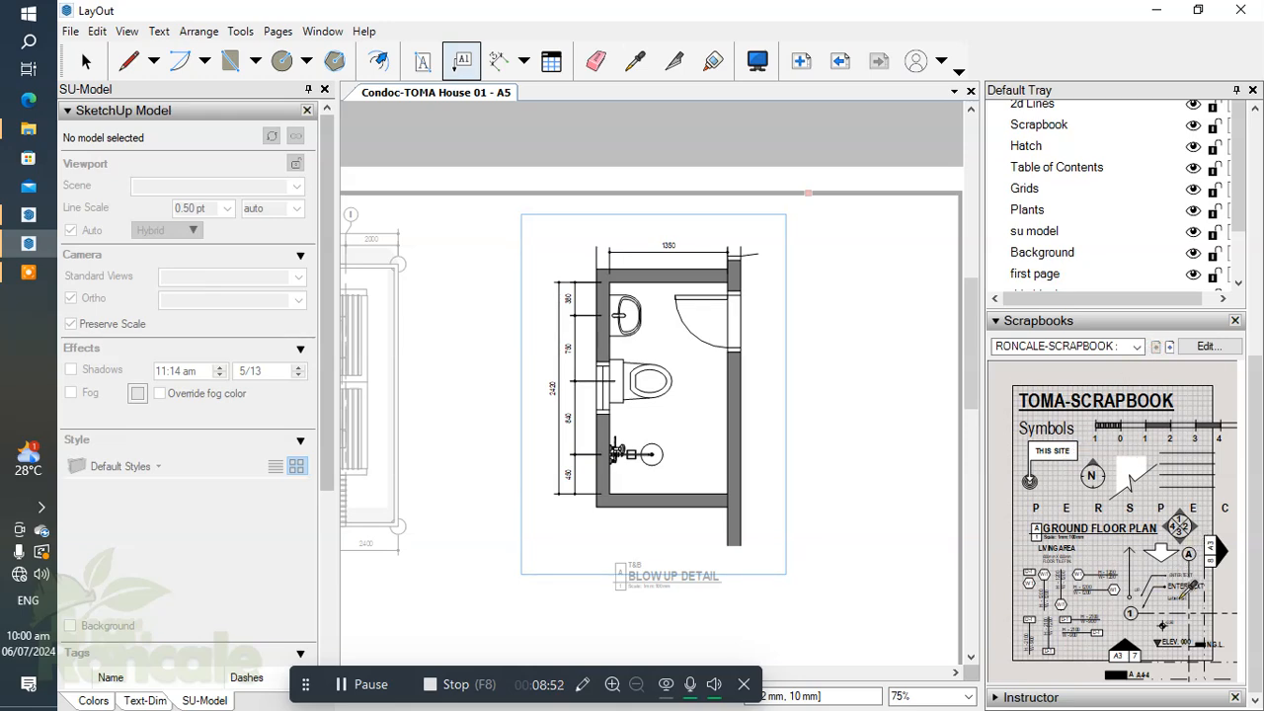
Label the lavatory as LAV. with a leader running from its basin
scroll(640, 306, up, 5)
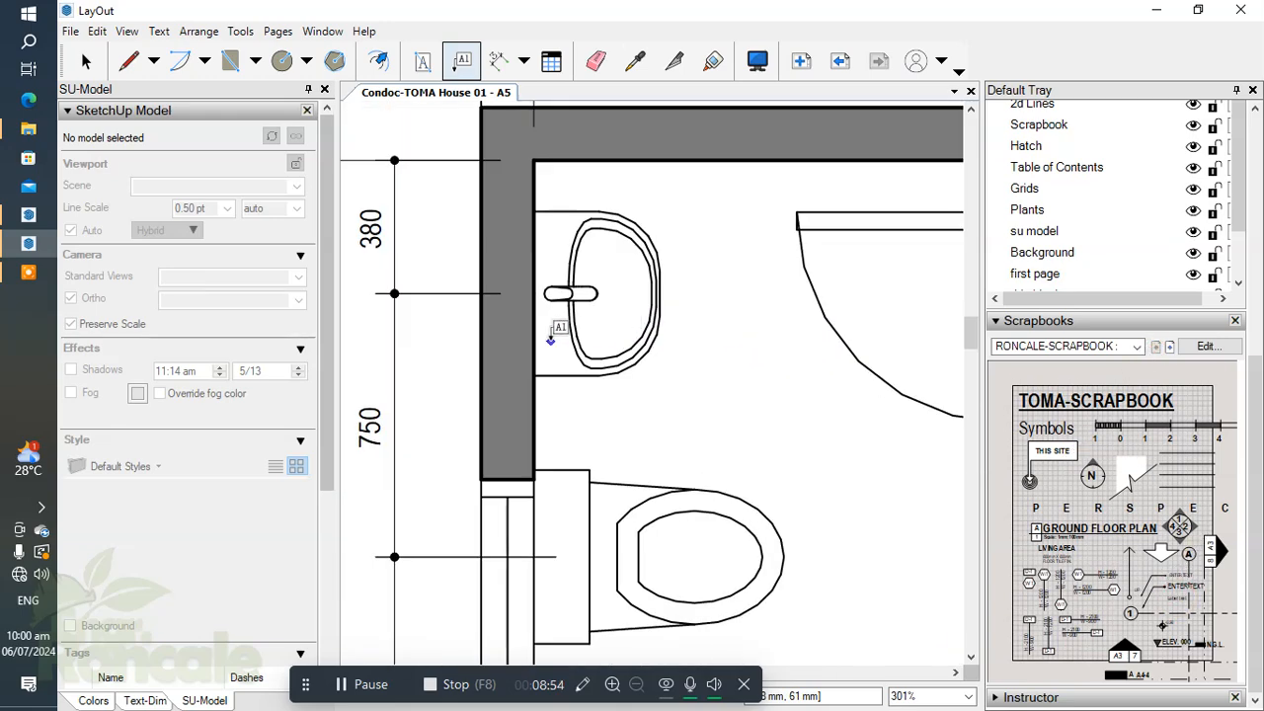
scroll(551, 336, up, 2)
click(608, 308)
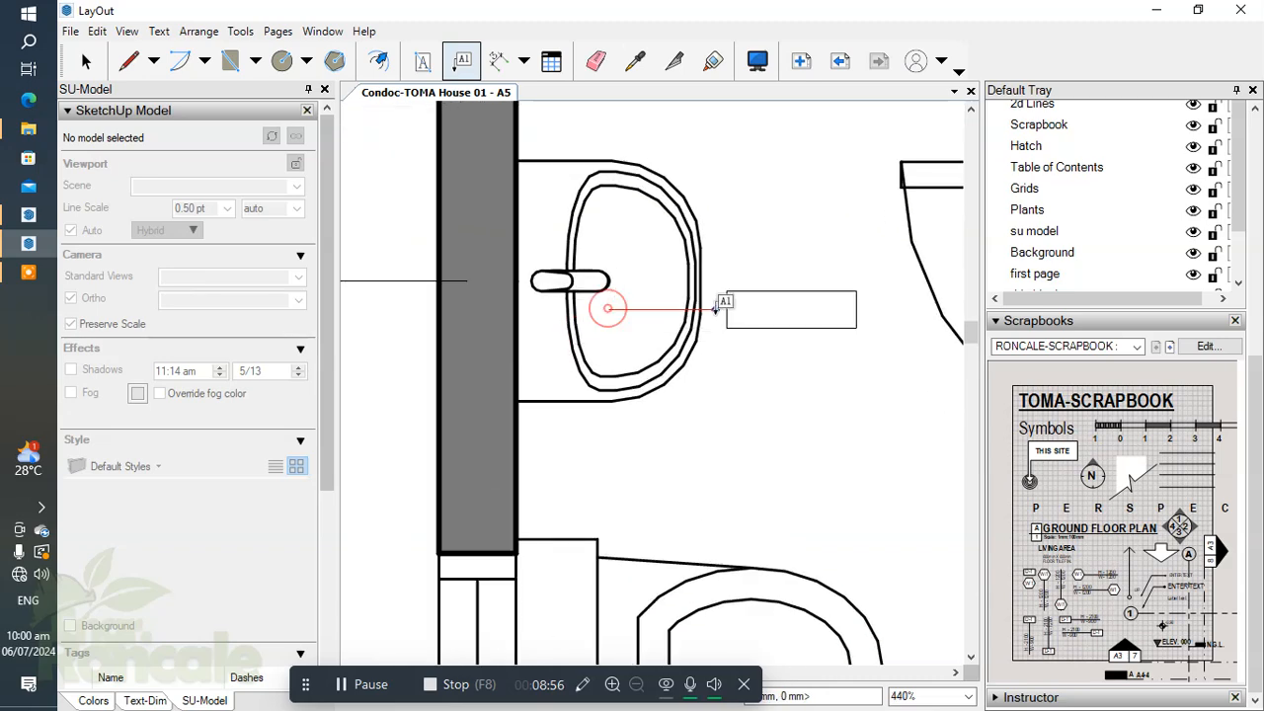
click(711, 311)
scroll(727, 430, down, 2)
middle_drag(725, 433, 682, 349)
click(754, 375)
Label the toilet as WC with a leader and text above the bowl
scroll(725, 429, down, 1)
middle_drag(721, 428, 682, 322)
scroll(671, 372, up, 1)
click(554, 366)
click(589, 273)
click(664, 273)
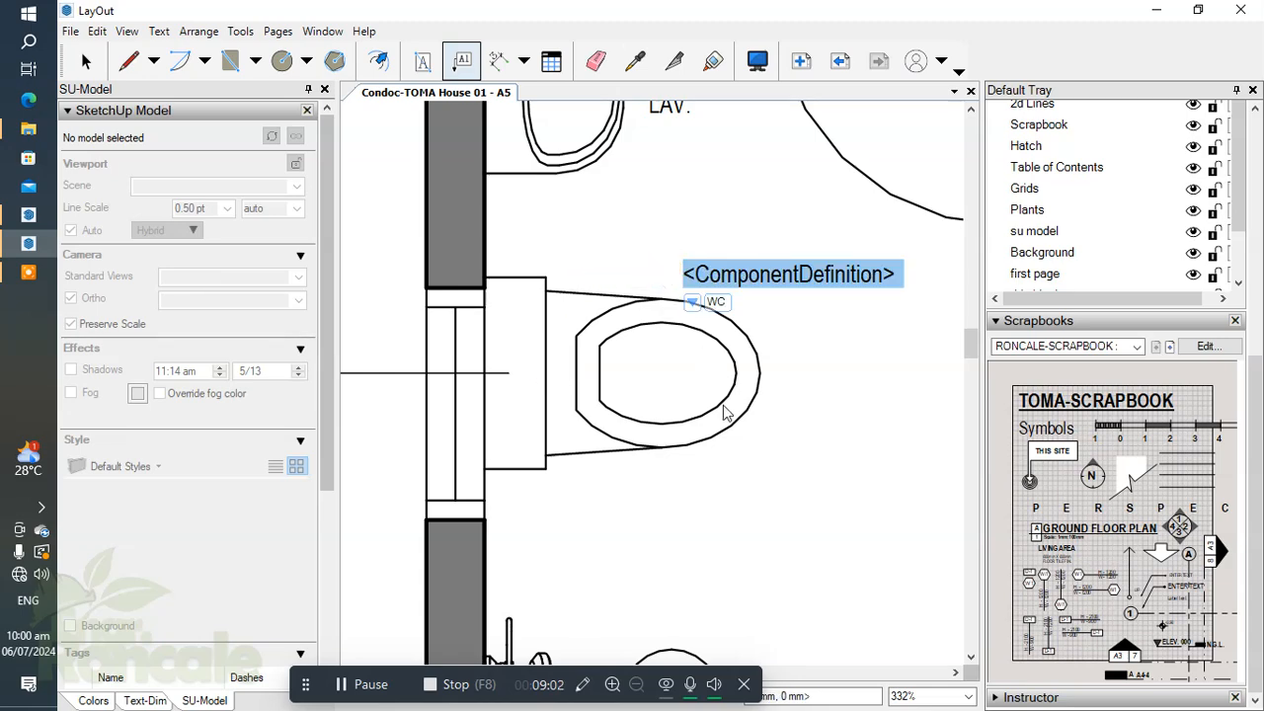
scroll(724, 396, down, 3)
middle_drag(722, 406, 640, 277)
click(685, 362)
Label the shower as SHO. with the text placed just above the round shower head
scroll(659, 418, down, 1)
middle_drag(646, 428, 709, 397)
scroll(655, 432, up, 4)
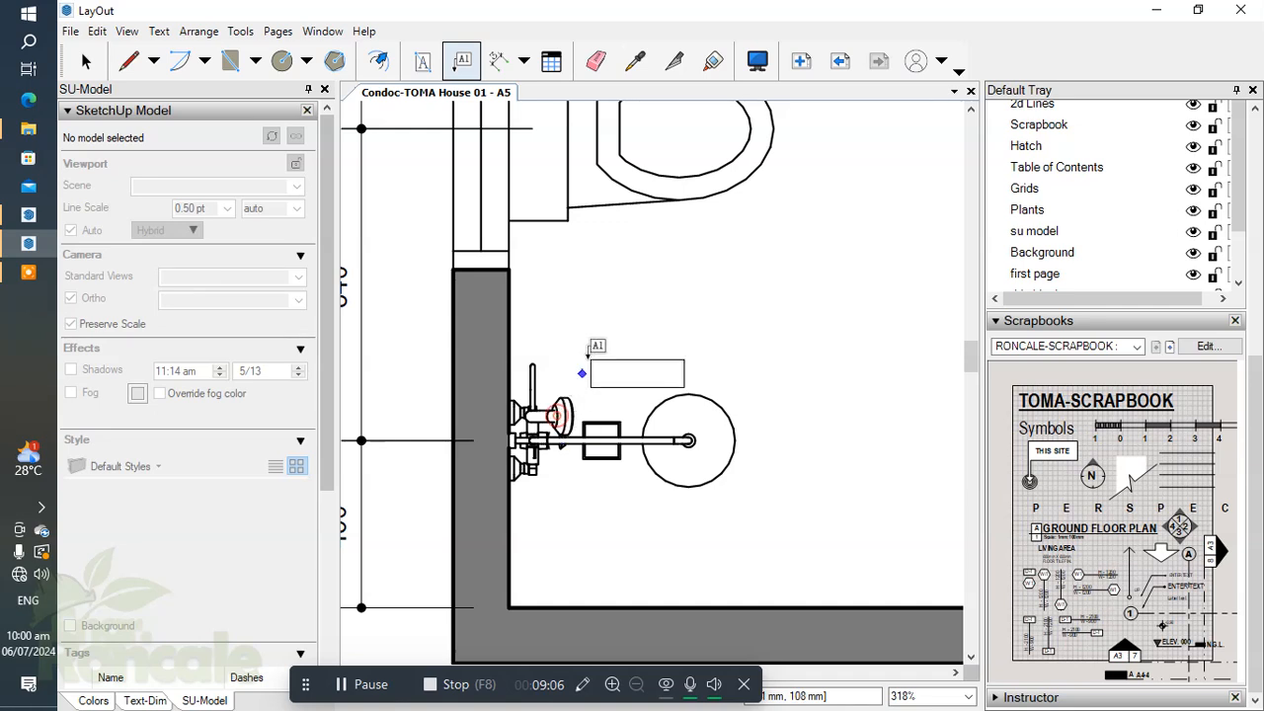
click(652, 364)
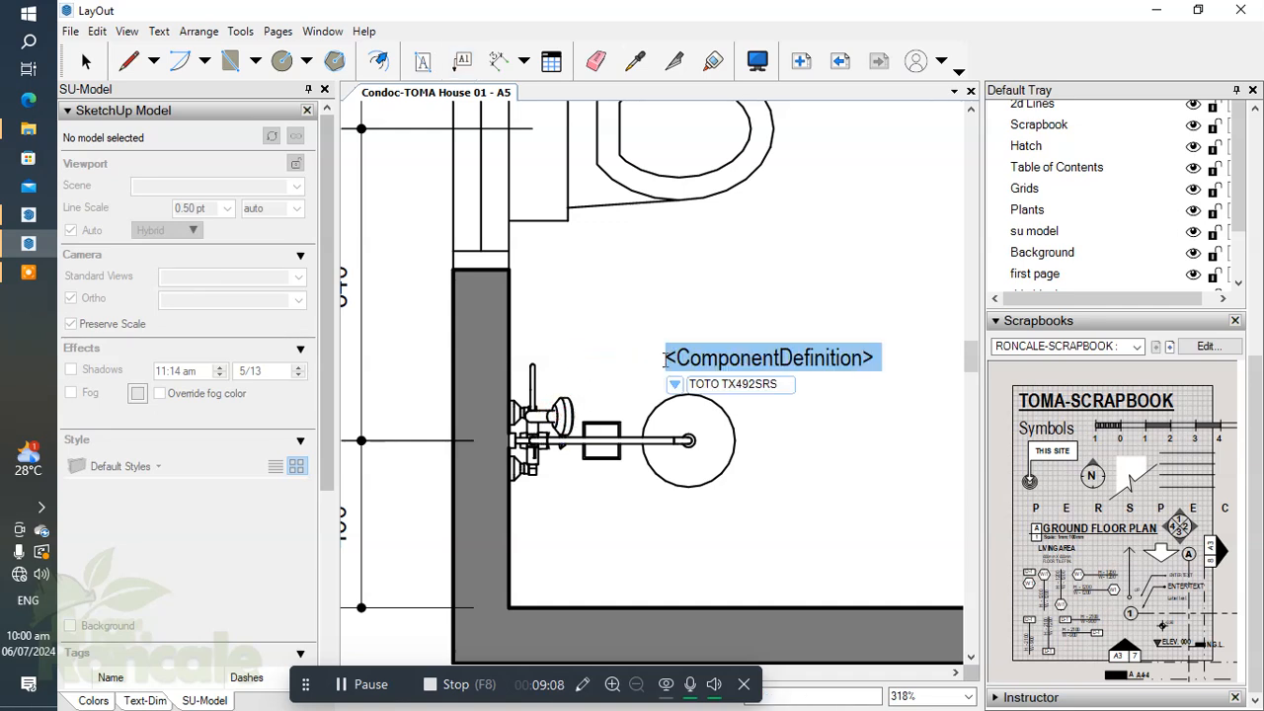
click(715, 305)
key(space)
double_click(748, 359)
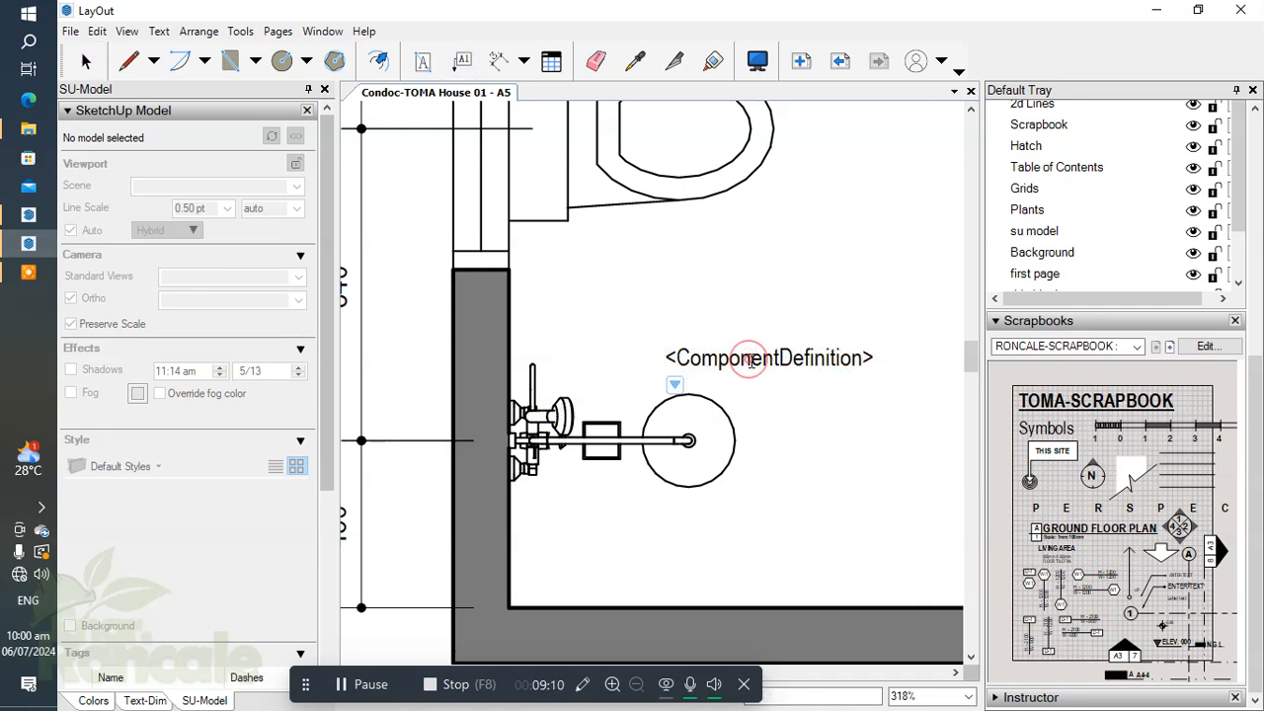
drag(872, 358, 494, 350)
text(SH)
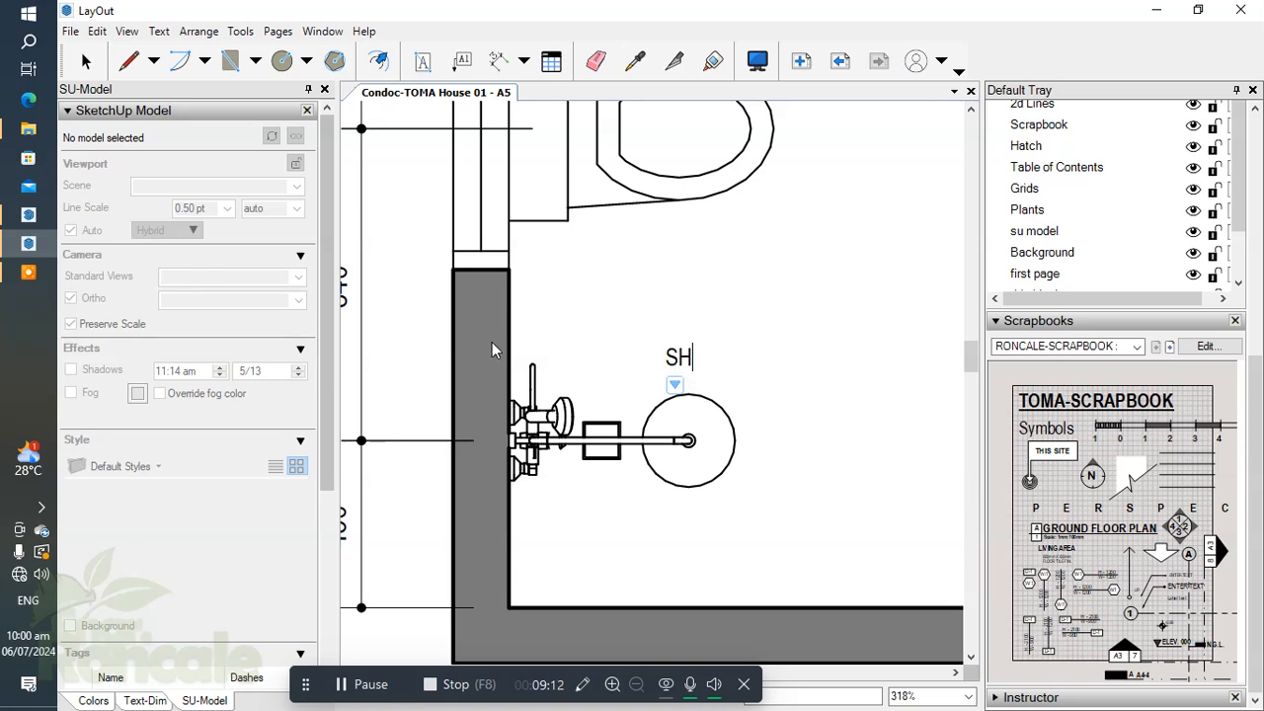
text(O.)
click(761, 287)
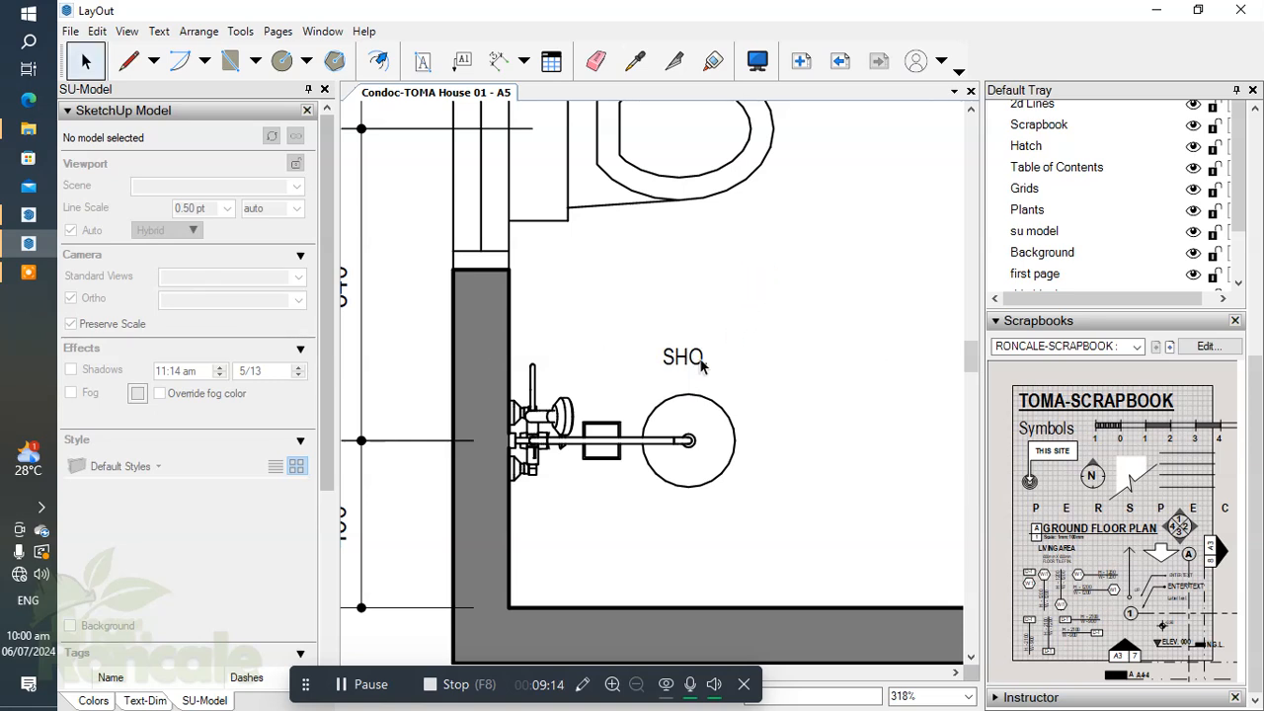
Nudge the SHO. label down closer to the shower head
click(699, 357)
key(Down)
key(Down)
key(Down)
click(769, 295)
Move the WC label down so it sits inside the toilet bowl
scroll(809, 336, down, 1)
middle_drag(837, 365, 831, 553)
scroll(730, 282, up, 2)
click(729, 284)
key(Down)
key(Down)
key(Down)
key(Down)
key(Down)
key(Down)
key(Down)
key(Down)
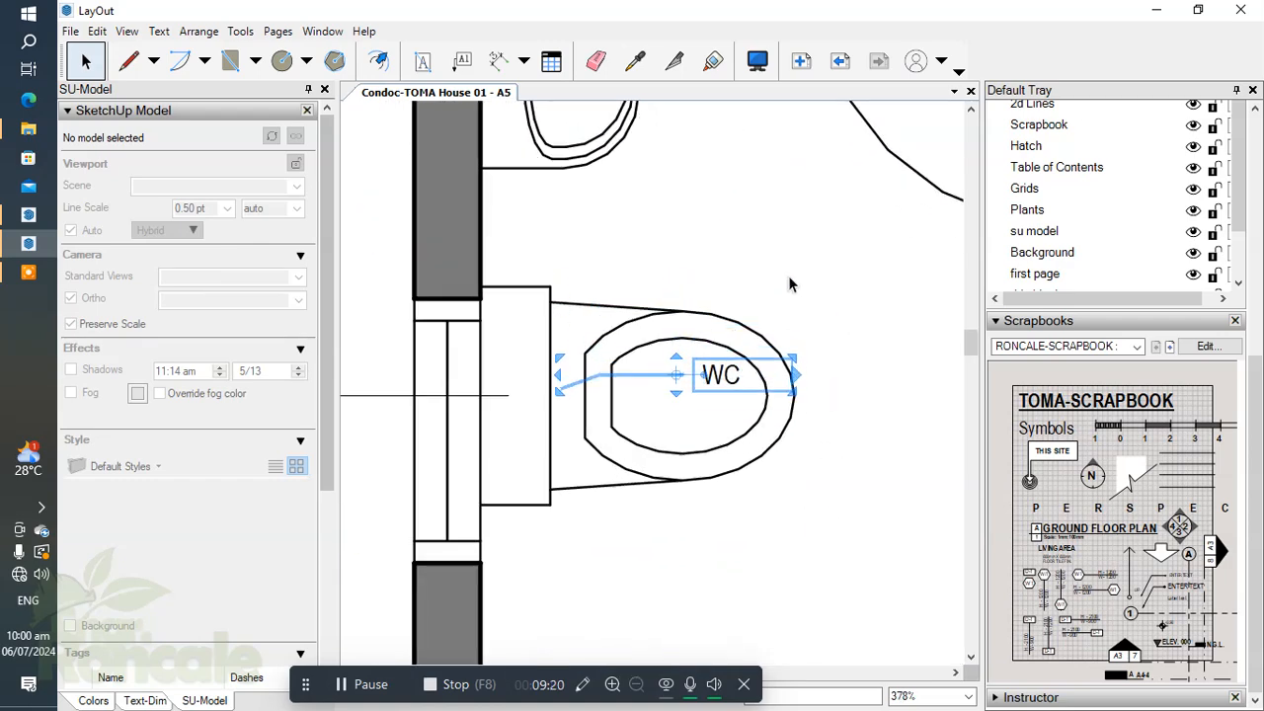
drag(786, 238, 811, 263)
Nudge the LAV. label left so it sits closer to the basin
scroll(760, 235, down, 2)
middle_drag(722, 211, 720, 406)
scroll(697, 314, up, 3)
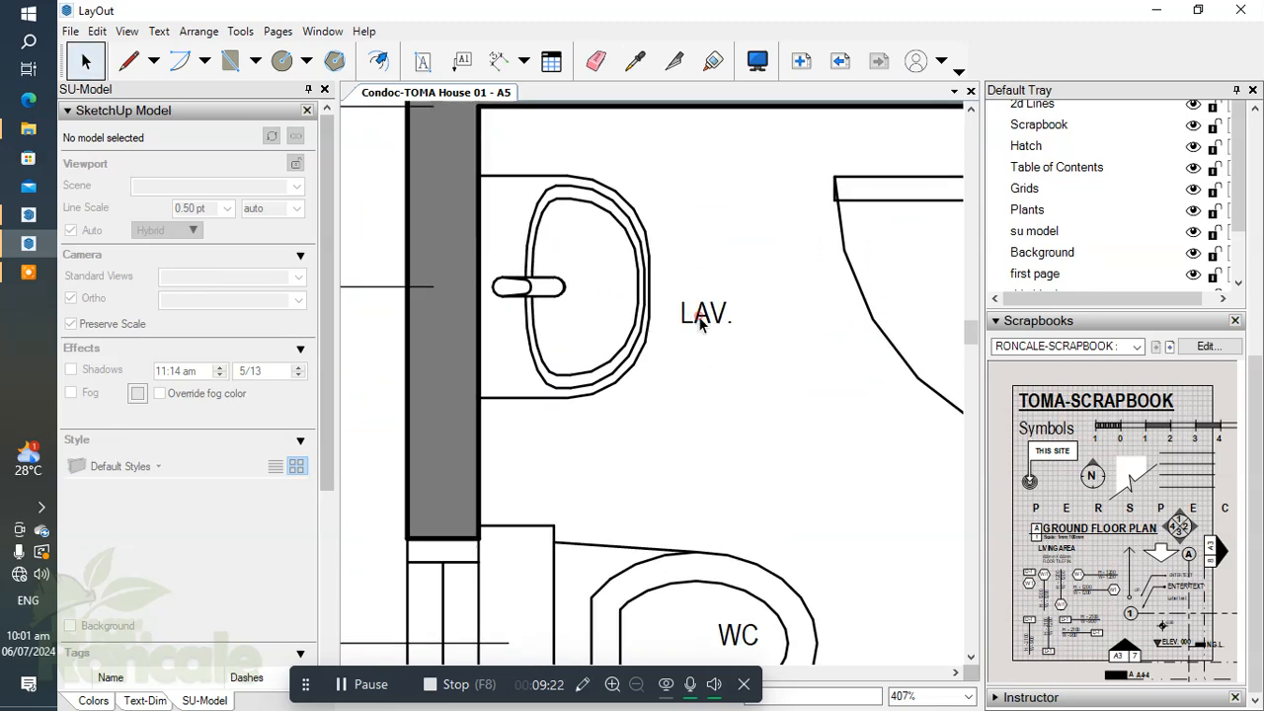
click(698, 314)
key(Left)
key(Left)
key(Left)
drag(722, 237, 762, 267)
Add the scrapbook's D-1 door tag with height and width lines and position it across the bathroom door opening
scroll(689, 361, down, 3)
middle_drag(689, 361, 688, 282)
scroll(688, 282, down, 2)
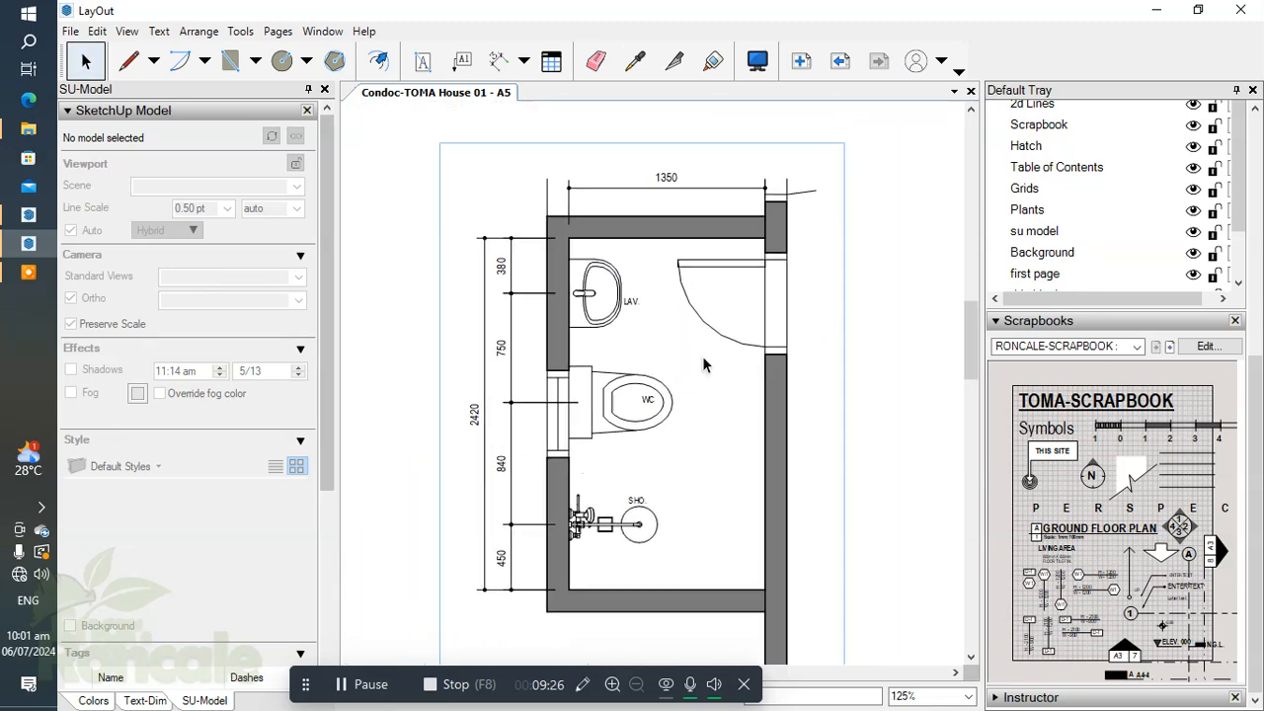
scroll(757, 309, up, 3)
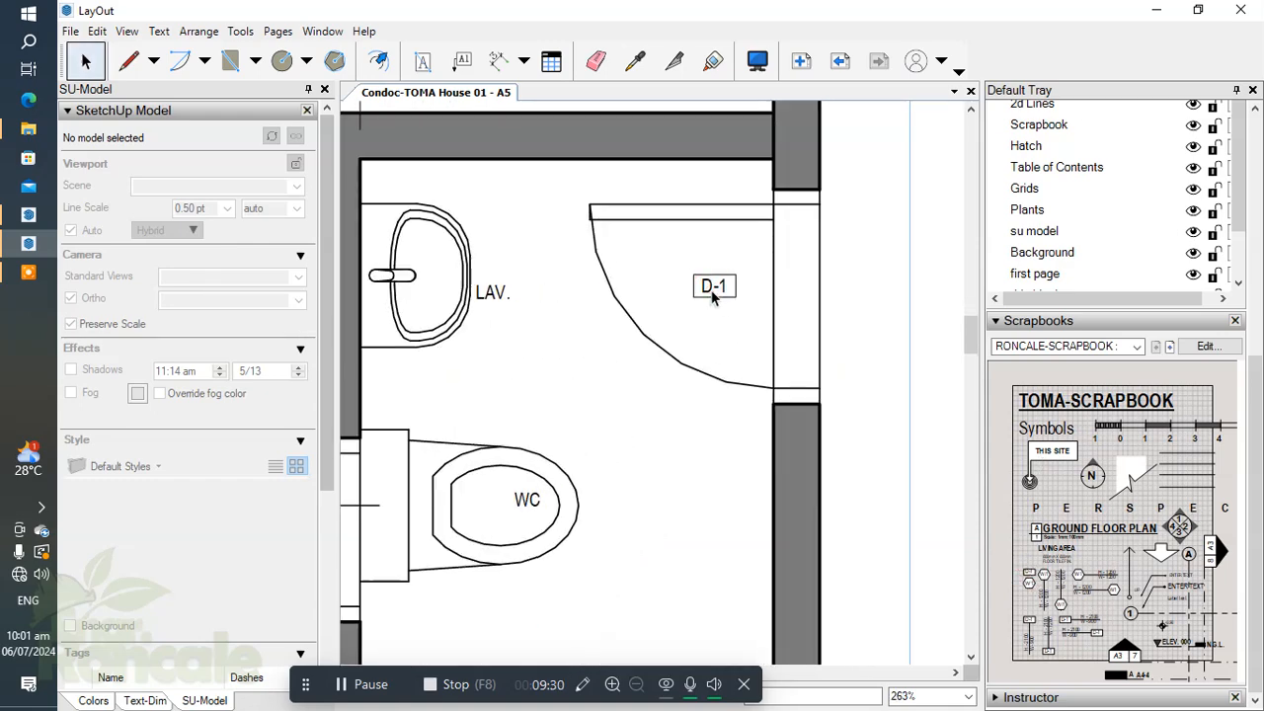
click(712, 291)
scroll(759, 339, up, 2)
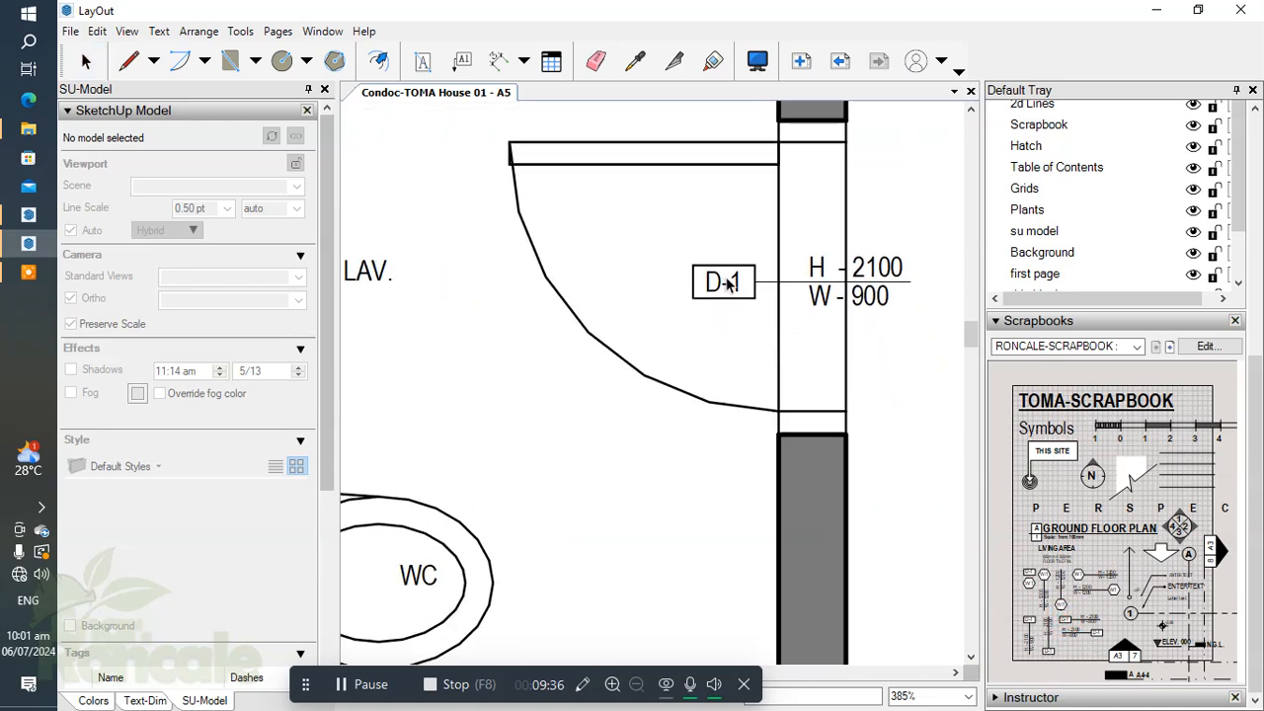
drag(726, 275, 819, 328)
Edit the door tag's boxed mark to read D-3
middle_drag(822, 324, 684, 393)
scroll(758, 333, up, 3)
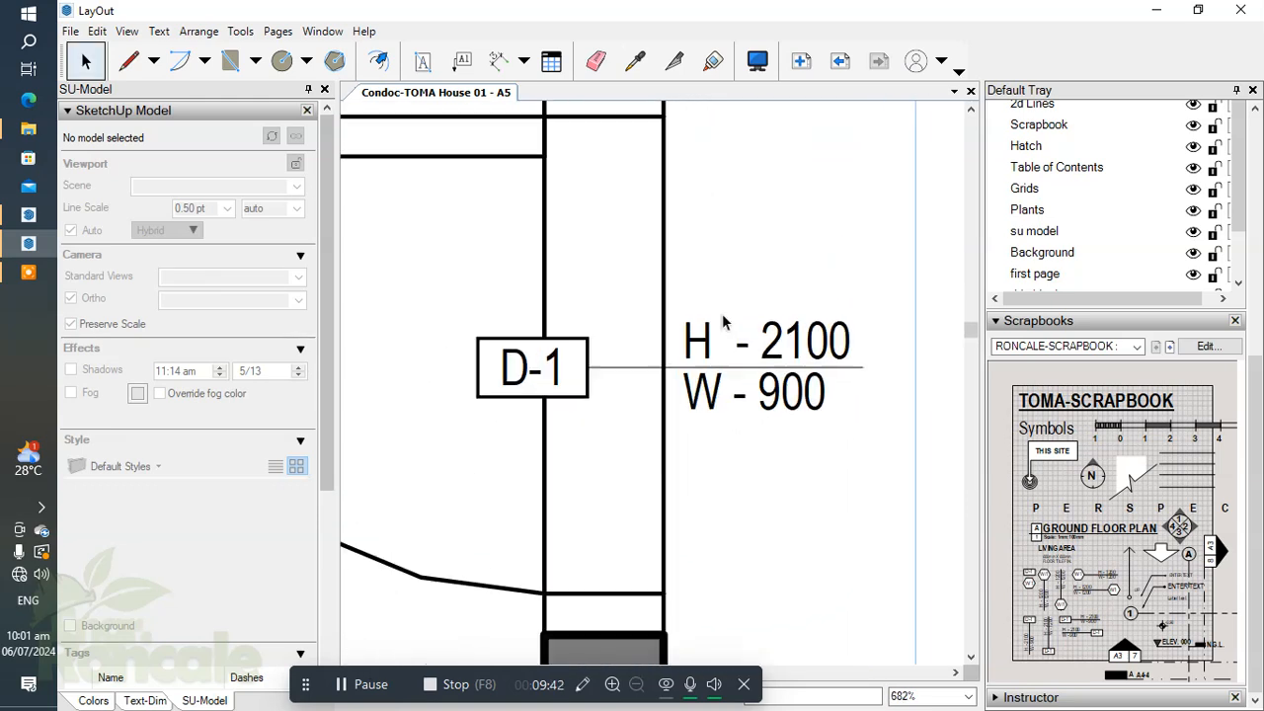
scroll(583, 281, down, 2)
scroll(589, 353, up, 2)
double_click(559, 335)
double_click(559, 332)
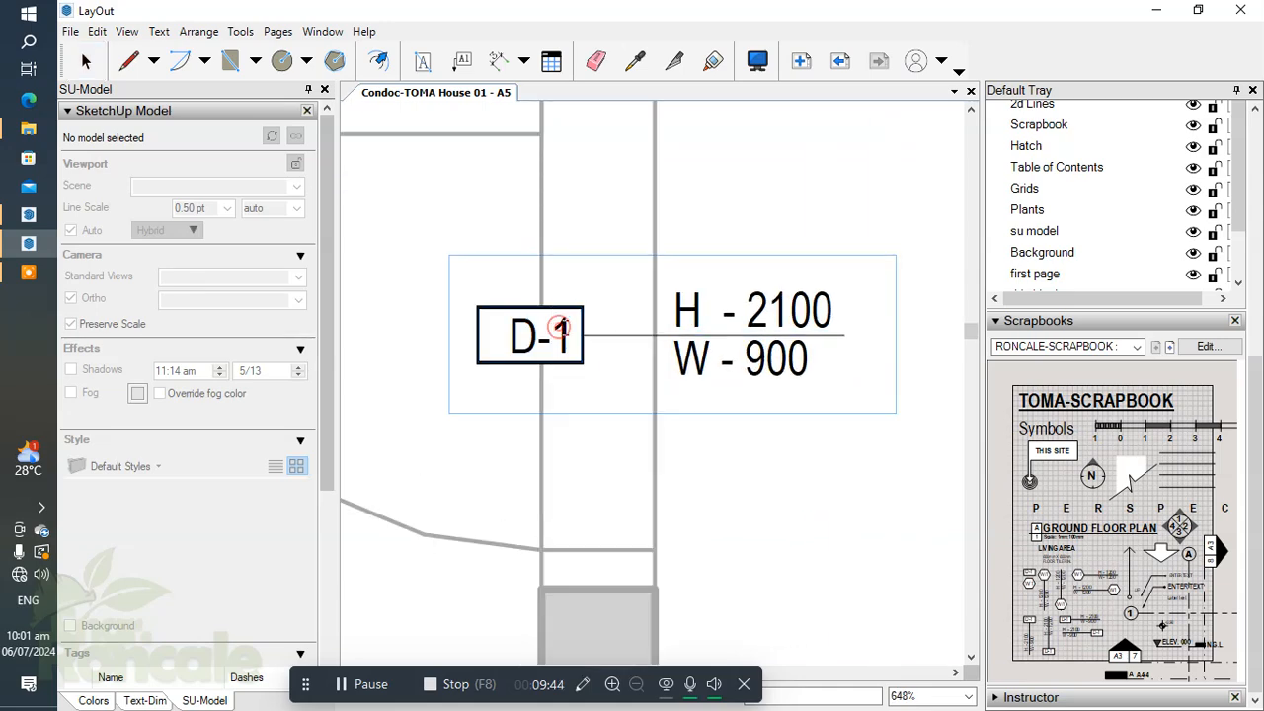
key(BackSpace)
text(3)
click(777, 218)
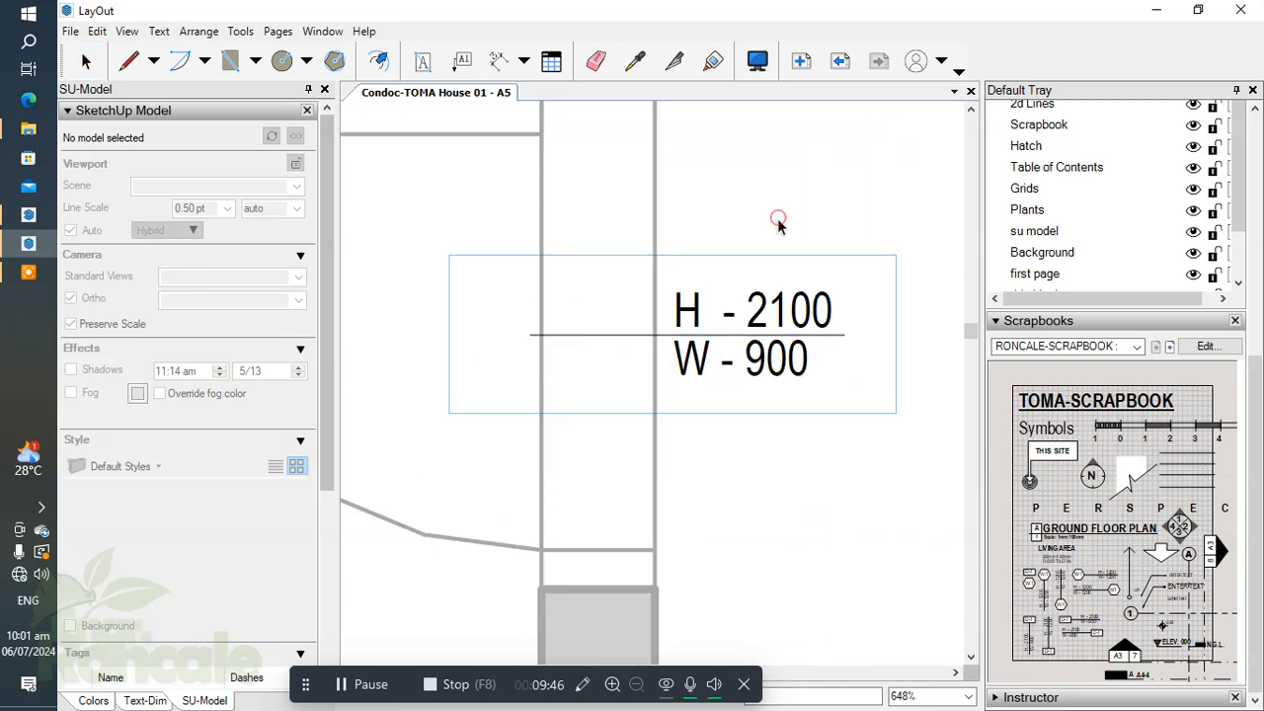
click(777, 218)
Change the width line of the door tag to W - 600 and finish editing the tag
scroll(740, 237, down, 3)
scroll(737, 342, up, 1)
click(738, 340)
double_click(740, 341)
double_click(740, 338)
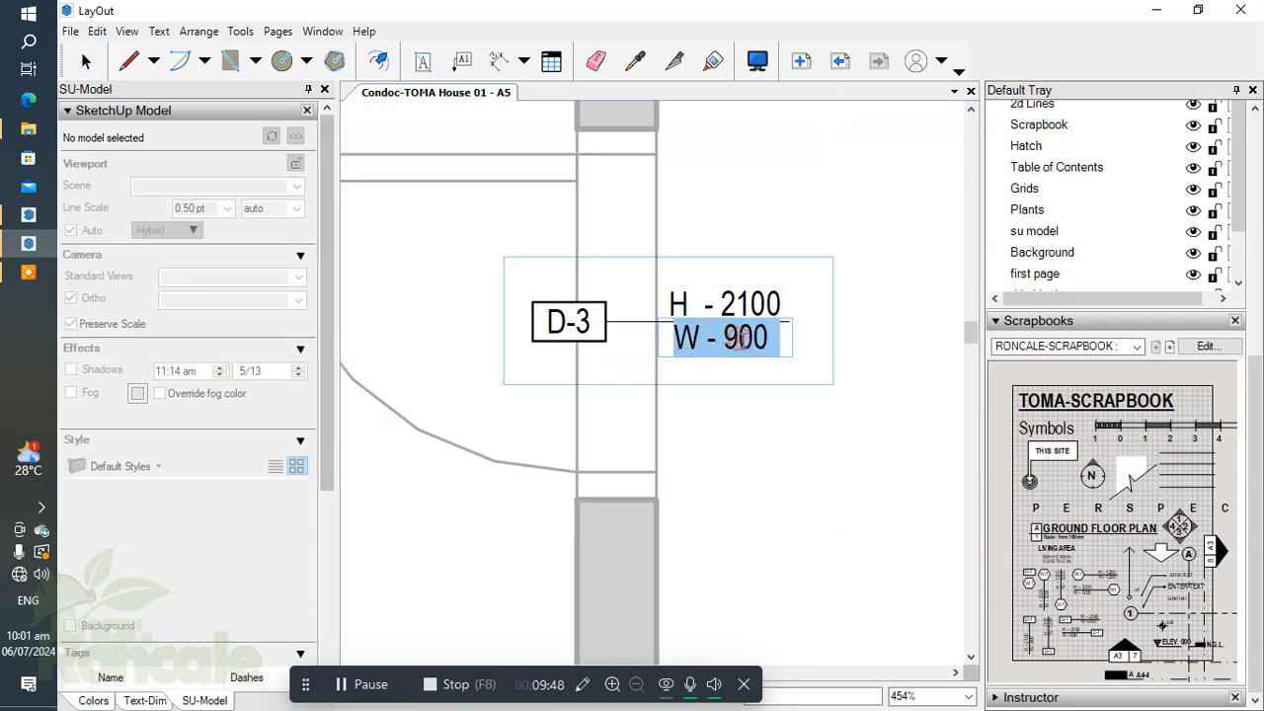
click(740, 337)
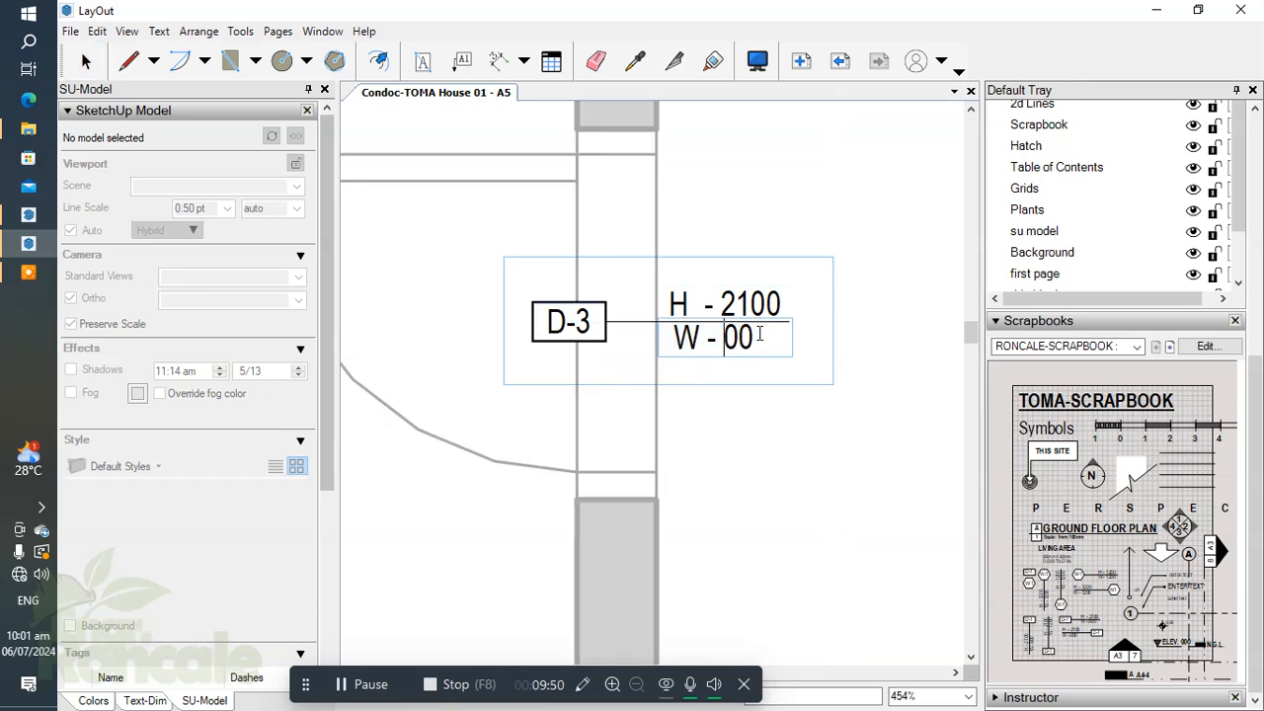
click(856, 215)
click(857, 215)
Place the scrapbook's four-way elevation marker in the open floor between the toilet and the wall below the door
scroll(672, 324, down, 6)
middle_drag(682, 323, 810, 237)
scroll(753, 389, down, 1)
scroll(758, 391, up, 1)
middle_drag(769, 401, 764, 367)
click(1179, 539)
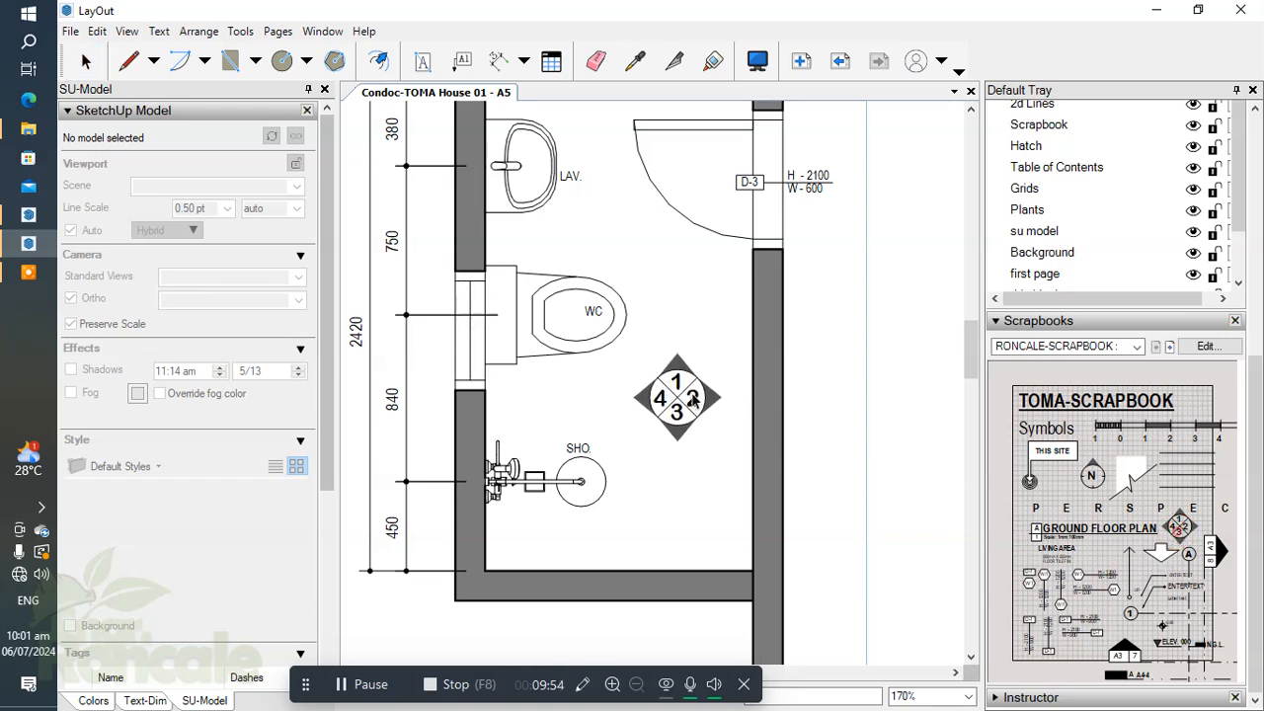
scroll(682, 399, up, 2)
middle_drag(686, 368, 699, 440)
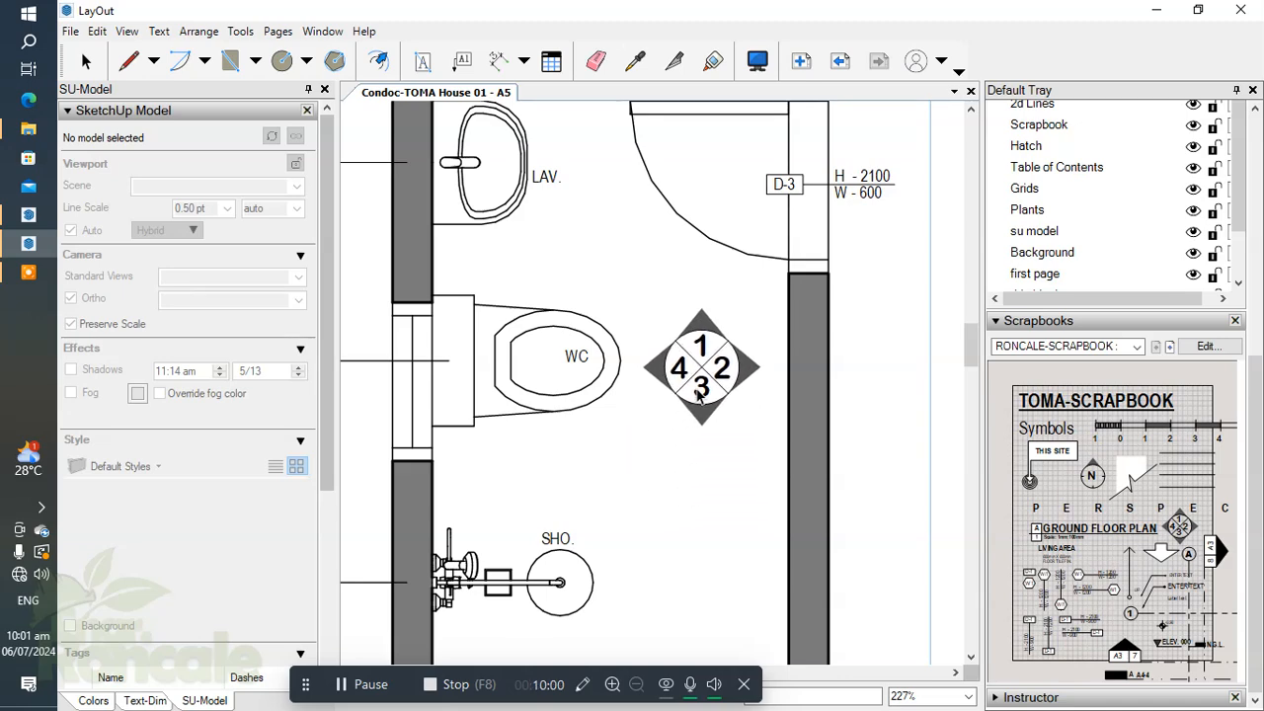
click(697, 389)
scroll(691, 395, down, 3)
scroll(673, 430, up, 6)
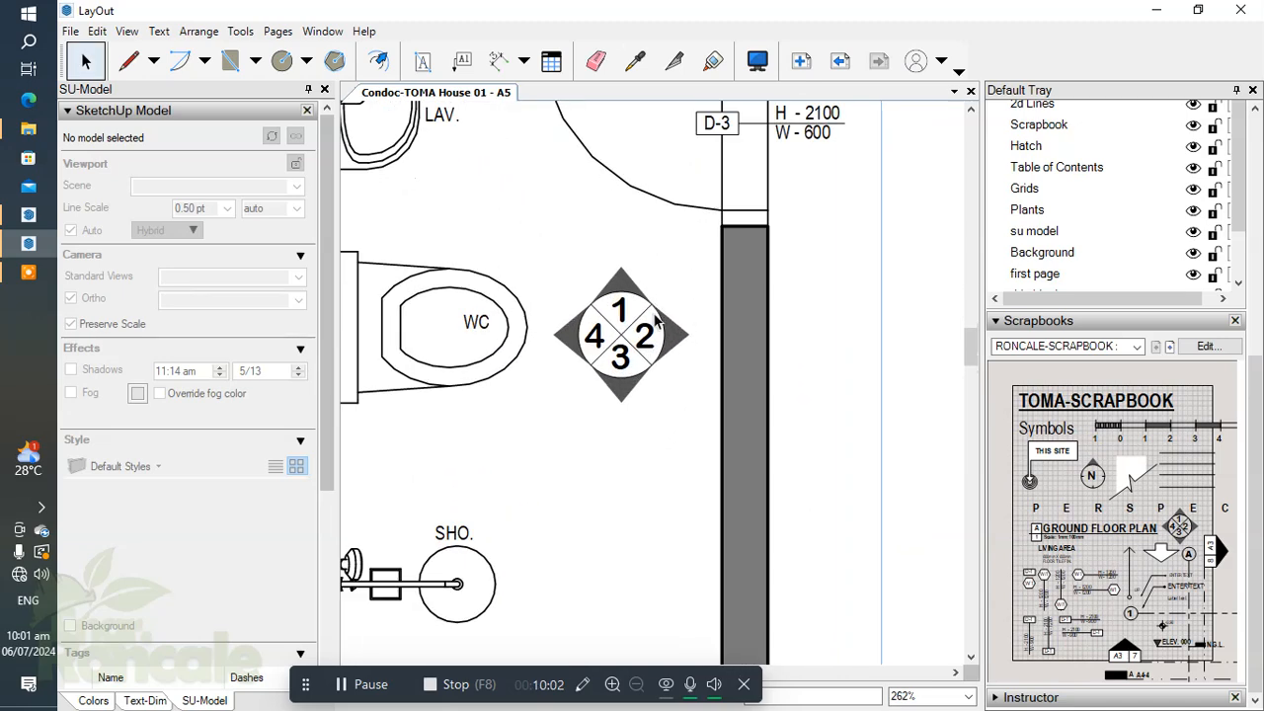
scroll(614, 400, down, 3)
scroll(632, 380, up, 5)
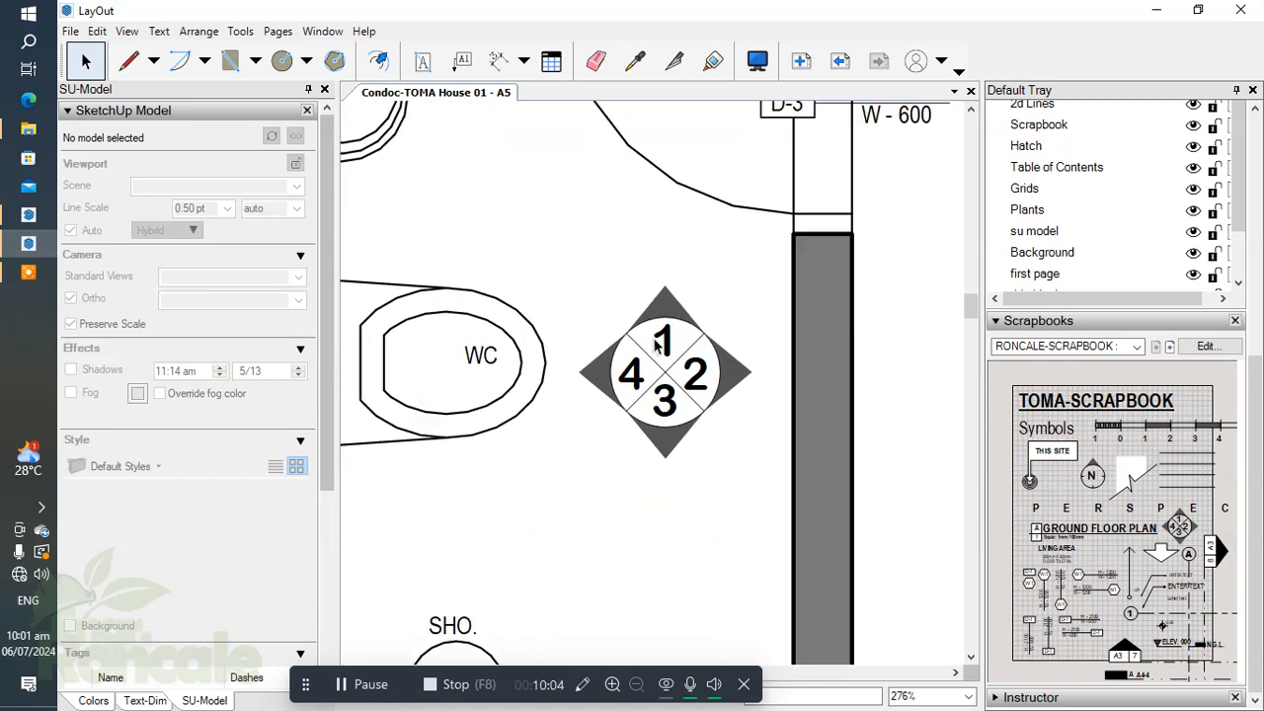
Select the four numbers inside the elevation marker and set their font to Arial Narrow
double_click(632, 375)
double_click(633, 375)
click(633, 374)
click(731, 371)
click(683, 330)
shift+click(637, 407)
shift+click(736, 403)
shift+click(685, 454)
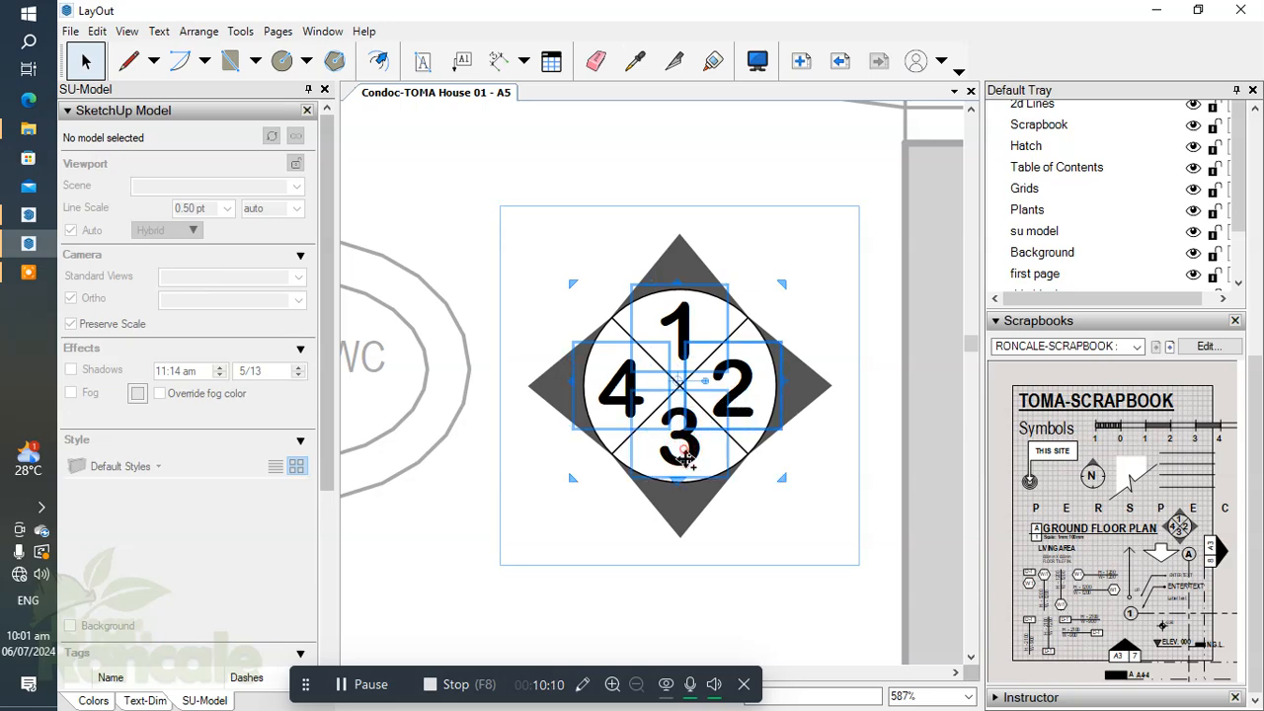
click(144, 700)
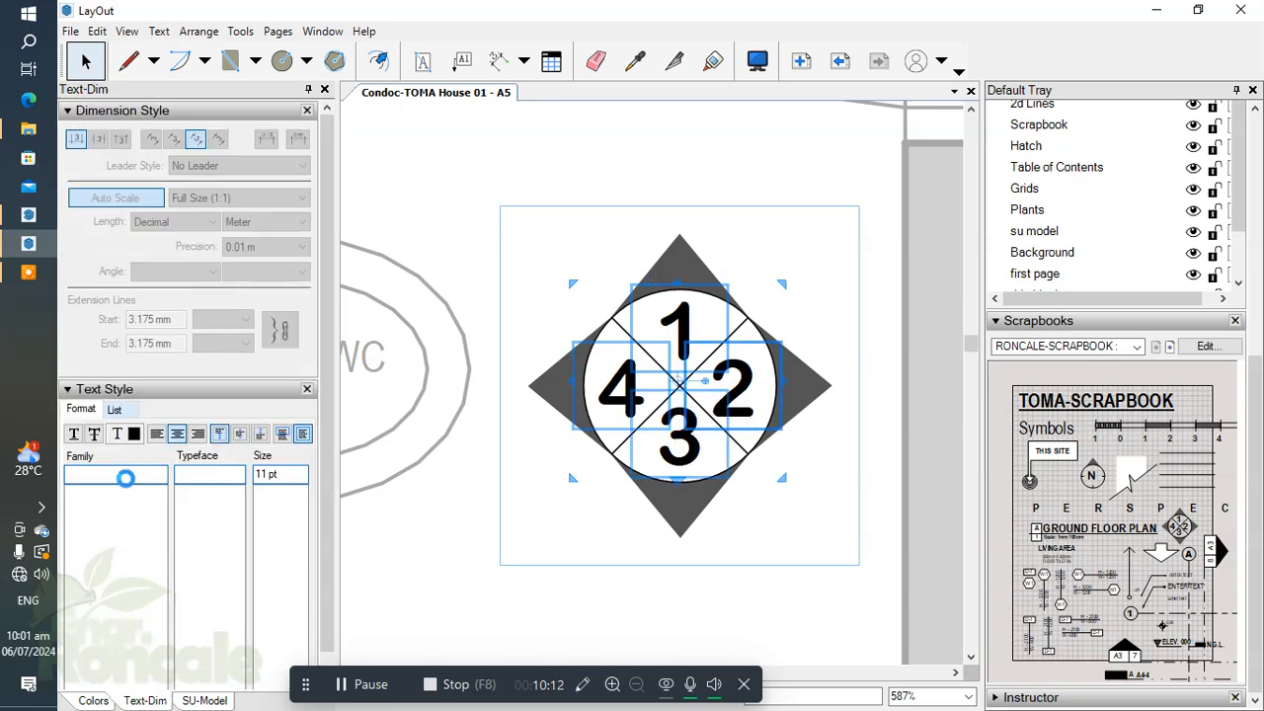
text(ARIAL NA)
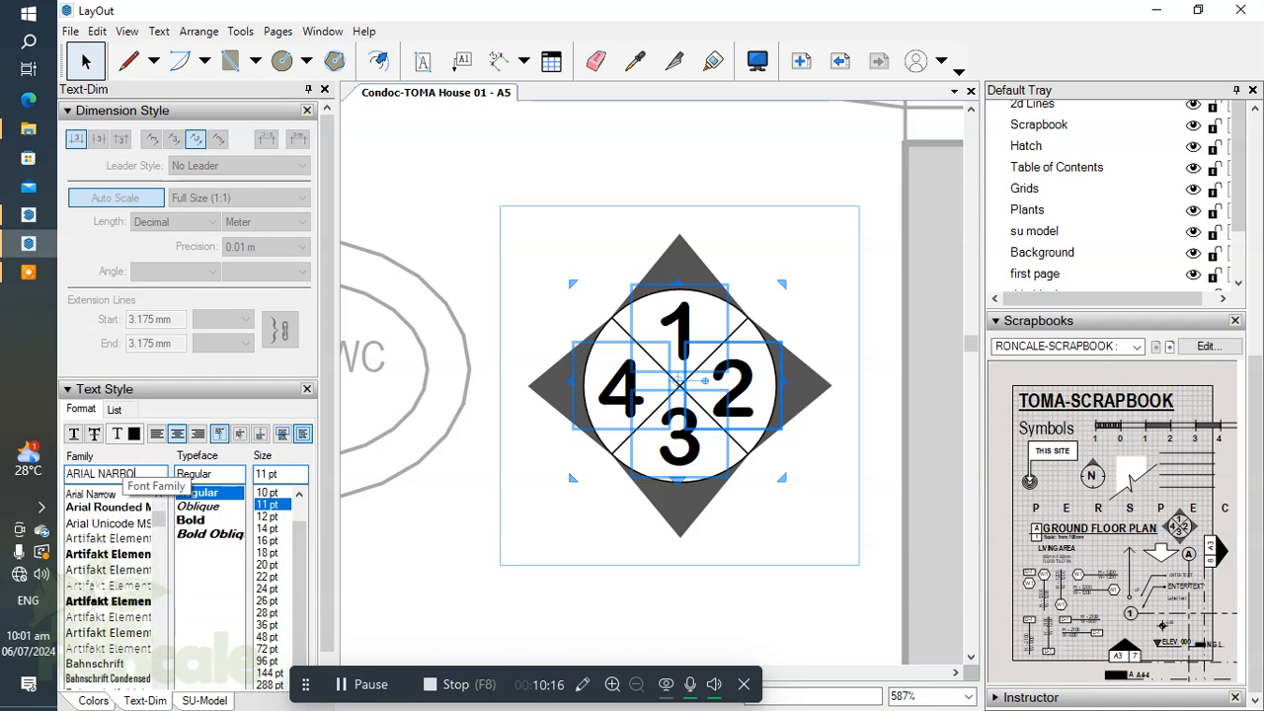
text(RRO)
key(Return)
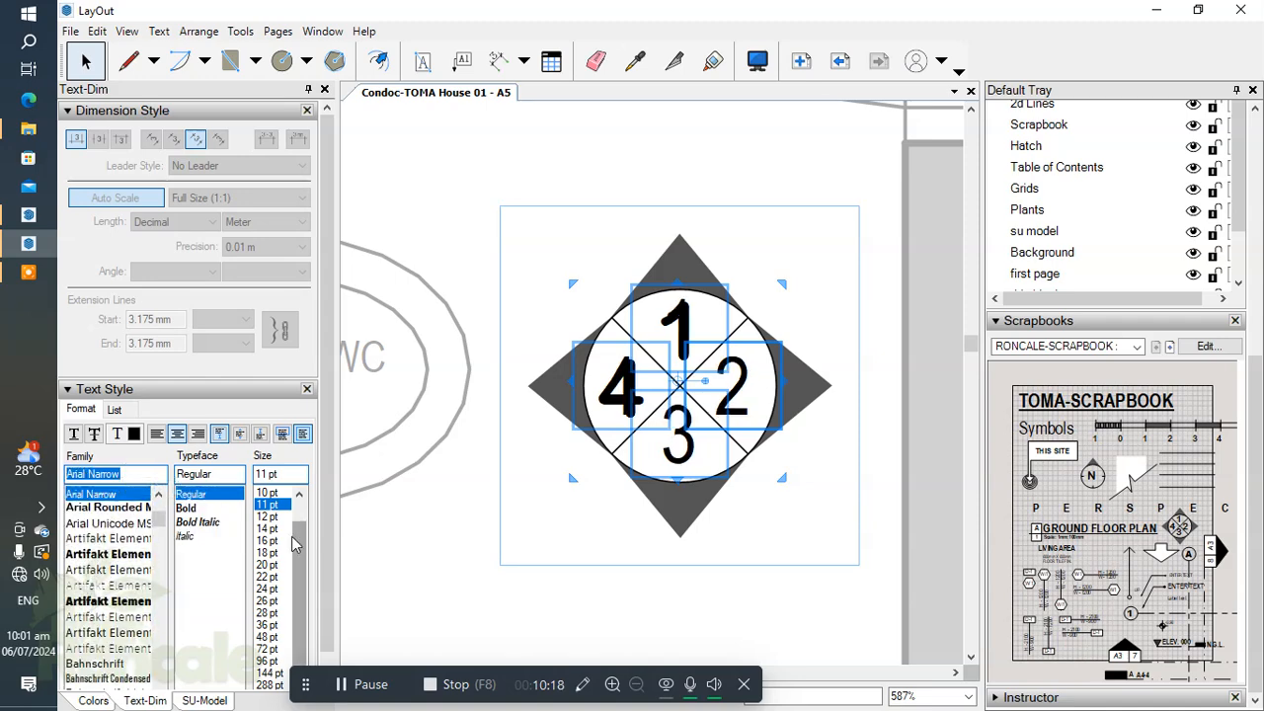
click(508, 563)
Apply Arial Narrow to the numbers 1 and 4 in the elevation marker and finish editing the marker
click(622, 395)
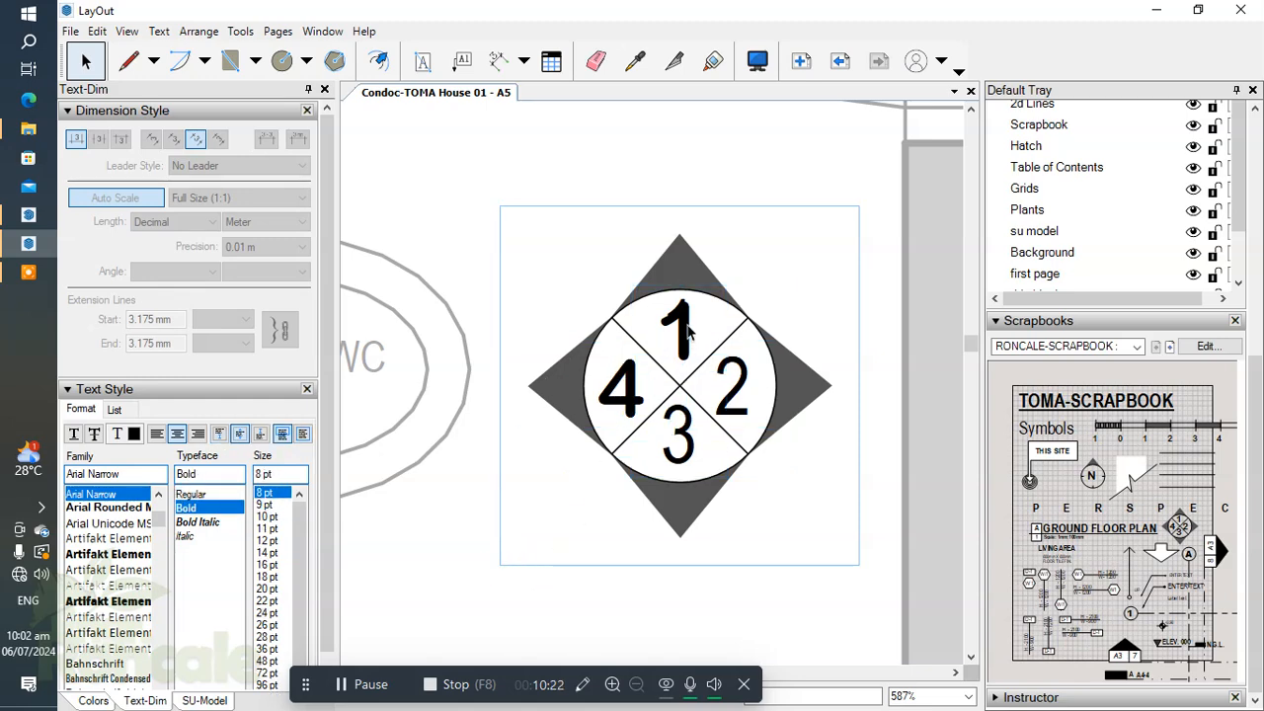
click(674, 326)
shift+click(624, 392)
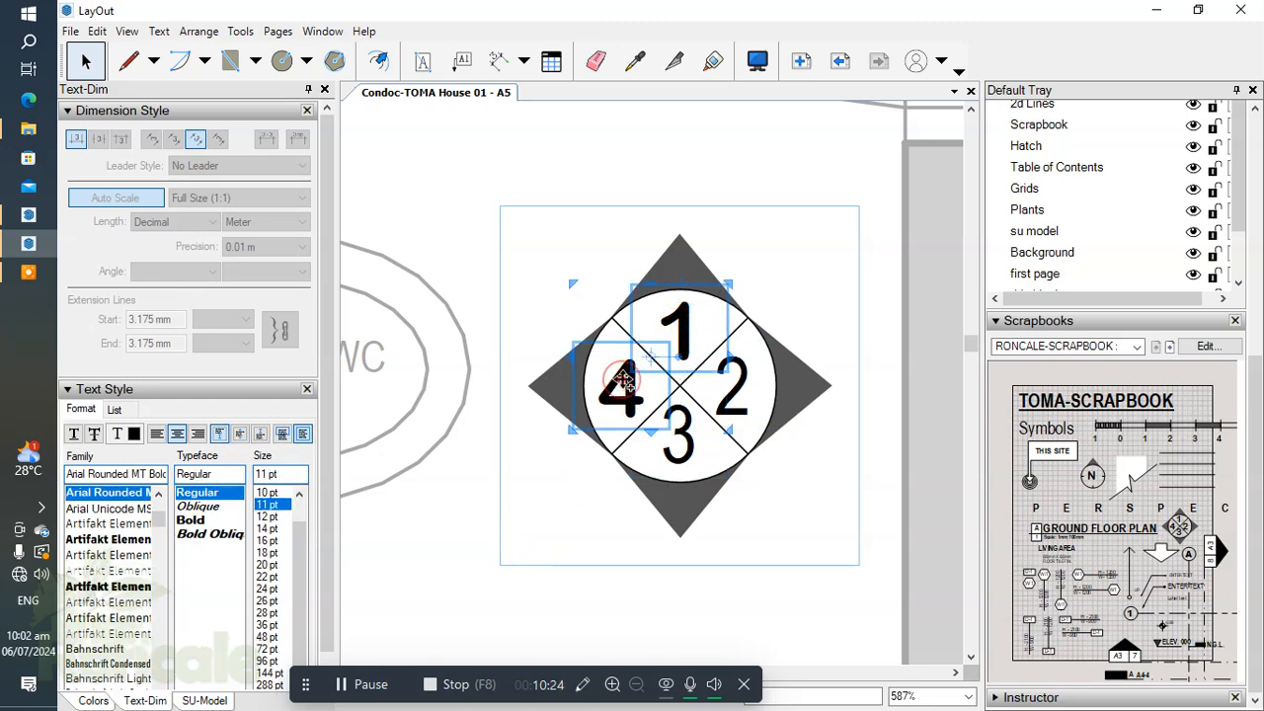
click(125, 474)
text(ARIAL NA)
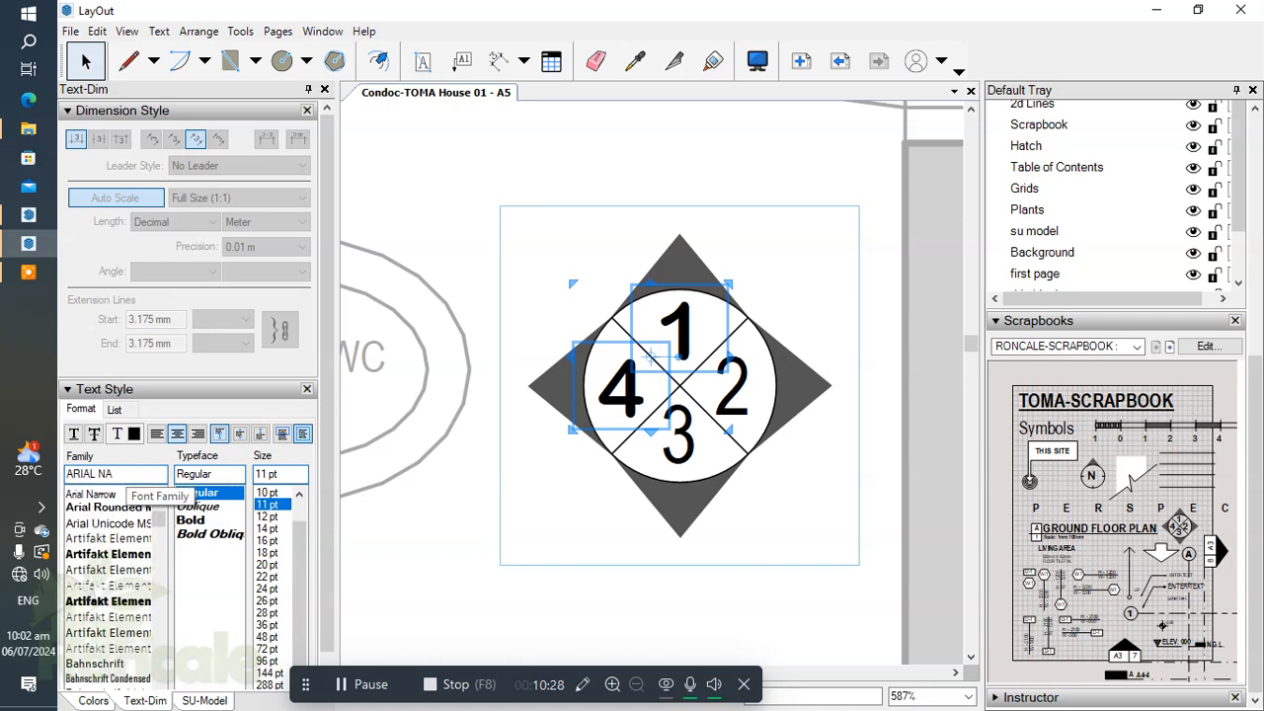
key(Return)
click(705, 612)
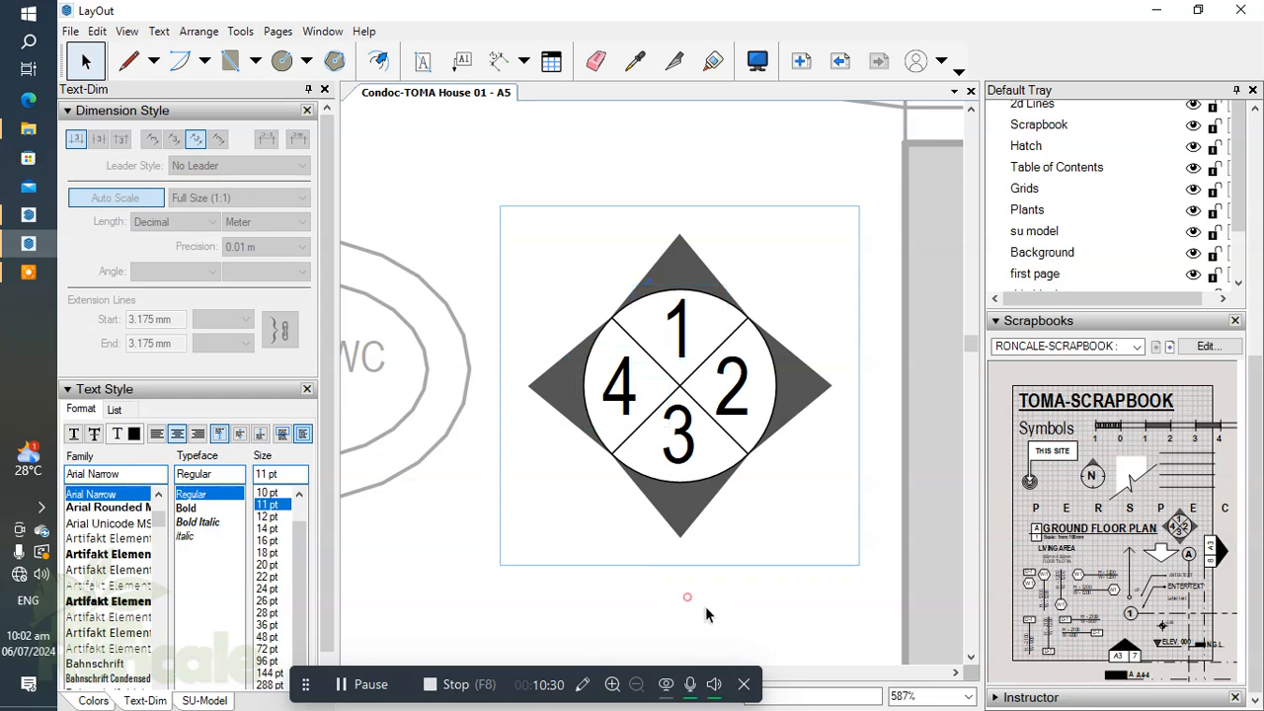
scroll(592, 345, down, 4)
scroll(710, 339, up, 2)
scroll(691, 395, down, 4)
scroll(677, 437, up, 3)
scroll(608, 453, down, 5)
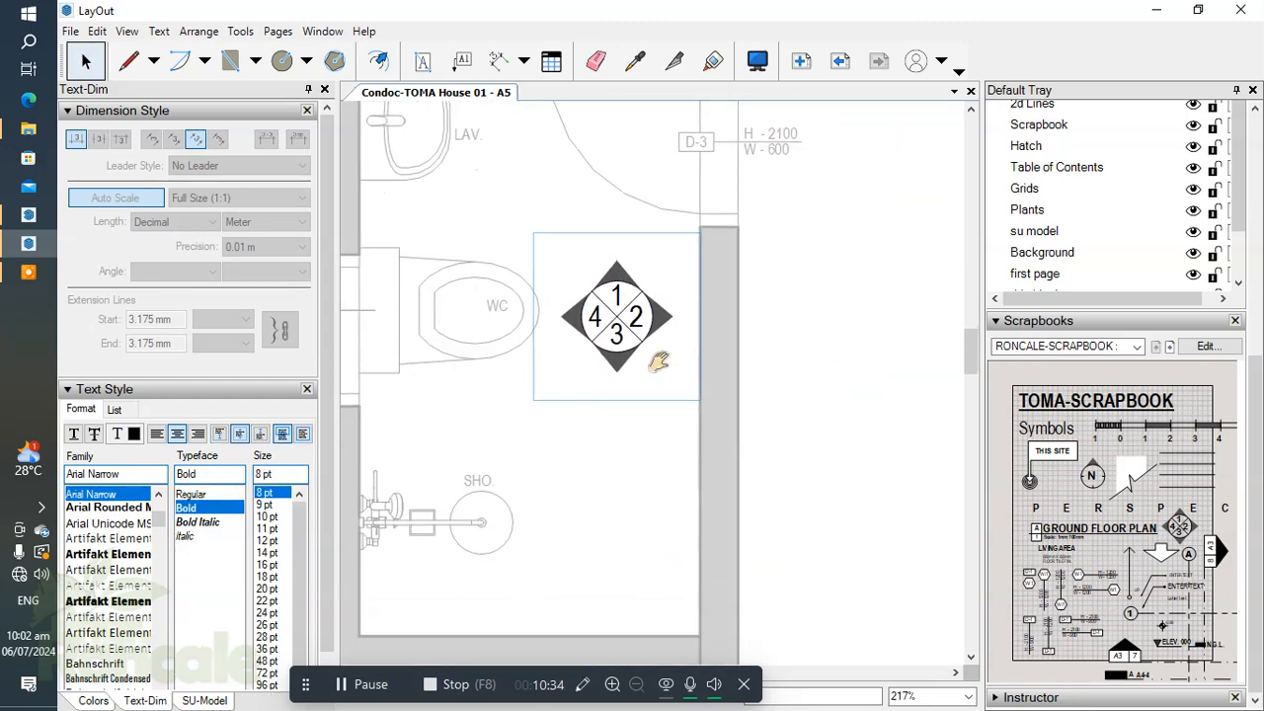
scroll(687, 405, down, 3)
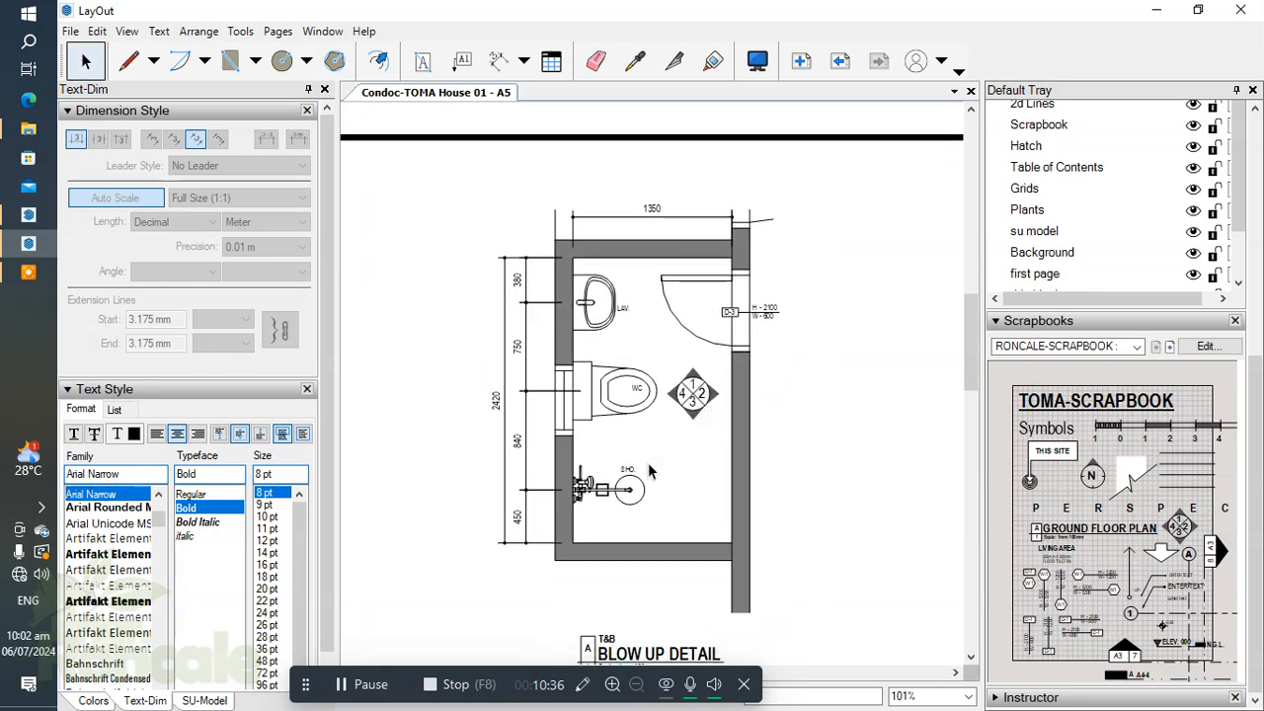
click(360, 684)
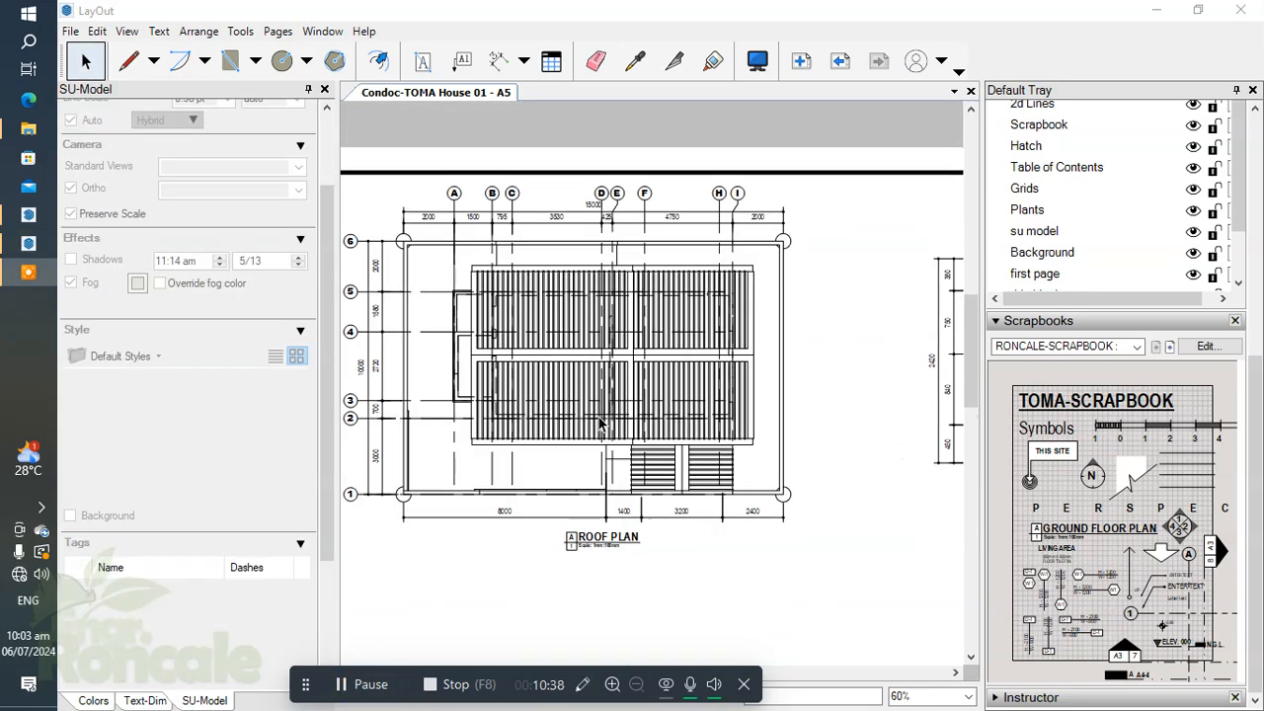
Return to the roof plan and make Scrapbook the active layer
scroll(600, 422, up, 4)
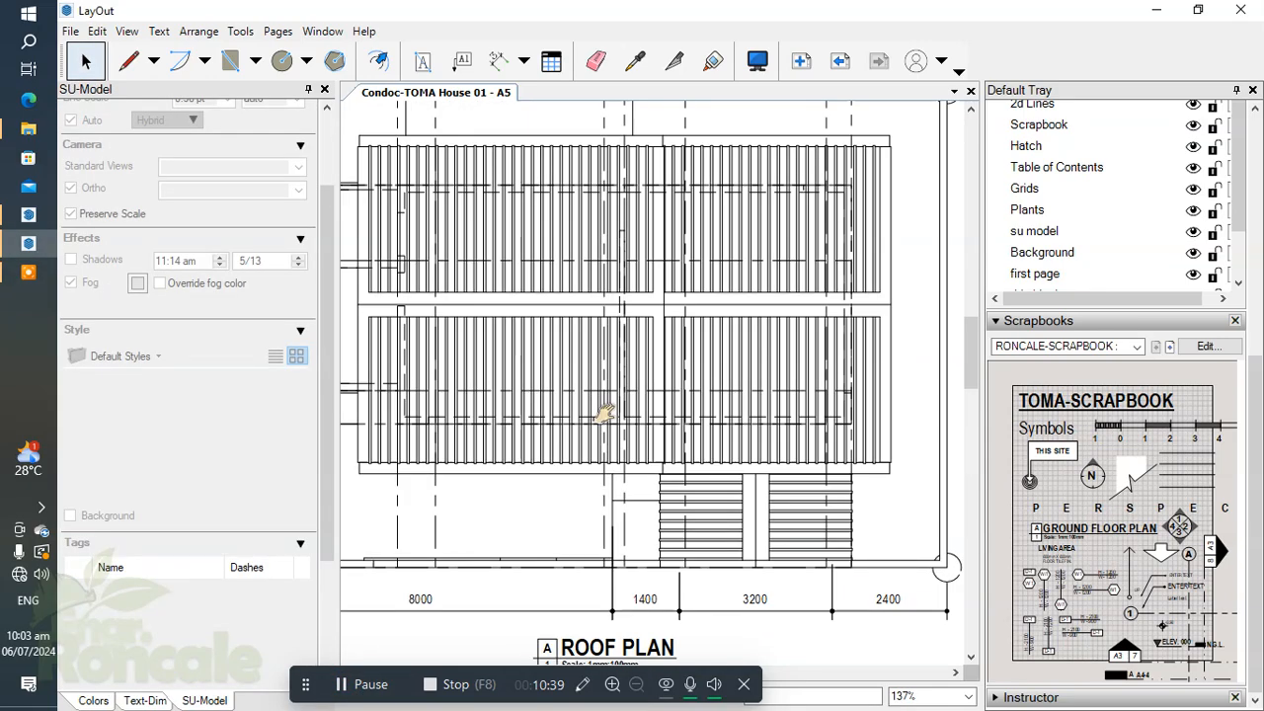
click(579, 394)
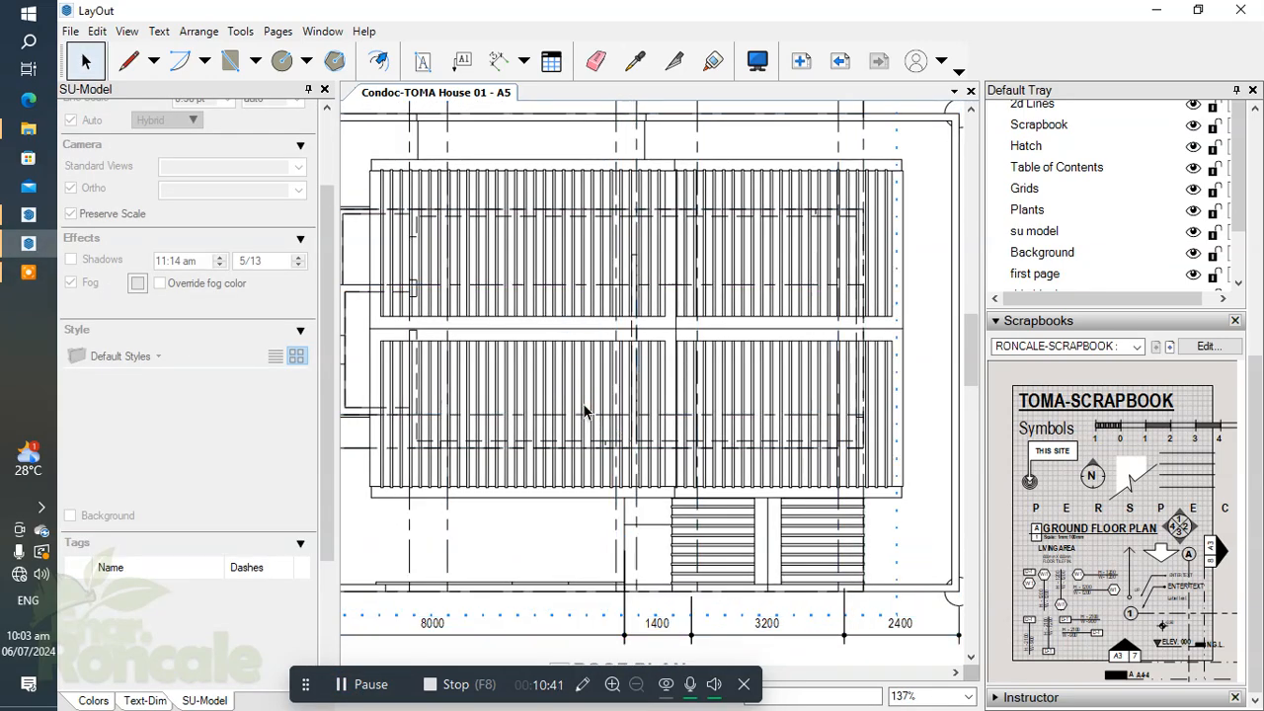
scroll(648, 434, up, 2)
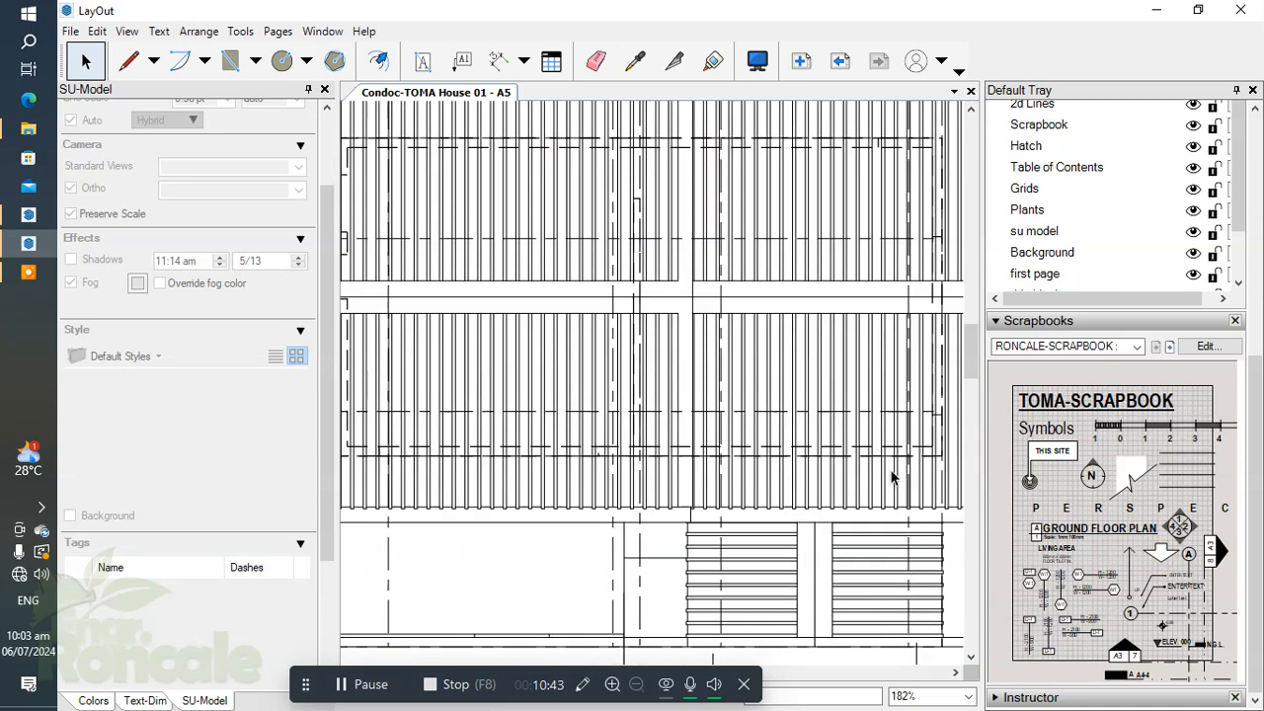
scroll(1135, 439, up, 6)
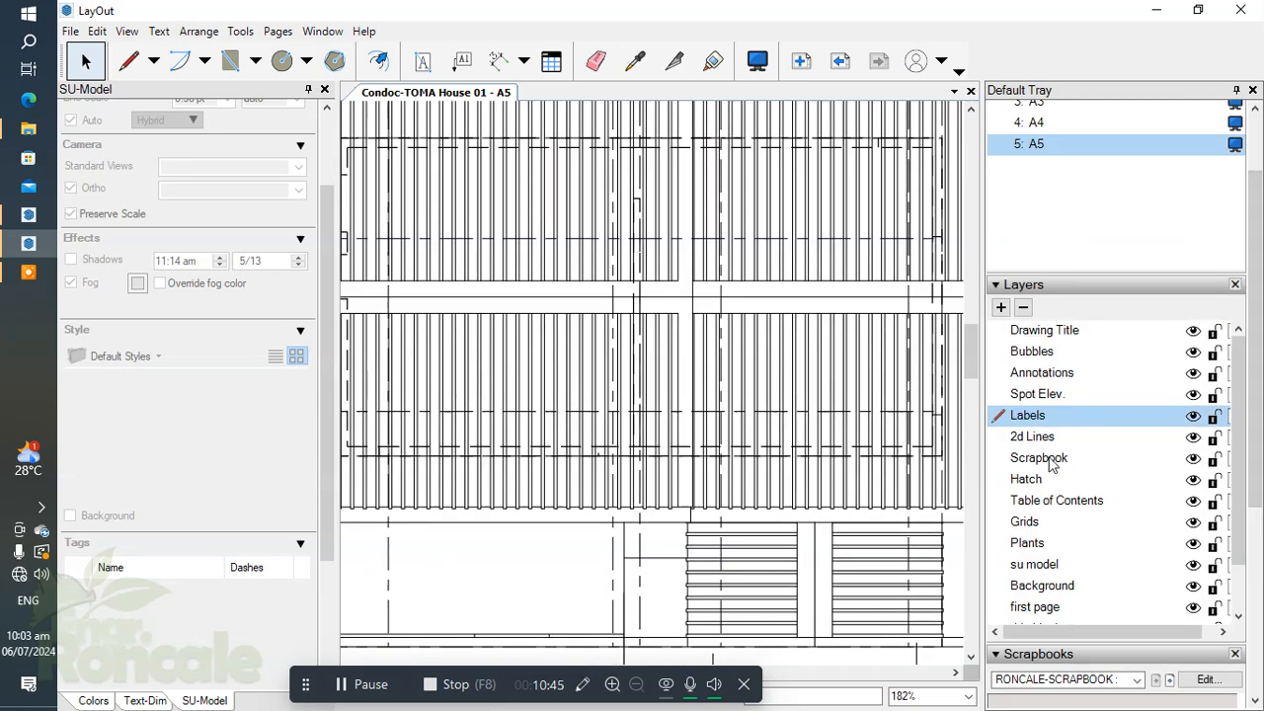
click(1039, 459)
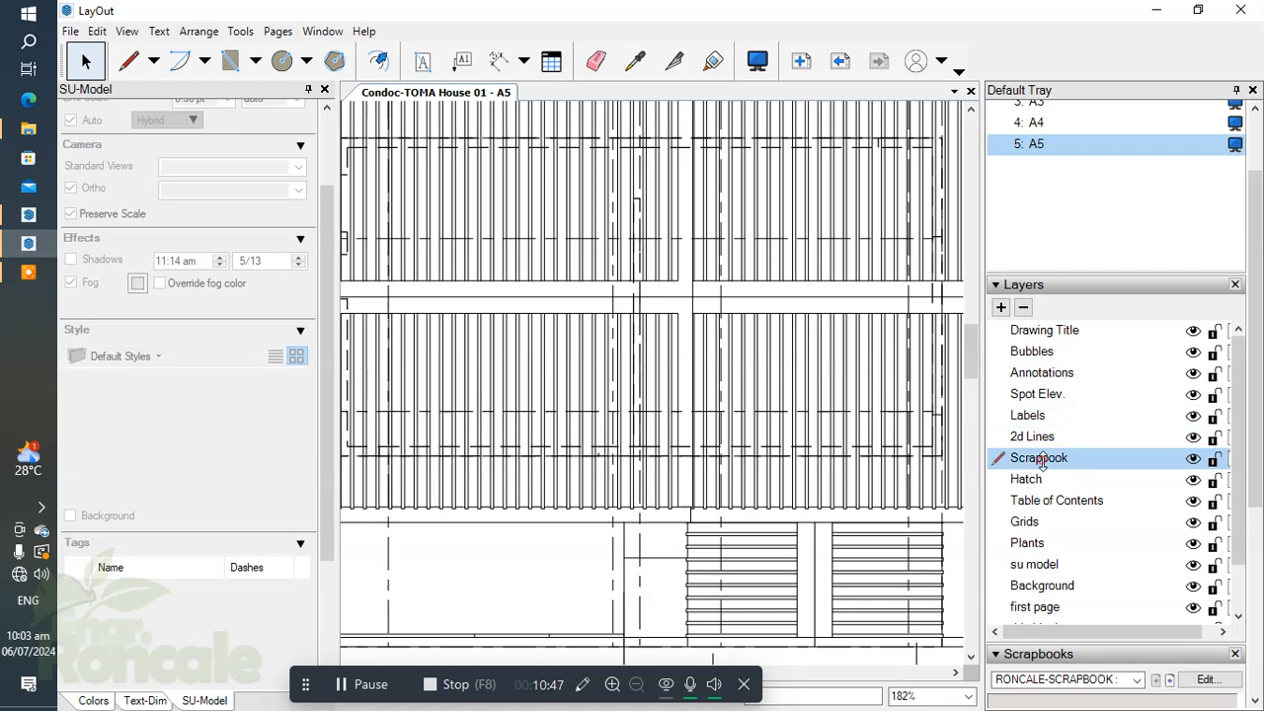
Place the scrapbook's slope arrow, pointing down, on the lower-left roof panel of the roof plan
scroll(632, 375, down, 4)
middle_drag(738, 445, 691, 366)
drag(1256, 469, 1256, 531)
click(1259, 536)
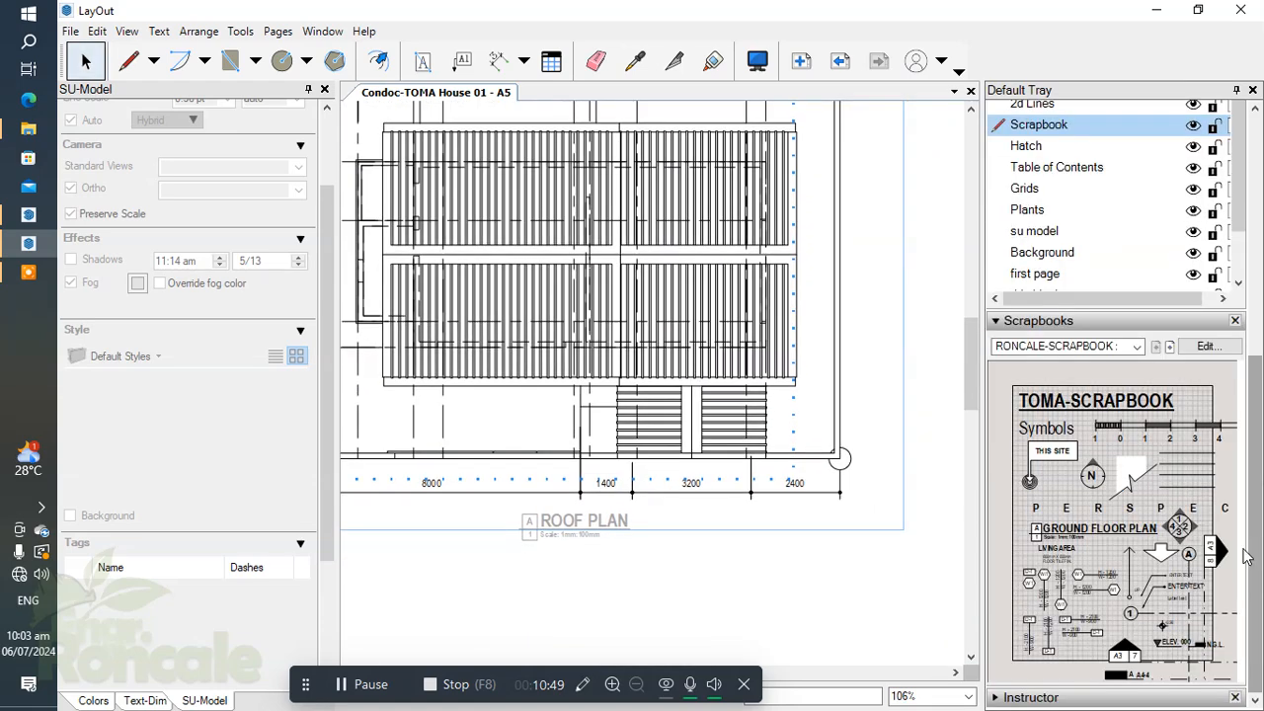
scroll(648, 437, up, 5)
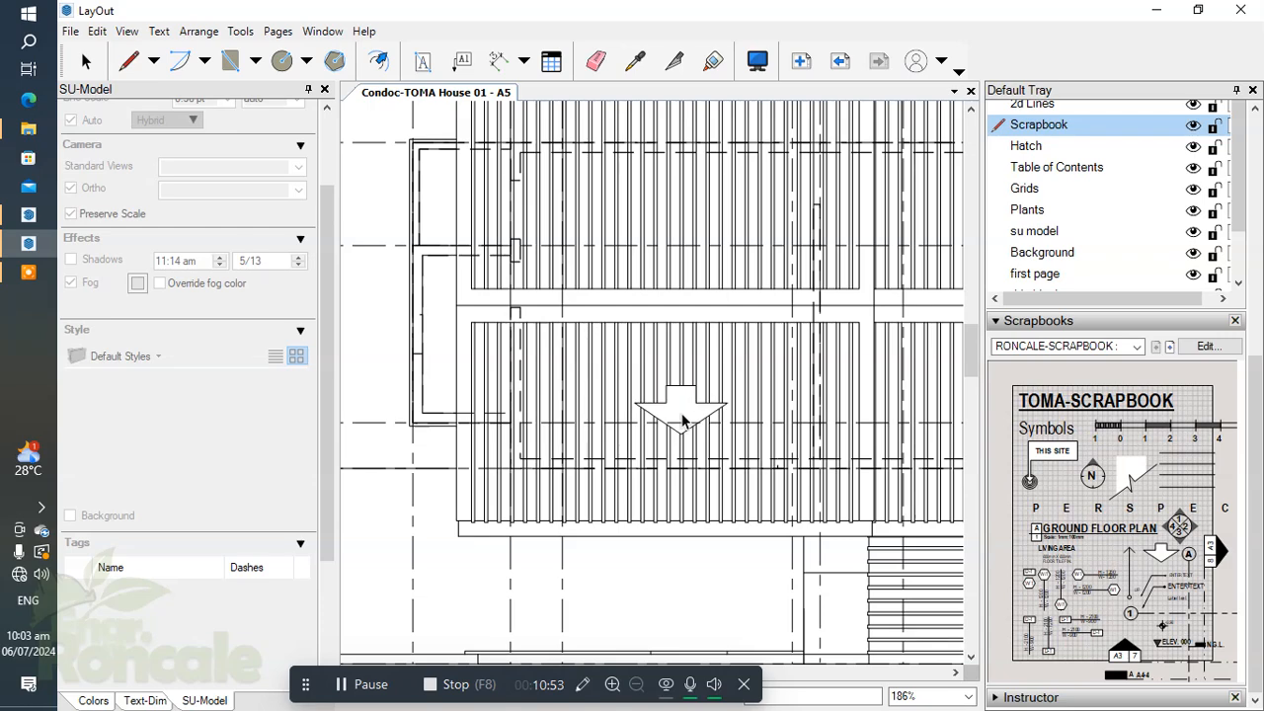
click(674, 419)
scroll(674, 419, down, 3)
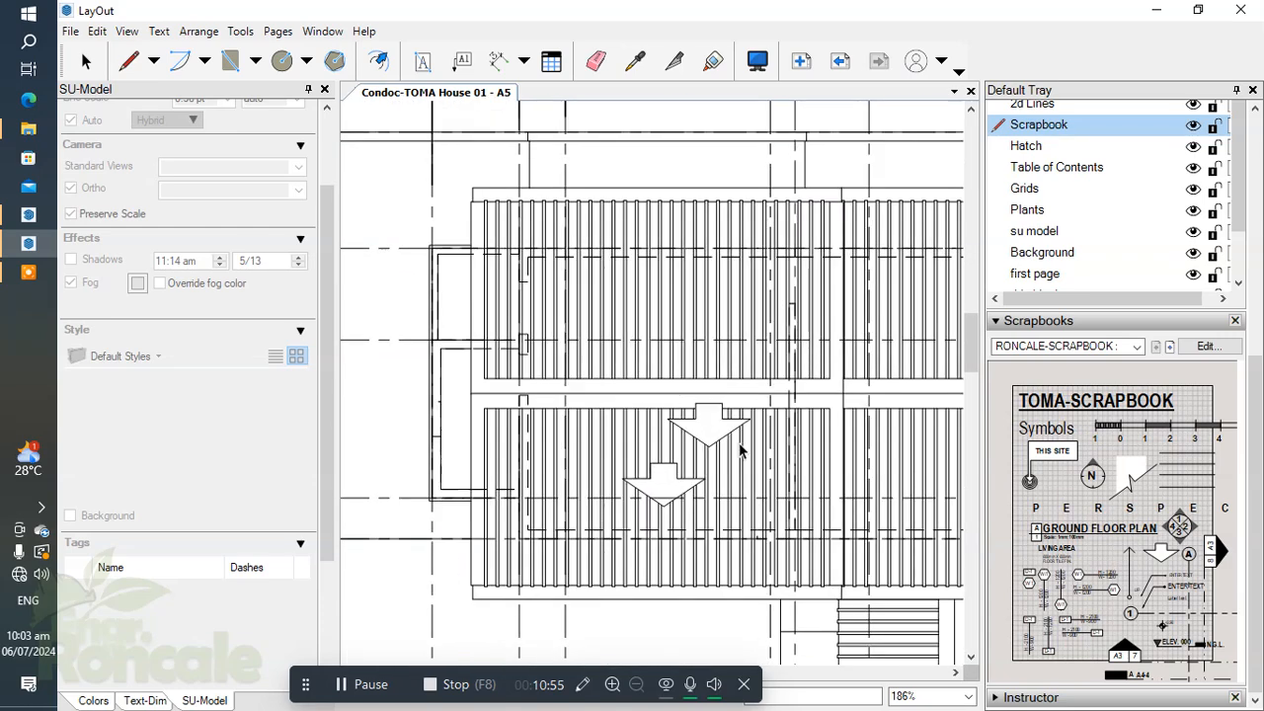
Copy the slope arrow onto the other three main roof panels, with the two upper arrows pointing up
click(587, 460)
drag(583, 452, 592, 284)
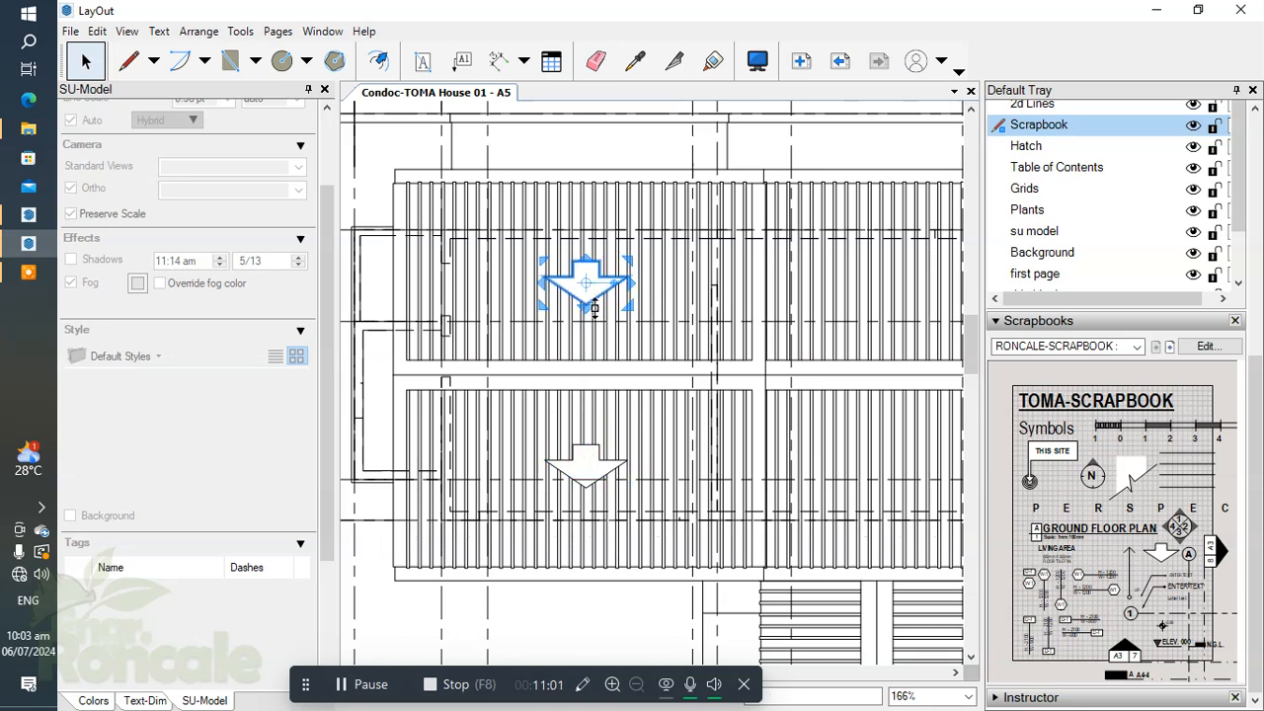
scroll(595, 311, down, 2)
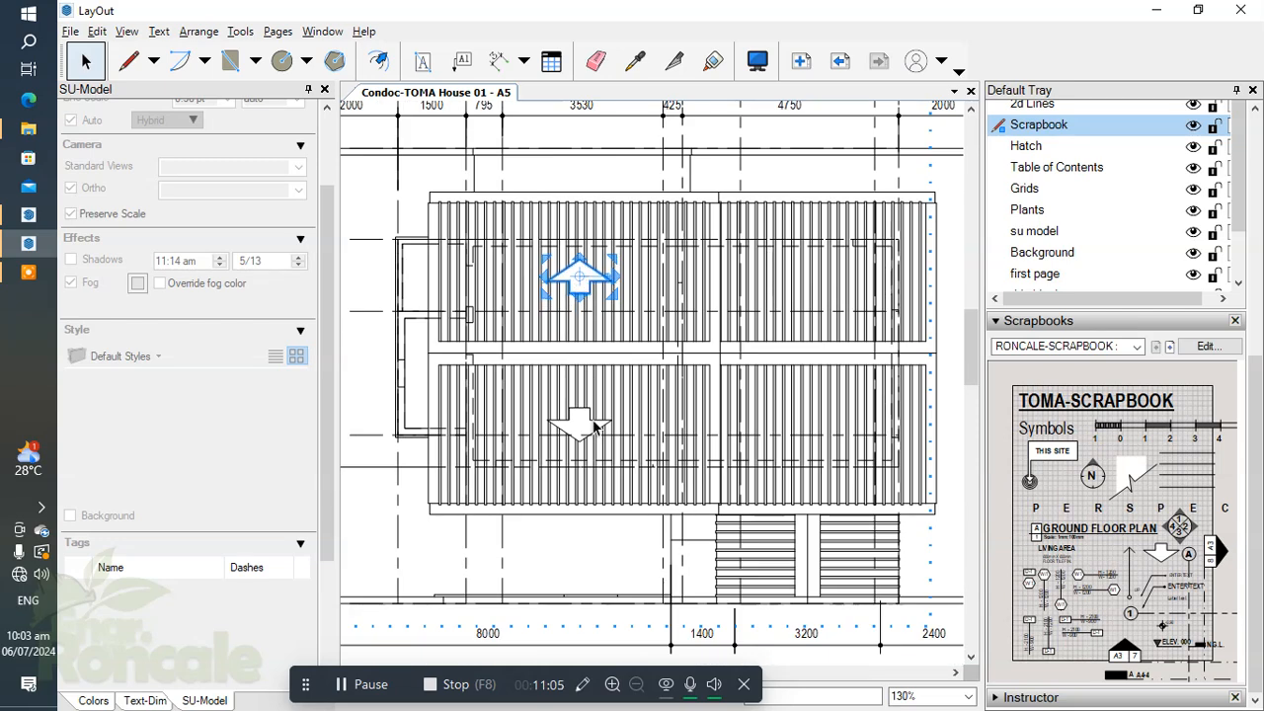
drag(577, 413, 812, 418)
middle_drag(851, 548, 756, 417)
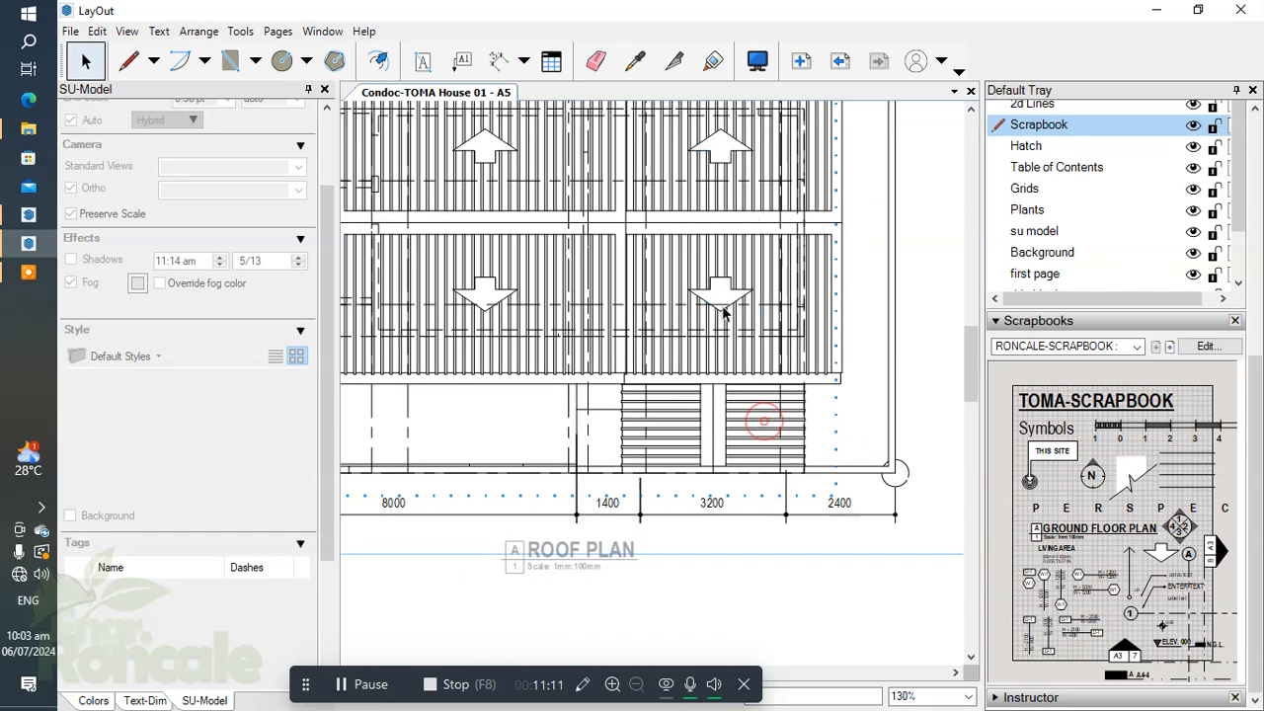
scroll(725, 314, up, 2)
drag(715, 279, 657, 480)
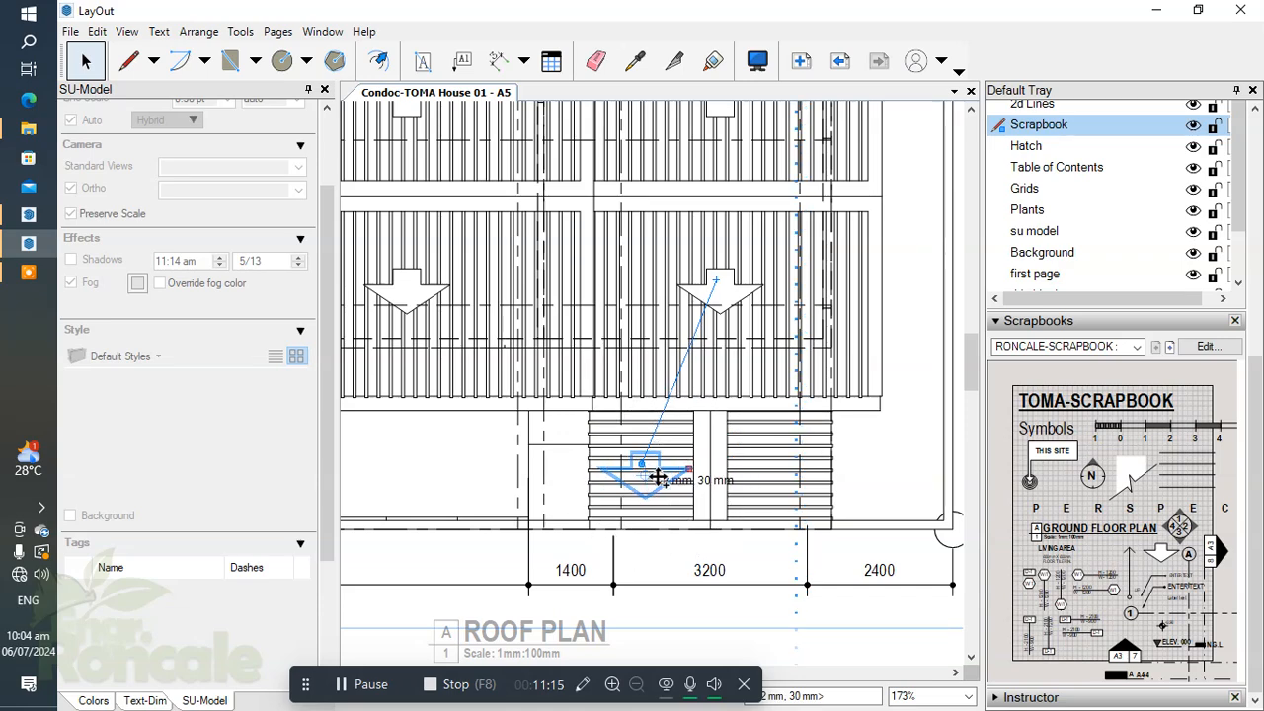
scroll(658, 482, up, 3)
scroll(657, 463, down, 3)
scroll(685, 479, down, 2)
key(ctrl+z)
Copy a slope arrow to the left half of the small lower roof and rotate it to point left
drag(711, 289, 617, 512)
scroll(644, 451, up, 4)
key(Right)
key(Right)
key(Right)
scroll(661, 446, down, 1)
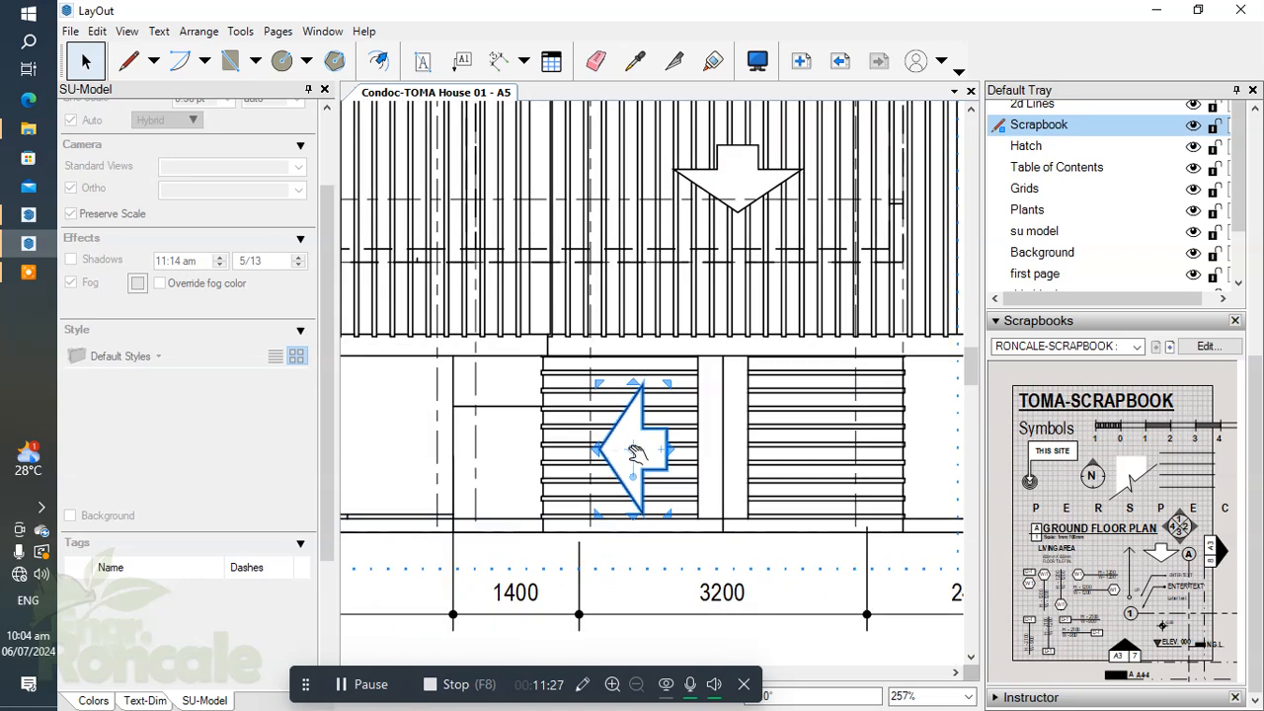
Copy the left-pointing arrow to the right half of the small lower roof and mirror it to point right
drag(632, 432, 854, 446)
key(f)
middle_drag(873, 503, 776, 489)
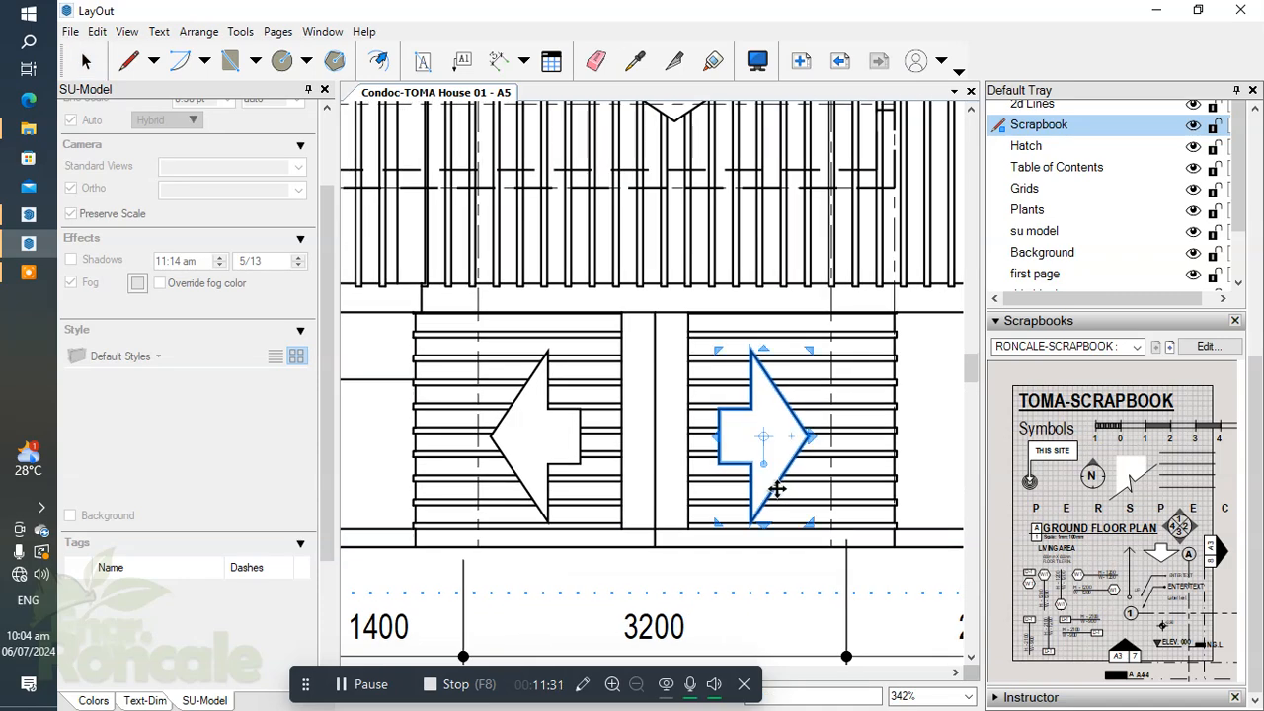
scroll(664, 559, down, 6)
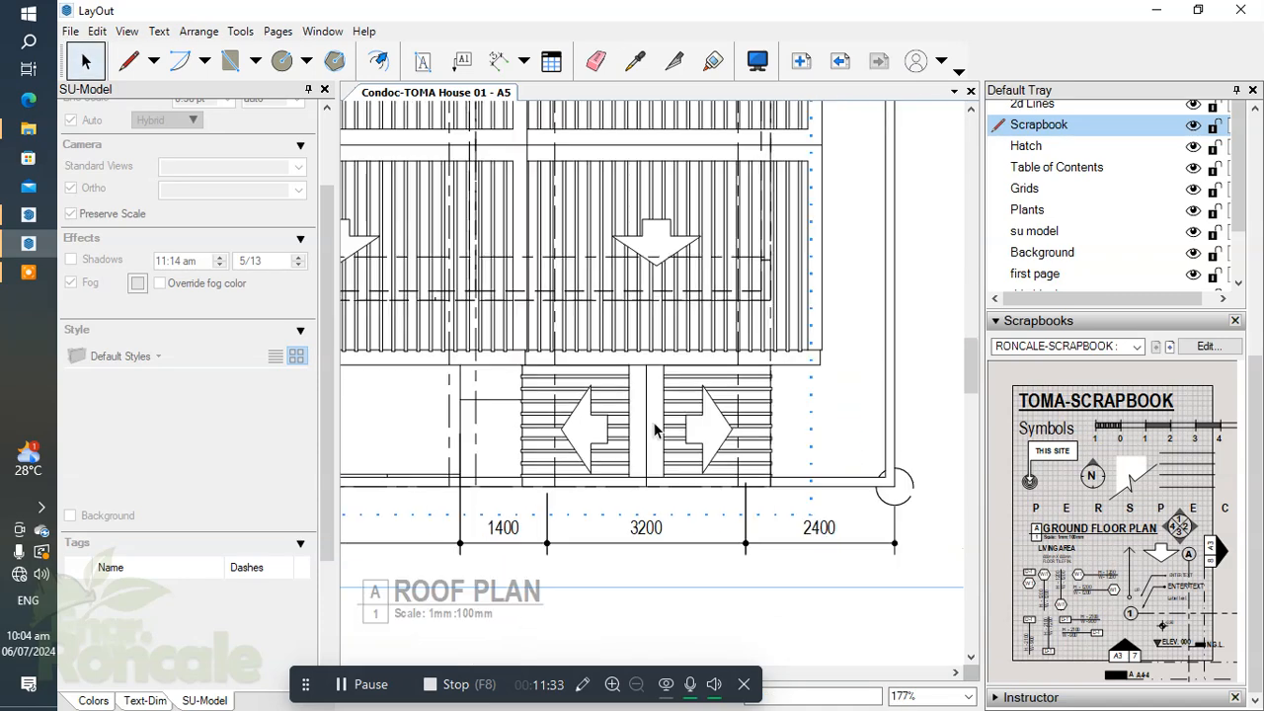
Place the scrapbook's spot elevation marker in the toilet and bath blow-up detail, on the floor between the lavatory and the toilet
scroll(748, 439, up, 2)
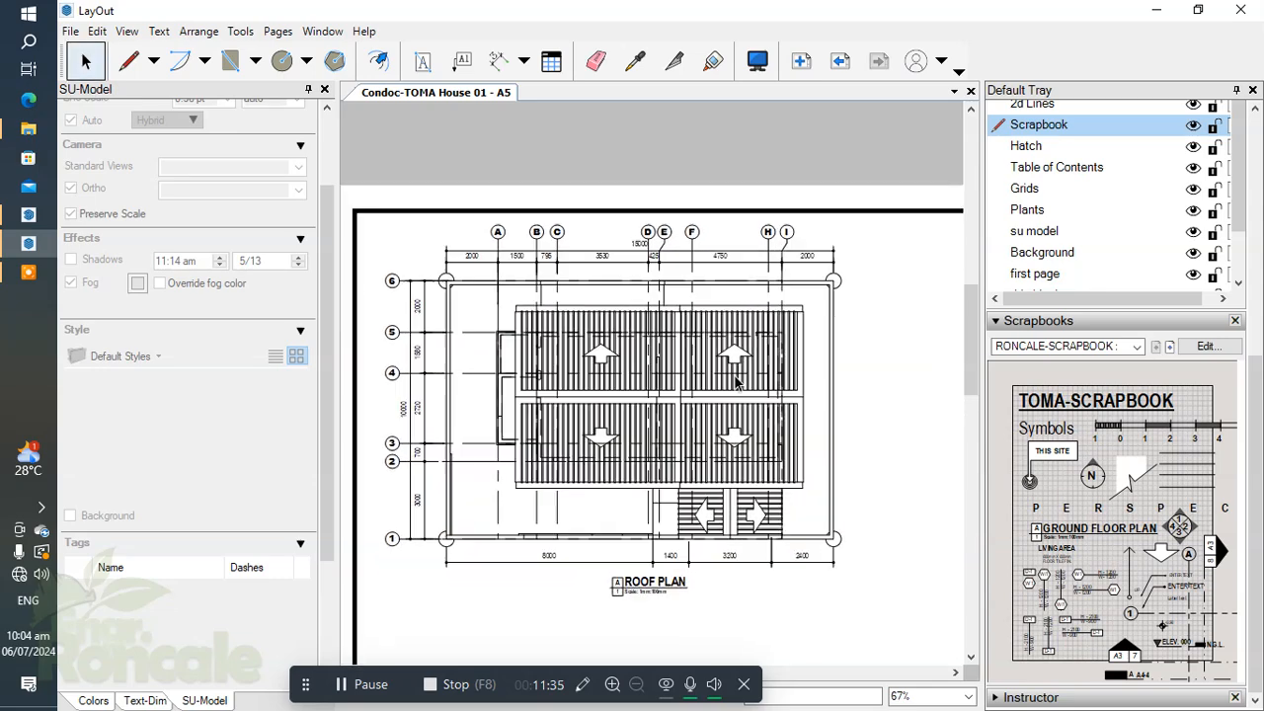
middle_drag(752, 450, 543, 363)
middle_drag(773, 383, 503, 416)
scroll(689, 355, up, 3)
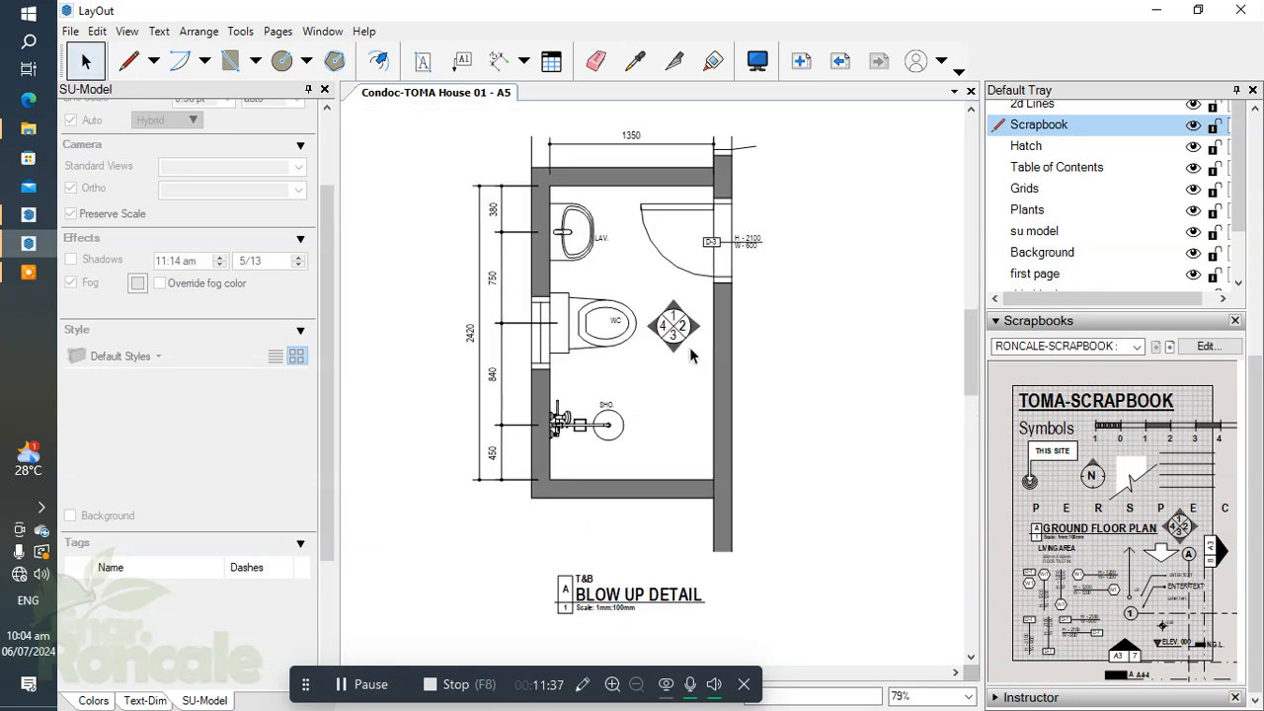
scroll(673, 340, down, 2)
scroll(637, 345, up, 2)
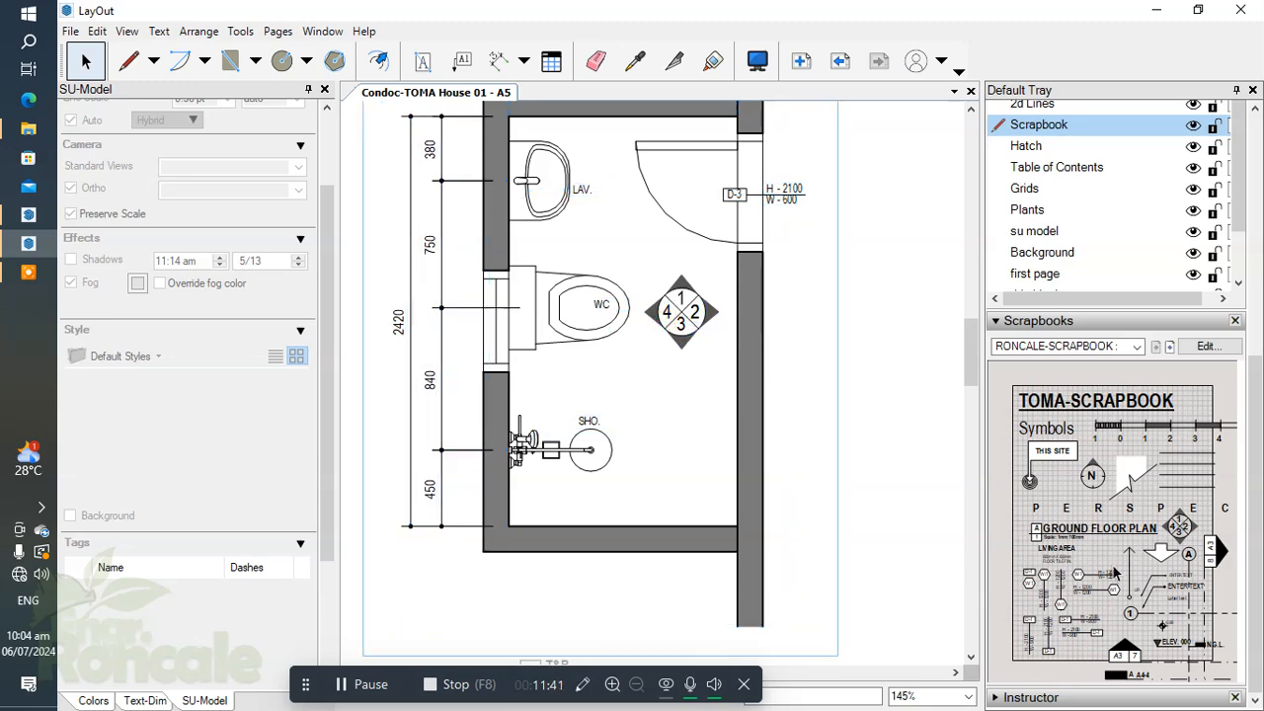
scroll(681, 281, up, 3)
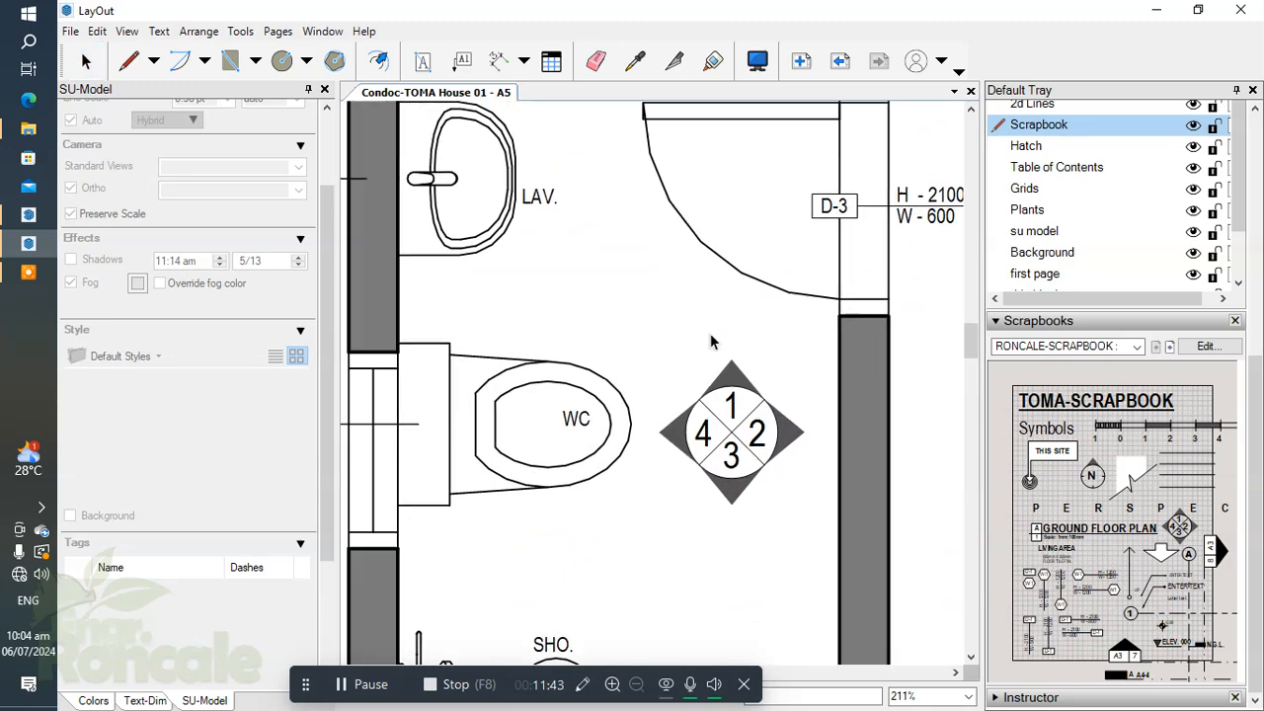
scroll(606, 318, down, 1)
mouse_move(577, 353)
middle_down()
mouse_move(589, 273)
mouse_move(553, 383)
middle_up()
scroll(609, 270, up, 1)
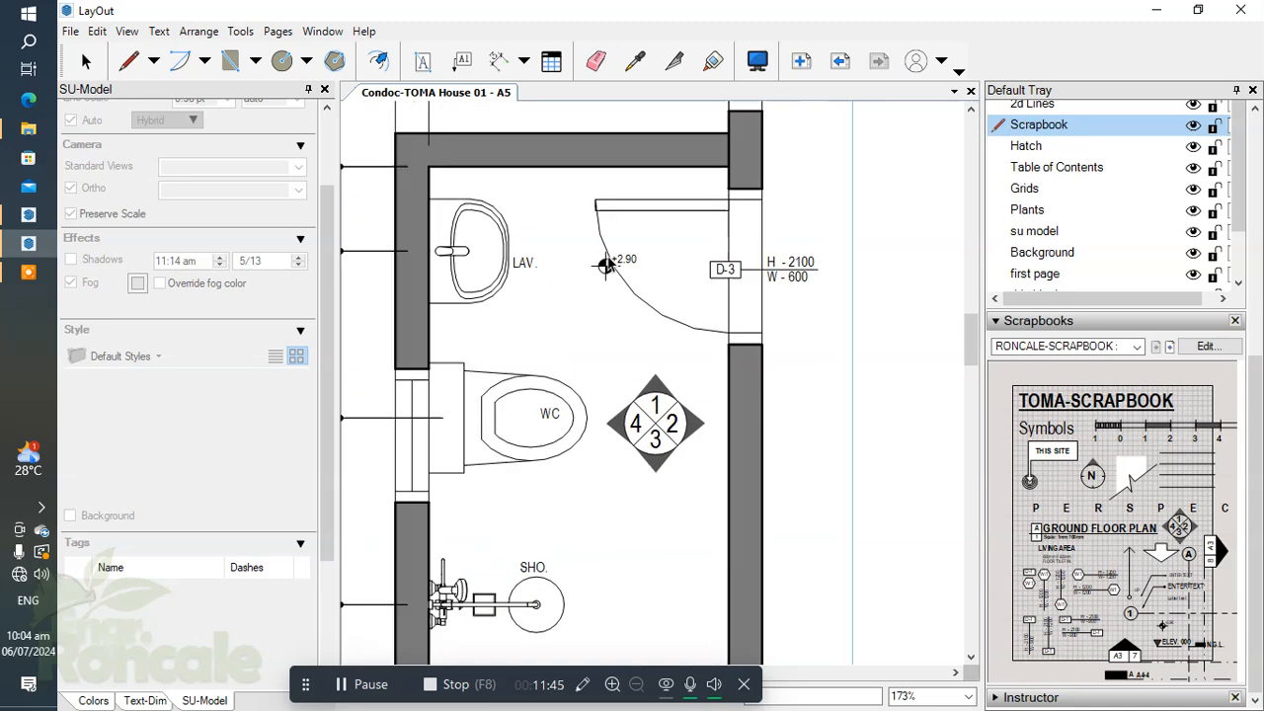
scroll(610, 264, up, 3)
scroll(629, 358, down, 1)
middle_drag(629, 380, 622, 227)
scroll(621, 220, up, 1)
scroll(527, 219, up, 1)
middle_drag(527, 219, 646, 299)
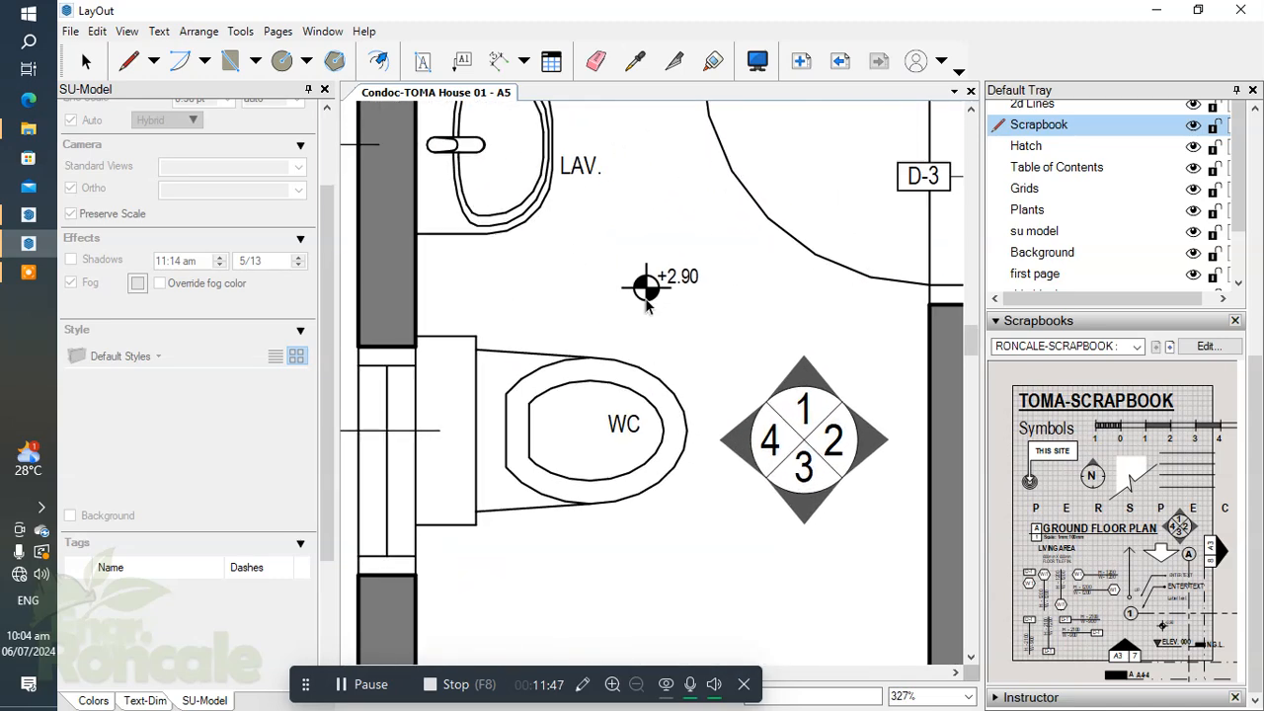
scroll(679, 279, up, 2)
Change the new spot elevation's text to +0.35m and finish editing the marker
double_click(675, 264)
double_click(674, 264)
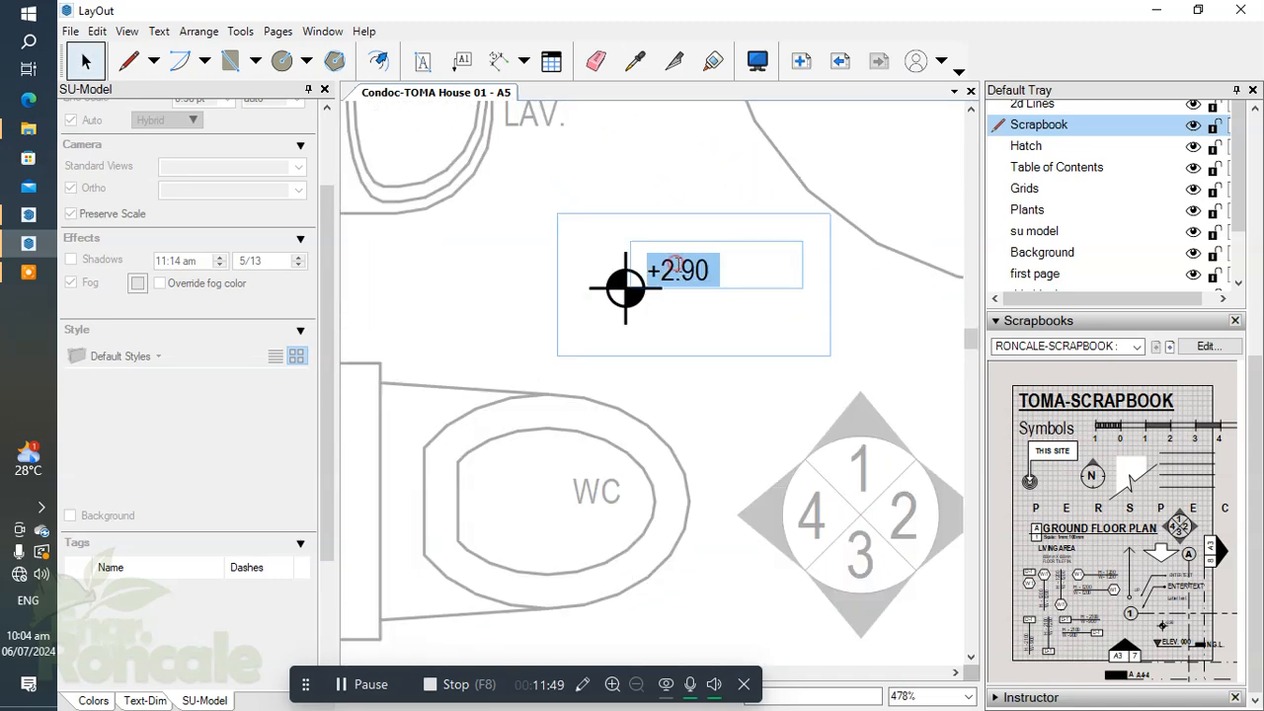
click(713, 269)
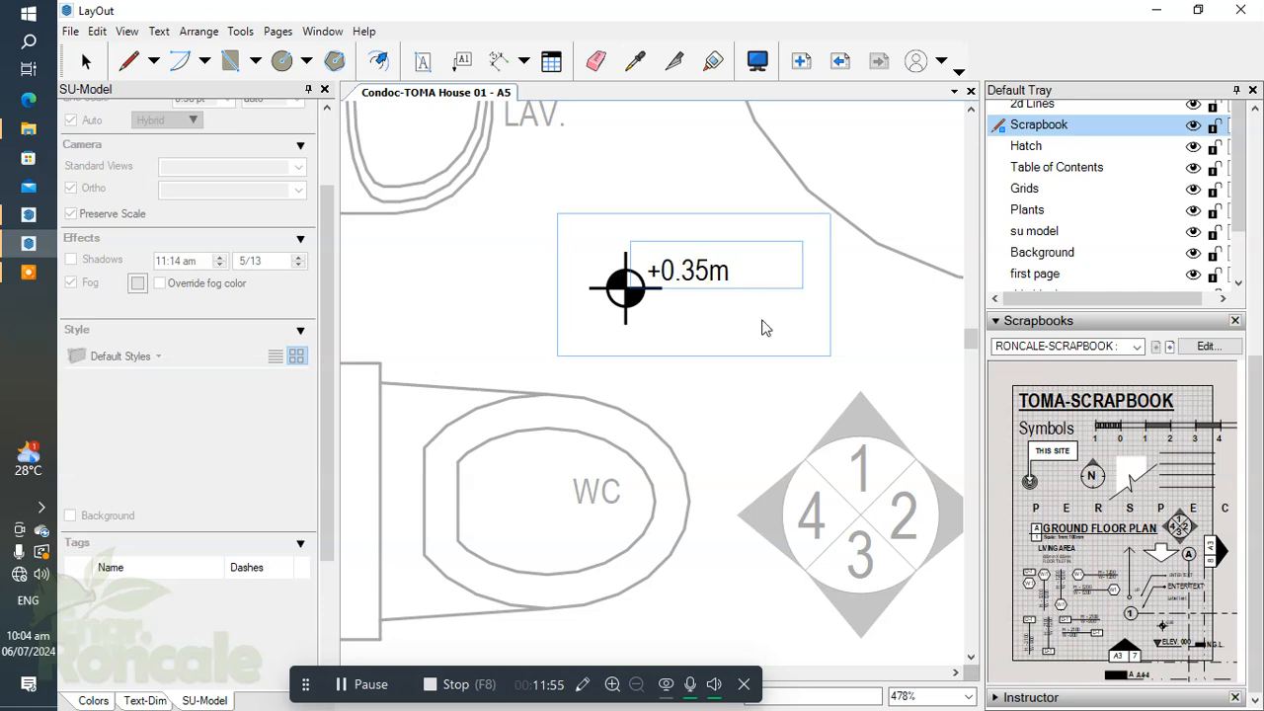
click(722, 399)
Place the scrapbook's two-line floor tile finish note below the elevation marker, above the shower
scroll(679, 316, down, 3)
middle_drag(678, 316, 667, 218)
click(1045, 564)
scroll(606, 464, up, 2)
scroll(606, 451, down, 1)
middle_drag(604, 426, 641, 421)
scroll(553, 405, up, 1)
scroll(565, 417, down, 1)
click(639, 422)
scroll(683, 405, down, 4)
scroll(691, 407, up, 6)
key(space)
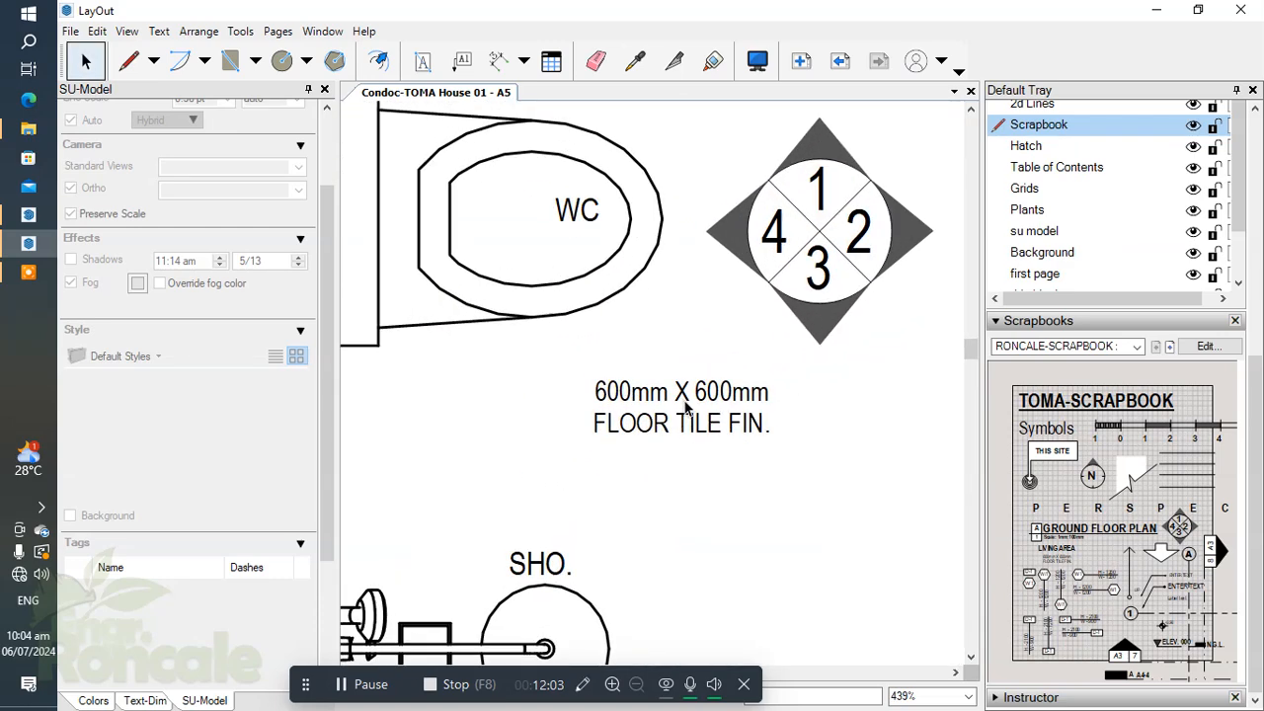
Change the tile size in the floor finish note to 200mm X 200mm
scroll(684, 406, up, 1)
click(684, 404)
double_click(687, 393)
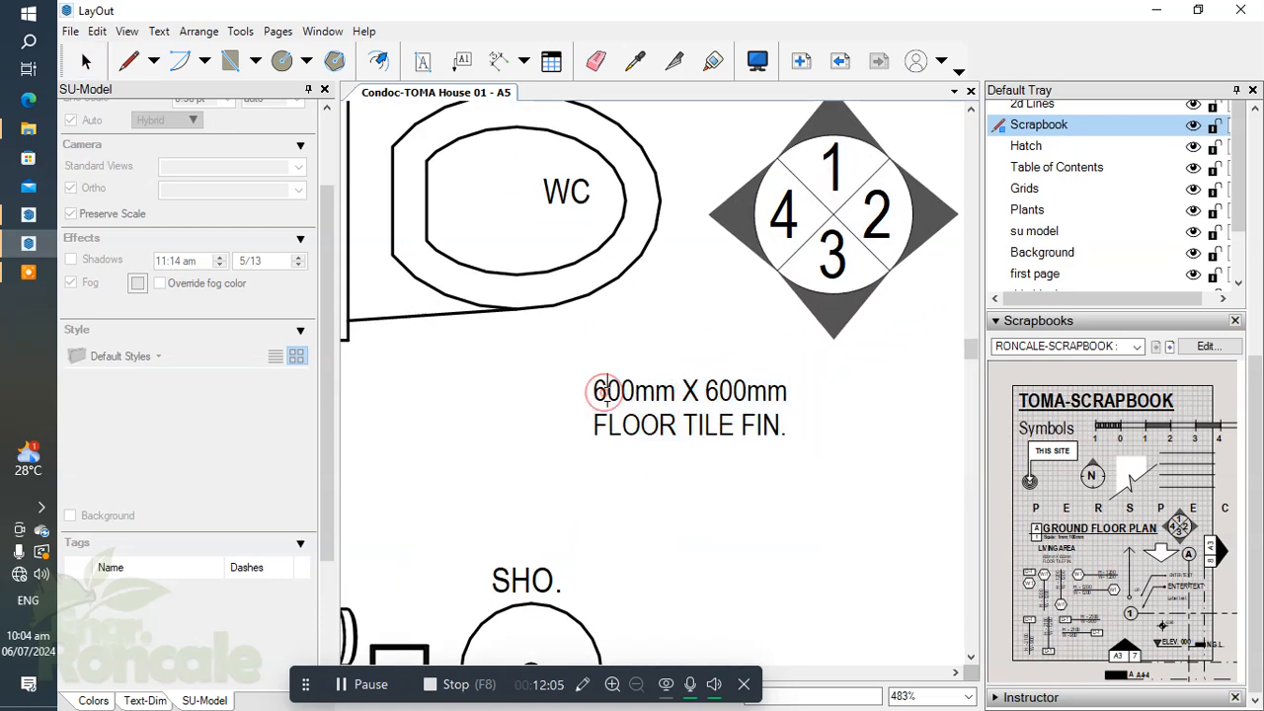
click(606, 393)
key(BackSpace)
text(2)
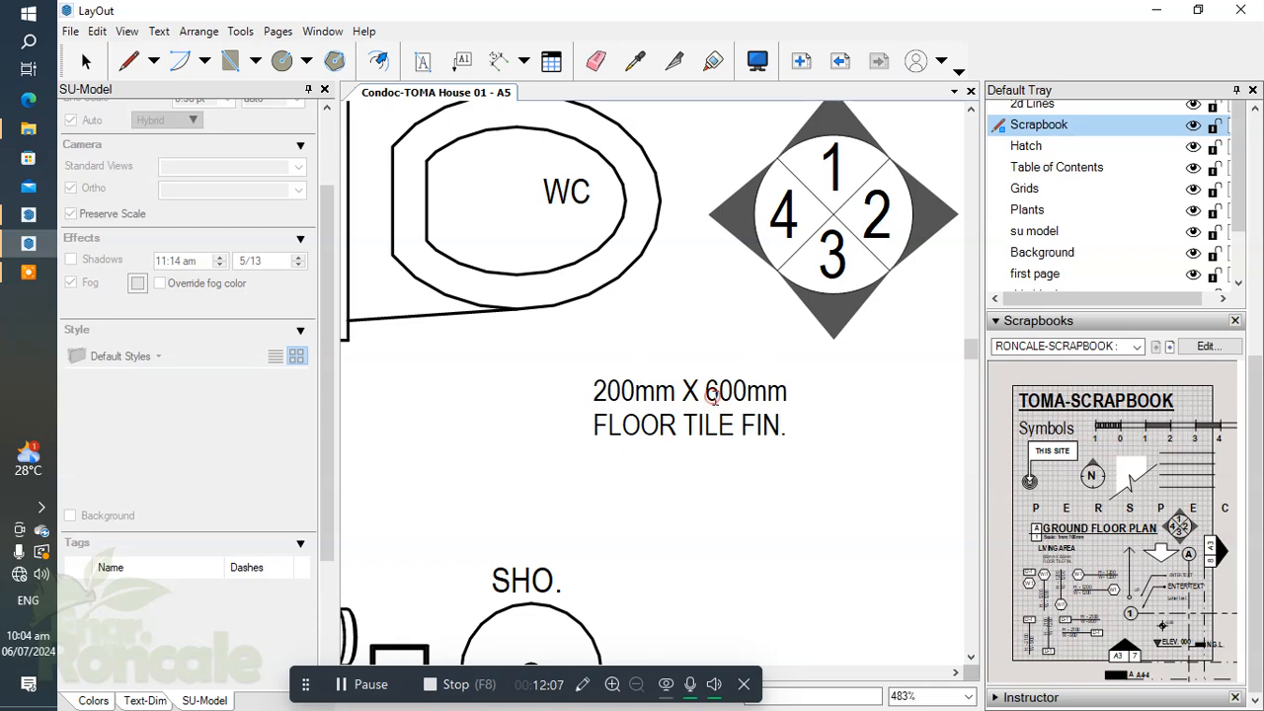
click(726, 316)
Examine the shower area, wall and dimensions of the annotated toilet and bath blow-up detail
scroll(686, 366, down, 8)
middle_drag(674, 392, 674, 349)
scroll(509, 364, up, 5)
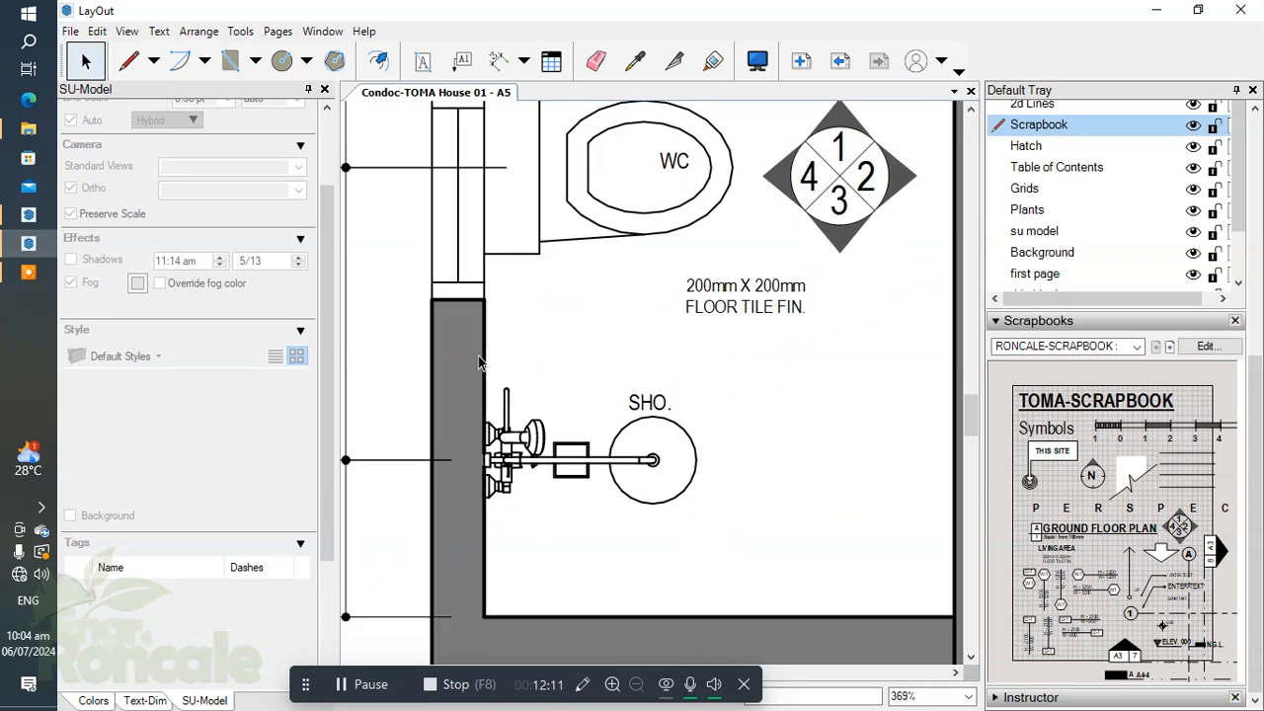
scroll(479, 362, down, 5)
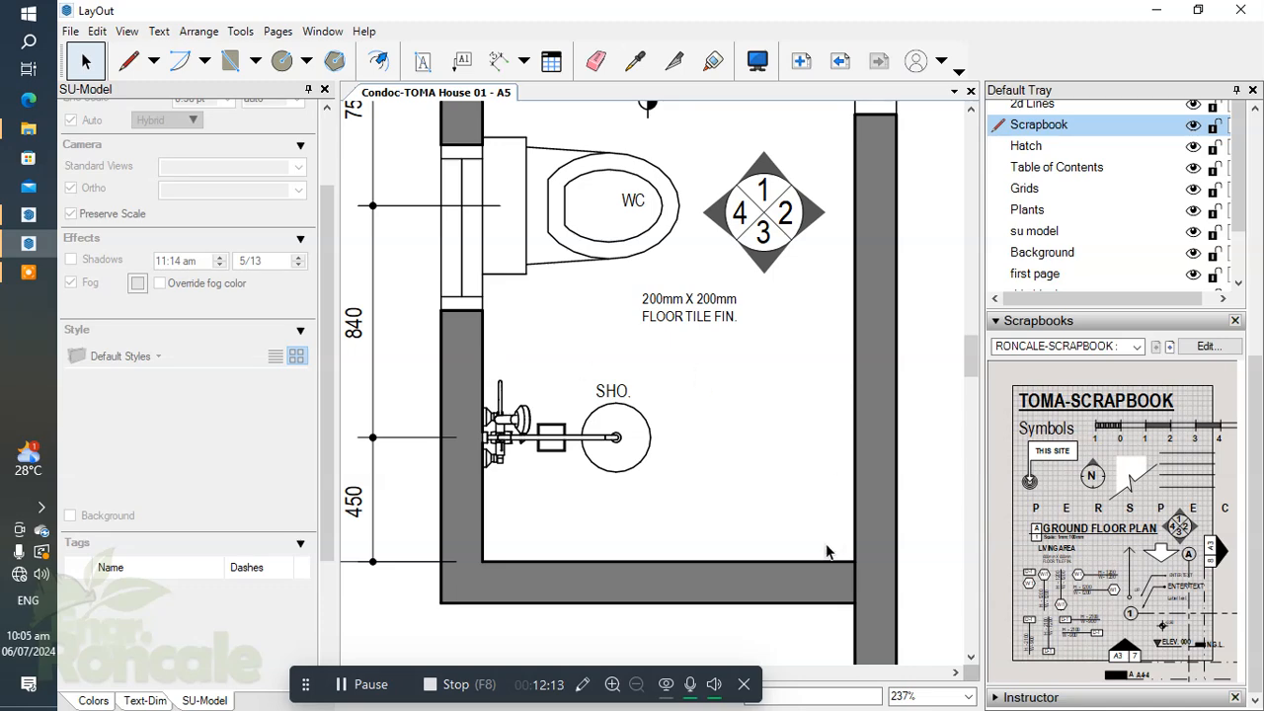
scroll(598, 484, up, 2)
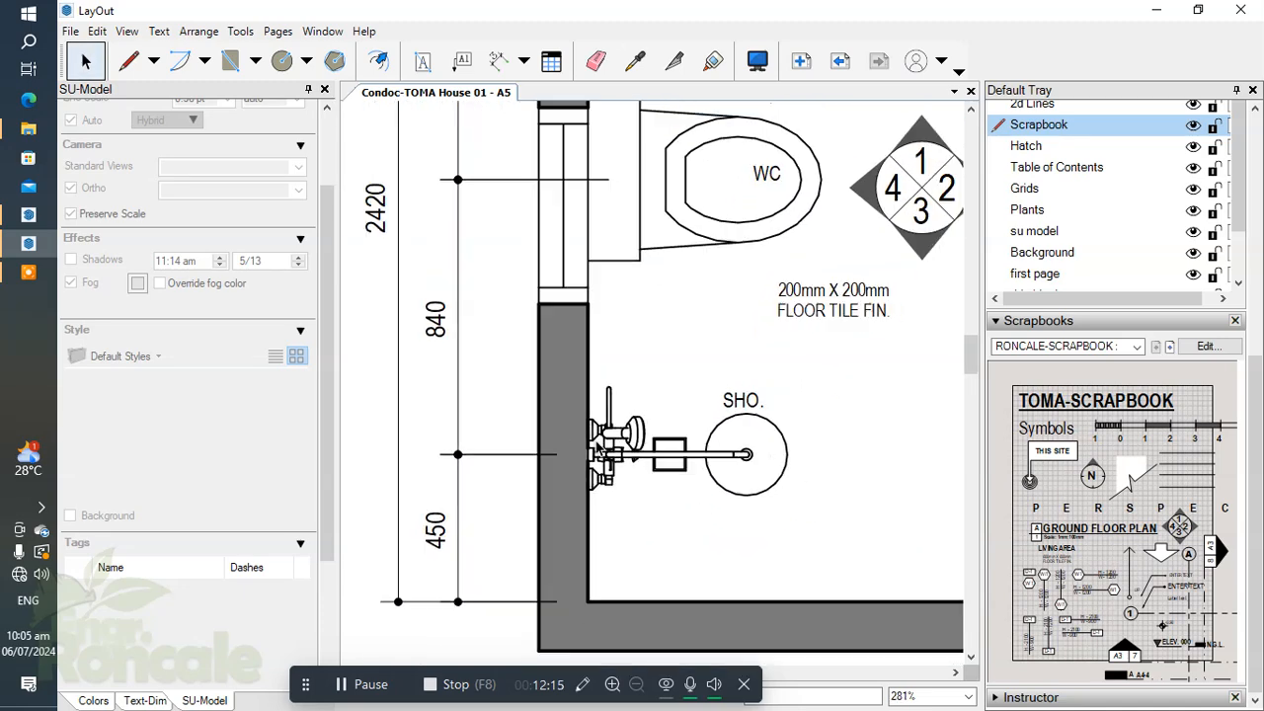
scroll(598, 448, down, 3)
scroll(643, 527, up, 2)
middle_drag(636, 525, 628, 523)
scroll(628, 486, down, 3)
scroll(662, 464, up, 4)
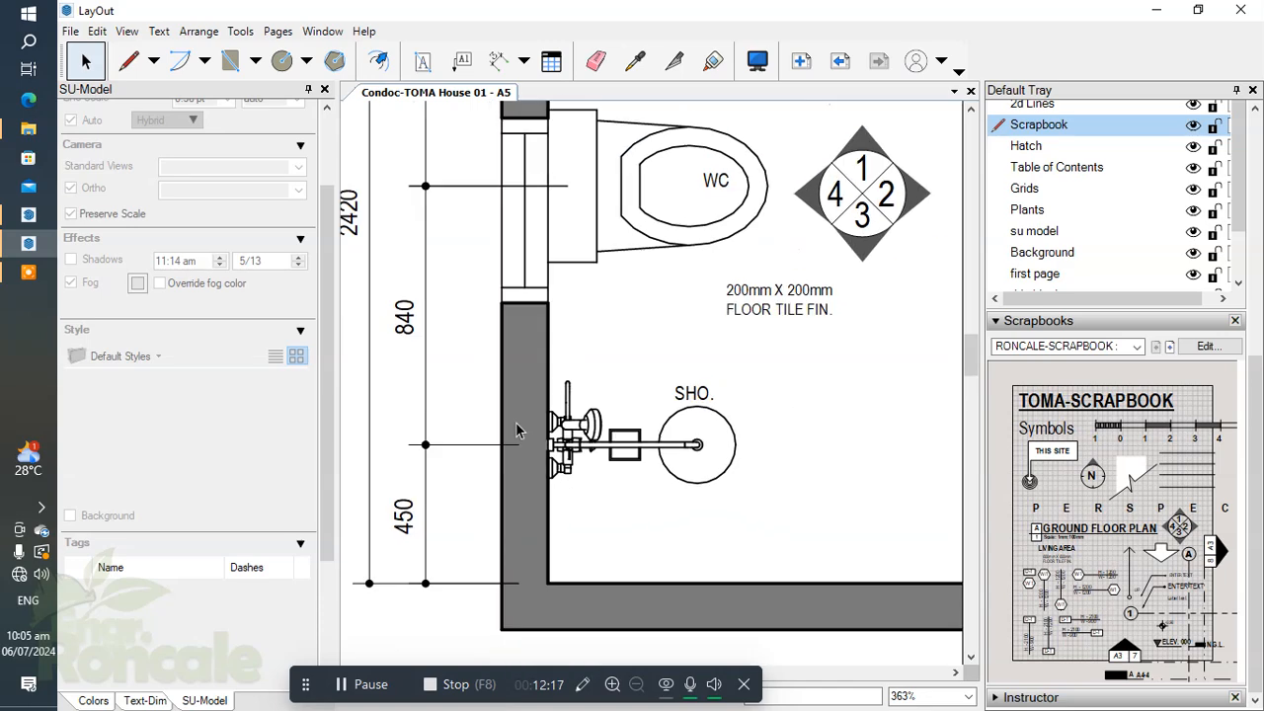
scroll(523, 434, down, 1)
middle_drag(552, 539, 437, 533)
click(350, 686)
scroll(636, 469, down, 3)
scroll(703, 466, up, 2)
middle_drag(725, 458, 763, 472)
scroll(701, 511, down, 2)
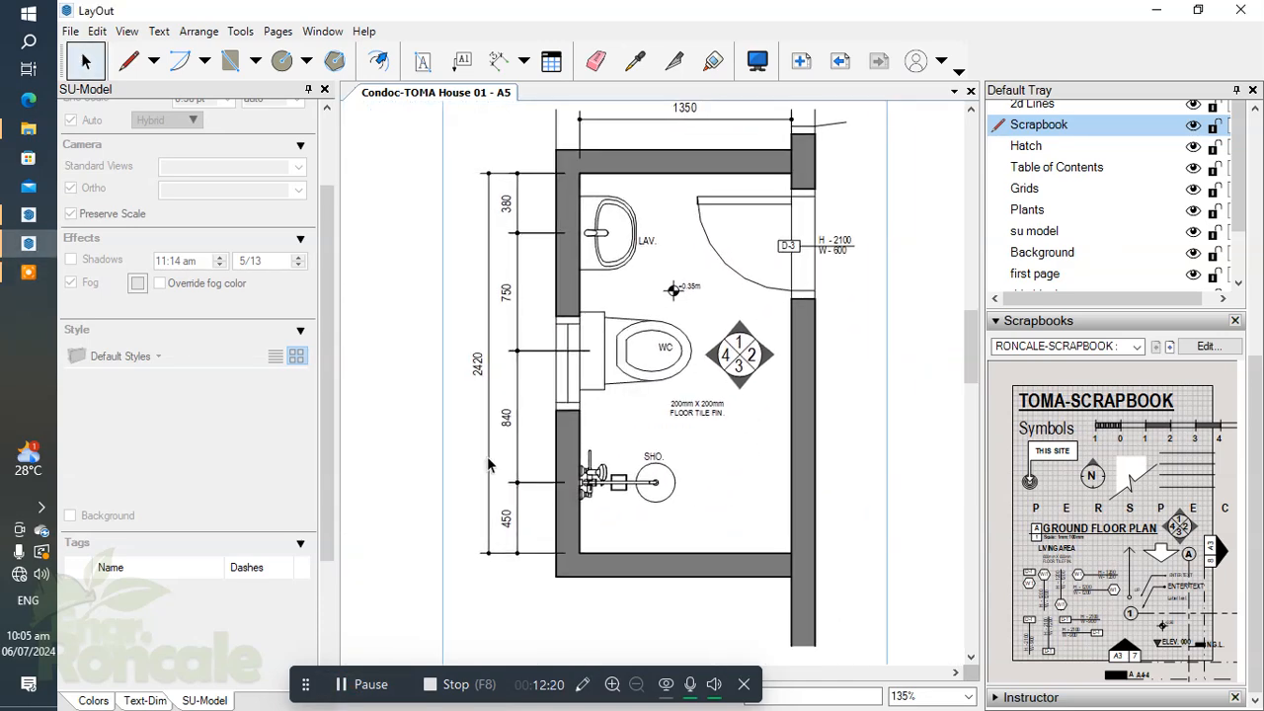
scroll(538, 434, down, 2)
scroll(656, 395, up, 1)
scroll(668, 369, down, 2)
click(802, 436)
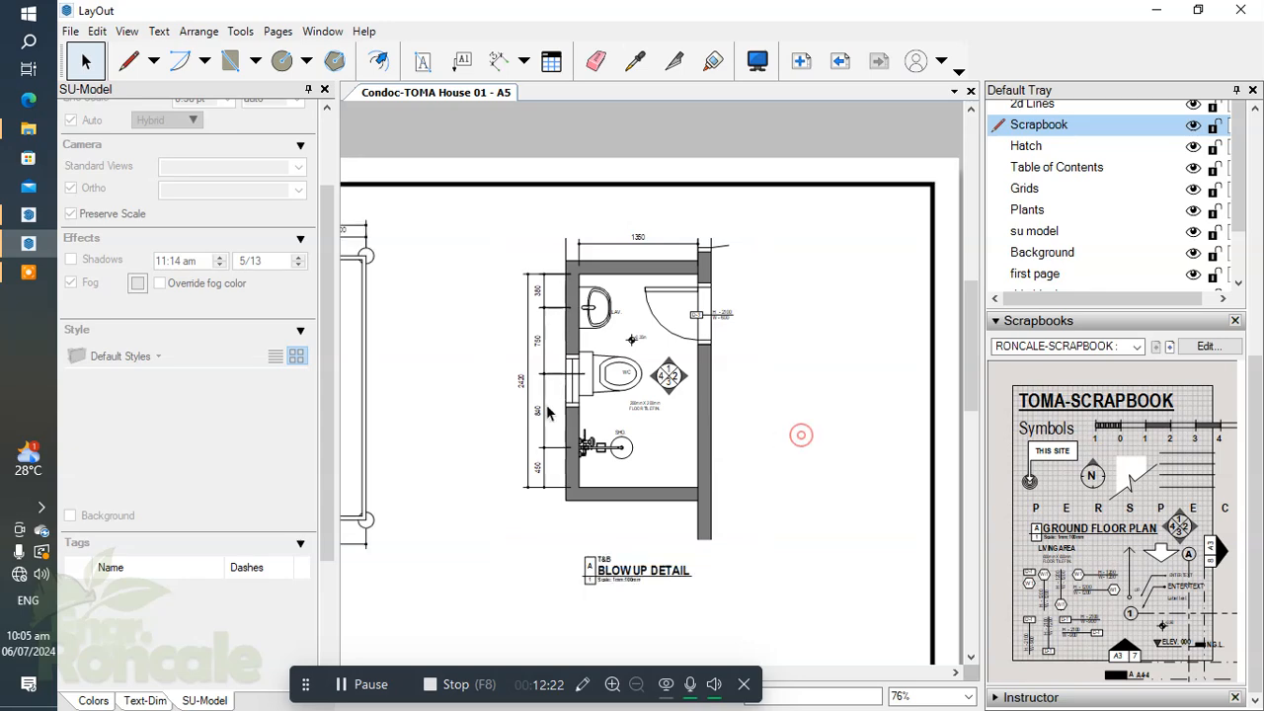
Switch to the SketchUp model and open the secx scene, viewing the ground-floor toilet through the section cut
click(29, 214)
scroll(424, 309, down, 1)
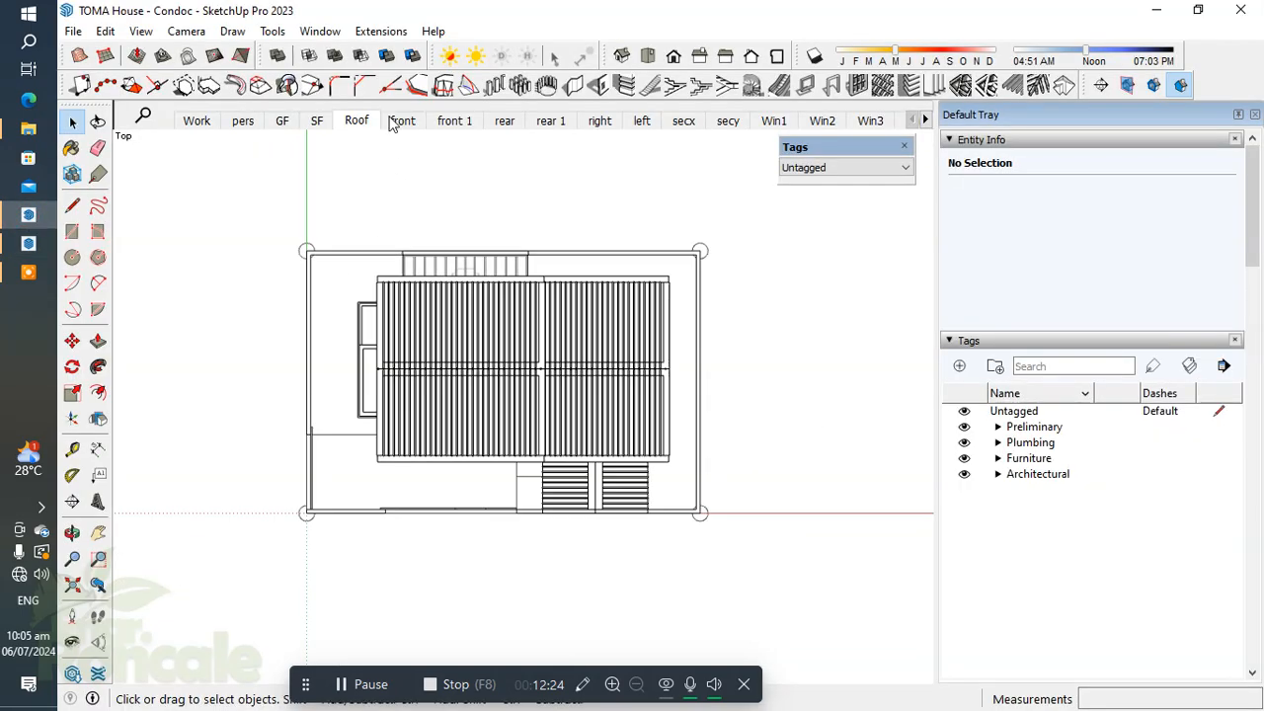
click(237, 124)
click(694, 125)
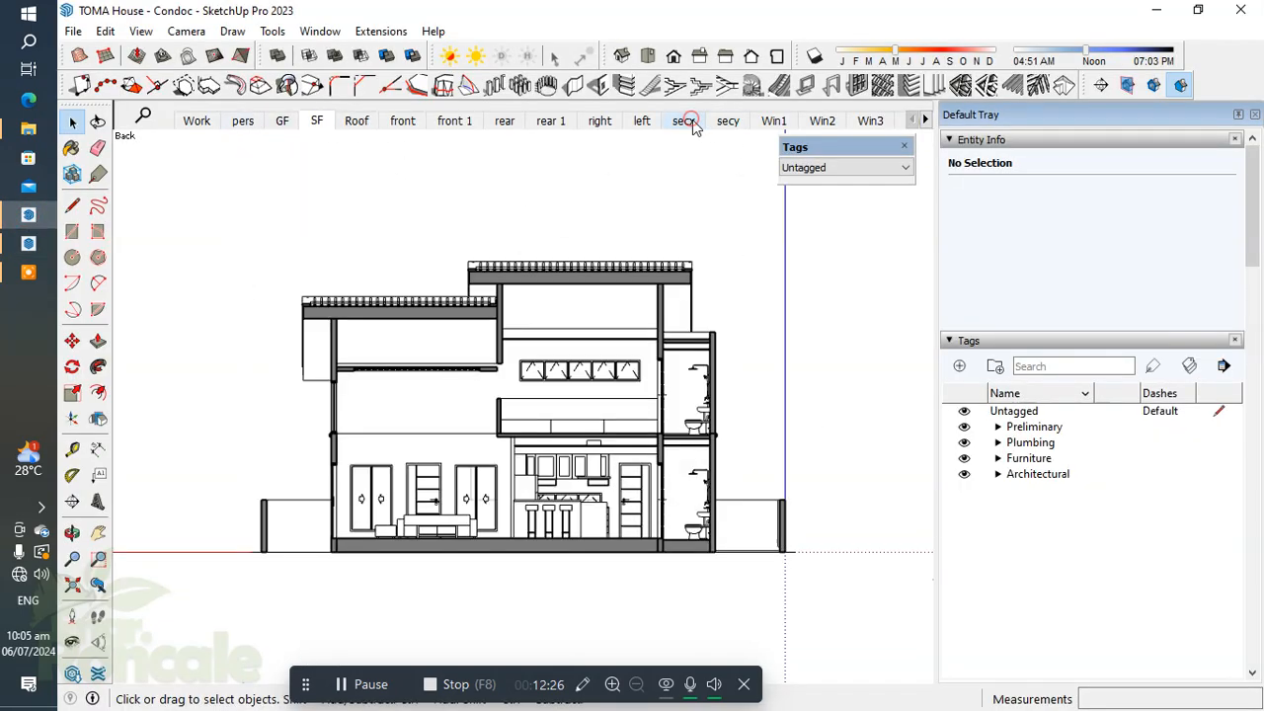
scroll(701, 535, up, 3)
middle_drag(700, 532, 868, 596)
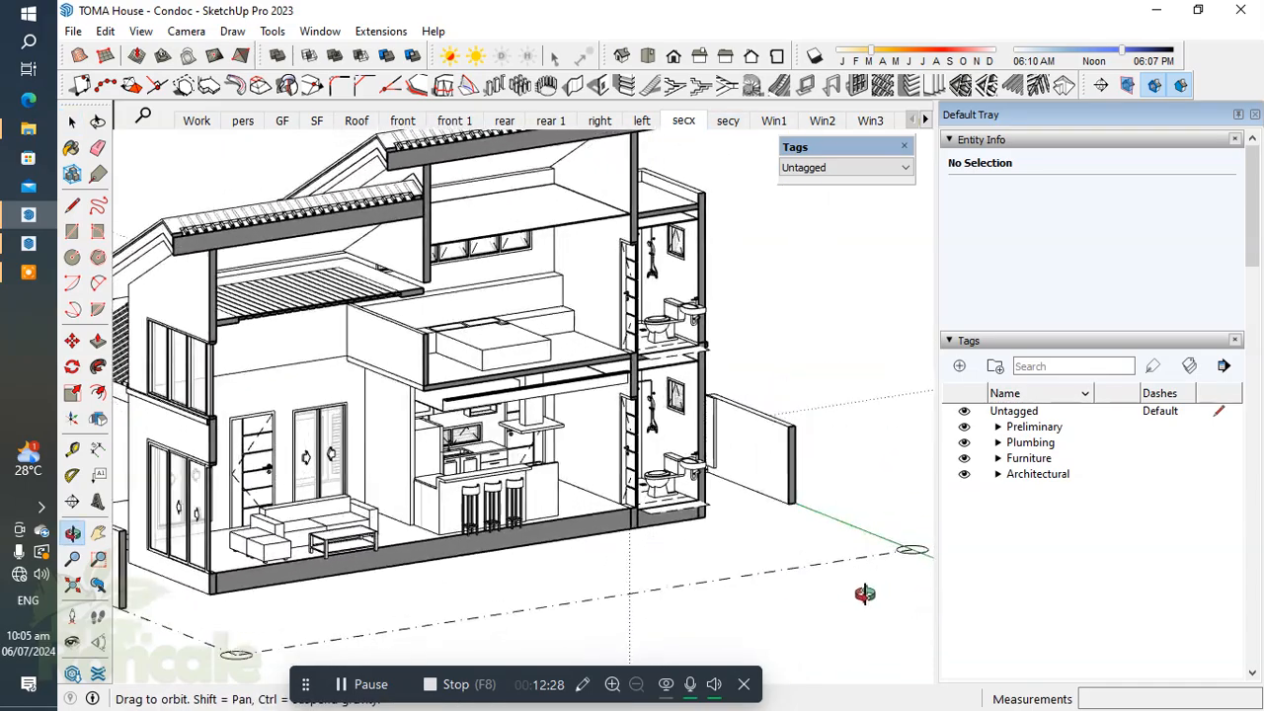
scroll(611, 401, up, 6)
scroll(612, 396, down, 5)
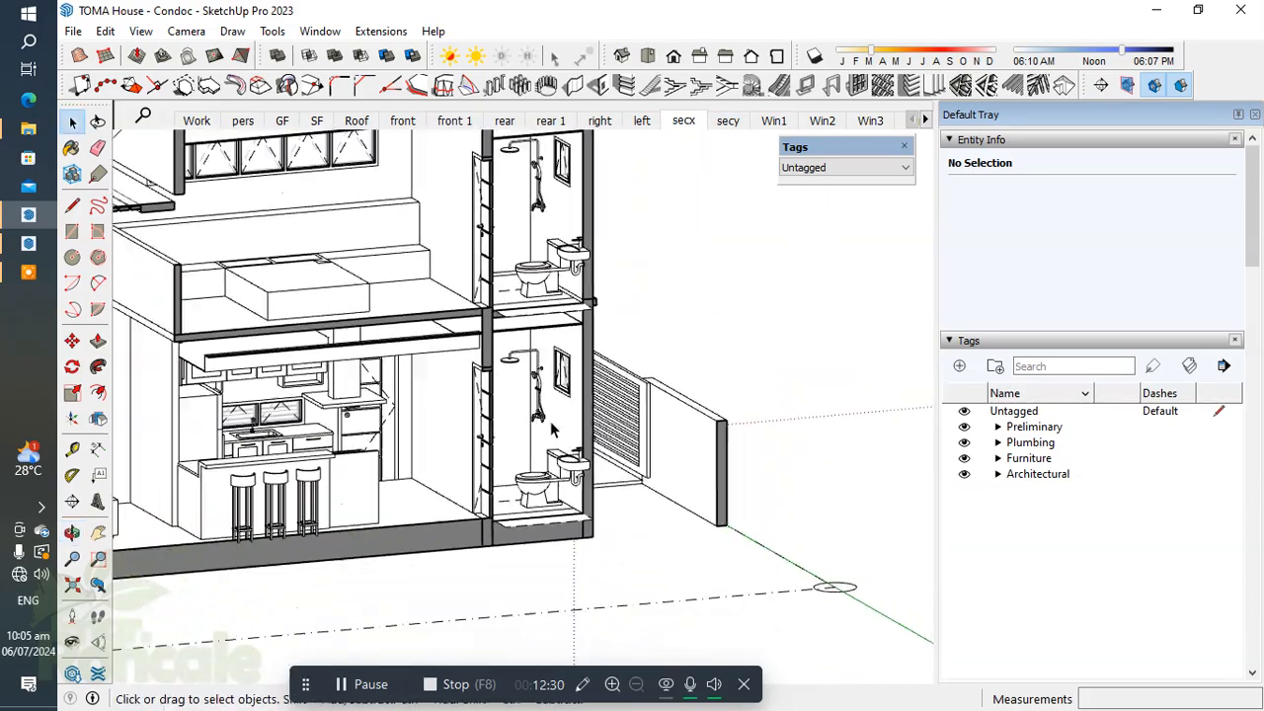
scroll(595, 446, up, 7)
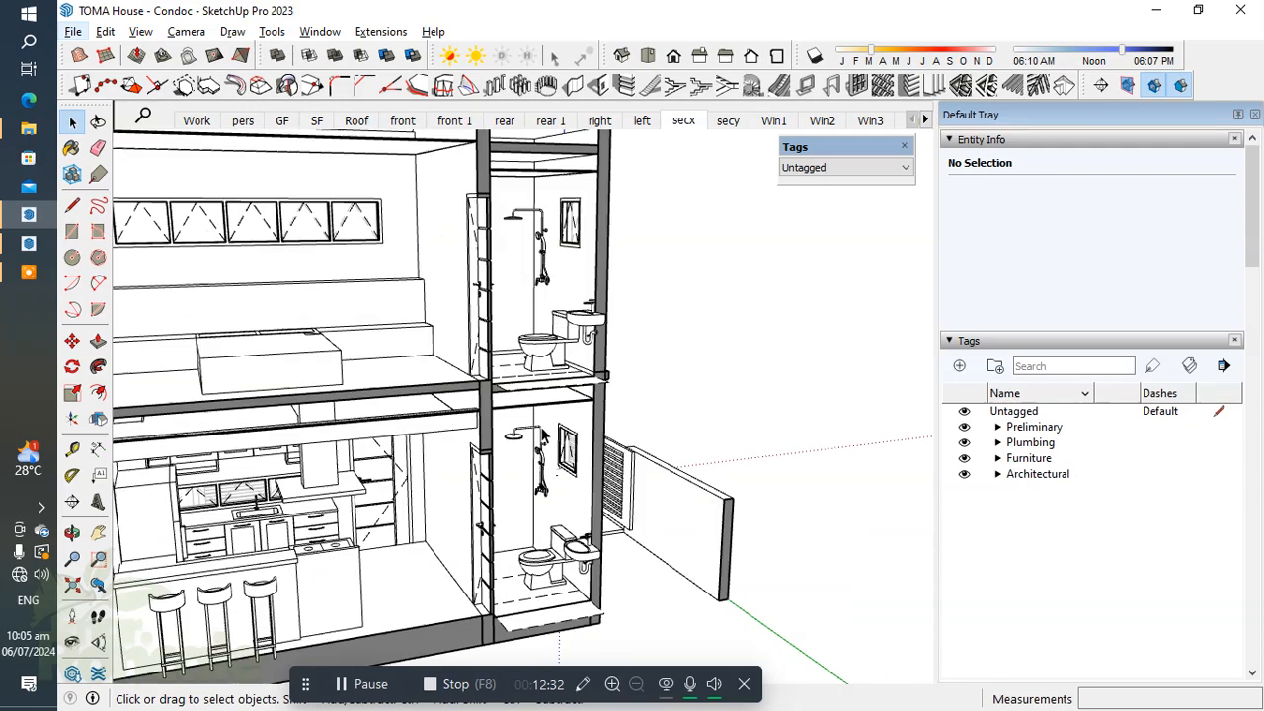
Open the toilet's window wall for editing and copy its shower corner edge 900 mm along the wall toward the window
triple_click(549, 510)
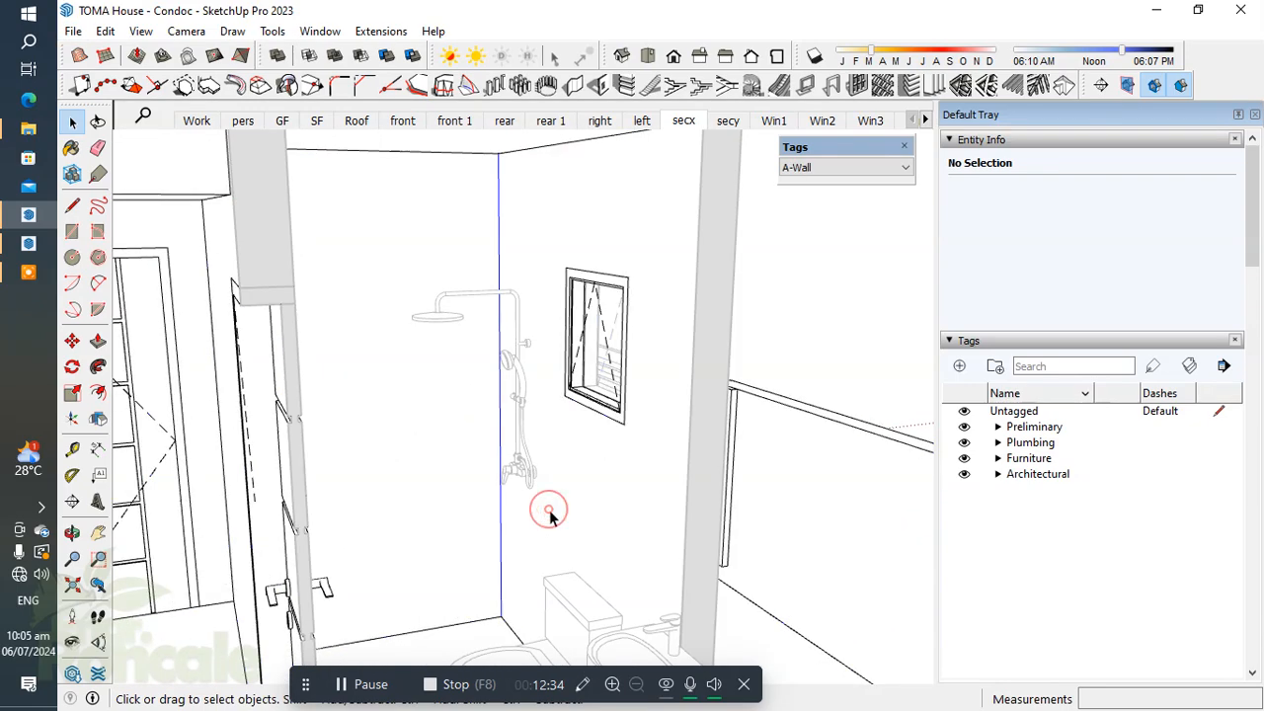
click(503, 525)
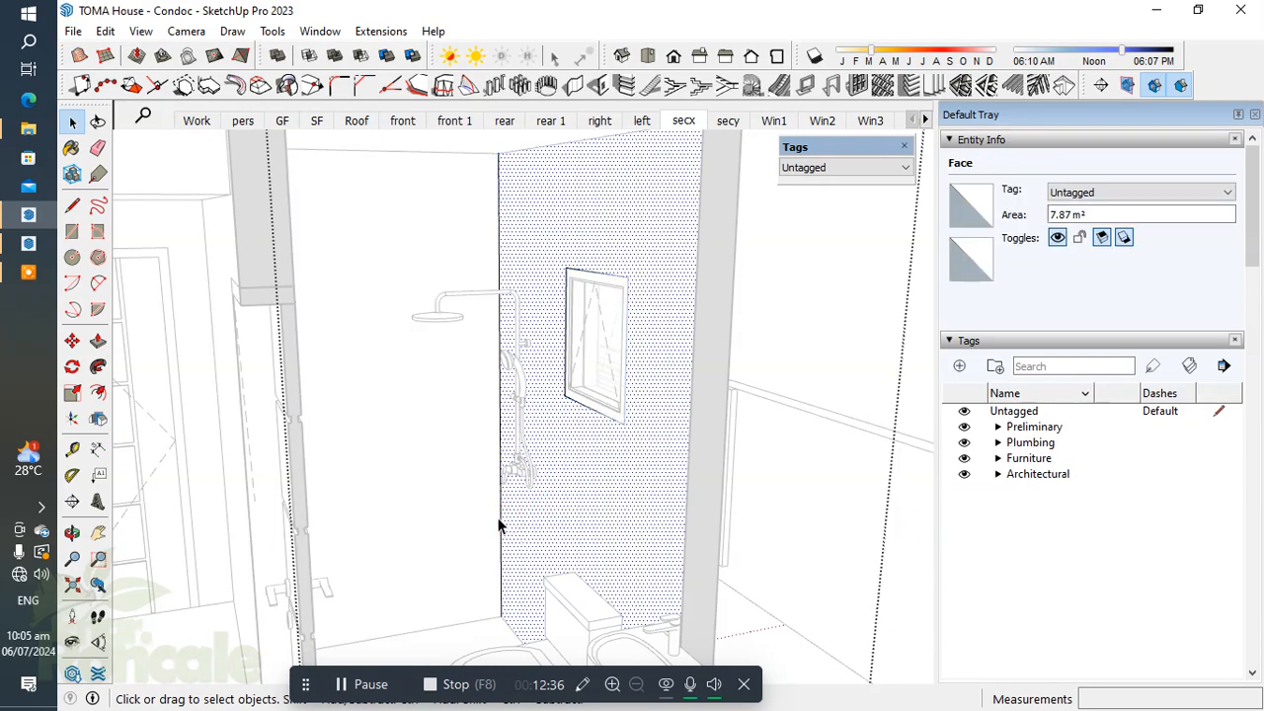
click(499, 521)
key(m)
click(544, 516)
key(ctrl)
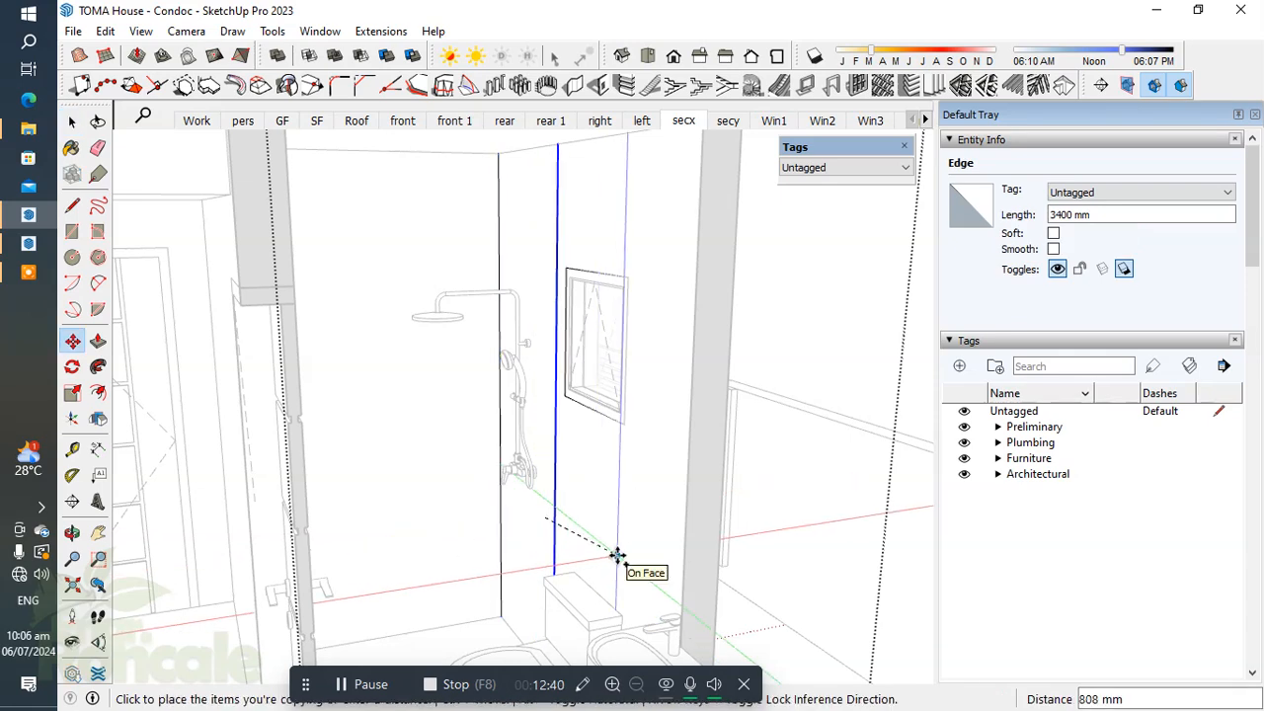
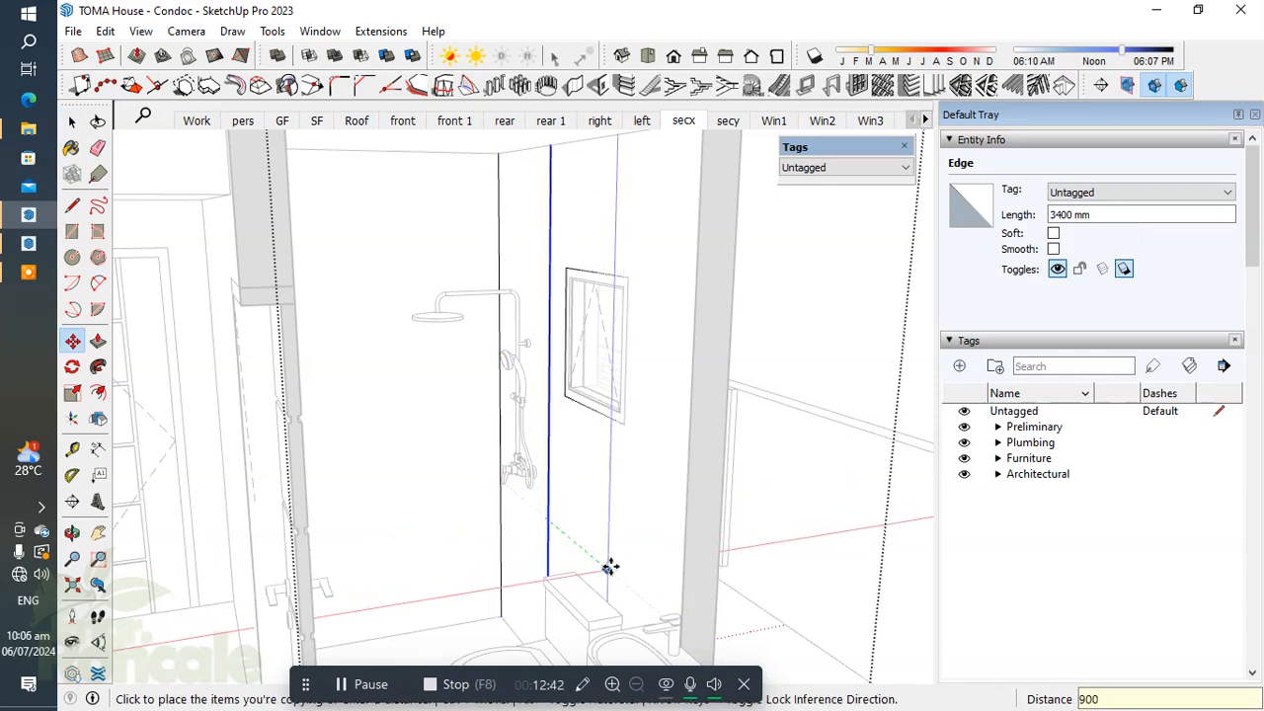
key(Return)
Push/Pull the strip of window wall behind the shower into the room to thicken it
scroll(524, 448, down, 3)
middle_drag(524, 448, 530, 508)
key(p)
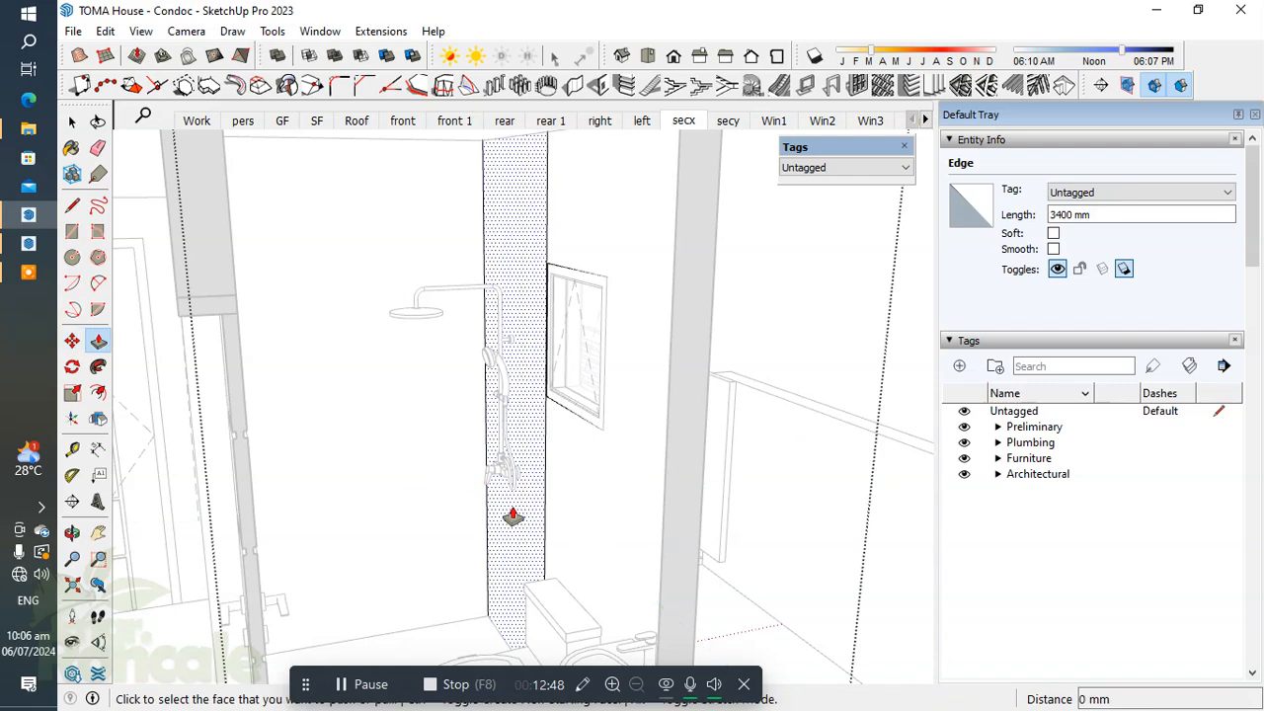
click(513, 515)
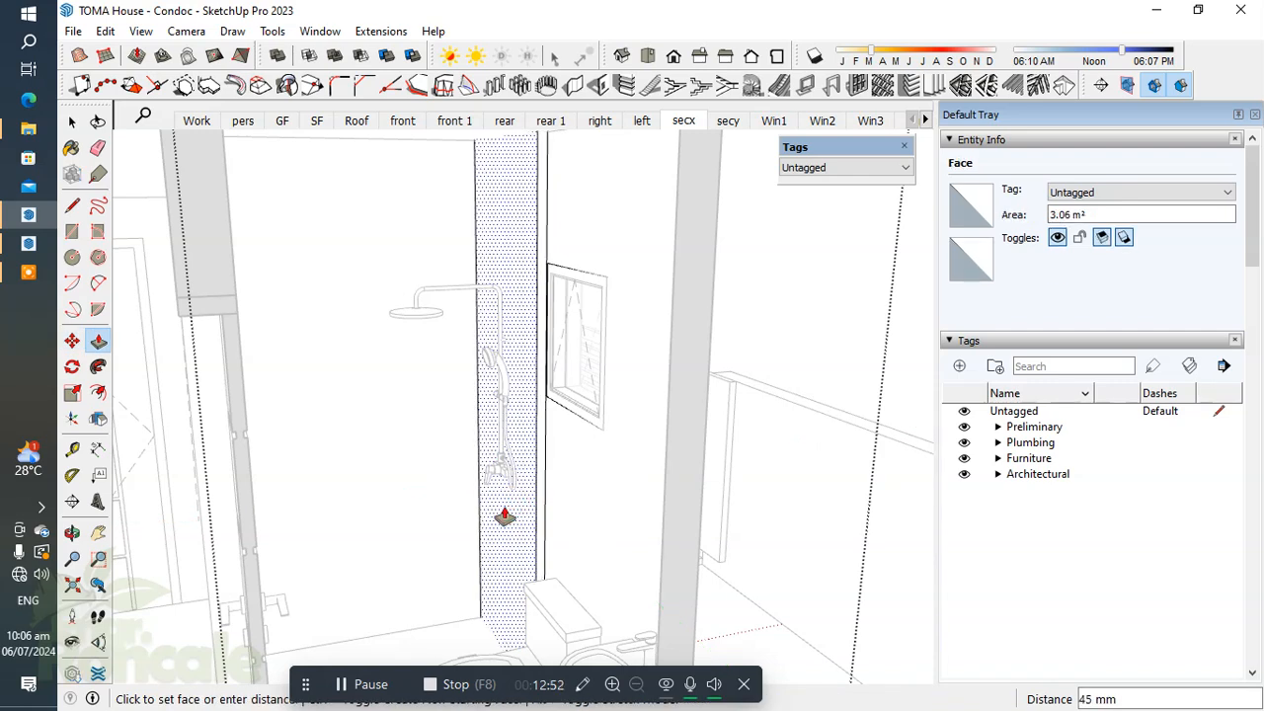
key(Return)
Select the shower fixture group and move it inward, clear of the thickened wall strip
middle_drag(551, 489, 530, 456)
key(space)
scroll(515, 418, up, 2)
key(Escape)
click(492, 456)
click(491, 456)
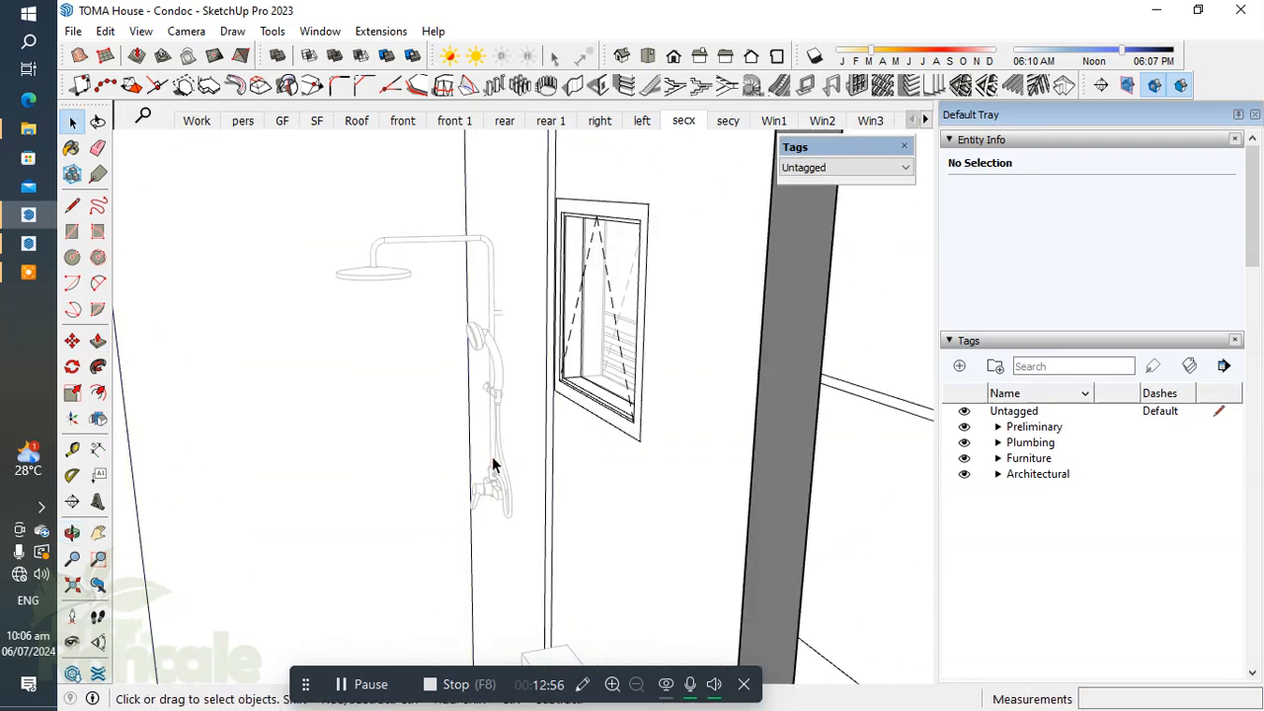
click(492, 456)
click(492, 454)
scroll(503, 437, down, 3)
scroll(525, 479, up, 2)
scroll(525, 480, up, 3)
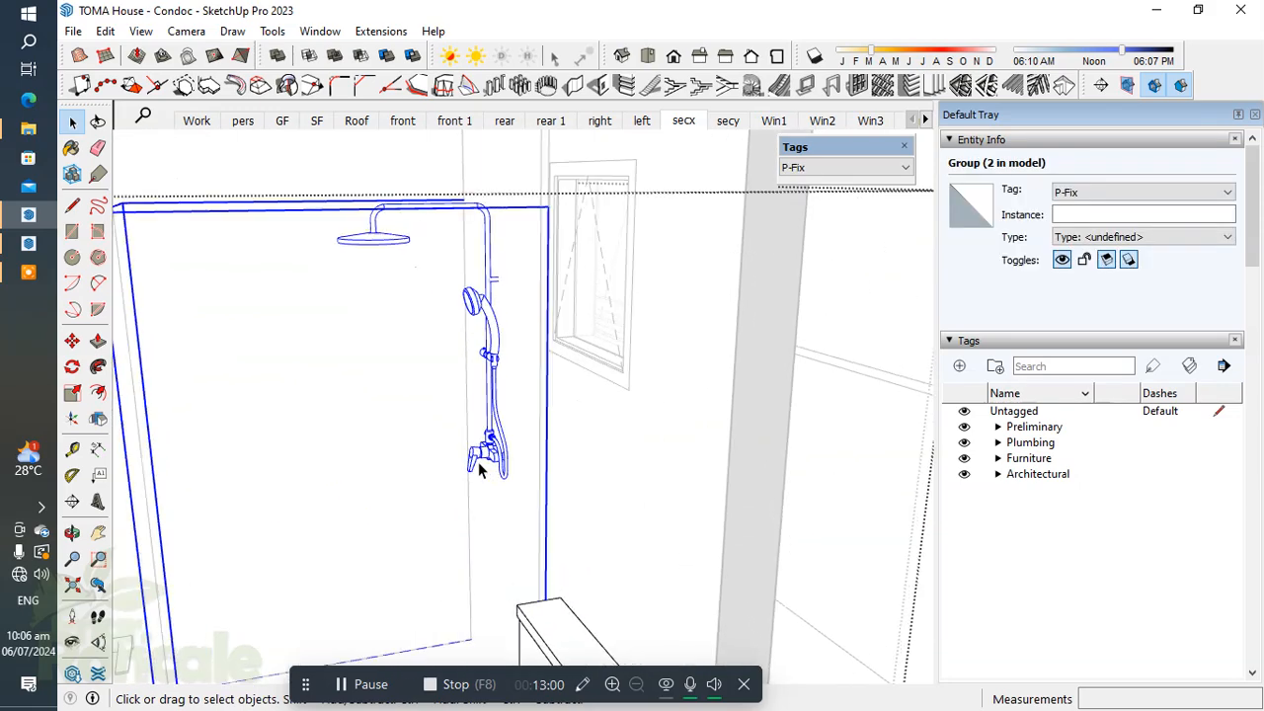
key(m)
click(409, 431)
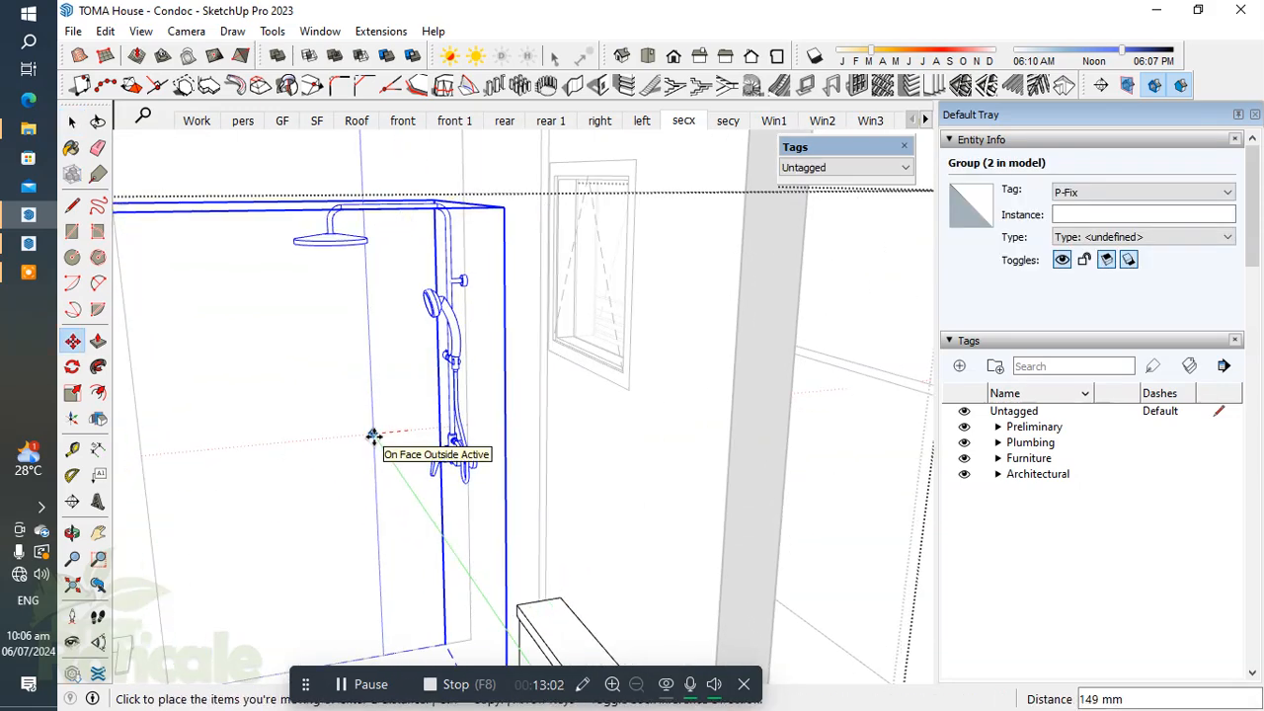
key(Return)
Try to copy the shower corner edge 900 mm along the wall opposite the window
scroll(563, 433, down, 4)
key(space)
click(576, 437)
click(576, 437)
middle_drag(576, 439, 431, 410)
scroll(286, 405, up, 4)
click(219, 401)
double_click(220, 402)
double_click(449, 400)
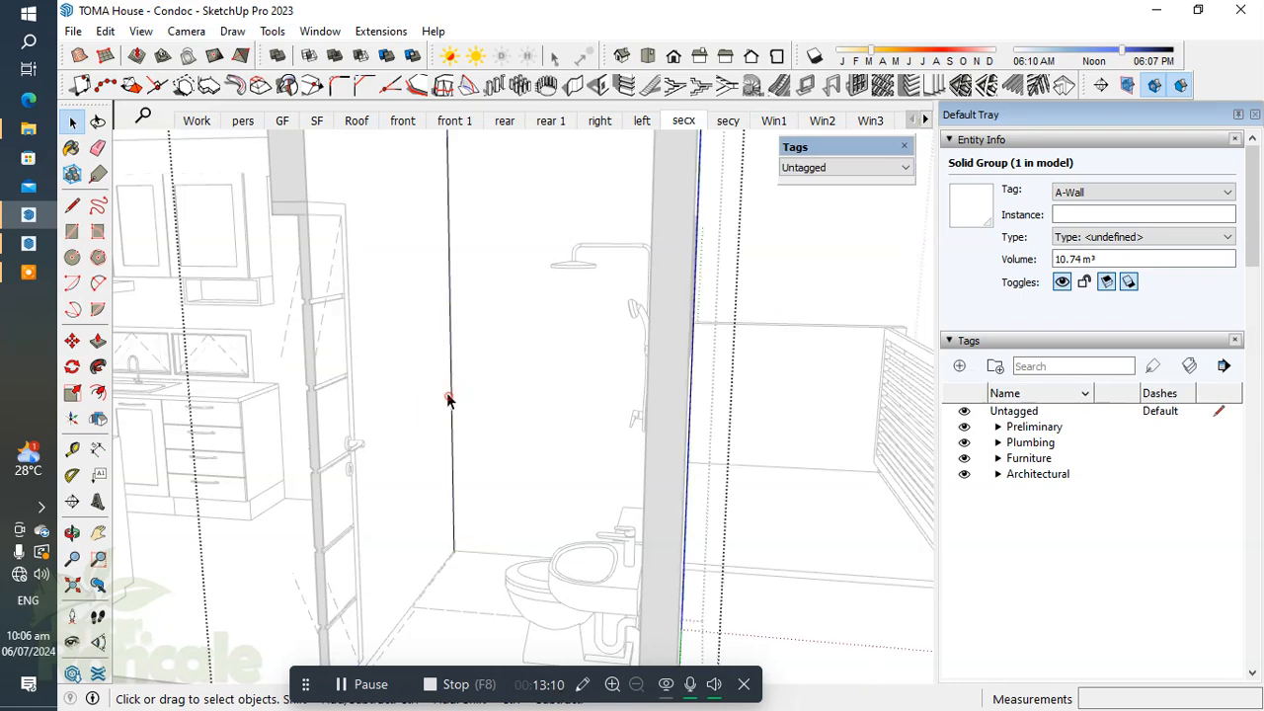
click(449, 393)
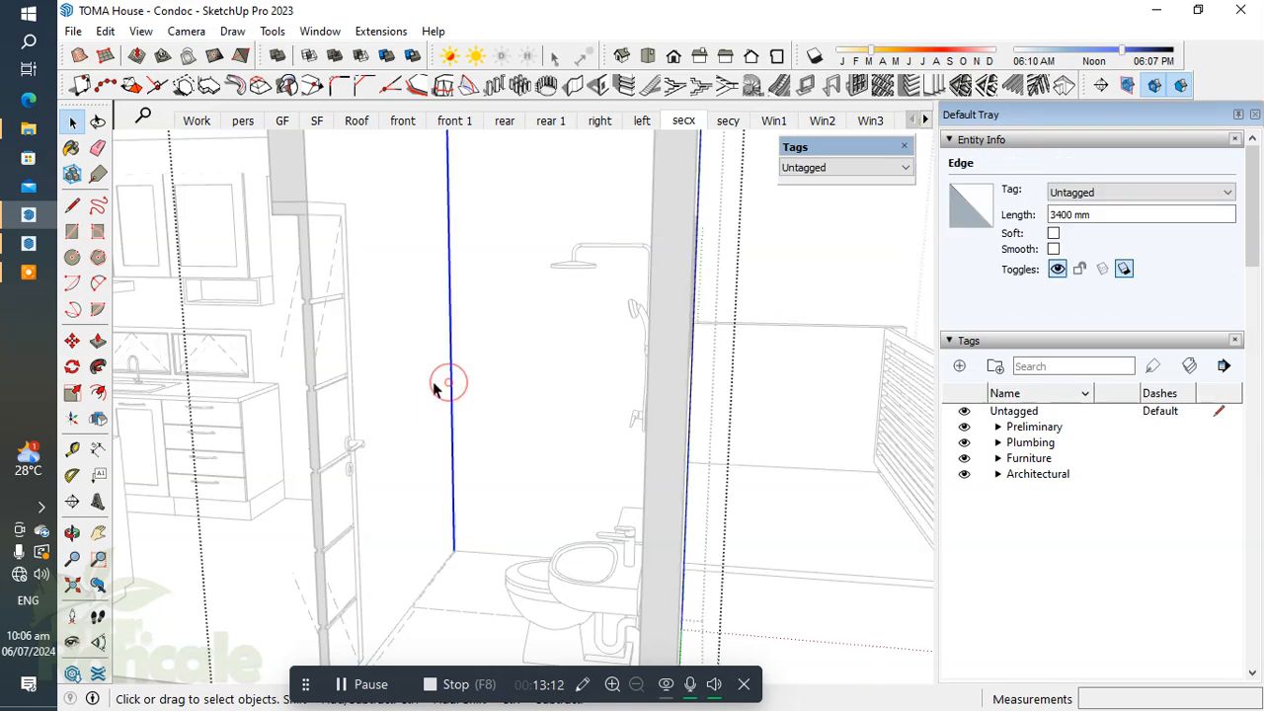
key(m)
click(435, 392)
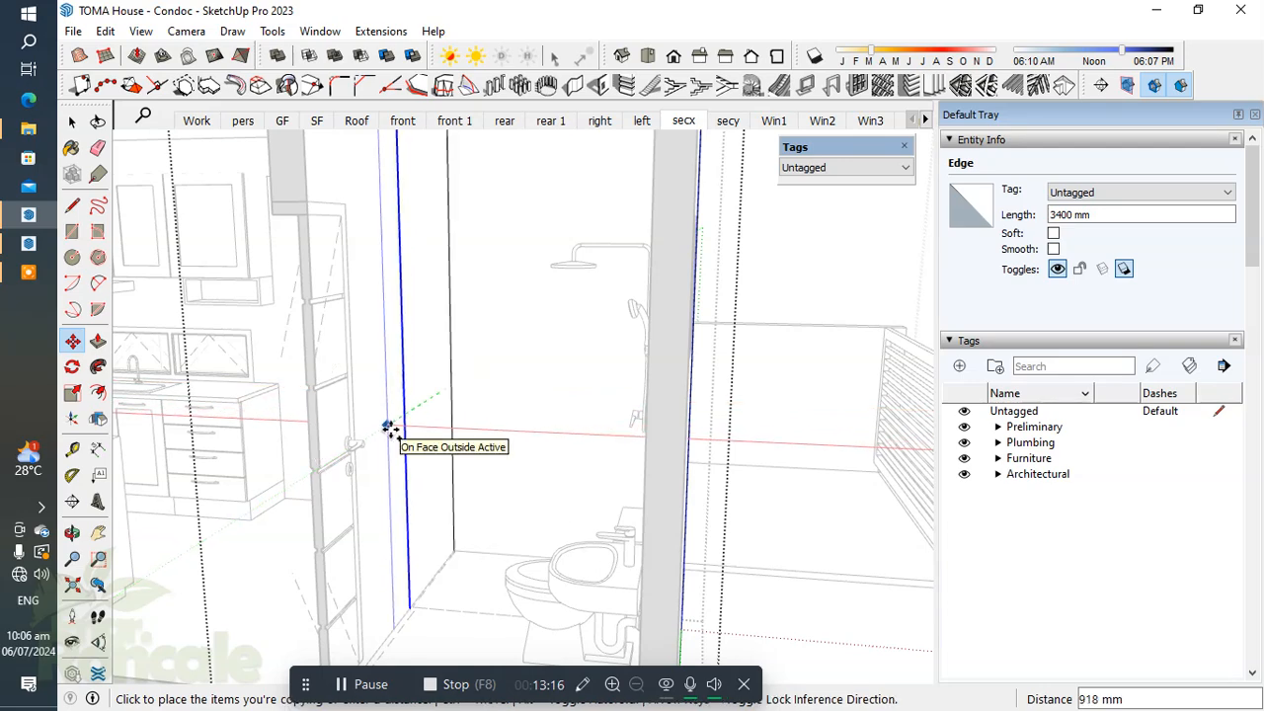
text(900)
key(Return)
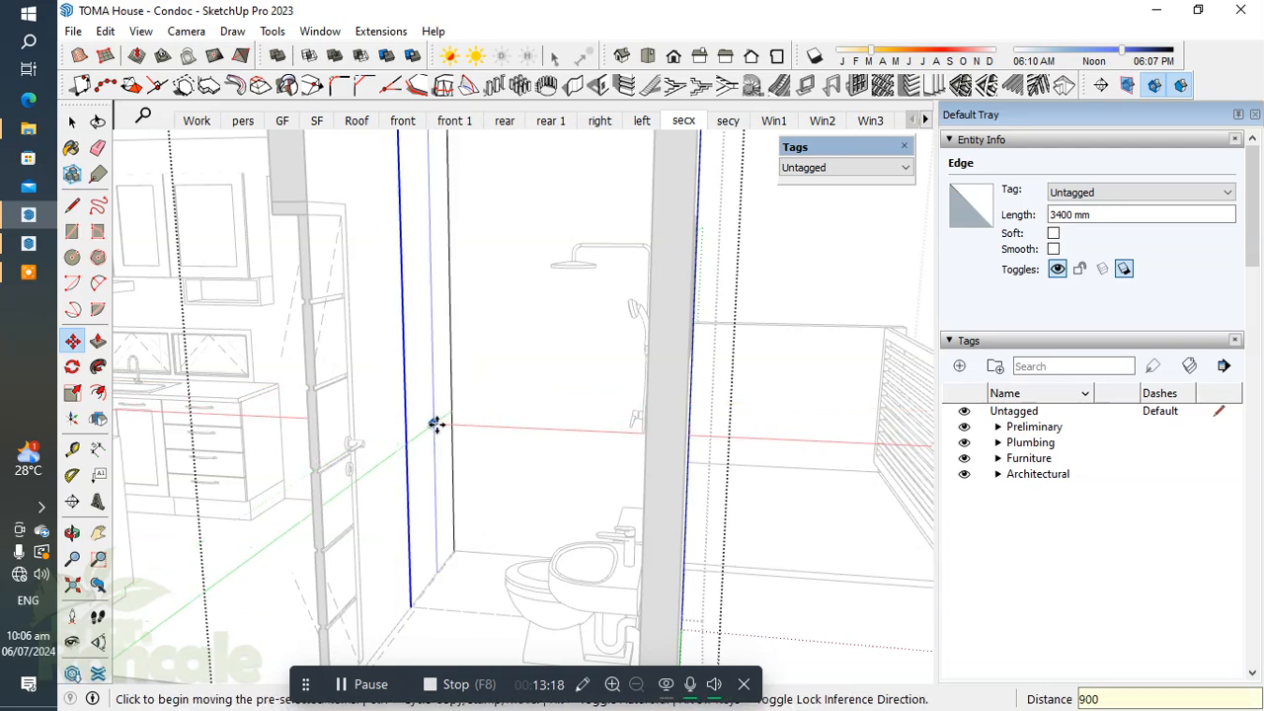
Delete the edge copied onto the wall opposite the window
key(p)
mouse_move(423, 454)
middle_down()
mouse_move(438, 468)
mouse_move(434, 510)
mouse_move(434, 444)
middle_up()
key(space)
scroll(513, 361, down, 5)
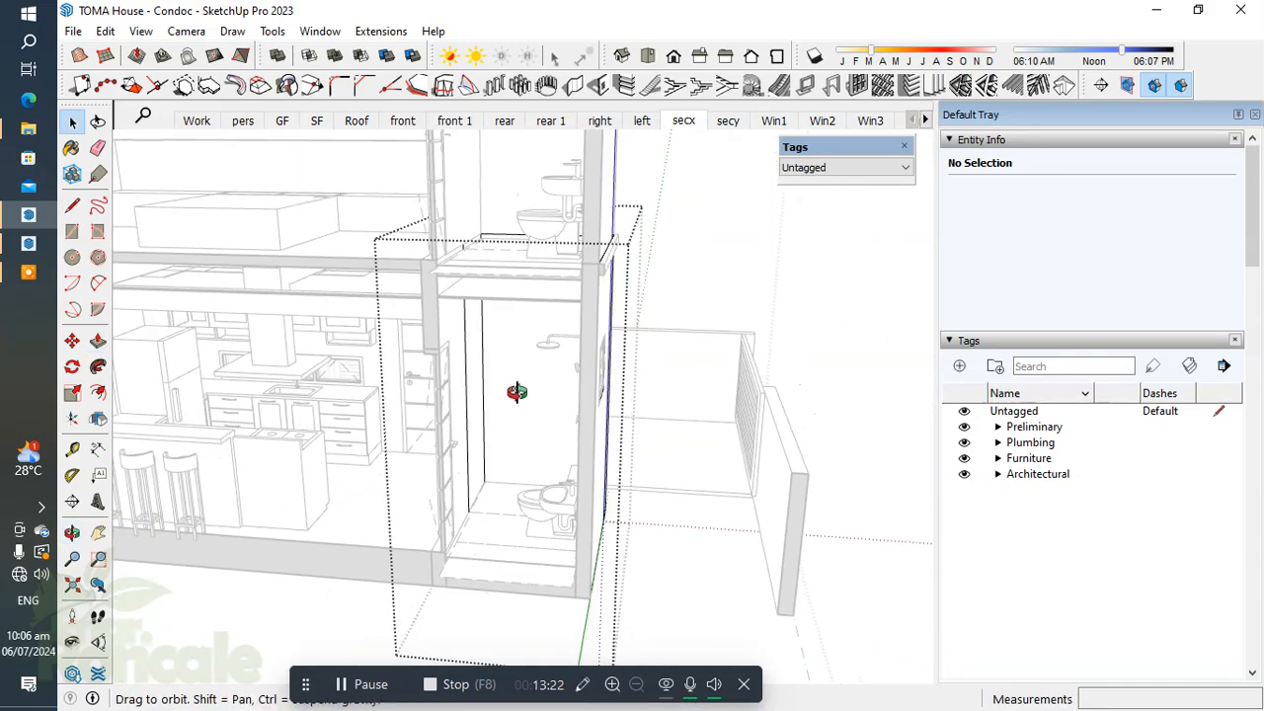
middle_drag(517, 404, 517, 367)
click(467, 369)
key(Delete)
Open the wall group between the kitchen and the toilet for editing and select its toilet-side face
scroll(467, 370, up, 1)
scroll(483, 374, up, 4)
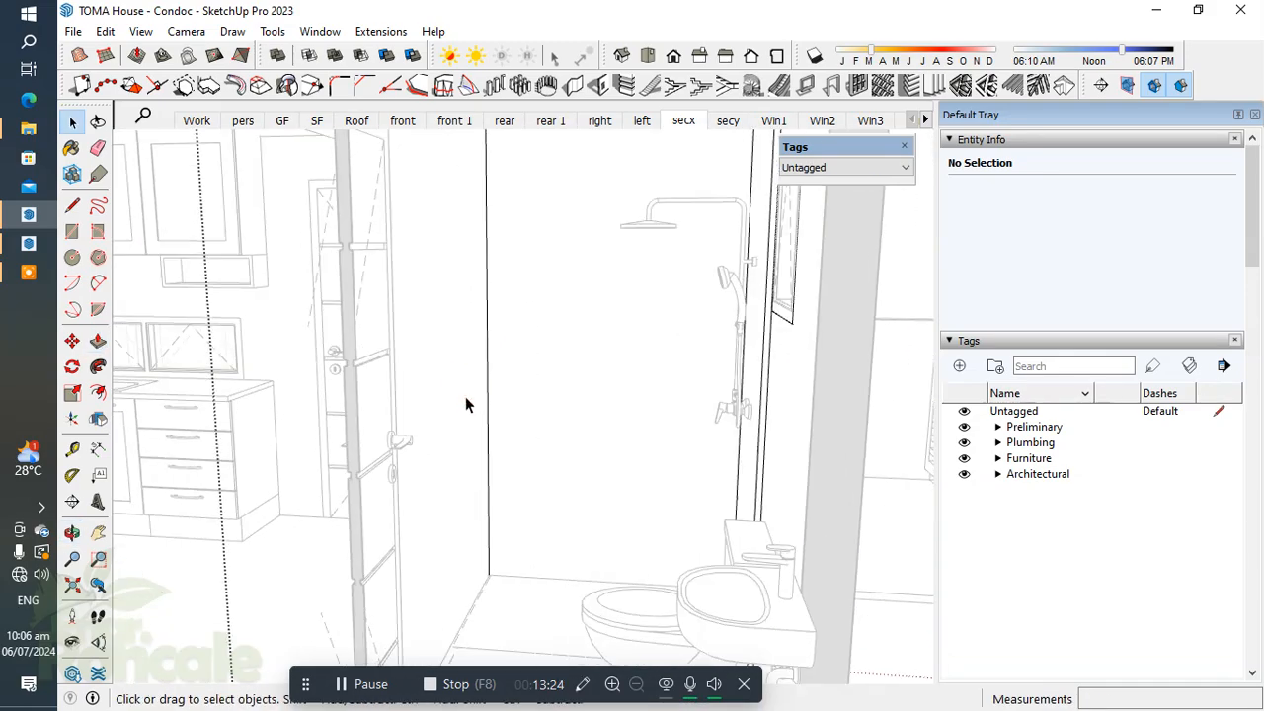
triple_click(463, 397)
scroll(464, 392, down, 4)
key(Delete)
middle_drag(477, 414, 447, 409)
scroll(454, 409, up, 1)
scroll(447, 463, up, 3)
click(434, 454)
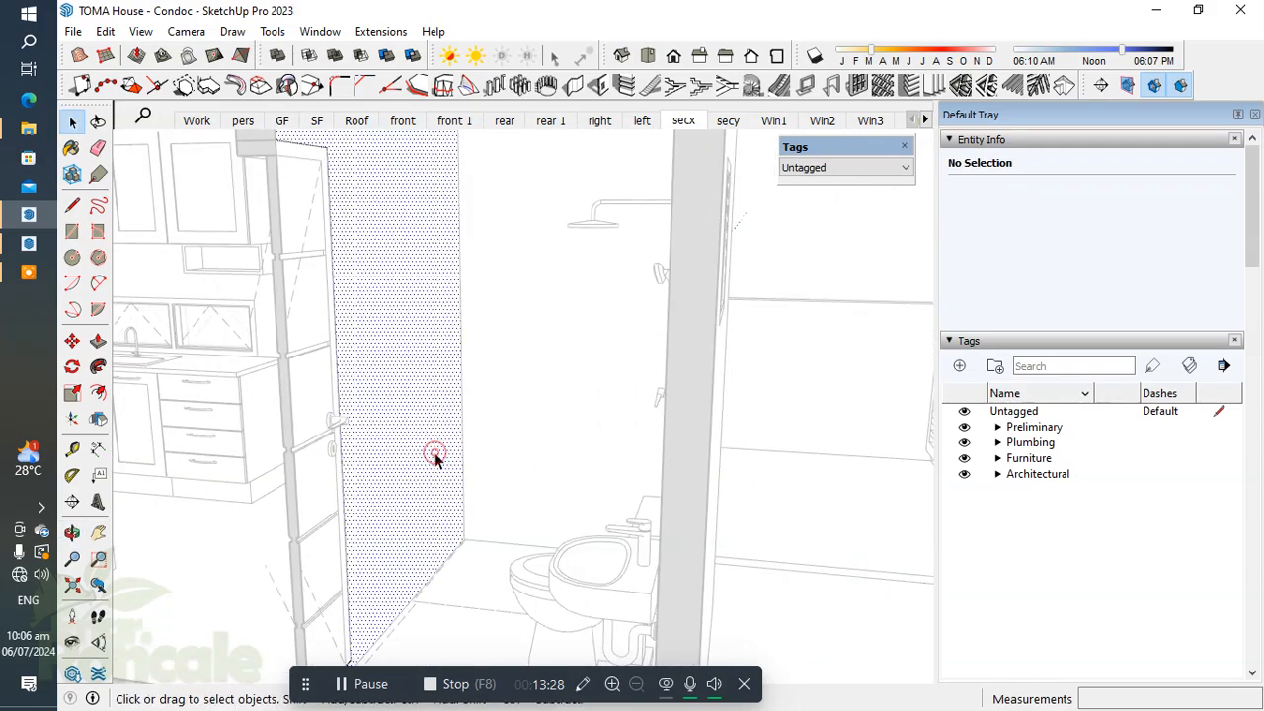
Copy the outer vertical end edge of the kitchen-side wall to the inside corner of the shower
scroll(439, 452, down, 4)
middle_drag(144, 419, 432, 315)
scroll(421, 306, up, 3)
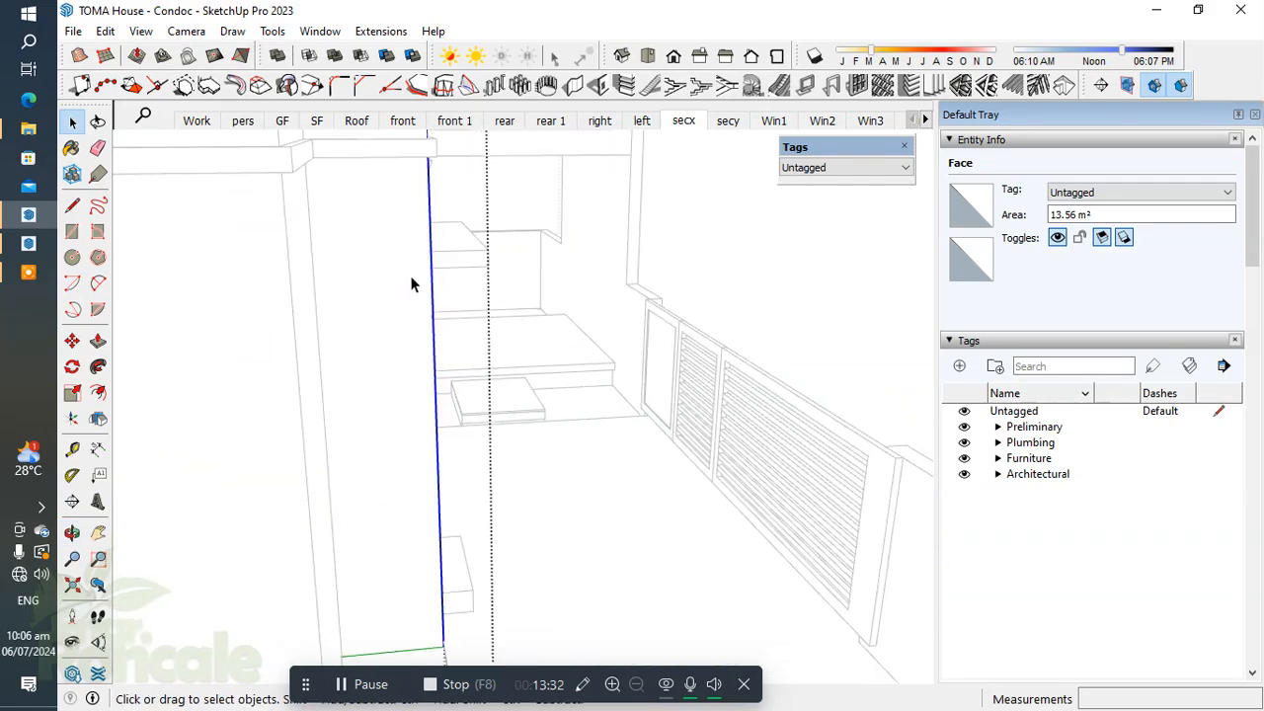
click(427, 307)
key(m)
click(430, 315)
key(ctrl)
middle_drag(436, 314, 587, 296)
middle_drag(296, 338, 533, 296)
scroll(366, 341, up, 1)
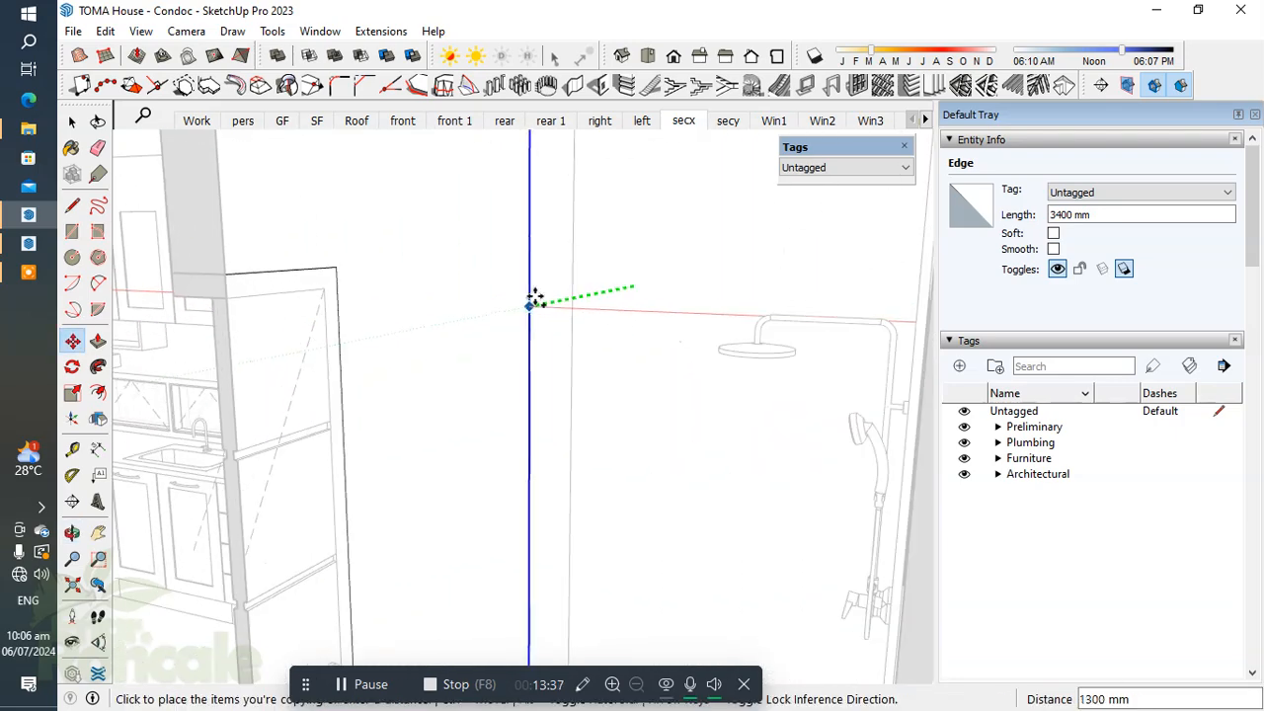
click(574, 255)
Copy the inner corner edge 900 mm along the kitchen-side wall and Push/Pull the resulting strip into the shower
click(539, 278)
key(ctrl)
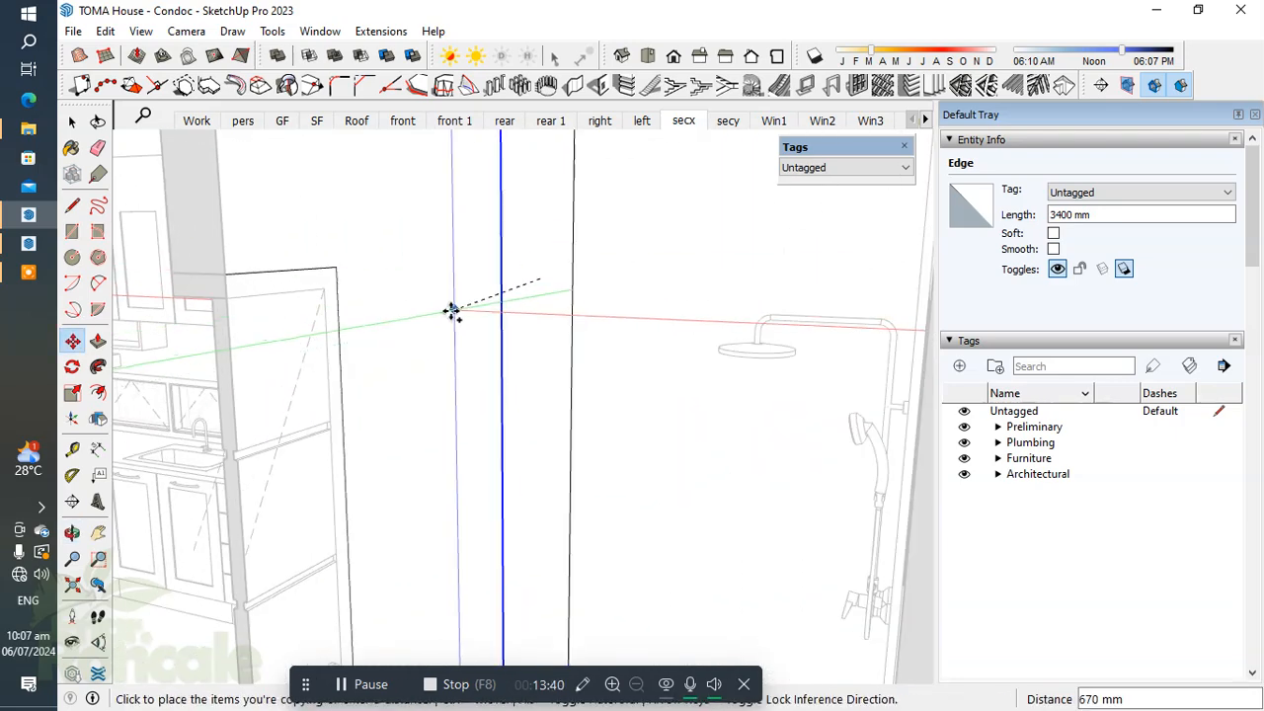
click(411, 294)
middle_drag(417, 294, 508, 305)
key(p)
click(502, 315)
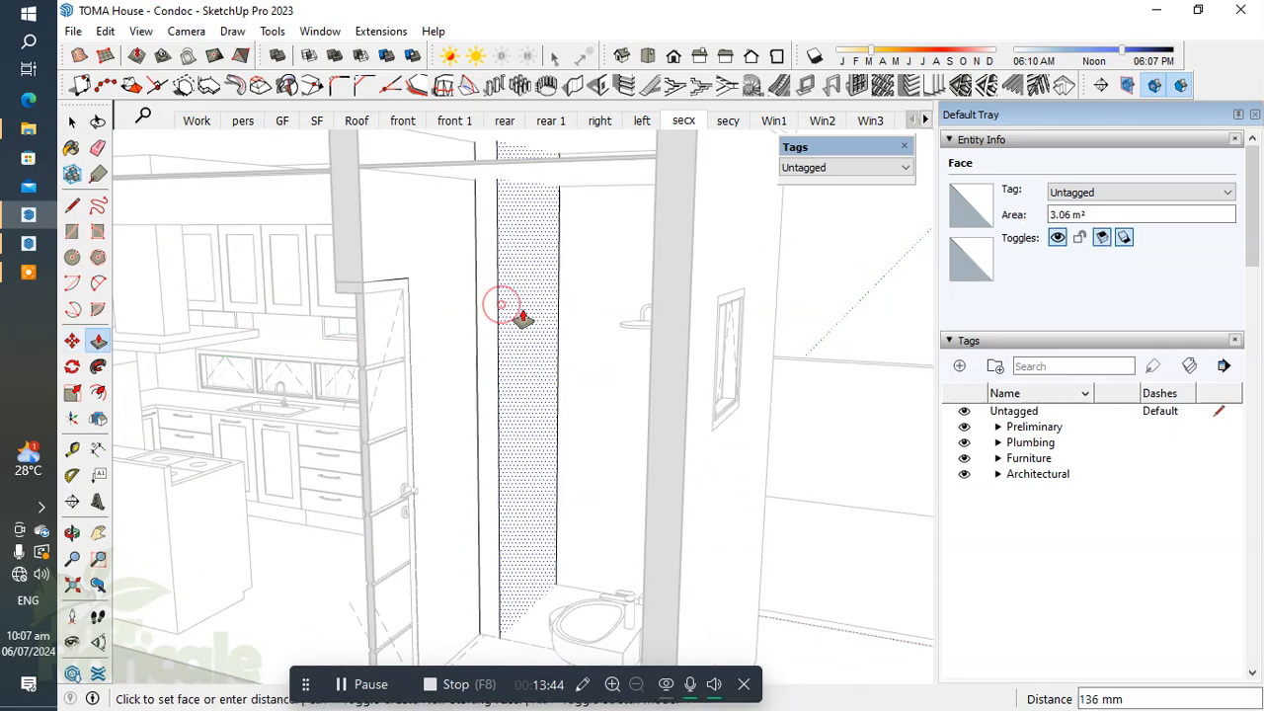
key(Return)
Open the exterior wall group and Push/Pull the shower's end wall face into the room
middle_drag(521, 319, 581, 397)
key(space)
click(590, 393)
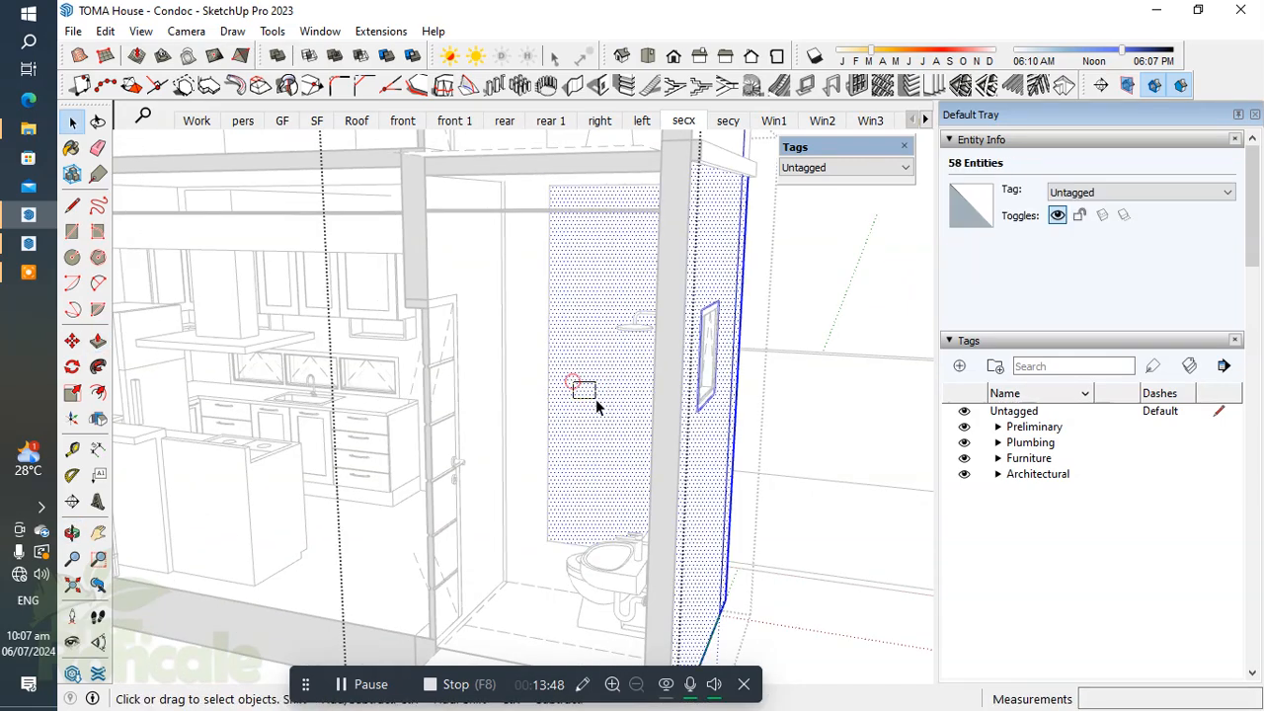
key(p)
click(579, 386)
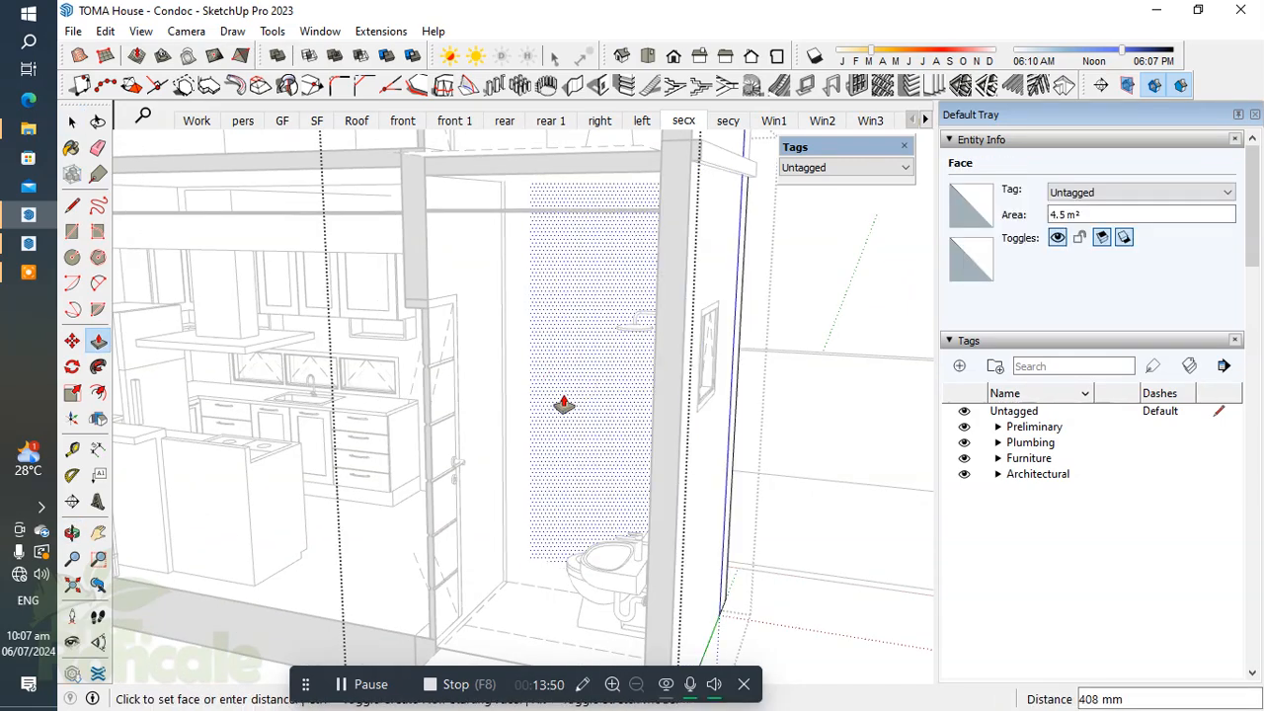
middle_drag(563, 405, 758, 388)
key(space)
Examine the adjusted shower walls and fixtures of the ground-floor toilet from several angles
scroll(710, 380, up, 6)
middle_drag(668, 375, 668, 328)
scroll(668, 330, down, 5)
scroll(700, 366, up, 5)
mouse_move(652, 254)
middle_down()
mouse_move(680, 263)
mouse_move(632, 260)
middle_up()
scroll(612, 306, down, 5)
middle_drag(592, 359, 488, 570)
scroll(543, 346, up, 3)
click(351, 684)
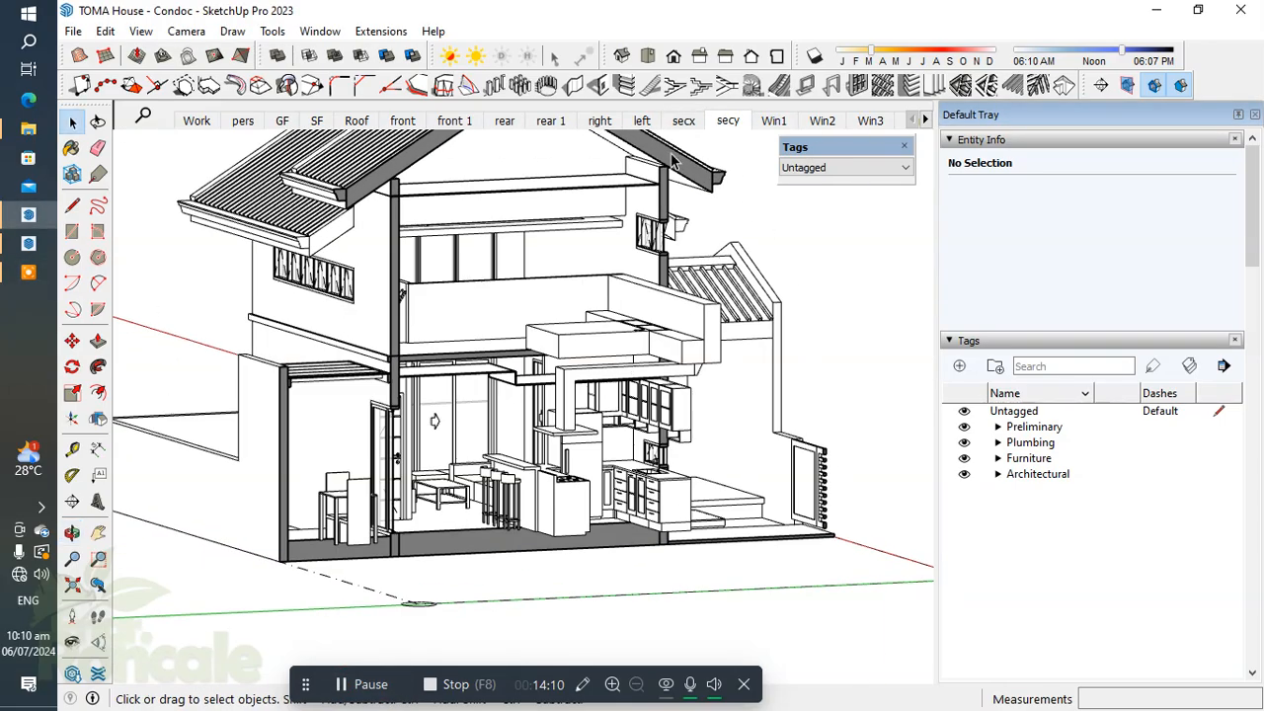
Open the secx scene and examine the toilets on both floors through the section cut
click(684, 120)
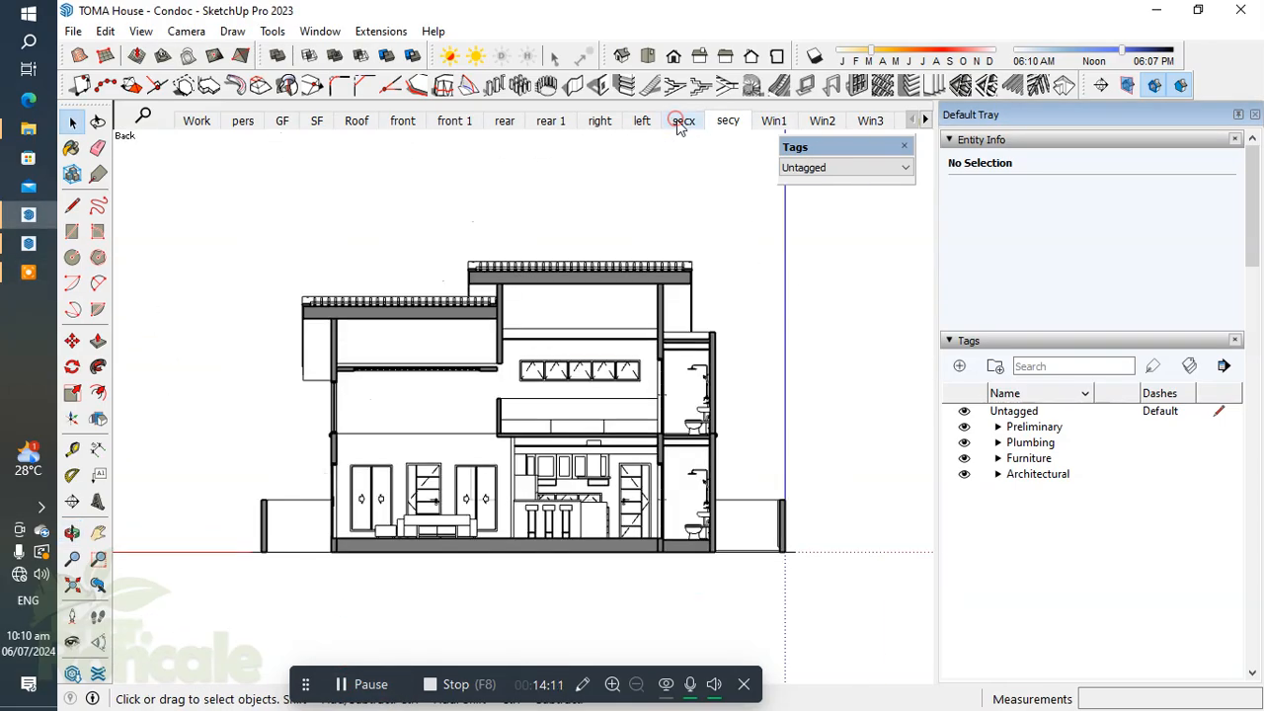
scroll(733, 429, up, 3)
middle_drag(734, 429, 682, 237)
scroll(691, 360, up, 3)
scroll(768, 311, up, 3)
scroll(768, 312, down, 4)
middle_drag(736, 418, 589, 219)
scroll(607, 326, up, 2)
scroll(594, 237, down, 4)
middle_drag(676, 449, 444, 462)
scroll(592, 489, up, 3)
scroll(637, 426, down, 5)
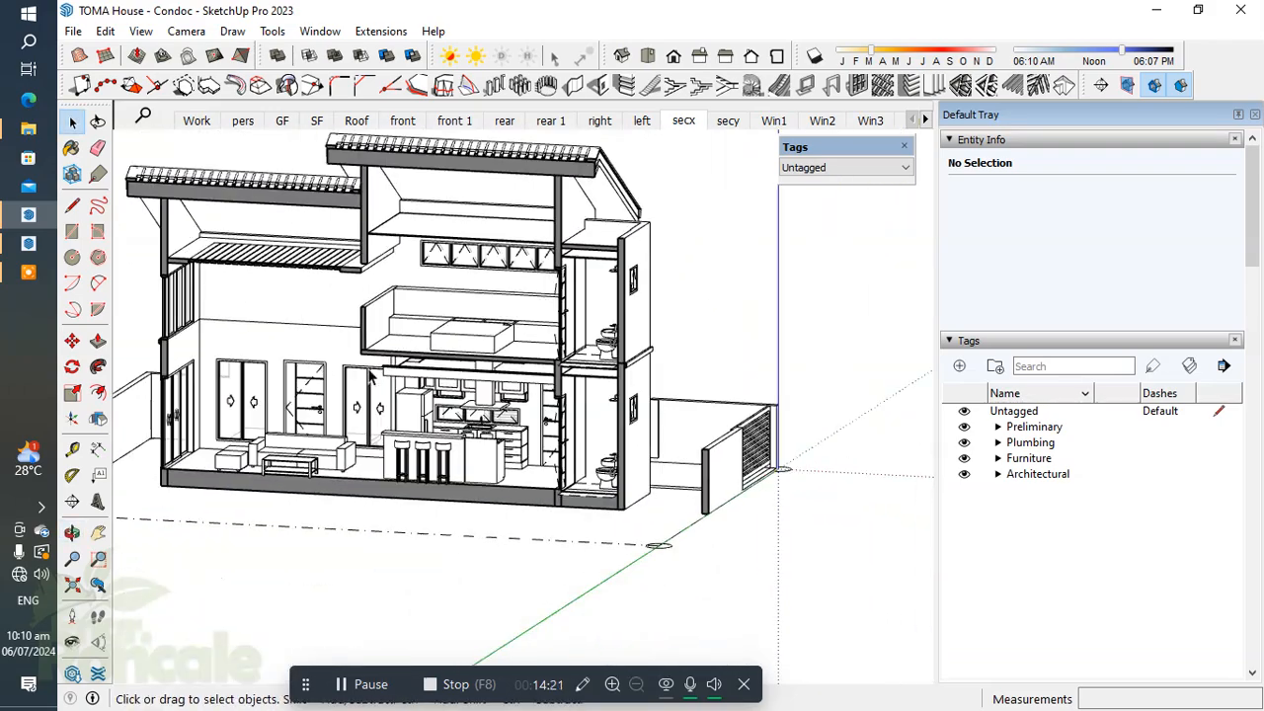
Switch to LayOut and update the model reference of the toilet and bath blow-up viewport
click(27, 276)
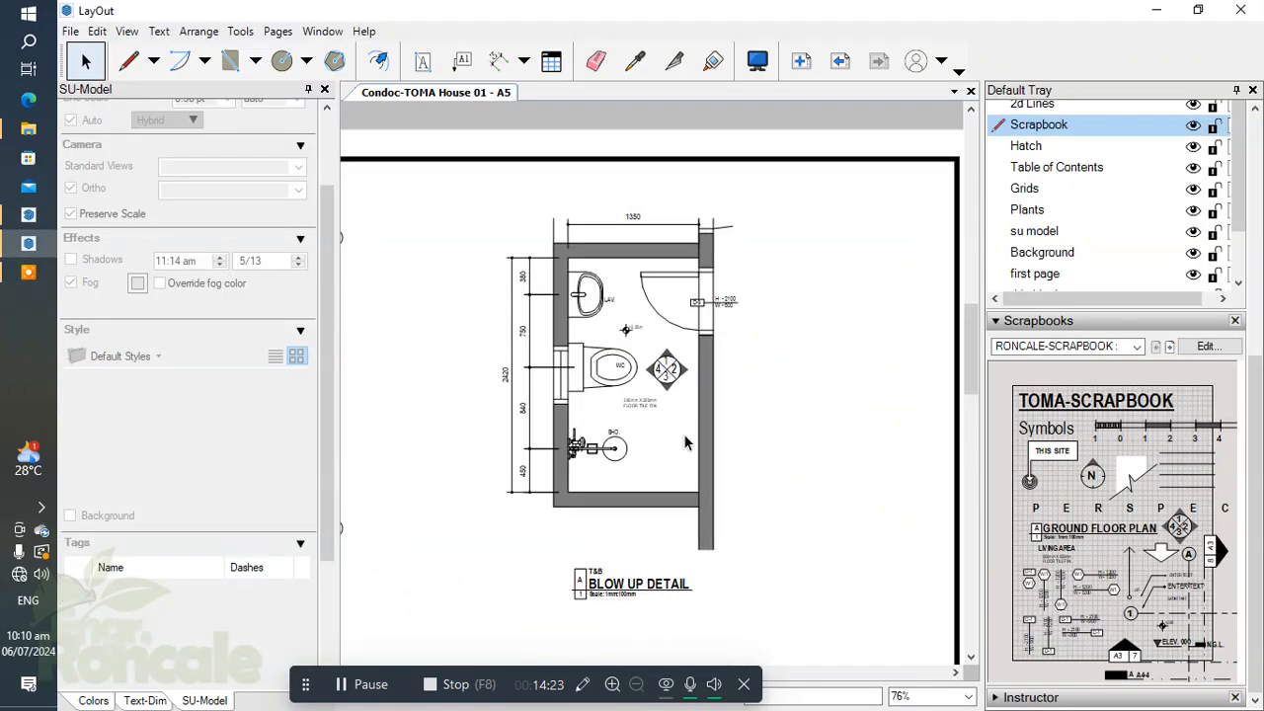
scroll(505, 460, up, 2)
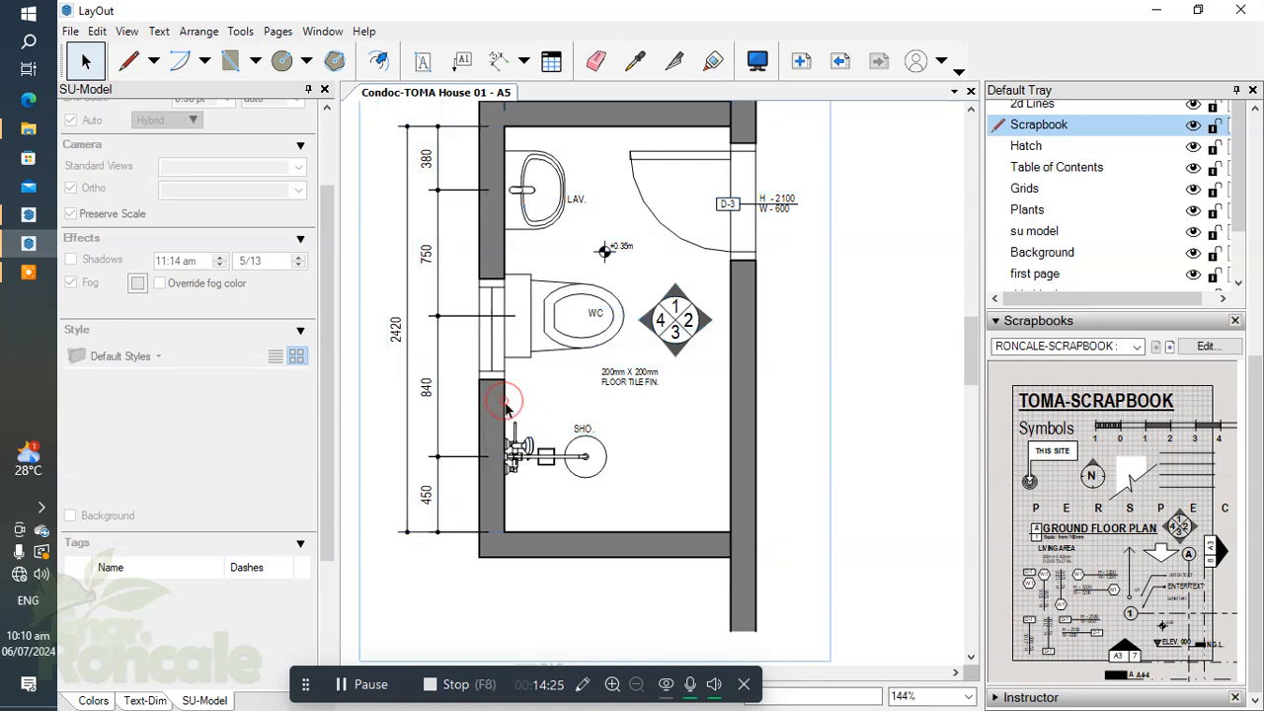
click(518, 397)
right_click(522, 397)
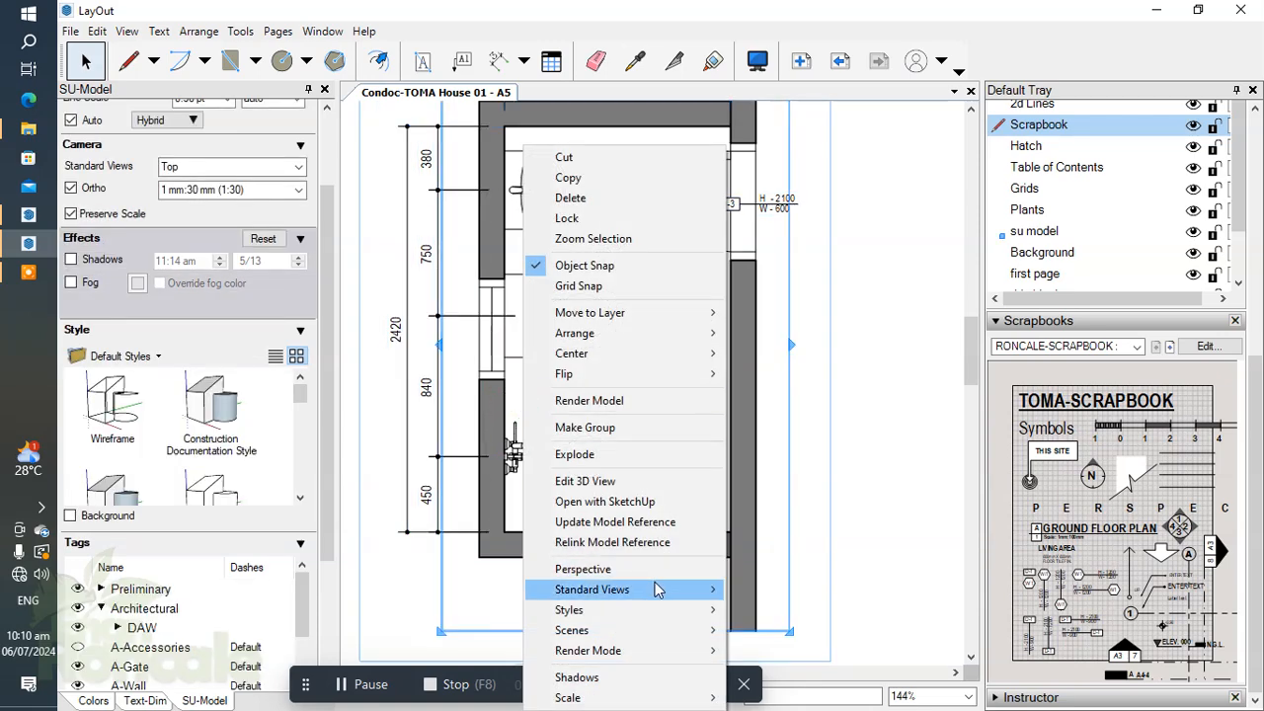
click(634, 529)
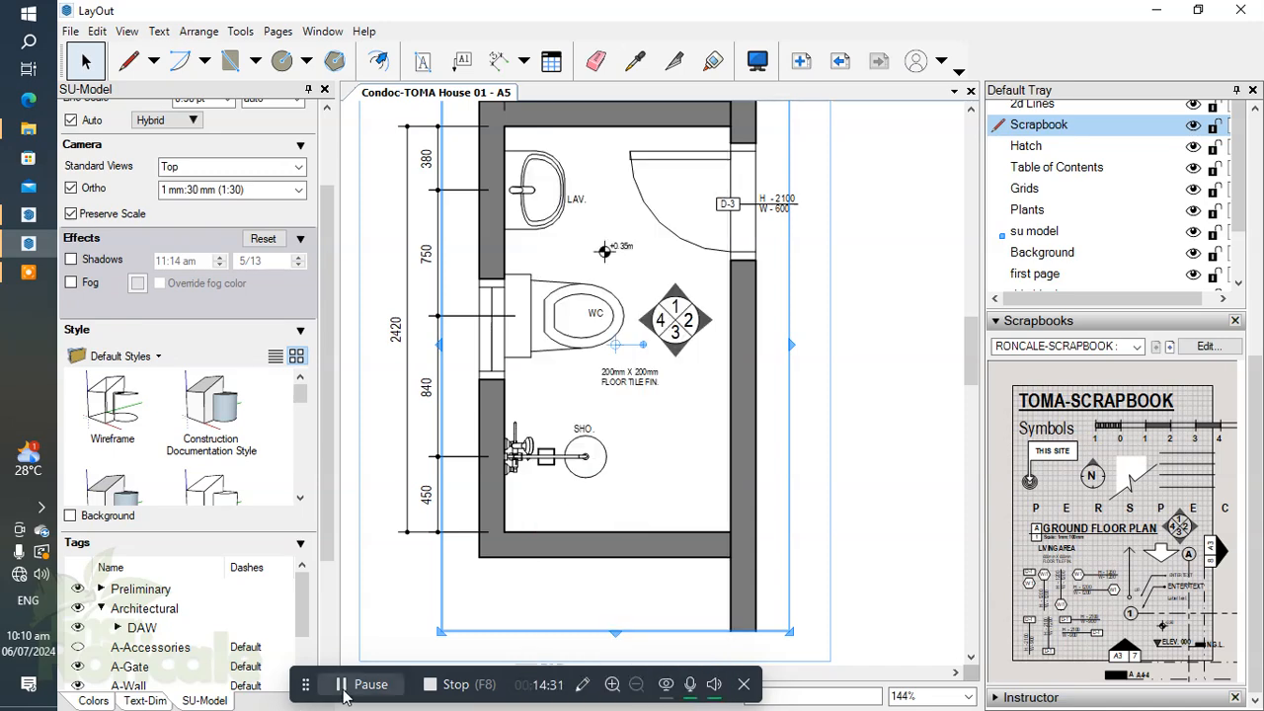
Examine the updated shower walls, fixtures and dimensions in the toilet and bath blow-up detail
scroll(615, 441, down, 2)
scroll(615, 442, up, 4)
scroll(615, 441, up, 3)
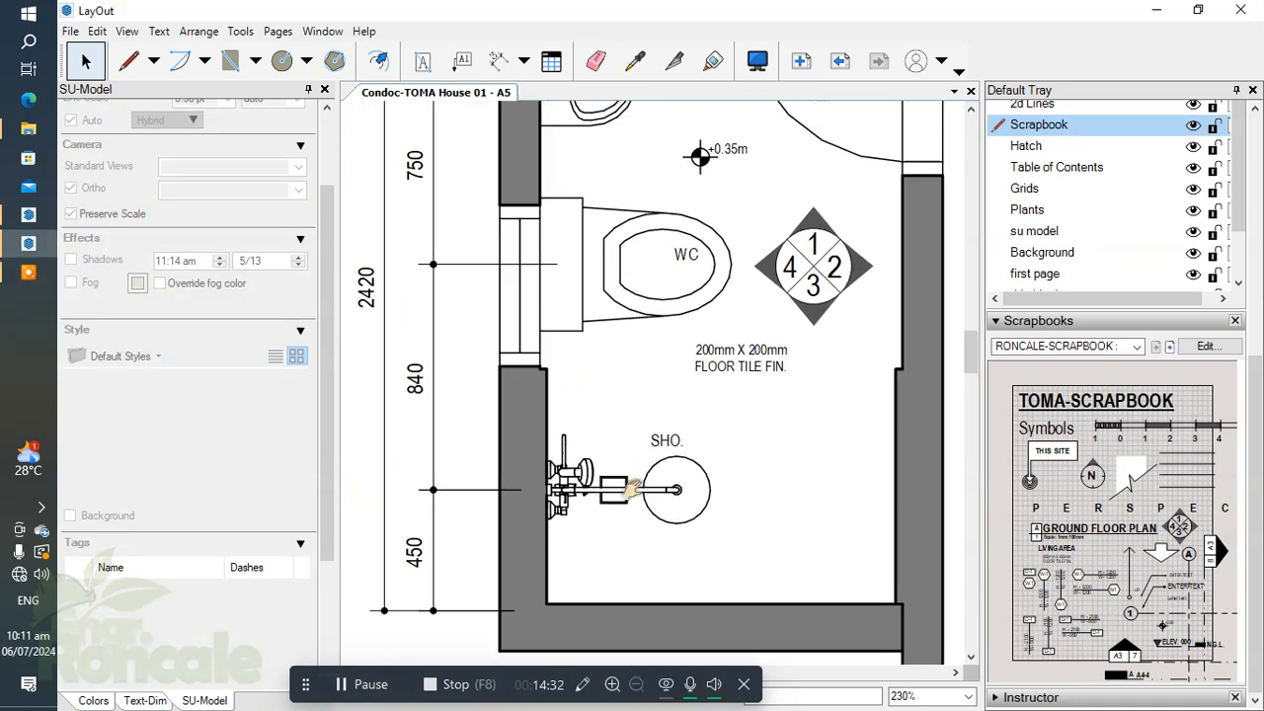
scroll(590, 420, down, 3)
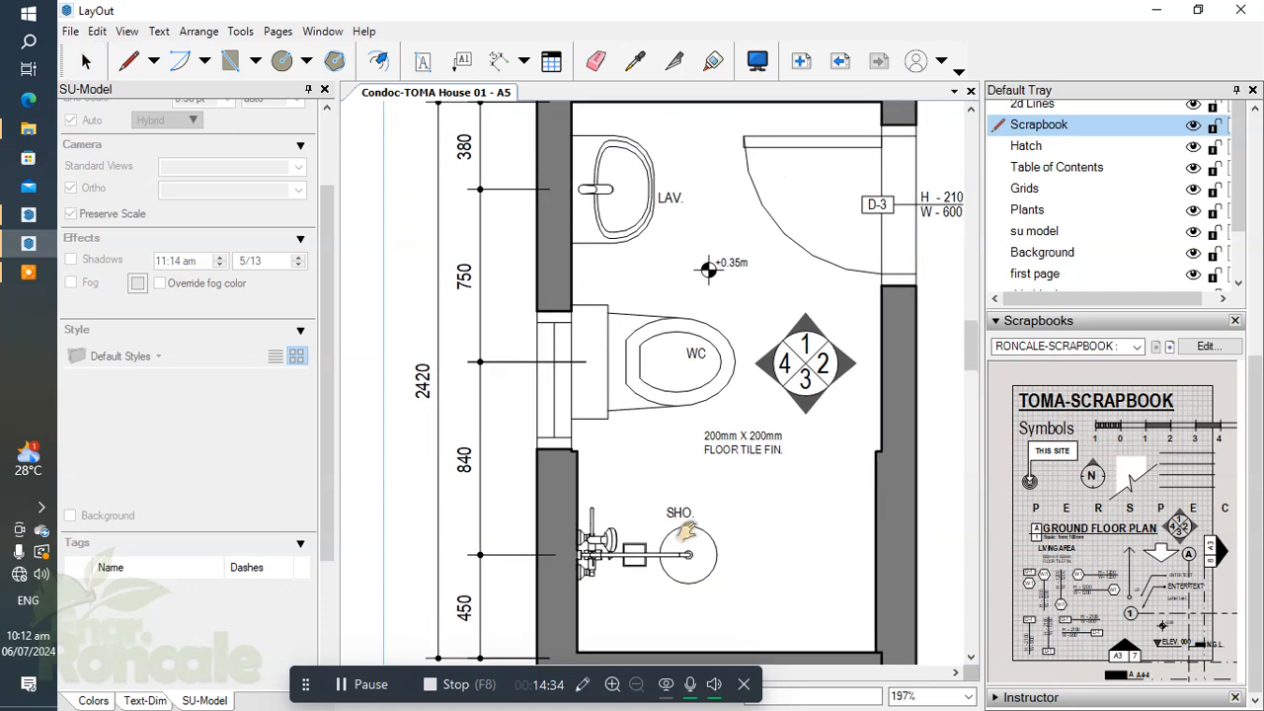
scroll(545, 442, up, 2)
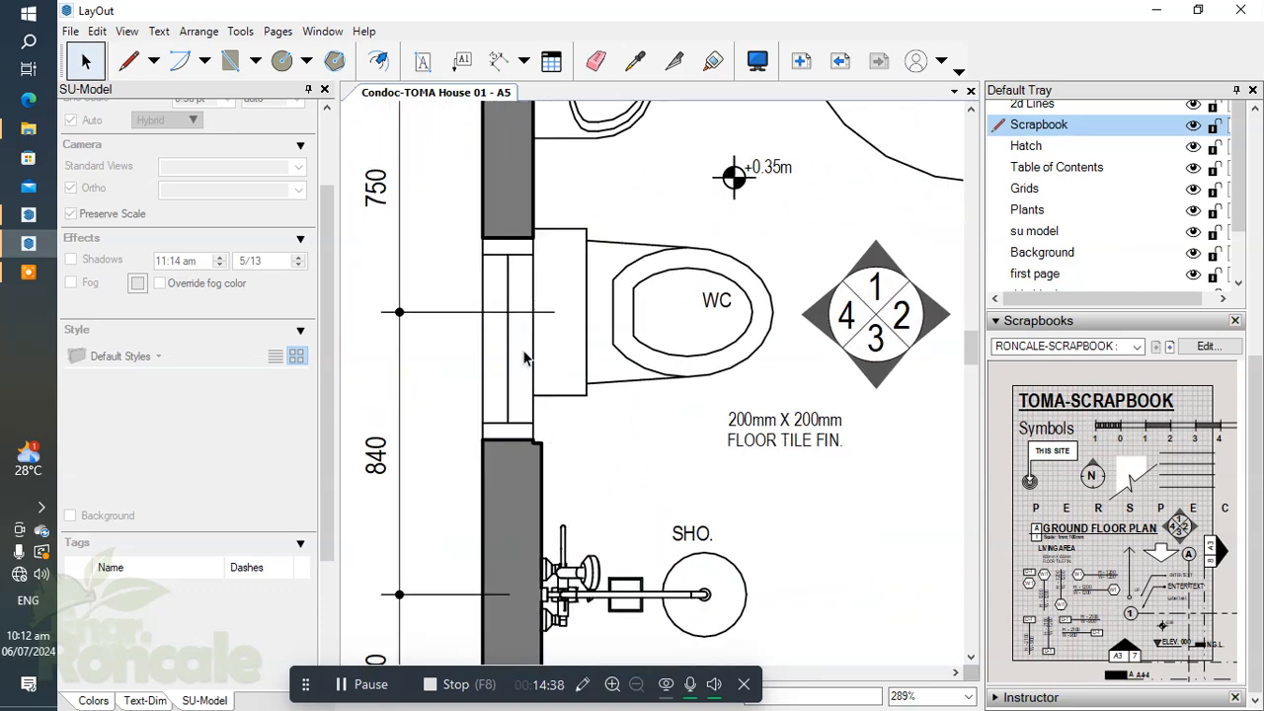
scroll(616, 406, up, 2)
scroll(544, 392, down, 4)
middle_drag(507, 443, 614, 391)
scroll(646, 420, up, 2)
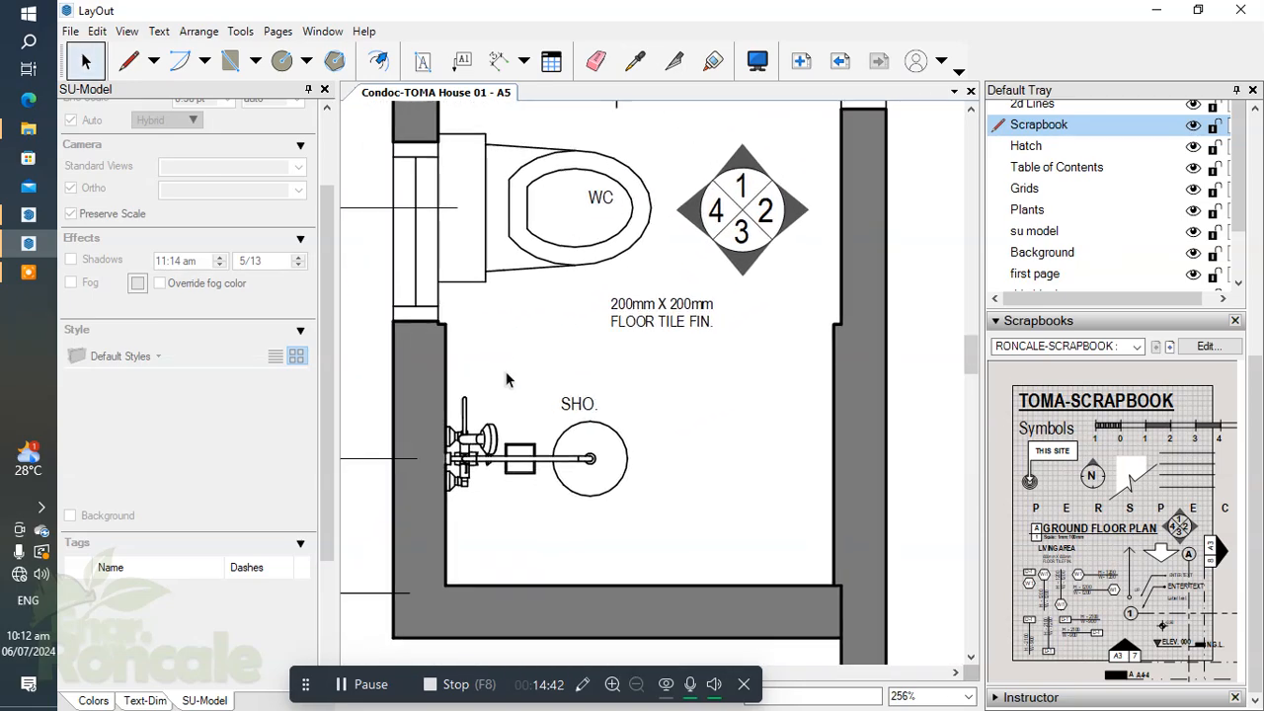
scroll(901, 435, down, 3)
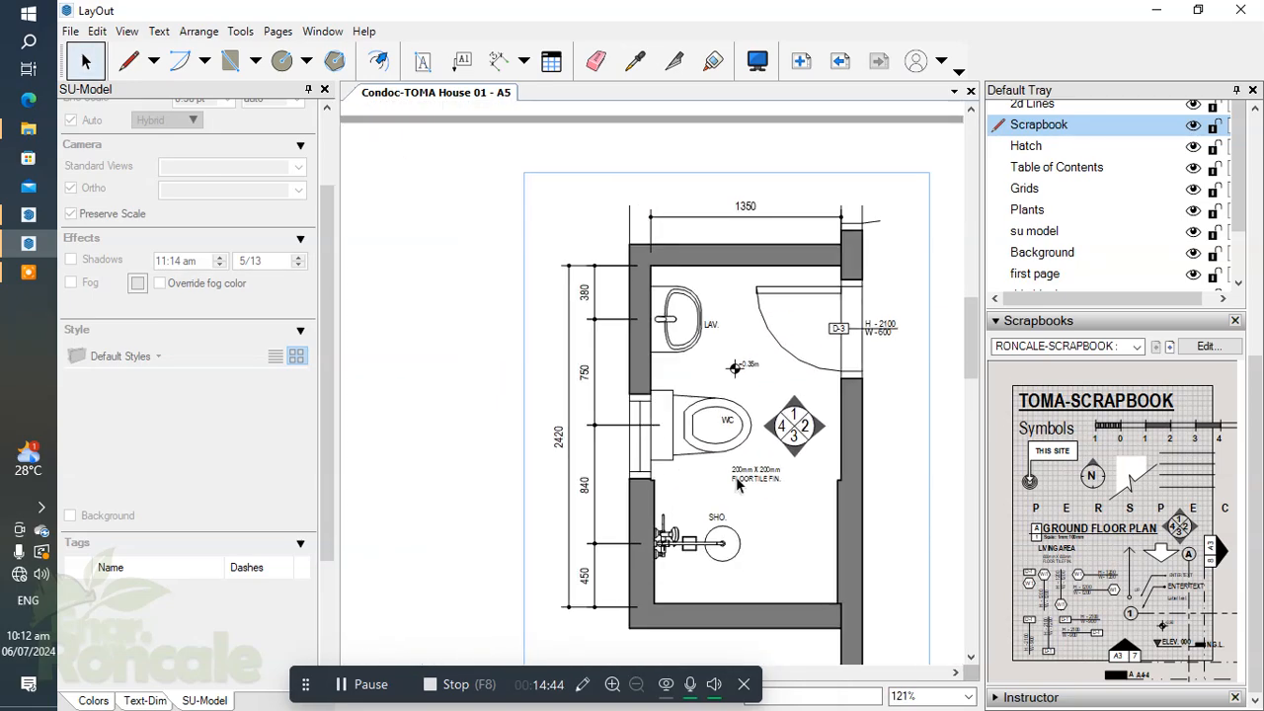
scroll(1256, 383, up, 3)
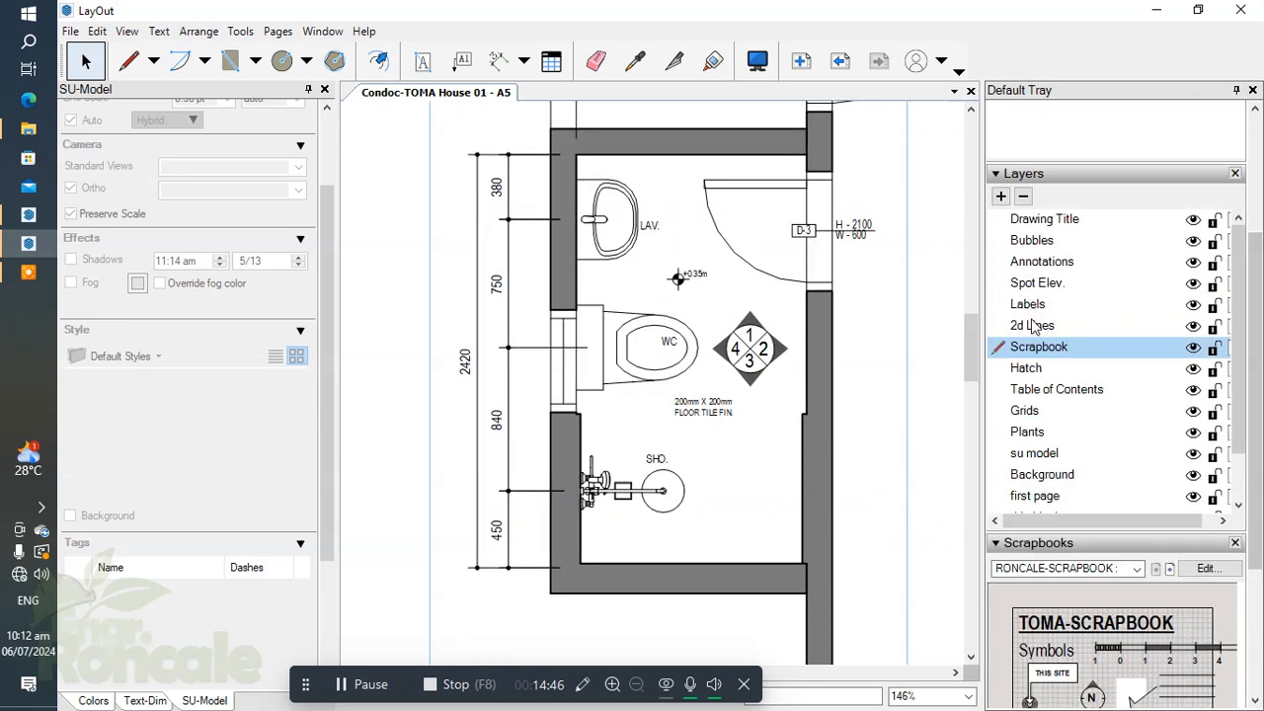
On the 2d Lines layer, draw a horizontal line across the shower entrance between the stepped corners of the two side walls
click(1030, 326)
scroll(551, 408, up, 1)
key(l)
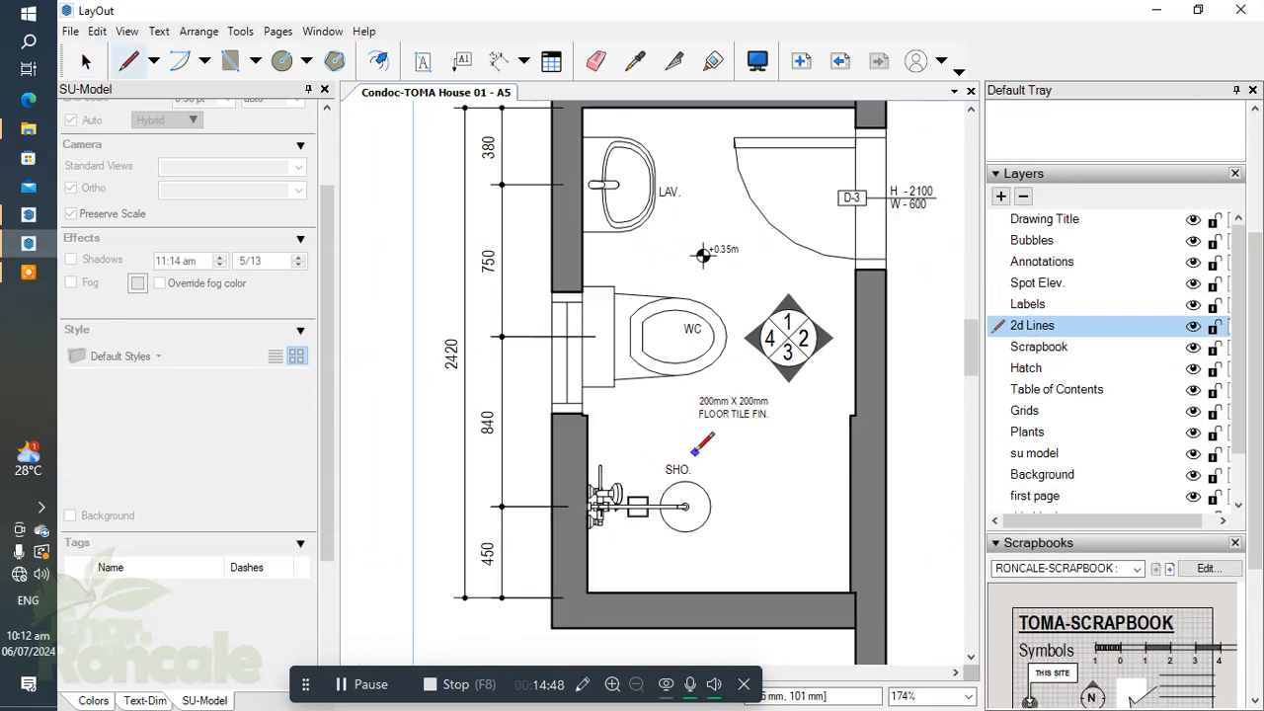
scroll(628, 438, up, 2)
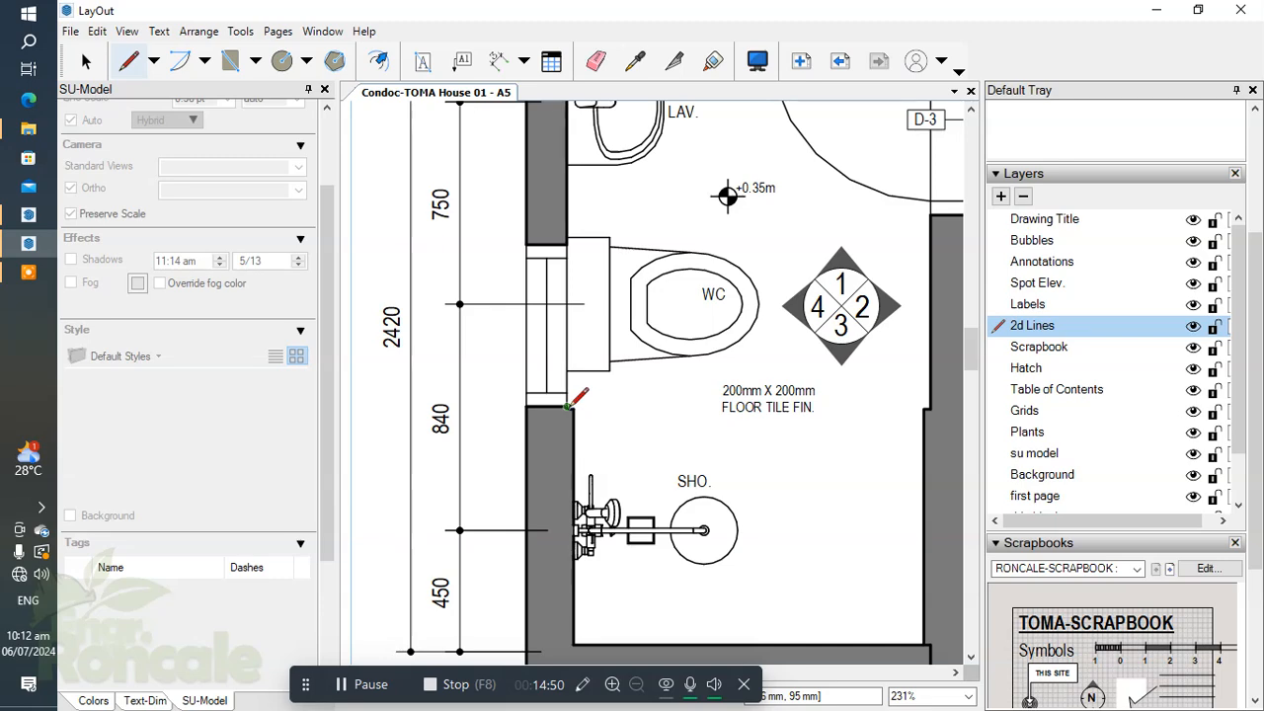
scroll(587, 411, down, 3)
scroll(594, 425, up, 3)
scroll(573, 408, down, 3)
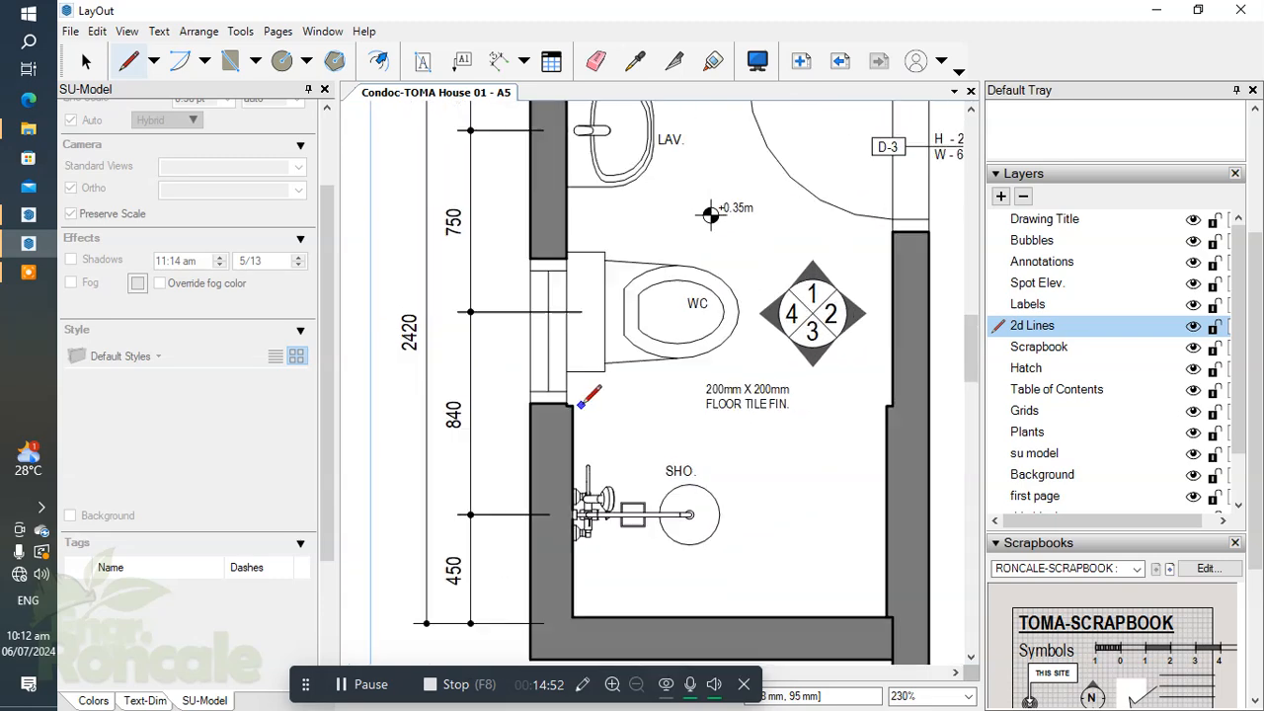
key(space)
click(569, 449)
scroll(572, 444, down, 3)
scroll(592, 422, up, 4)
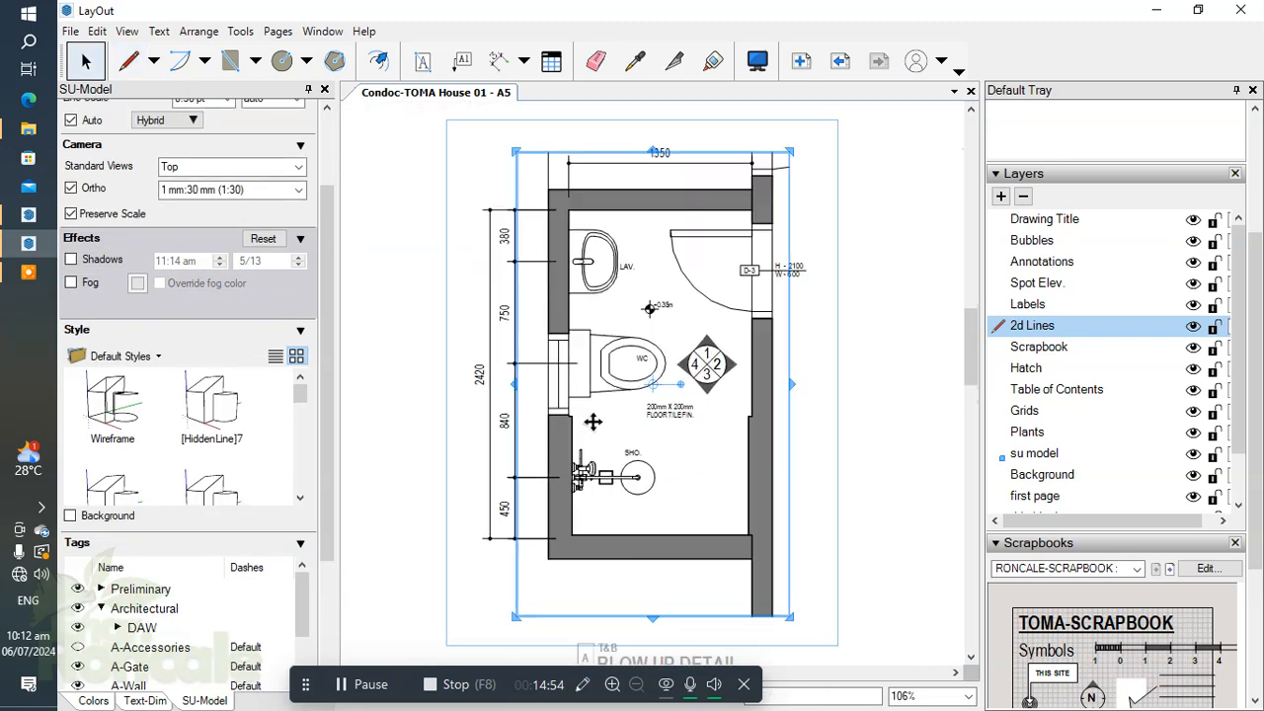
key(l)
scroll(558, 407, up, 3)
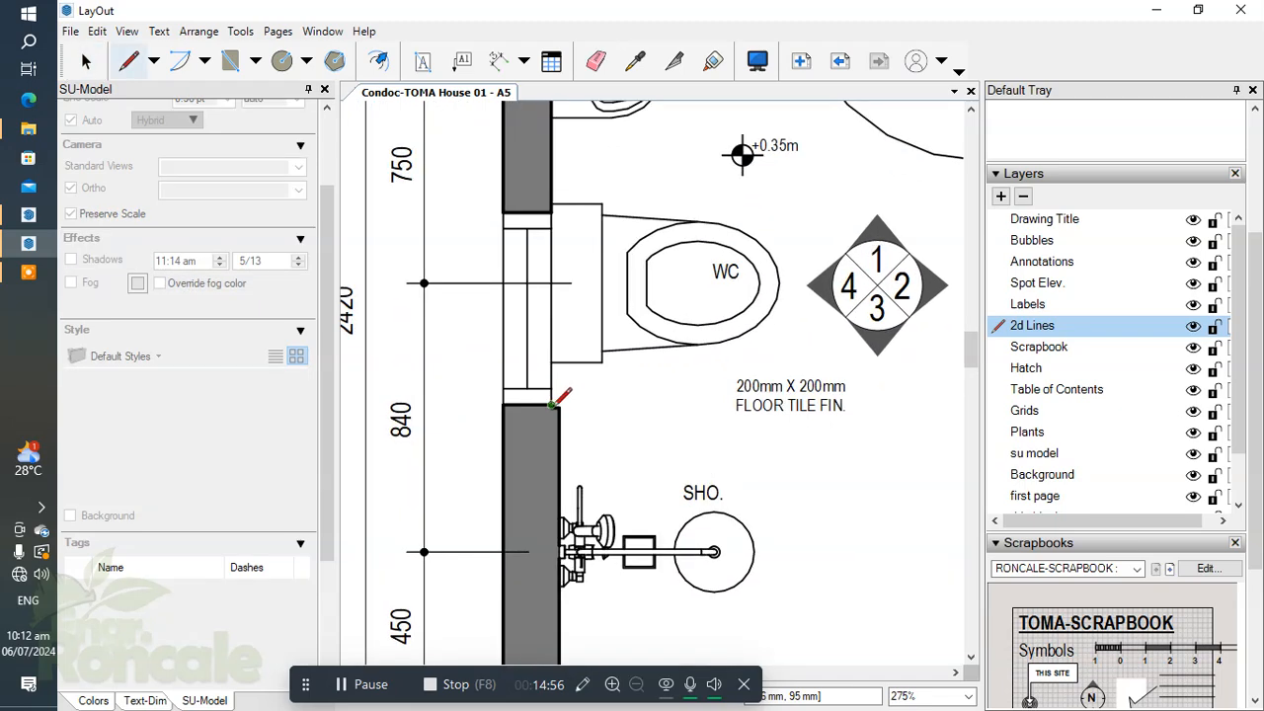
scroll(552, 404, up, 3)
scroll(774, 423, down, 5)
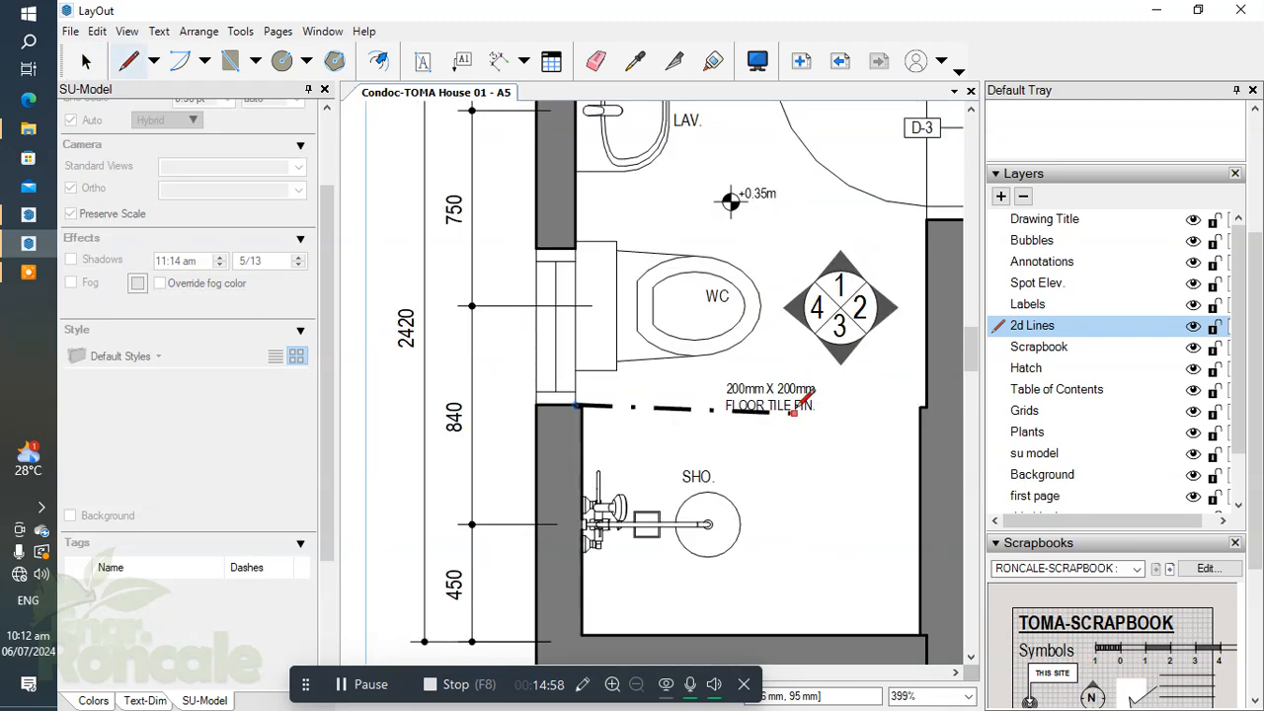
scroll(777, 380, up, 3)
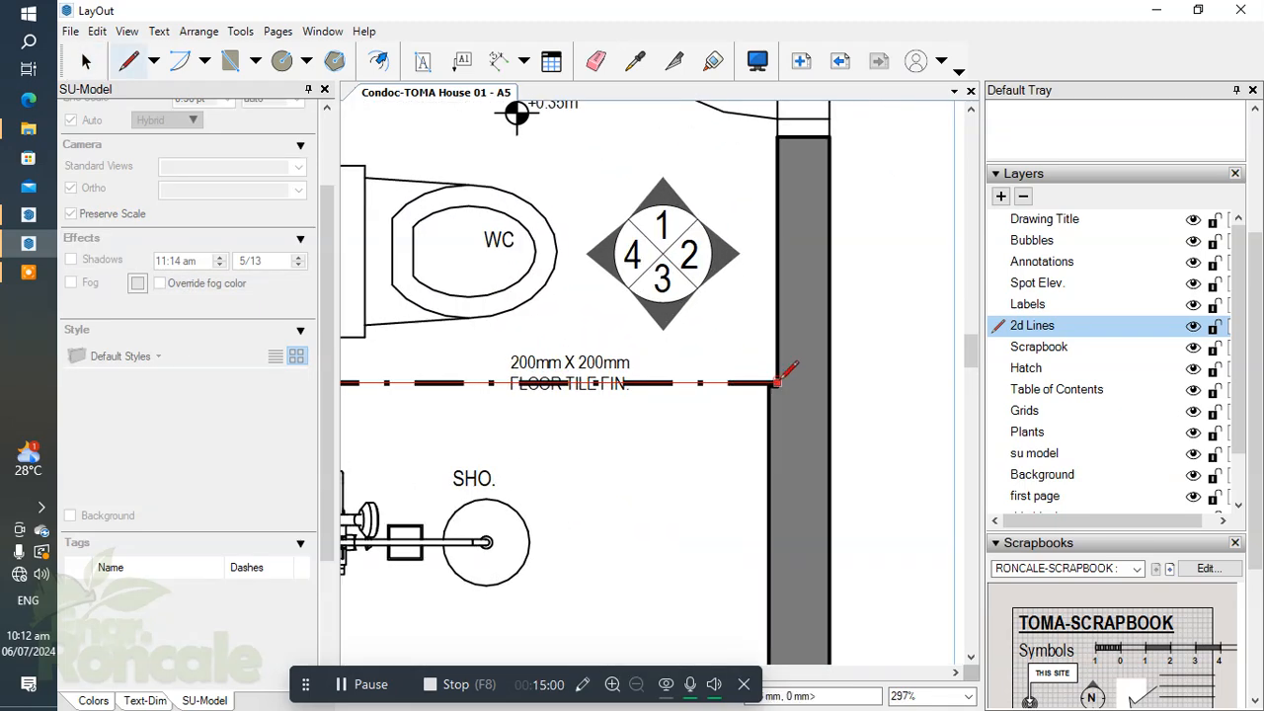
Move the 200mm X 200mm FLOOR TILE FIN. note up clear of the shower entrance line
scroll(750, 378, down, 3)
key(space)
scroll(676, 380, up, 2)
drag(673, 367, 673, 351)
Change the shower entrance line to a solid stroke 0.20 pt thick
click(643, 383)
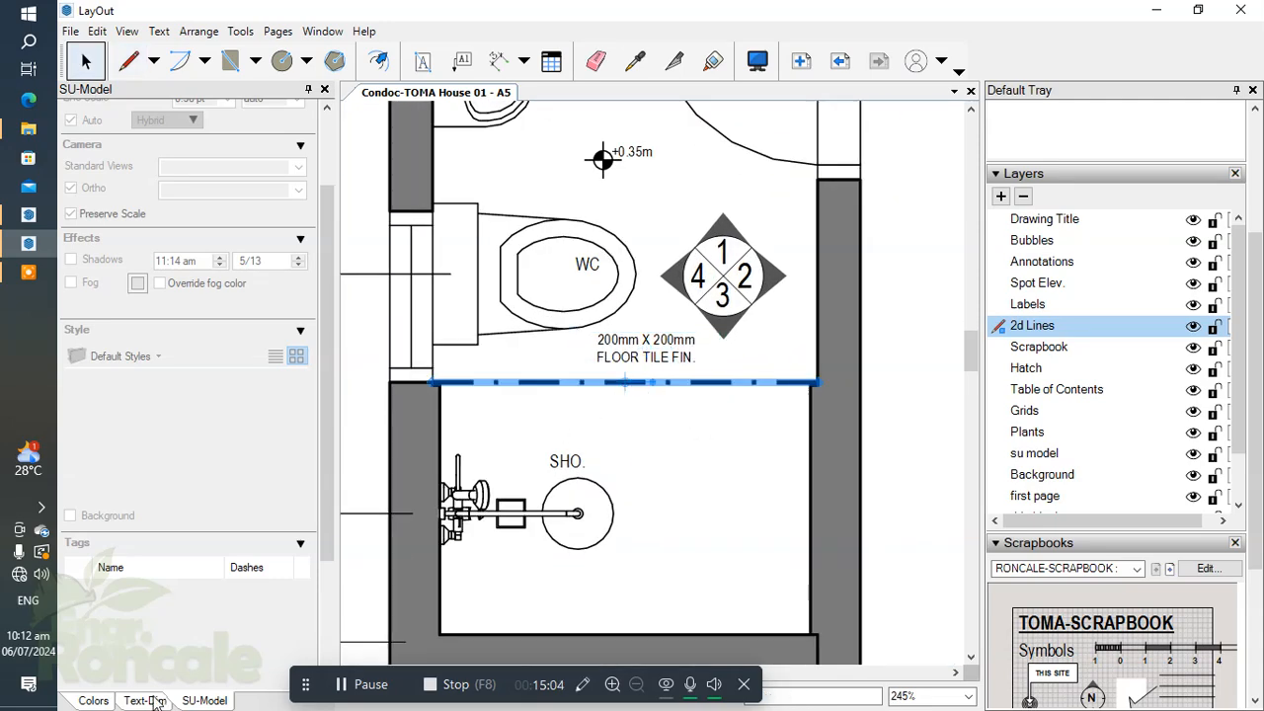
click(93, 700)
scroll(187, 635, down, 3)
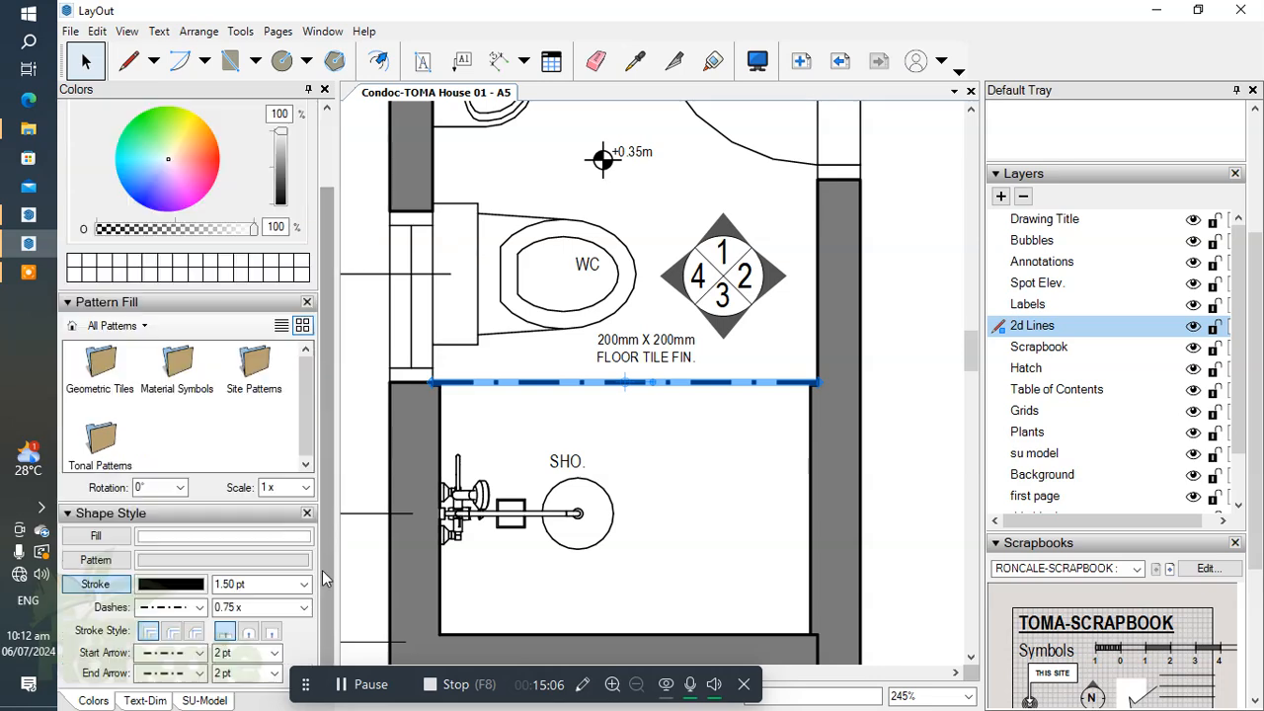
click(201, 607)
click(182, 436)
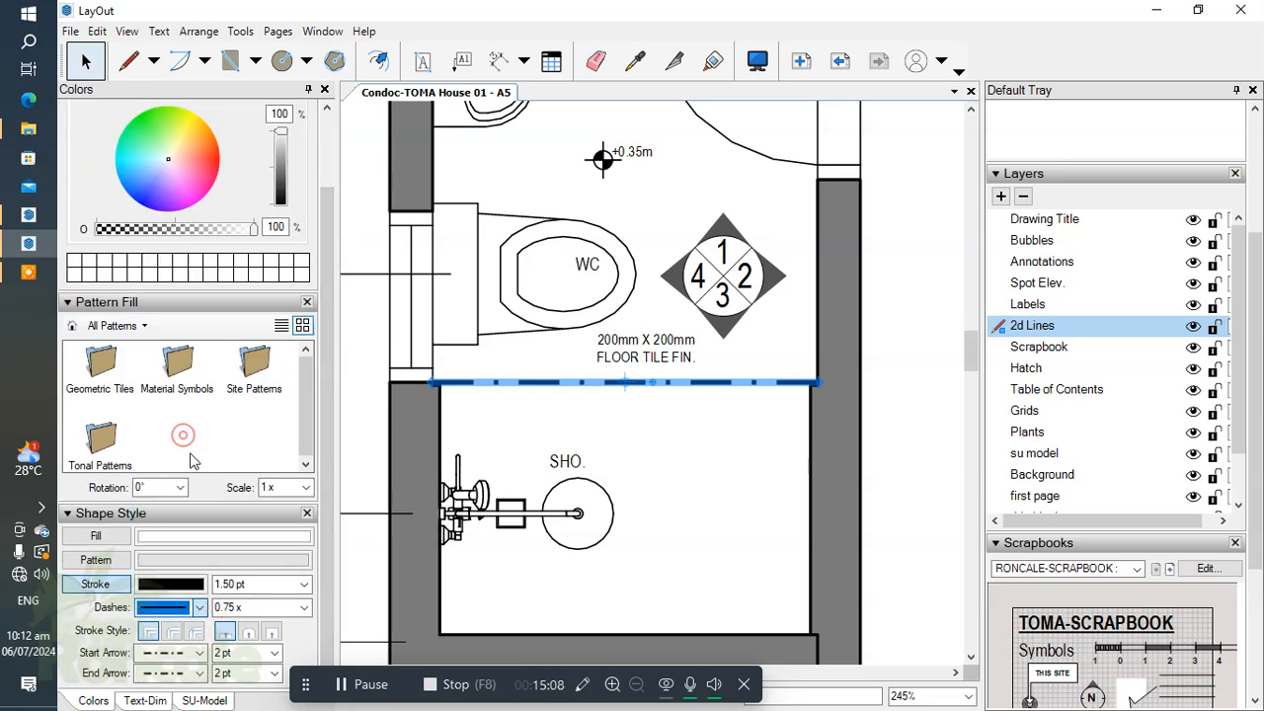
click(301, 612)
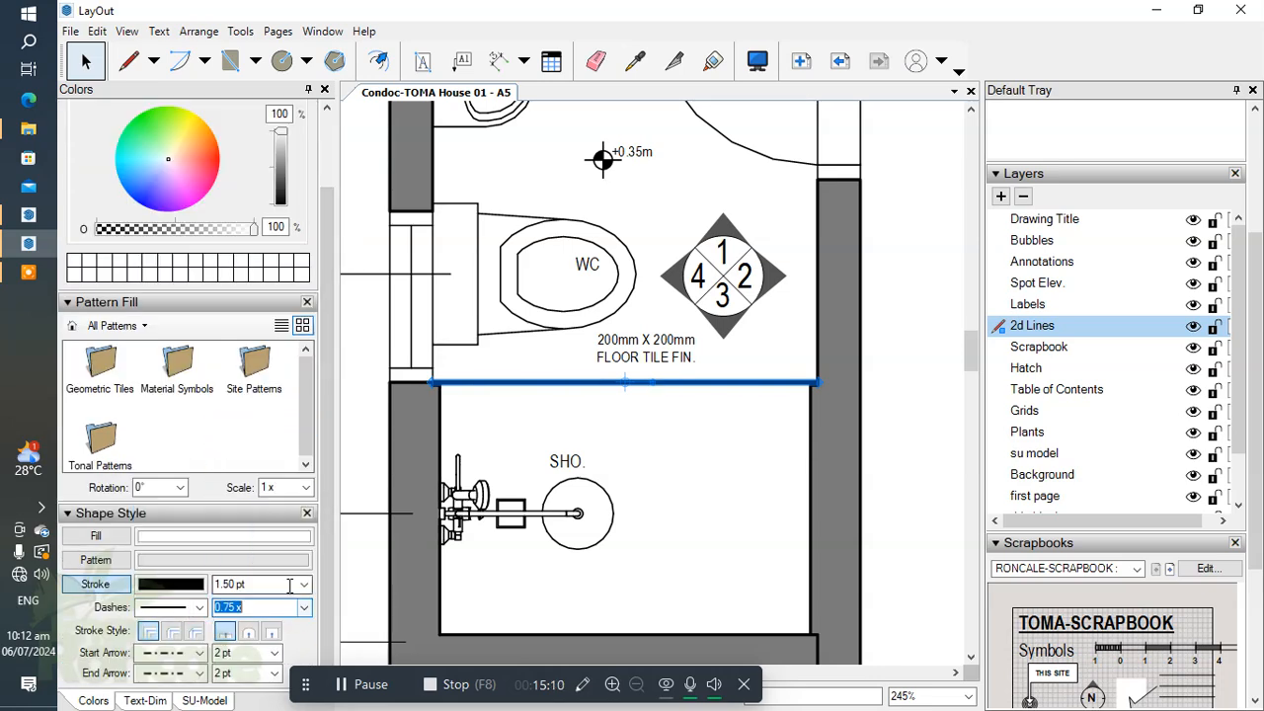
click(247, 615)
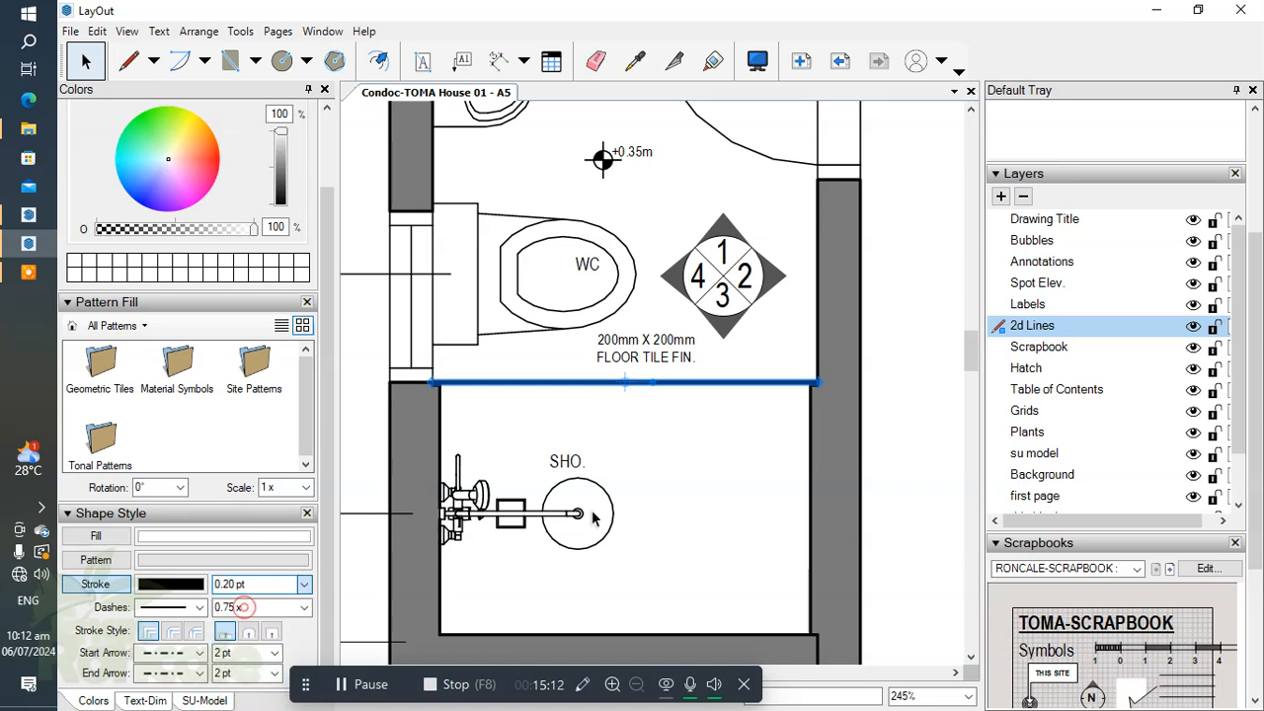
click(696, 461)
On the Labels layer, add a label to the floor drain in the shower and change its text to FD
scroll(553, 436, up, 3)
middle_drag(553, 437, 573, 386)
scroll(573, 384, down, 2)
scroll(480, 390, up, 3)
scroll(611, 391, down, 3)
scroll(722, 431, up, 2)
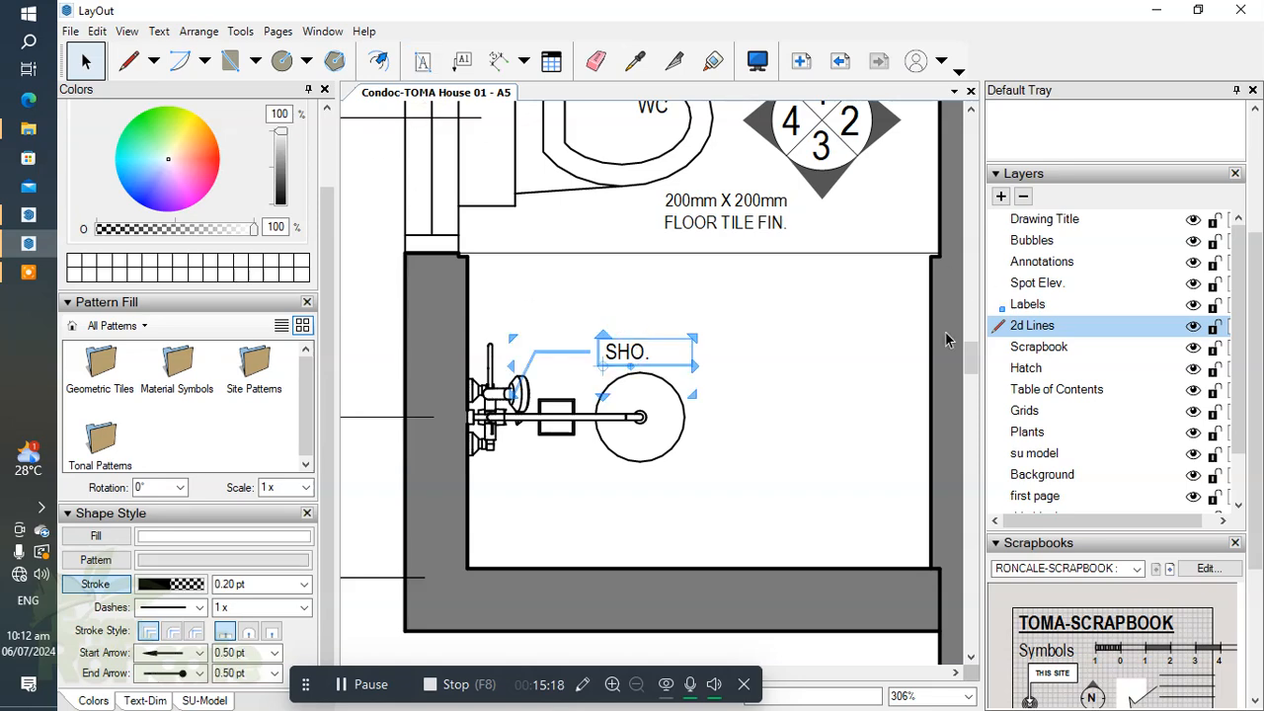
click(1032, 305)
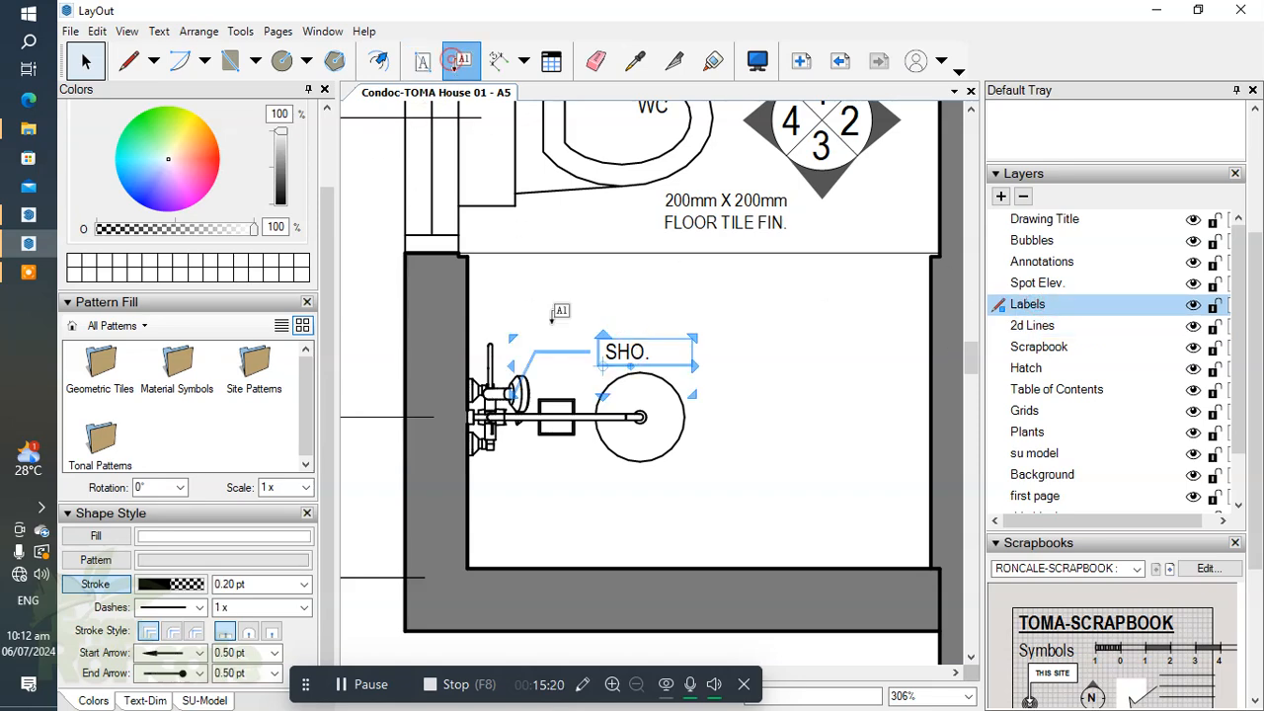
key(Escape)
scroll(555, 444, up, 2)
scroll(555, 450, up, 1)
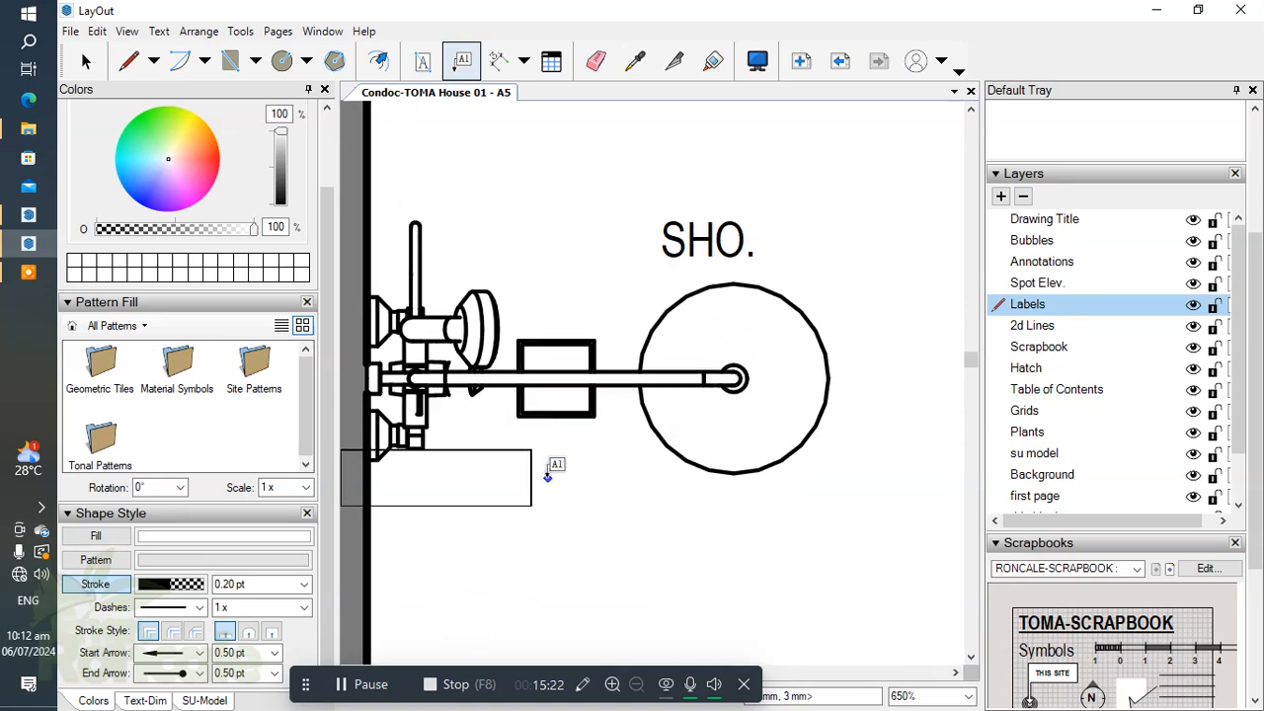
click(572, 470)
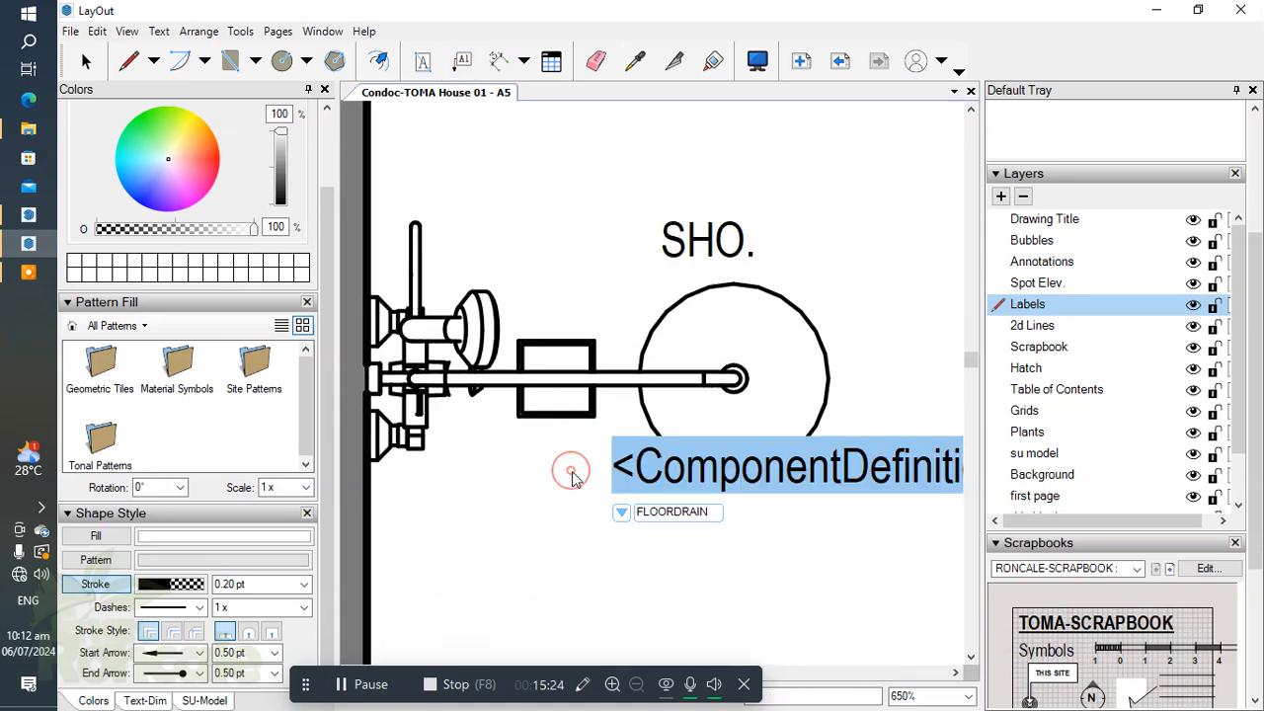
click(698, 592)
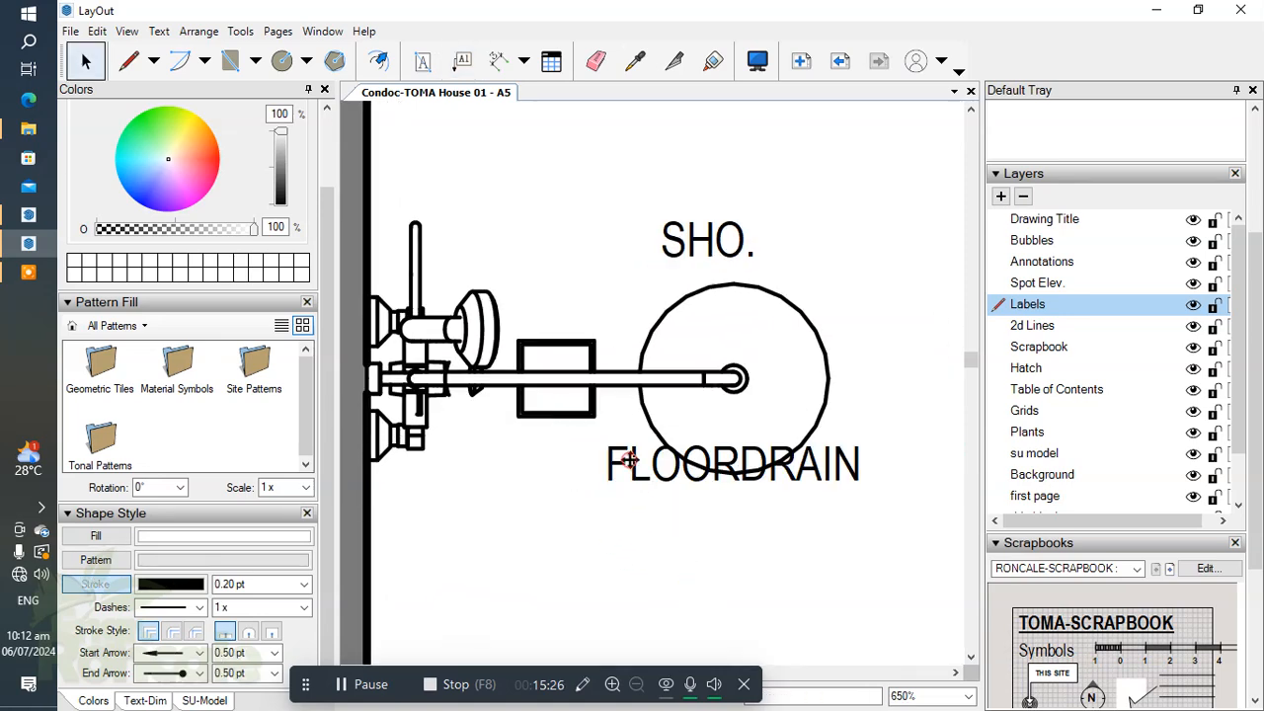
double_click(628, 460)
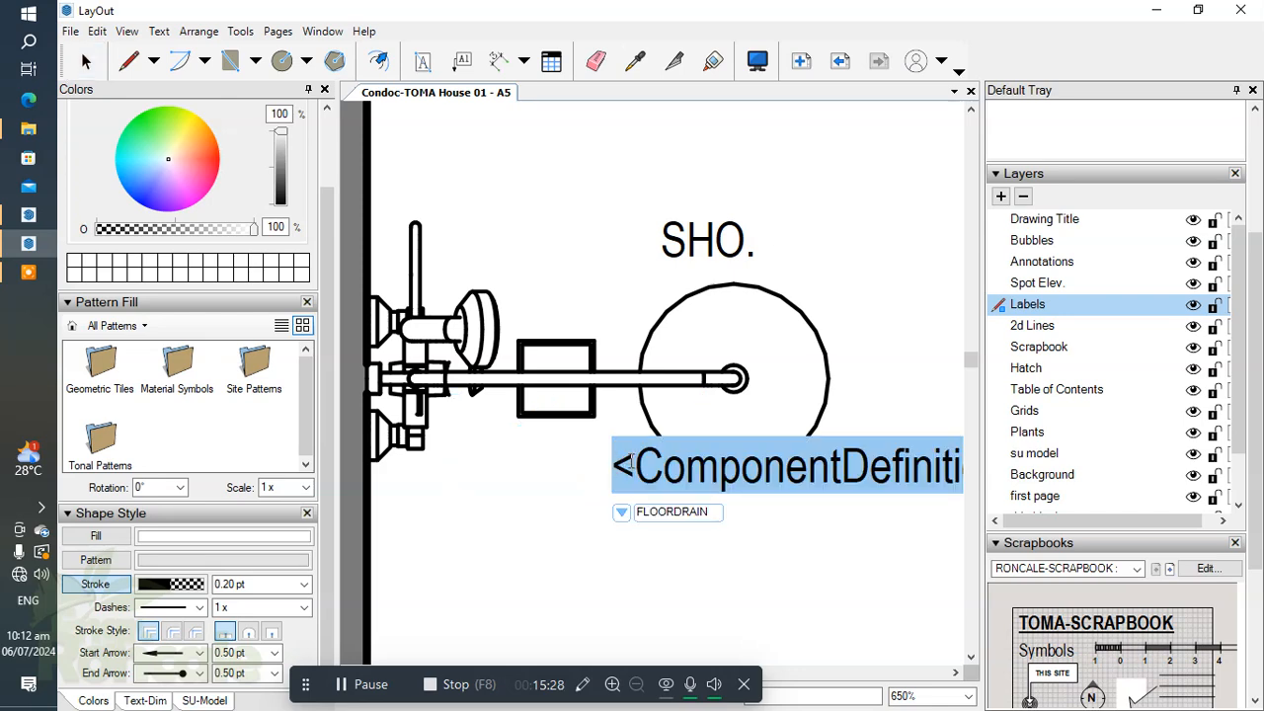
text(d)
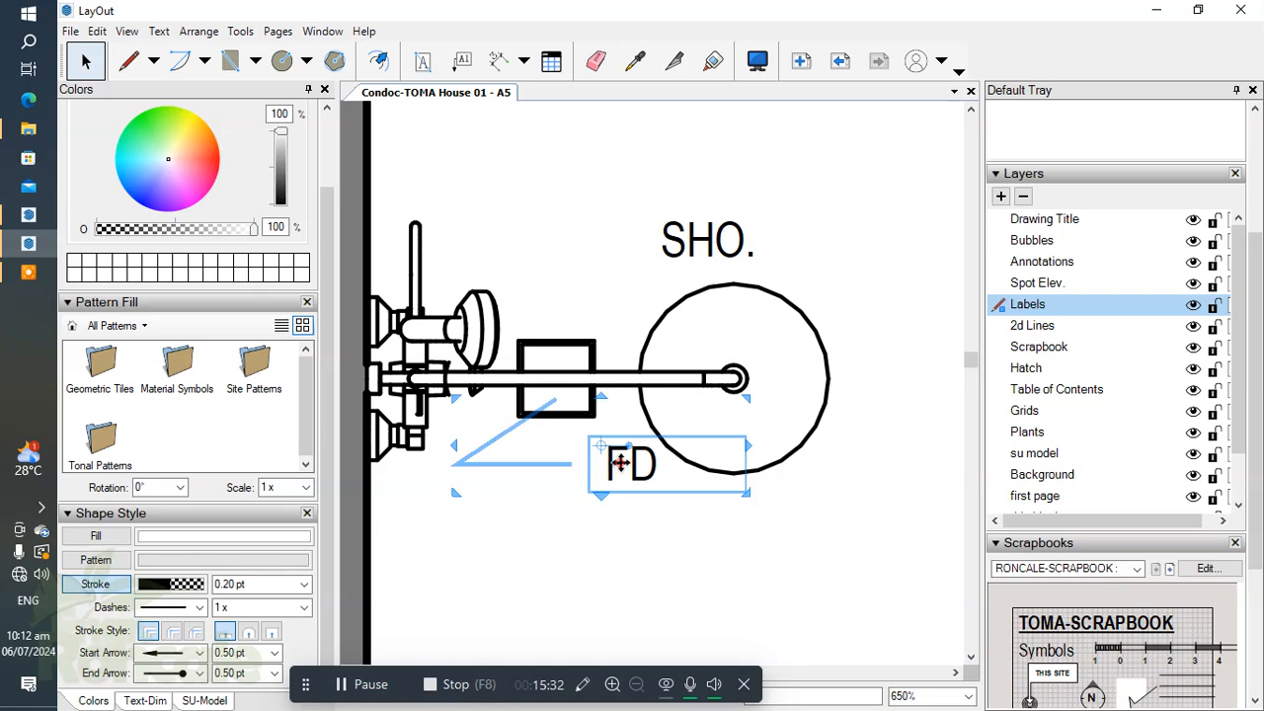
Move the FD label left so it sits directly beneath the floor drain
drag(619, 462, 565, 457)
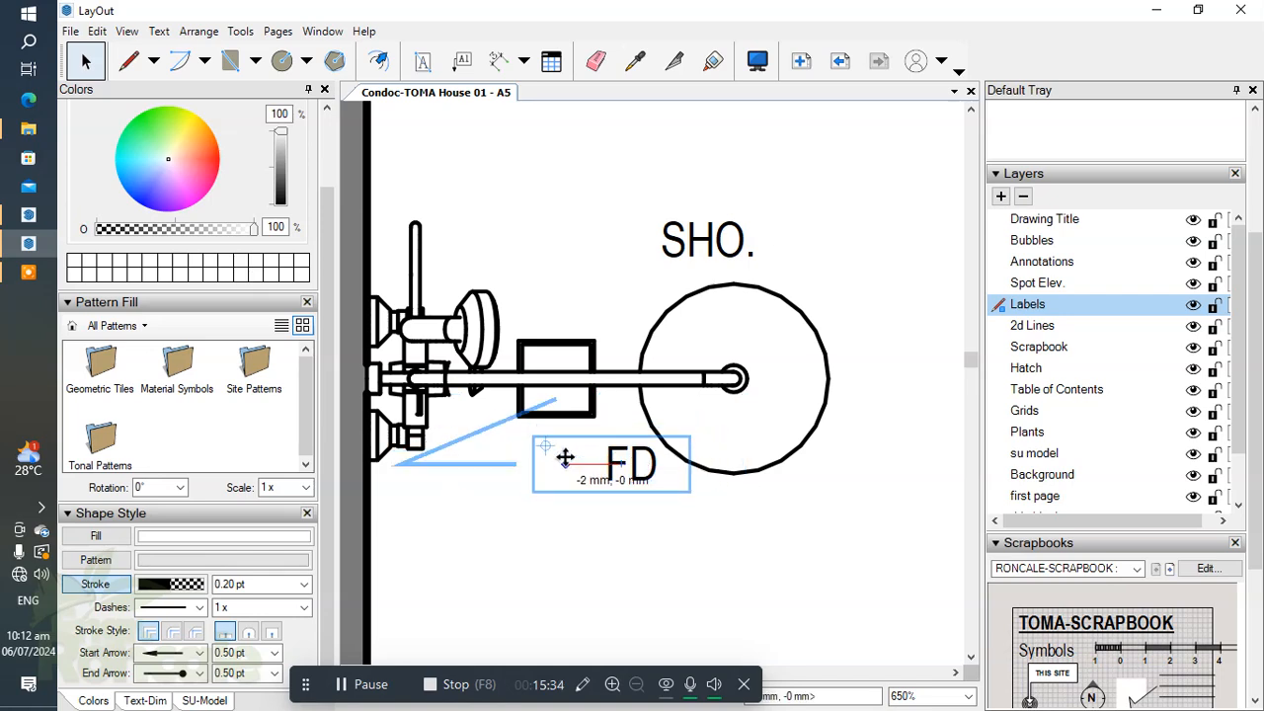
click(746, 597)
scroll(600, 468, down, 2)
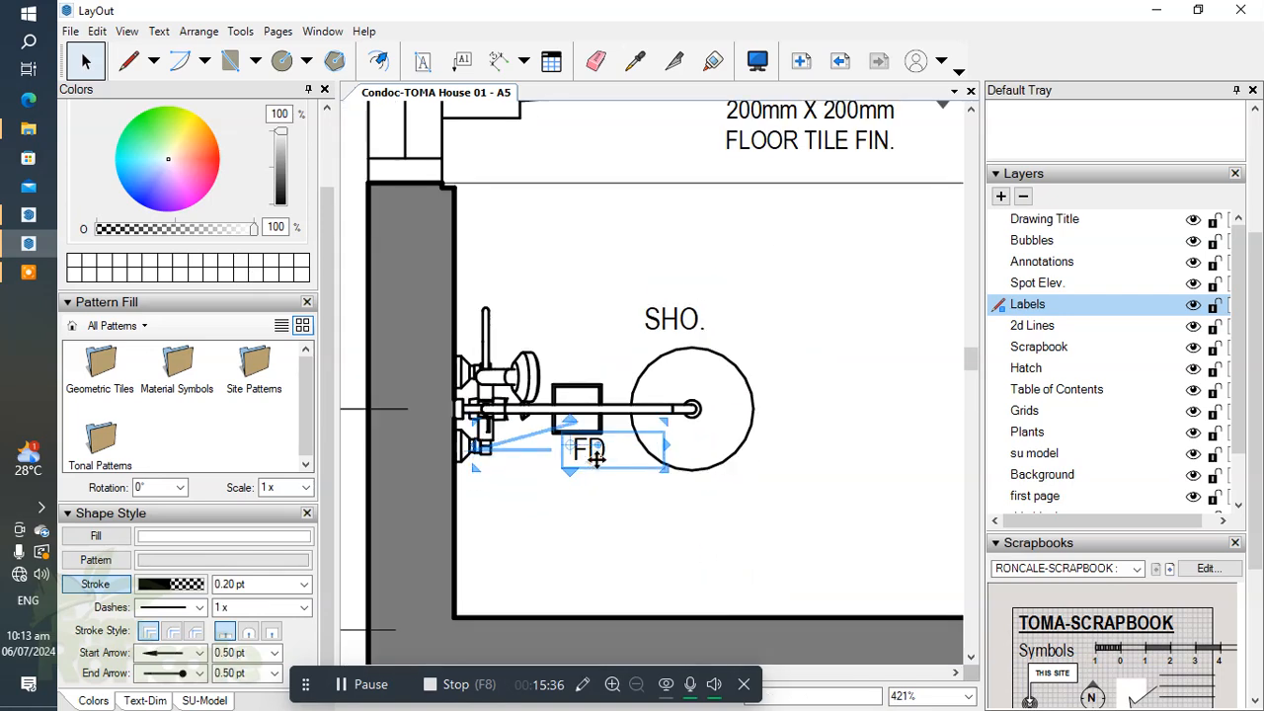
click(688, 533)
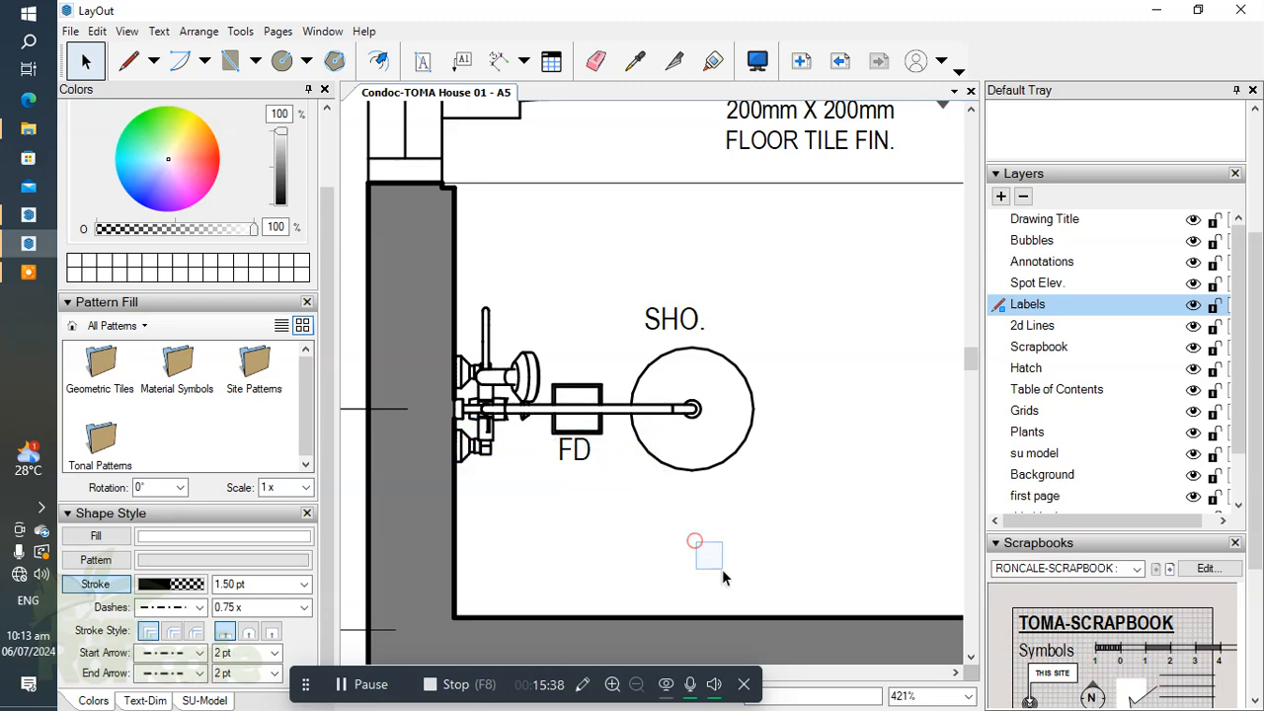
Activate the 2d Lines layer and sample the thin shower entrance line's style for new lines
scroll(688, 511, down, 3)
scroll(689, 511, up, 1)
scroll(581, 472, up, 2)
scroll(589, 444, down, 2)
middle_drag(595, 414, 598, 440)
click(600, 333)
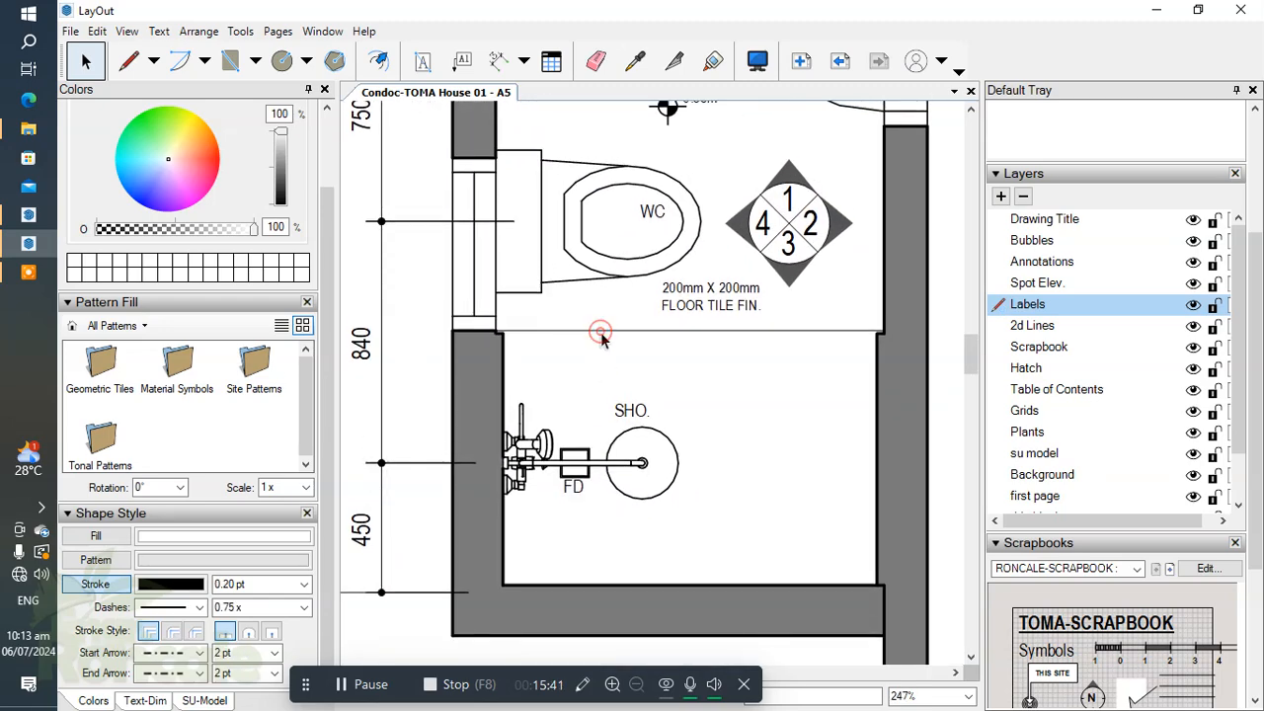
click(1038, 330)
scroll(498, 321, up, 5)
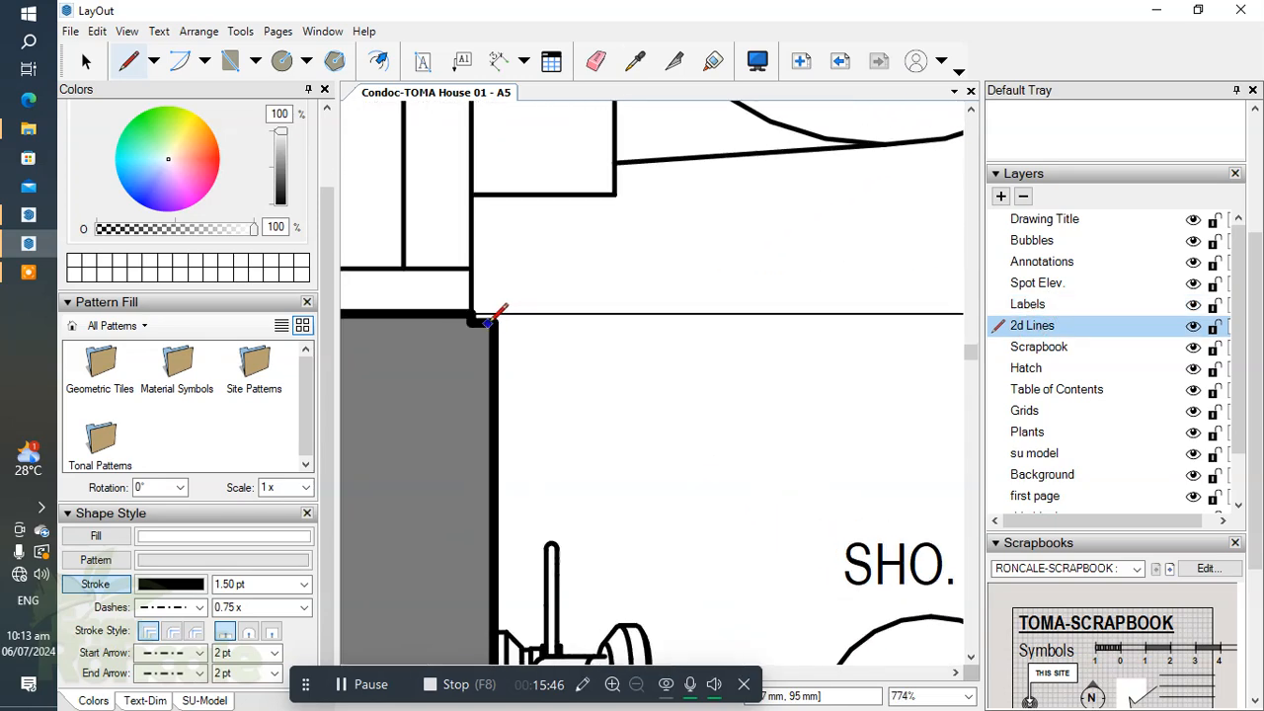
click(493, 322)
scroll(570, 338, down, 3)
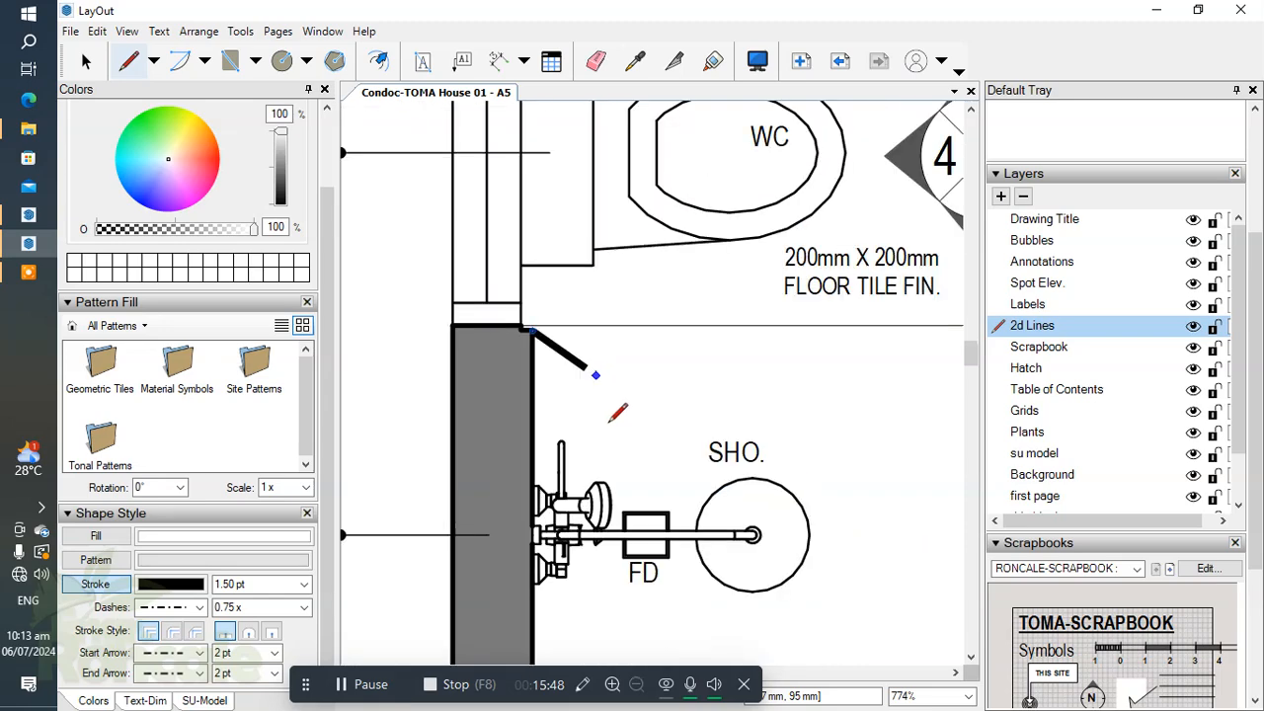
key(s)
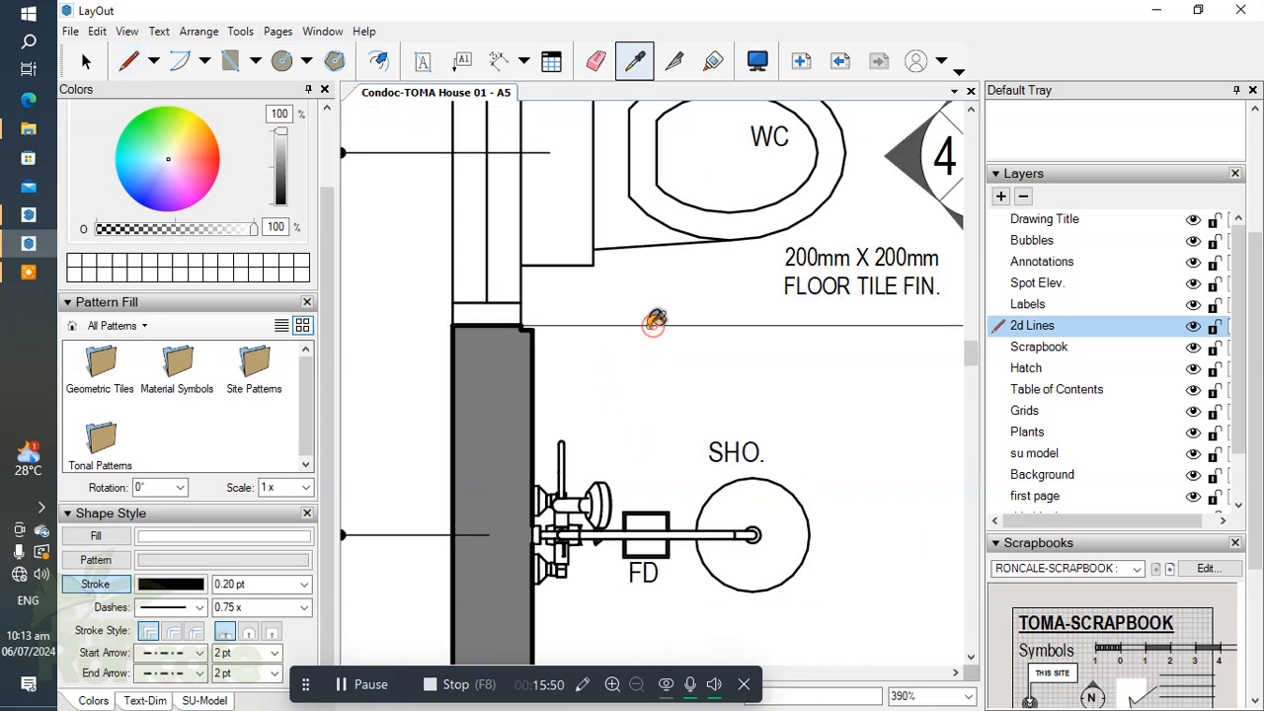
Draw thin diagonal slope lines between the floor drain and the upper-left and lower-left inner corners of the shower
key(l)
scroll(533, 329, up, 2)
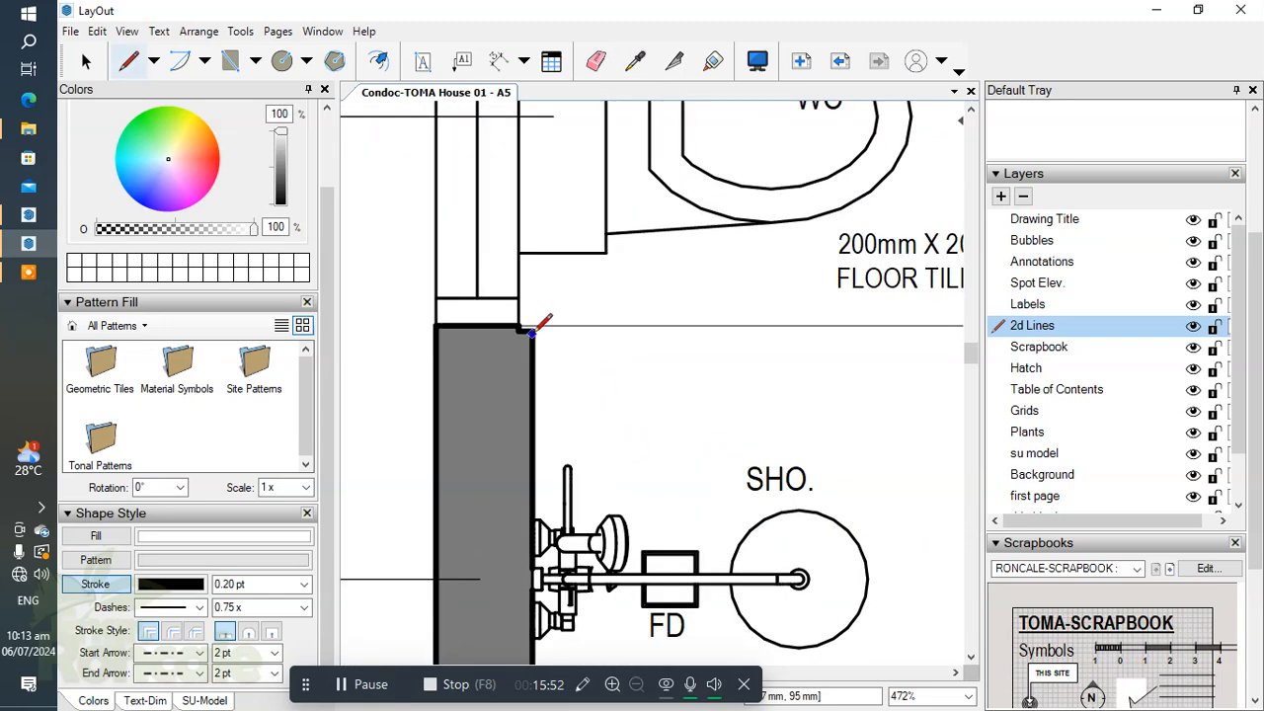
click(531, 331)
scroll(650, 524, up, 3)
scroll(612, 391, down, 4)
scroll(652, 550, up, 3)
click(617, 498)
scroll(617, 497, down, 3)
middle_drag(617, 497, 683, 320)
scroll(623, 448, up, 1)
scroll(621, 442, up, 2)
scroll(620, 442, up, 2)
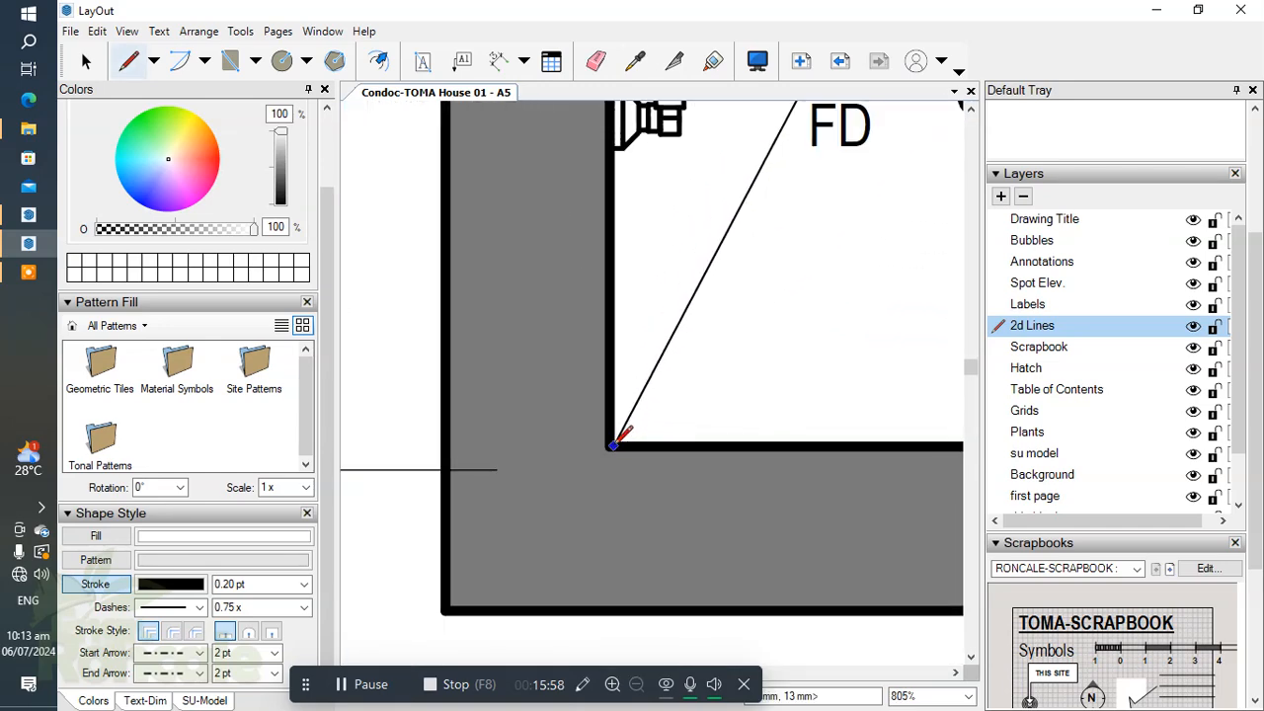
double_click(609, 446)
Draw a thin diagonal slope line from the floor drain's upper-right corner to the shower's upper-right wall corner
scroll(609, 446, down, 3)
middle_drag(609, 446, 515, 444)
scroll(670, 395, down, 2)
middle_drag(670, 395, 575, 464)
scroll(582, 374, up, 3)
scroll(544, 385, up, 2)
click(527, 388)
scroll(760, 326, down, 3)
middle_drag(942, 233, 761, 314)
scroll(818, 296, up, 3)
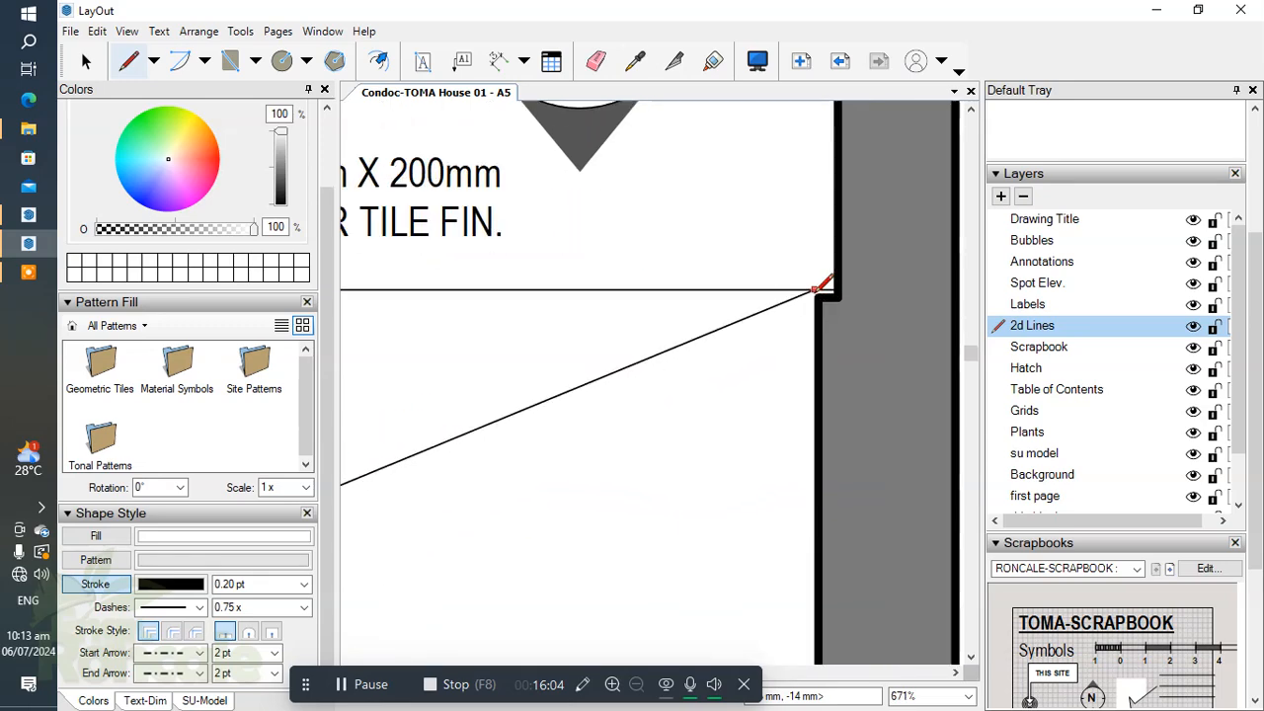
double_click(818, 296)
Draw a thin diagonal slope line from the floor drain's lower-right corner to the shower's lower-right inner corner
scroll(741, 273, down, 4)
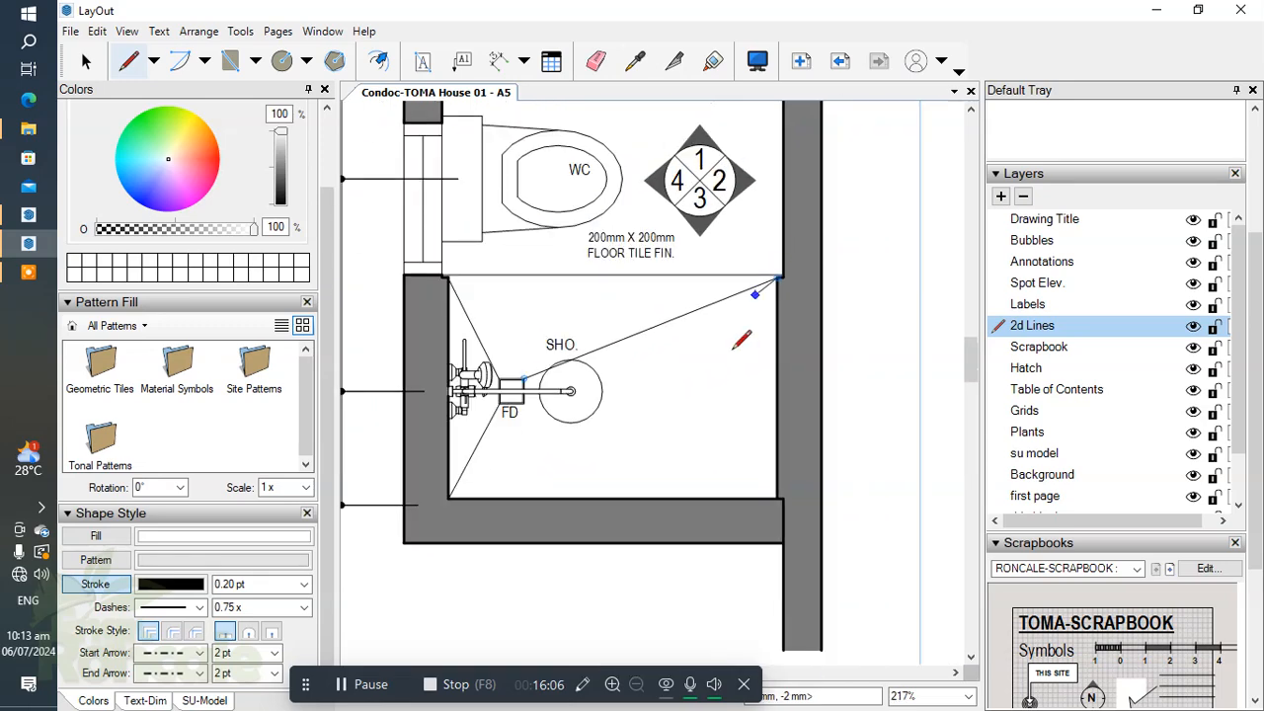
scroll(513, 375, up, 3)
click(508, 376)
scroll(508, 376, down, 2)
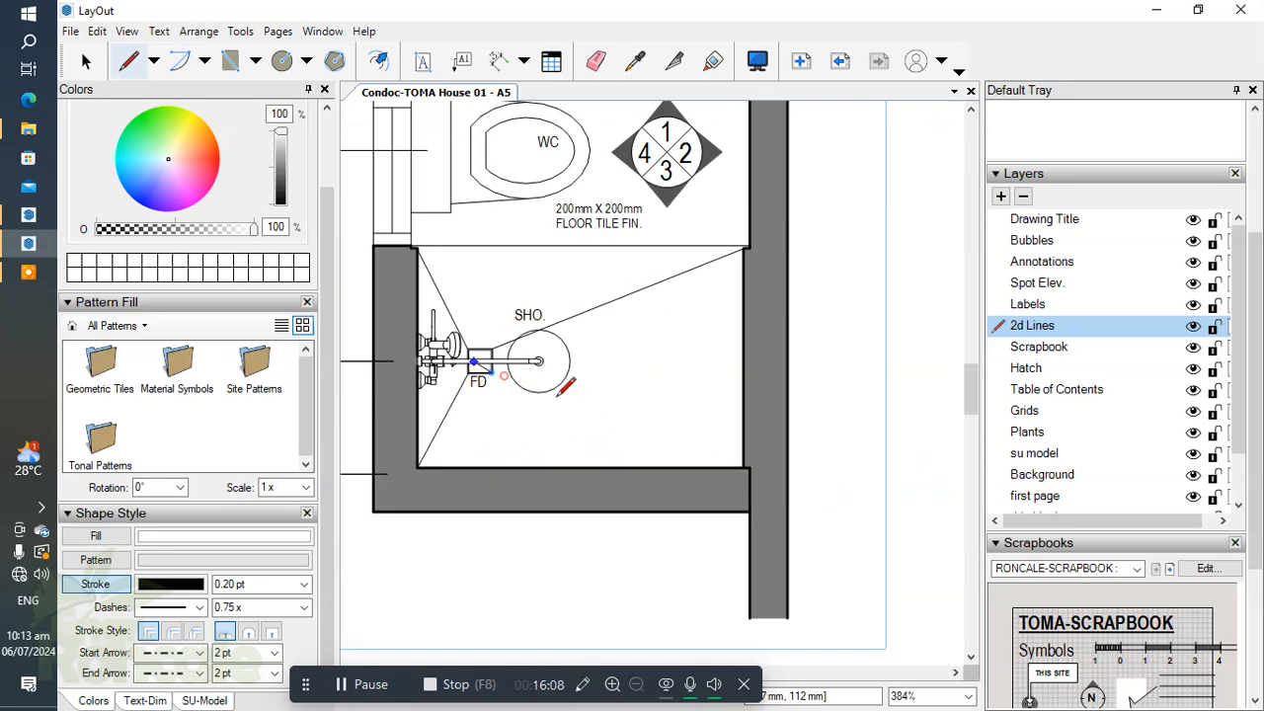
scroll(689, 439, up, 4)
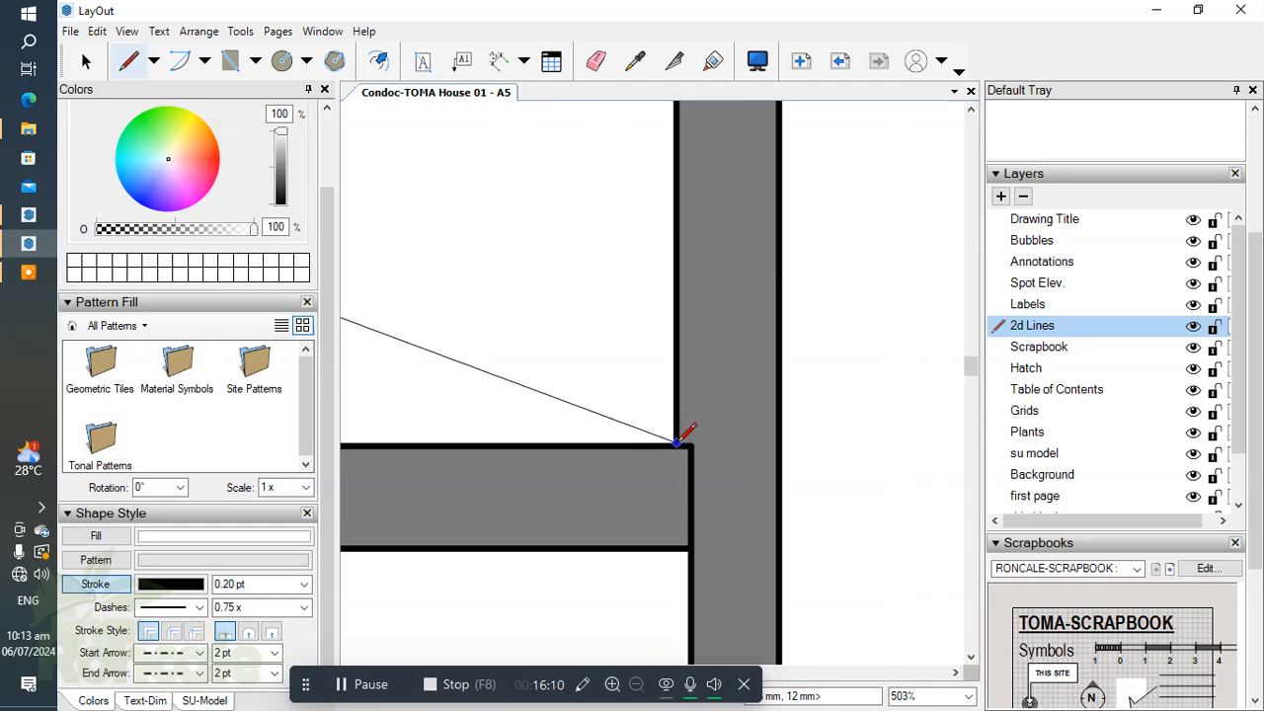
click(676, 442)
scroll(691, 422, down, 7)
Shift the SHO. label slightly left, away from the diagonal slope line above the shower head
key(space)
scroll(707, 395, up, 3)
scroll(634, 367, up, 2)
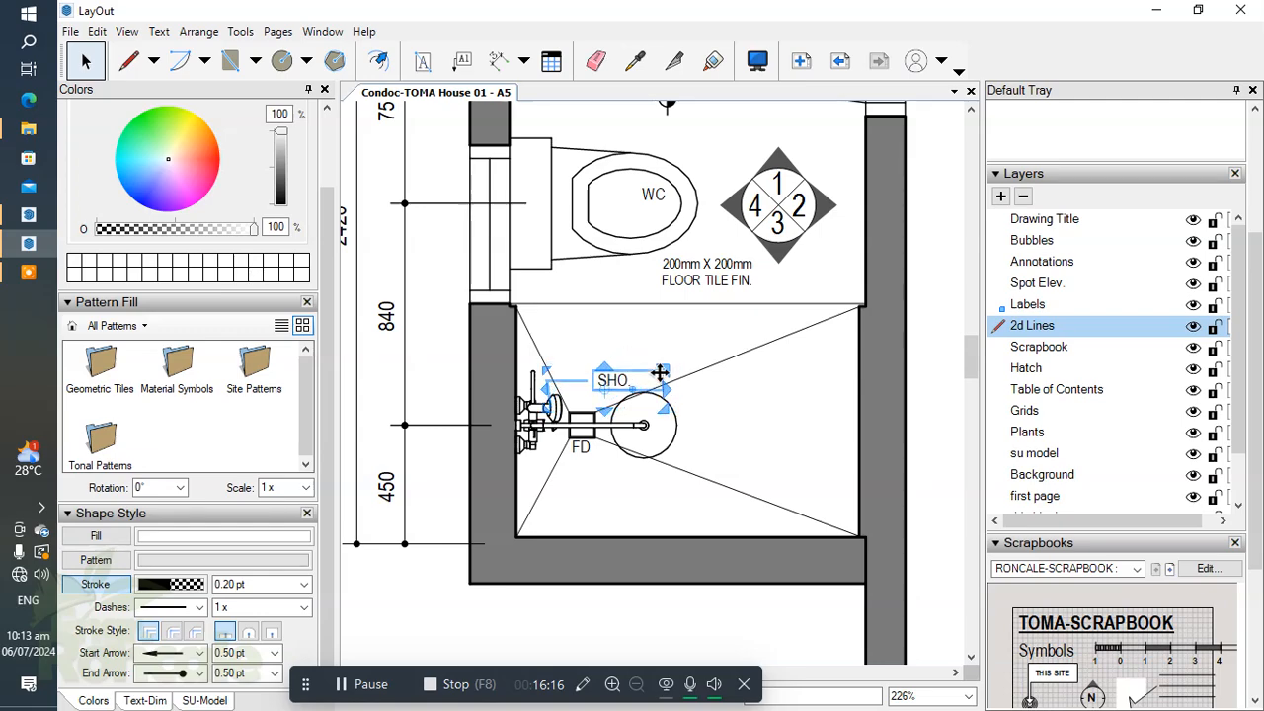
scroll(640, 356, down, 4)
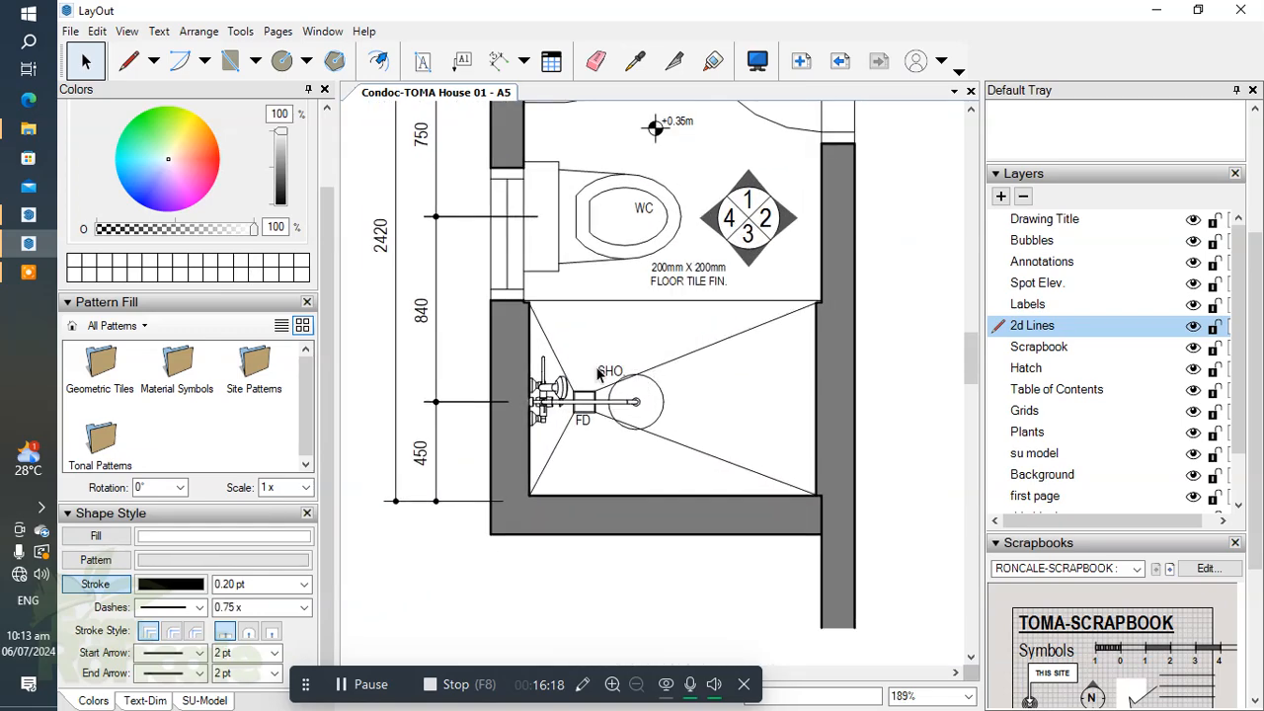
scroll(685, 393, up, 1)
scroll(680, 392, up, 3)
scroll(676, 391, down, 4)
middle_drag(678, 395, 608, 464)
scroll(609, 464, up, 3)
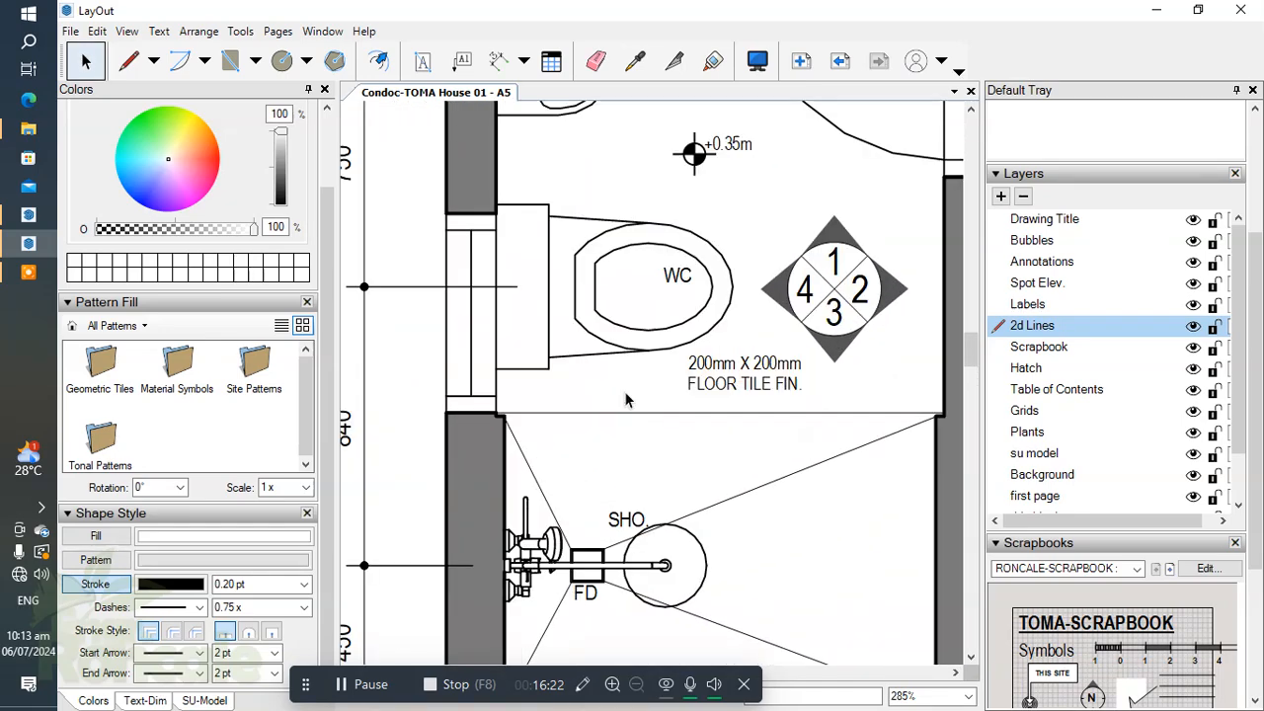
Review the annotated toilet and bath blow-up detail as a whole and its placement on the sheet
scroll(626, 394, down, 3)
scroll(647, 335, down, 2)
middle_drag(642, 399, 641, 507)
scroll(691, 405, down, 2)
middle_drag(700, 465, 694, 504)
scroll(652, 395, up, 4)
scroll(641, 423, down, 5)
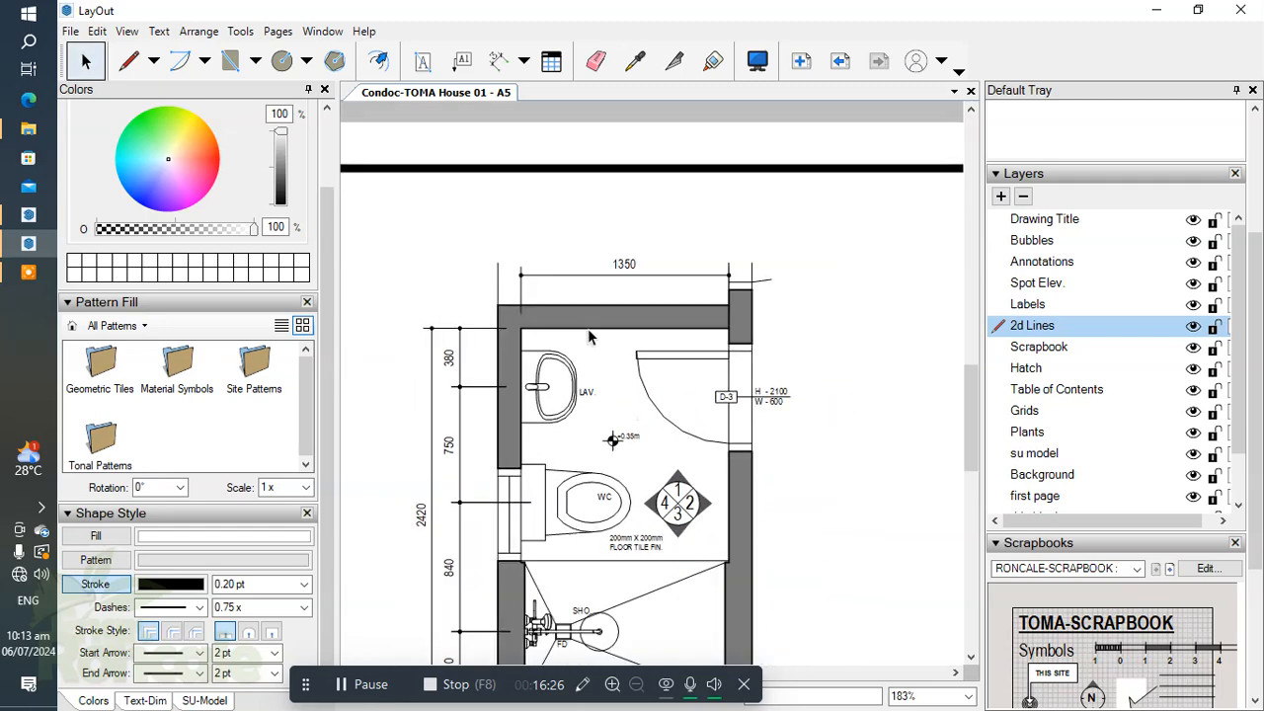
click(672, 426)
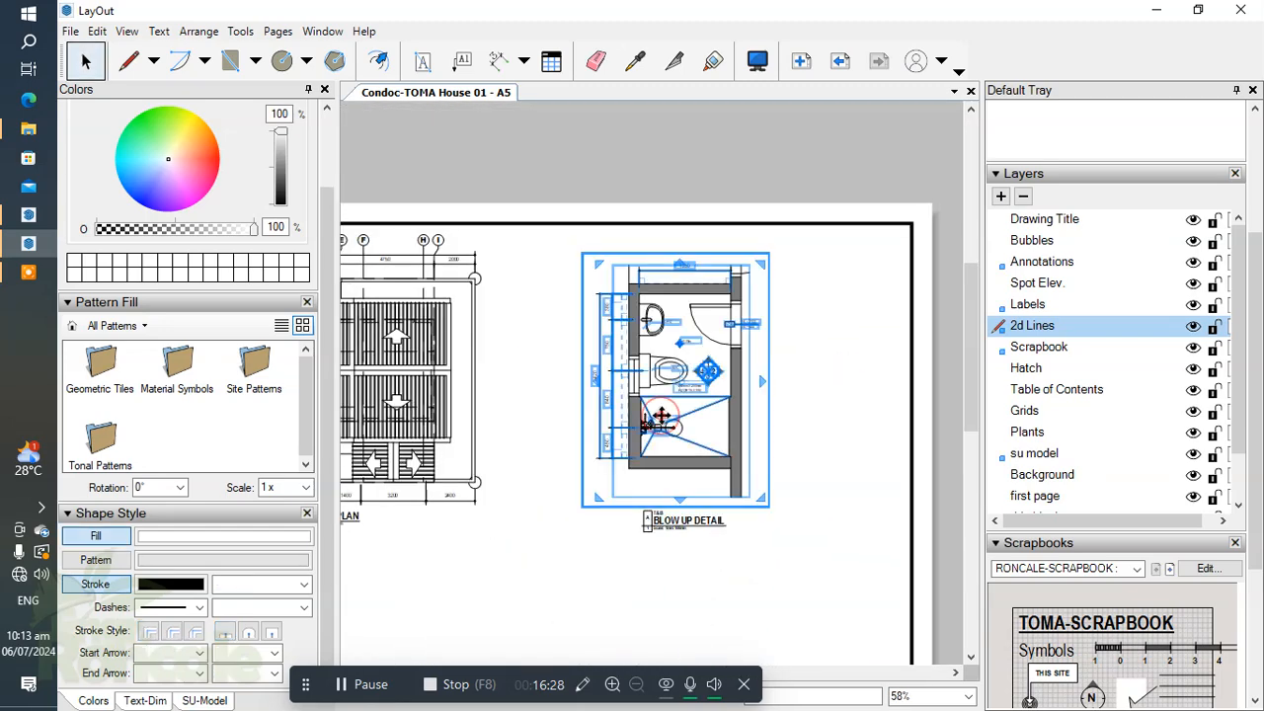
scroll(672, 427, up, 5)
scroll(647, 426, down, 4)
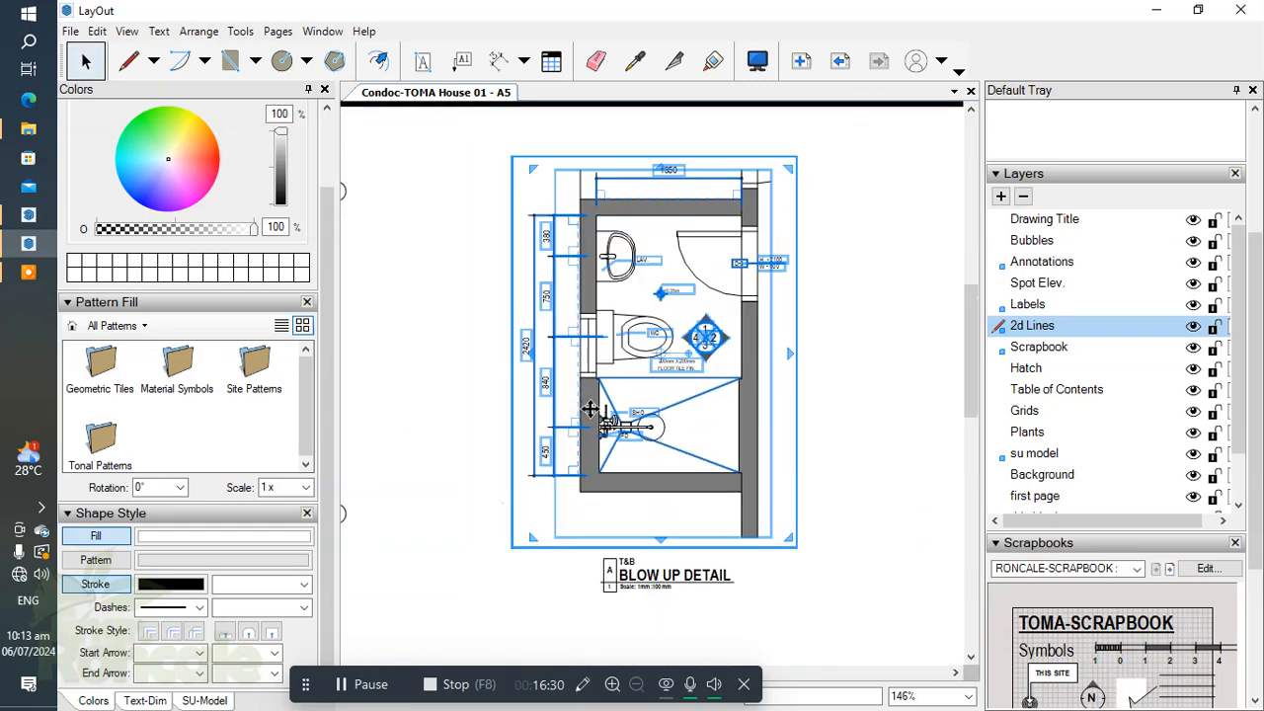
Nudge the T&B BLOW UP DETAIL title block up in small increments, closer to the toilet and bath plan
click(636, 524)
scroll(637, 524, up, 4)
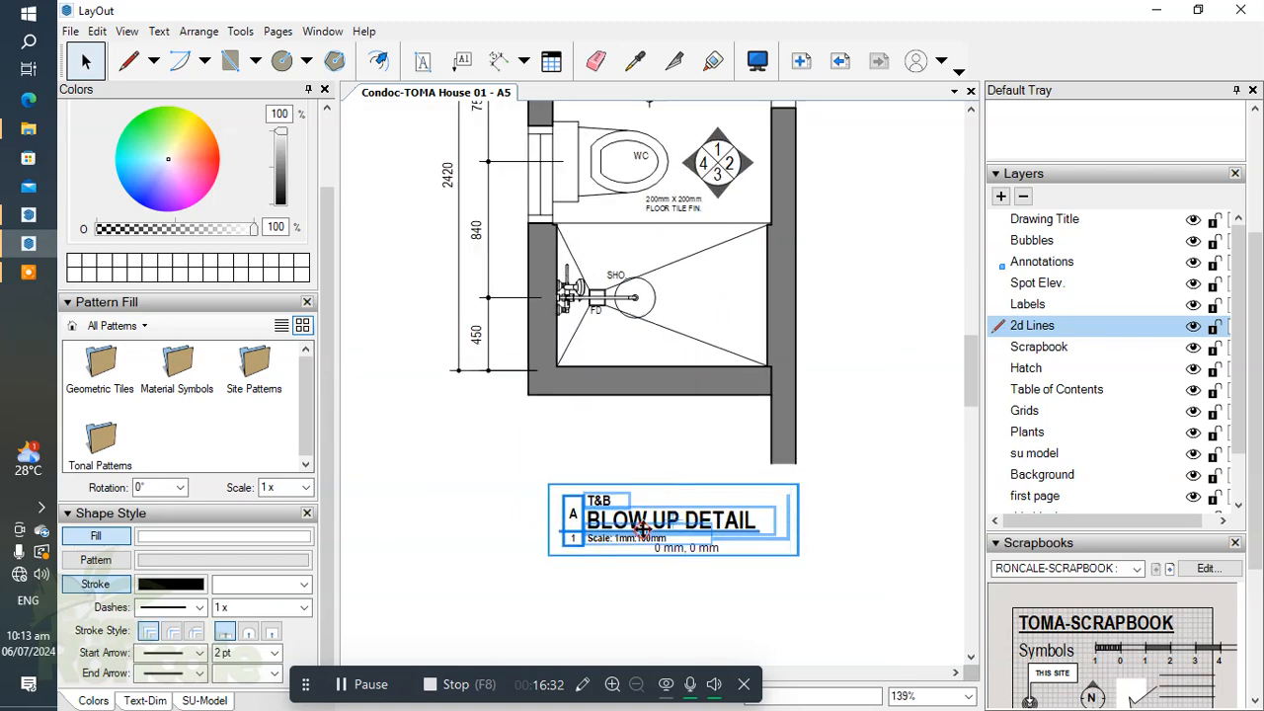
key(Up)
key(Up)
key(Up)
key(Up)
key(Up)
key(Up)
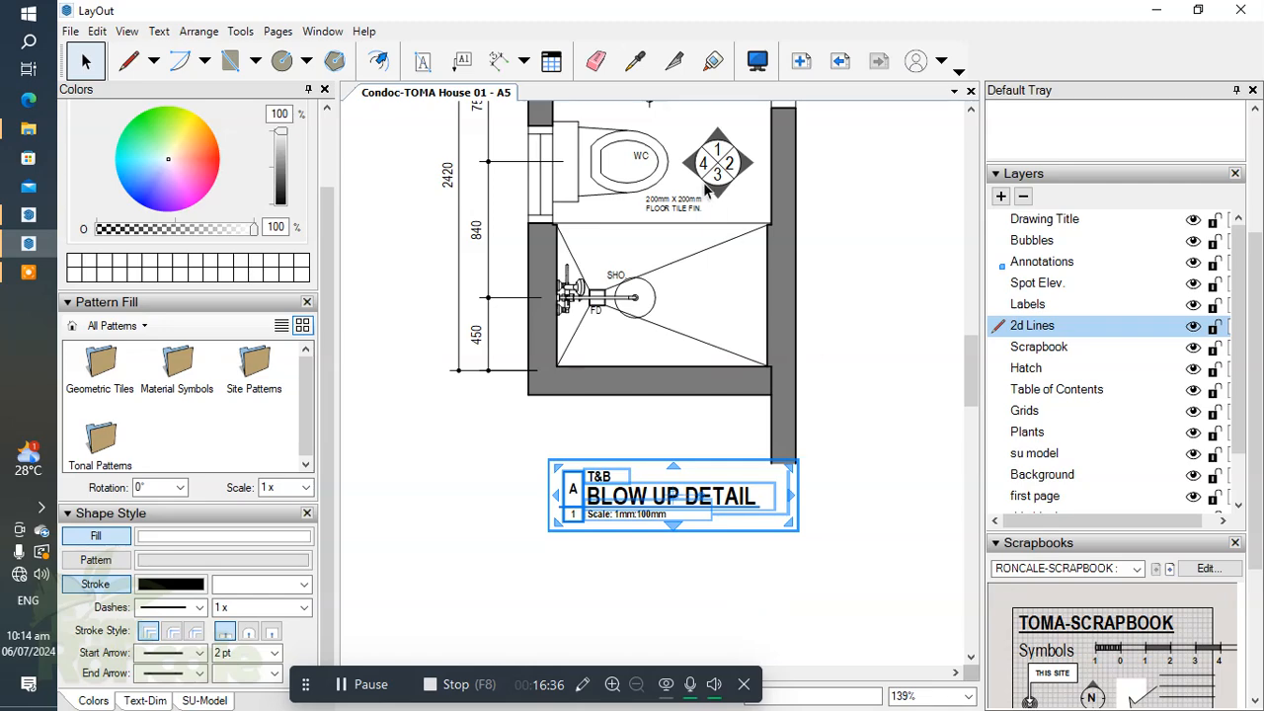
key(Escape)
Check the overall sheet layout, comparing the roof plan with the blow-up detail
scroll(609, 275, down, 3)
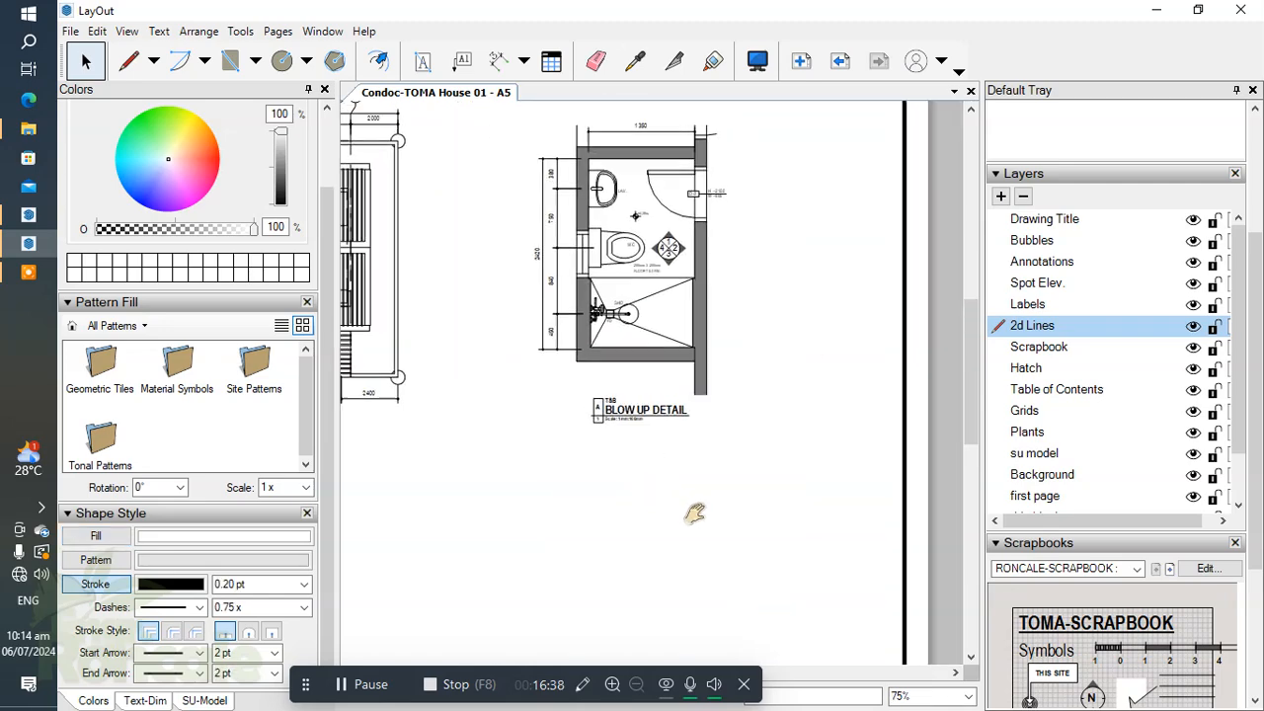
scroll(762, 547, down, 1)
middle_drag(743, 486, 987, 399)
scroll(548, 520, down, 1)
middle_drag(550, 523, 608, 518)
scroll(889, 268, up, 5)
scroll(778, 315, down, 4)
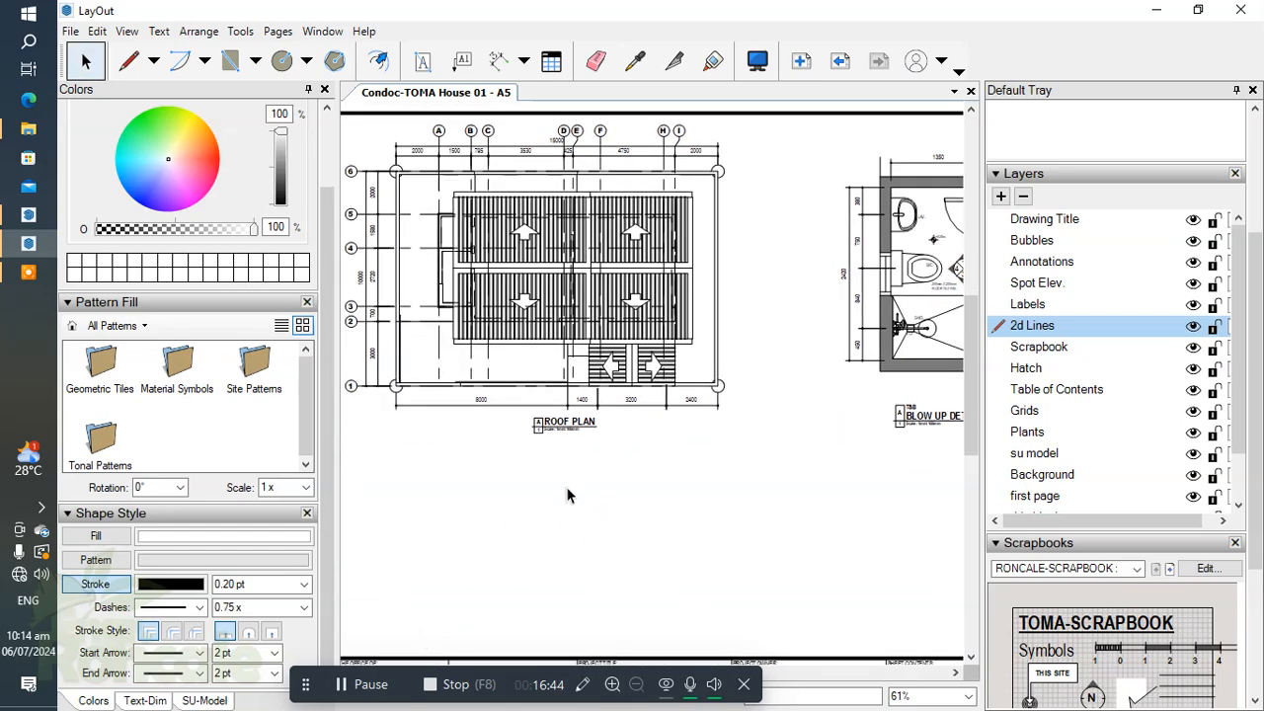
Switch to the TOMA House model in SketchUp and inspect the secx section cut from several angles
click(29, 223)
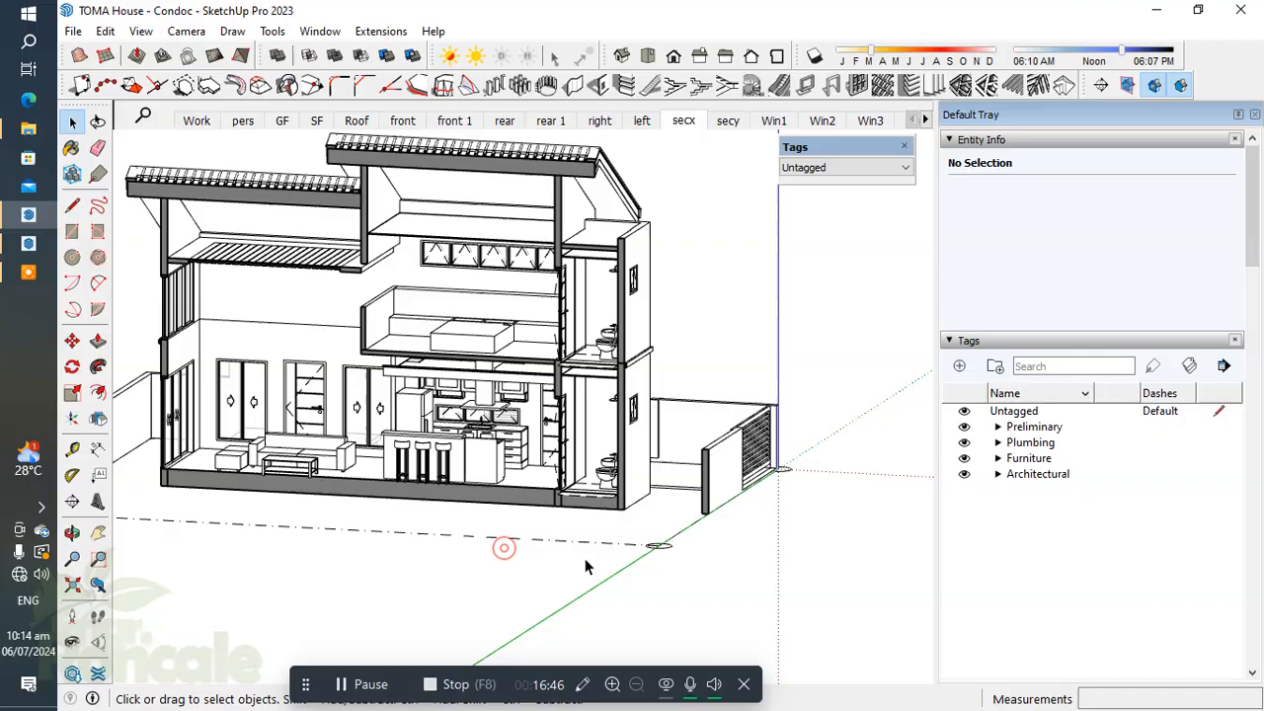
drag(592, 565, 594, 563)
scroll(593, 452, up, 2)
middle_drag(592, 451, 735, 400)
scroll(730, 394, down, 3)
scroll(644, 449, up, 2)
middle_drag(646, 451, 671, 553)
scroll(670, 432, up, 2)
scroll(523, 427, down, 3)
mouse_move(523, 426)
middle_down()
mouse_move(700, 417)
mouse_move(688, 398)
mouse_move(543, 365)
middle_up()
scroll(540, 364, up, 4)
scroll(540, 363, down, 4)
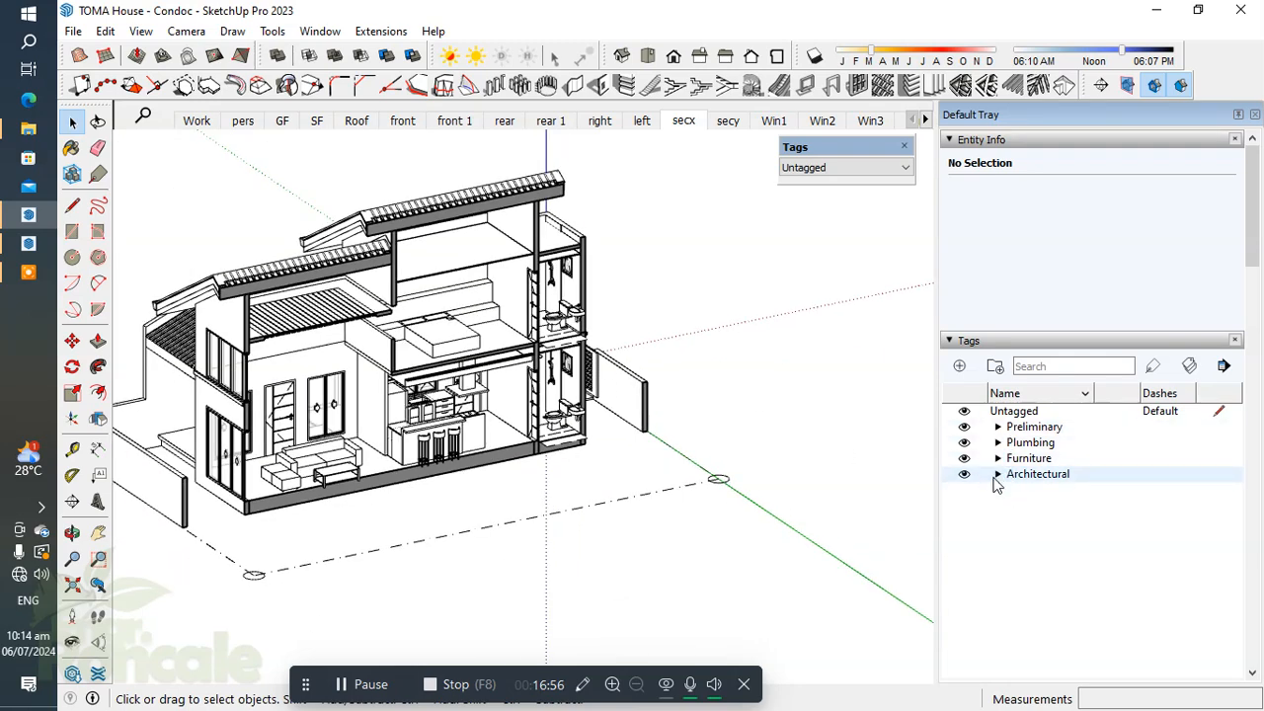
Expand the Architectural tag folder and hide the A-002 tag
click(997, 474)
scroll(1135, 513, down, 3)
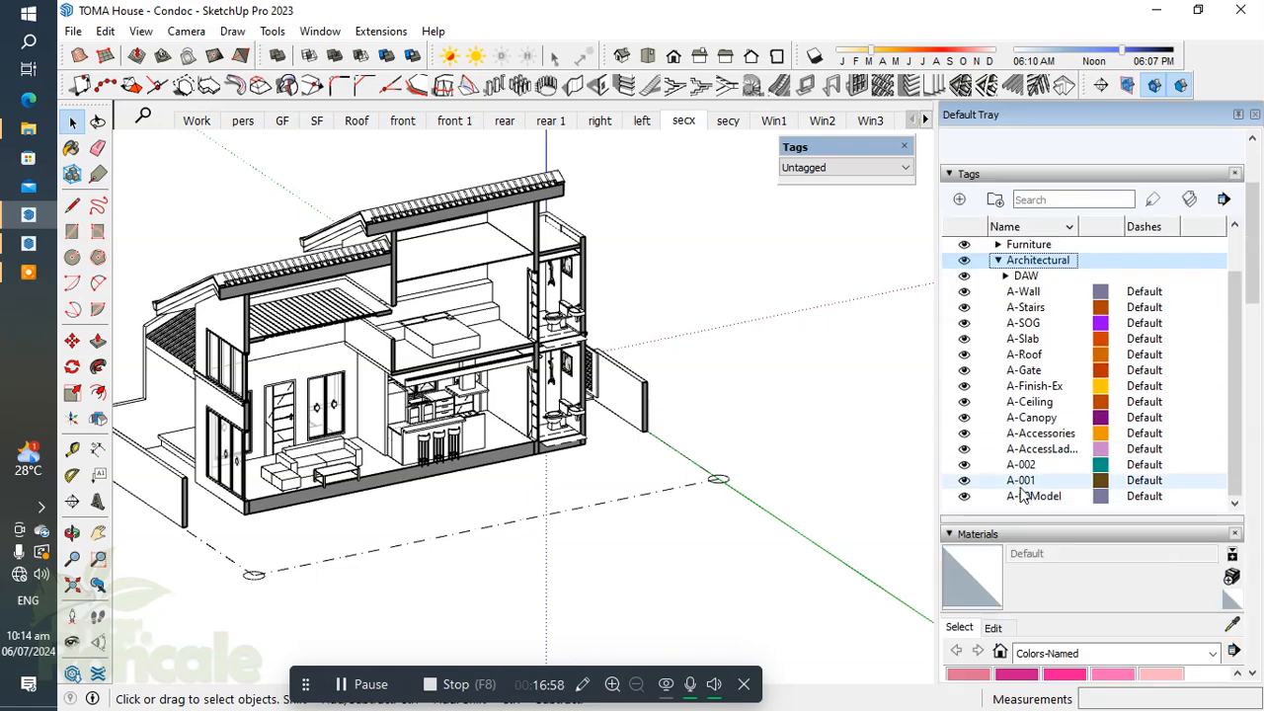
click(964, 464)
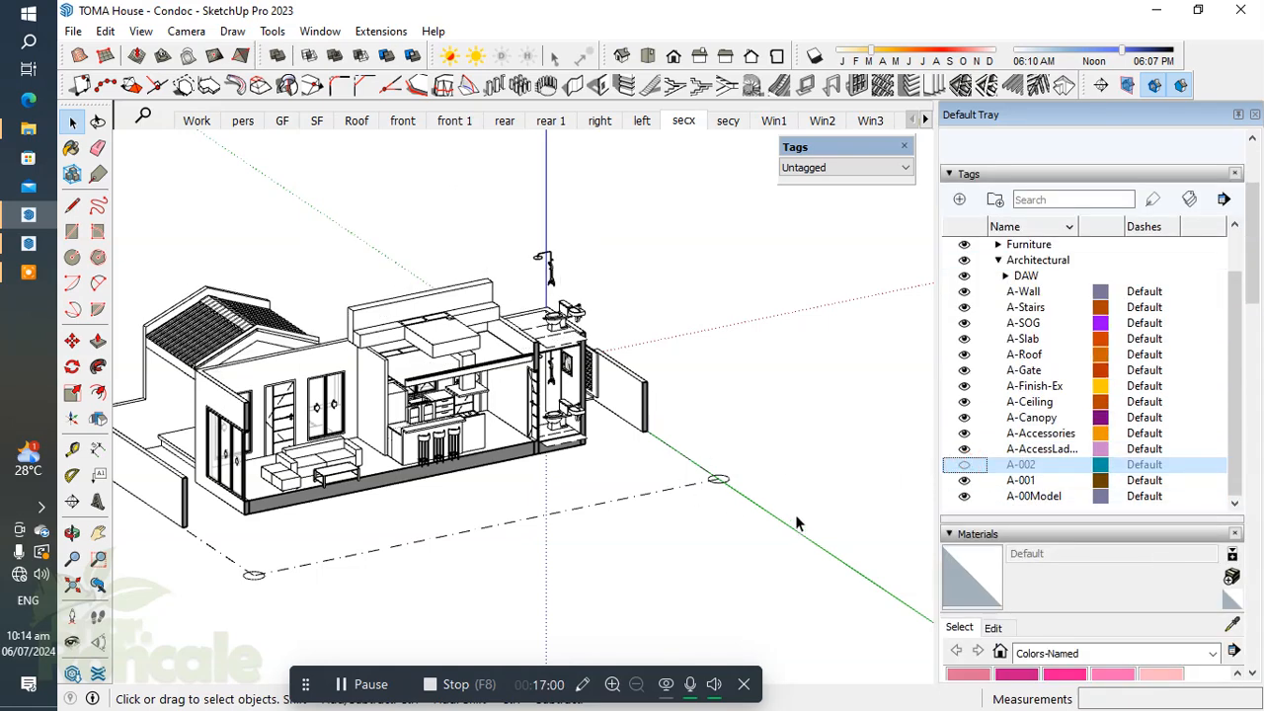
Inside the ground-floor model group, add a section plane parallel to the house's front wall and name it T&1
scroll(601, 415, up, 6)
click(603, 416)
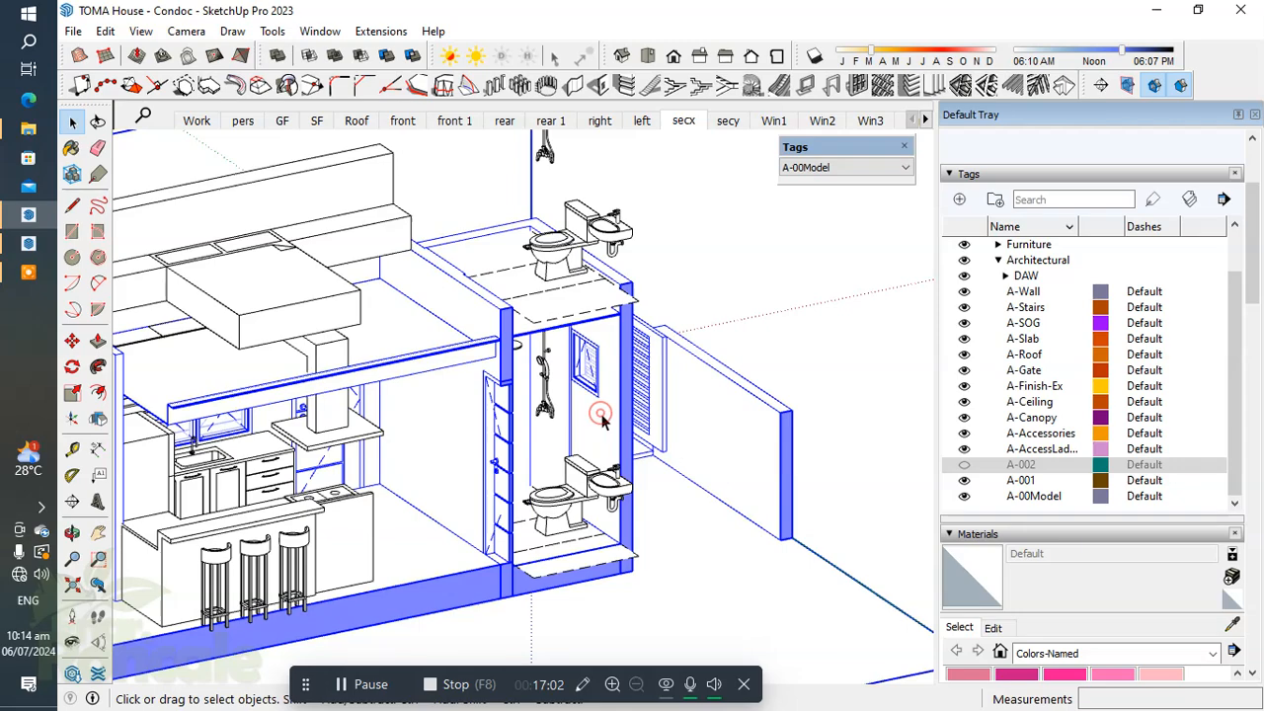
double_click(602, 416)
scroll(605, 422, down, 5)
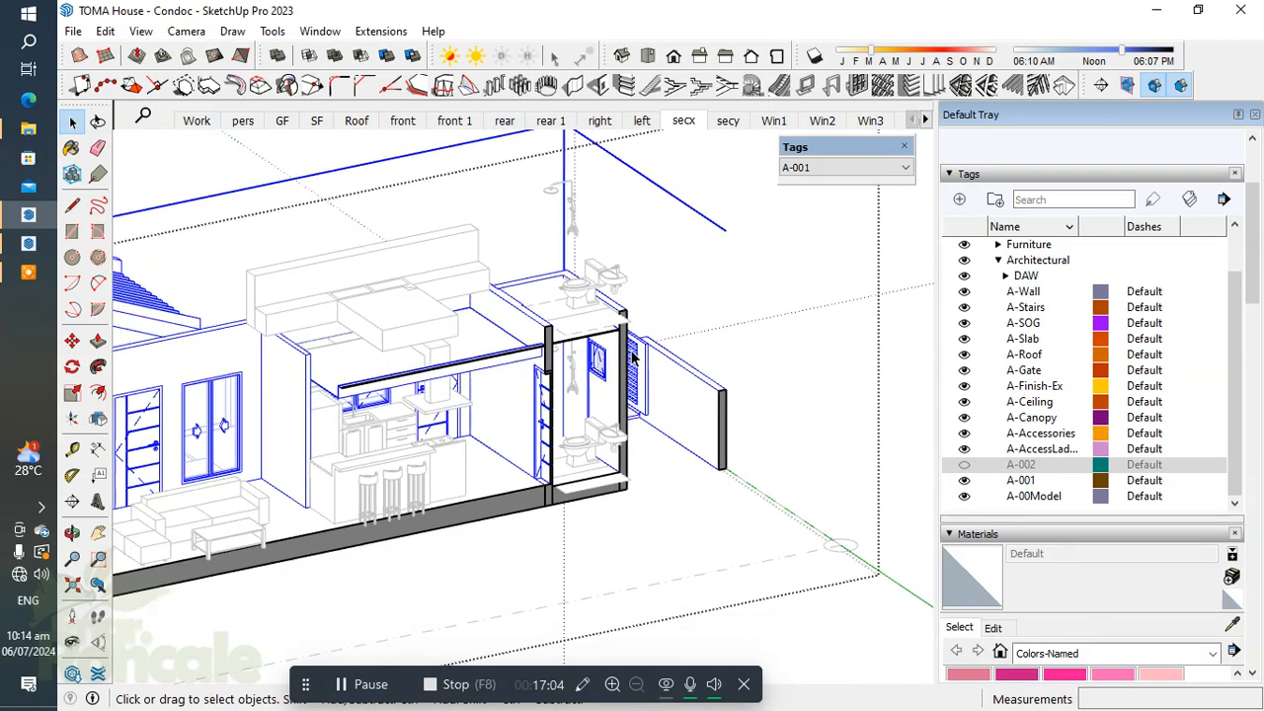
click(1101, 86)
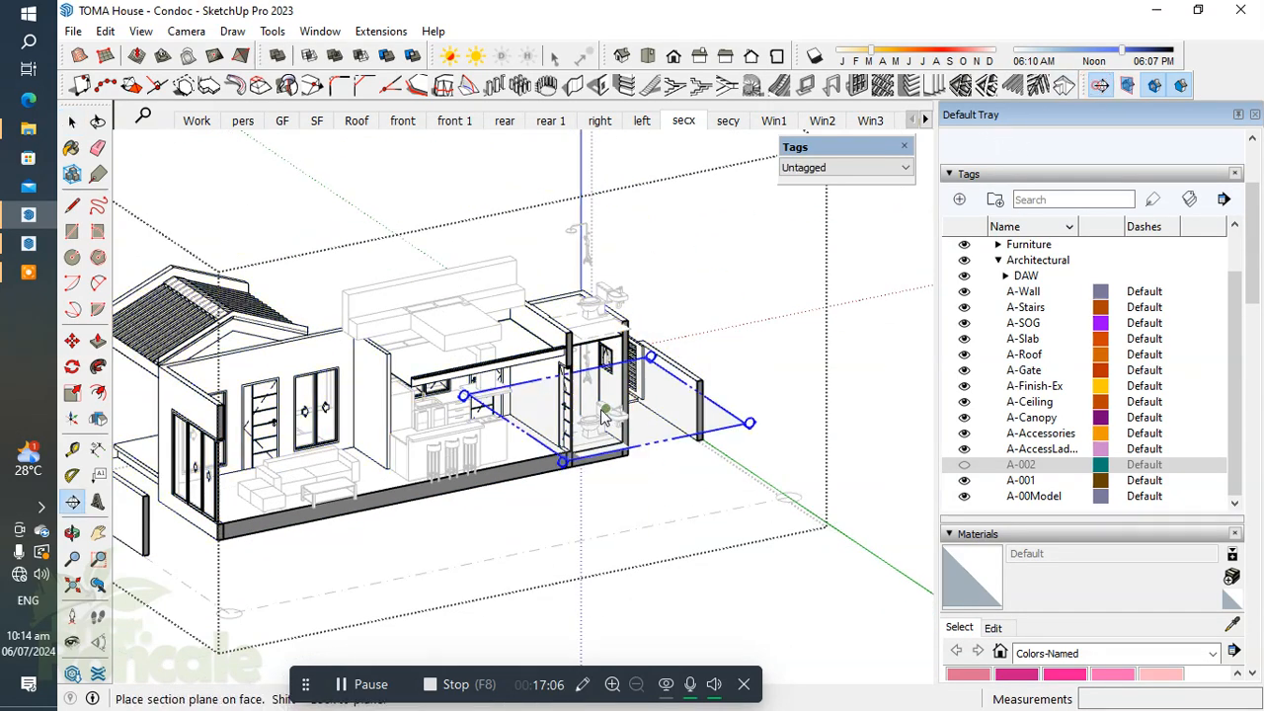
middle_drag(607, 409, 744, 338)
scroll(324, 442, up, 2)
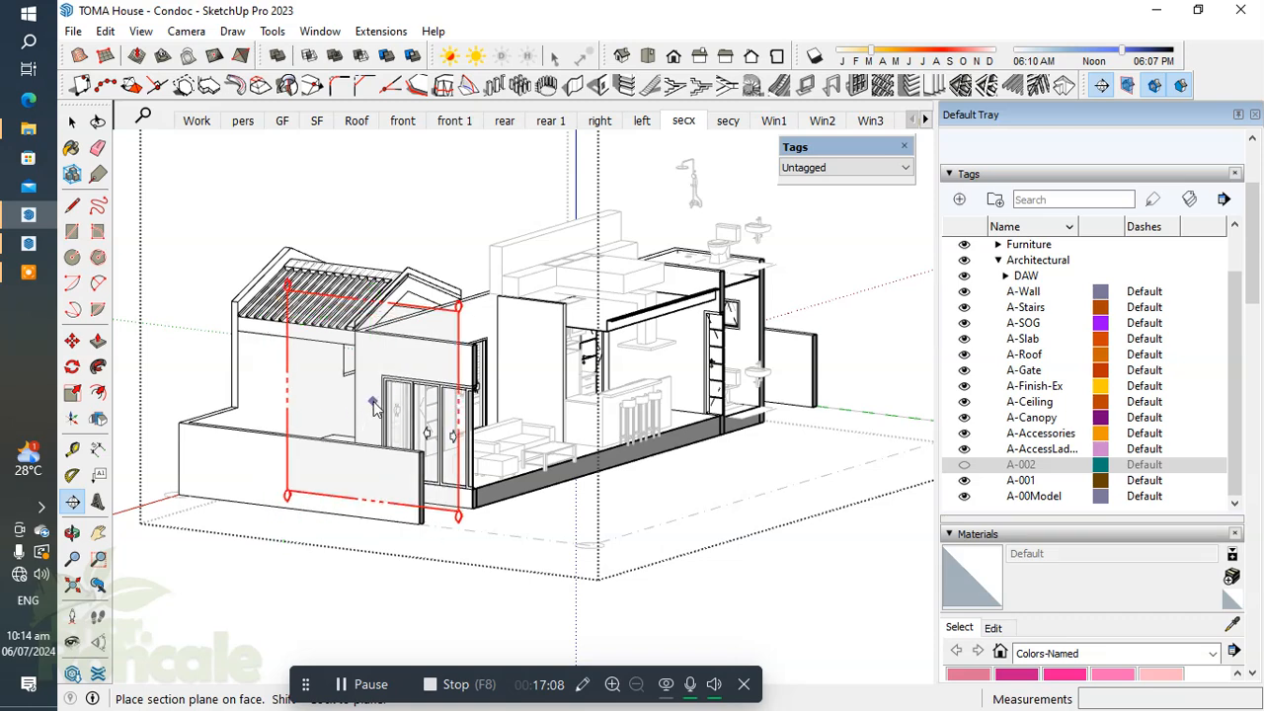
click(373, 407)
click(688, 316)
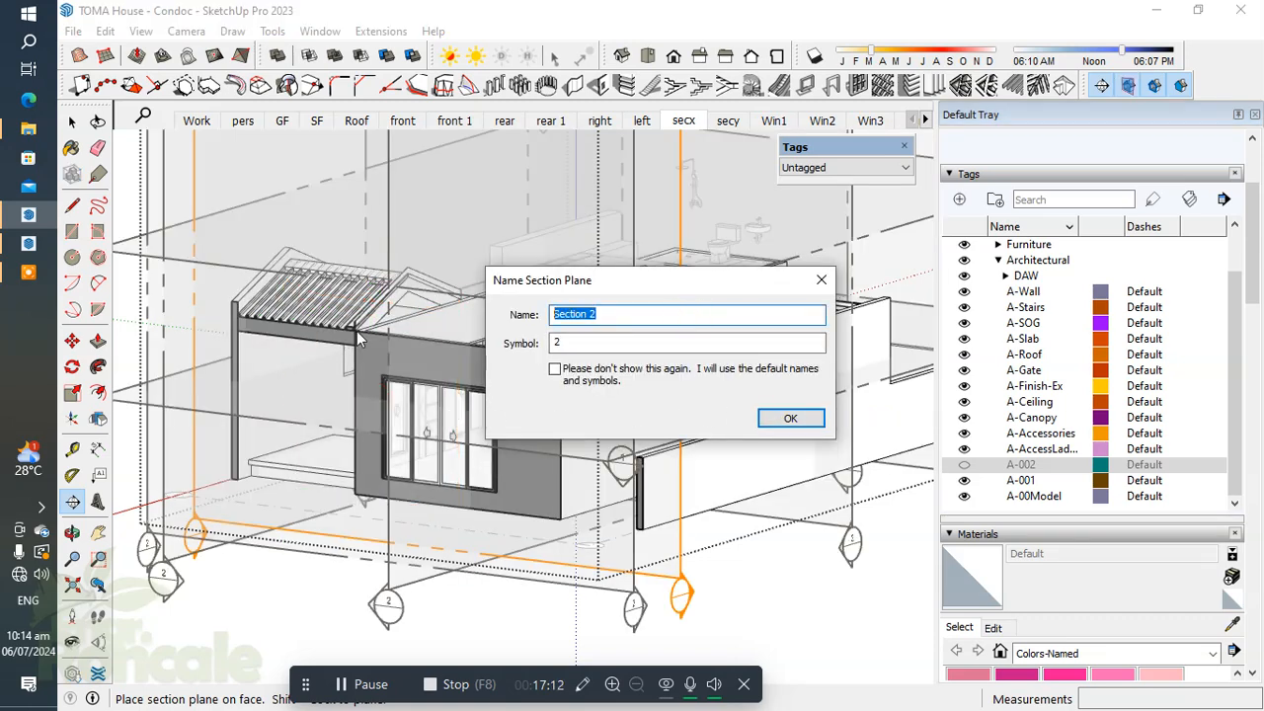
text(T&1)
click(792, 419)
scroll(395, 442, down, 3)
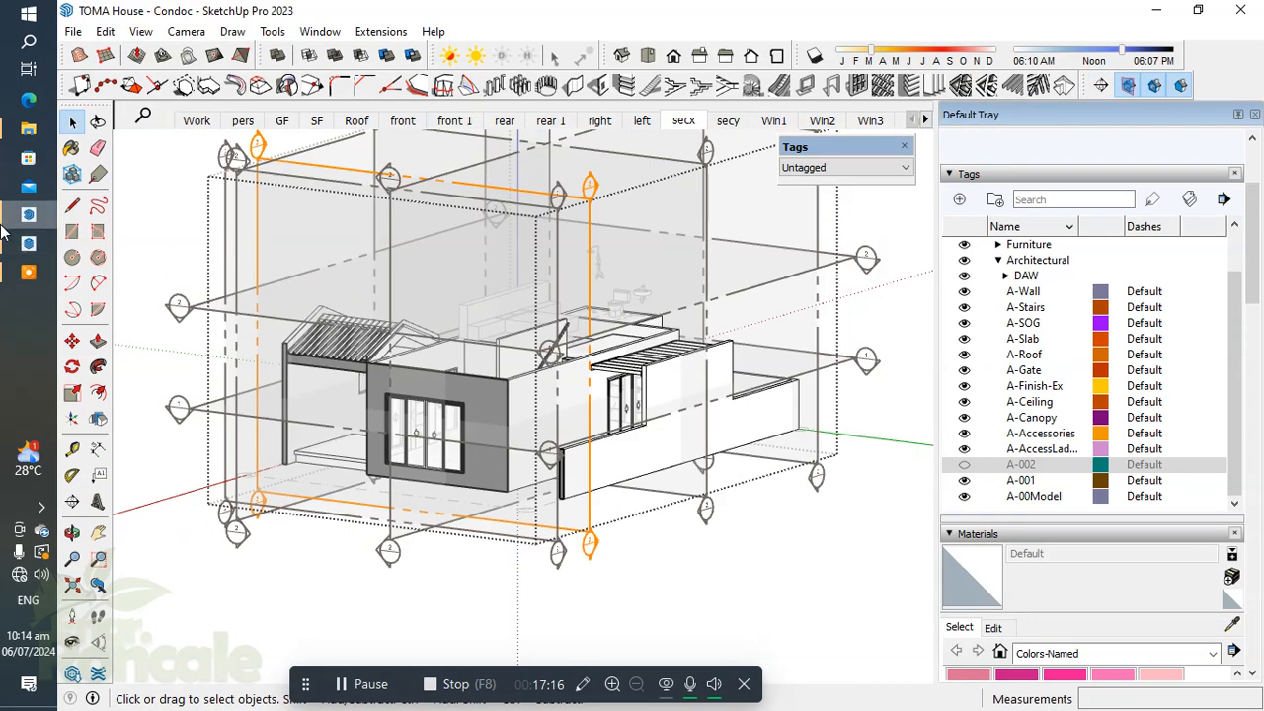
Switch to LayOut to check the numbered elevation marker on the T&B blow-up detail, and return to SketchUp
mouse_move(13, 247)
click(153, 259)
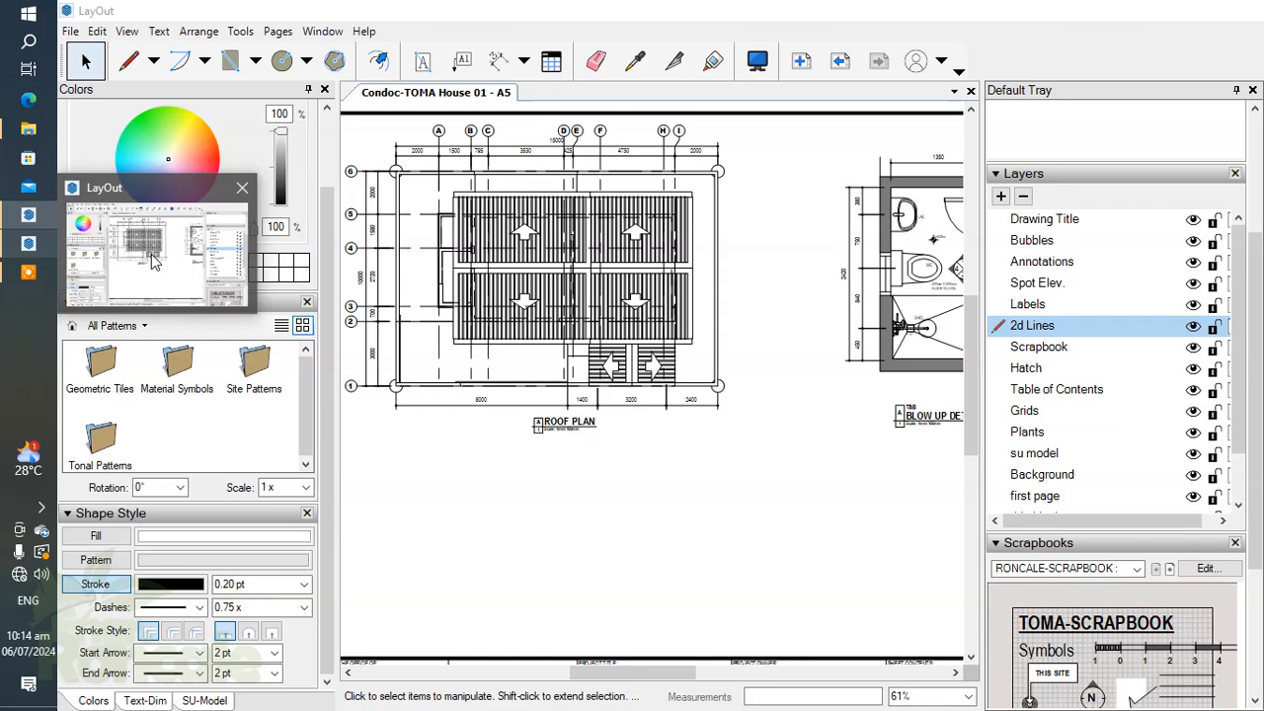
scroll(609, 405, down, 2)
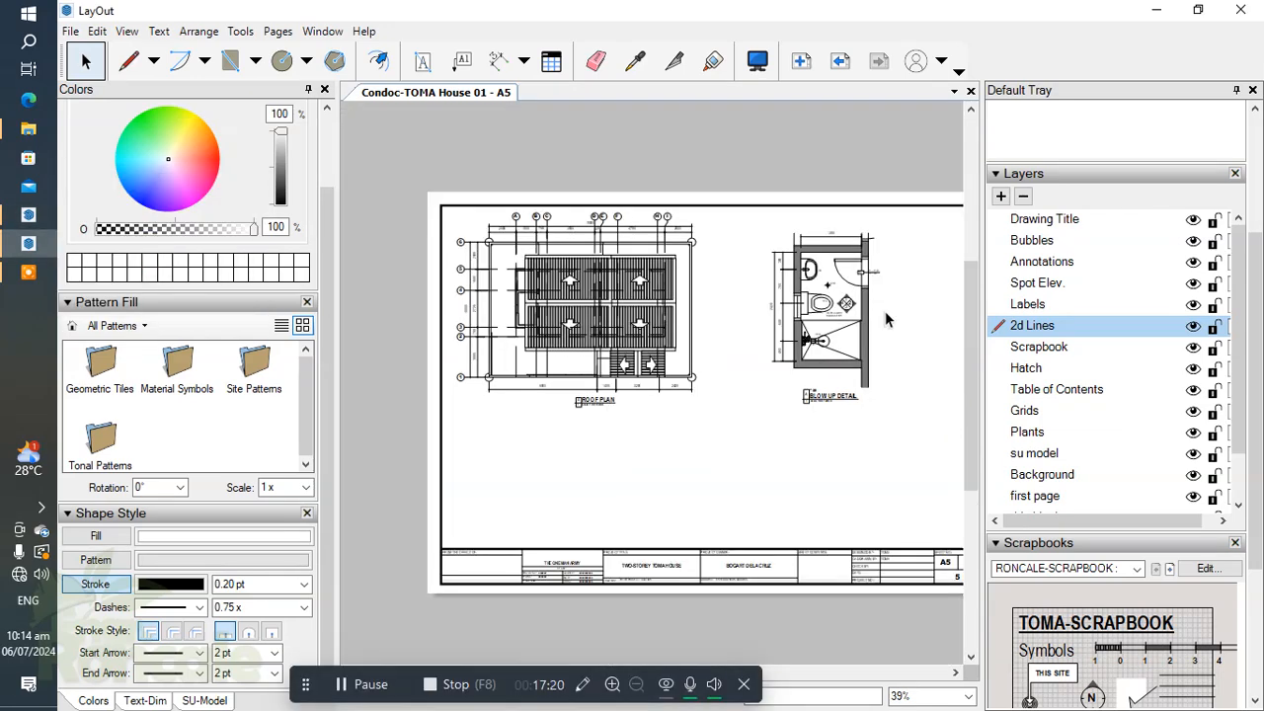
scroll(884, 318, up, 4)
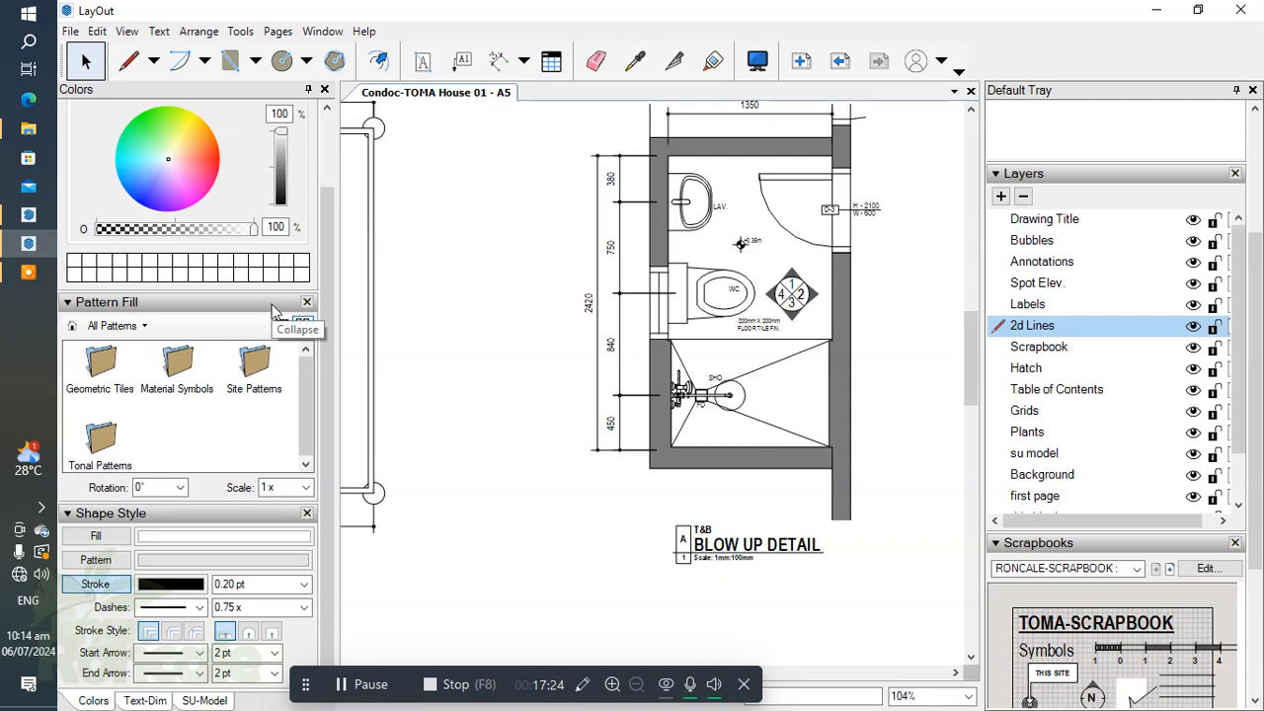
mouse_move(28, 243)
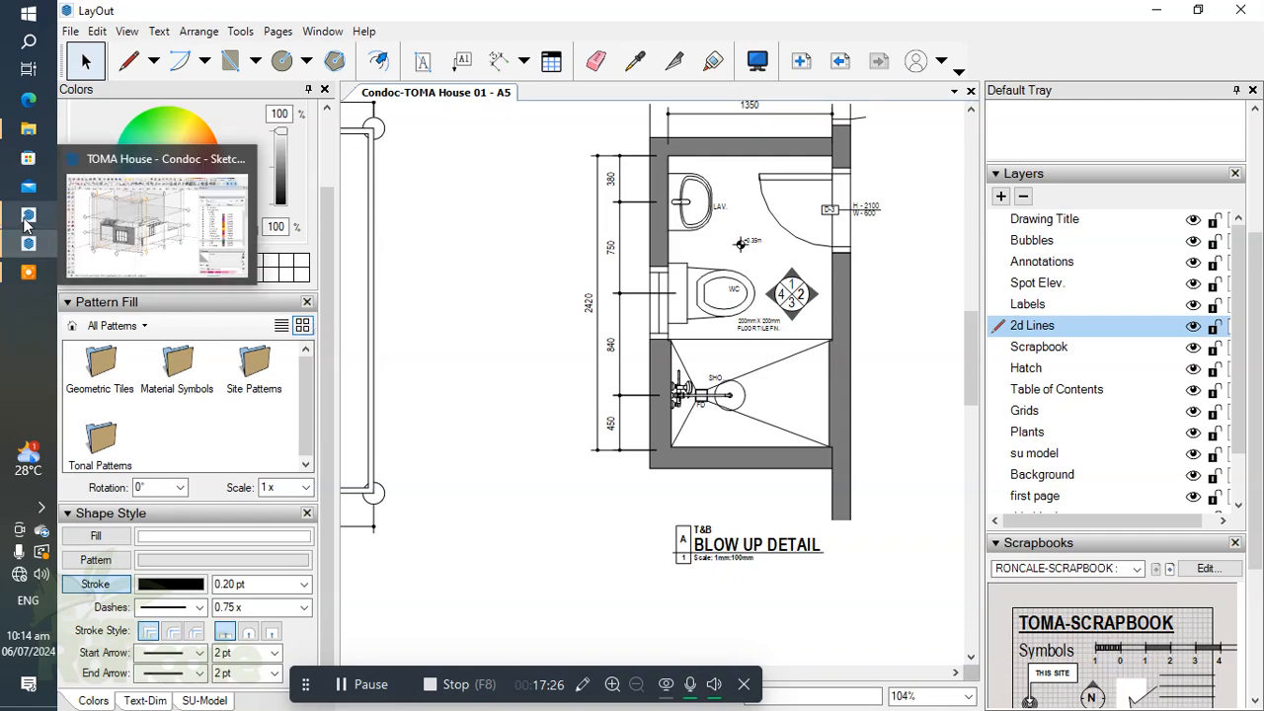
click(144, 244)
Move the new section plane about 10140 mm along the red axis so it cuts through the bathroom
middle_drag(424, 444, 504, 455)
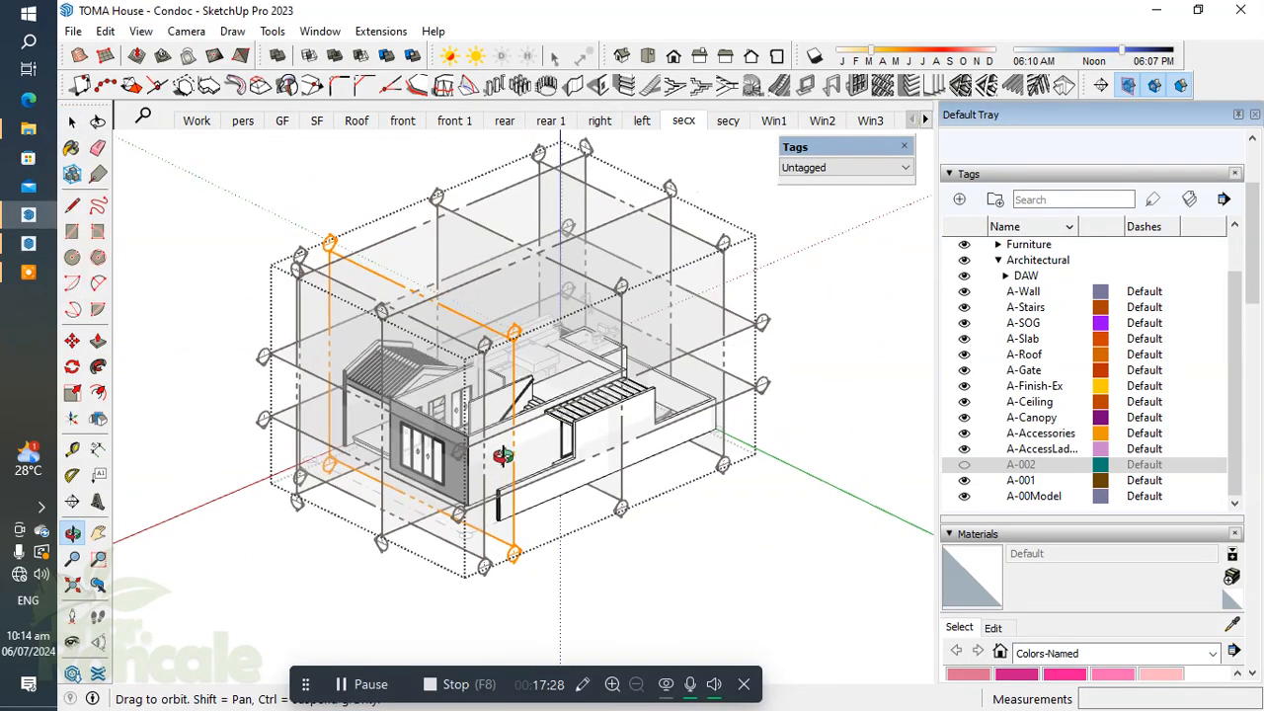
scroll(500, 563, up, 5)
click(513, 567)
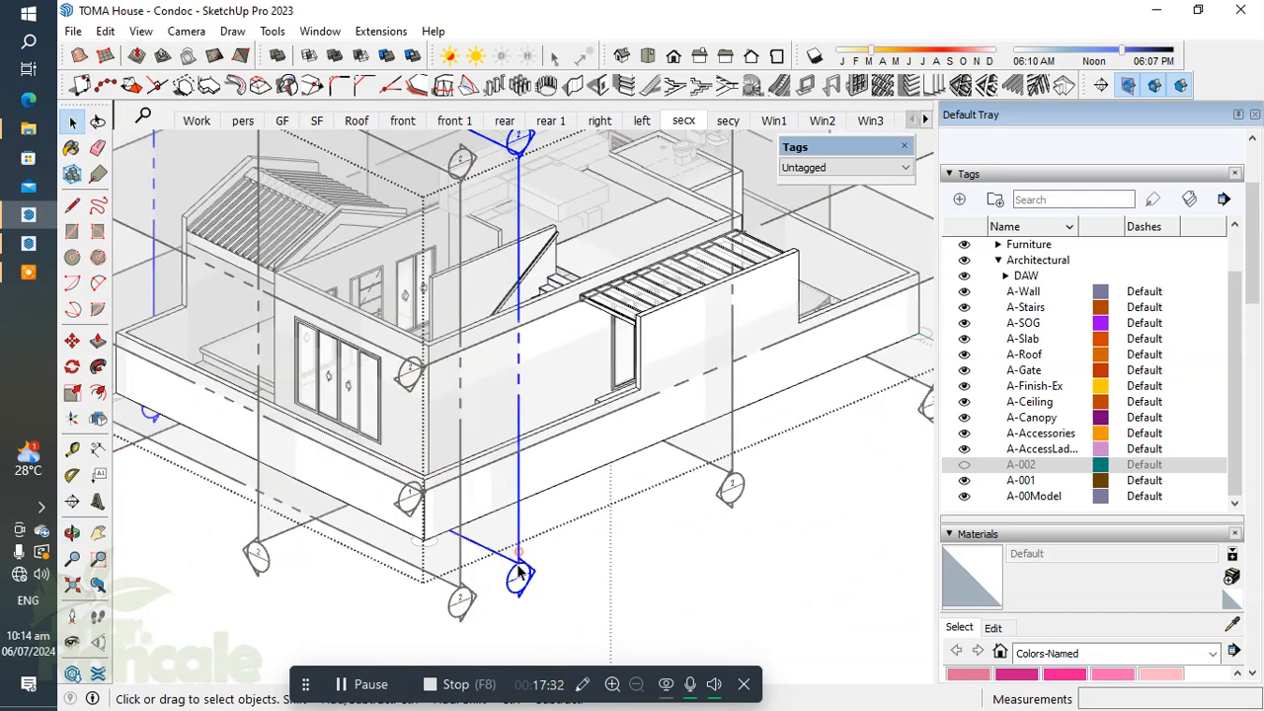
double_click(514, 569)
key(m)
click(518, 570)
middle_drag(518, 570, 666, 568)
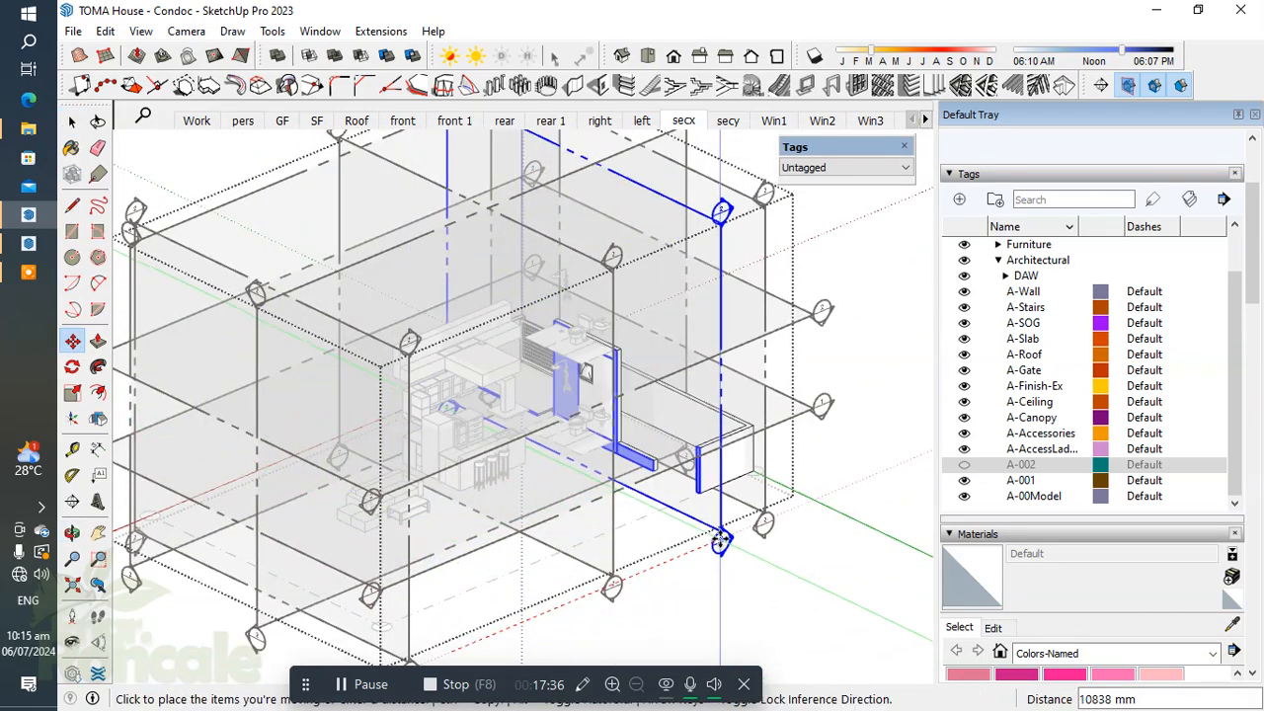
scroll(681, 562, up, 3)
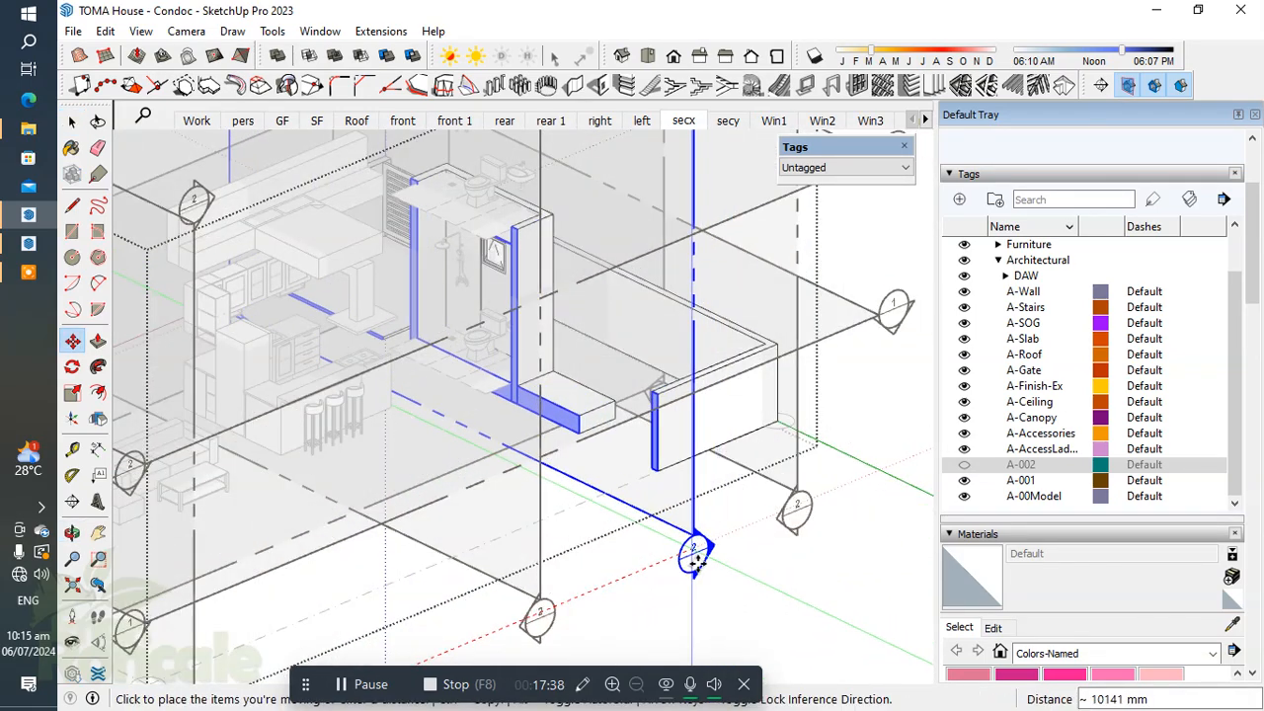
click(701, 564)
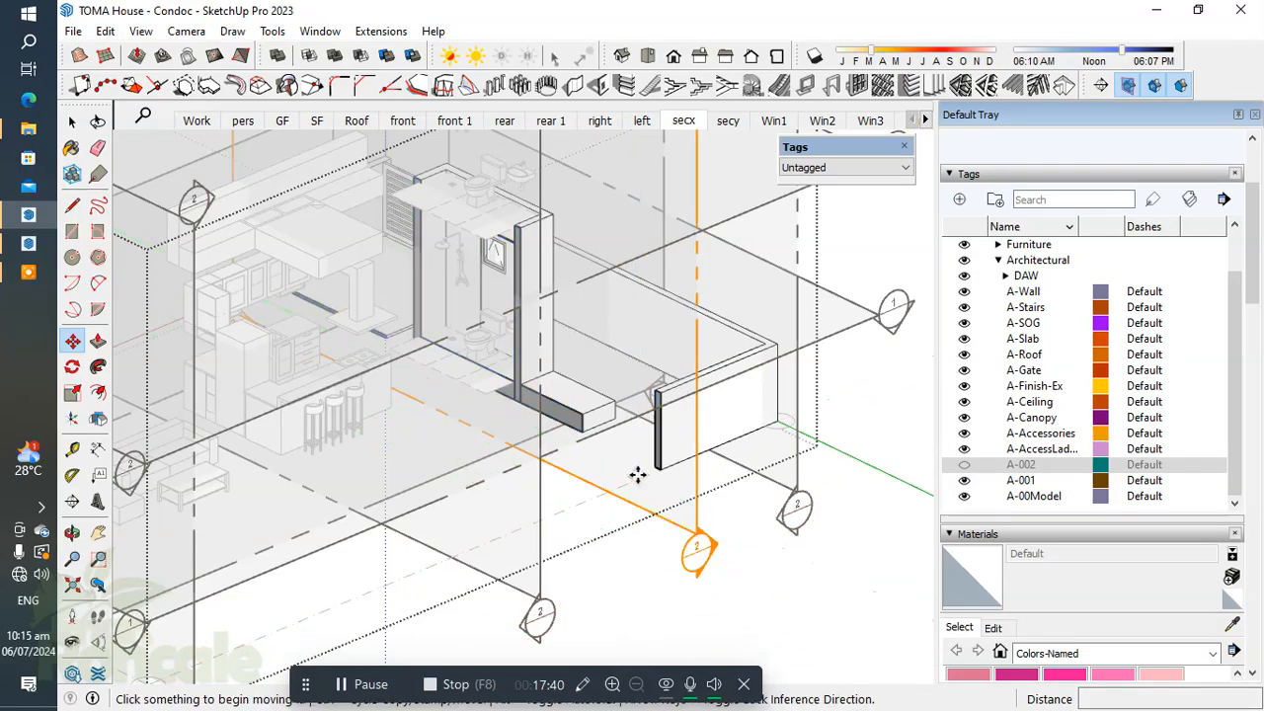
key(space)
Leave the model group and hide the section planes while keeping the section cut displayed
scroll(651, 485, down, 1)
click(756, 555)
middle_drag(542, 472, 296, 296)
scroll(471, 381, down, 4)
double_click(715, 444)
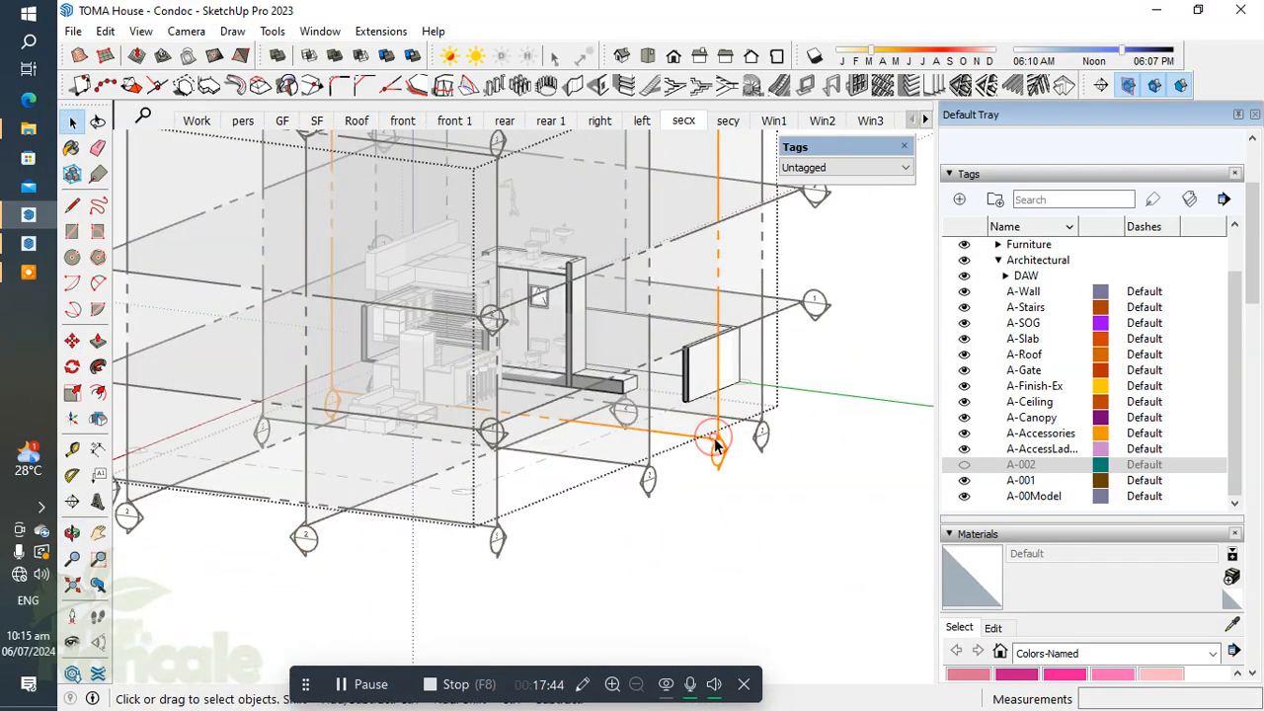
click(691, 524)
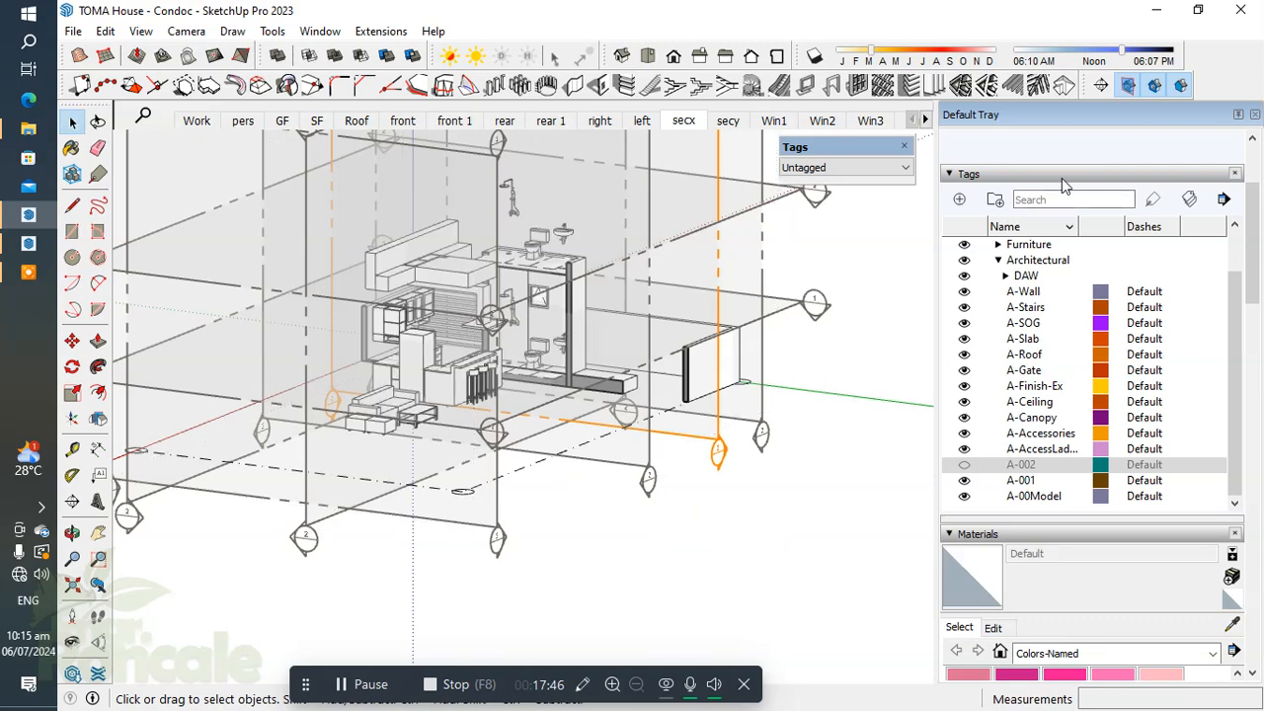
click(1149, 89)
click(1150, 88)
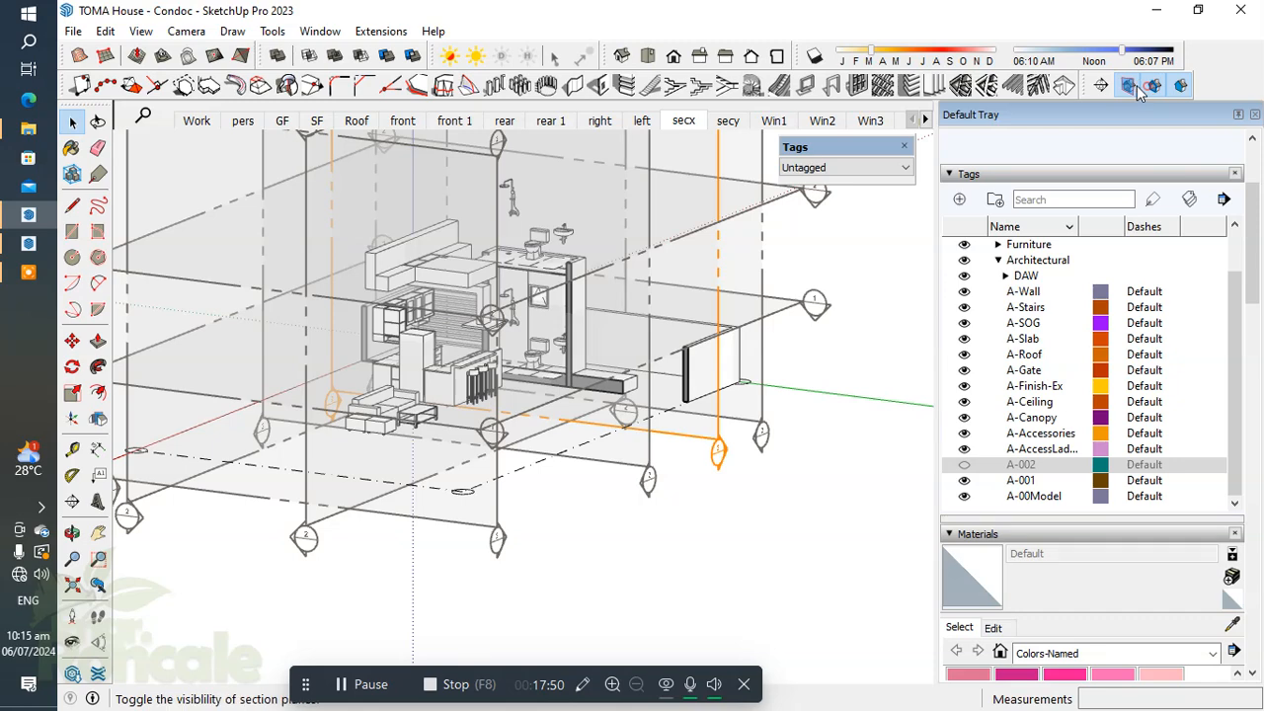
click(1132, 86)
Hide the Furniture tag folder
middle_drag(417, 418, 586, 408)
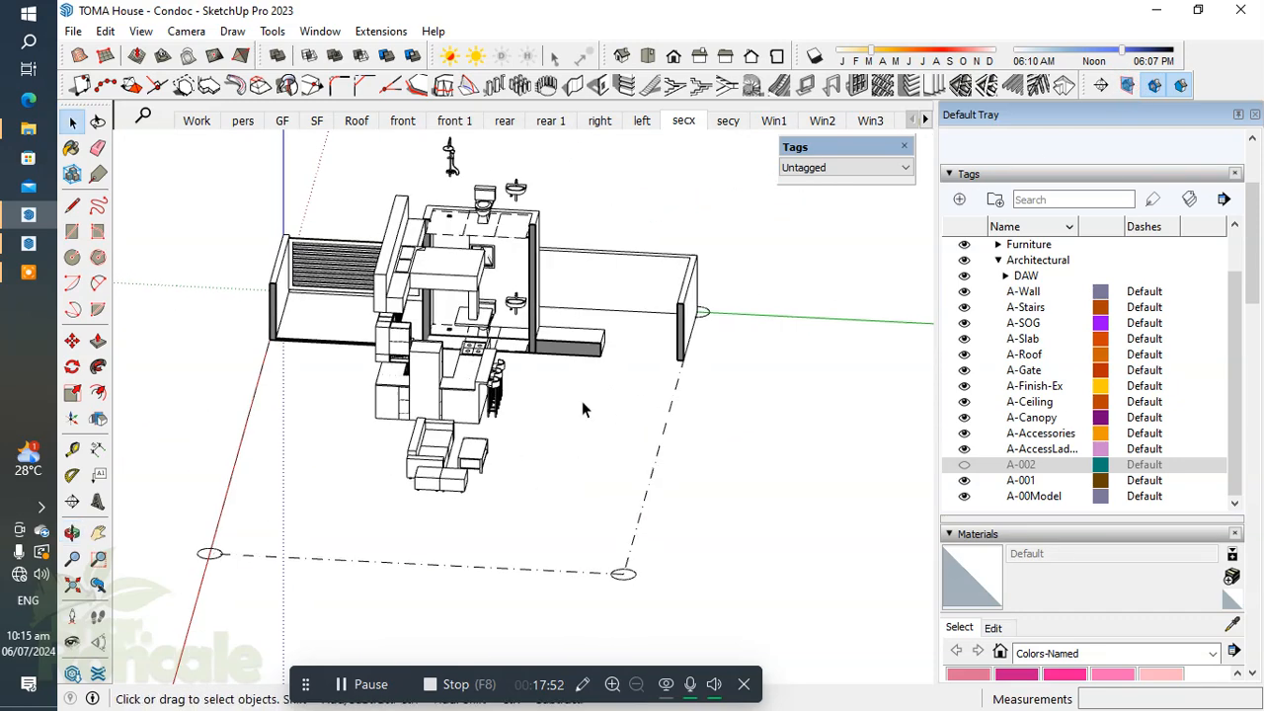
scroll(1039, 410, up, 3)
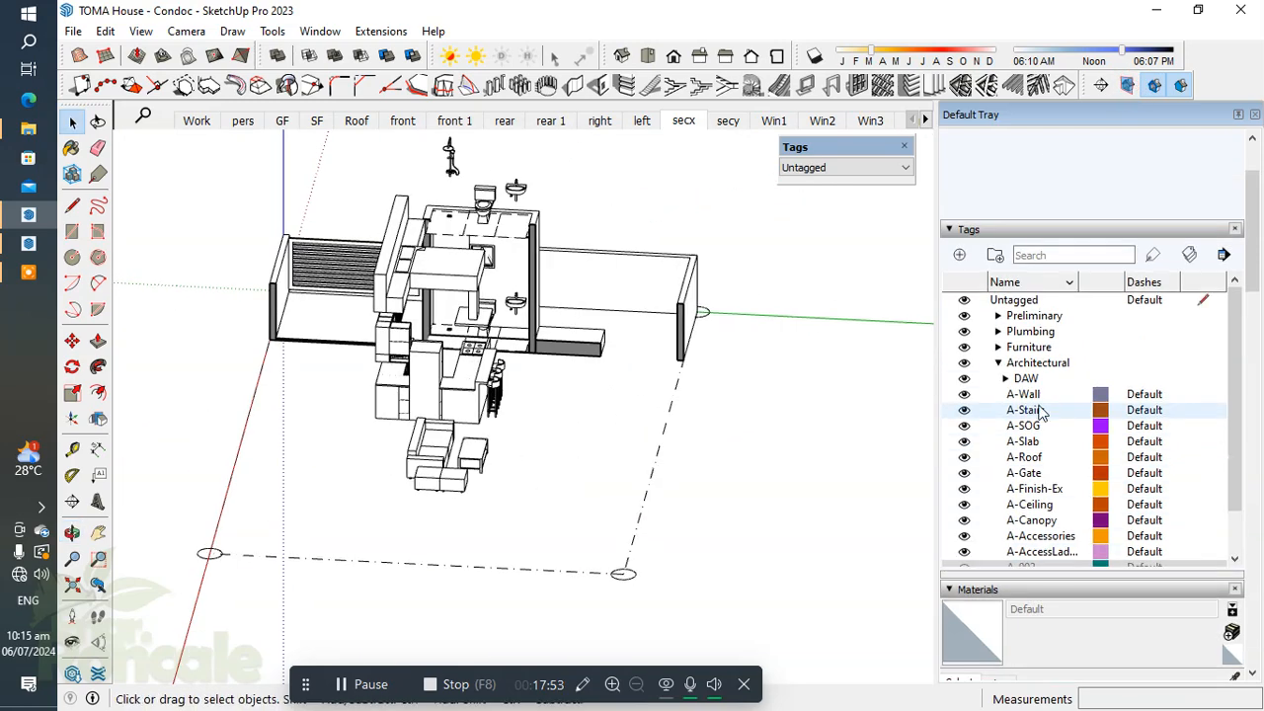
click(965, 347)
scroll(429, 260, up, 3)
Set the camera to the standard Right view, facing the sectioned bathroom
middle_drag(428, 261, 555, 150)
scroll(525, 362, up, 2)
scroll(524, 367, down, 2)
middle_drag(554, 290, 674, 479)
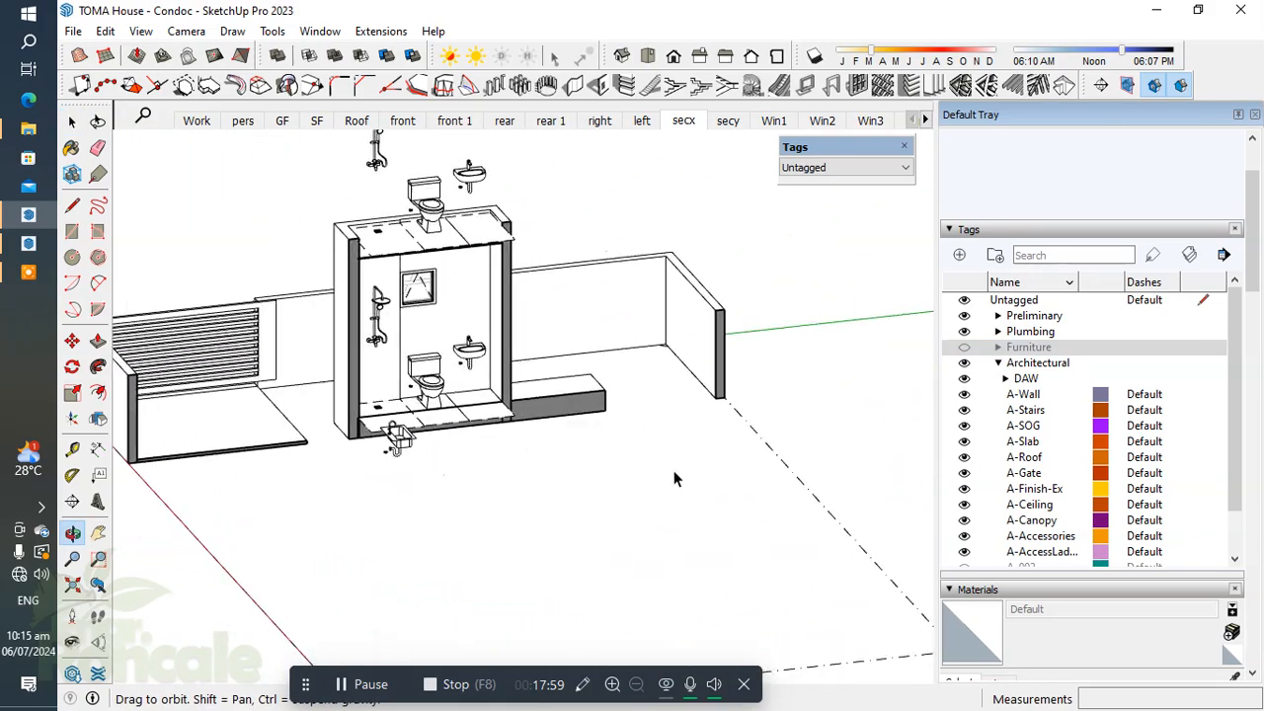
click(701, 56)
scroll(486, 265, down, 3)
scroll(513, 296, up, 3)
scroll(584, 432, up, 2)
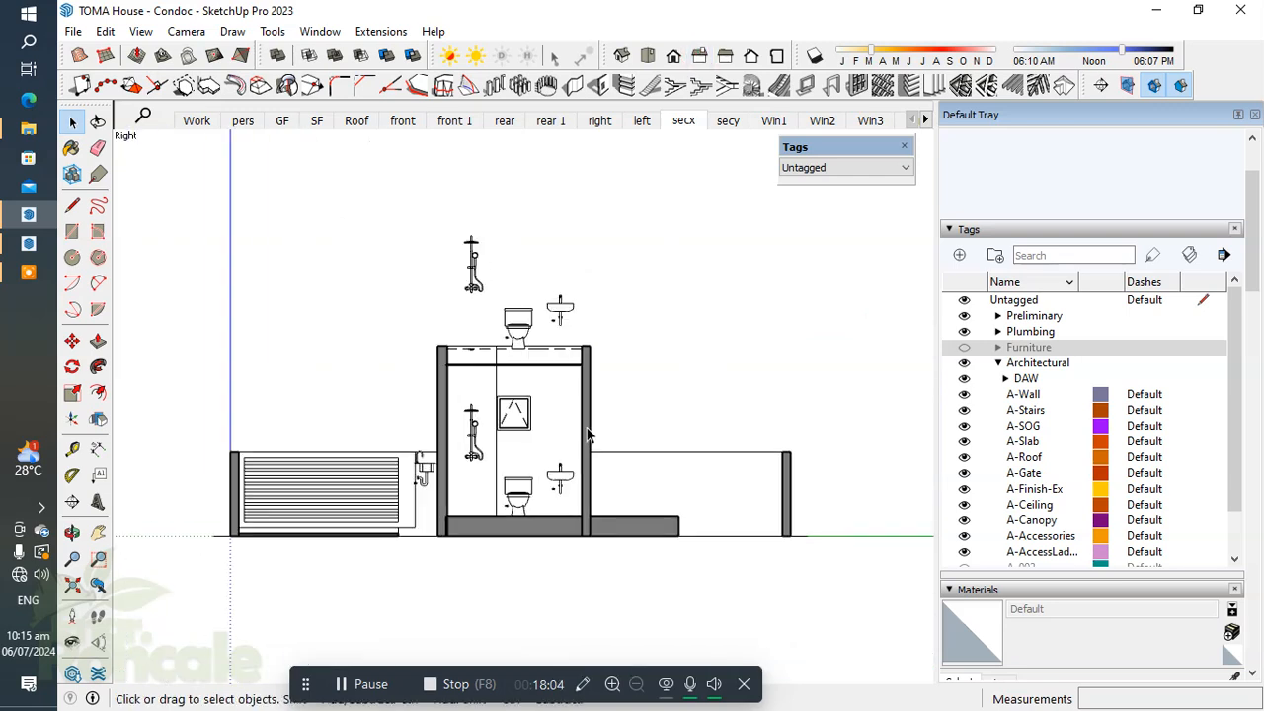
Hide the second-floor plumbing fixtures by turning off the P-Fix002 tag in the Plumbing folder
click(1017, 331)
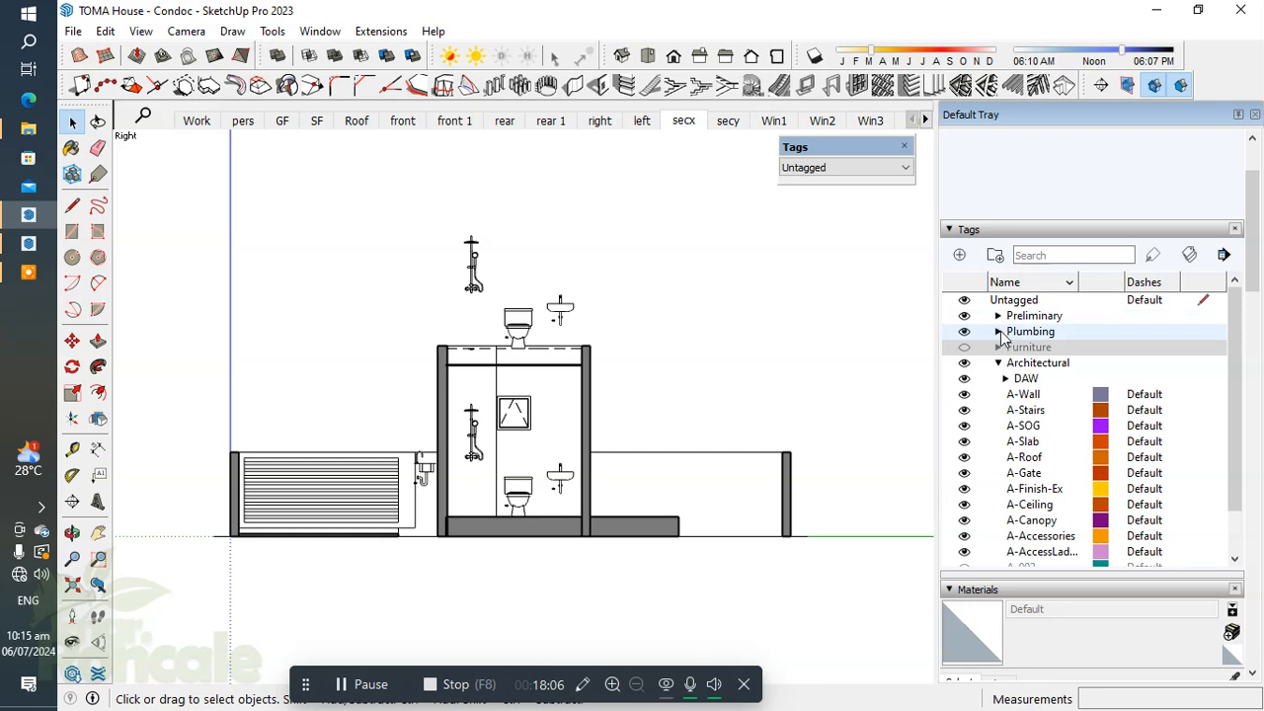
click(997, 331)
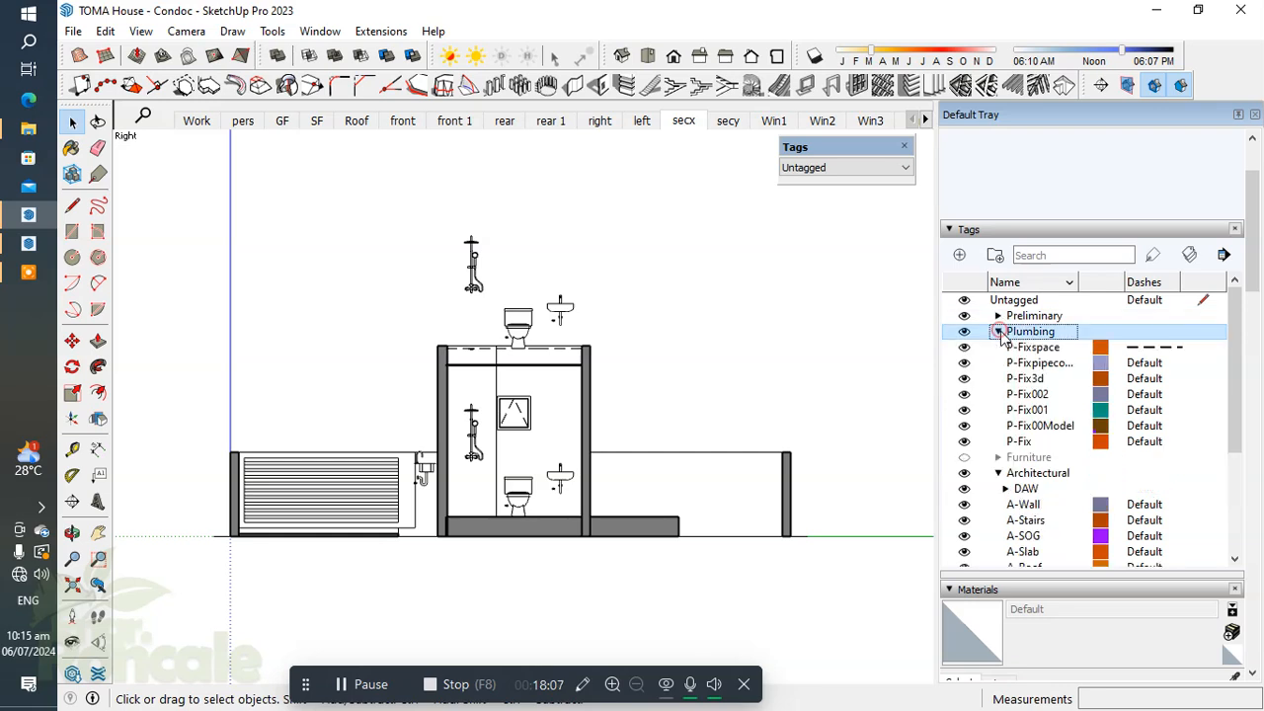
click(964, 394)
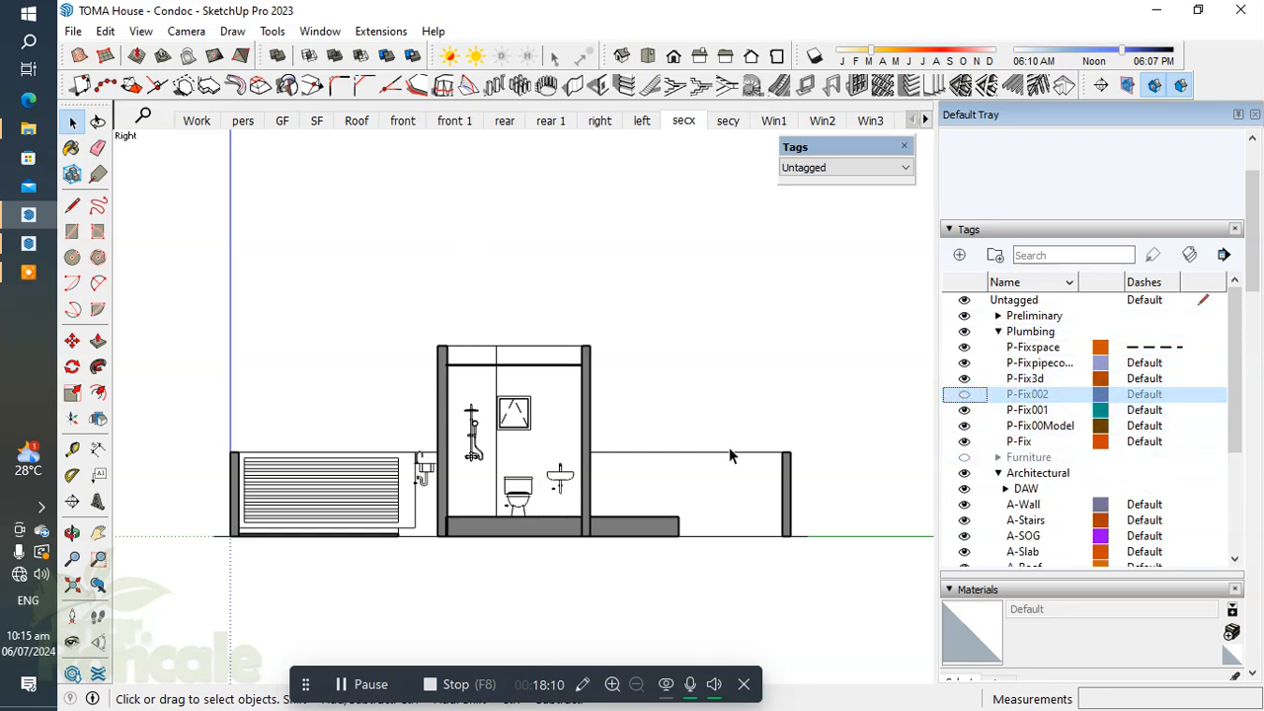
Delete the kitchen sink beside the bathroom wall from inside the plumbing fixtures group and leave the group
scroll(457, 476, up, 5)
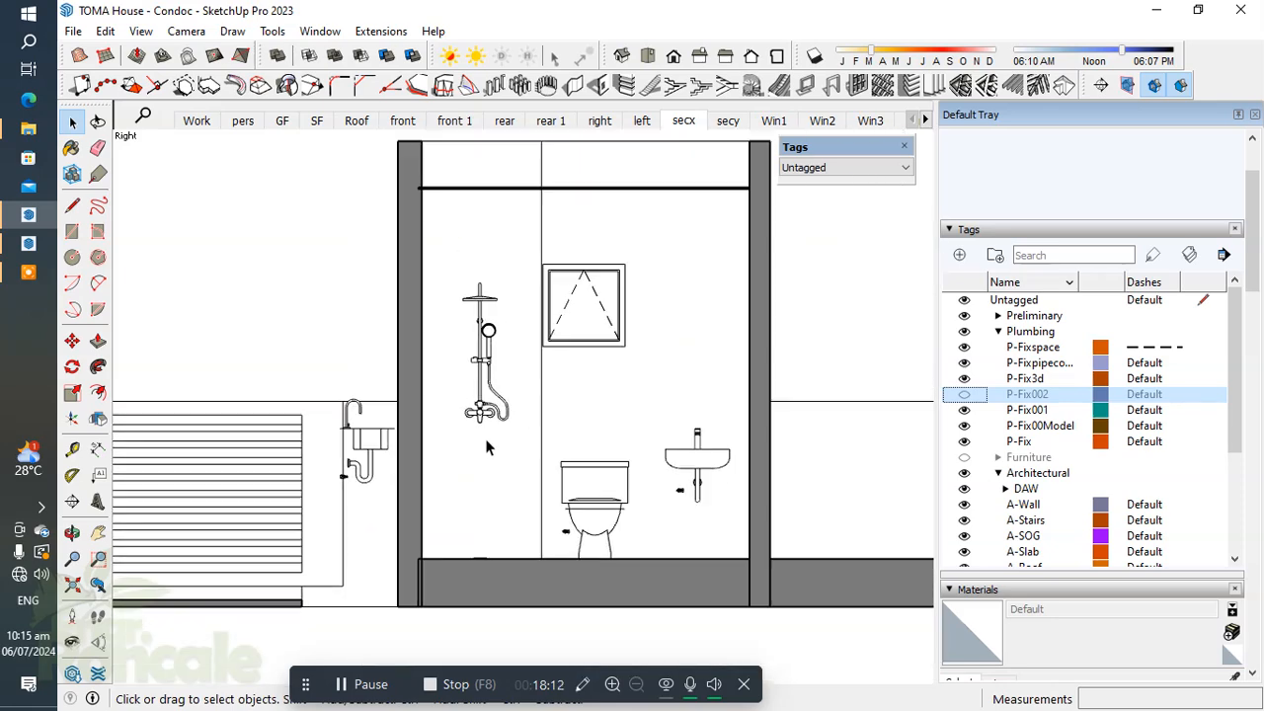
double_click(364, 444)
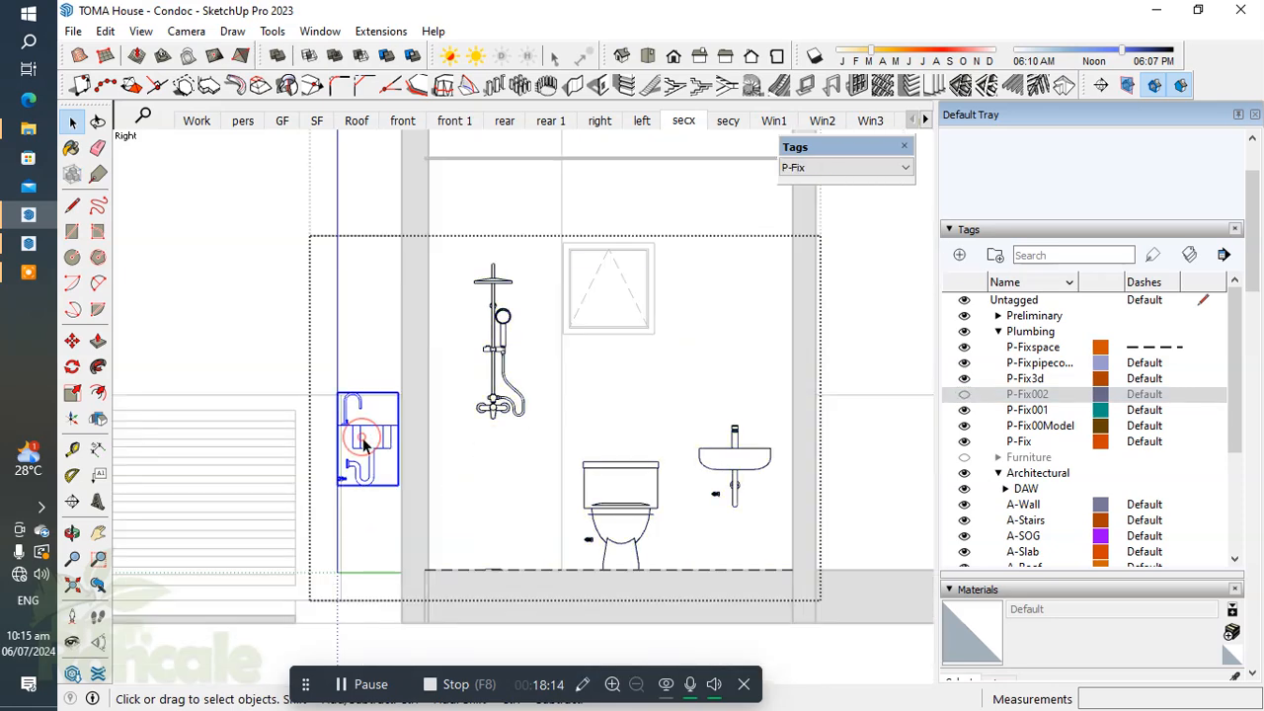
key(Delete)
click(260, 290)
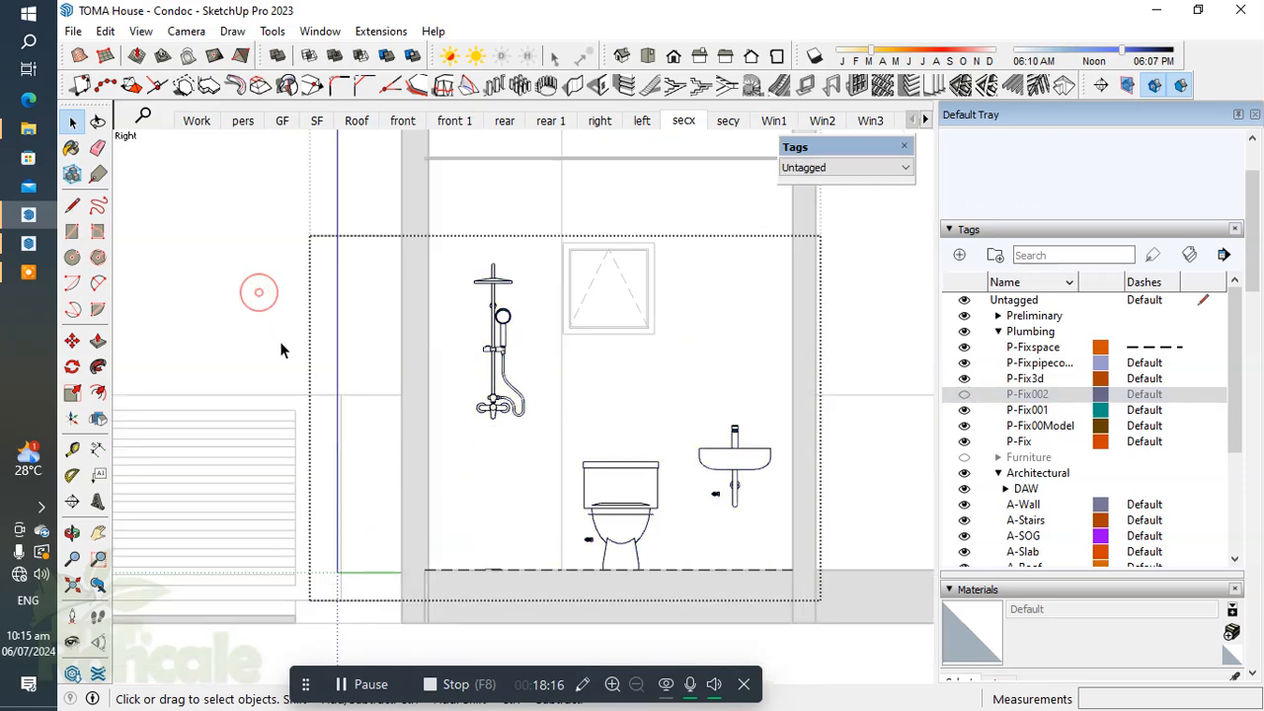
scroll(585, 397, down, 2)
scroll(659, 419, up, 1)
scroll(691, 426, up, 1)
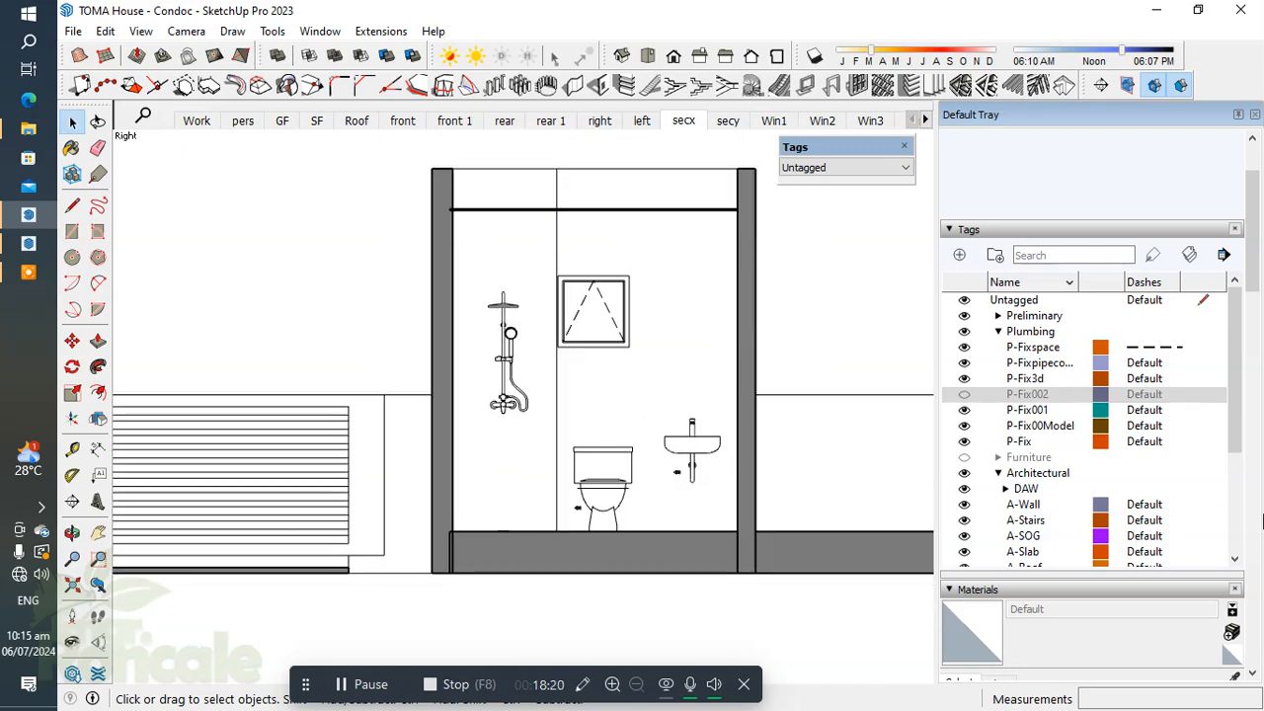
Show the second-floor structure above the bathroom by turning on the A-002 tag
scroll(1045, 433, down, 4)
scroll(1045, 433, down, 2)
click(963, 464)
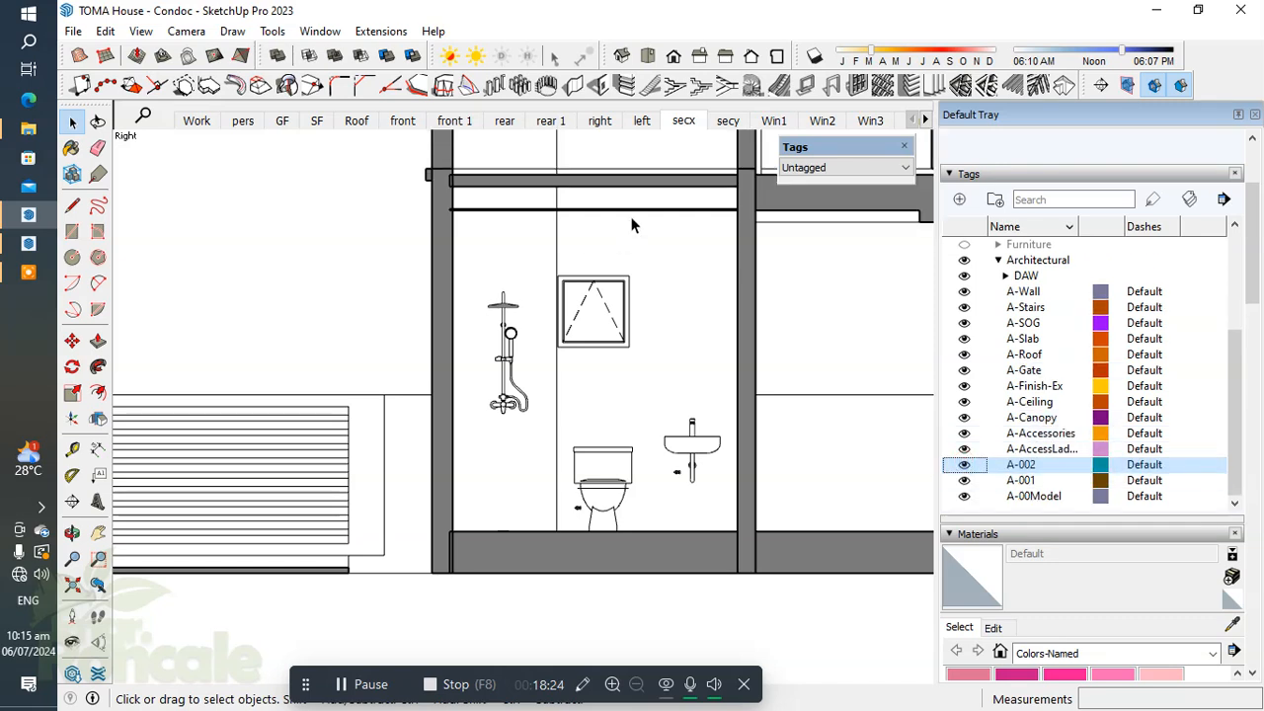
scroll(652, 298, up, 1)
scroll(669, 340, down, 1)
shift+middle_drag(681, 328, 635, 356)
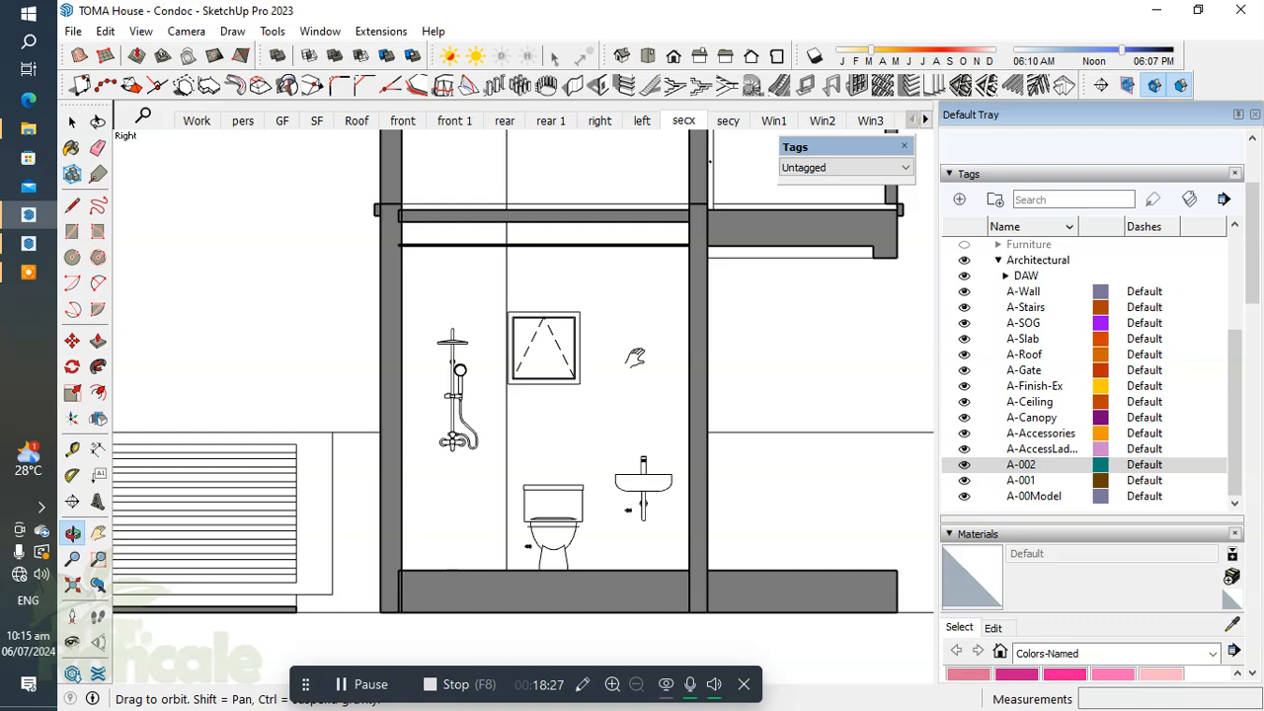
Inside the model group, delete the slatted gate and perimeter fence behind the bathroom, and leave the group
double_click(332, 473)
click(332, 472)
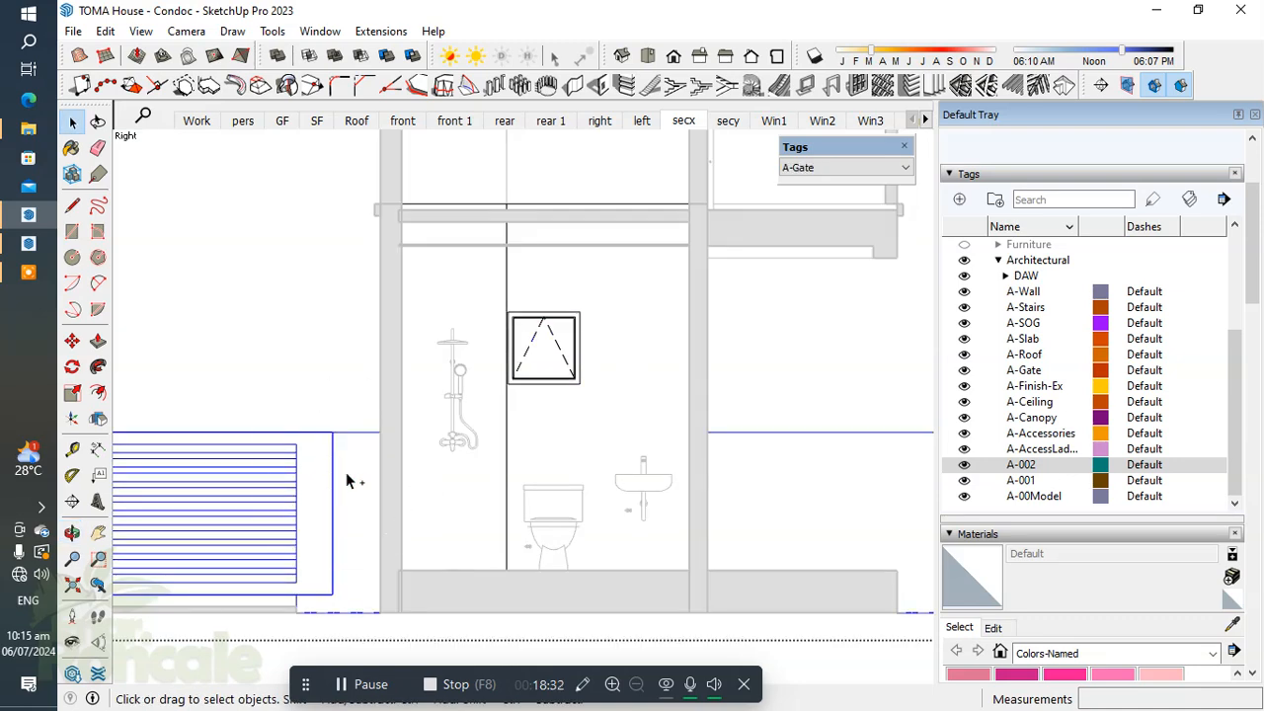
key(Delete)
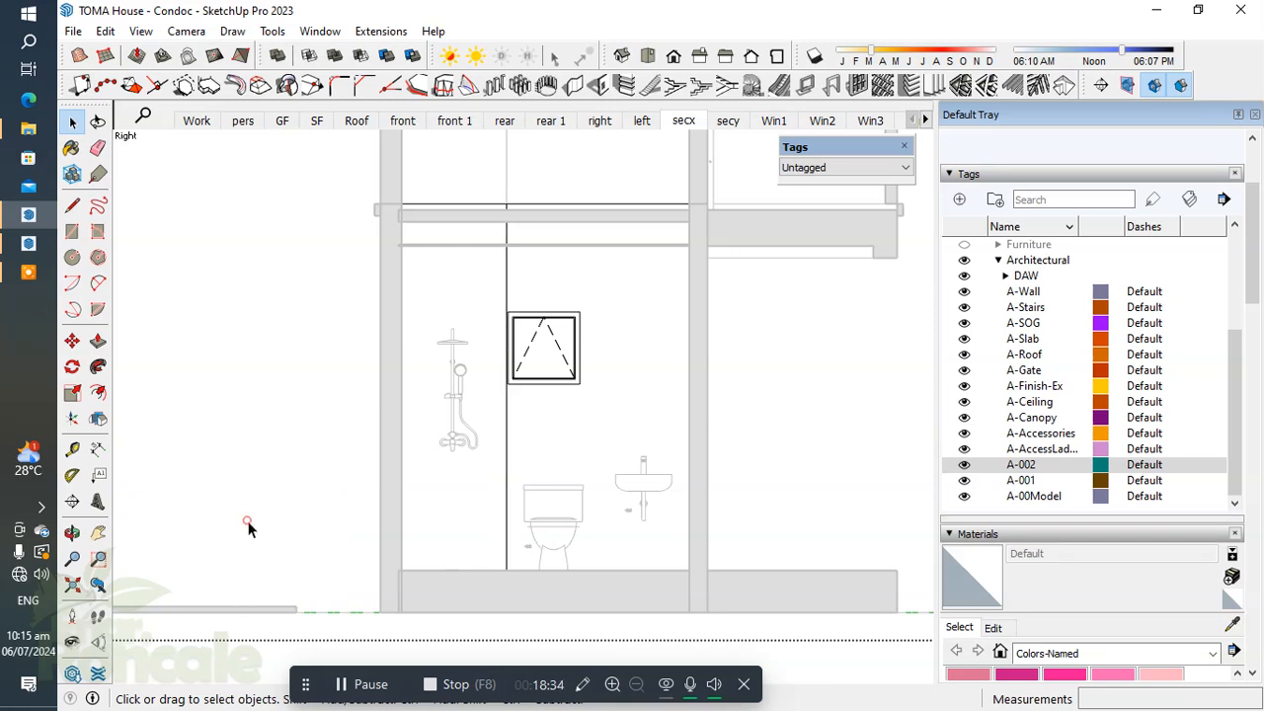
click(245, 518)
click(261, 611)
click(308, 498)
click(327, 481)
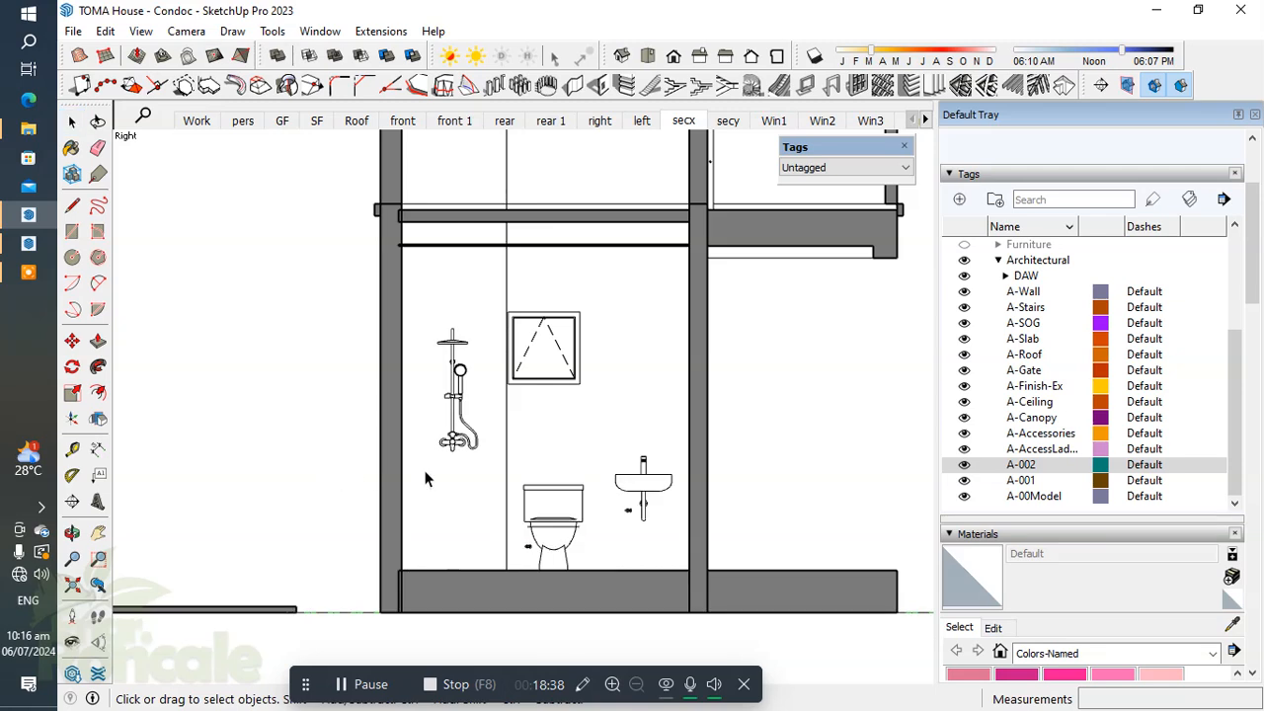
shift+middle_drag(570, 431, 552, 443)
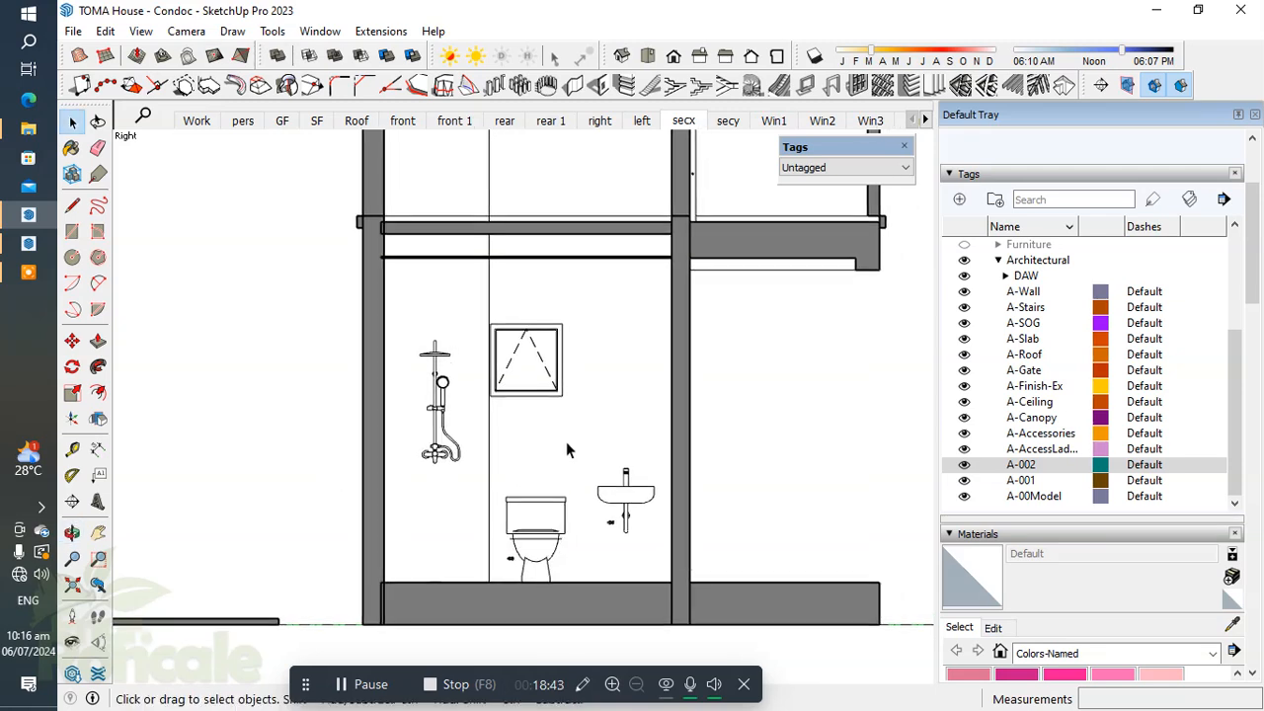
Add a scene of the bathroom section view after D-4 and rename it T&B1
shift+middle_drag(562, 471, 556, 463)
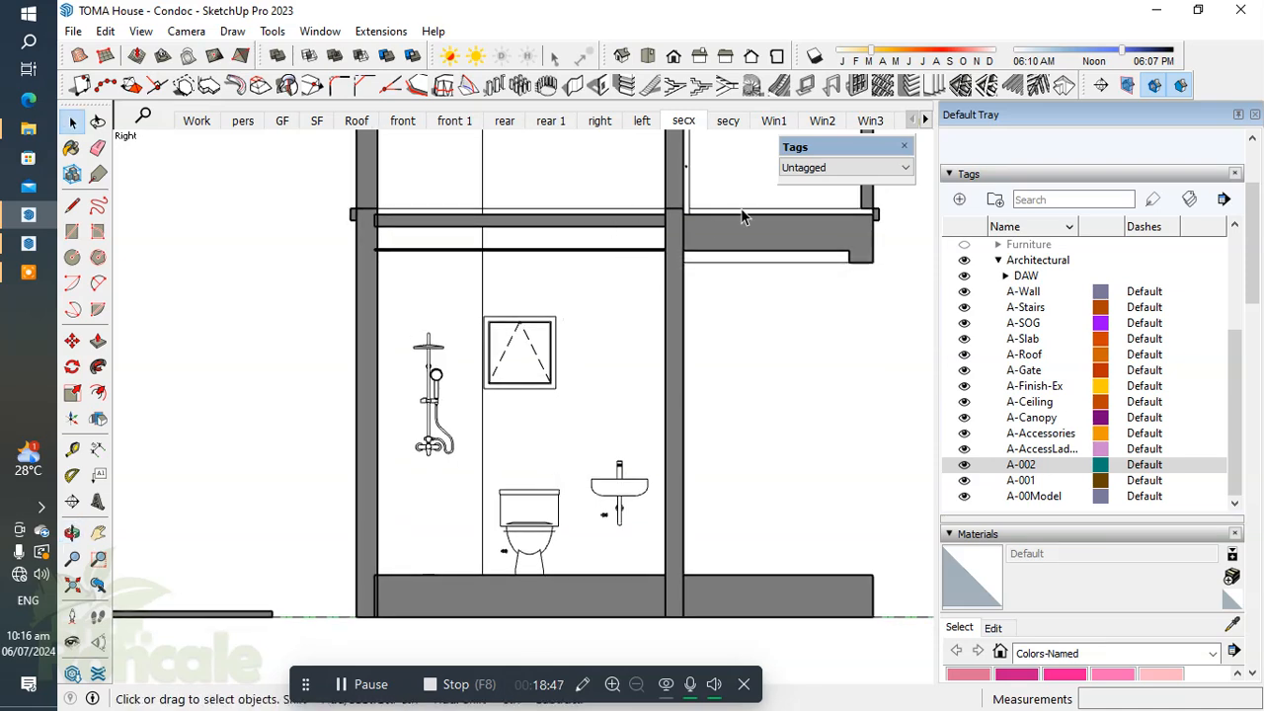
click(925, 120)
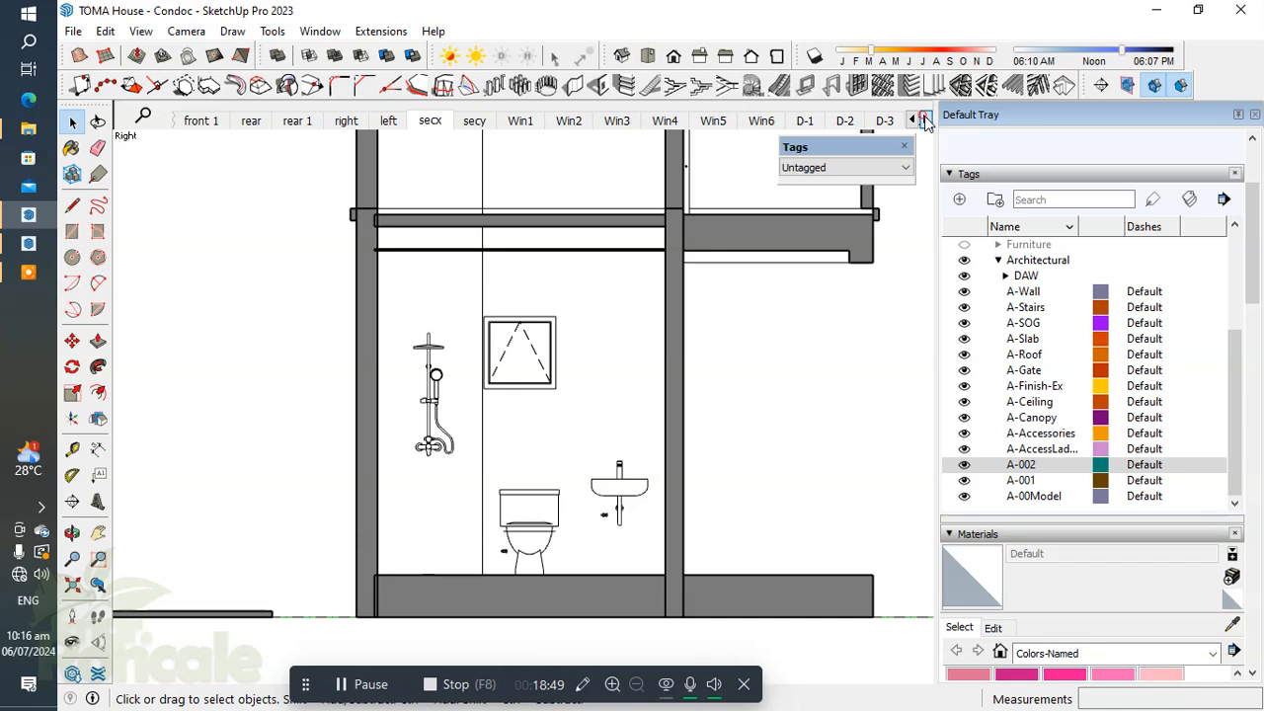
right_click(878, 129)
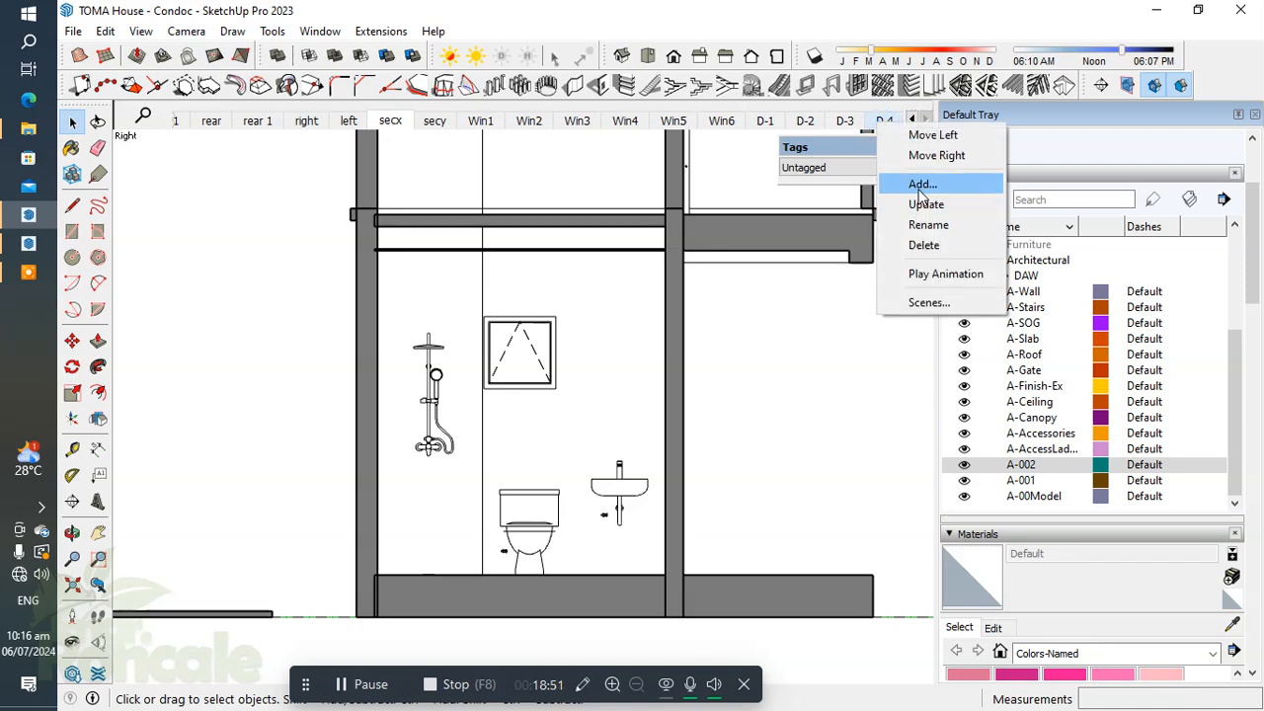
click(913, 183)
right_click(871, 120)
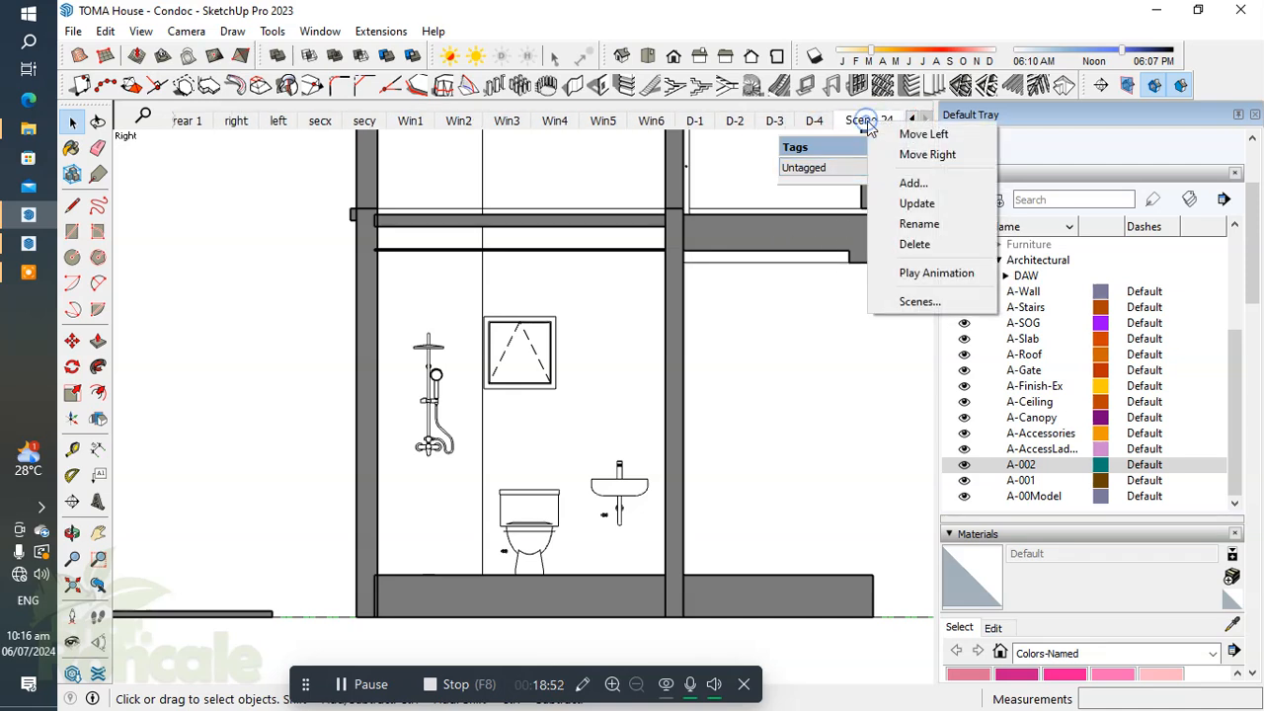
click(912, 224)
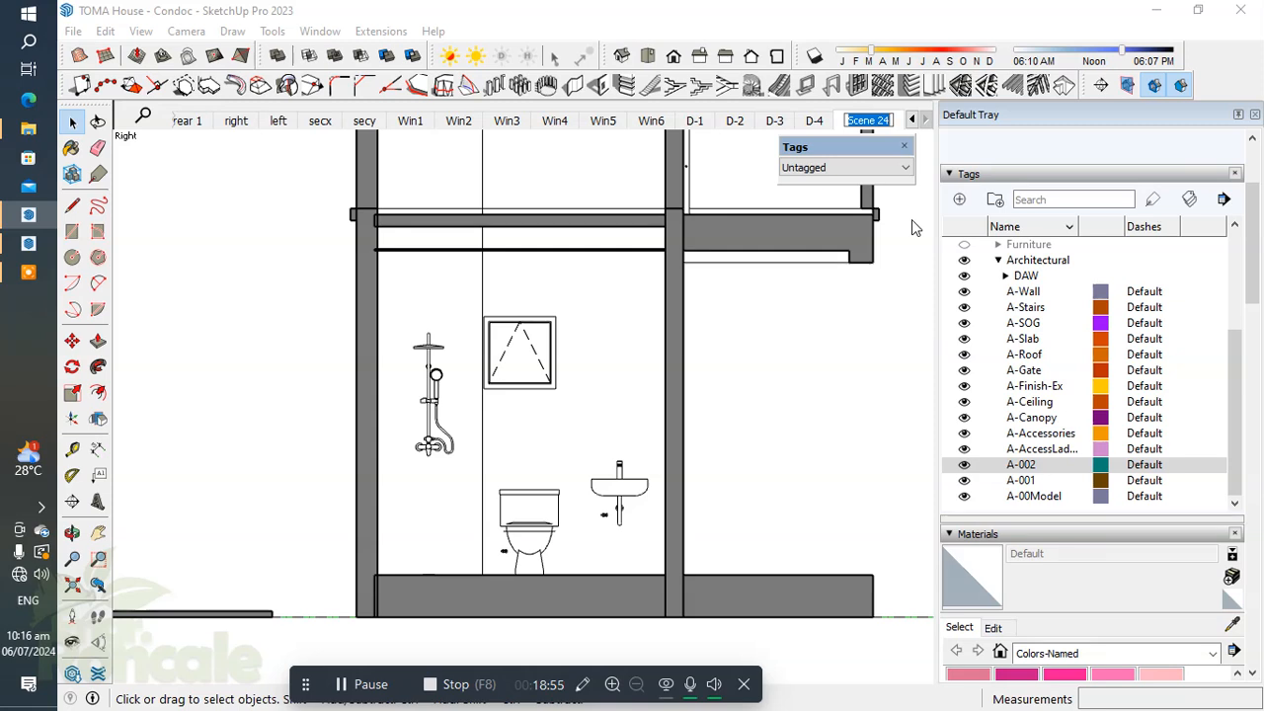
text(T&B1)
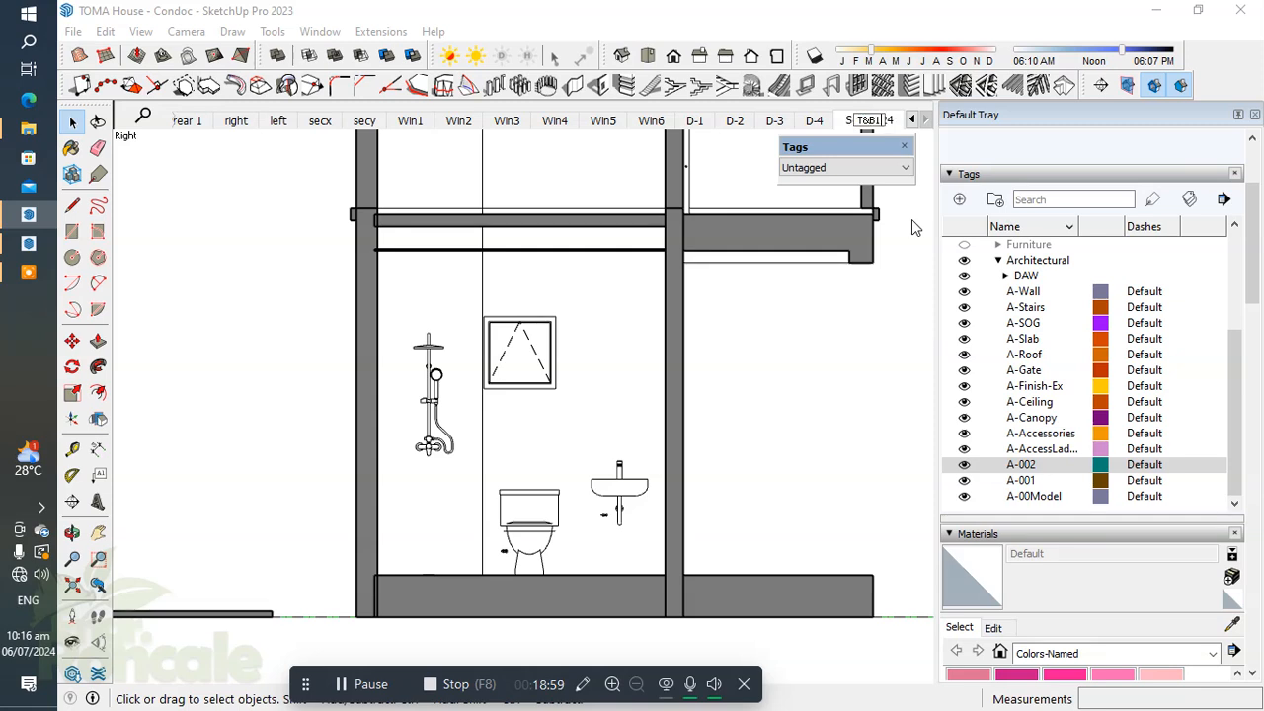
key(Return)
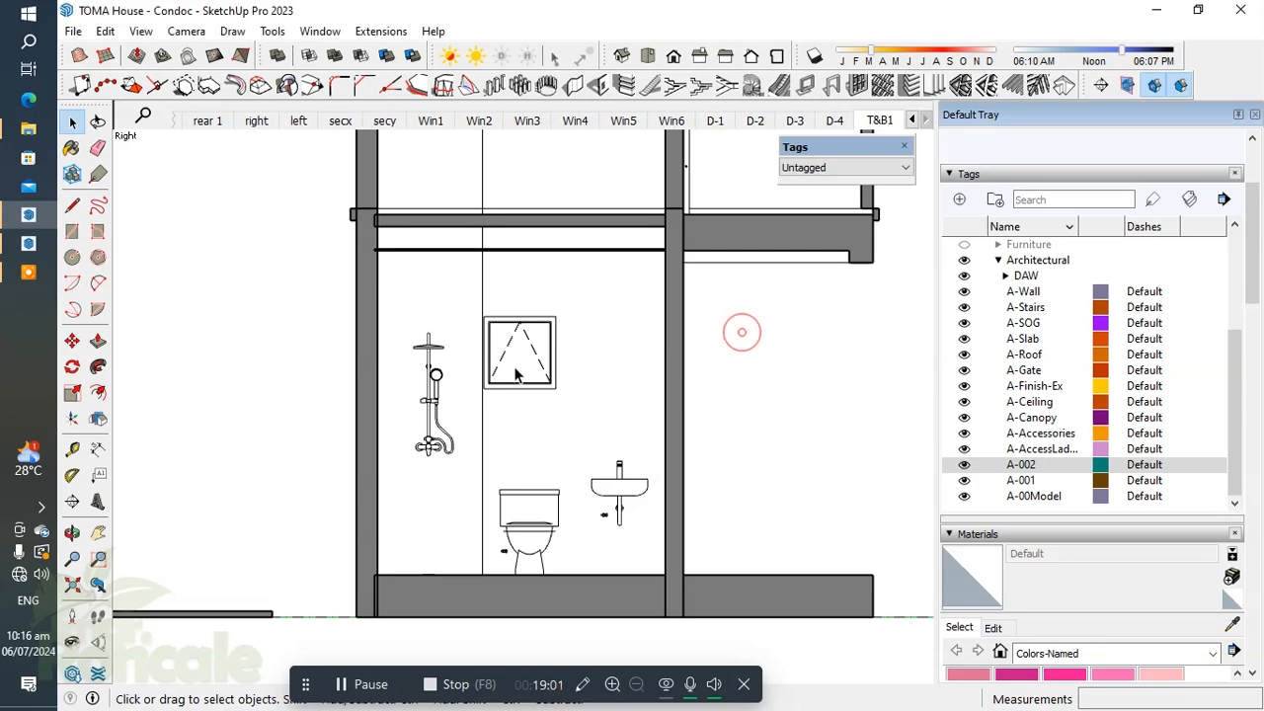
Examine the sectioned bathroom's fixtures, walls, floor and ceiling from several angles and return to the T&B1 scene
middle_drag(434, 444, 609, 475)
scroll(609, 475, up, 5)
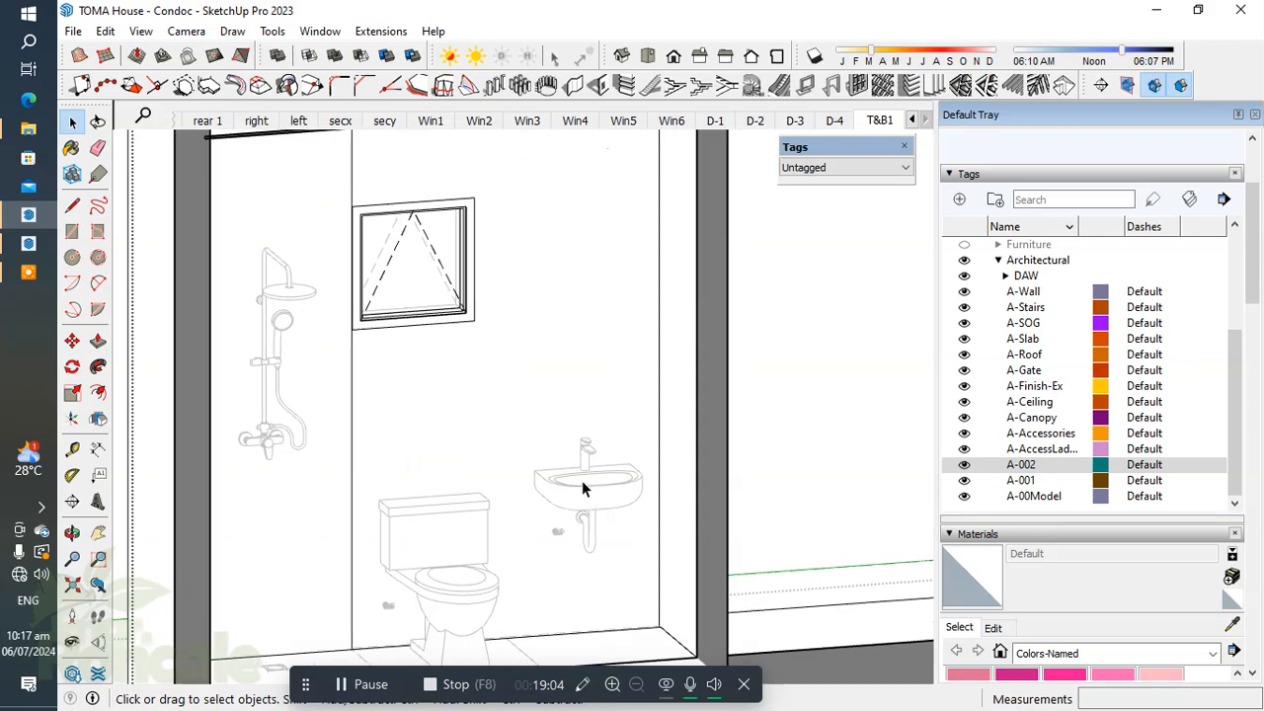
scroll(587, 482, down, 4)
scroll(593, 416, up, 2)
scroll(594, 413, up, 2)
middle_drag(603, 393, 637, 424)
scroll(585, 373, up, 3)
scroll(563, 419, down, 2)
middle_drag(561, 422, 516, 488)
scroll(524, 426, up, 3)
double_click(525, 422)
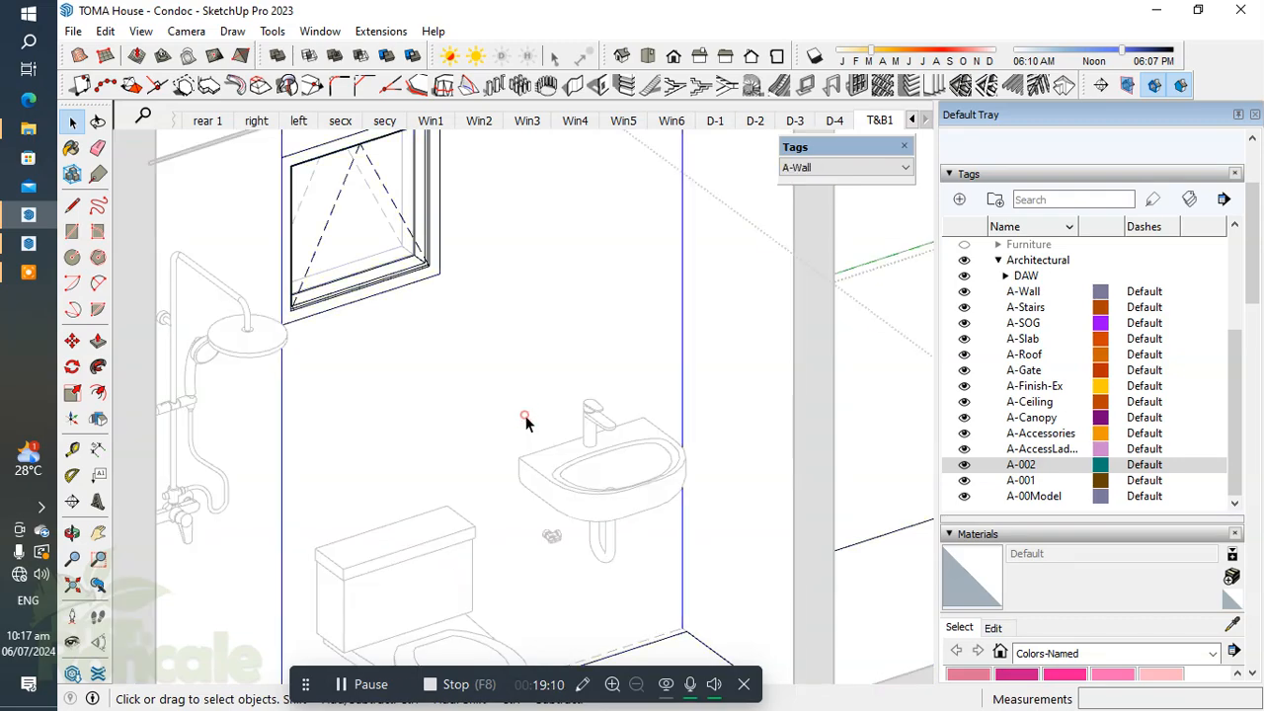
click(547, 395)
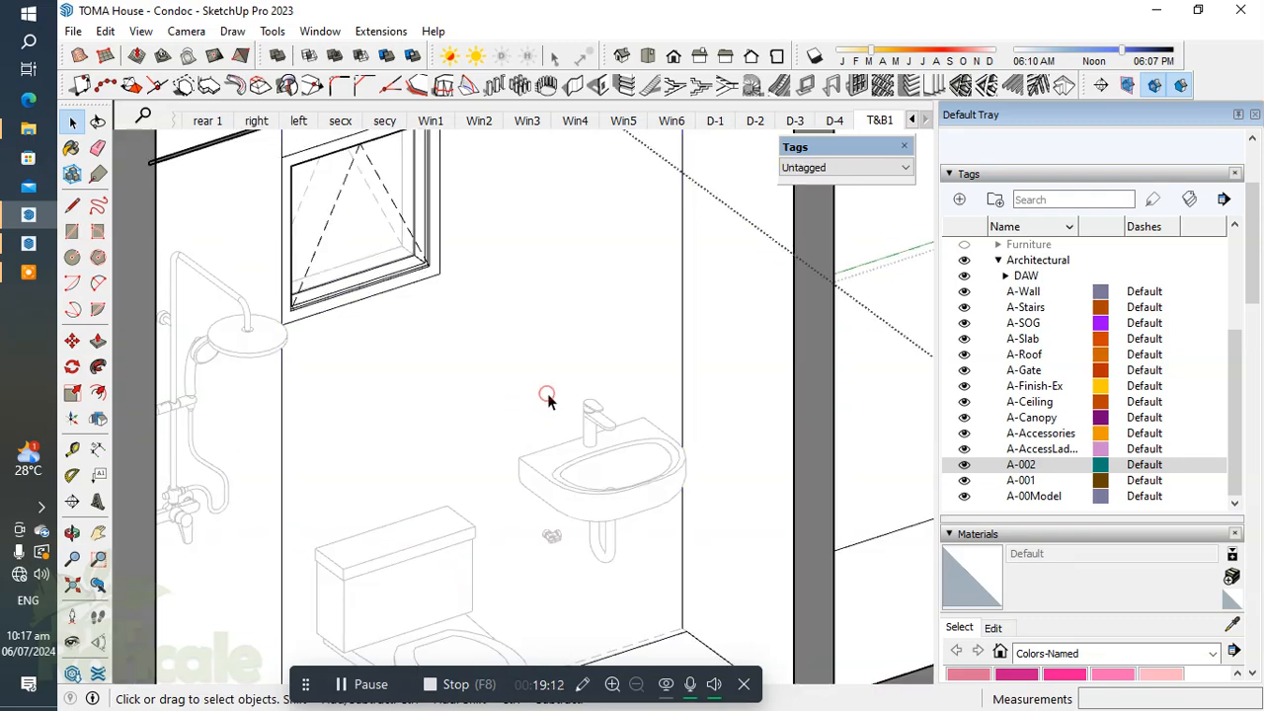
click(575, 449)
scroll(583, 454, down, 5)
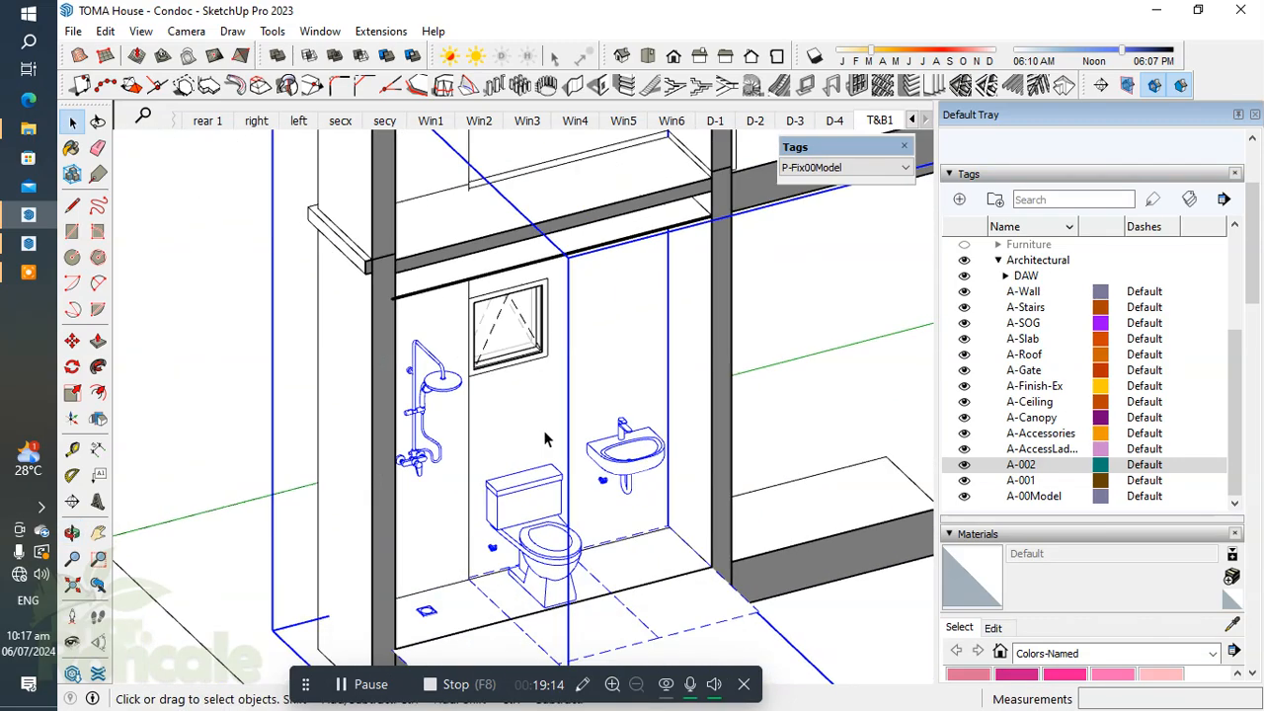
middle_drag(611, 457, 684, 454)
scroll(601, 420, down, 3)
click(800, 469)
middle_drag(799, 468, 452, 423)
scroll(646, 375, up, 5)
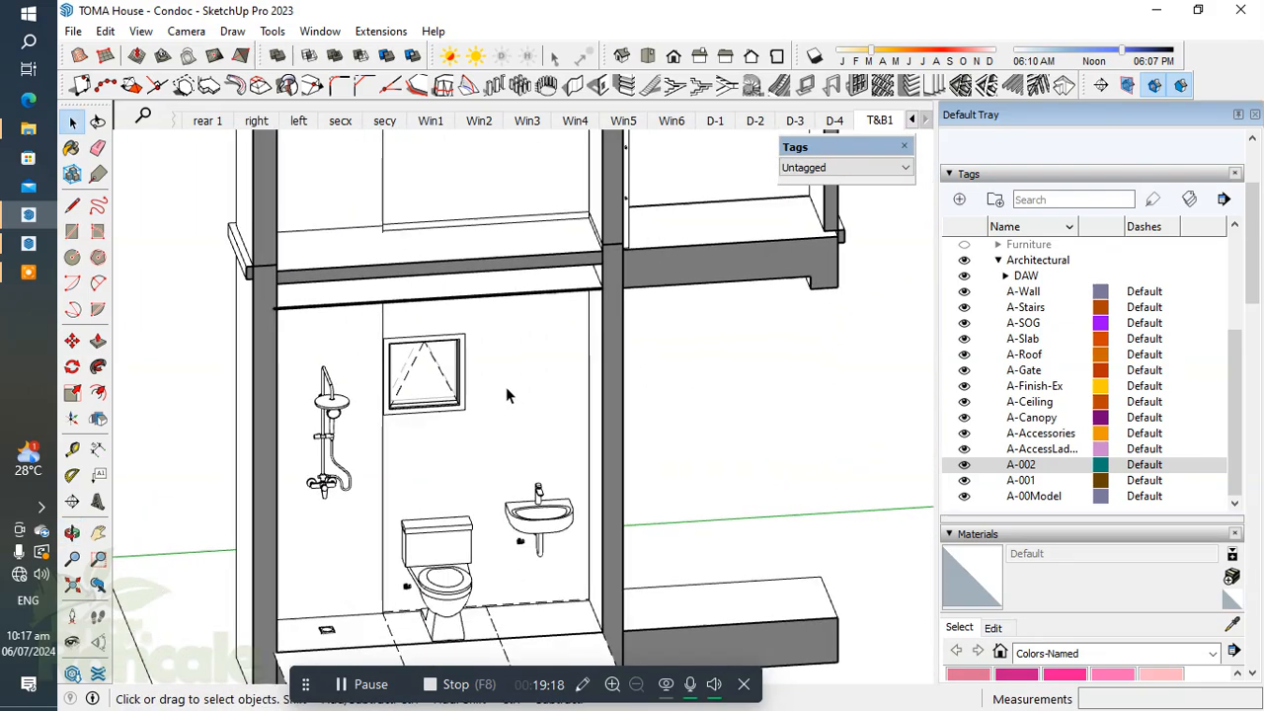
middle_drag(506, 386, 437, 302)
scroll(460, 376, down, 4)
scroll(440, 464, up, 4)
middle_drag(434, 468, 593, 544)
scroll(440, 521, up, 4)
middle_drag(440, 523, 490, 559)
scroll(504, 474, down, 3)
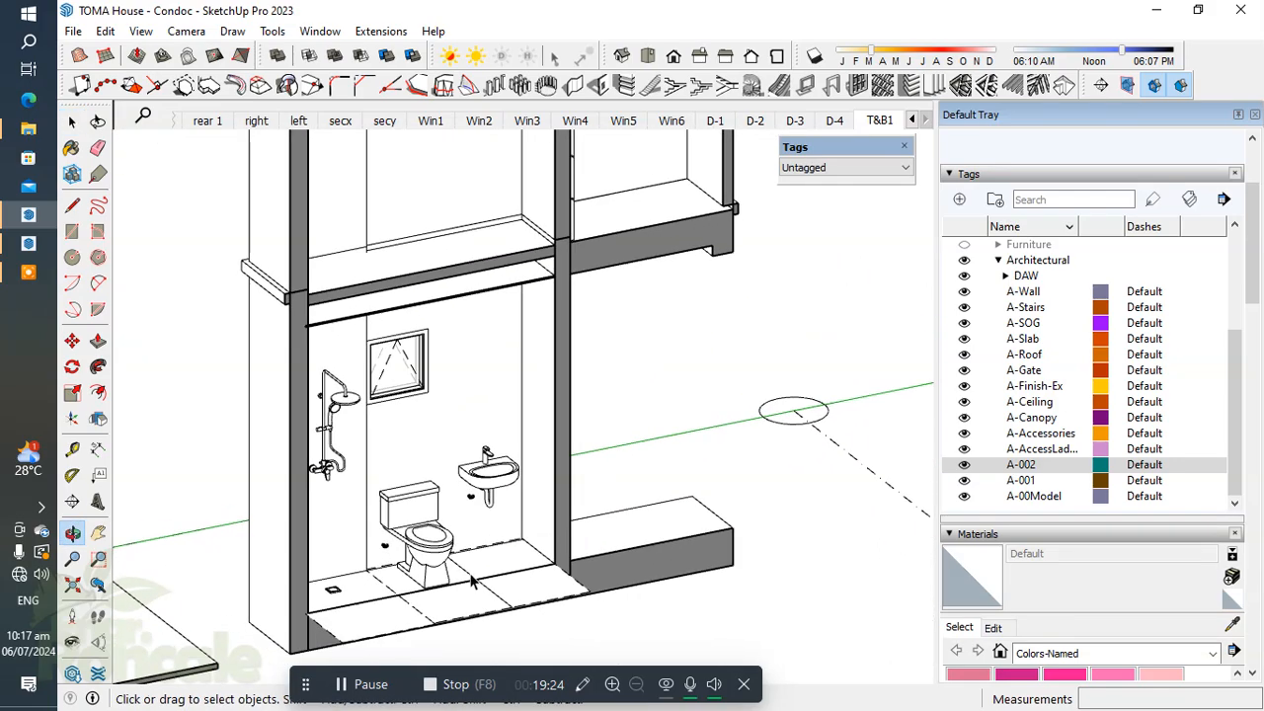
scroll(490, 447, up, 3)
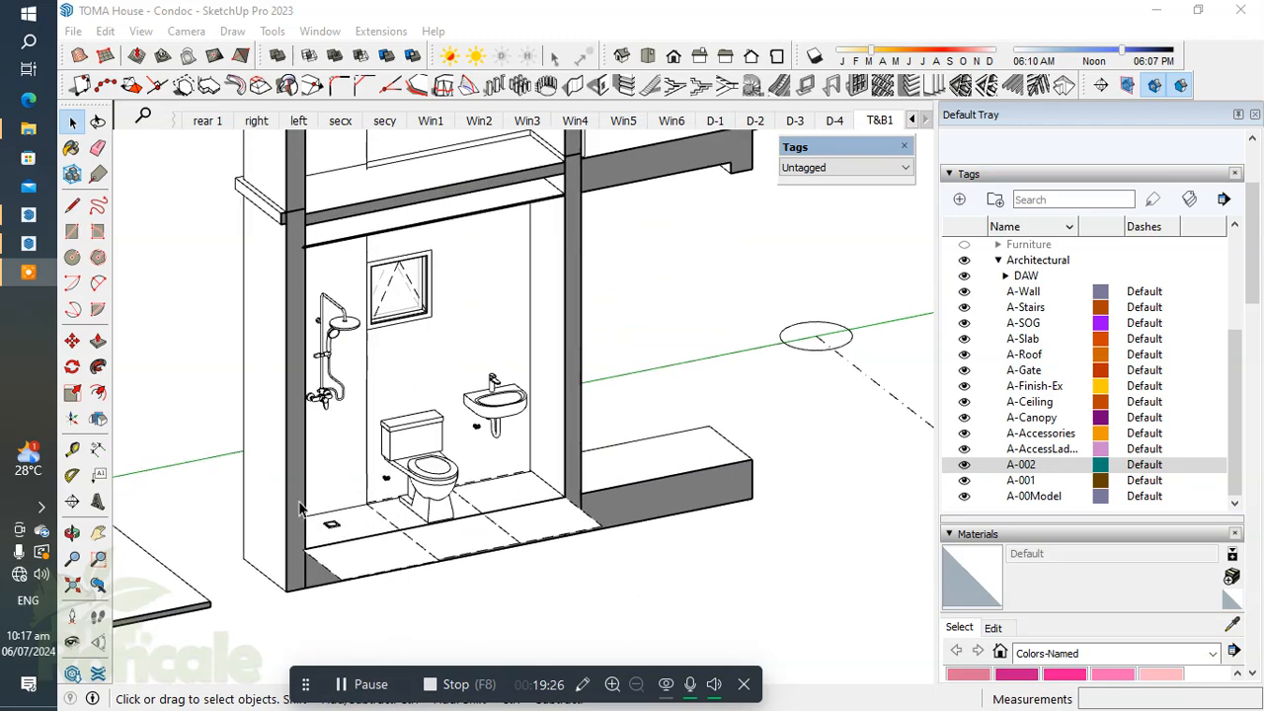
scroll(494, 450, down, 4)
middle_drag(564, 485, 579, 313)
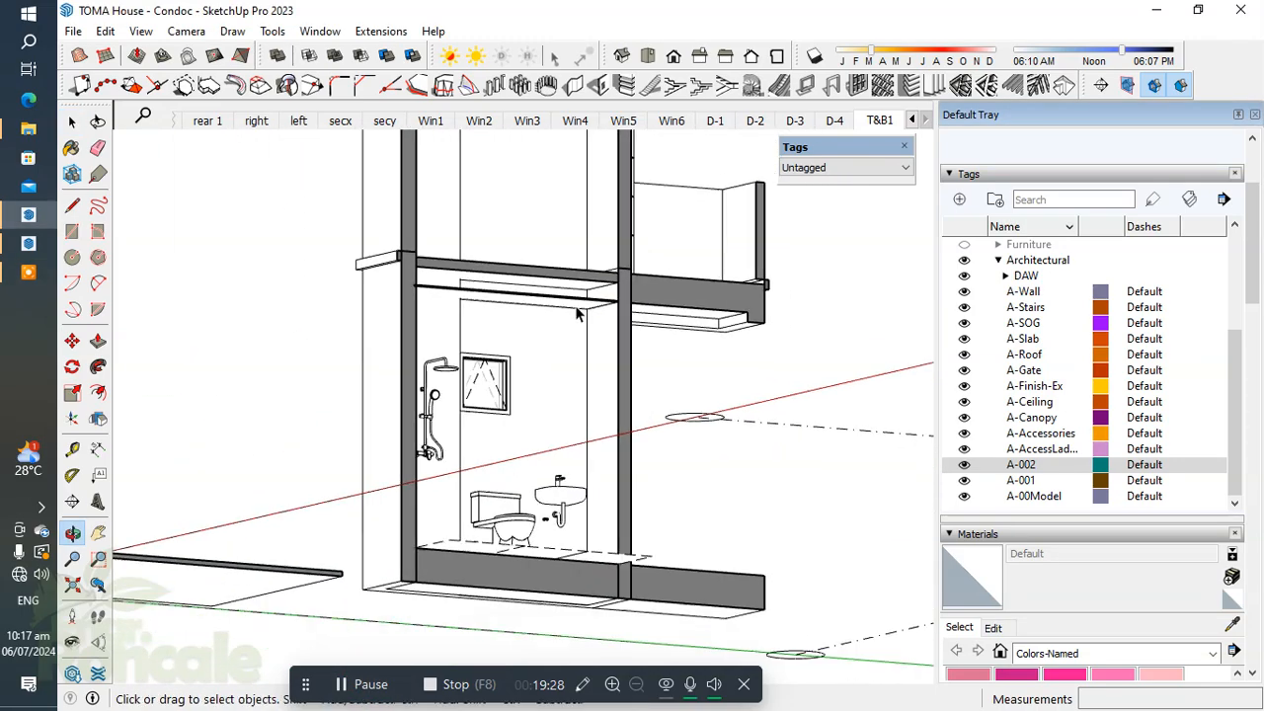
scroll(579, 313, down, 3)
click(877, 122)
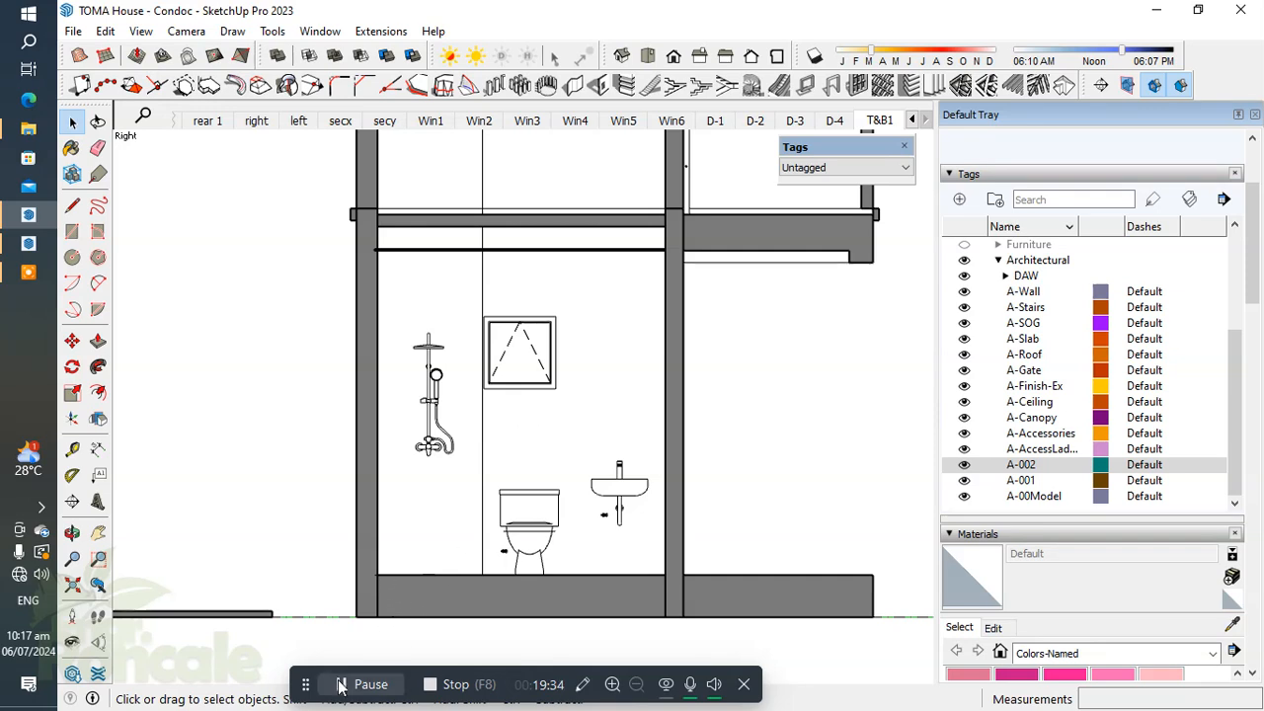
Review the bathroom section views saved in the T&B2, T&B3 and T&B4 scenes
click(340, 684)
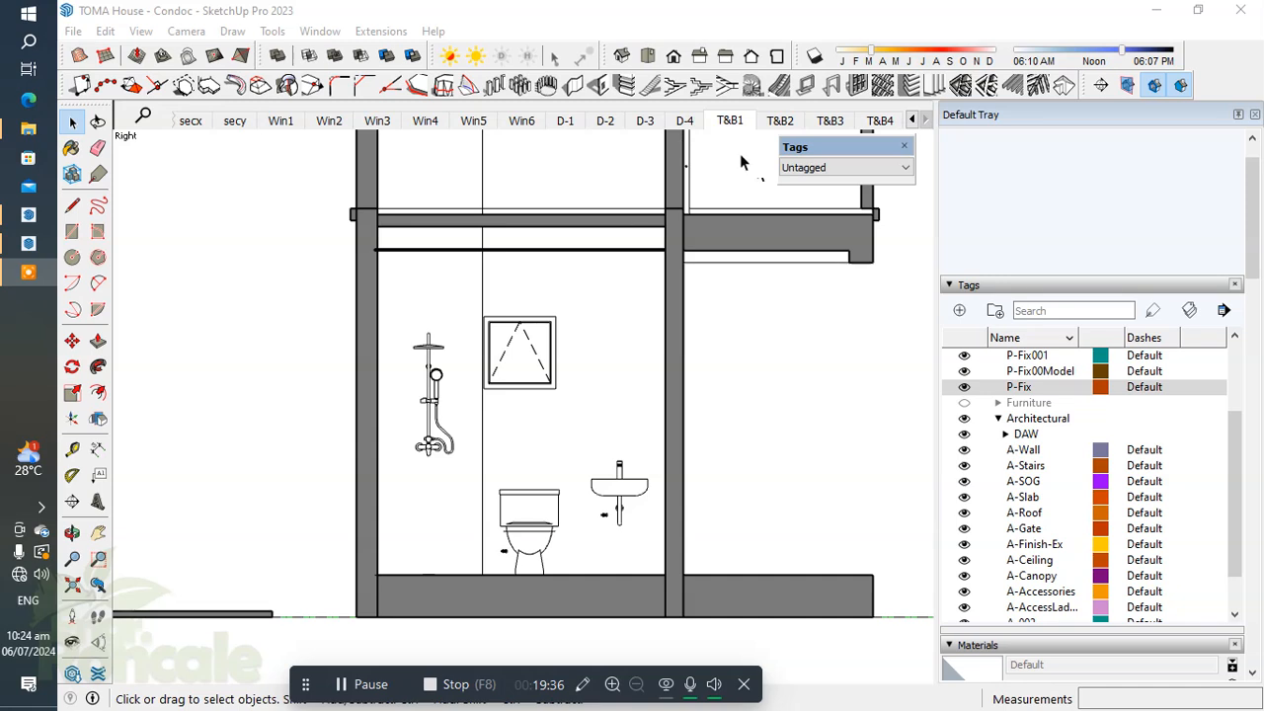
click(785, 121)
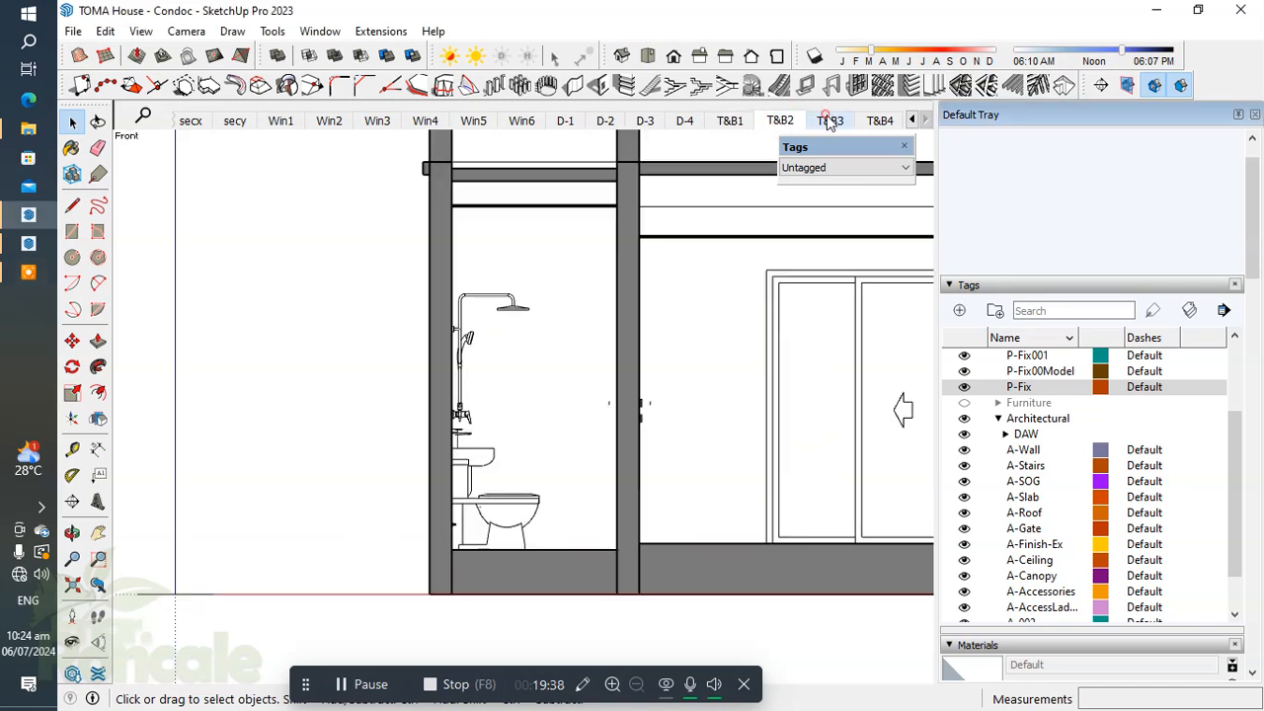
click(830, 120)
click(878, 122)
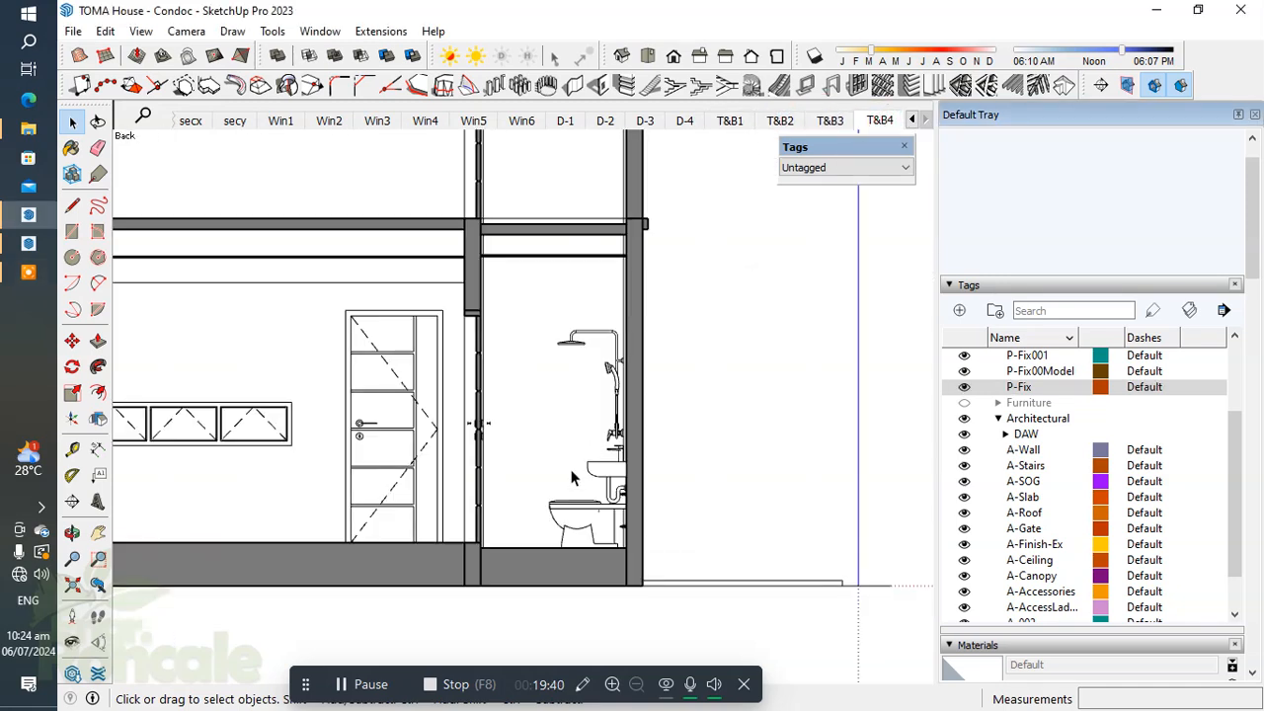
click(368, 685)
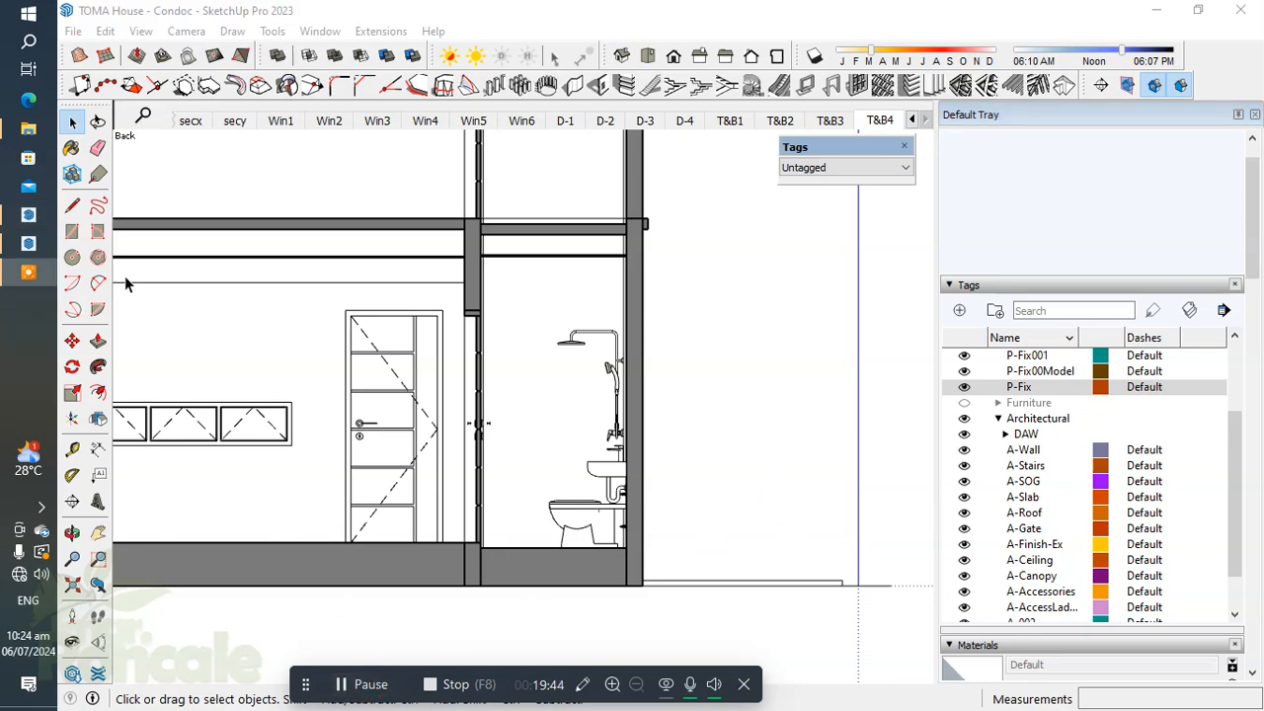
Switch to LayOut and copy the bathroom plan viewport from the T&B blow-up detail into the empty area below the roof plan
click(29, 244)
scroll(589, 372, down, 3)
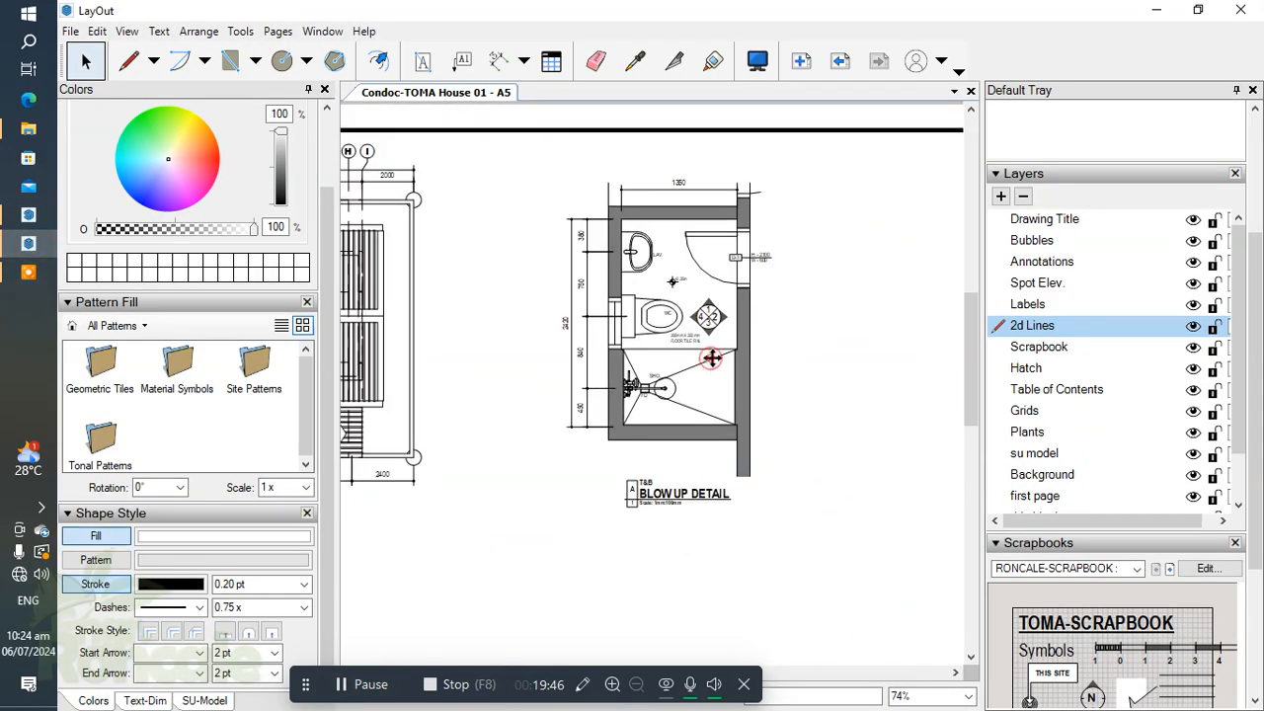
click(712, 358)
double_click(714, 374)
click(714, 376)
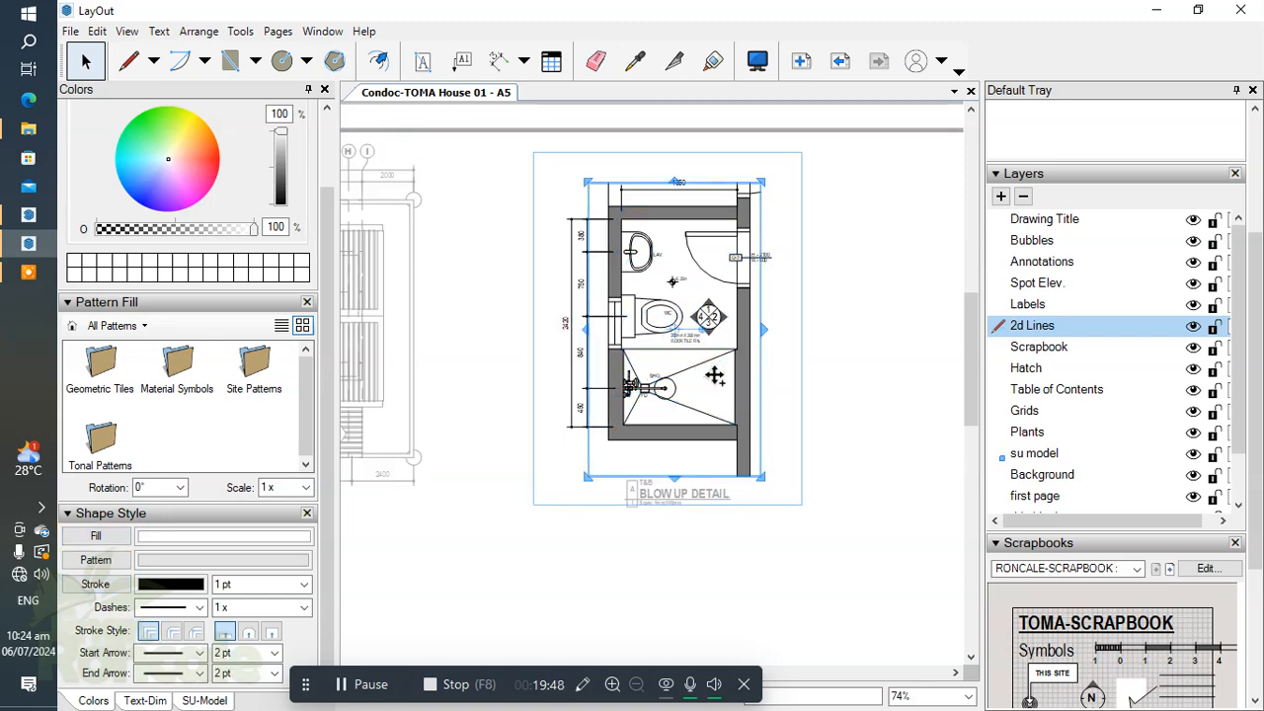
click(859, 390)
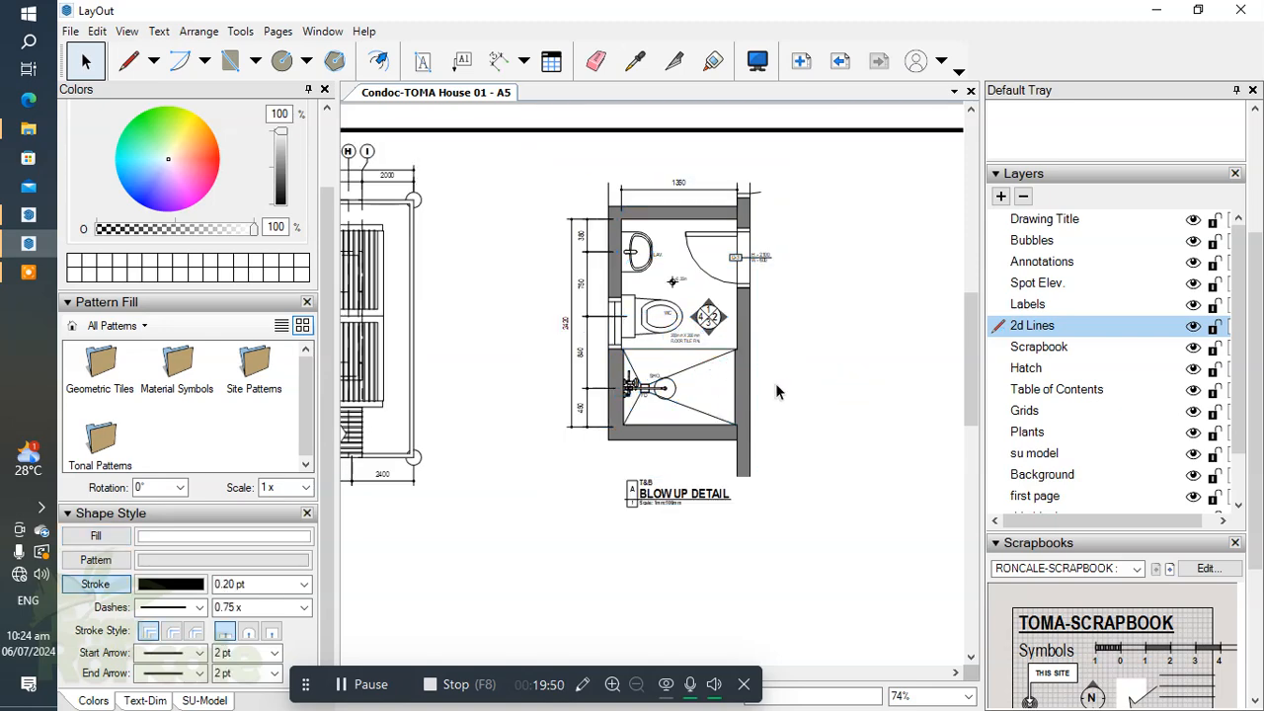
scroll(799, 336, down, 3)
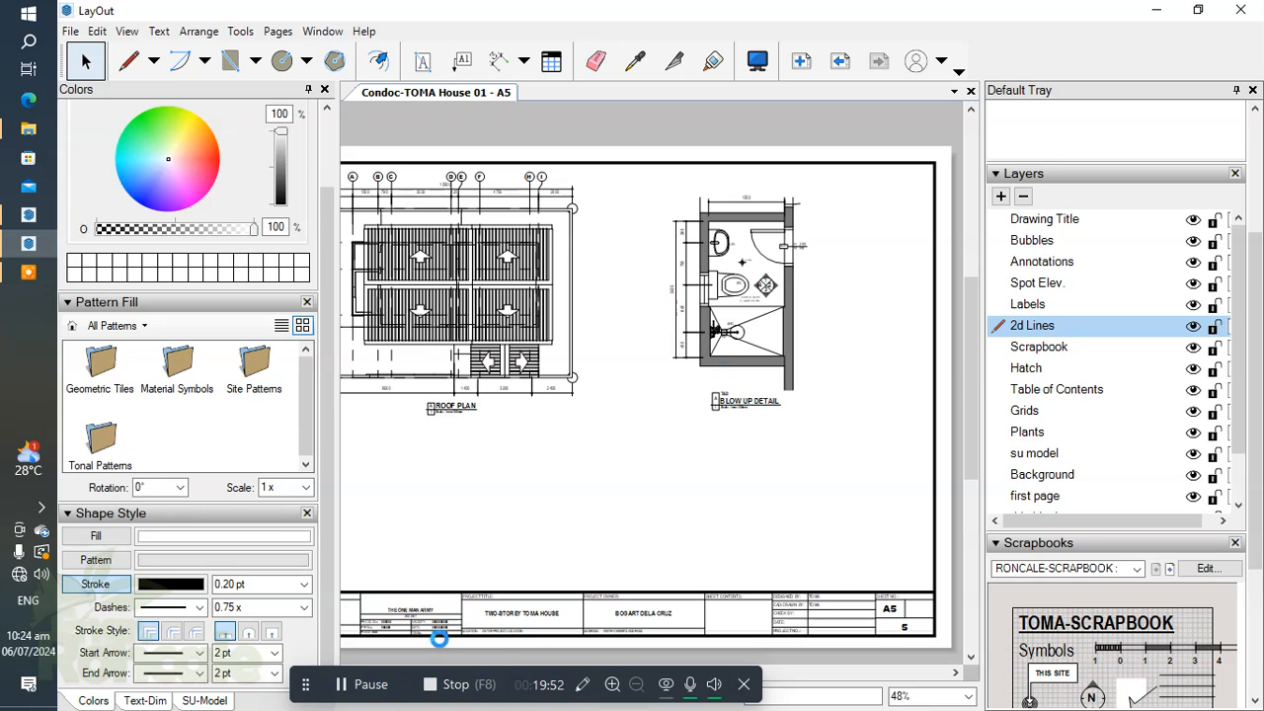
click(731, 314)
ctrl+drag(767, 321, 565, 512)
scroll(560, 513, up, 2)
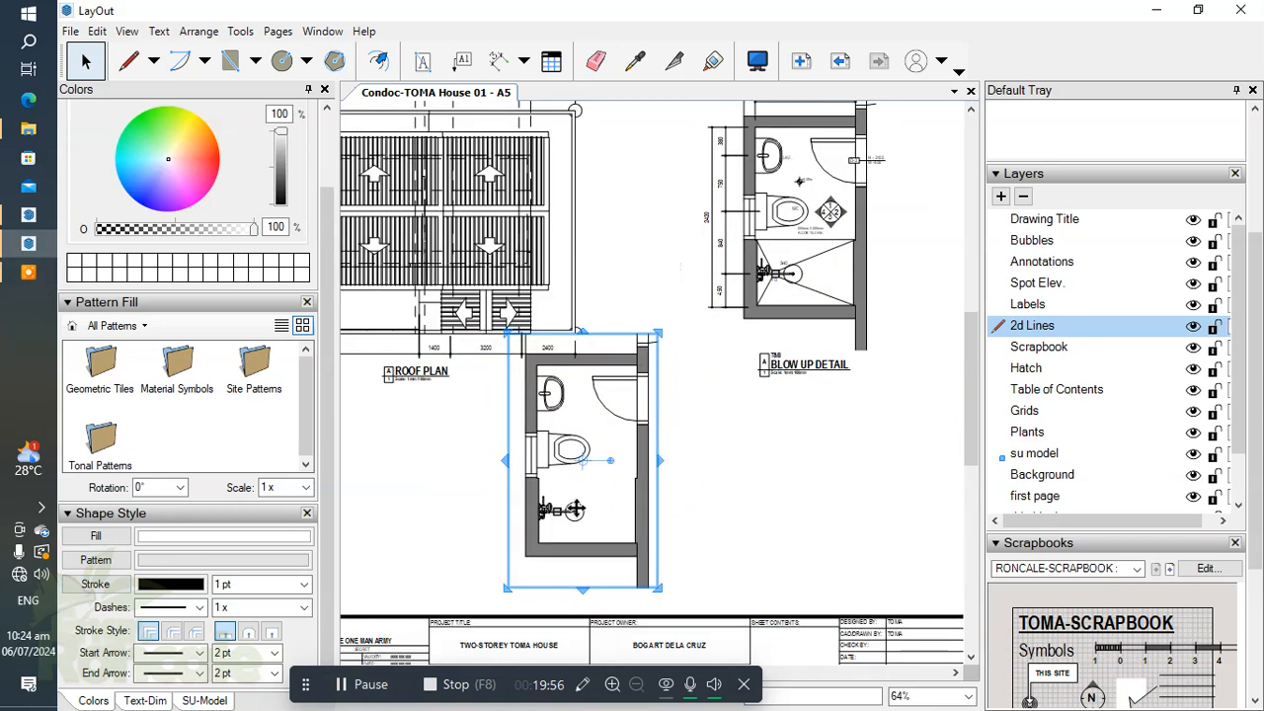
Update the copied viewport's model reference and reconnect all dimensions and labels inside the blow-up detail group to the model
right_click(596, 491)
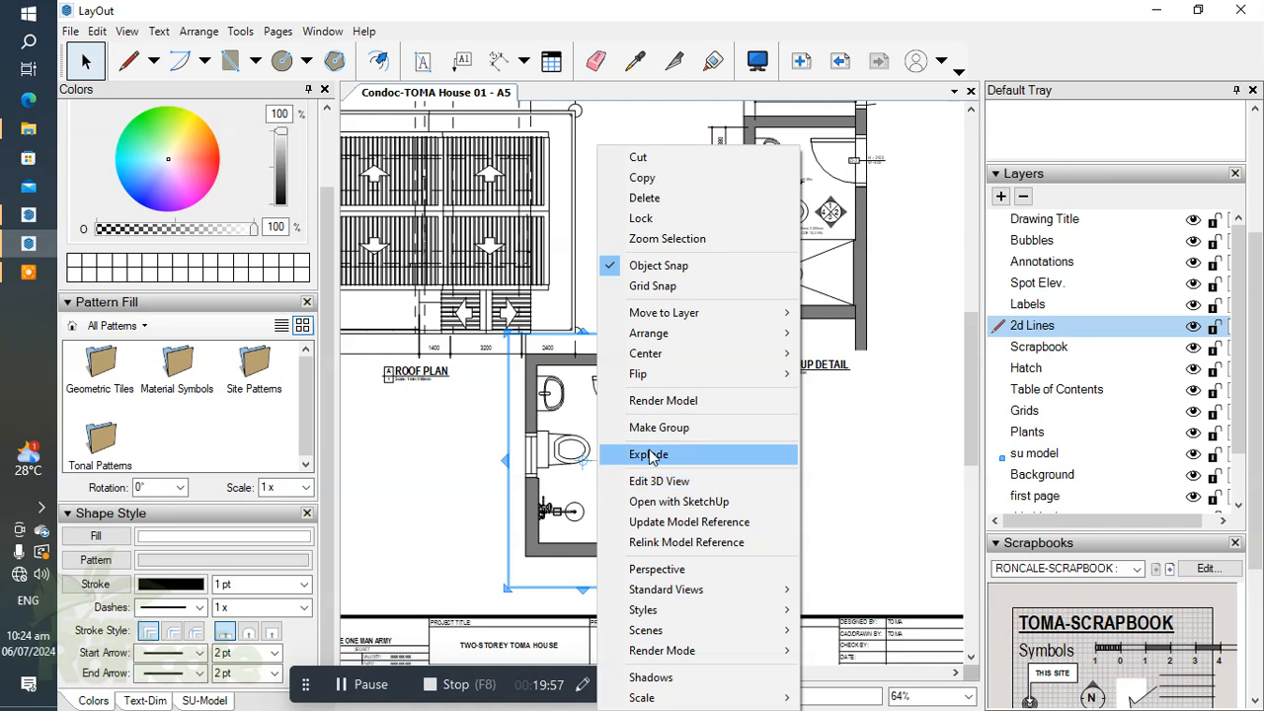
click(710, 523)
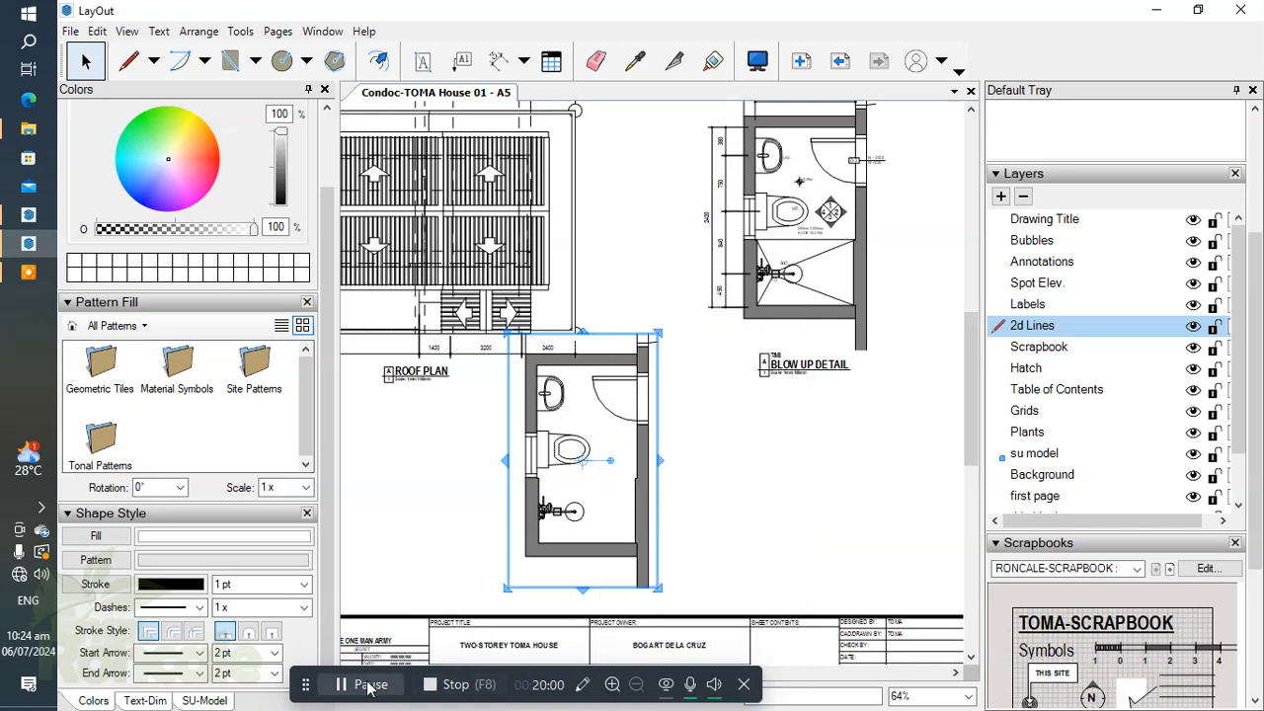
scroll(778, 277, up, 2)
scroll(914, 148, up, 3)
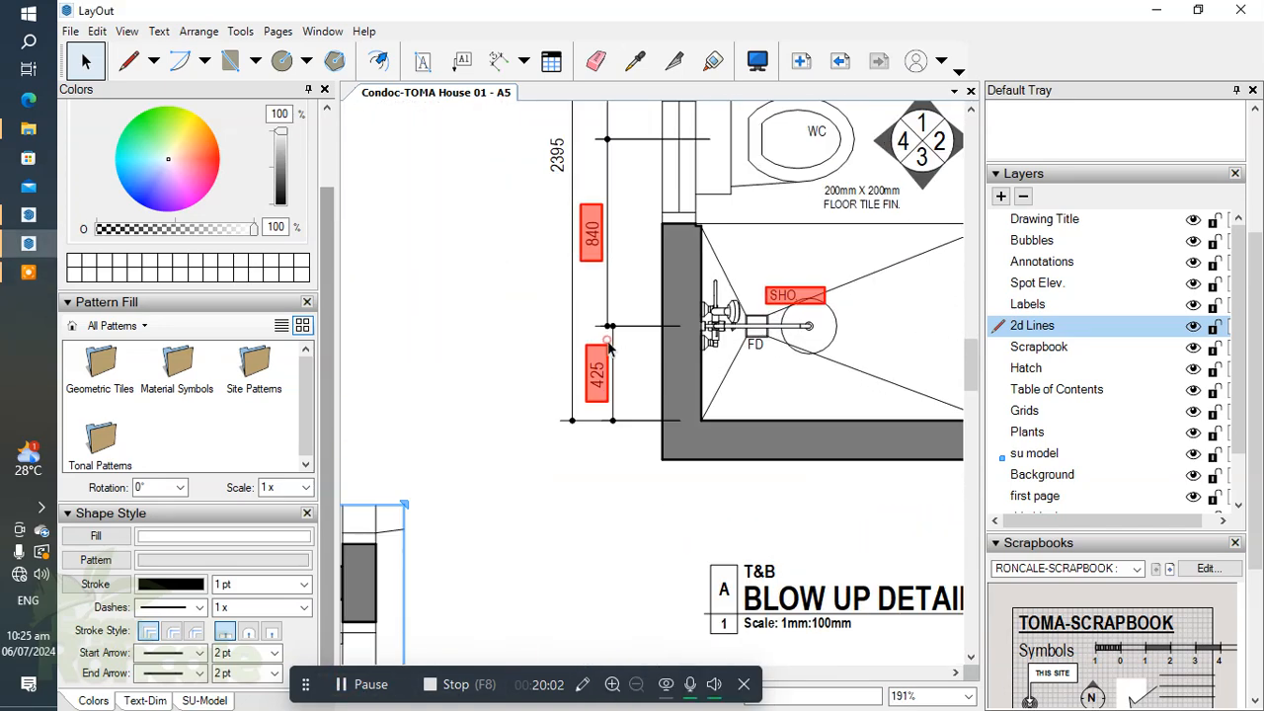
click(607, 338)
double_click(607, 339)
click(611, 325)
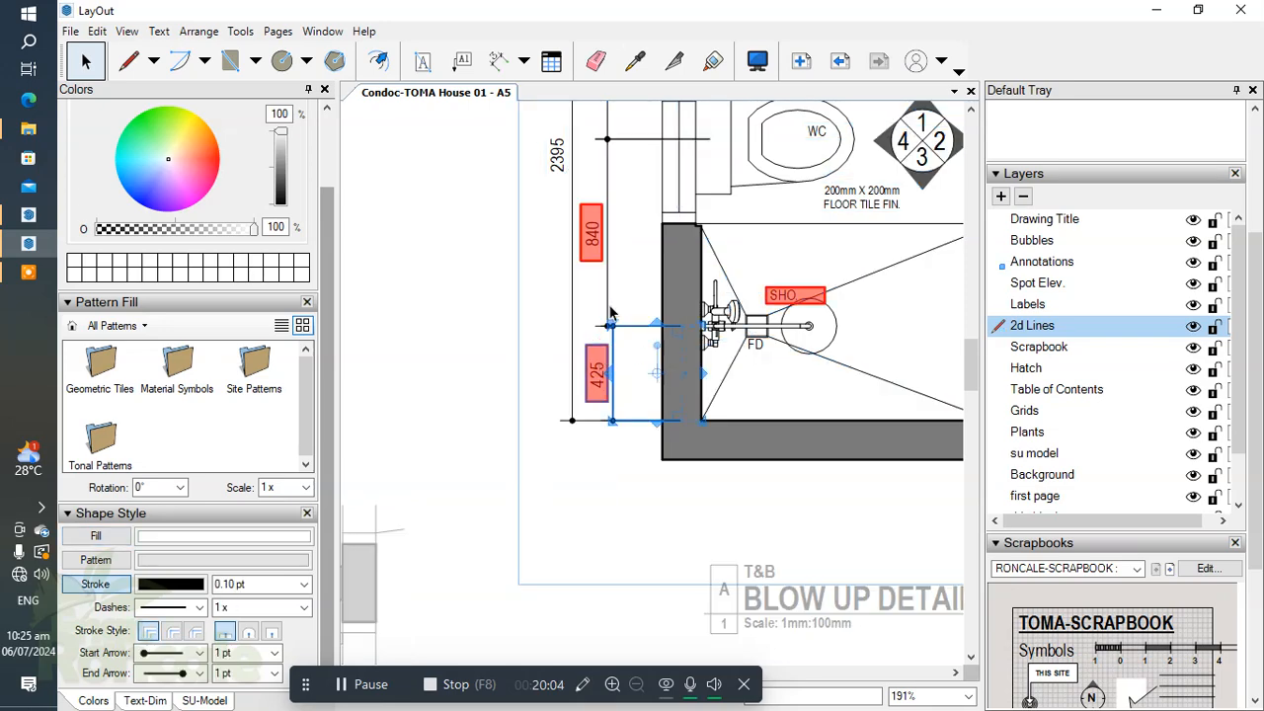
click(614, 285)
key(ctrl+a)
right_click(594, 241)
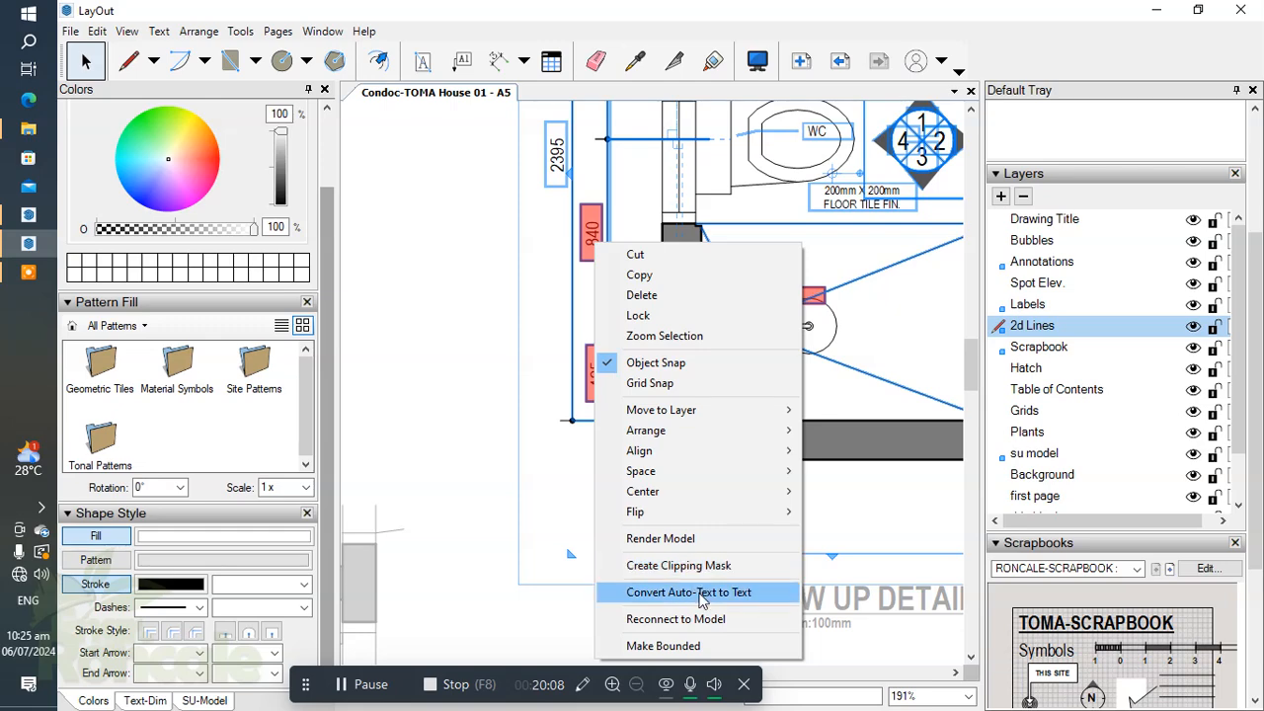
click(705, 618)
click(445, 391)
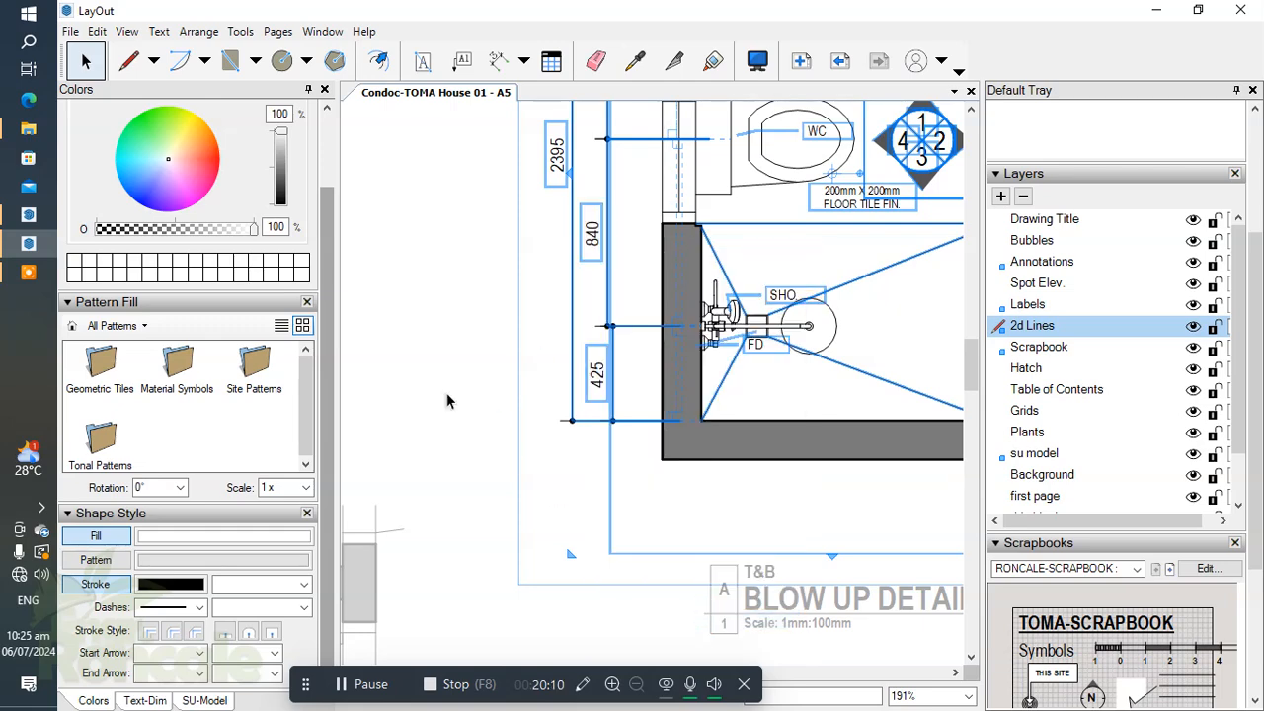
right_click(449, 415)
drag(456, 360, 515, 423)
Switch the copied bathroom viewport below the roof plan to the T&B1 scene
scroll(518, 426, down, 4)
middle_drag(518, 434, 792, 386)
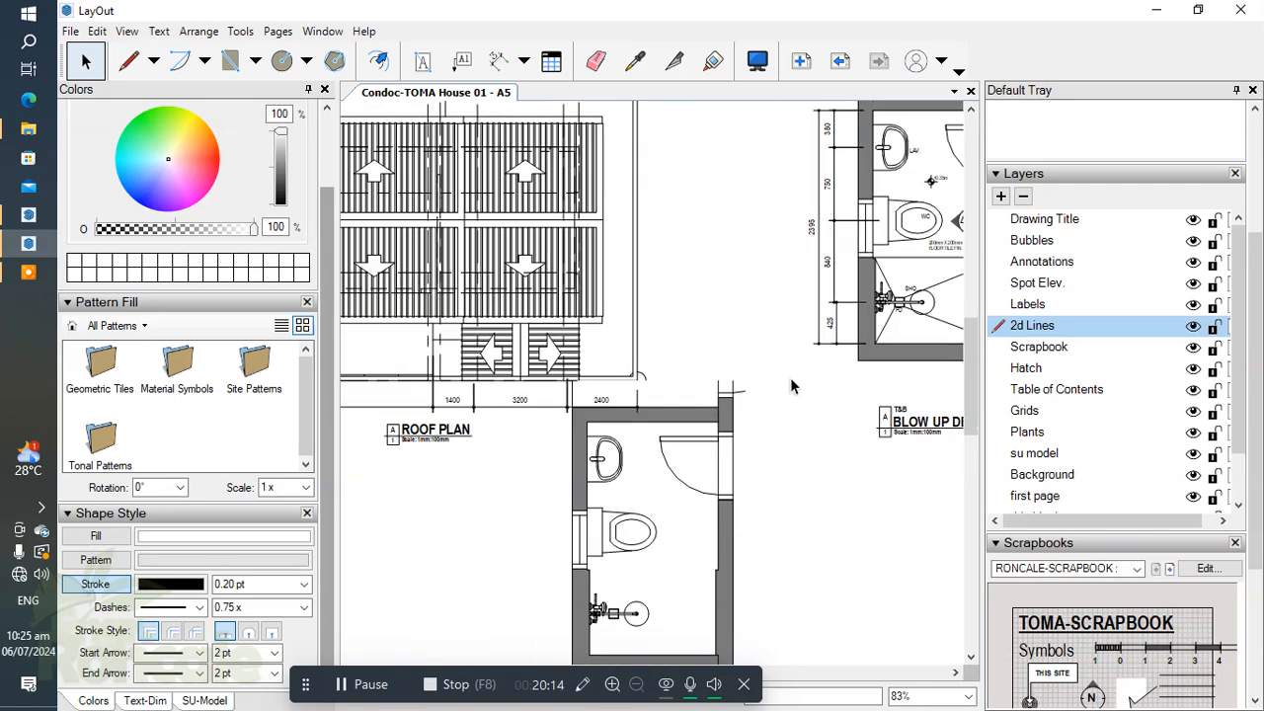
scroll(790, 385, down, 2)
middle_drag(697, 469, 705, 393)
click(741, 436)
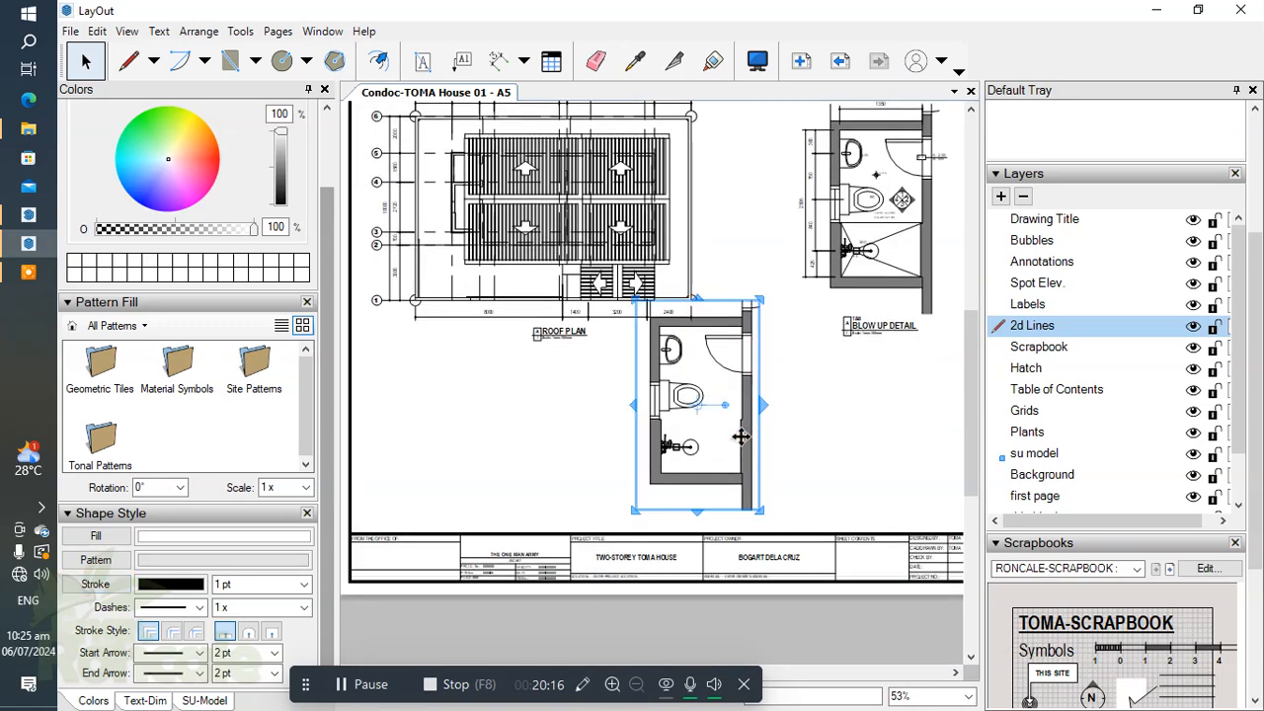
right_click(740, 435)
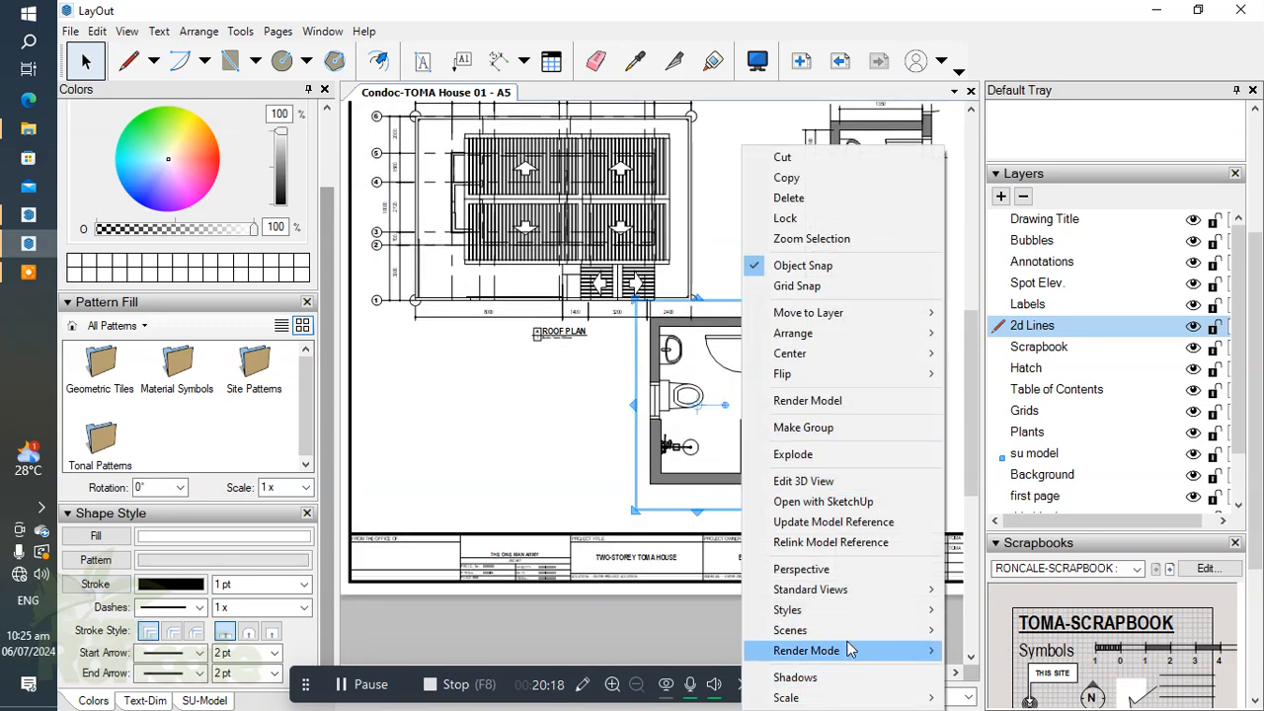
mouse_move(849, 637)
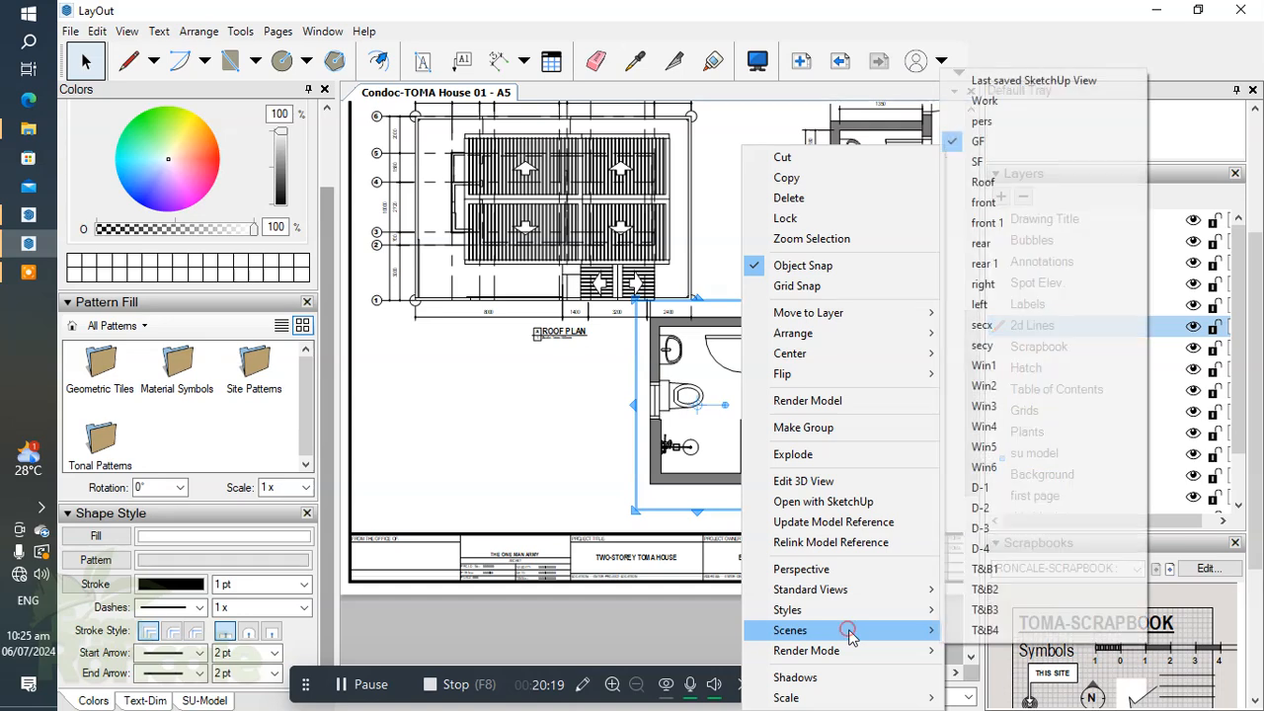
click(1013, 568)
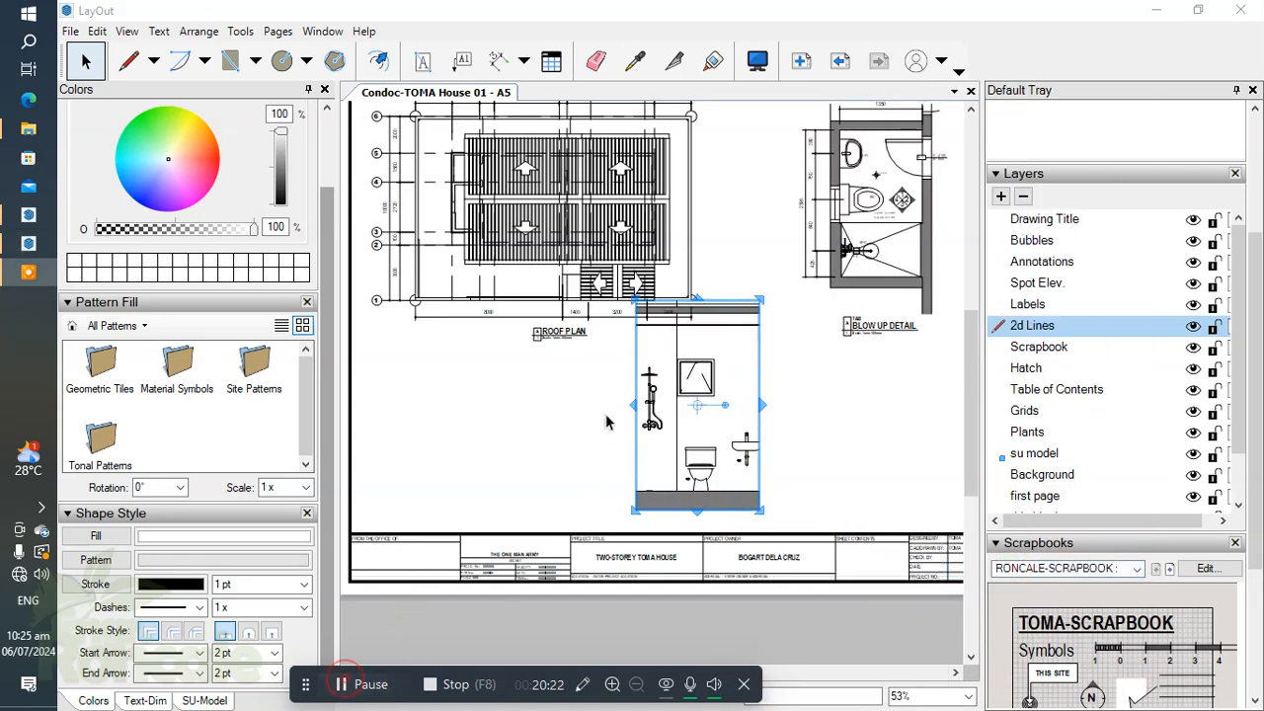
Move the T&B1 viewport clear of the roof plan and extend its frame to show the side walls, slab and floor
scroll(592, 464, down, 2)
scroll(692, 496, up, 3)
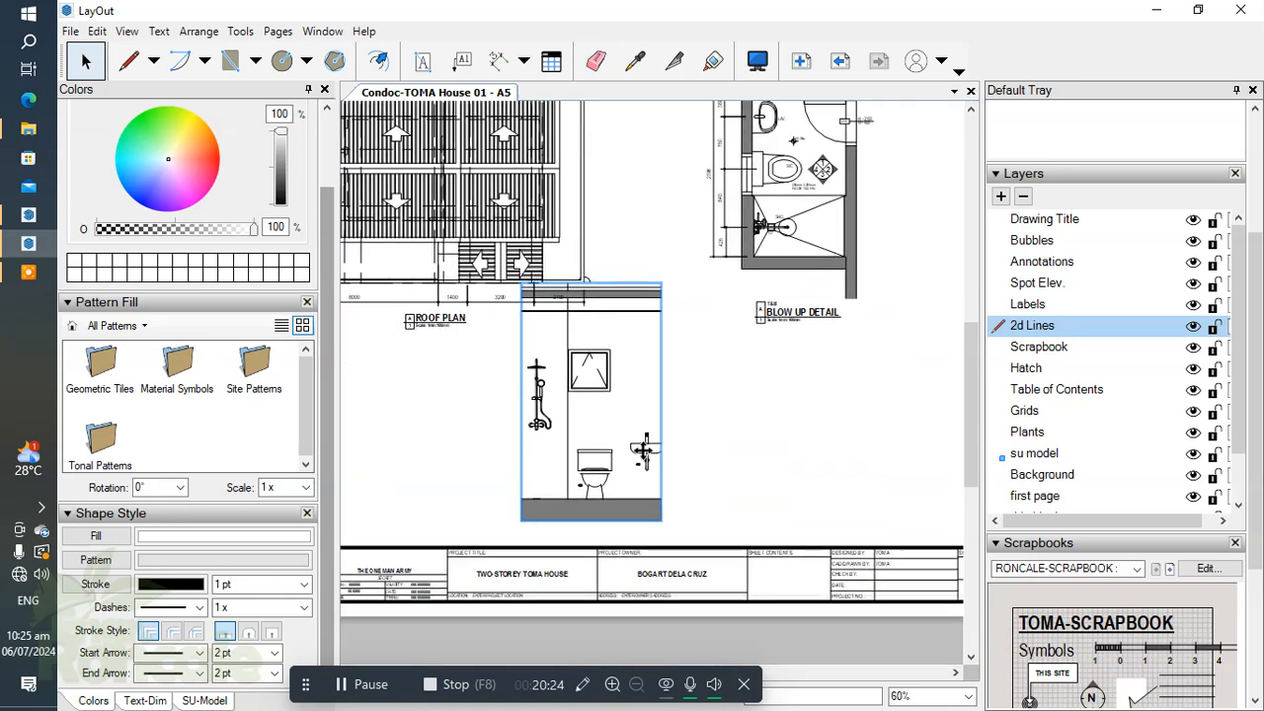
drag(586, 424, 865, 427)
drag(862, 473, 428, 474)
scroll(558, 478, up, 1)
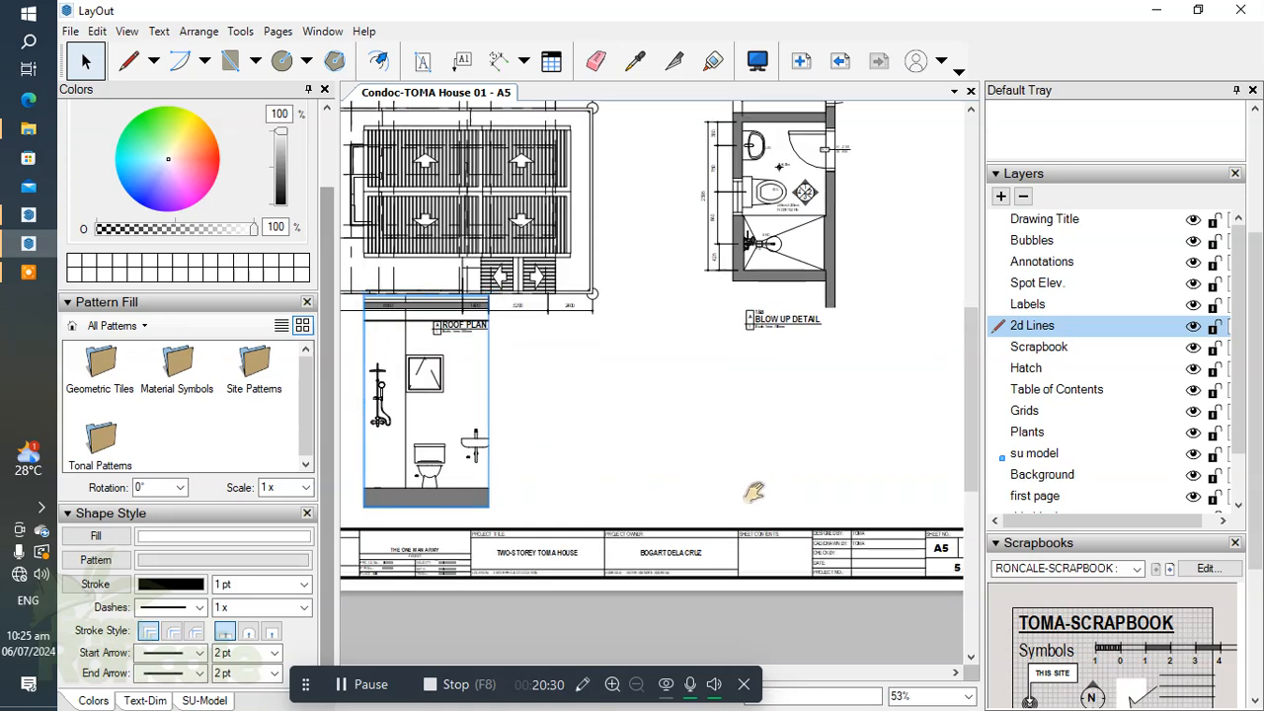
scroll(753, 490, up, 4)
drag(681, 402, 754, 402)
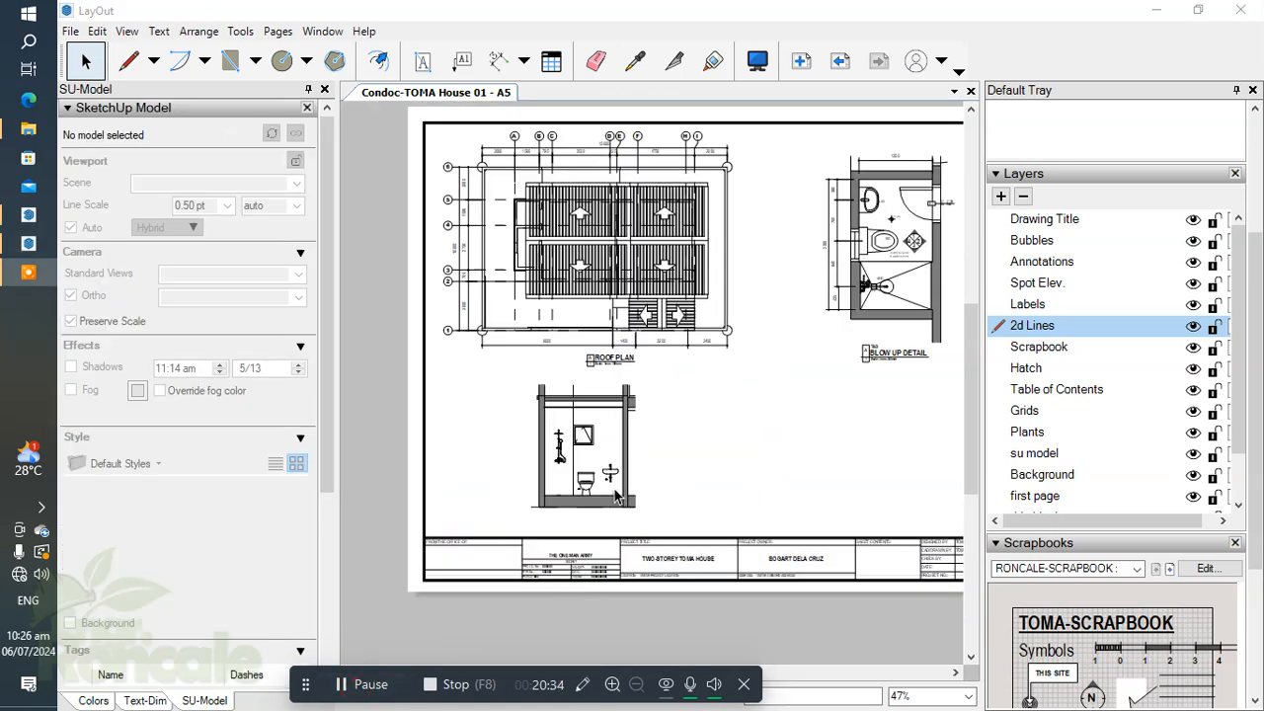
Shift the T&B1 viewport slightly to the left in the space beneath the roof plan
scroll(610, 470, up, 6)
middle_drag(610, 466, 696, 445)
click(646, 462)
scroll(646, 462, up, 3)
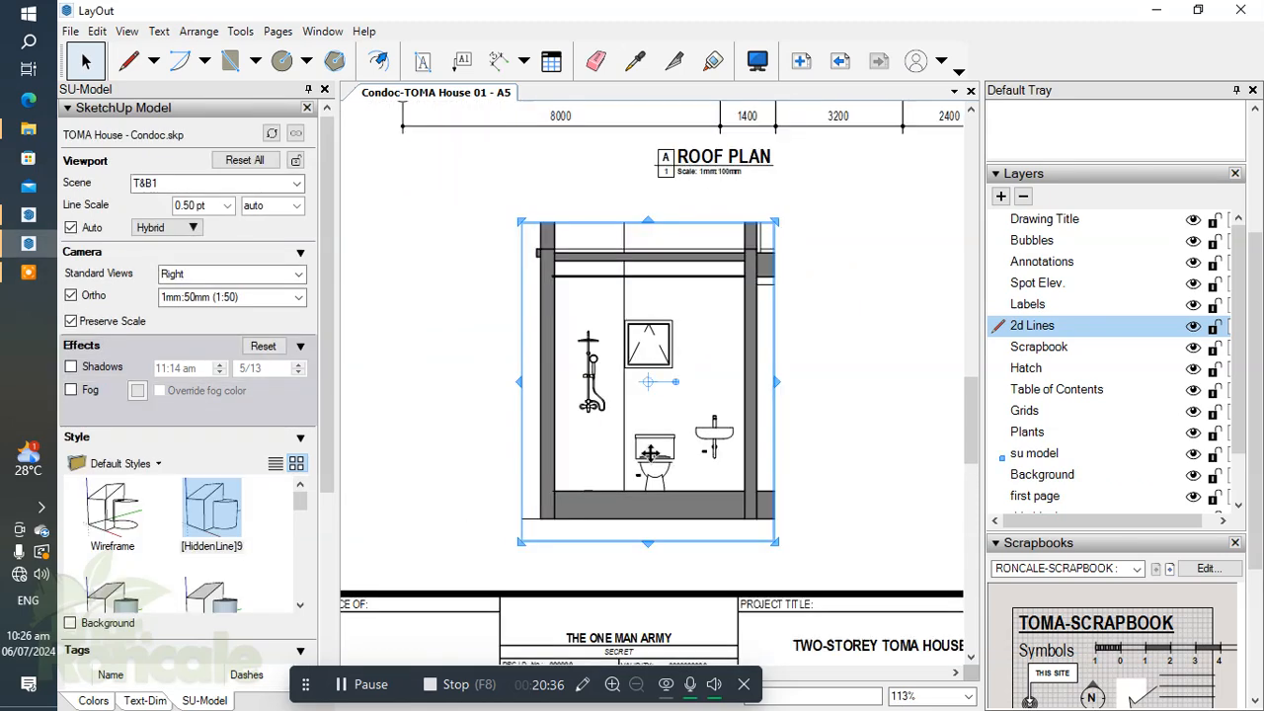
drag(647, 464, 585, 463)
click(820, 443)
scroll(471, 507, down, 2)
middle_drag(471, 507, 629, 428)
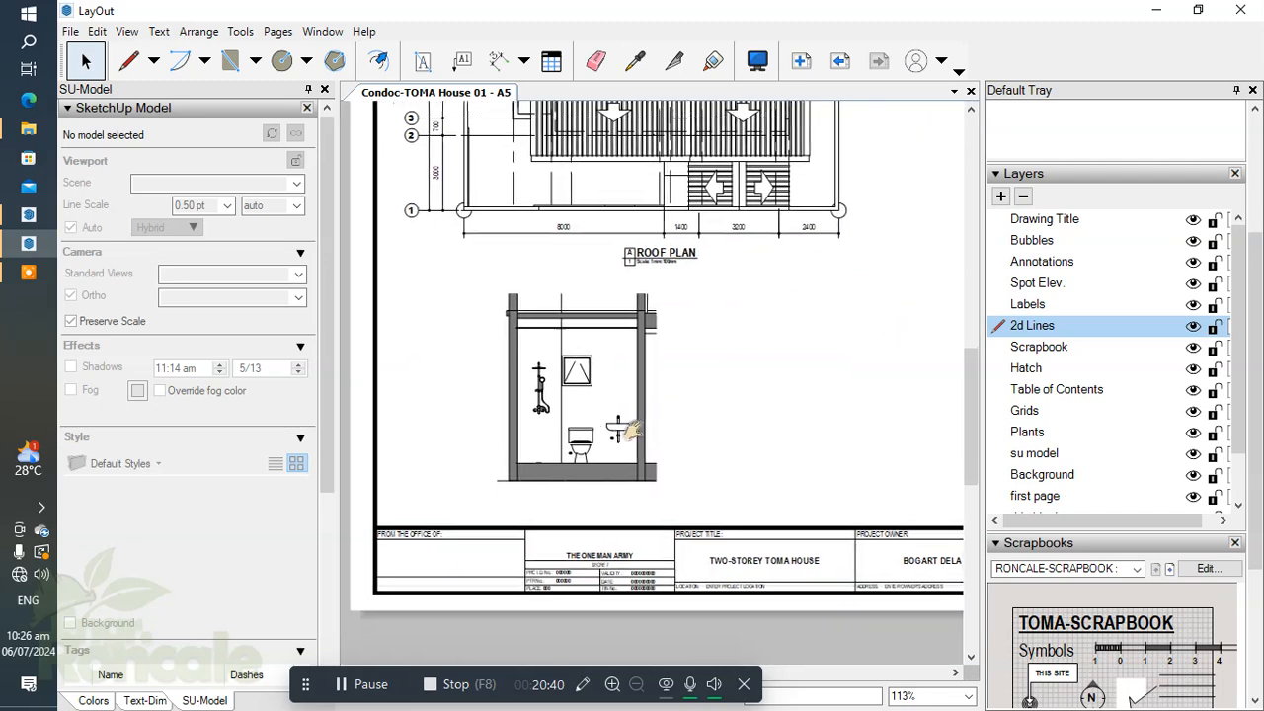
Insert a standing human silhouette from the scrapbook's people symbols beside the toilet in the T&B1 elevation
scroll(548, 384, up, 5)
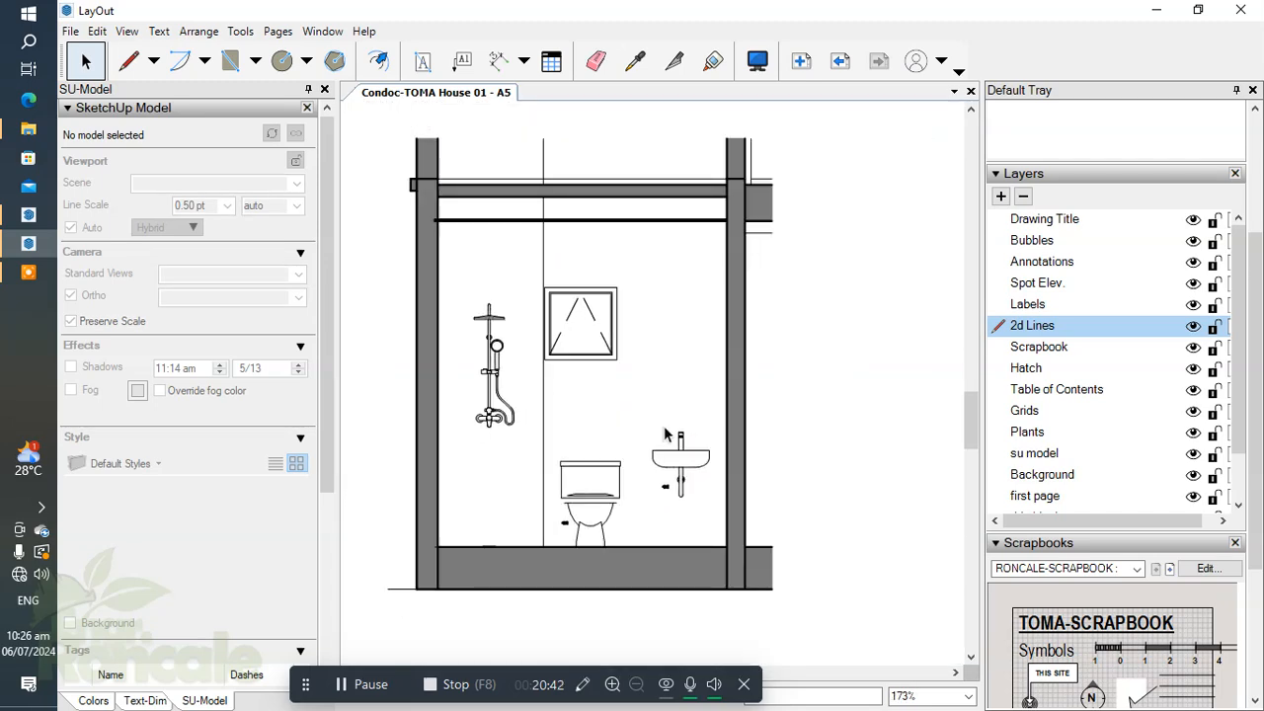
scroll(1171, 347, down, 3)
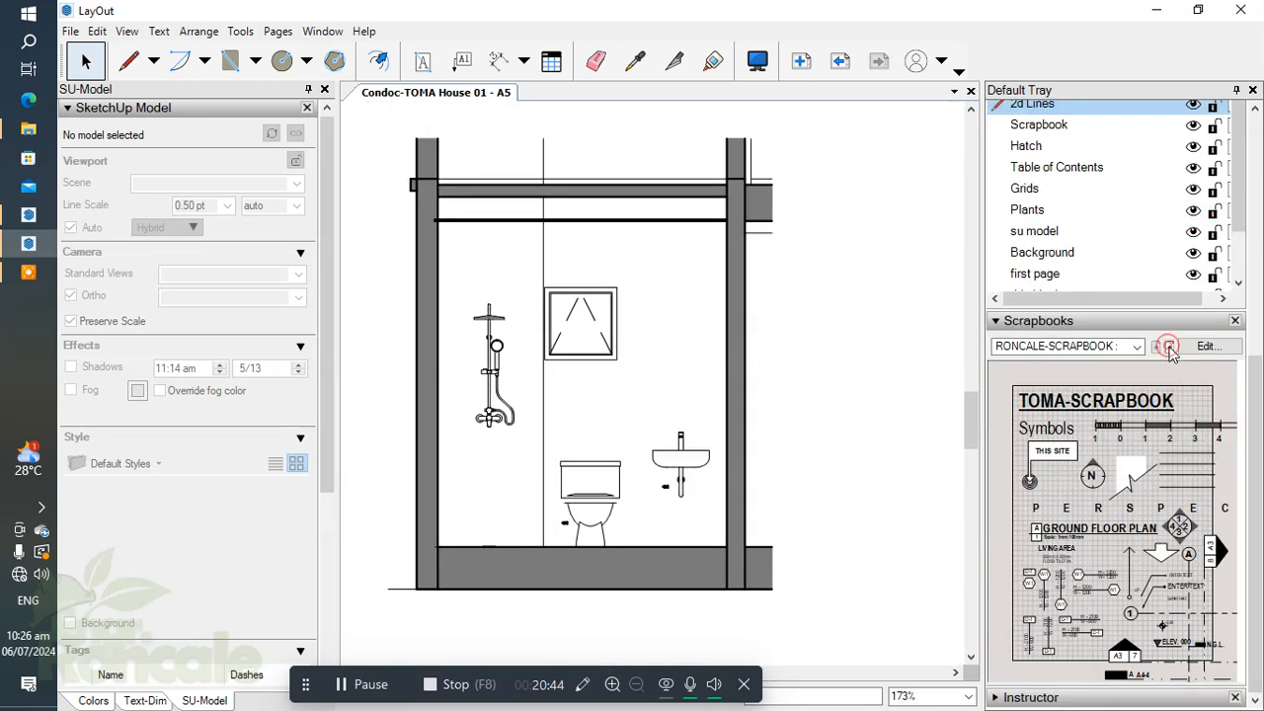
click(1169, 347)
click(1169, 346)
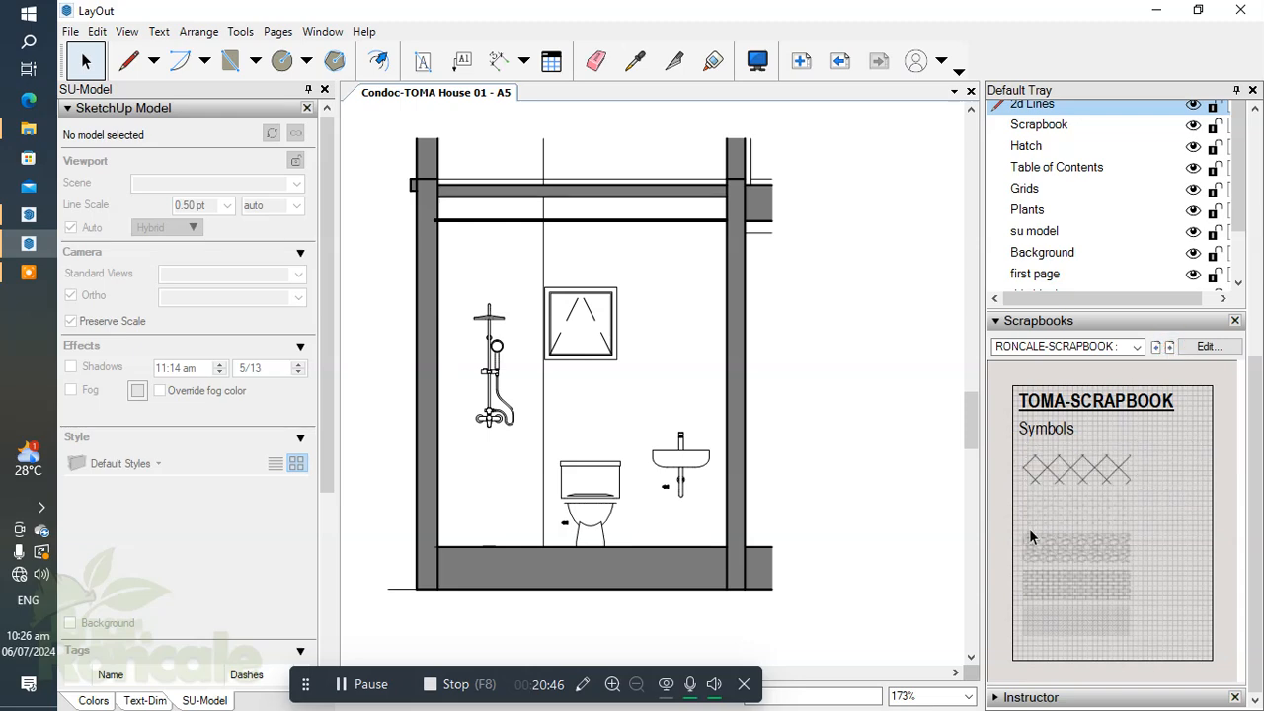
click(1169, 347)
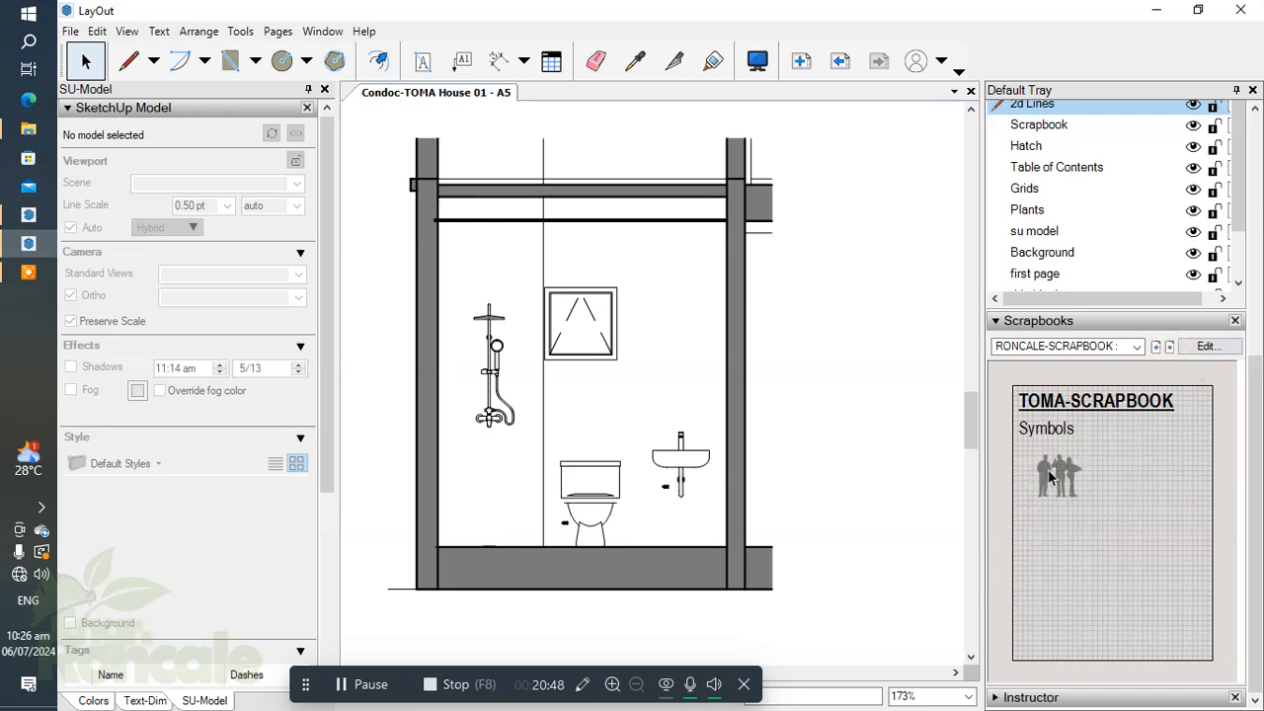
scroll(595, 462, up, 1)
middle_drag(648, 479, 853, 458)
scroll(668, 470, down, 3)
scroll(668, 470, up, 1)
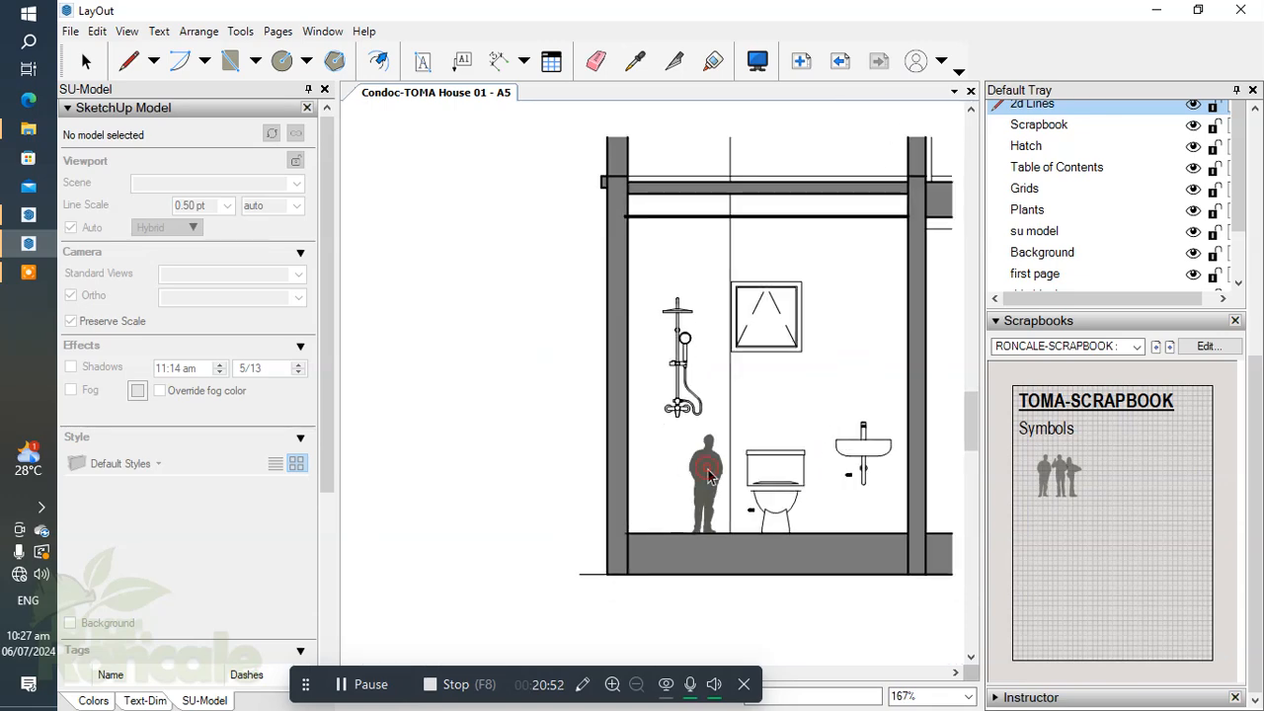
Scale the human silhouette to 1mm:50mm (1:50) and stand it on the bathroom floor line
right_click(704, 467)
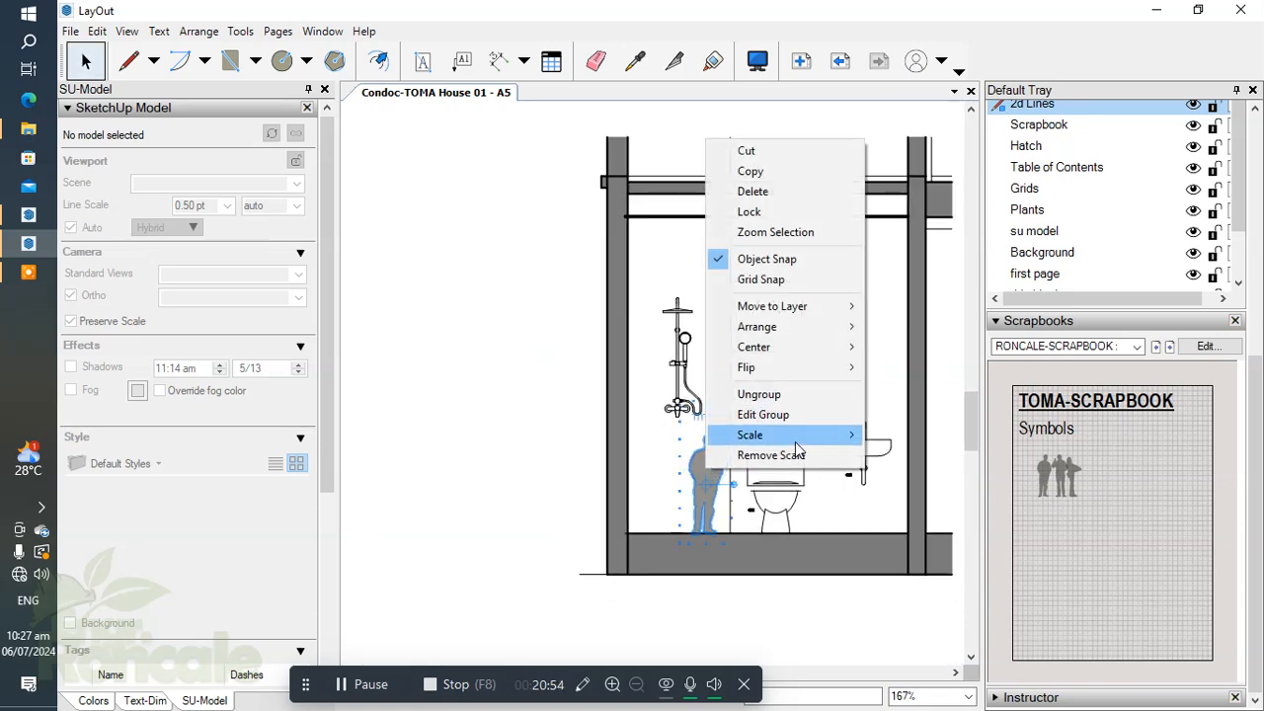
mouse_move(793, 440)
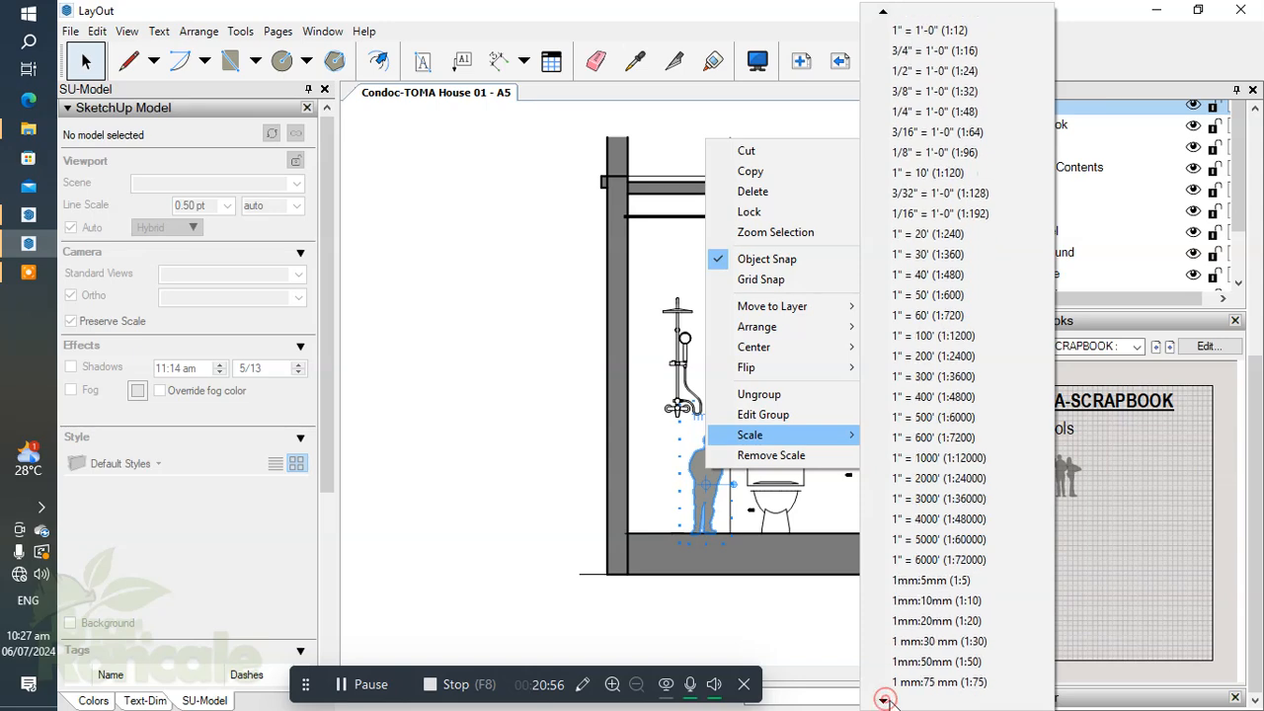
click(900, 662)
drag(717, 497, 731, 398)
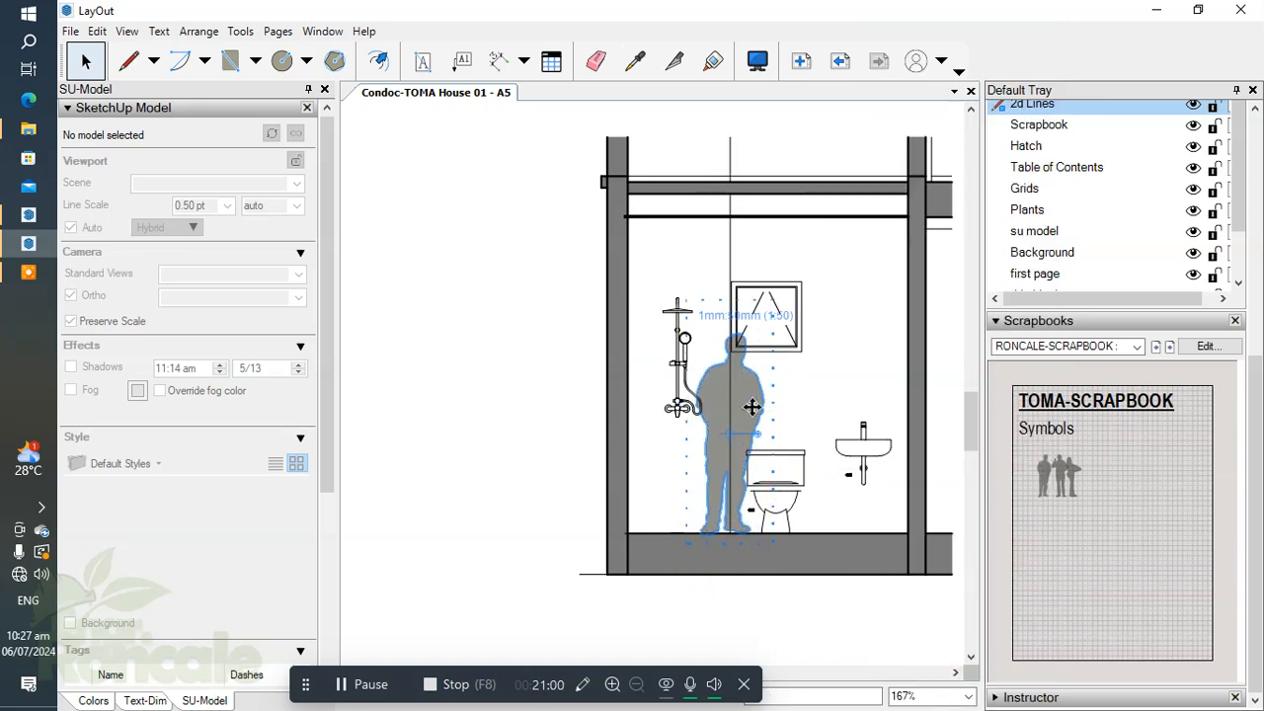
Move the human silhouette out of the bathroom, onto the floor just outside the wall beside the lavatory
scroll(752, 407, up, 4)
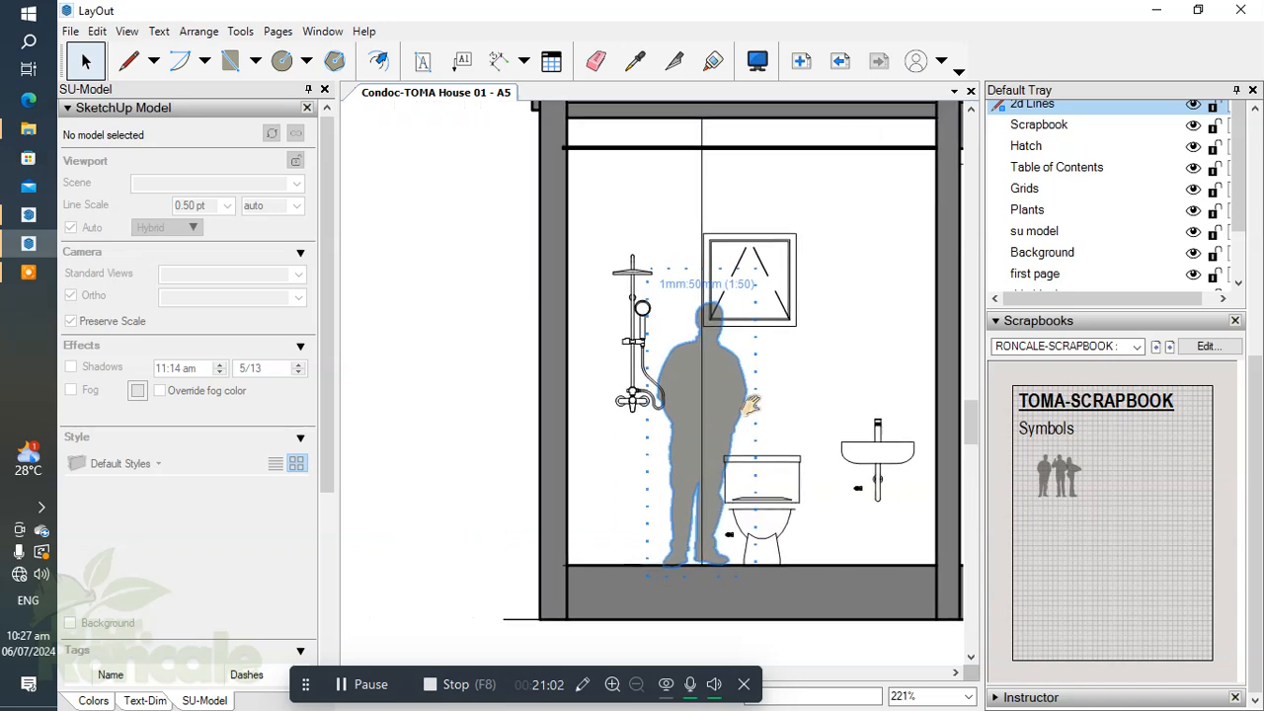
scroll(736, 413, up, 3)
scroll(714, 417, down, 4)
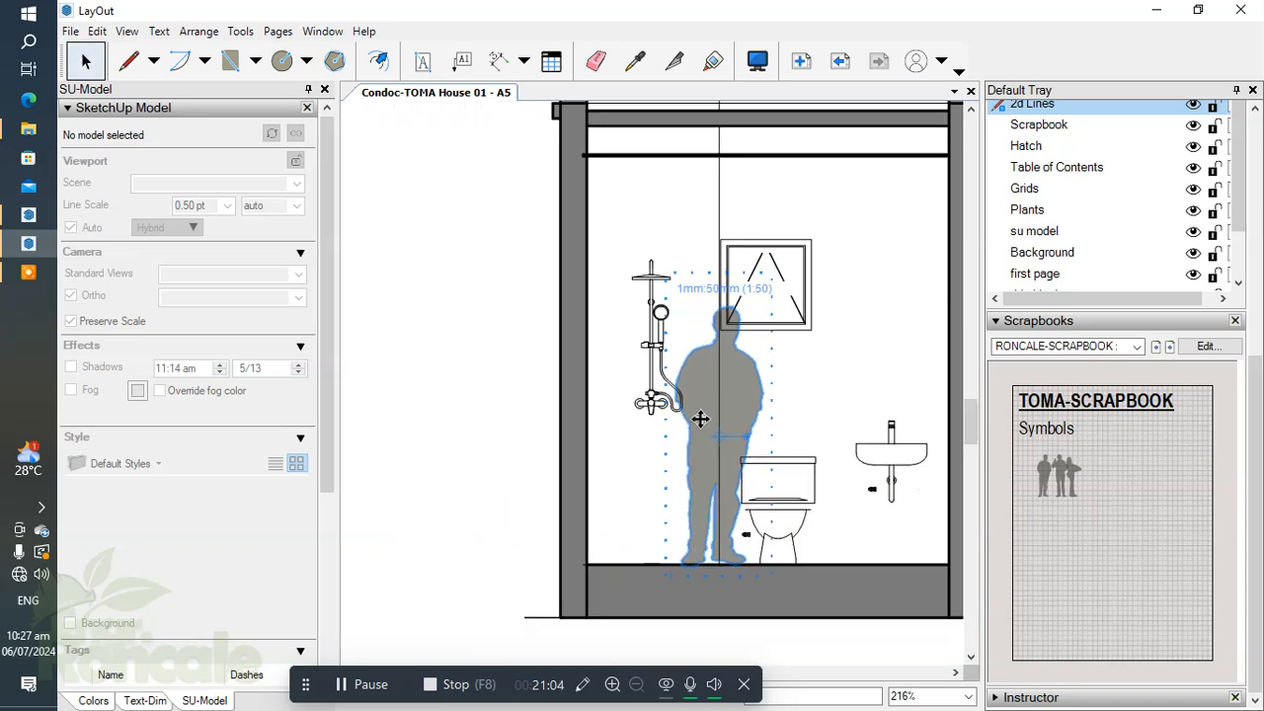
middle_drag(707, 417, 603, 414)
scroll(607, 413, down, 1)
mouse_move(612, 421)
mouse_down()
mouse_move(613, 439)
mouse_move(616, 410)
mouse_up()
key(Down)
key(Down)
key(Right)
key(Right)
key(Right)
key(Right)
key(Right)
key(Right)
key(Right)
key(Right)
key(Right)
key(Right)
key(Right)
key(Right)
key(Right)
key(Right)
key(Right)
key(Right)
key(Right)
key(Right)
key(Right)
key(Right)
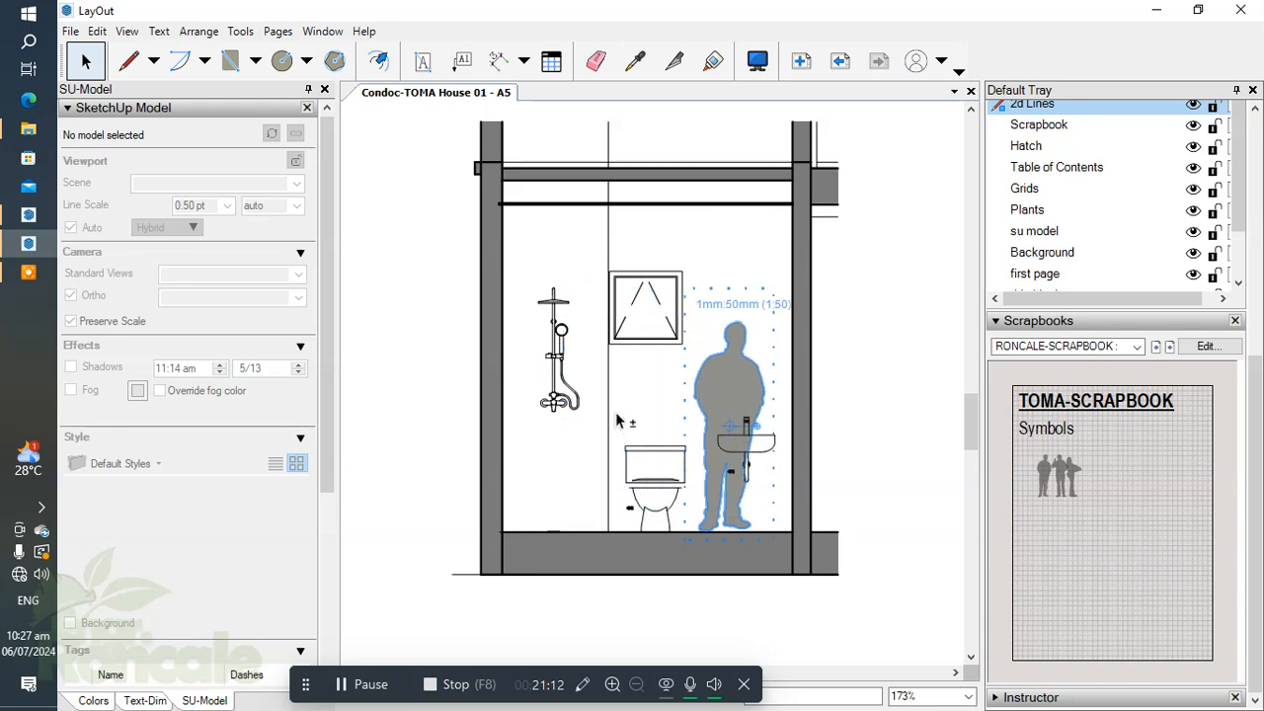
key(Left)
key(Left)
key(Left)
key(Left)
key(Left)
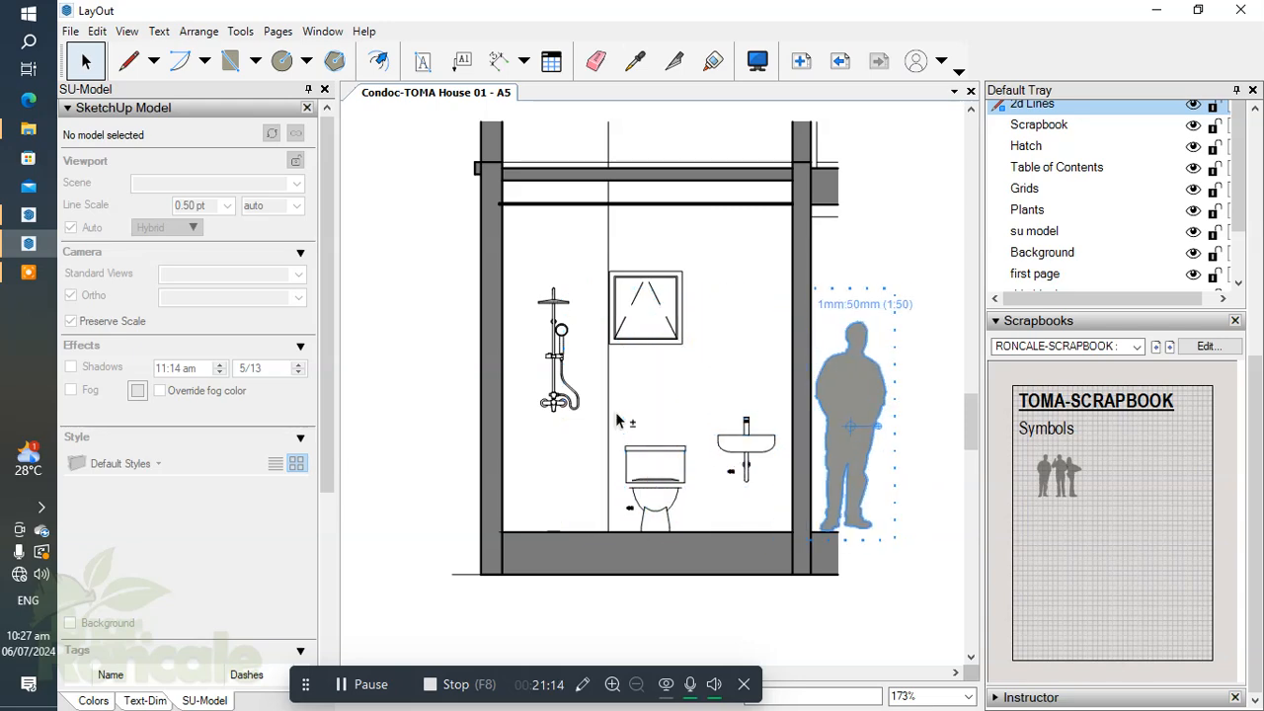
Widen the T&B1 viewport's frame past the lavatory-side wall to enclose the human silhouette
scroll(661, 415, down, 1)
click(775, 333)
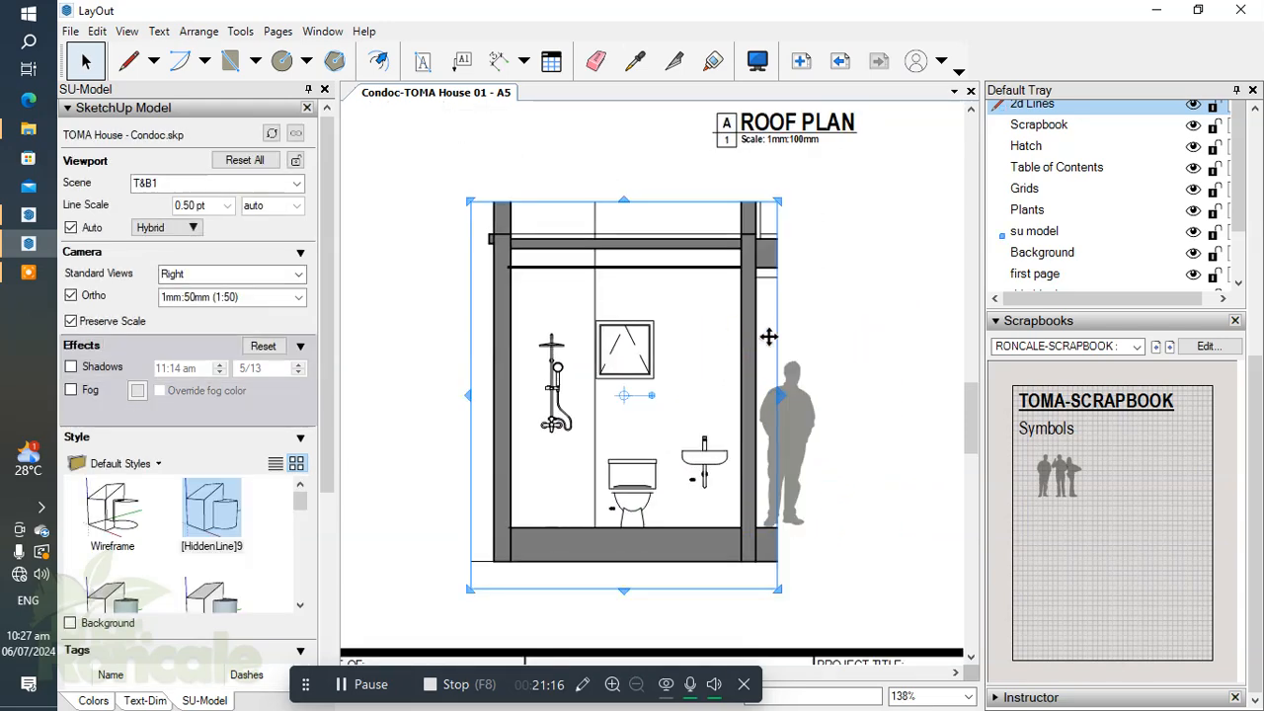
drag(780, 391, 820, 399)
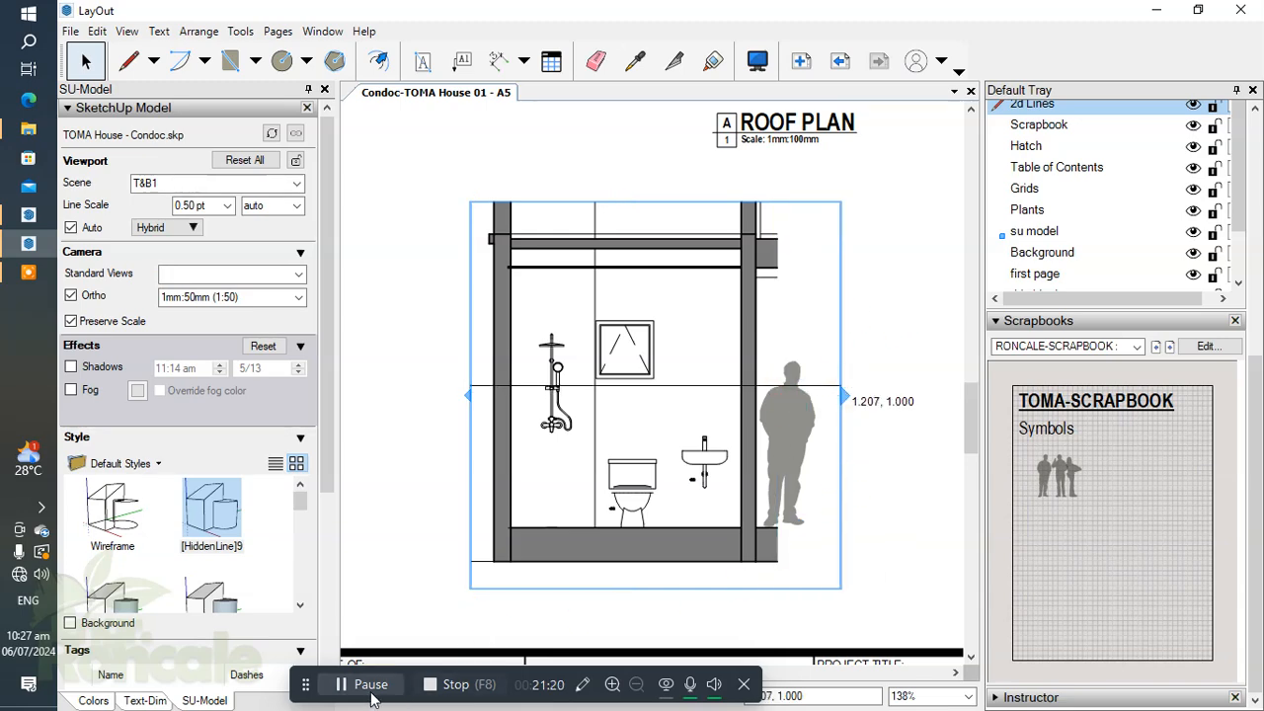
click(432, 610)
scroll(642, 429, down, 2)
middle_drag(631, 419, 660, 424)
Group the T&B1 viewport with the human silhouette
click(749, 435)
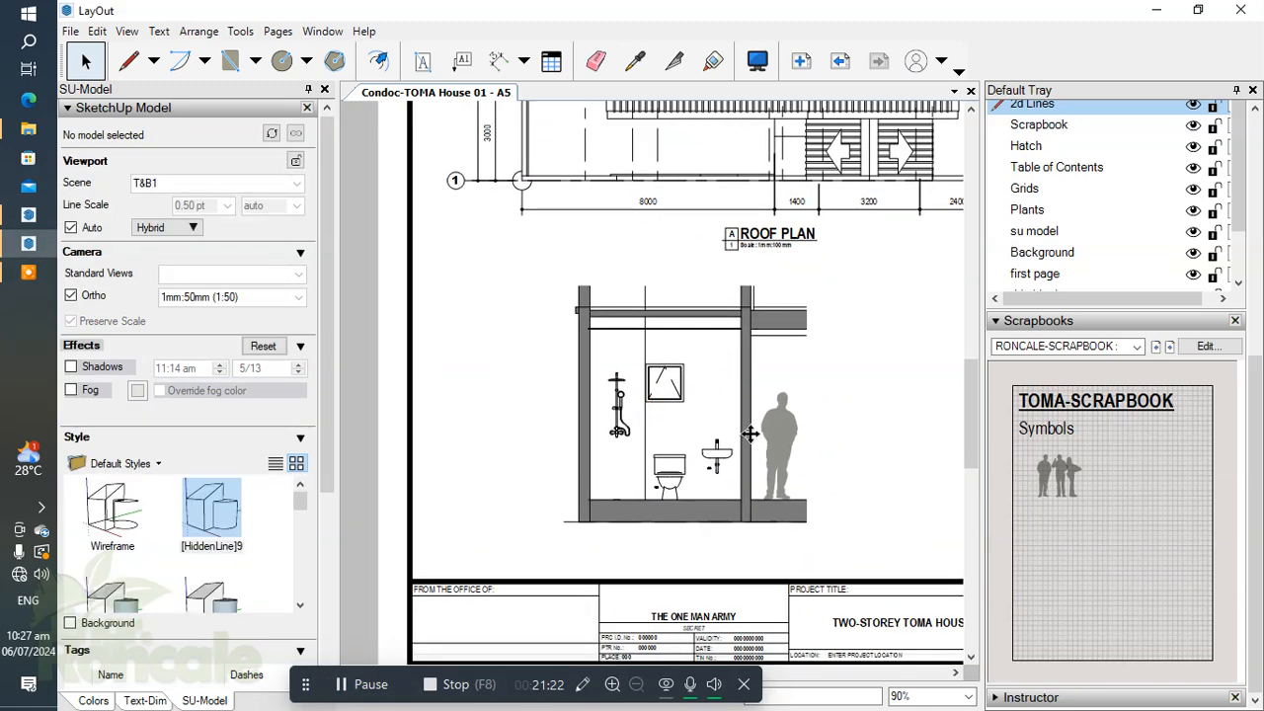
right_click(780, 440)
click(879, 418)
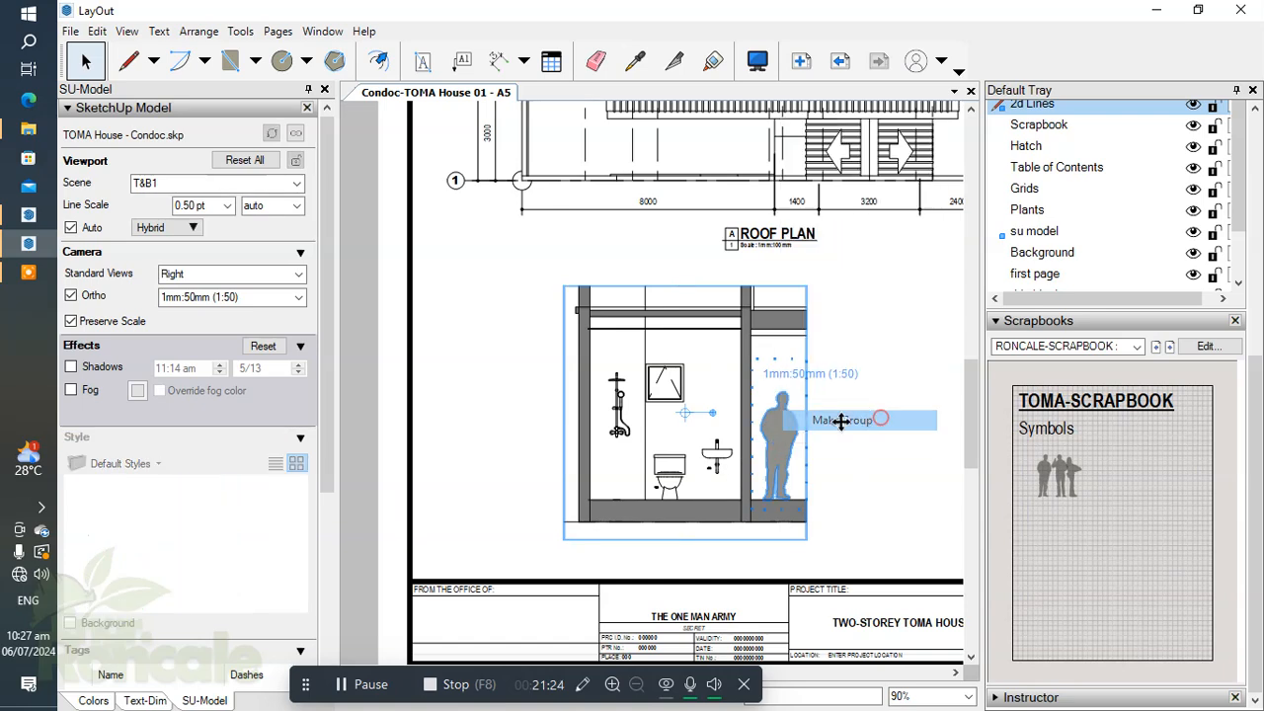
Open the elevation group and examine the line work of the toilet, lavatory and shower in the T&B1 viewport
scroll(575, 455, up, 3)
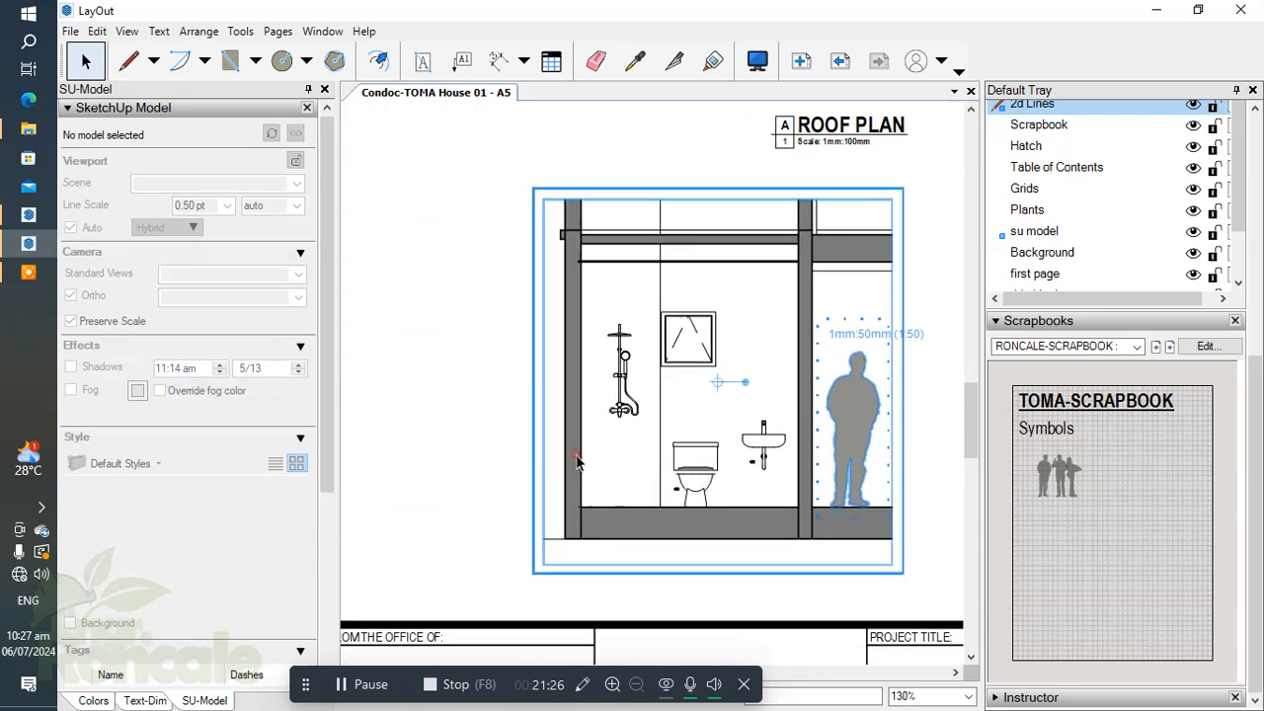
scroll(577, 462, up, 5)
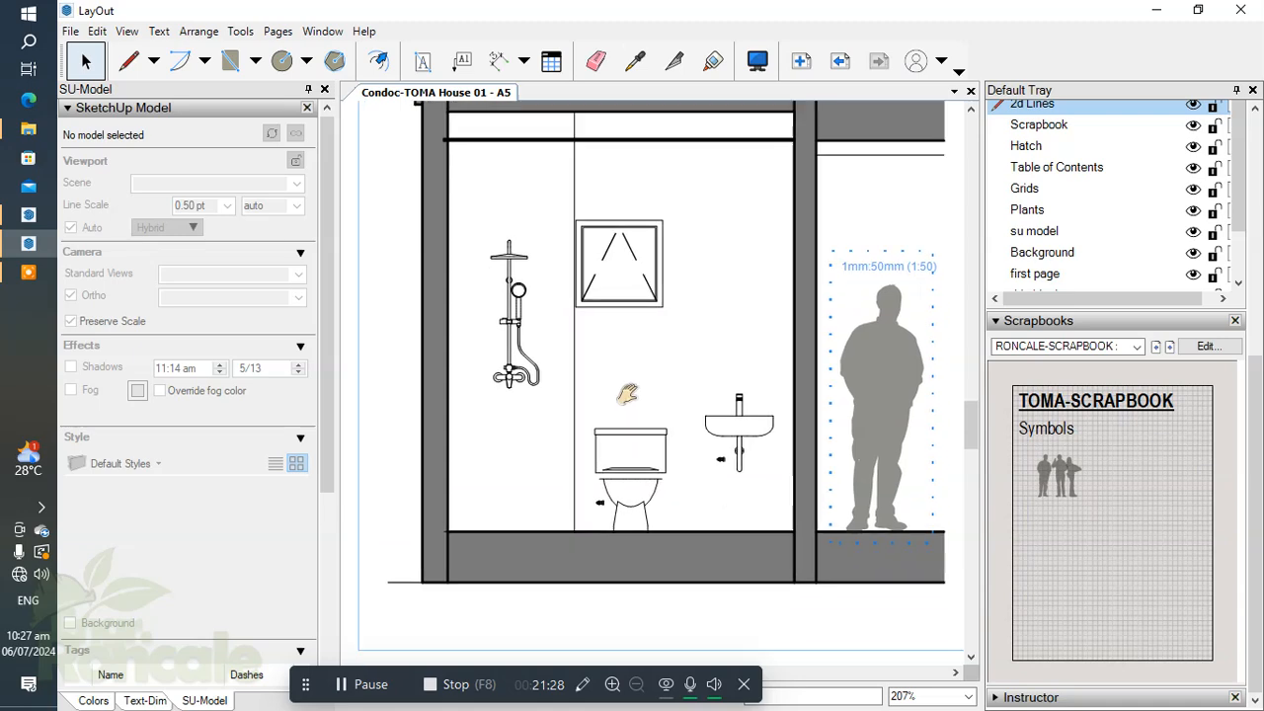
scroll(626, 394, up, 15)
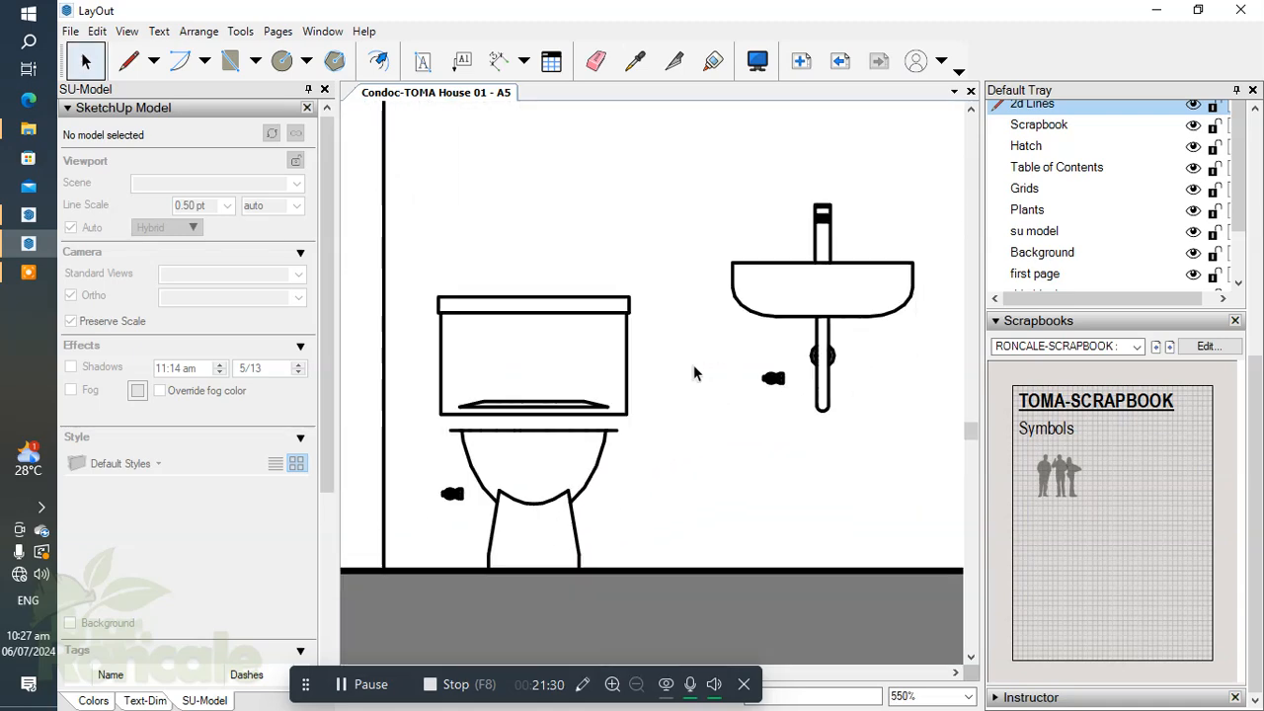
scroll(662, 381, down, 4)
middle_drag(533, 387, 705, 553)
scroll(679, 421, down, 4)
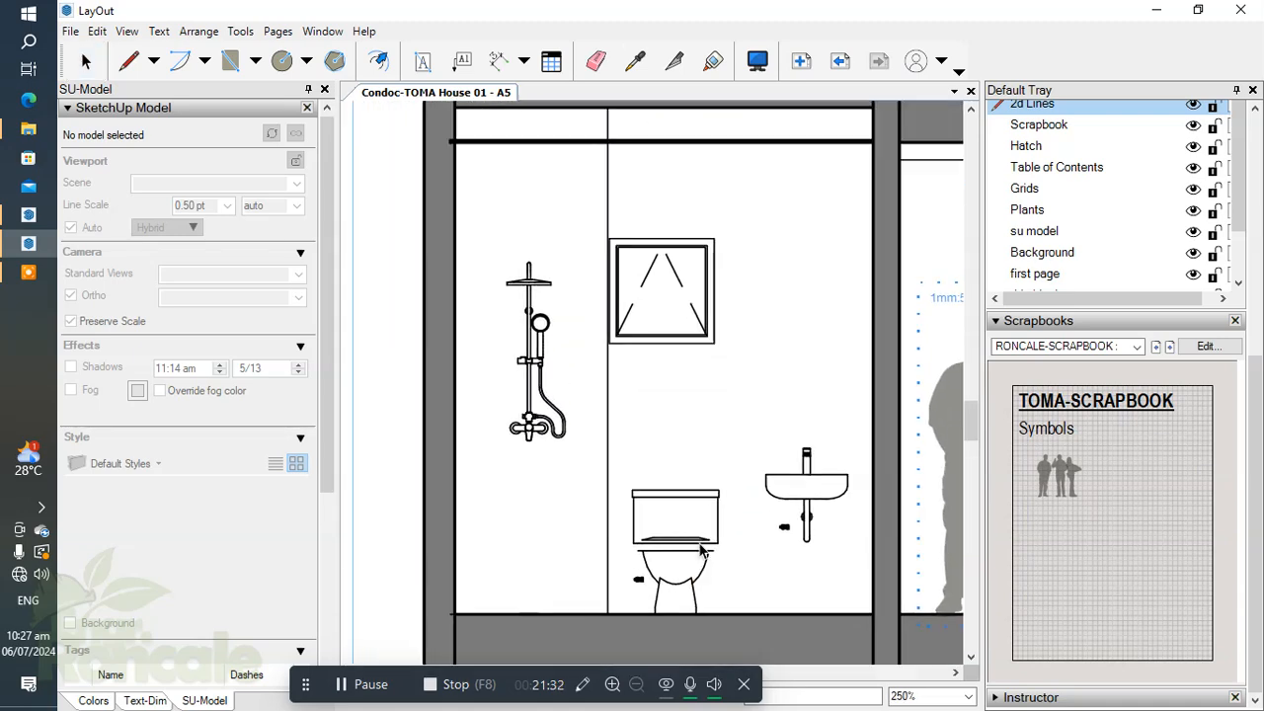
scroll(713, 494, up, 3)
scroll(719, 451, down, 5)
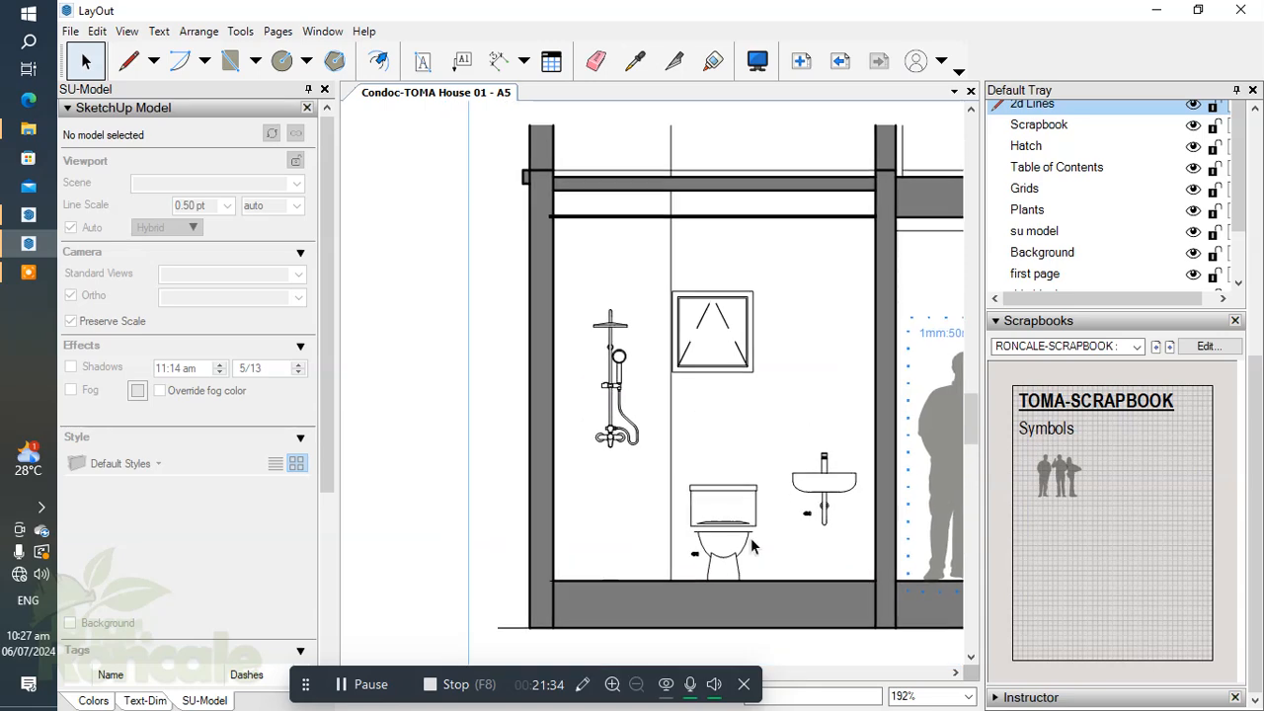
scroll(752, 545, up, 10)
click(697, 520)
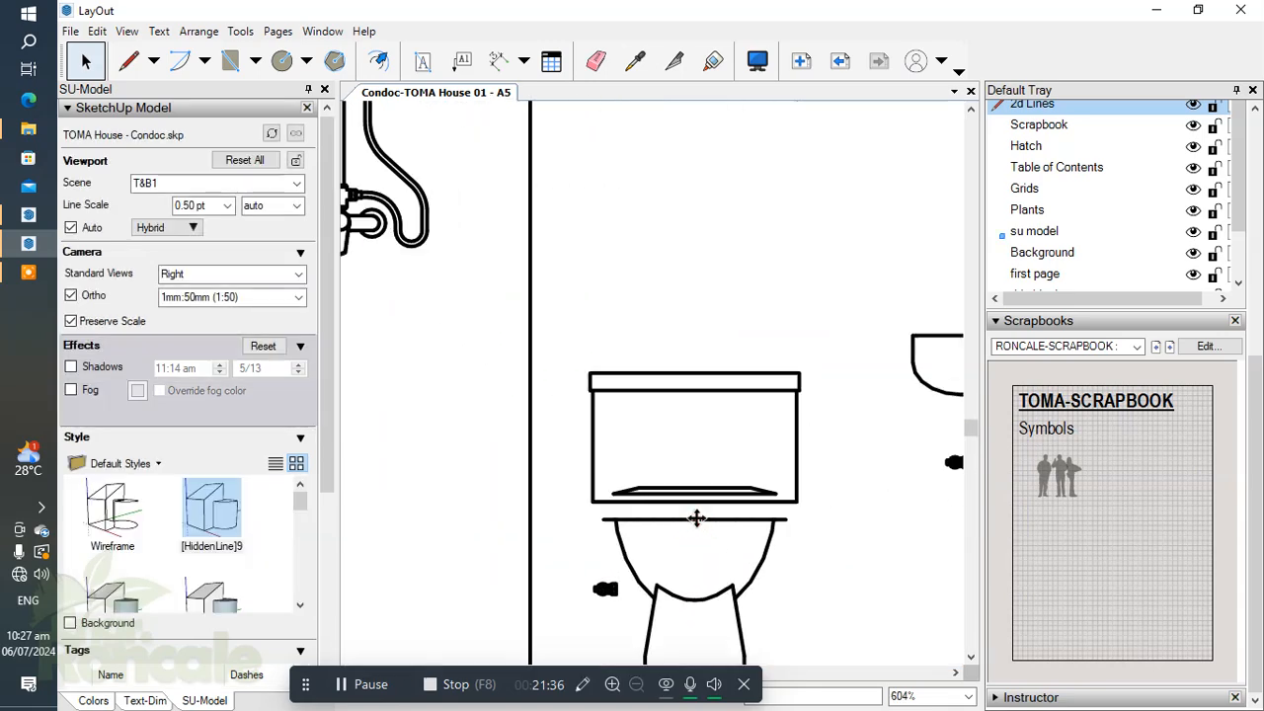
scroll(697, 518, down, 10)
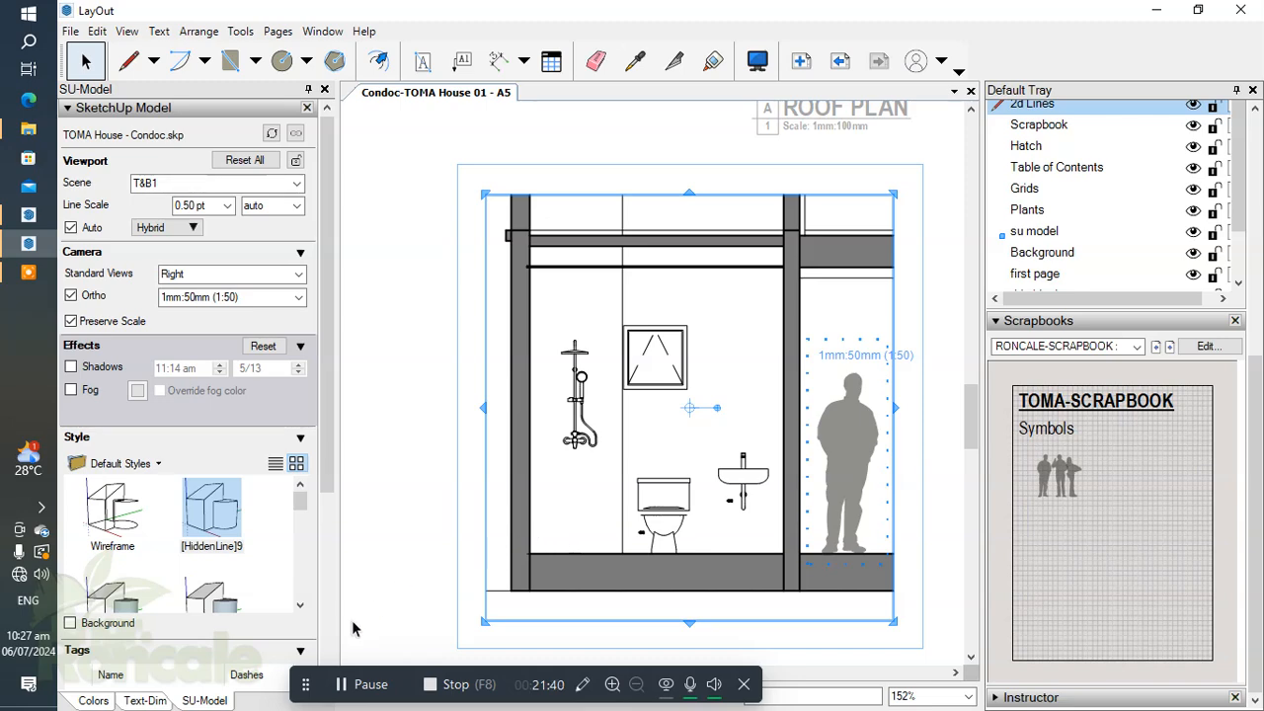
scroll(671, 536, up, 10)
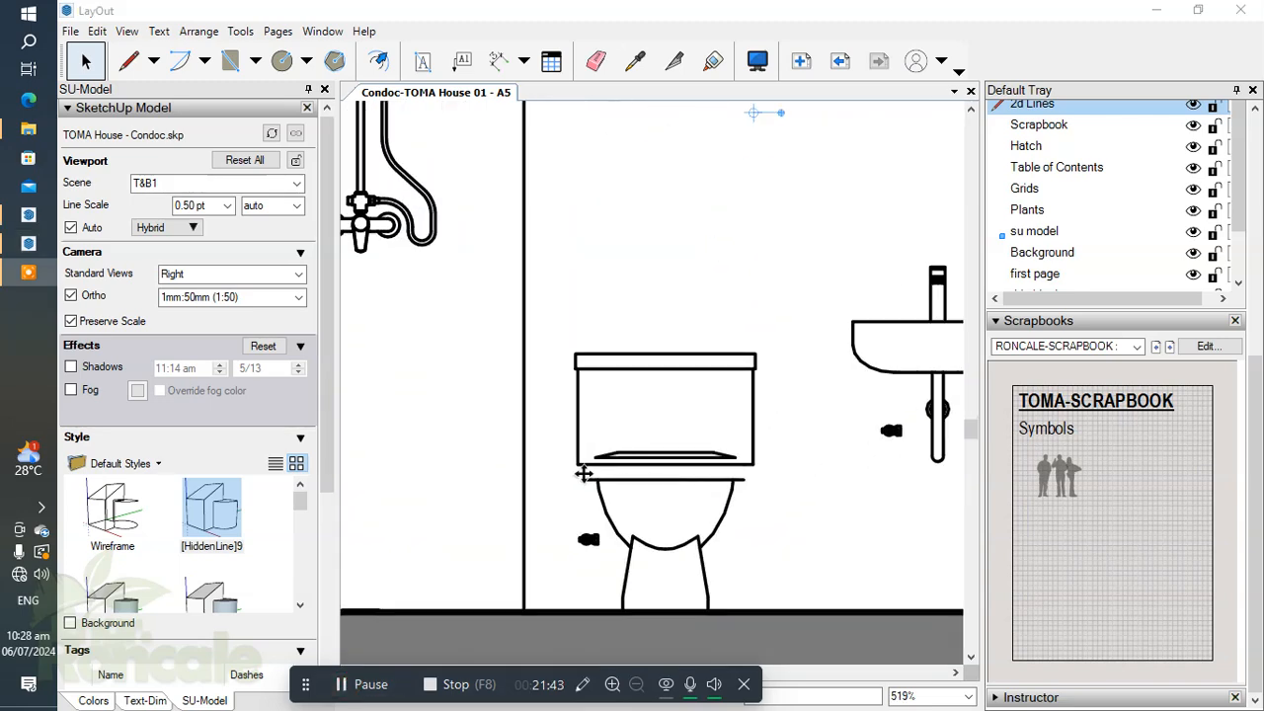
scroll(730, 474, down, 5)
scroll(635, 445, up, 5)
scroll(592, 470, down, 3)
scroll(606, 469, down, 7)
scroll(691, 398, up, 5)
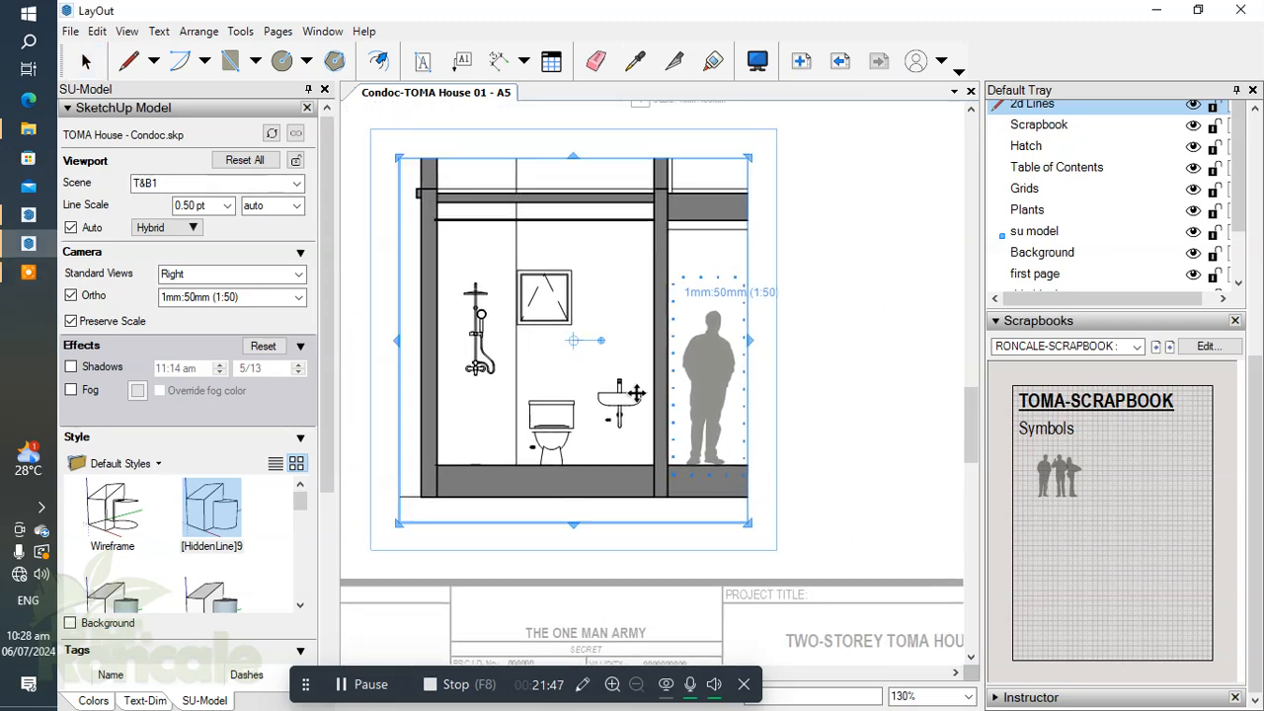
Inspect the toilet, lavatory and shower lines beside the scale figure in the T&B1 viewport at close range
scroll(602, 393, up, 4)
scroll(641, 400, down, 5)
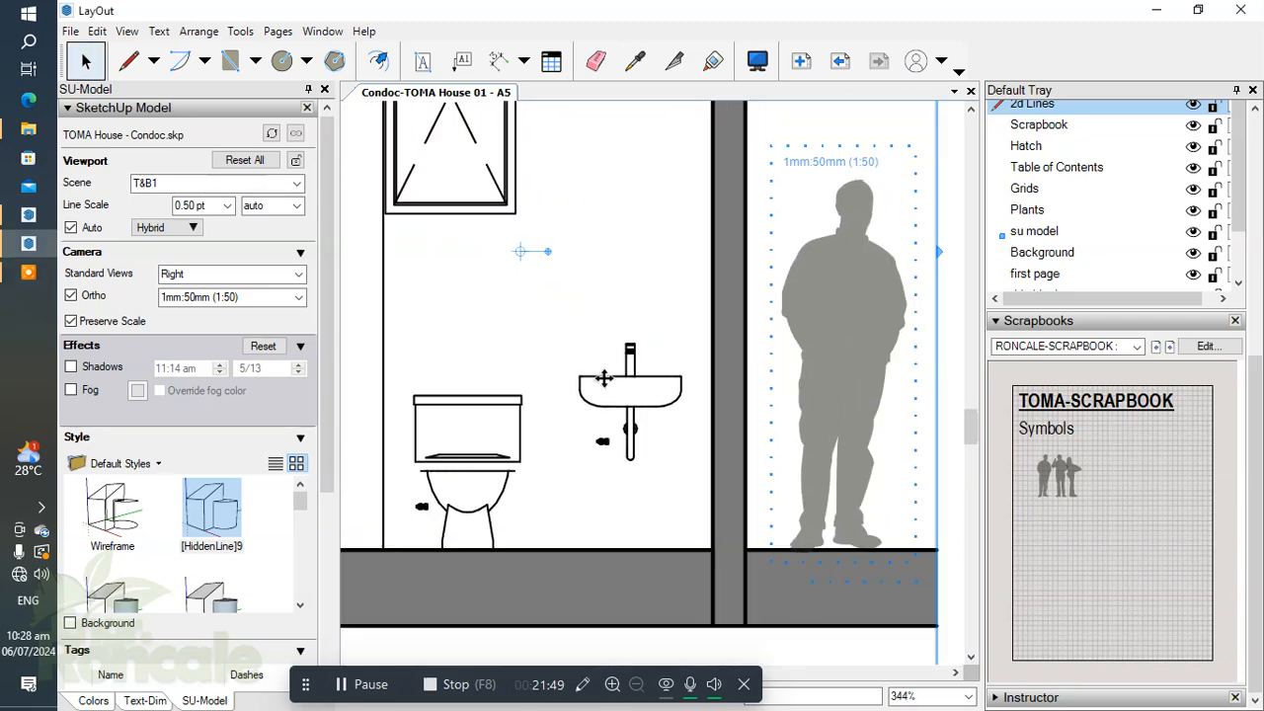
middle_drag(668, 407, 920, 478)
scroll(561, 313, up, 1)
scroll(523, 282, down, 3)
middle_drag(559, 357, 566, 407)
scroll(536, 331, down, 3)
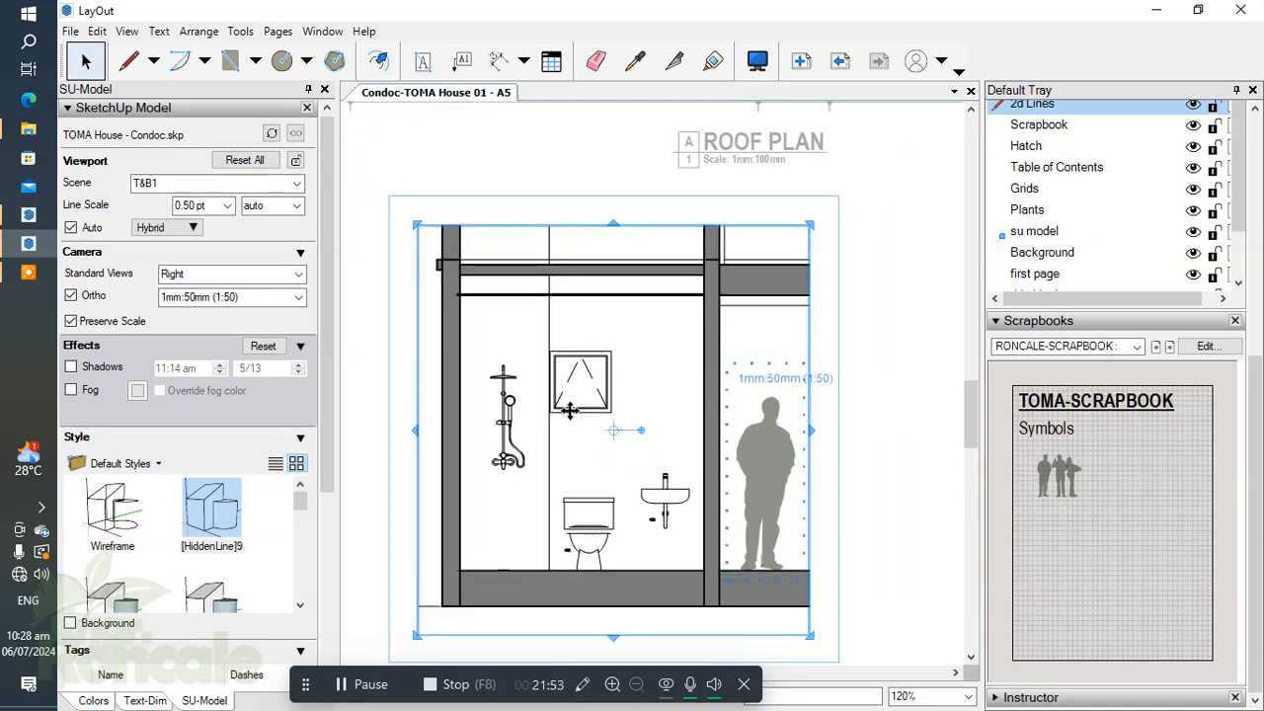
scroll(629, 419, down, 2)
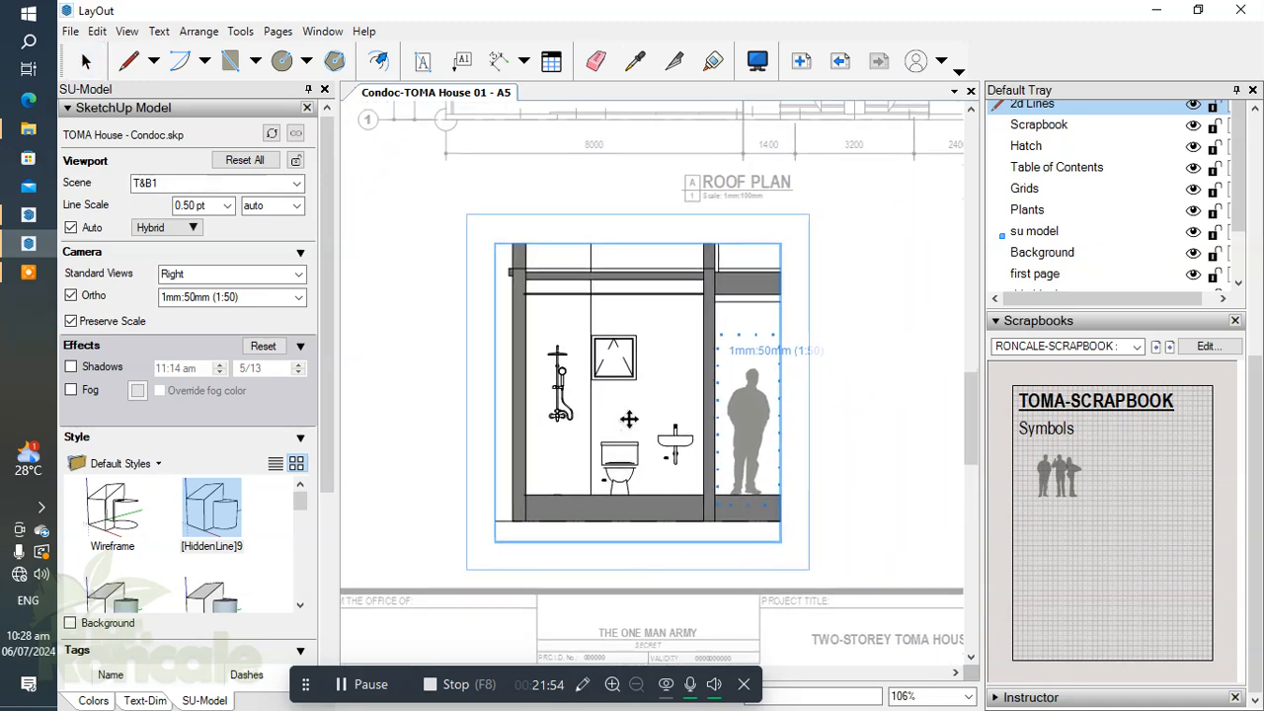
Turn RONCALE-SCRAPBOOK to the symbols page containing the ELEV. 000 and N.G.L. level marker
click(1155, 348)
click(1155, 348)
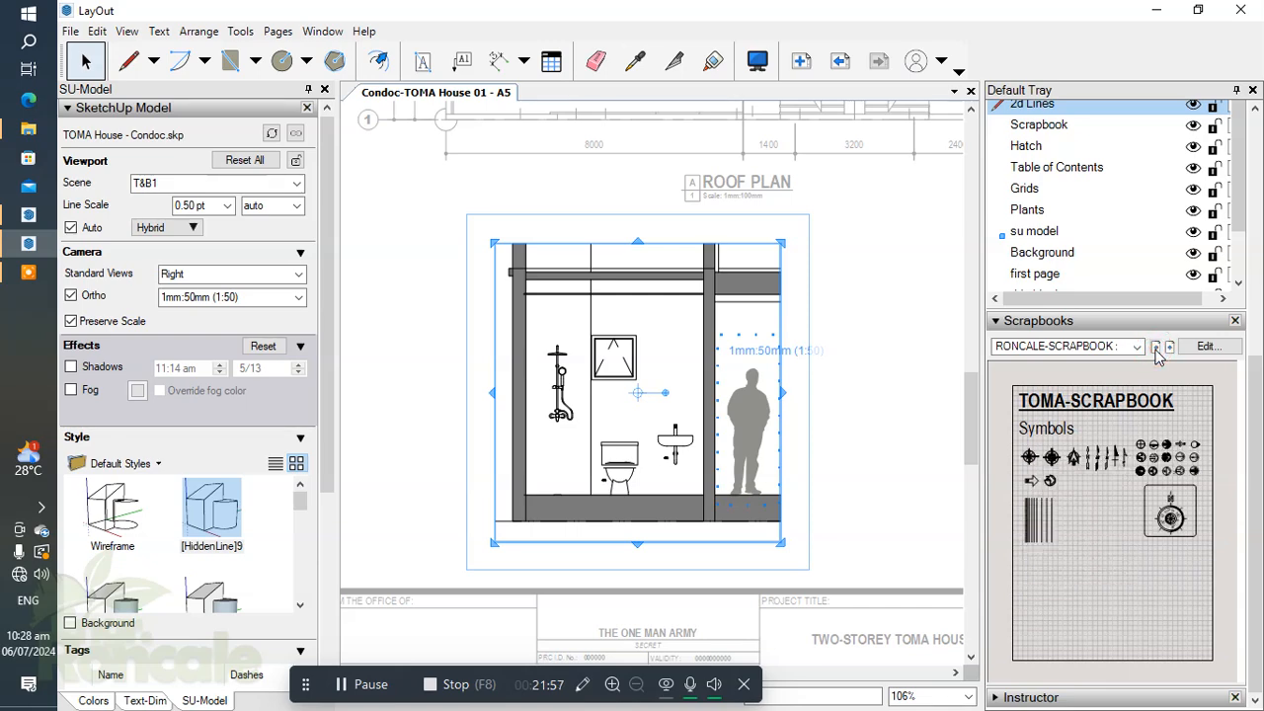
click(1156, 349)
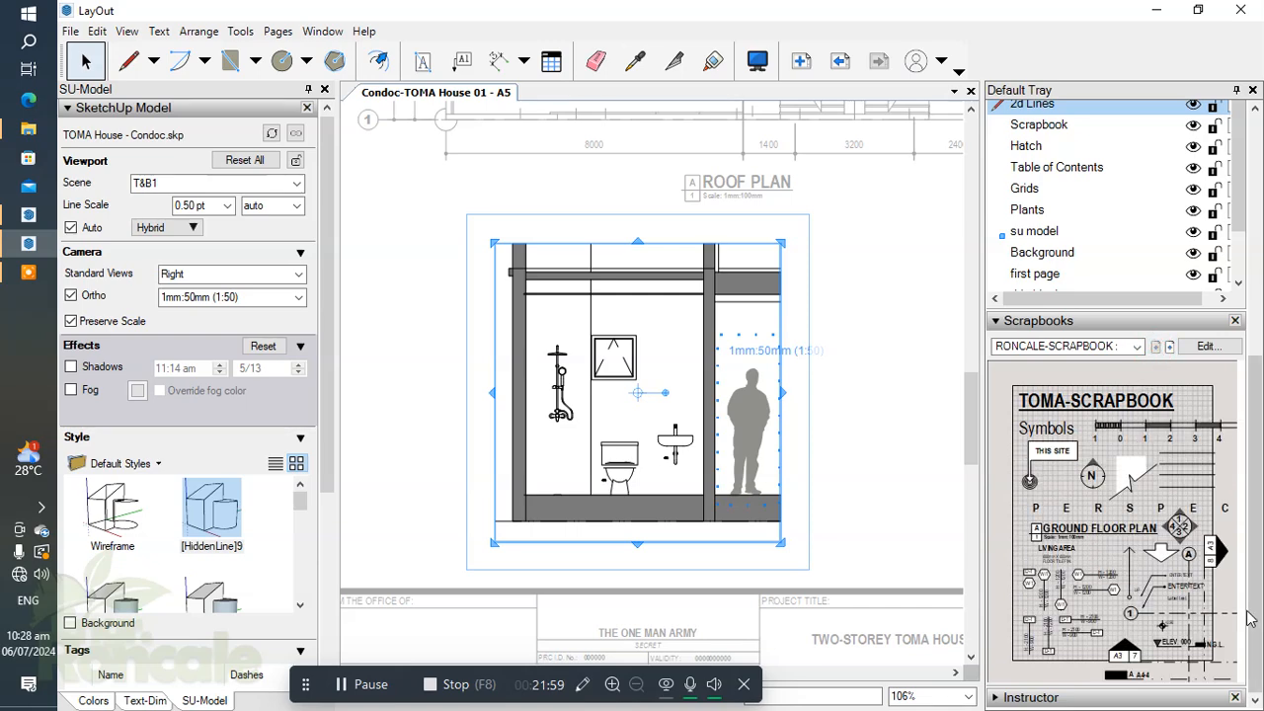
click(1201, 646)
Place the ELEV. 000 N.G.L. level marker on the sheet beside the shower-side wall, near the base of the T&B1 elevation
scroll(637, 529, up, 5)
middle_drag(574, 517, 694, 474)
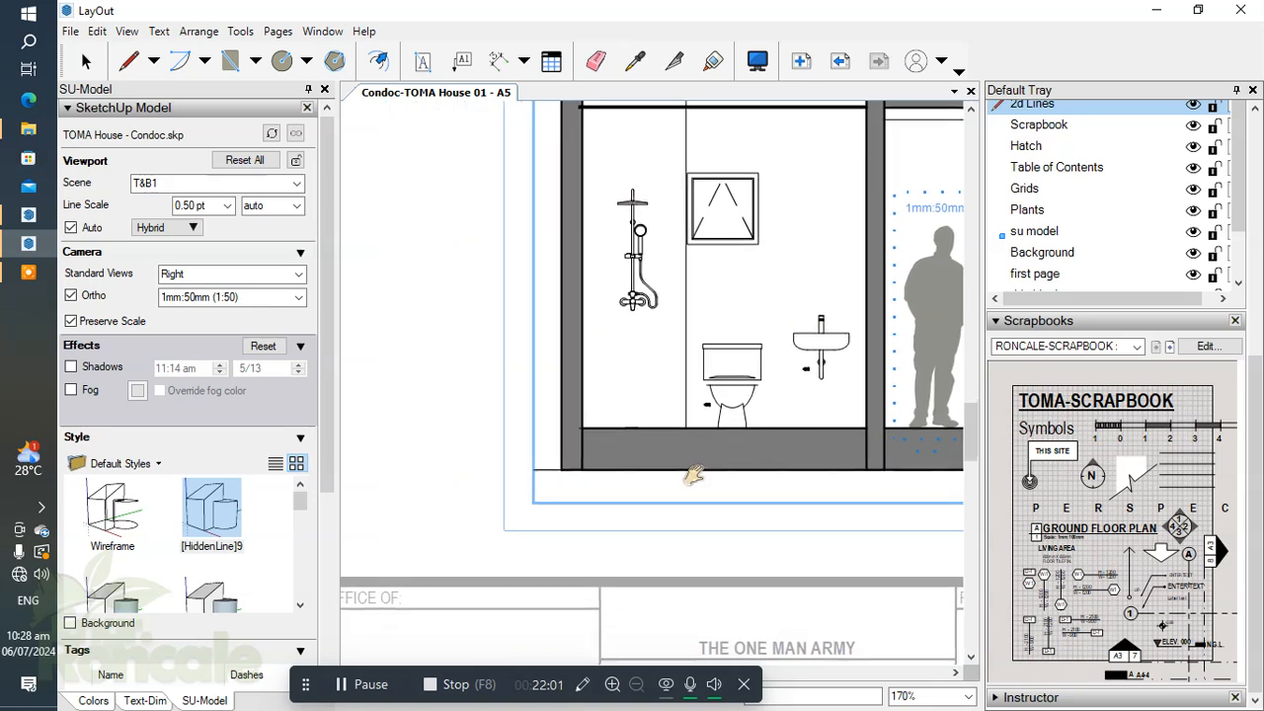
scroll(681, 474, down, 6)
scroll(616, 481, up, 2)
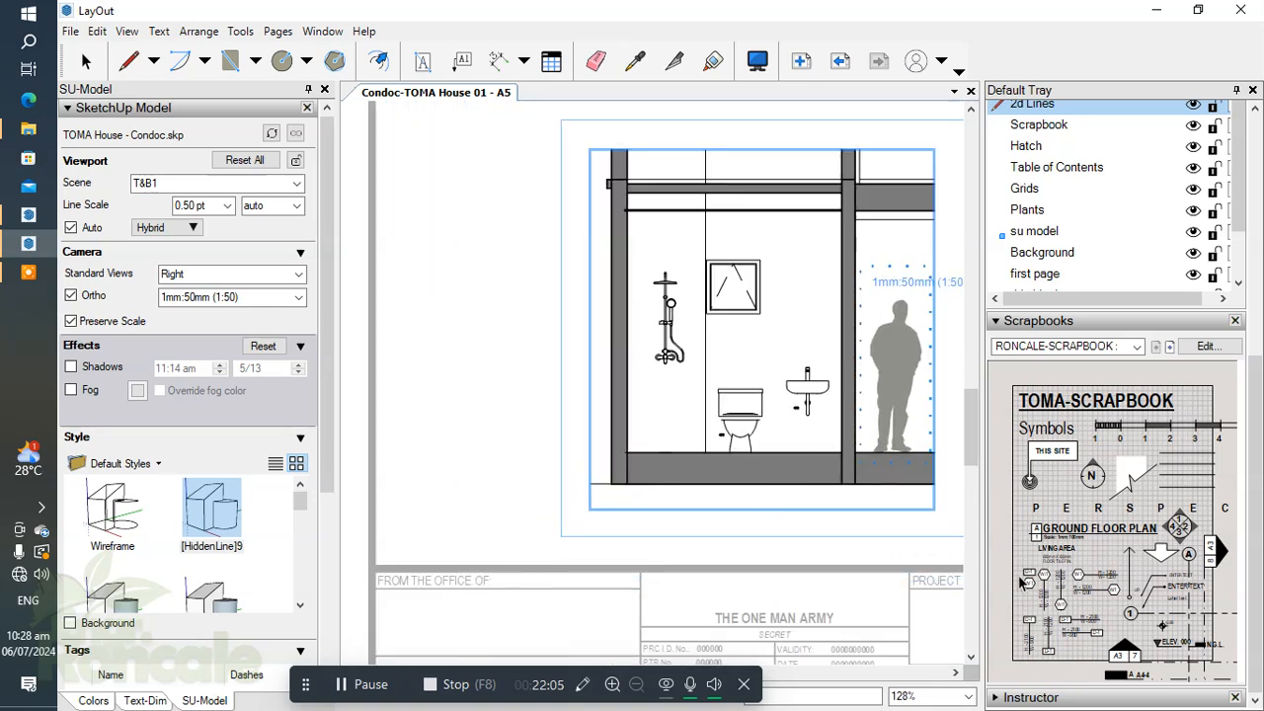
click(1163, 627)
scroll(807, 452, up, 5)
middle_drag(780, 450, 745, 516)
scroll(616, 470, down, 4)
middle_drag(517, 487, 632, 463)
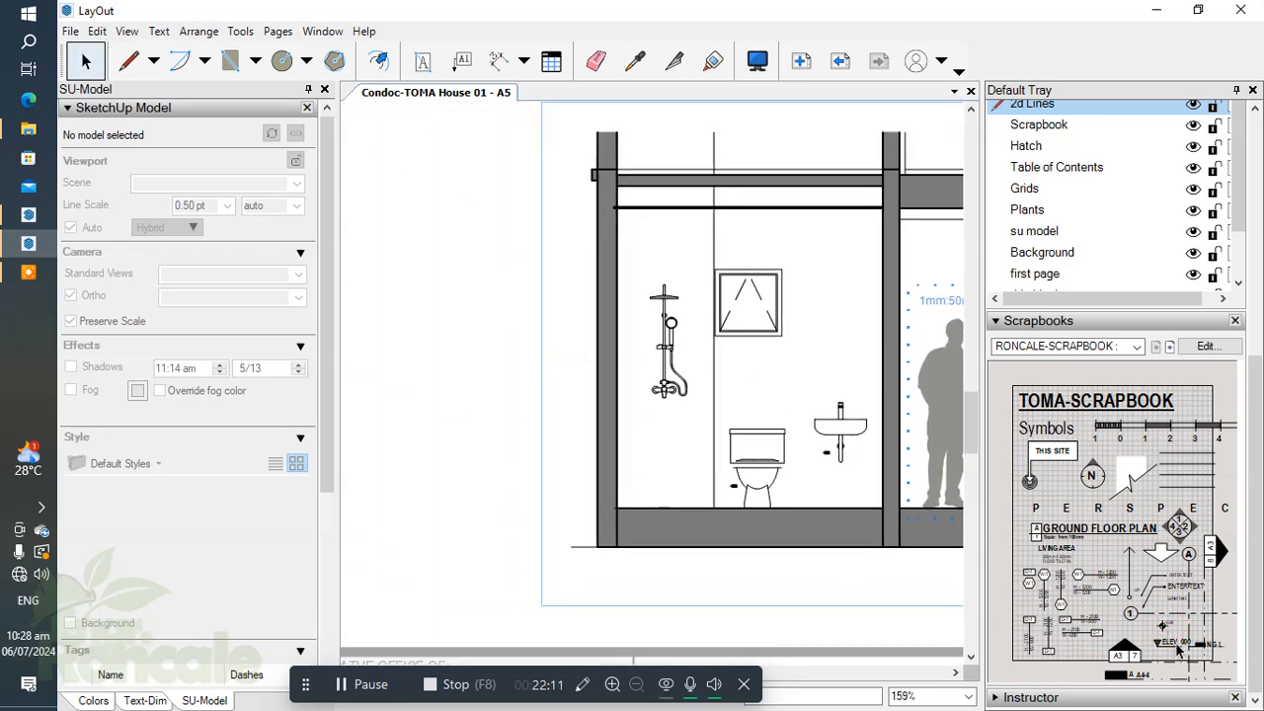
scroll(493, 499, down, 2)
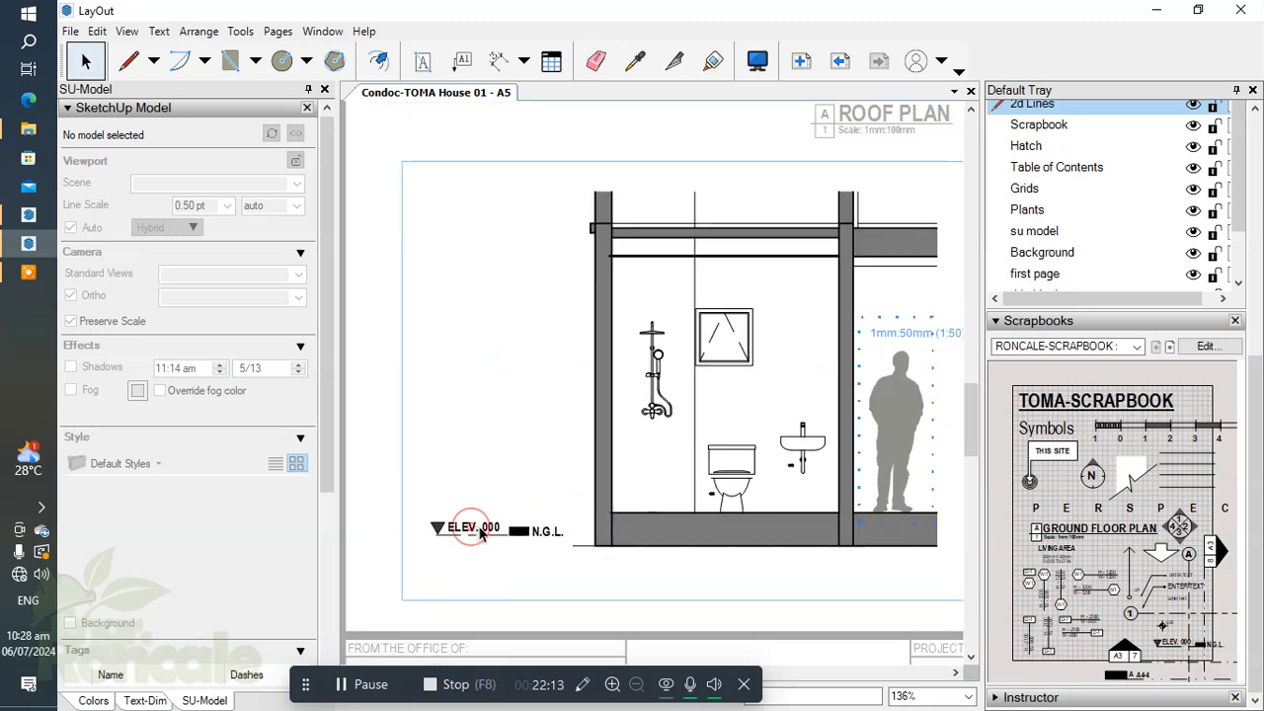
click(481, 533)
Open the level marker group and move its N.G.L. tag to the far side of the elevation, past the human silhouette
scroll(484, 528, up, 3)
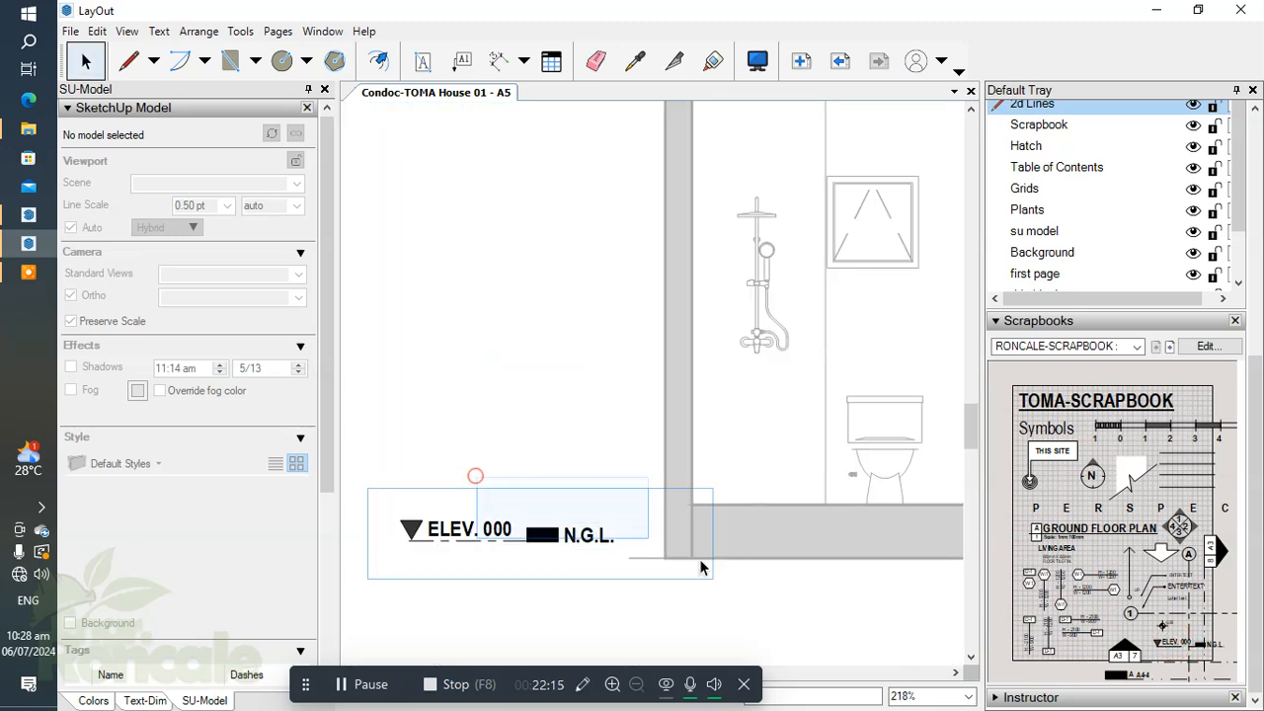
scroll(583, 523, down, 2)
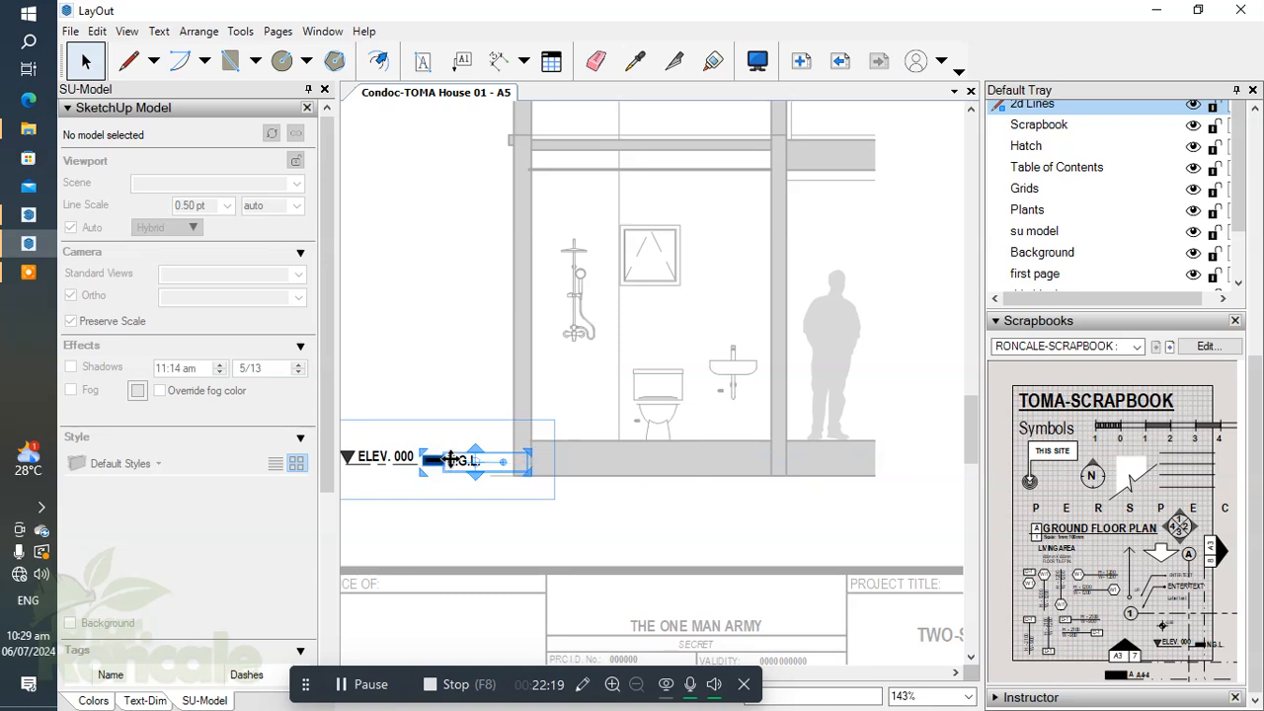
drag(923, 461, 921, 462)
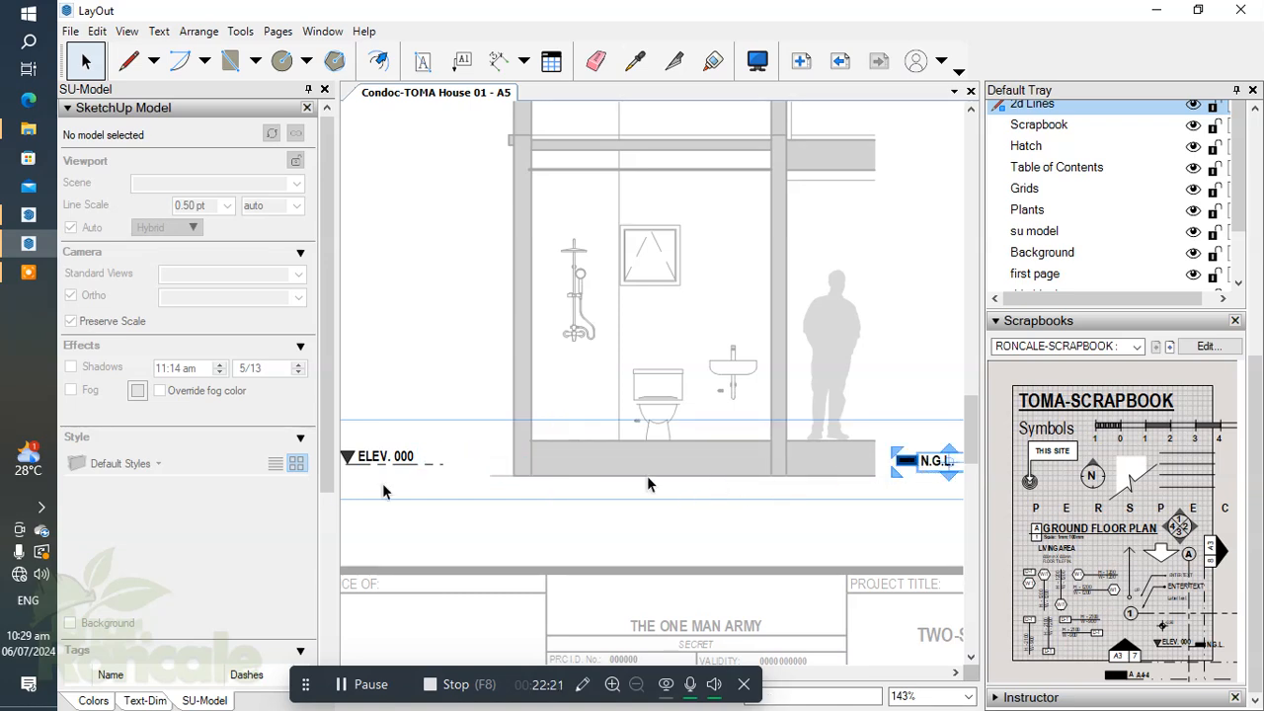
Stretch the marker's dashed level line across the elevation until it reaches the N.G.L. tag
click(432, 464)
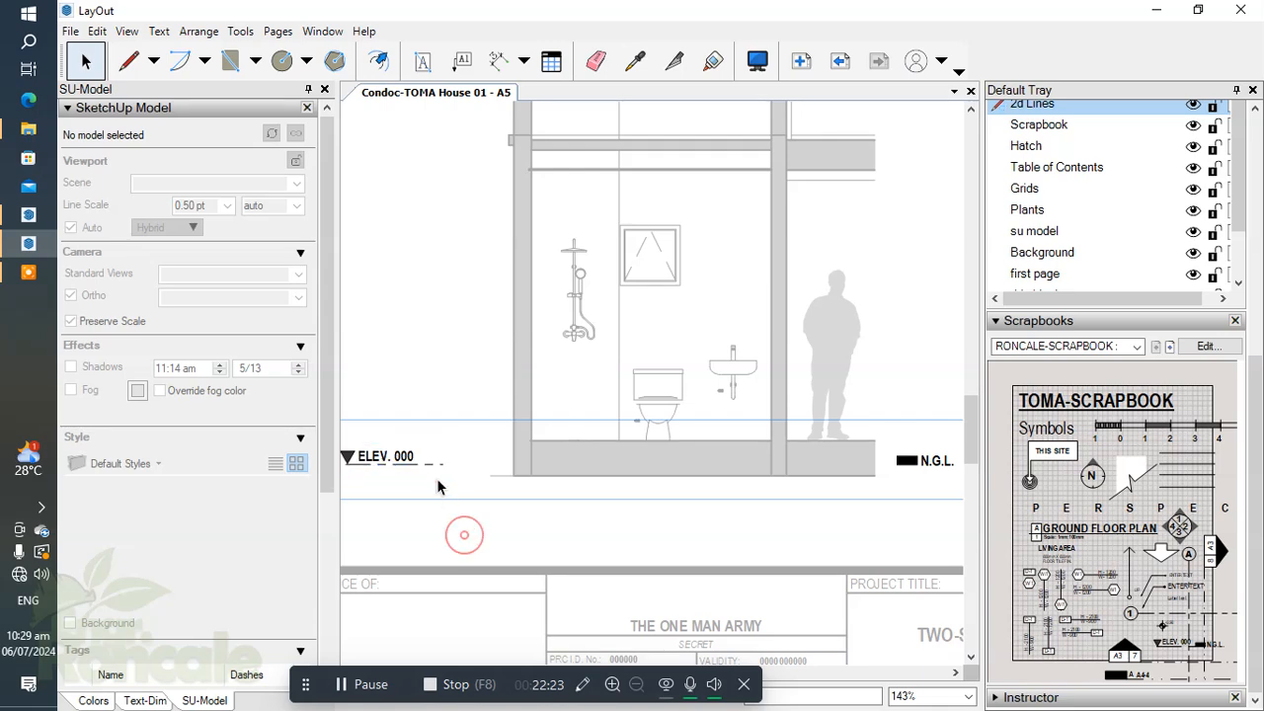
double_click(434, 467)
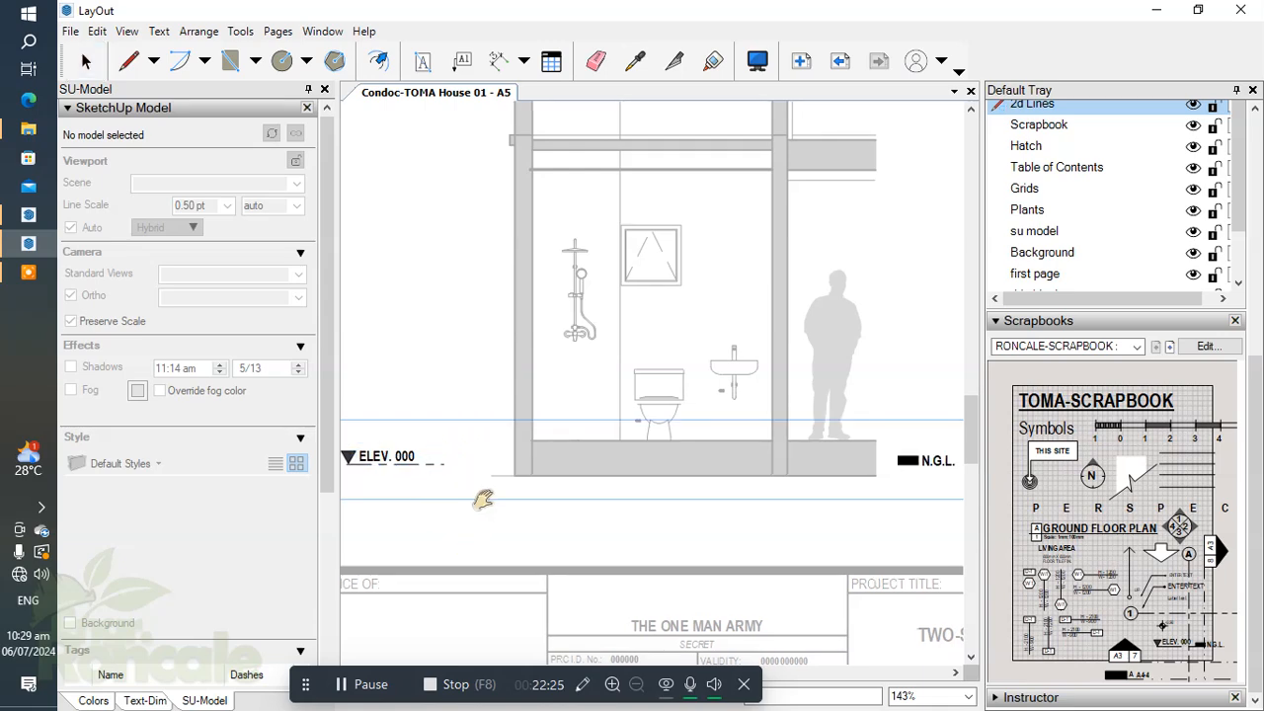
scroll(443, 497, up, 4)
drag(558, 456, 904, 458)
middle_drag(900, 464, 352, 482)
scroll(351, 483, down, 3)
scroll(352, 483, up, 1)
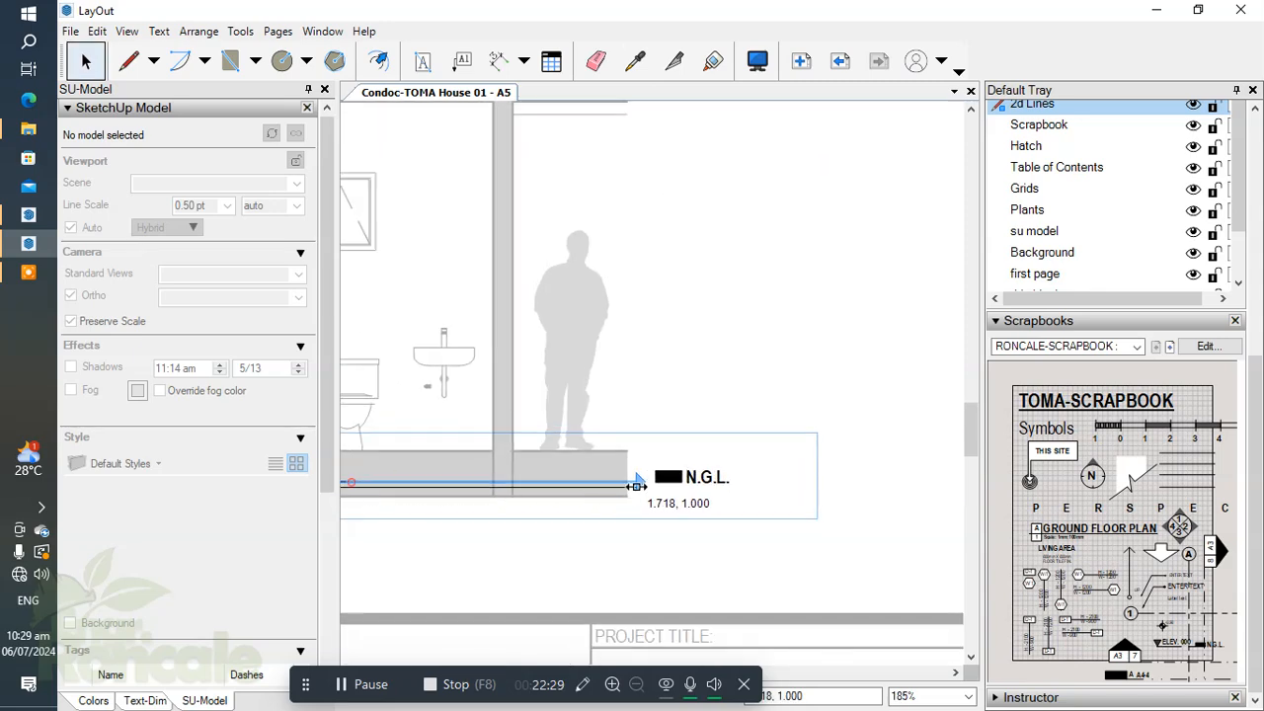
scroll(656, 483, down, 3)
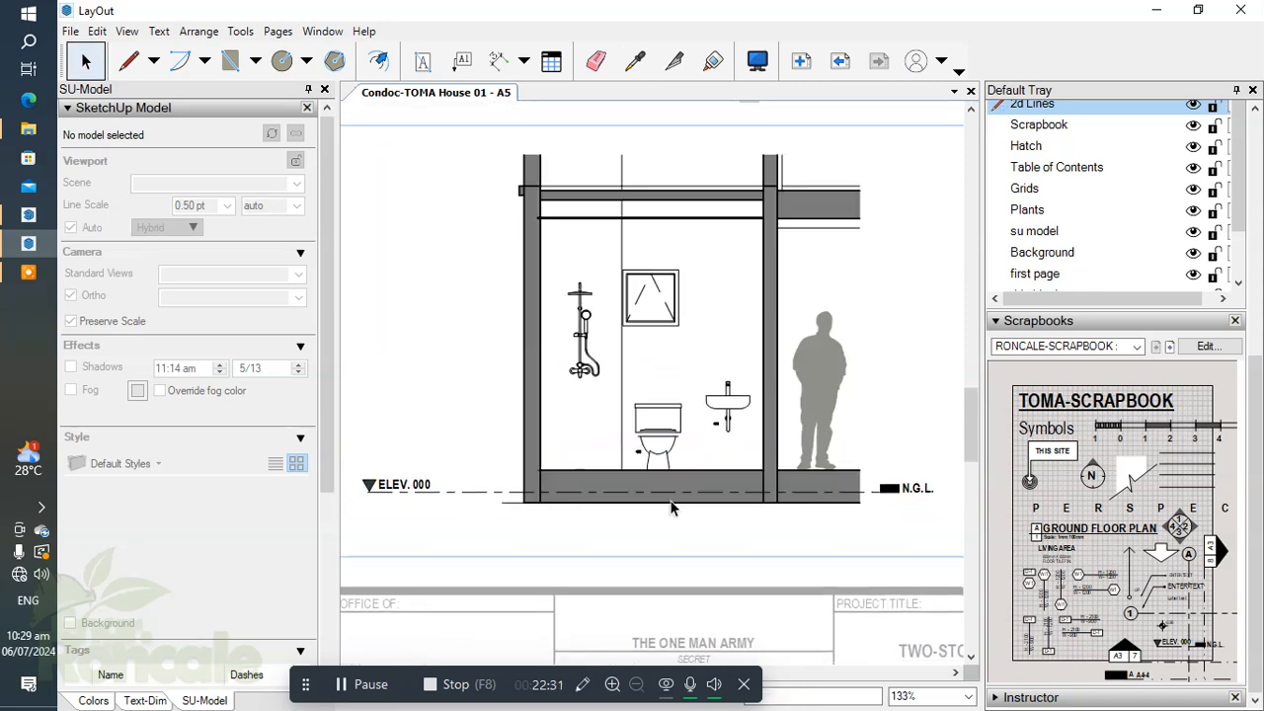
Move the whole level marker down so its dashed line aligns with the underside of the T&B1 floor slab
click(677, 487)
click(670, 494)
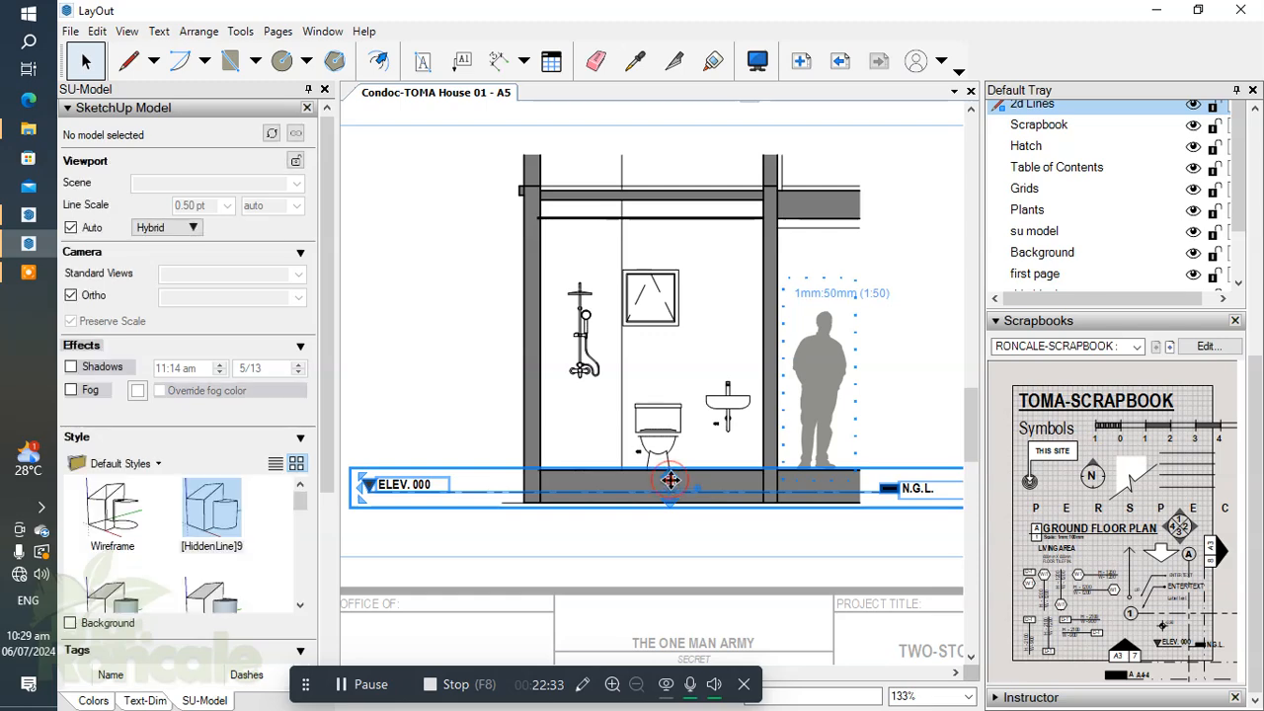
click(439, 485)
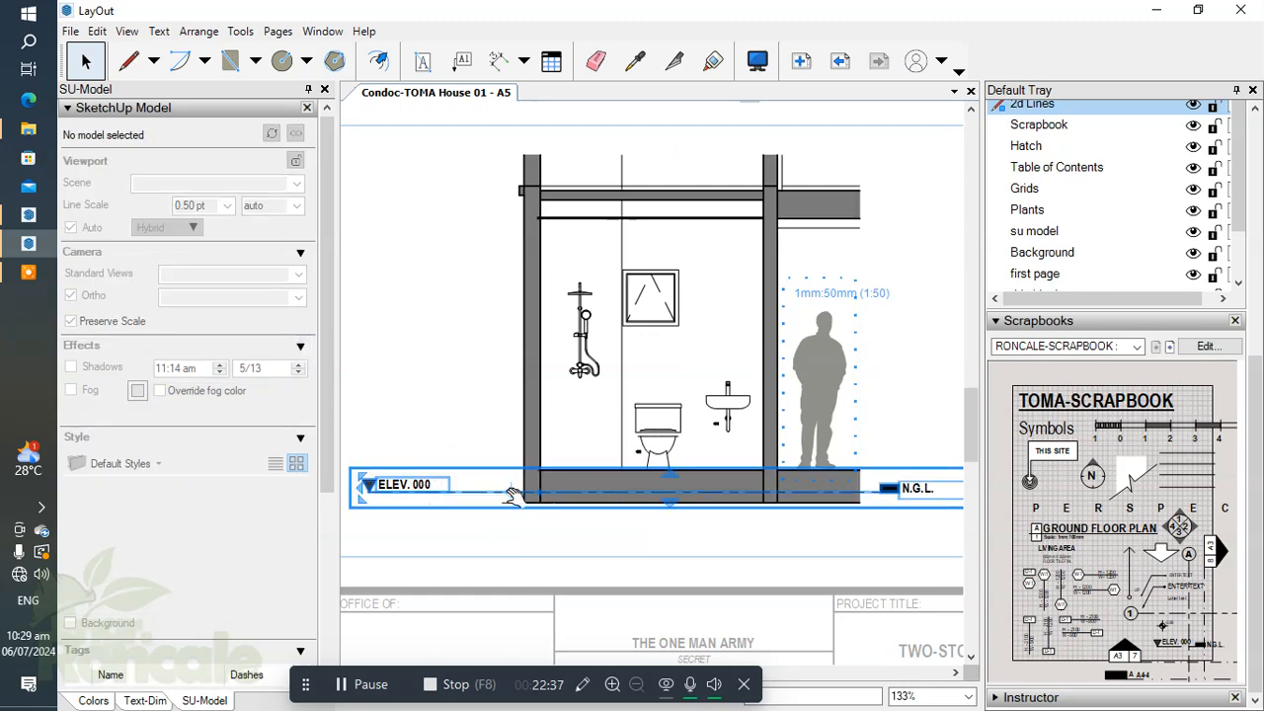
scroll(509, 494, up, 3)
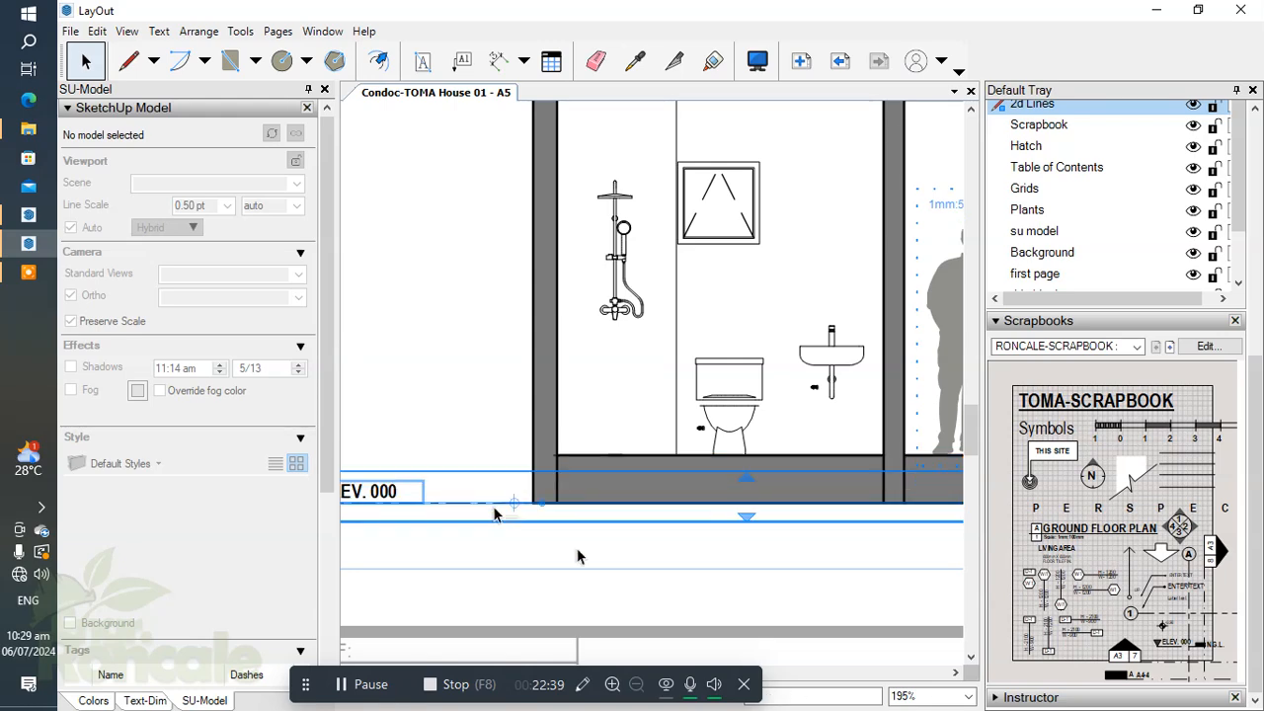
scroll(483, 505, down, 5)
scroll(461, 509, up, 2)
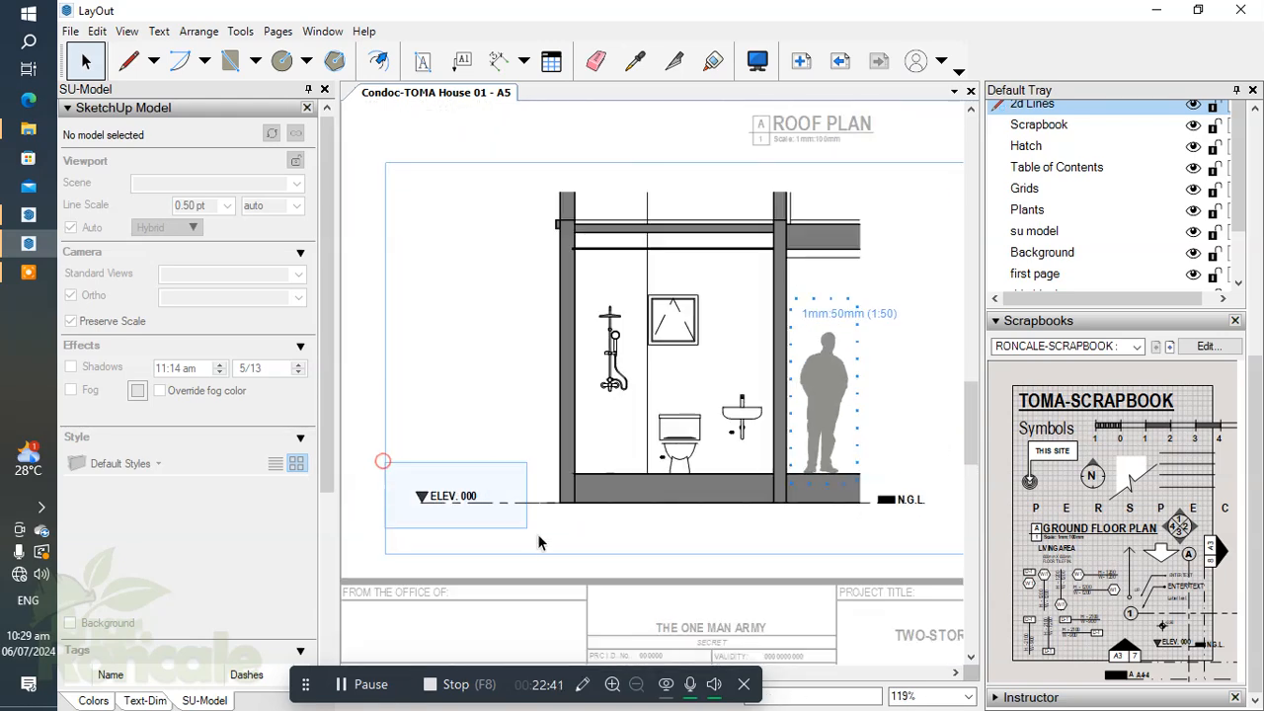
Nudge the level marker horizontally so the ELEV. 000 tag sits closer to the shower-side wall
click(472, 494)
key(shift+Right)
key(shift+Right)
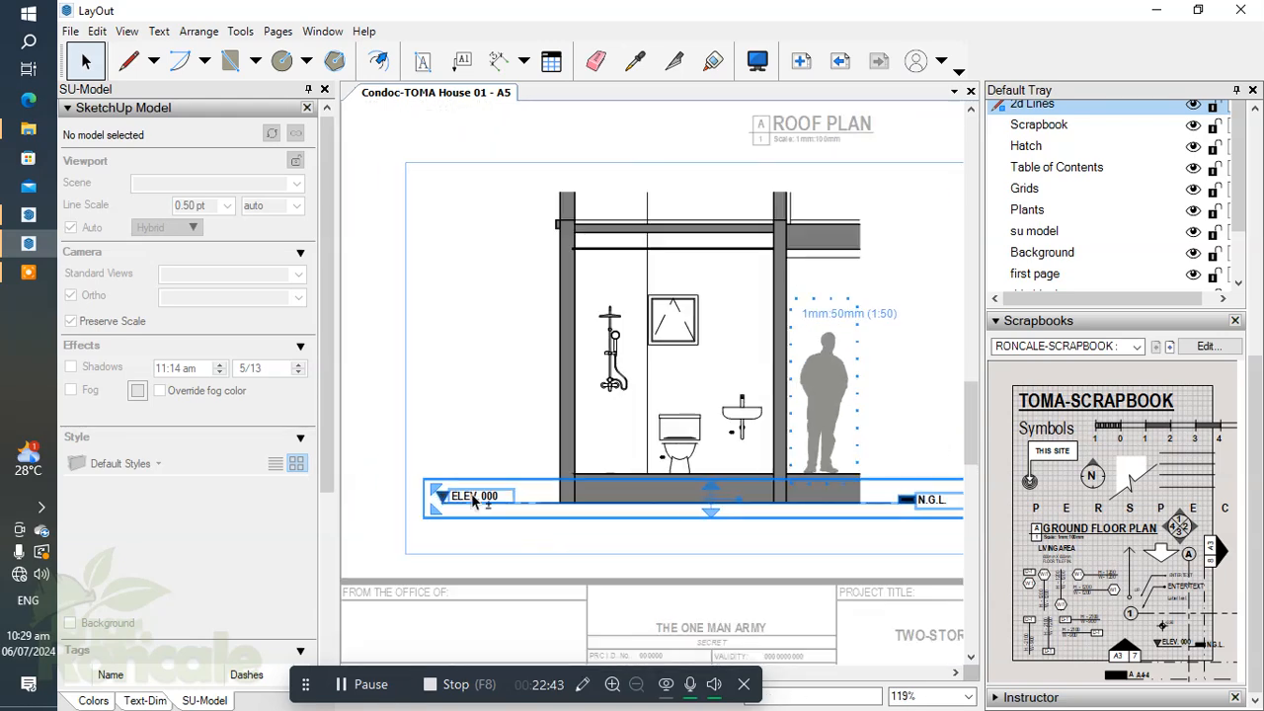
key(shift+Right)
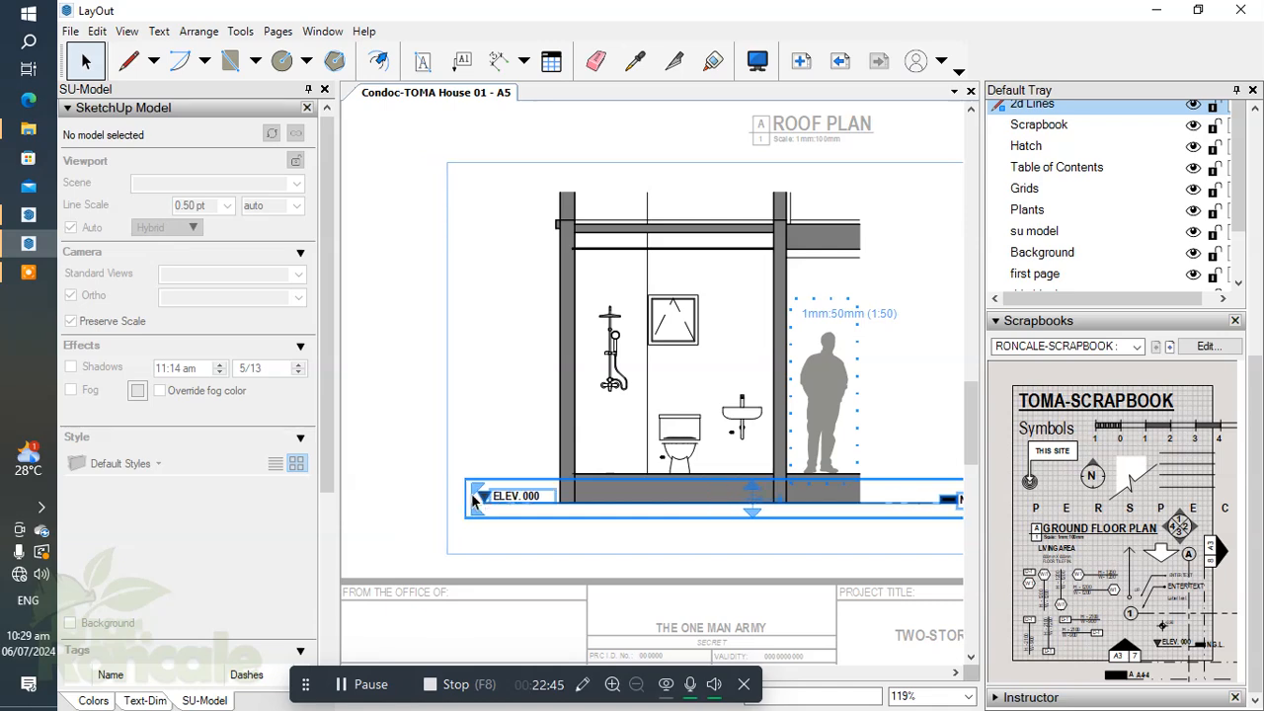
Open the level marker group and nudge the N.G.L. tag closer to the slab end beneath the human silhouette
scroll(631, 507, up, 3)
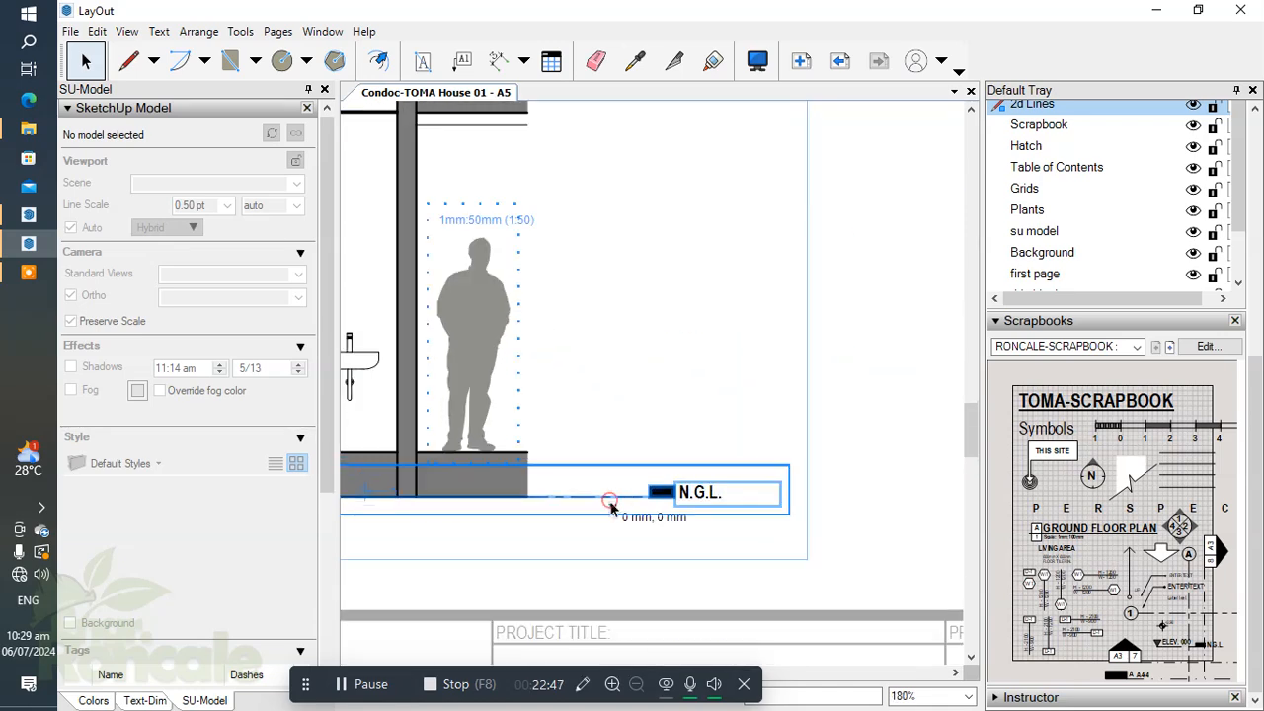
double_click(607, 452)
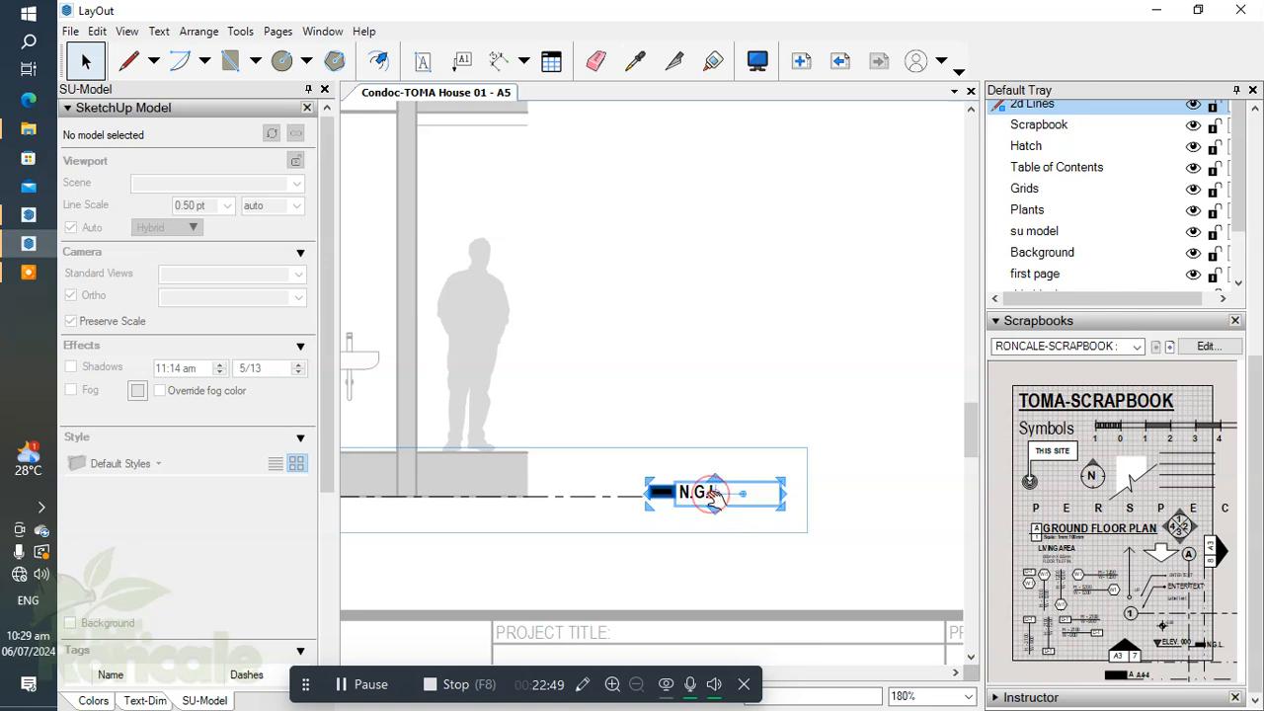
key(shift+Left)
key(shift+Left)
key(shift+Left)
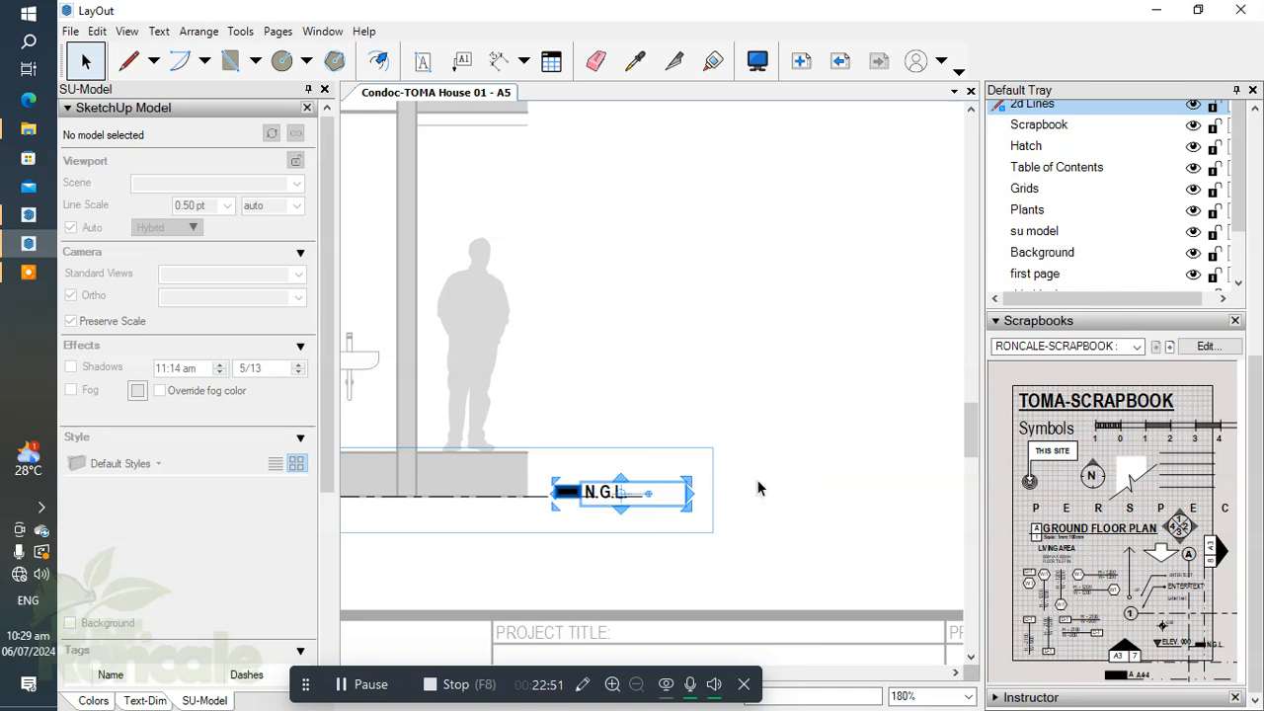
Shorten the dashed level line to end at the N.G.L. tag's black block
scroll(619, 497, up, 4)
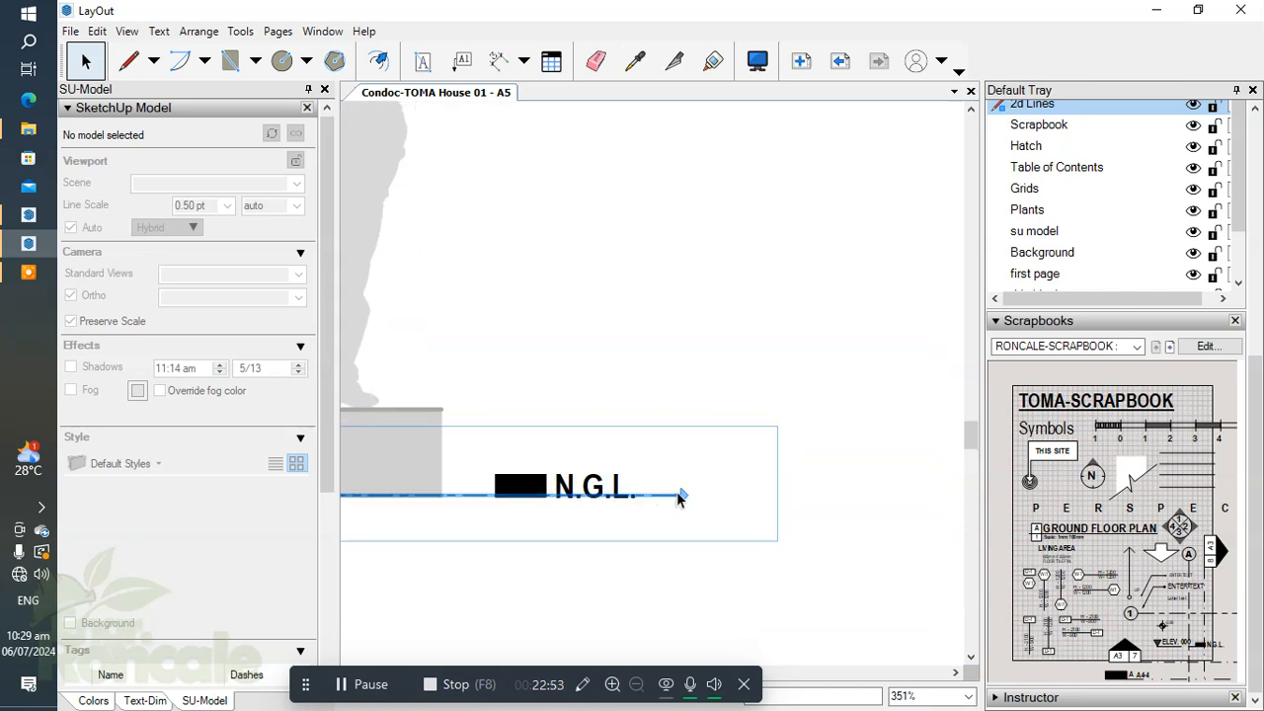
drag(683, 491, 520, 496)
scroll(498, 496, down, 8)
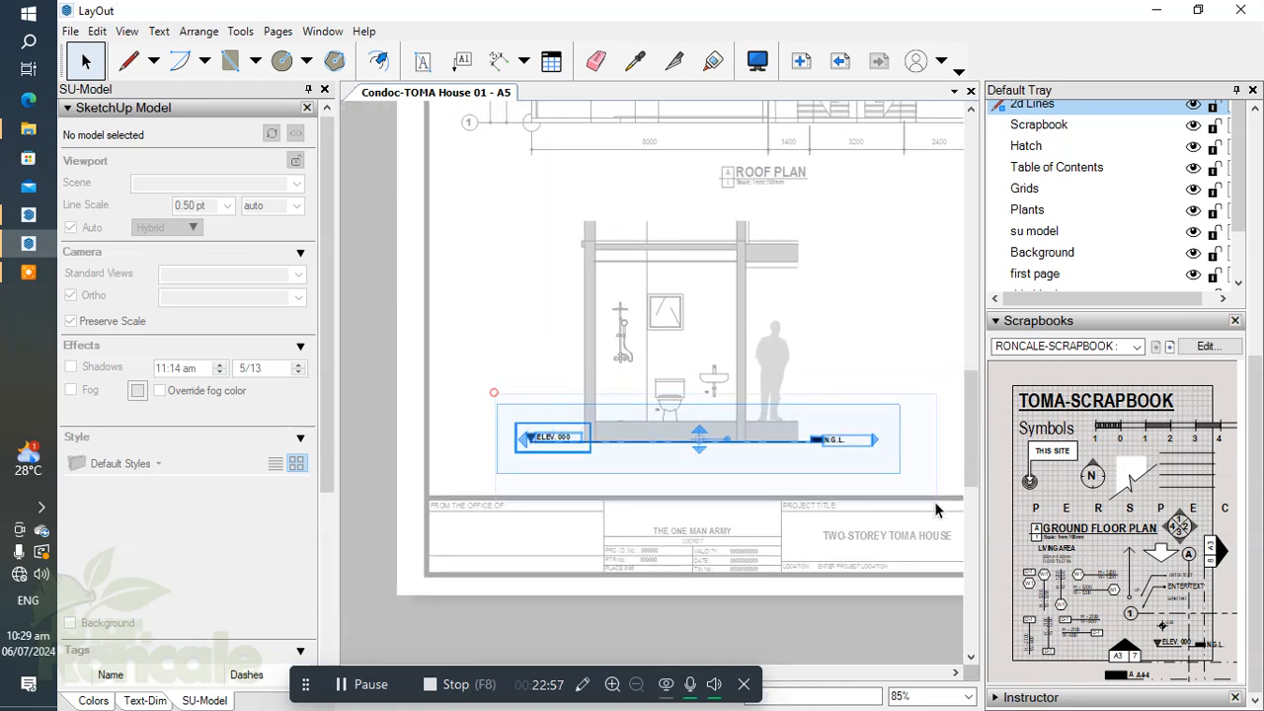
scroll(806, 438, up, 2)
drag(807, 446, 829, 388)
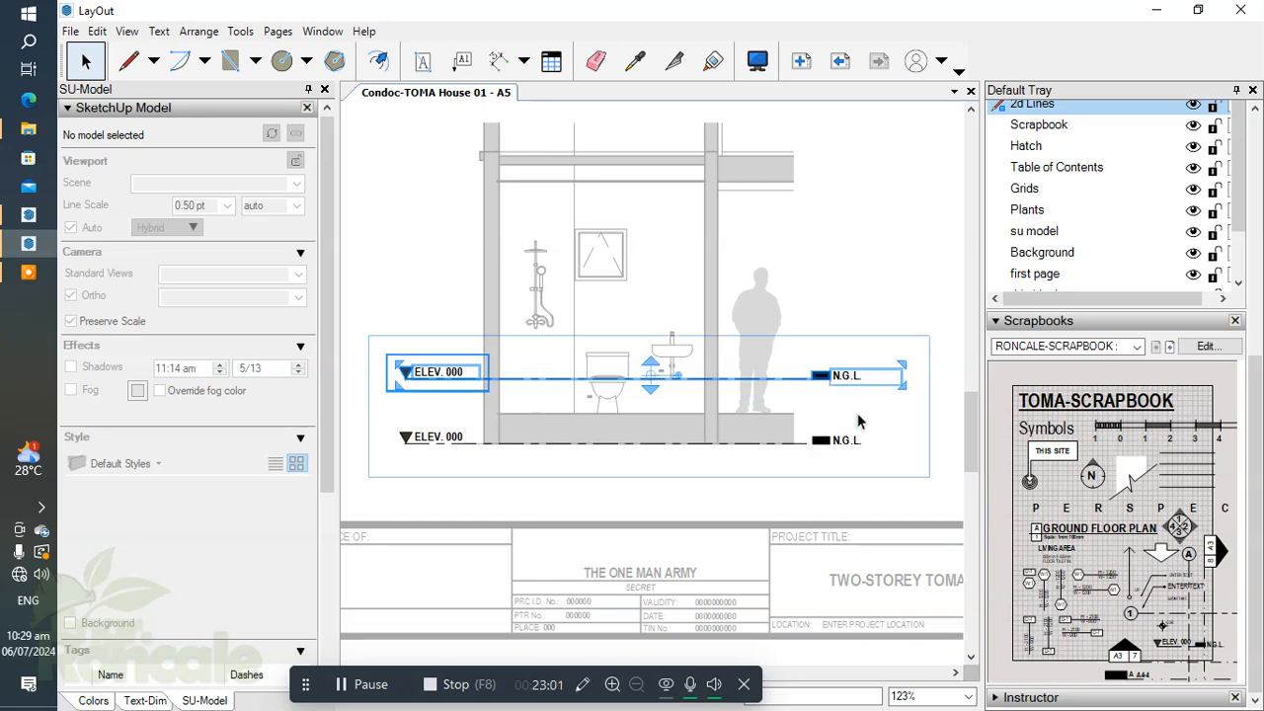
key(Delete)
scroll(616, 440, up, 1)
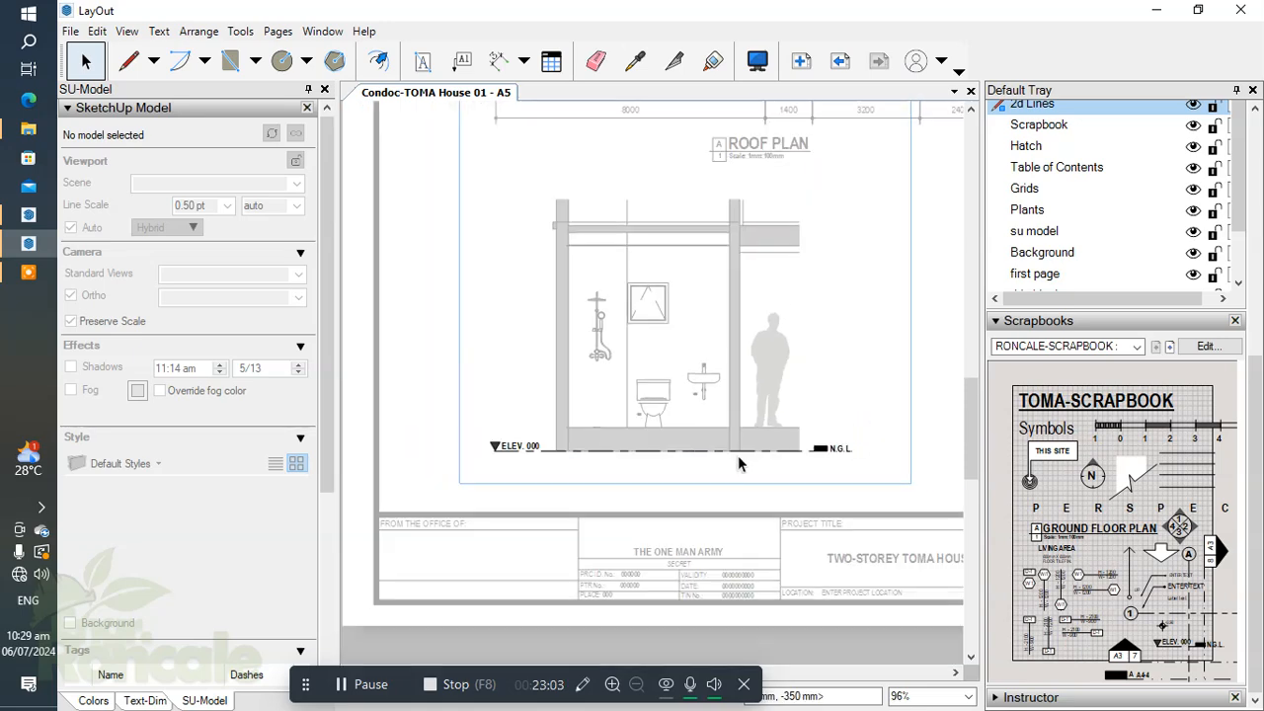
Set the level marker group's scale to 1mm:50mm (1:50)
scroll(532, 467, up, 1)
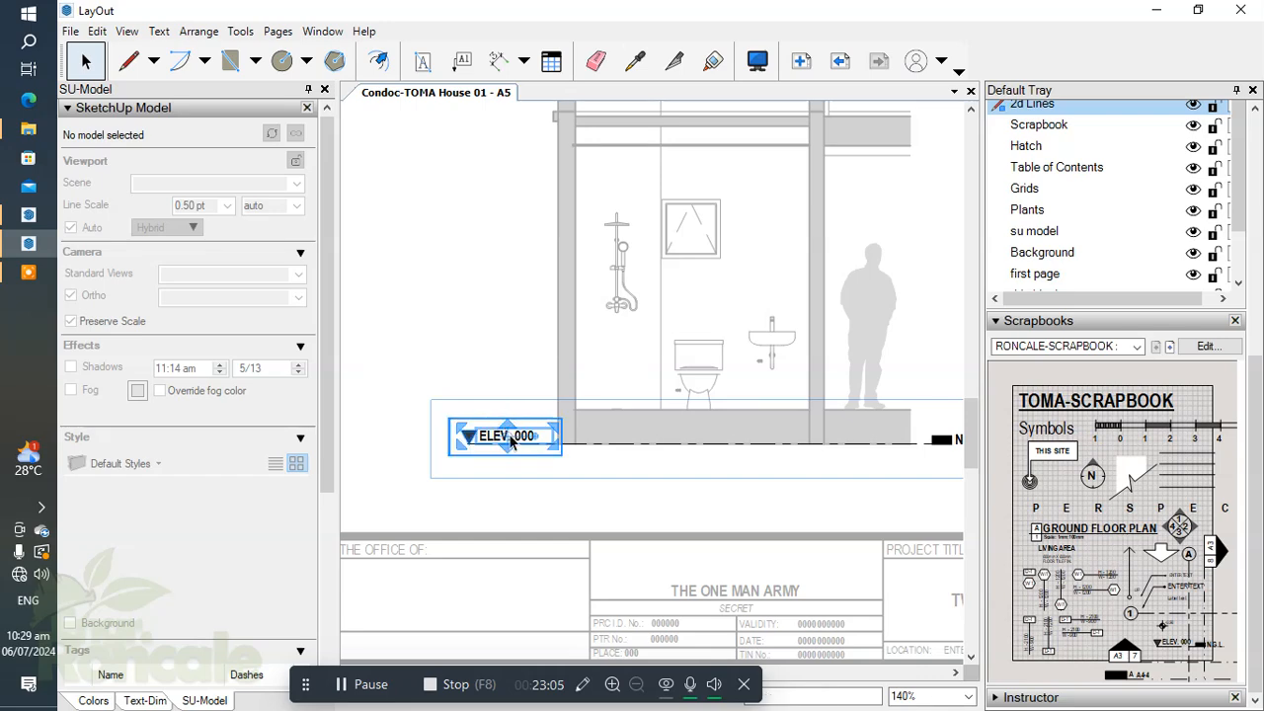
click(510, 437)
right_click(510, 438)
mouse_move(574, 424)
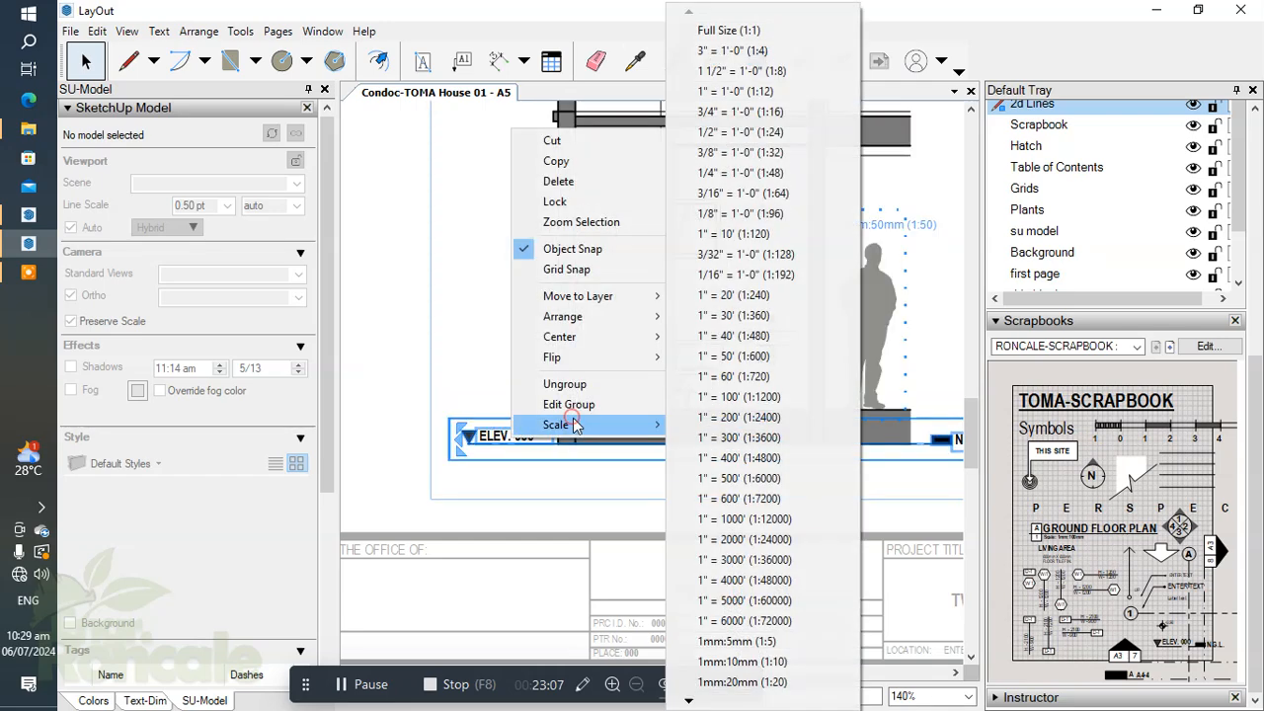
click(691, 695)
click(691, 695)
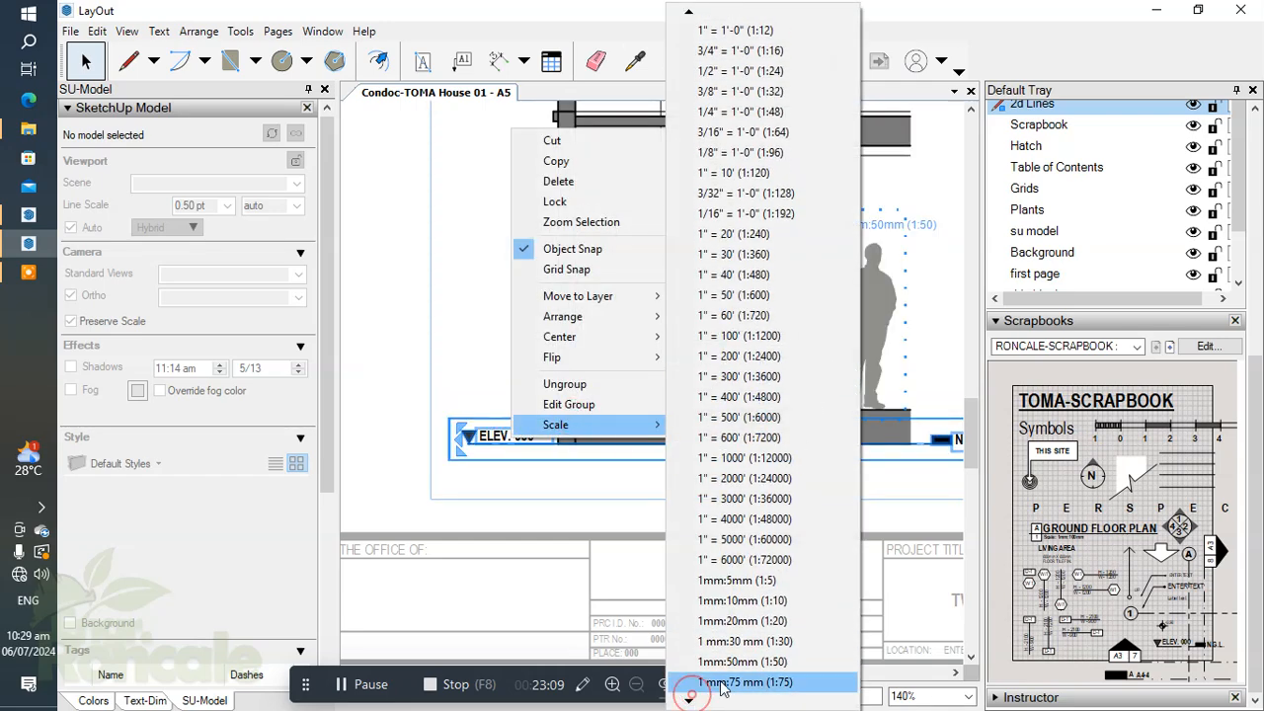
click(720, 682)
Copy the N.G.L. level marker straight up to the bathroom's floor line
scroll(434, 415, down, 3)
drag(409, 371, 805, 485)
ctrl+drag(723, 434, 753, 424)
click(803, 348)
scroll(525, 494, up, 4)
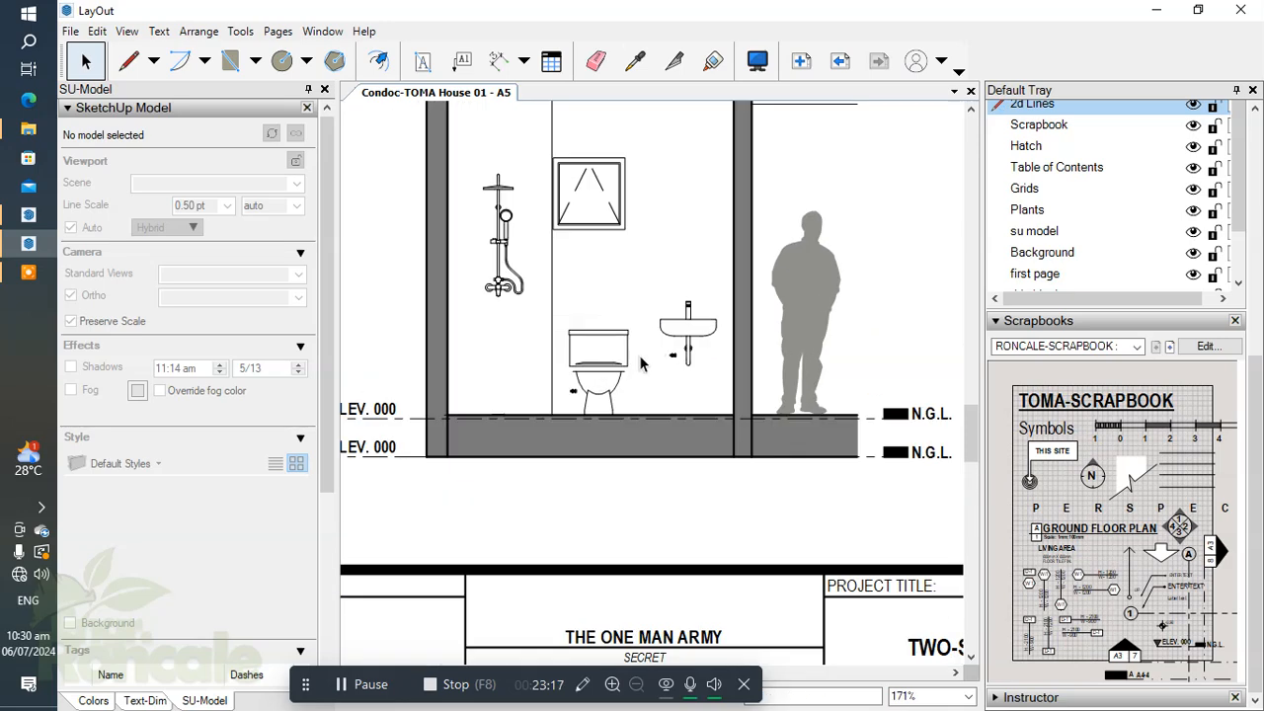
scroll(469, 550, down, 4)
scroll(468, 550, up, 1)
click(372, 683)
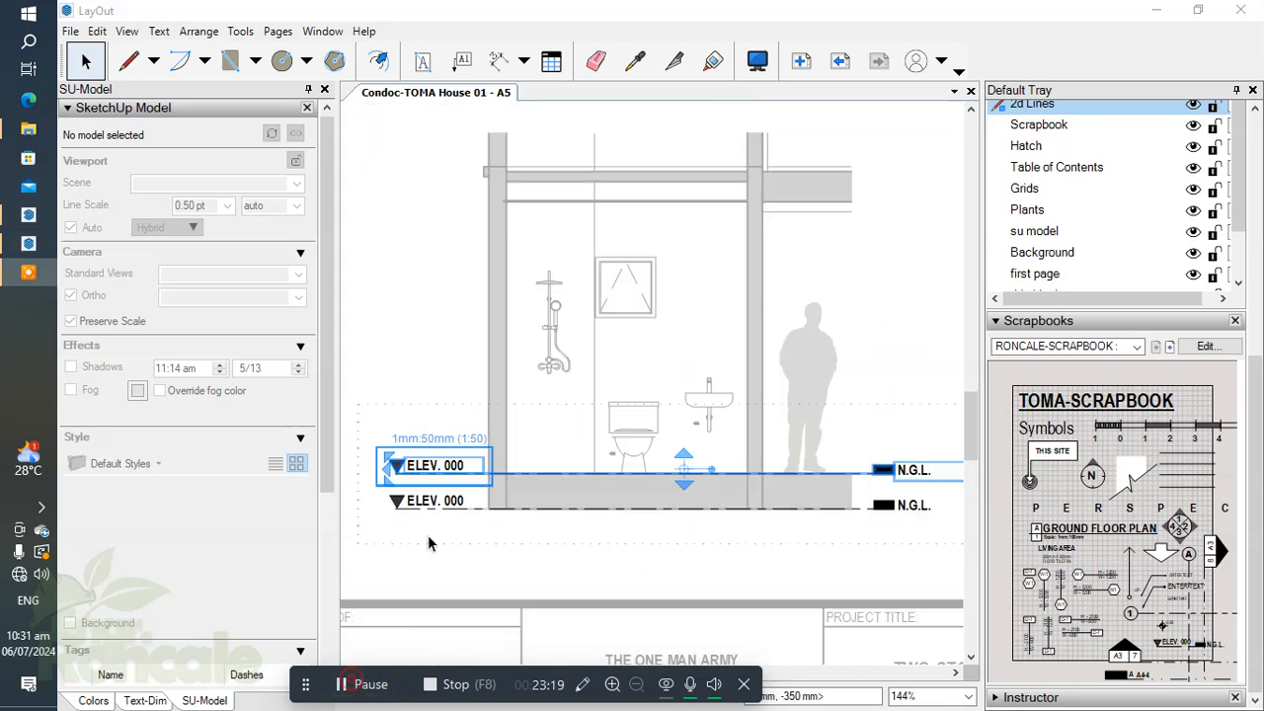
Measure the vertical drop from the upper slab line to the ceiling line beside the column nearest the human figure
click(435, 303)
scroll(744, 361, down, 1)
middle_drag(741, 366, 806, 434)
scroll(838, 302, up, 5)
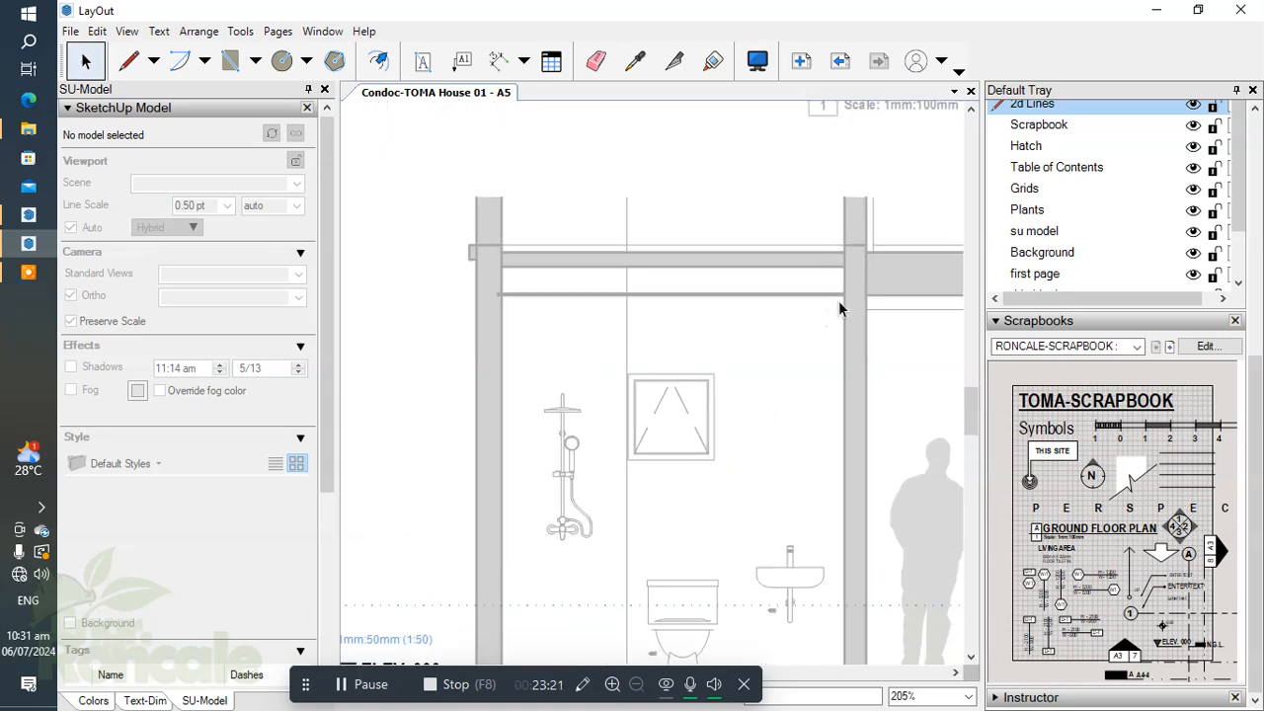
scroll(707, 266, down, 2)
scroll(711, 266, down, 2)
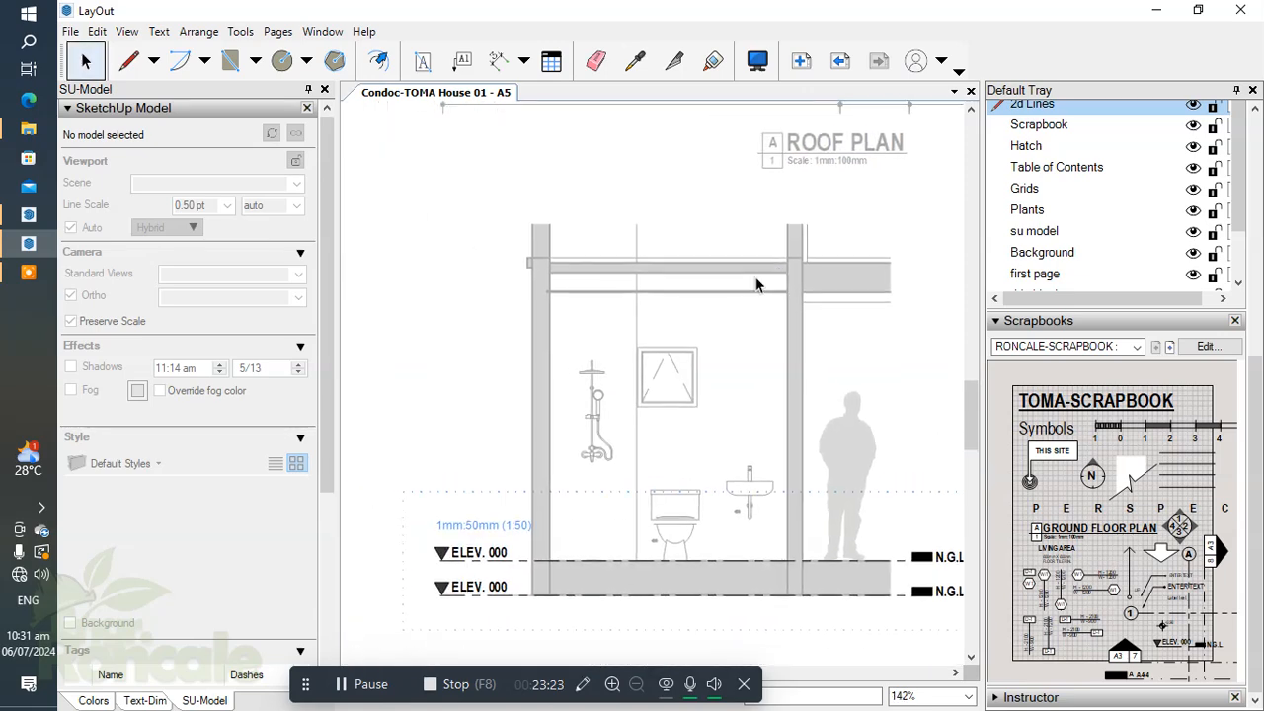
scroll(733, 285, up, 1)
scroll(515, 528, down, 2)
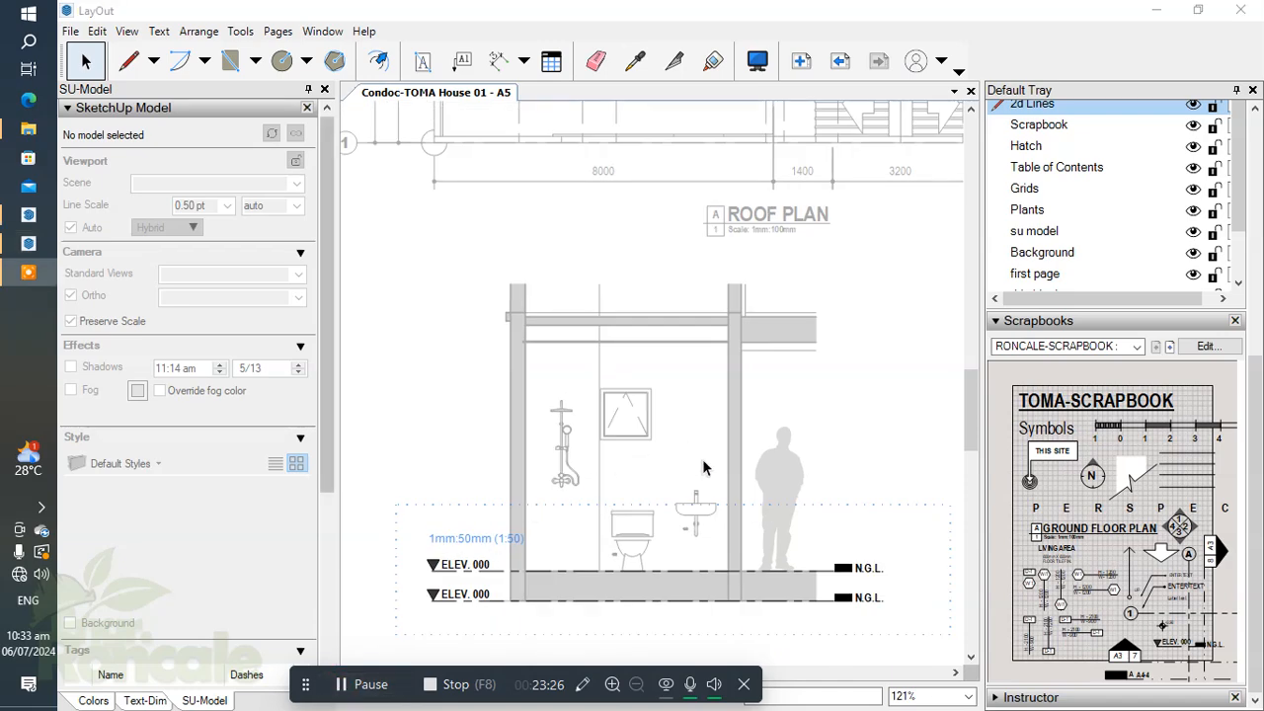
scroll(698, 459, up, 3)
scroll(733, 386, down, 2)
scroll(683, 284, up, 2)
scroll(711, 252, up, 5)
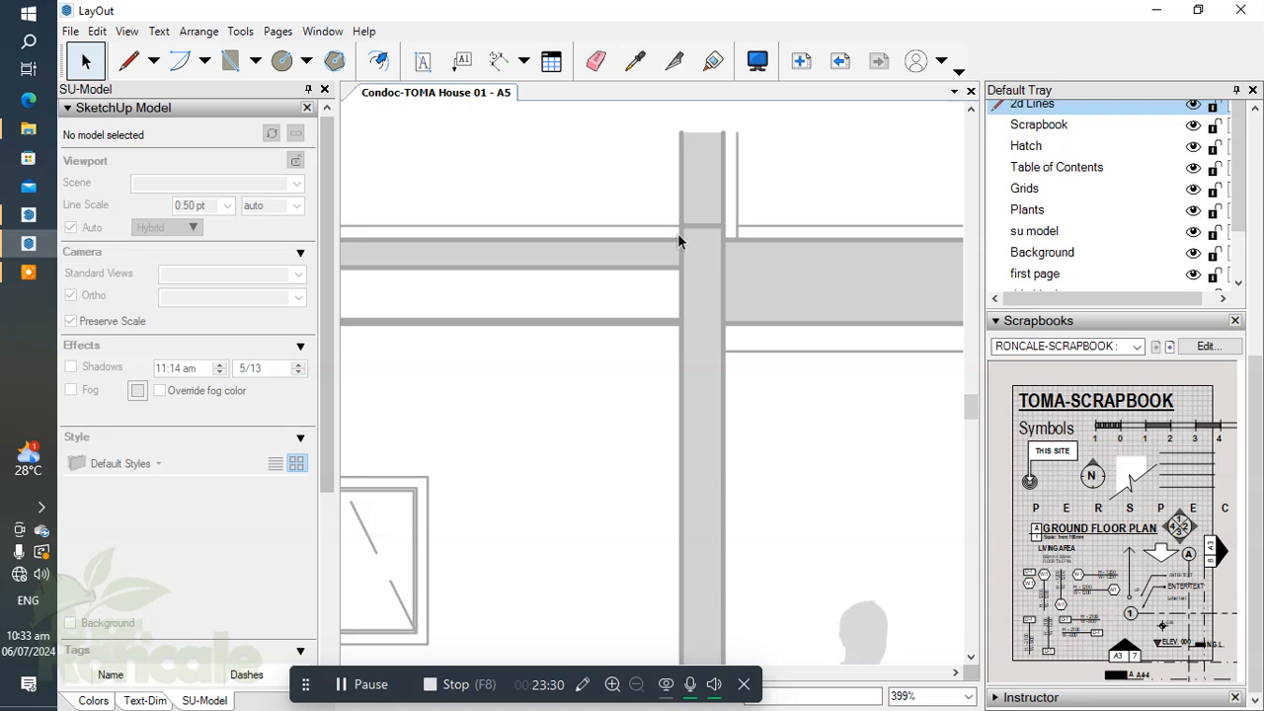
key(l)
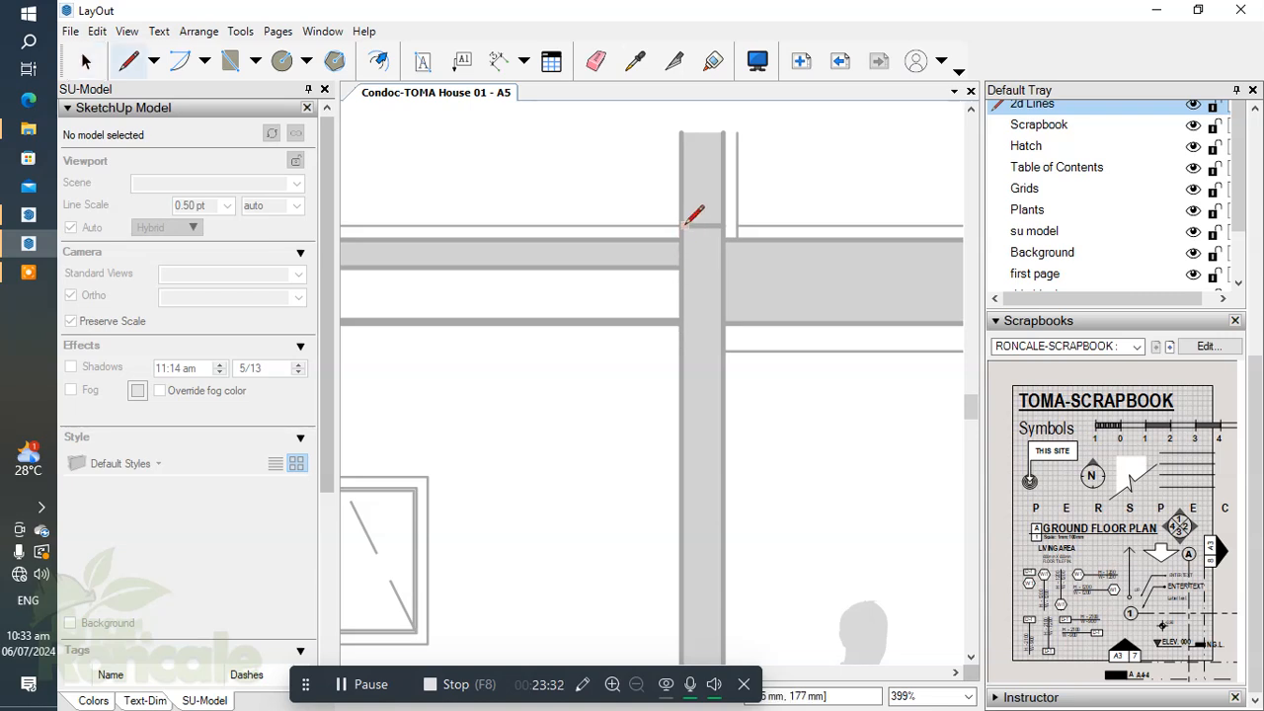
click(681, 225)
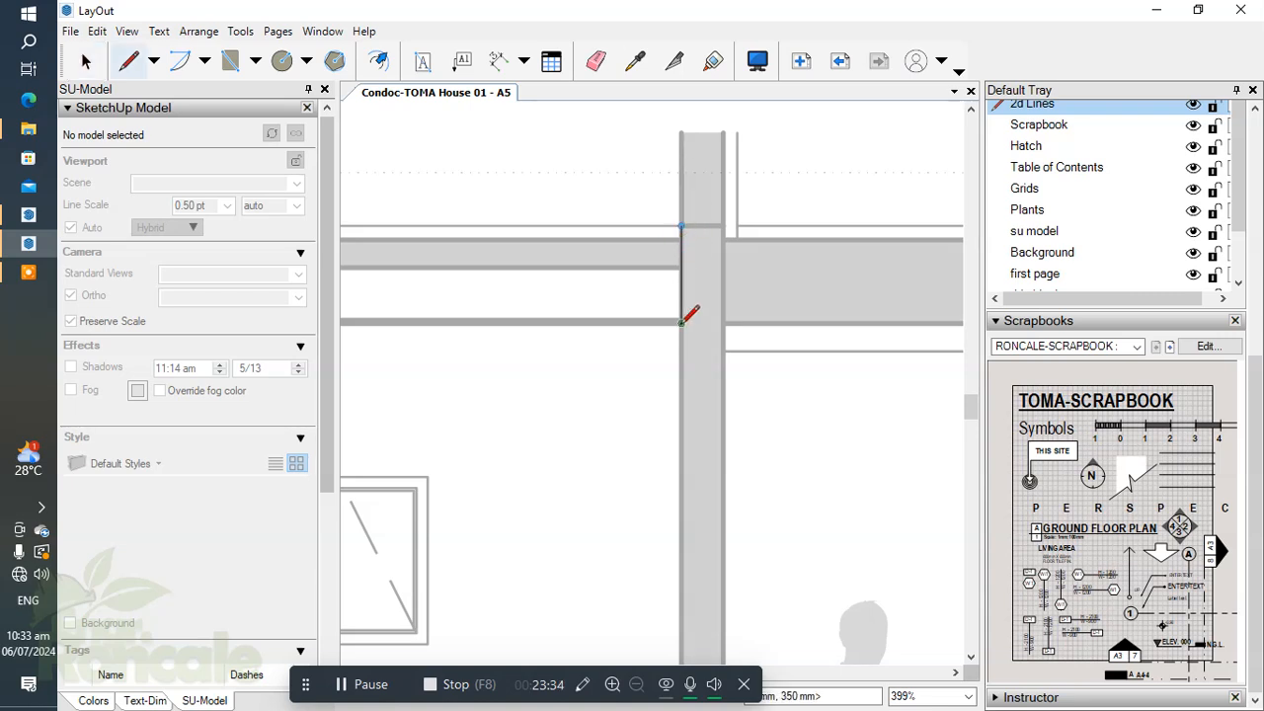
scroll(688, 316, down, 4)
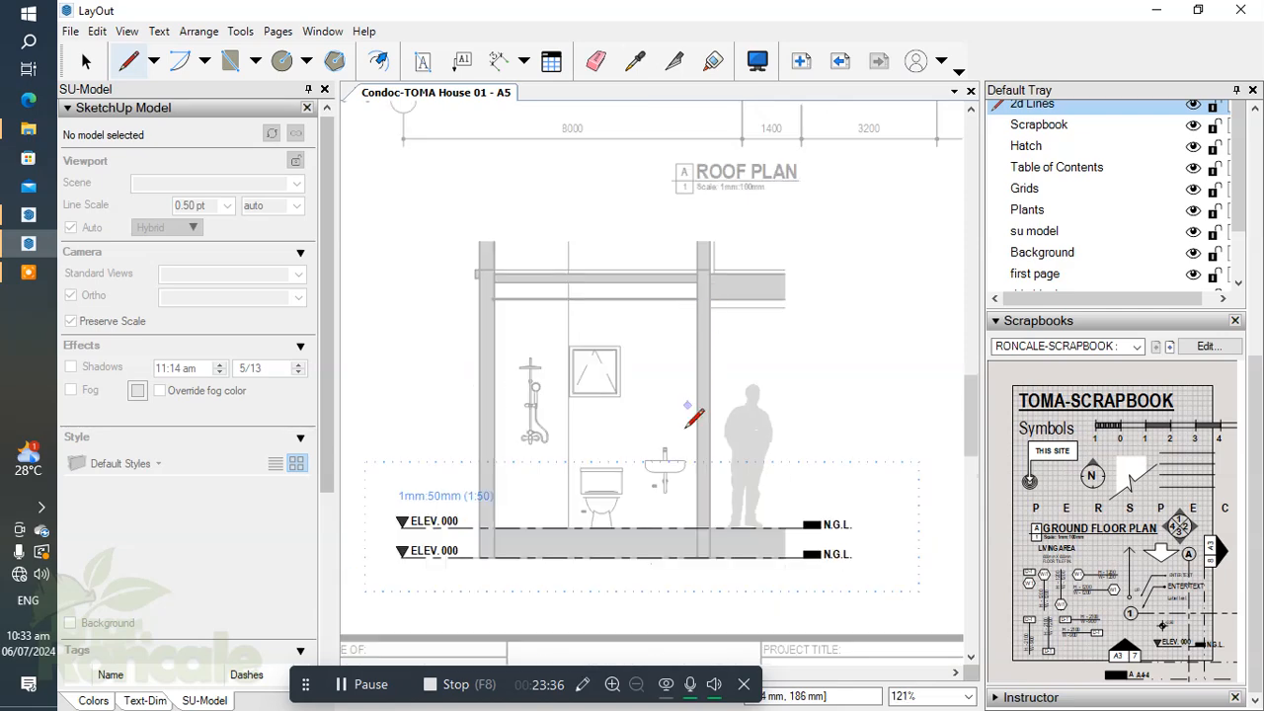
Copy the bathroom floor line's level marker straight up to a level just above the window
key(space)
scroll(461, 528, up, 1)
click(474, 526)
drag(513, 533, 920, 524)
shift+click(882, 526)
scroll(861, 516, down, 1)
ctrl+drag(862, 516, 883, 393)
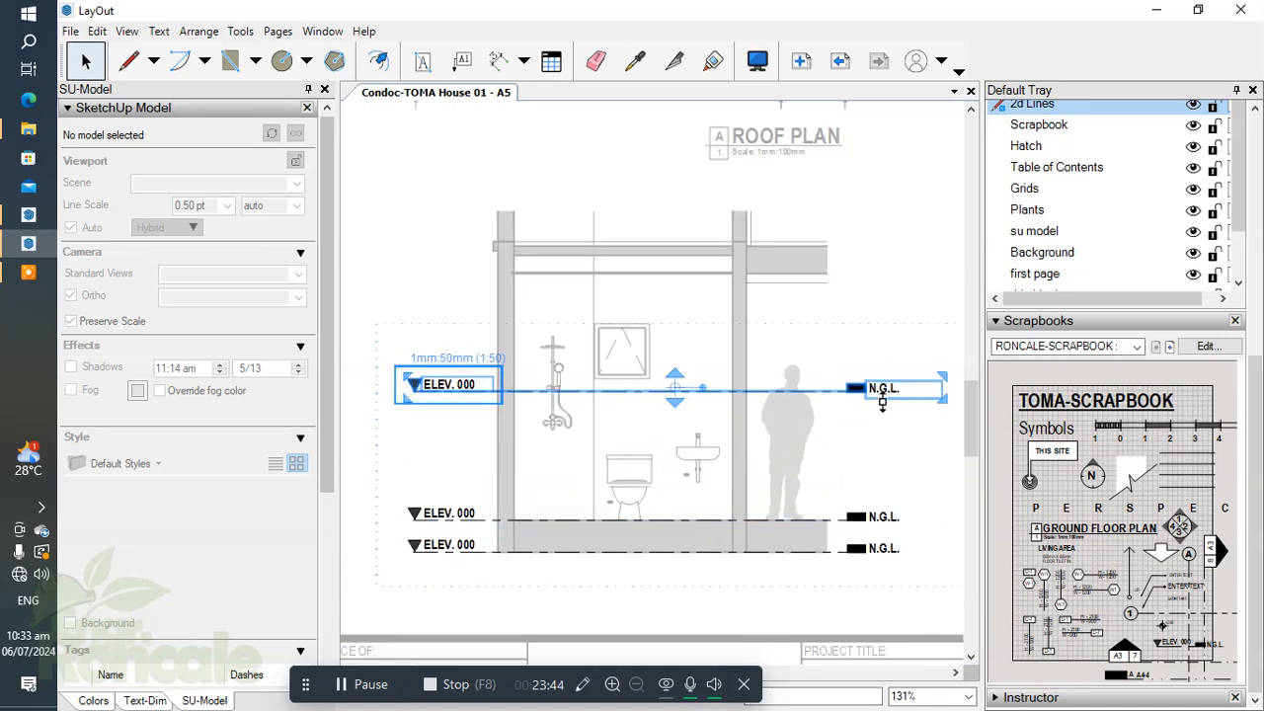
Measure the gap between the ceiling line and the copied dashed level line beside the column
click(803, 352)
scroll(751, 283, up, 5)
scroll(751, 283, down, 1)
key(l)
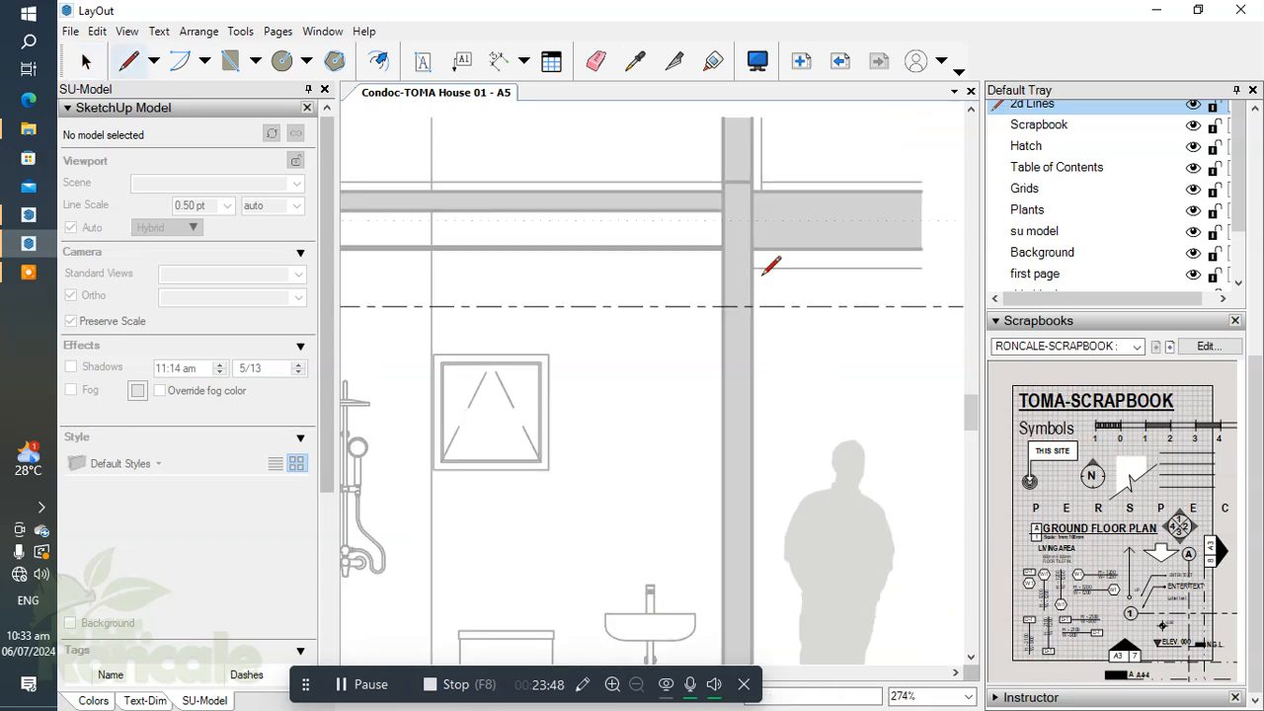
click(709, 245)
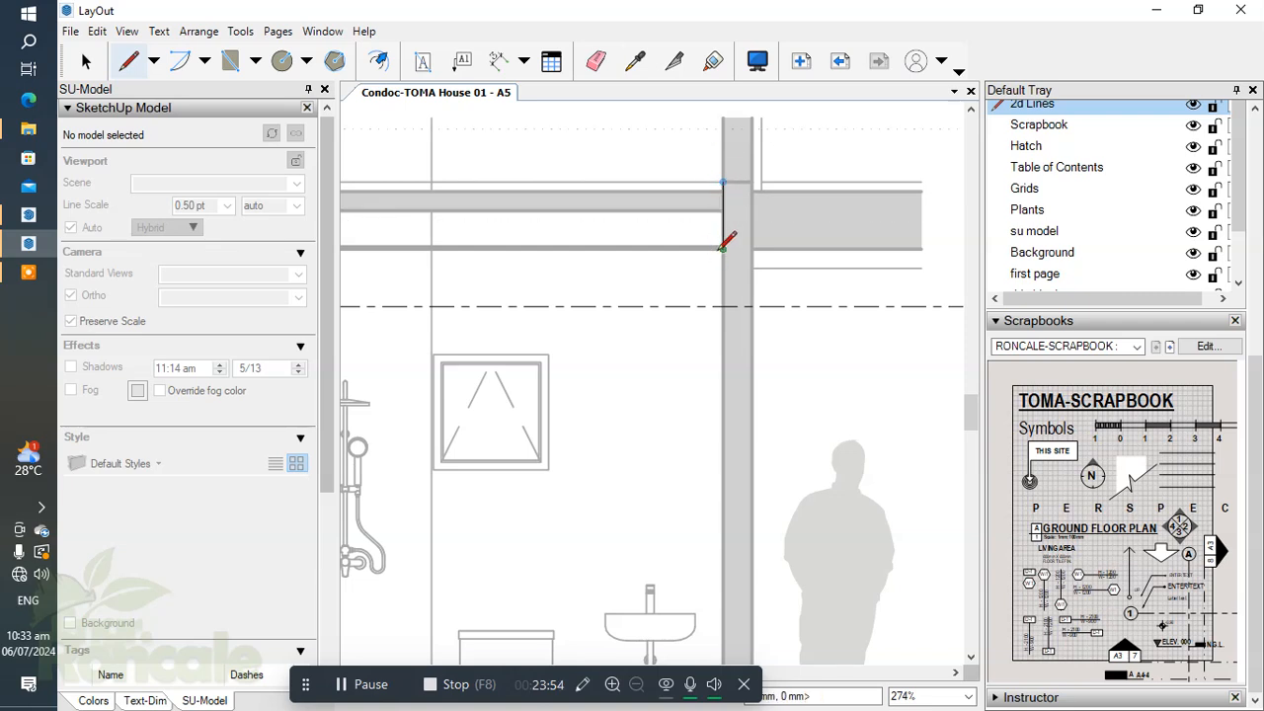
key(Escape)
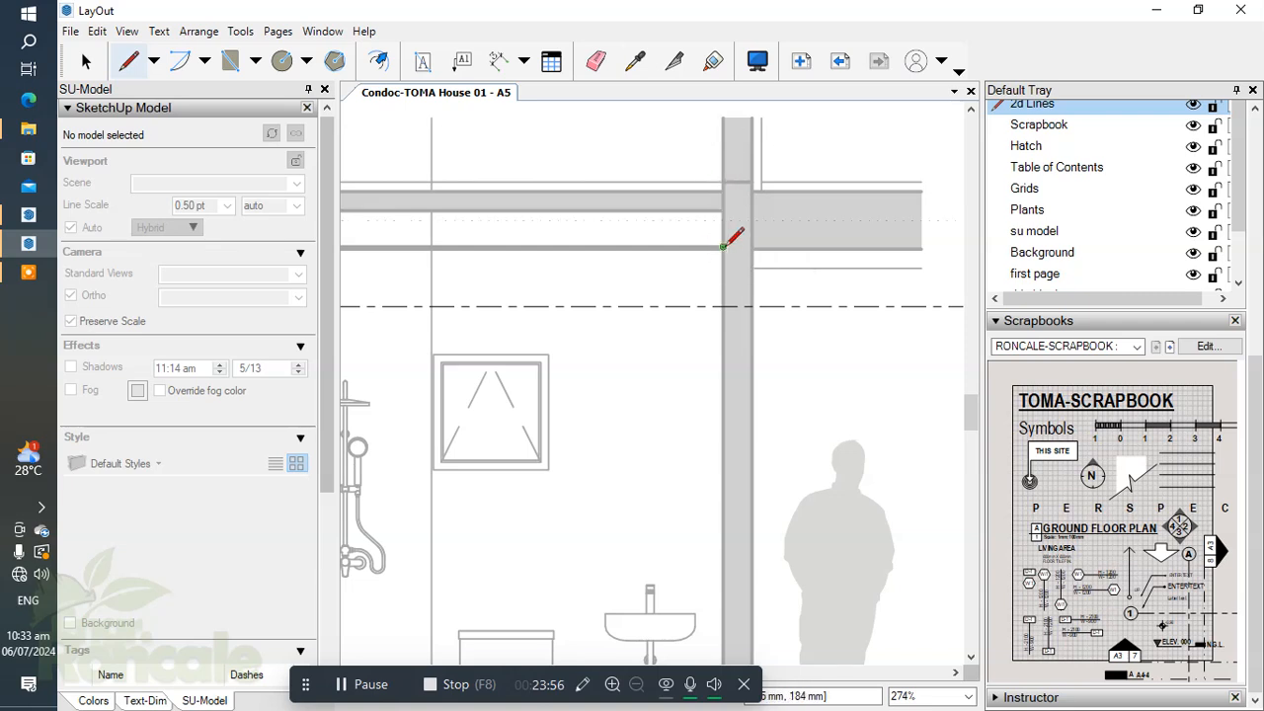
click(712, 248)
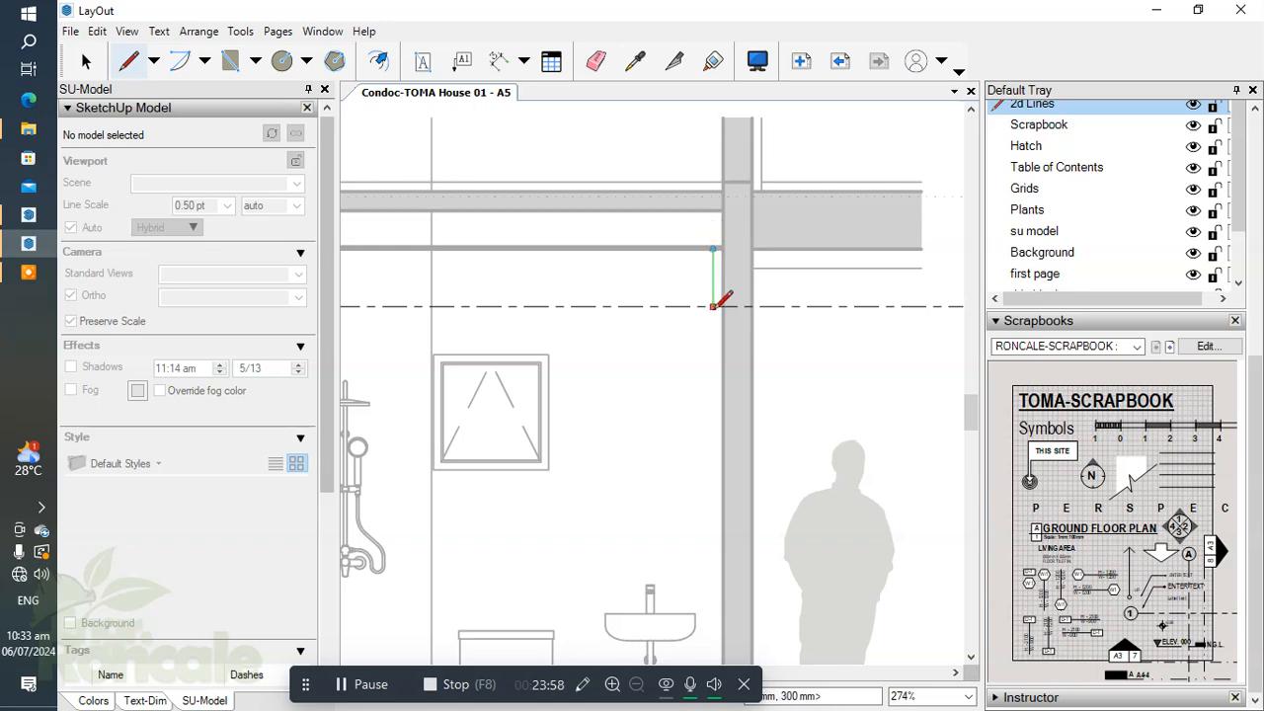
click(713, 306)
key(space)
scroll(701, 292, down, 4)
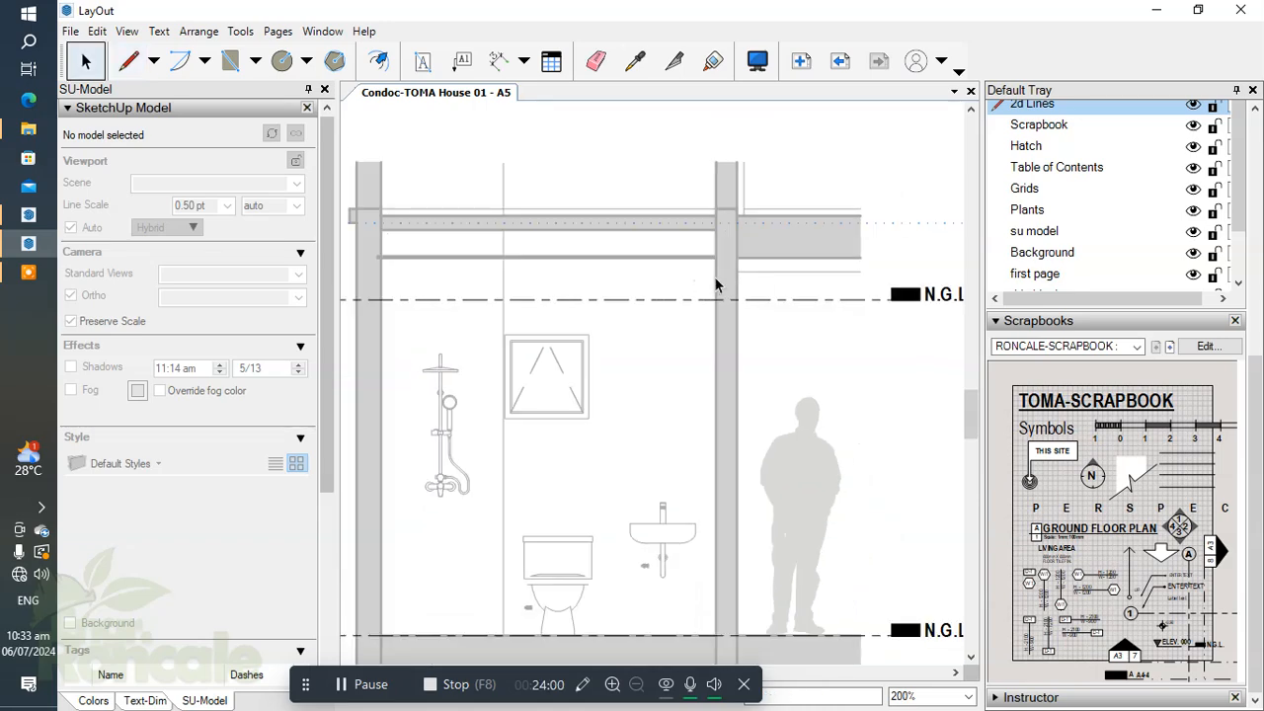
scroll(761, 296, down, 3)
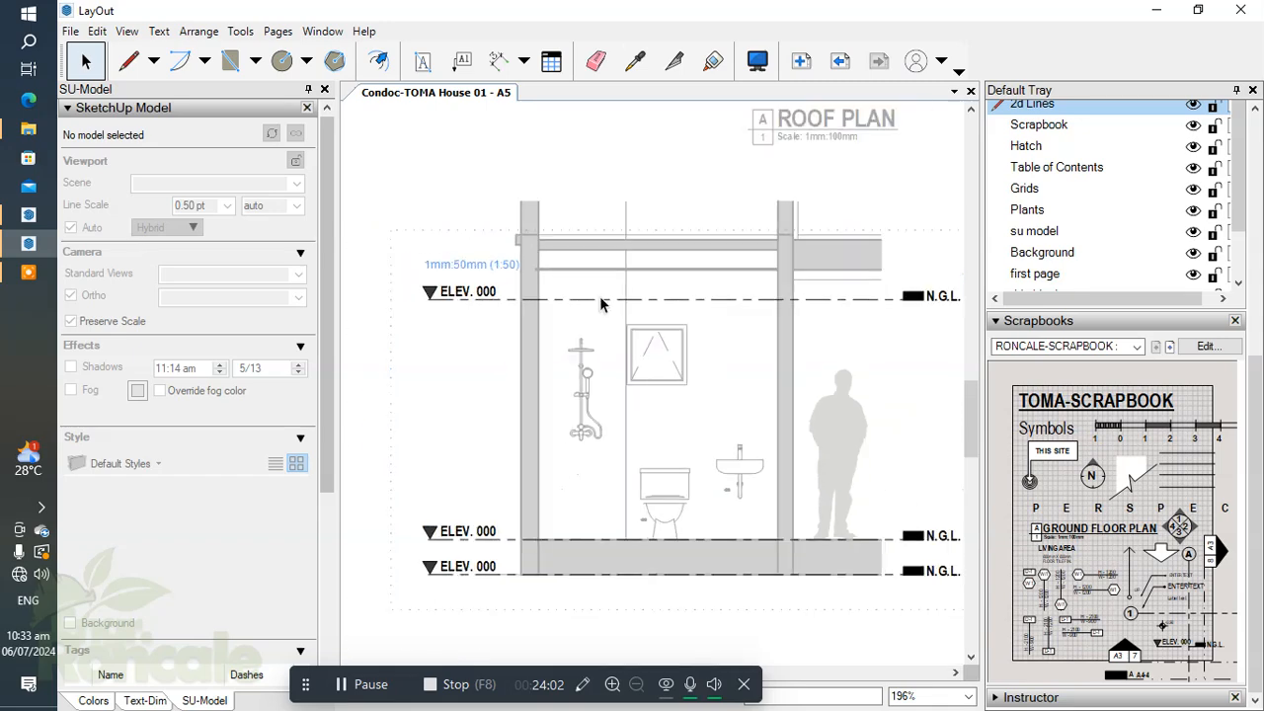
scroll(483, 291, up, 1)
scroll(484, 291, up, 4)
click(469, 284)
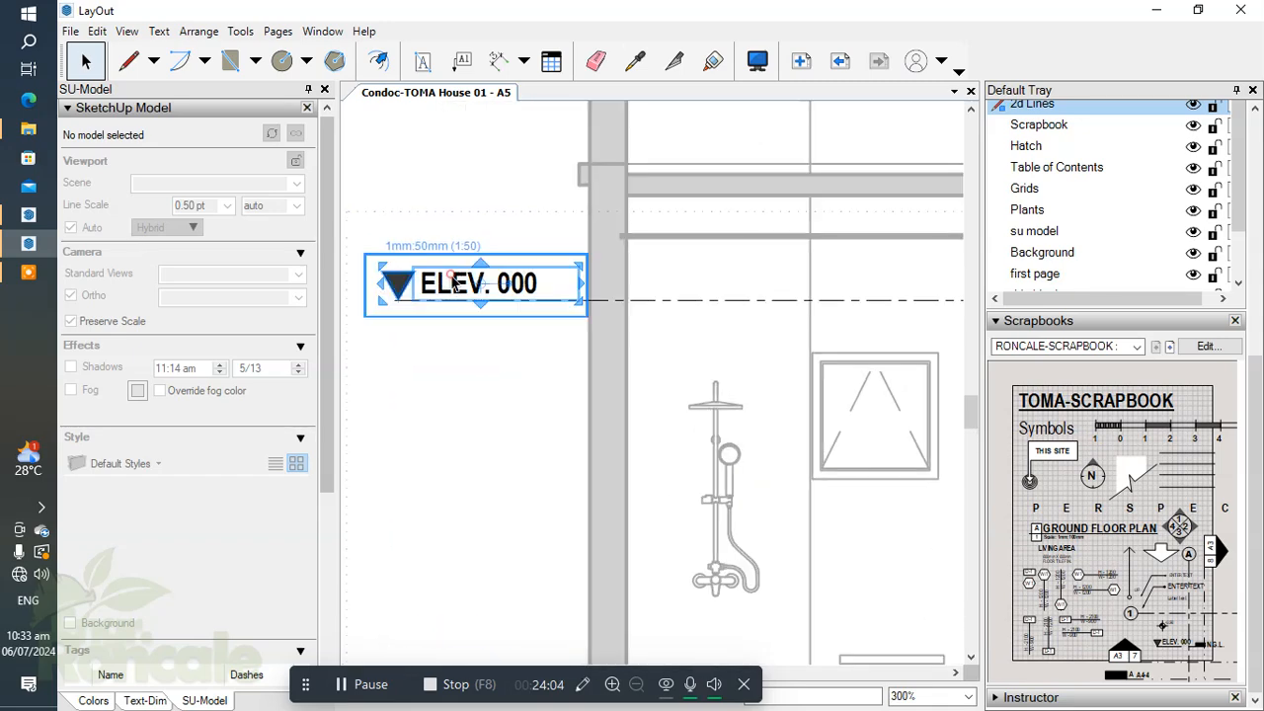
double_click(469, 284)
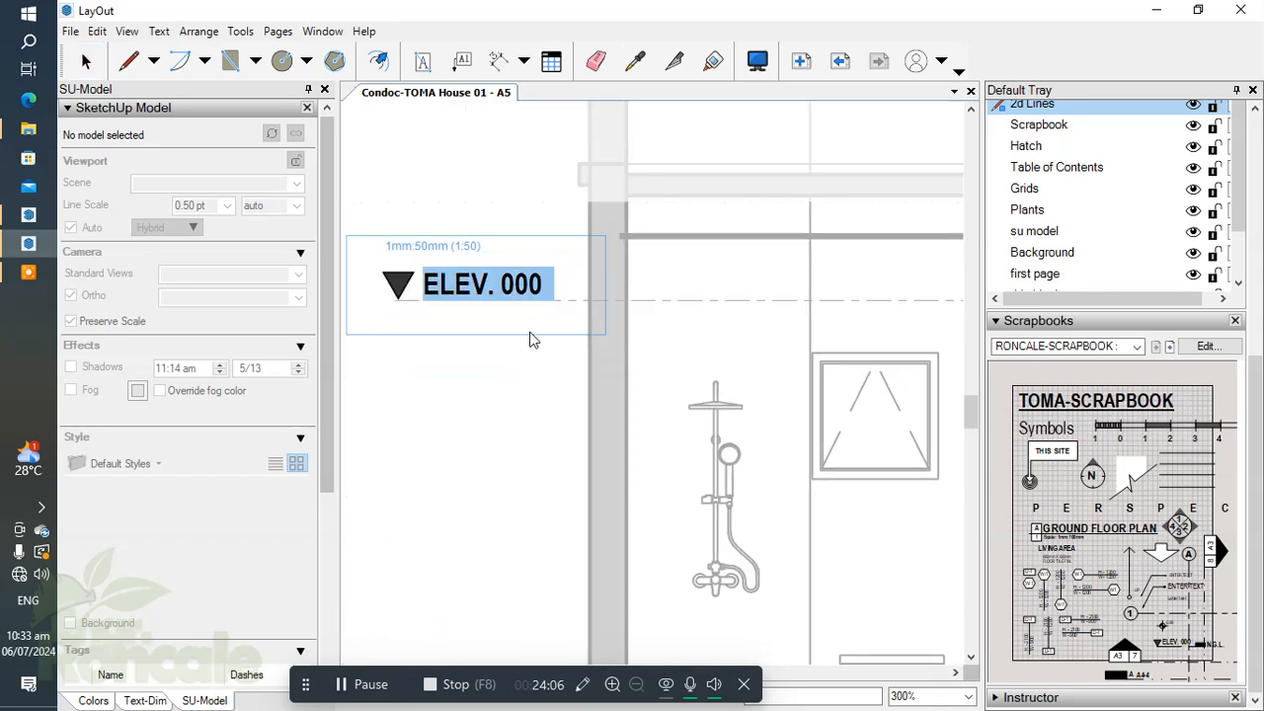
click(516, 425)
Change the N.G.L. tag of the uppermost level marker to "T&B CEIL. LN."
scroll(538, 346, down, 4)
scroll(732, 318, up, 3)
click(732, 318)
double_click(732, 317)
text(T)
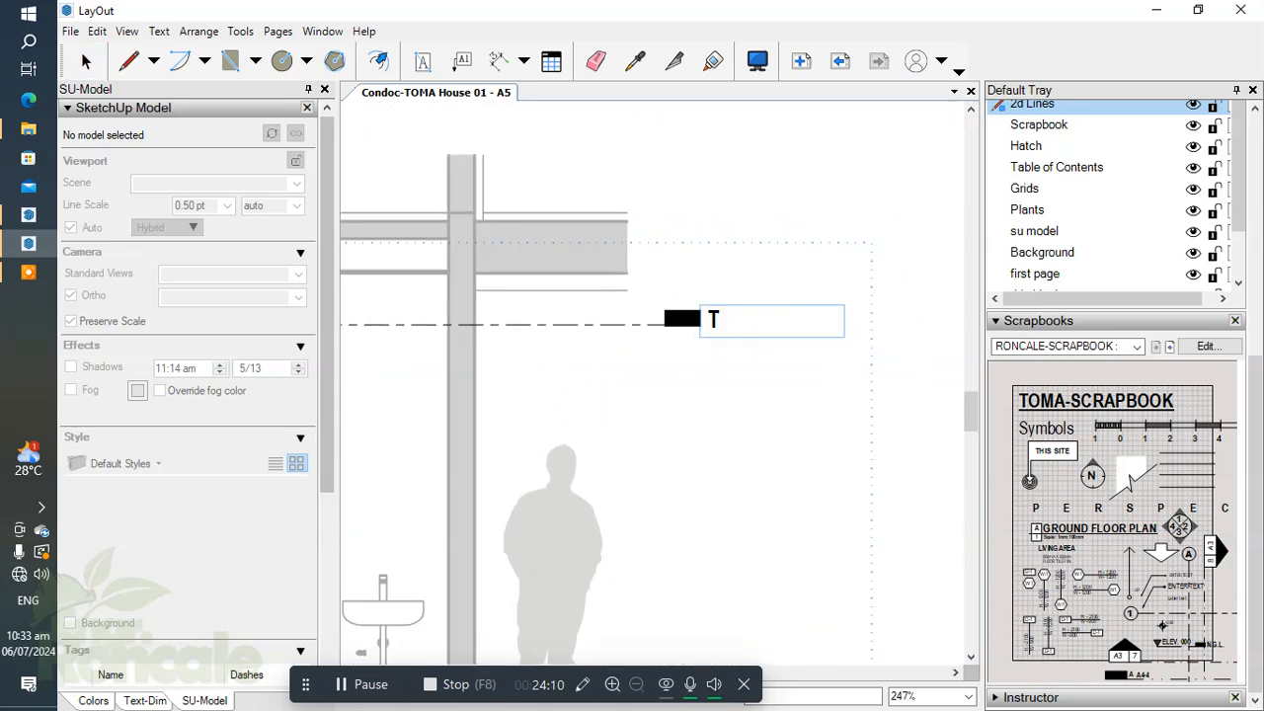
text(&B CEIL. LN.)
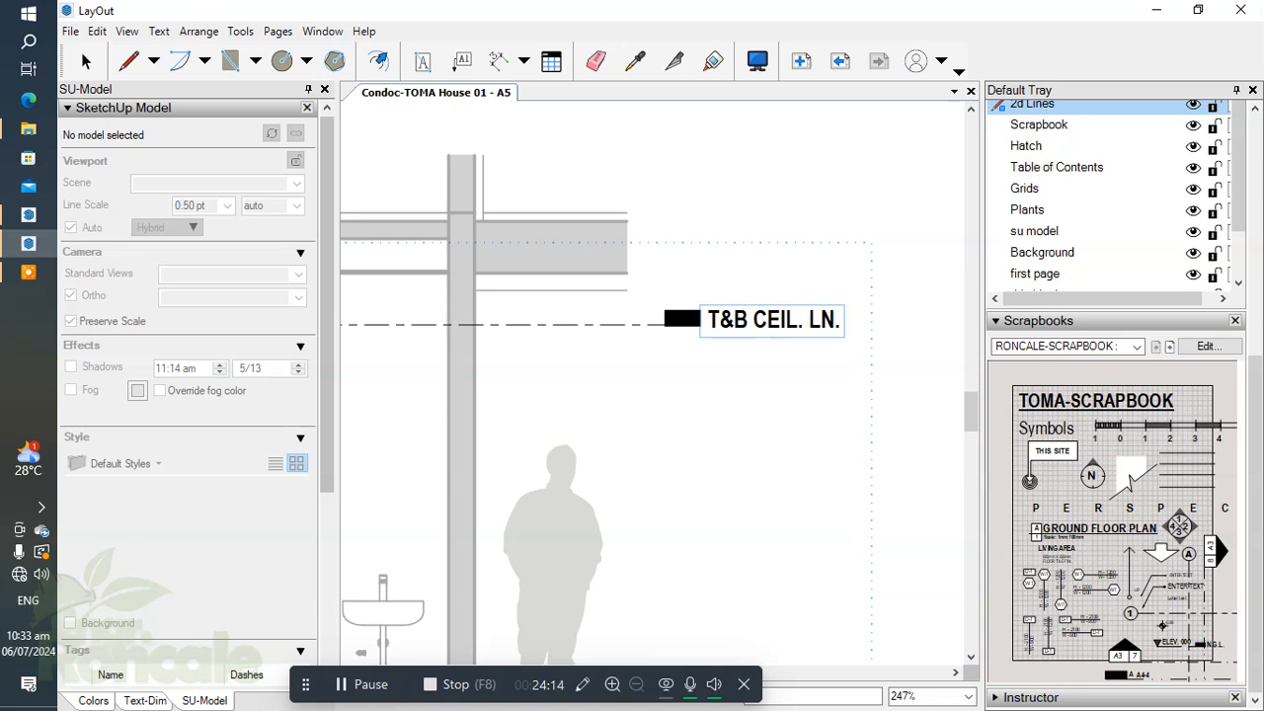
click(694, 460)
Change the tag of the level marker at the bathroom's floor line to "FFL."
scroll(701, 444, down, 2)
scroll(709, 424, up, 2)
double_click(709, 422)
drag(765, 418, 654, 451)
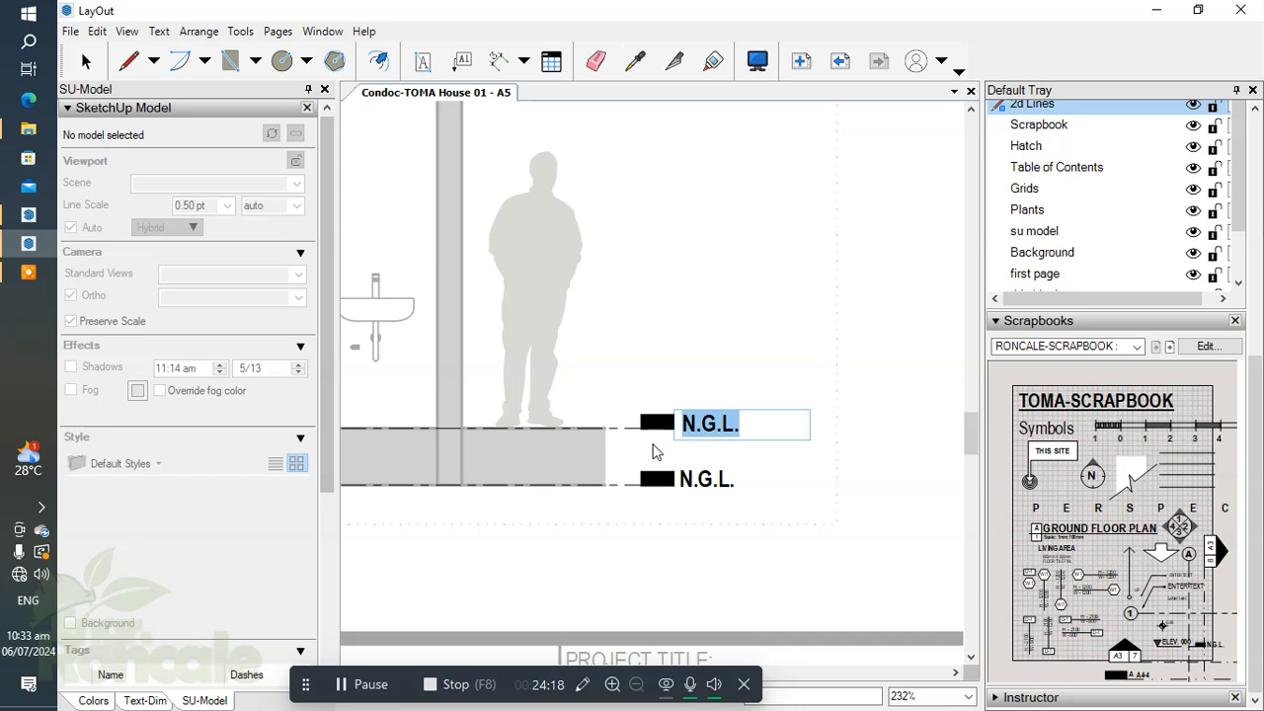
text(FFL.)
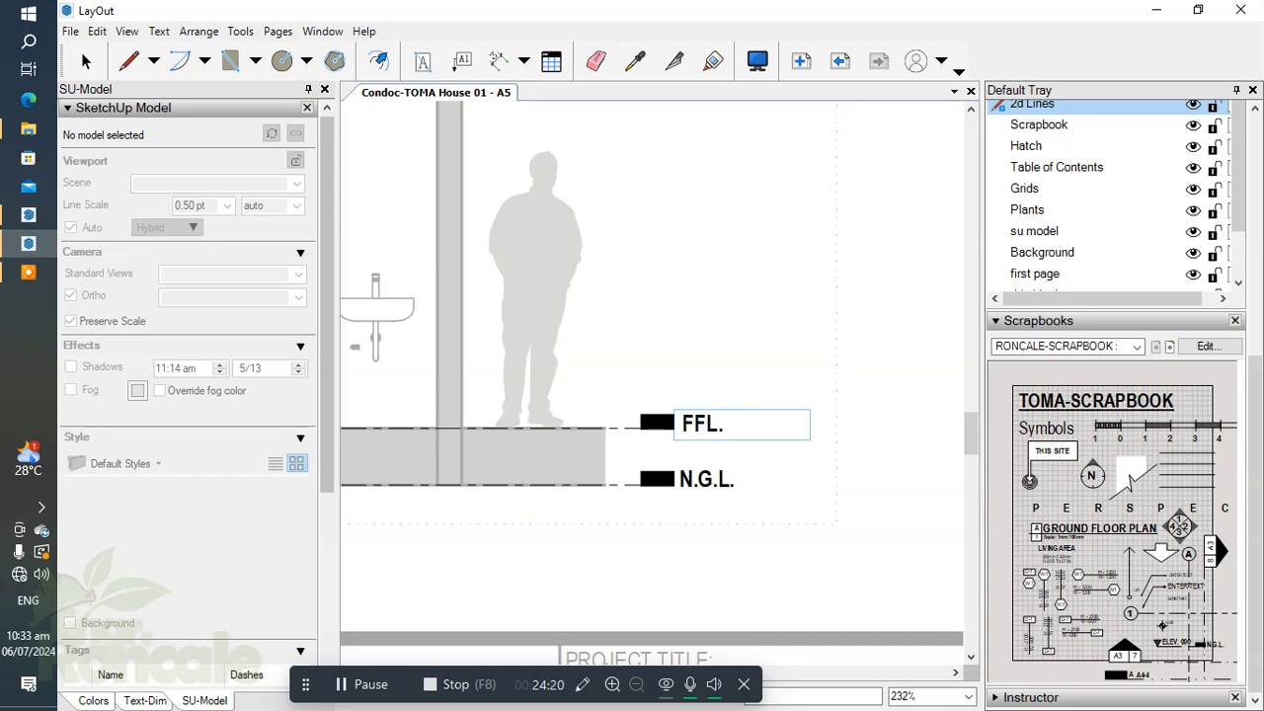
click(804, 221)
Remove "T&B" from the uppermost marker's tag so it reads "CEIL. LN."
scroll(651, 323, down, 2)
scroll(683, 325, up, 2)
double_click(677, 324)
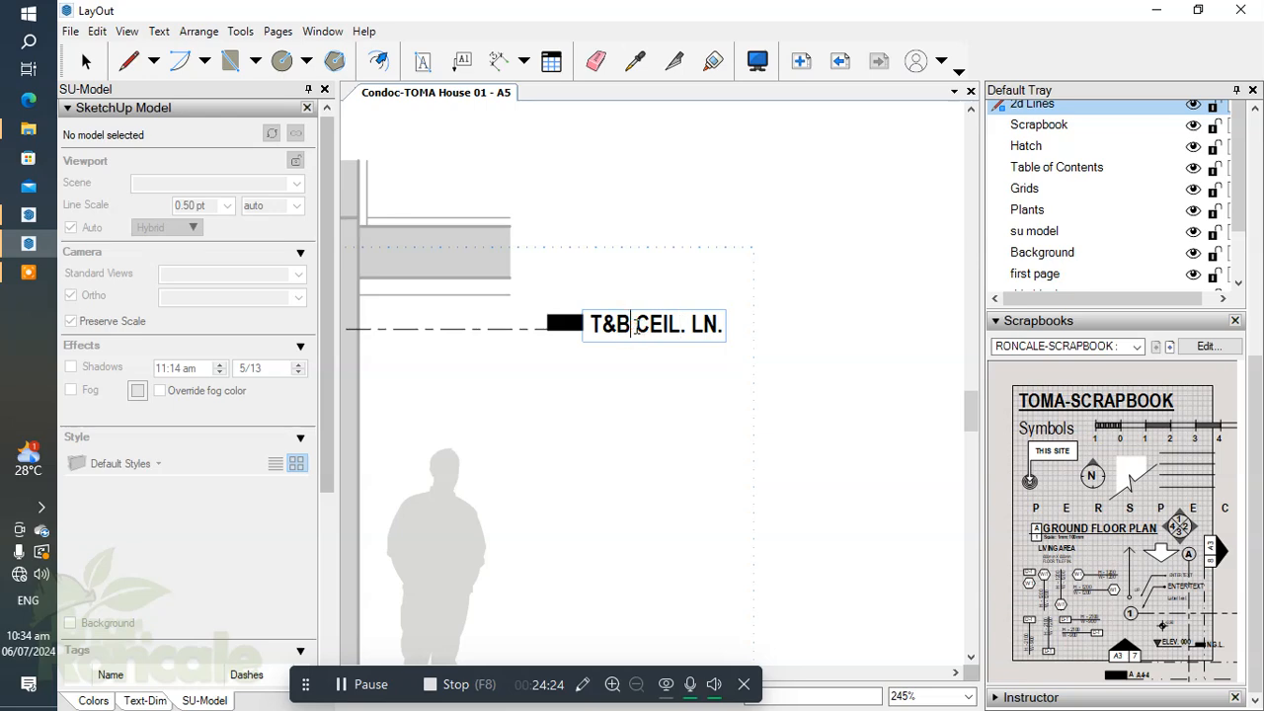
key(BackSpace)
key(BackSpace)
key(BackSpace)
key(BackSpace)
click(705, 474)
Set the elevation text of the FFL. level marker to "ELEV. +0.35"
scroll(661, 365, down, 4)
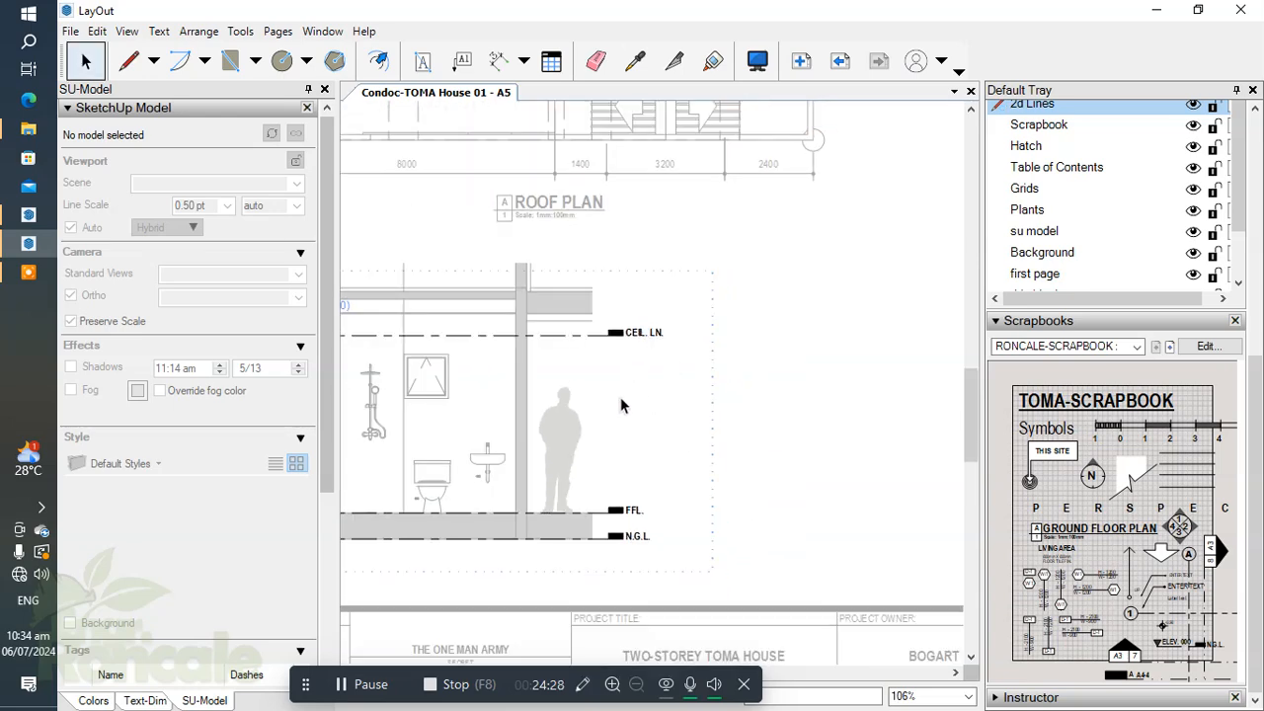
middle_drag(619, 397, 777, 429)
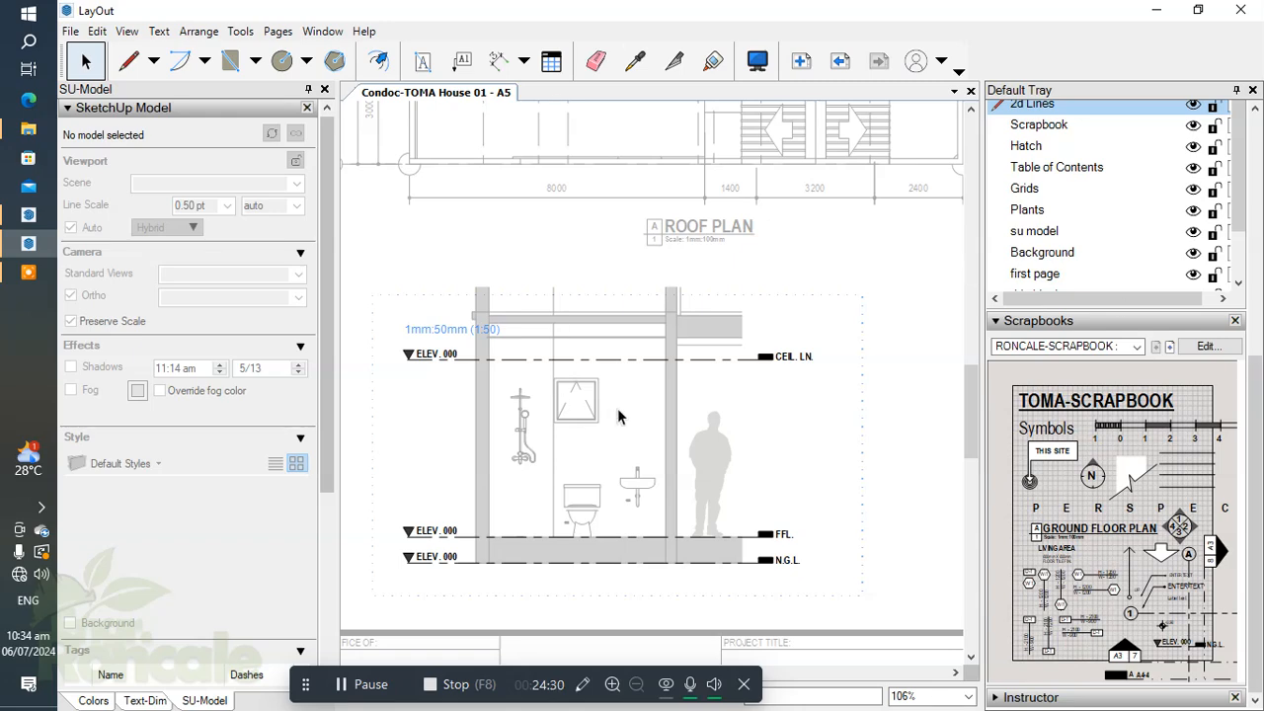
scroll(430, 573, up, 4)
scroll(446, 528, down, 3)
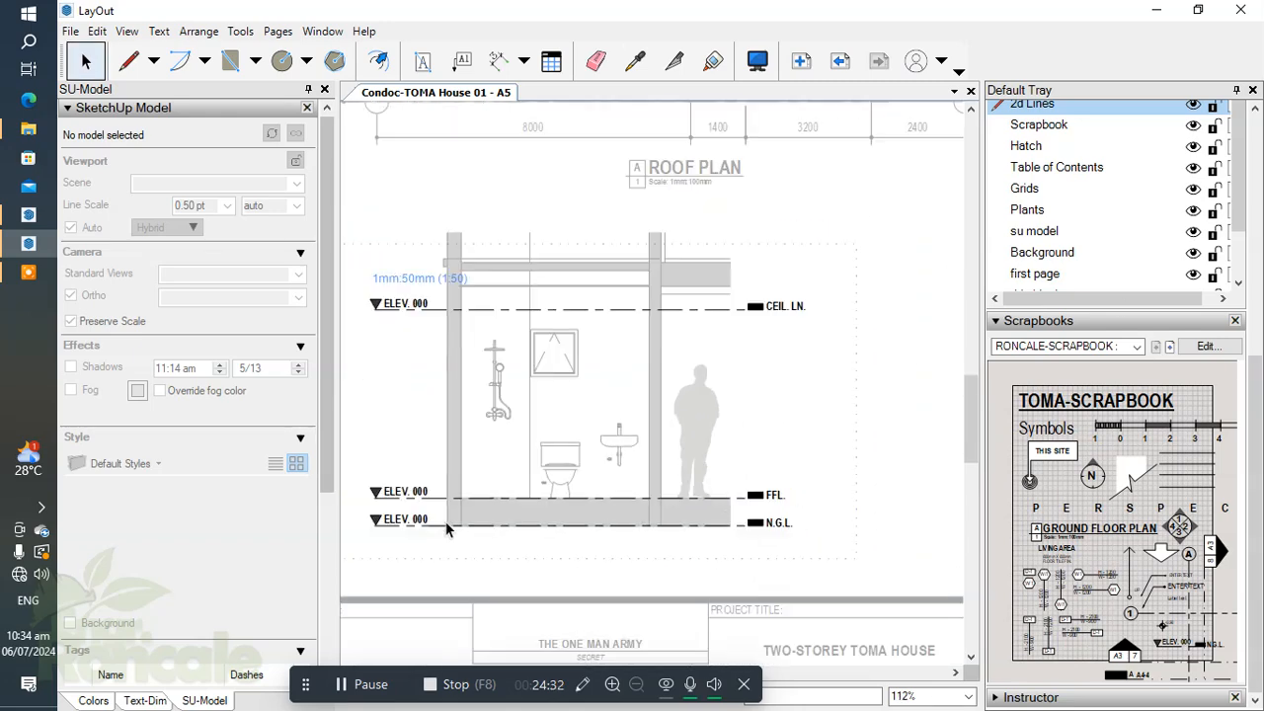
scroll(446, 528, up, 4)
click(637, 480)
double_click(639, 478)
click(638, 477)
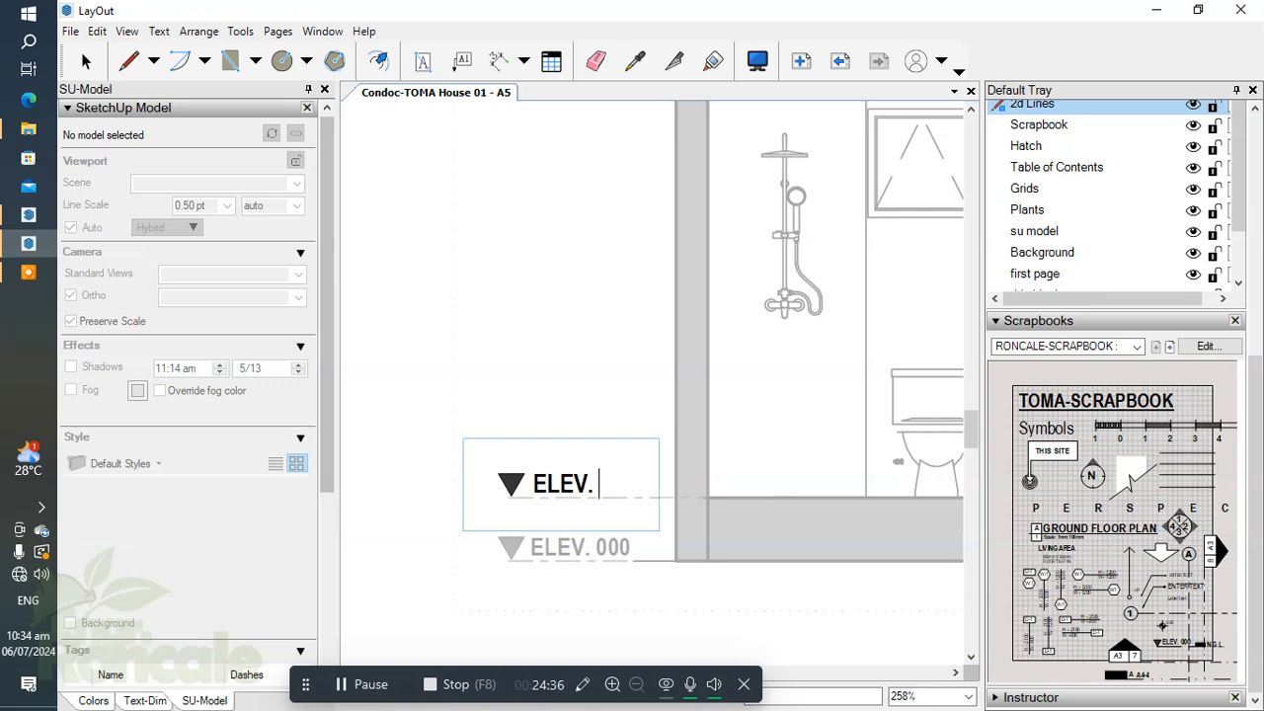
text(+0.35)
click(592, 355)
click(591, 357)
Measure the height between the N.G.L. line and the CEIL. LN. level line
scroll(550, 422, down, 3)
middle_drag(546, 428, 540, 534)
scroll(555, 341, down, 1)
middle_drag(559, 347, 564, 306)
scroll(564, 325, up, 1)
key(l)
click(603, 559)
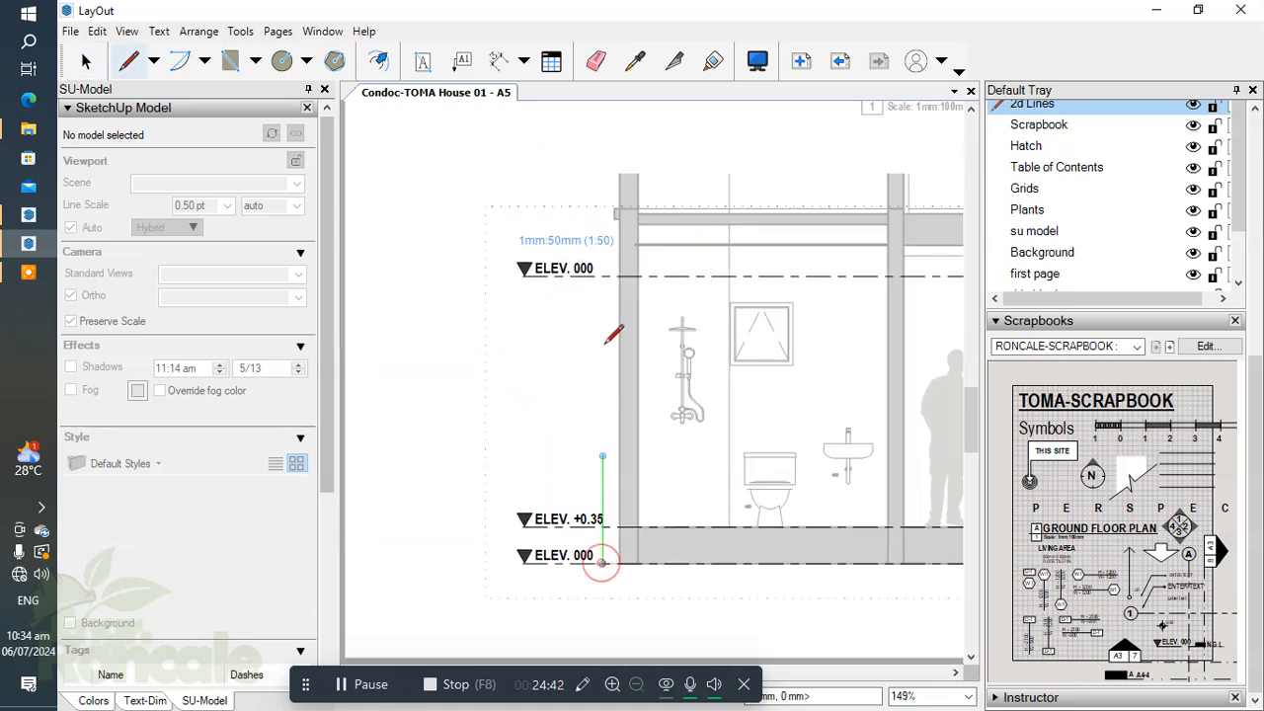
key(space)
Set the elevation text of the CEIL. LN. level marker to "ELEV. +2.75"
scroll(593, 267, up, 2)
double_click(587, 264)
double_click(587, 264)
click(603, 266)
key(BackSpace)
key(BackSpace)
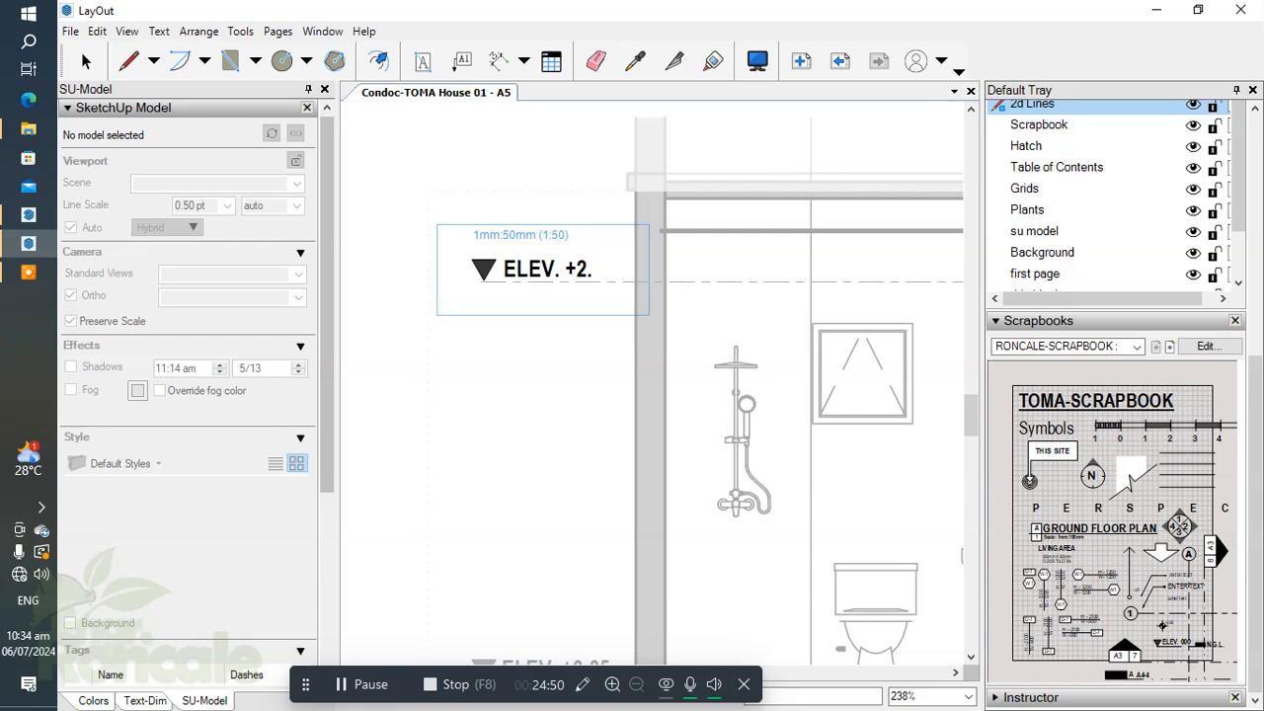
click(522, 477)
scroll(522, 477, down, 4)
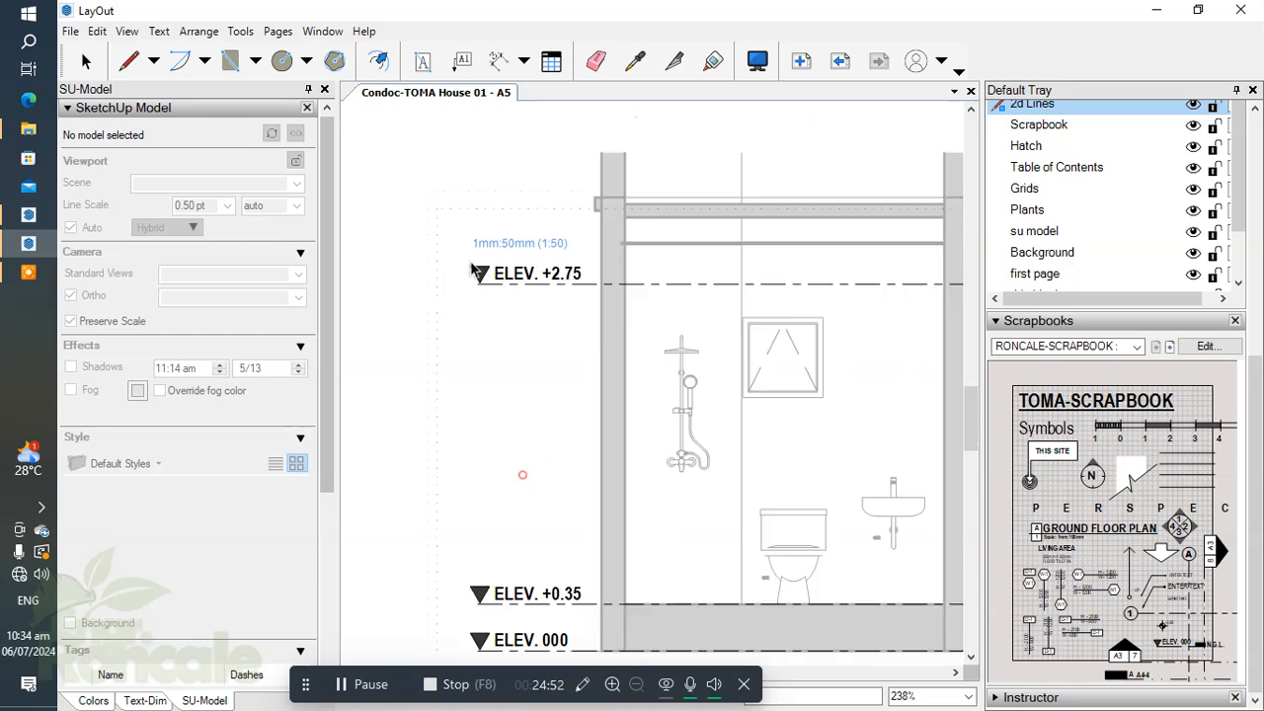
Leave the marker group and shift the whole bathroom elevation, with its figure and level markers, horizontally to the left on the sheet
middle_drag(542, 389, 536, 293)
scroll(563, 311, up, 1)
click(575, 321)
scroll(575, 321, up, 2)
mouse_move(588, 334)
middle_down()
mouse_move(510, 365)
mouse_move(524, 346)
middle_up()
scroll(504, 361, down, 2)
scroll(491, 359, up, 2)
scroll(550, 313, down, 3)
click(629, 341)
scroll(629, 342, up, 3)
scroll(606, 307, down, 1)
middle_drag(606, 307, 645, 345)
scroll(646, 345, up, 2)
key(shift+Left)
key(shift+Left)
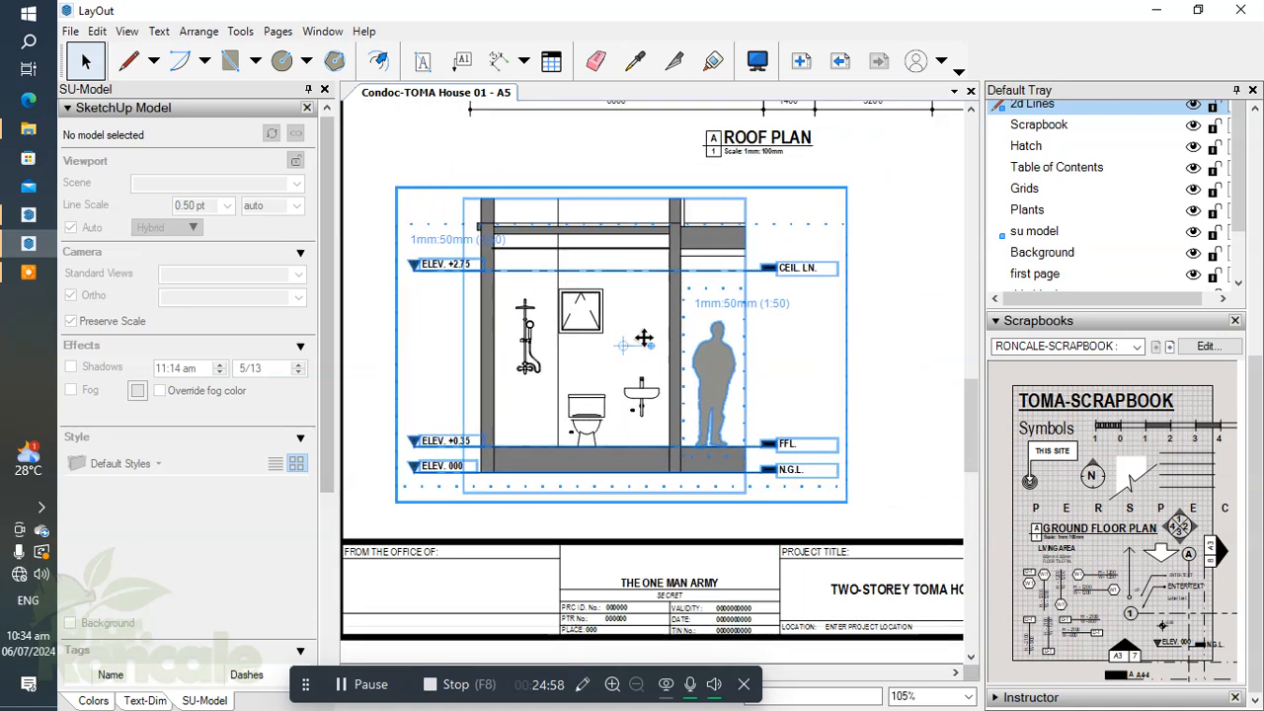
click(851, 363)
scroll(622, 266, up, 2)
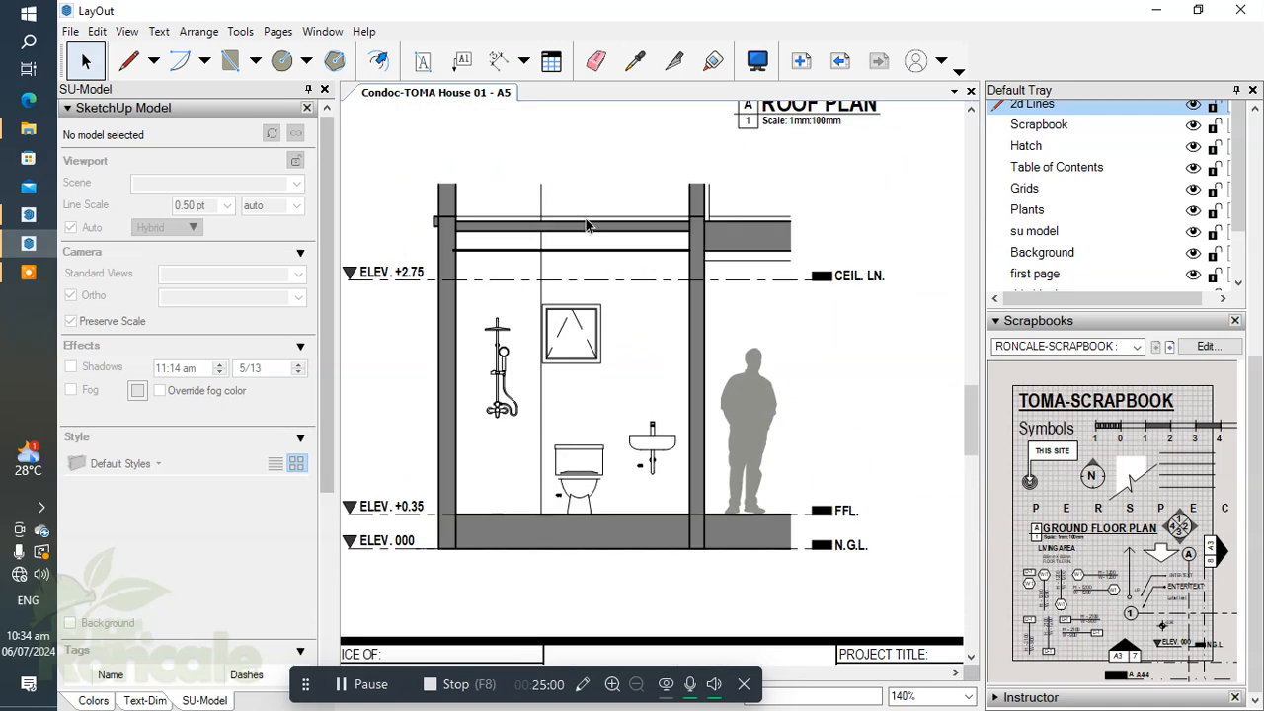
scroll(484, 247, up, 1)
scroll(484, 248, up, 2)
scroll(533, 258, down, 3)
scroll(533, 258, up, 2)
scroll(612, 255, down, 1)
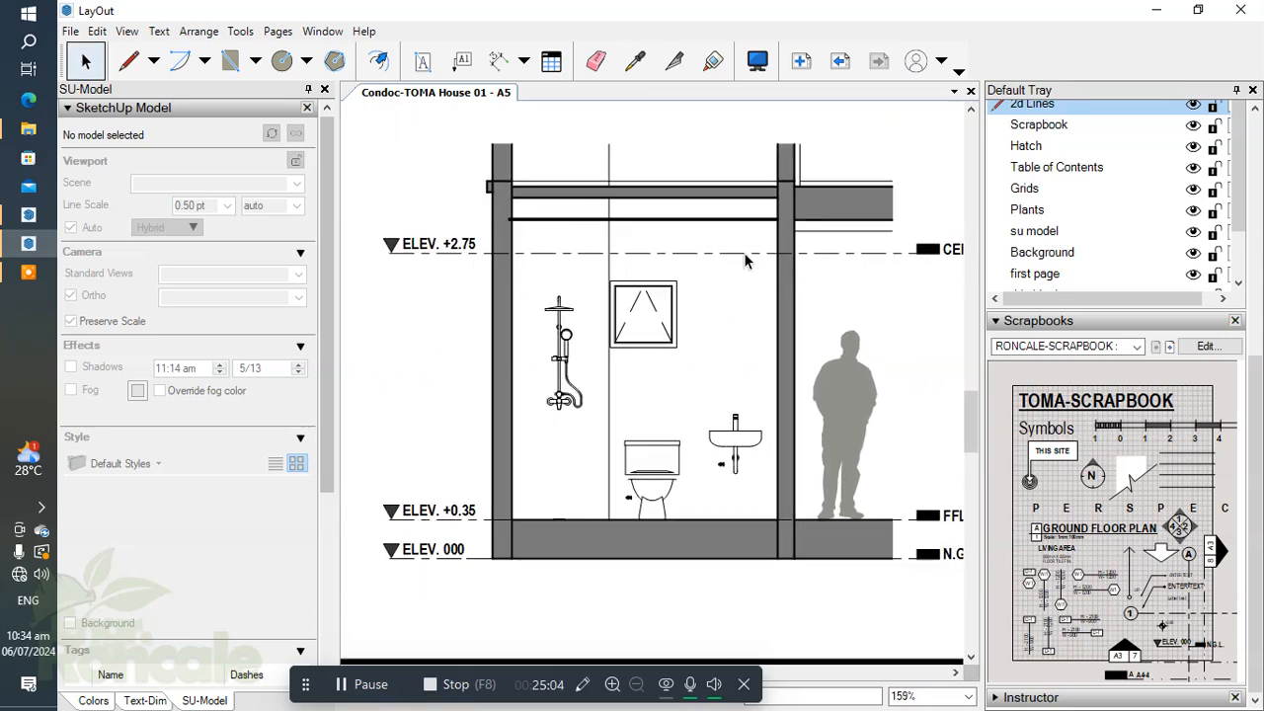
Switch to the SketchUp model and open scene T&B1 to examine the bathroom section
click(28, 215)
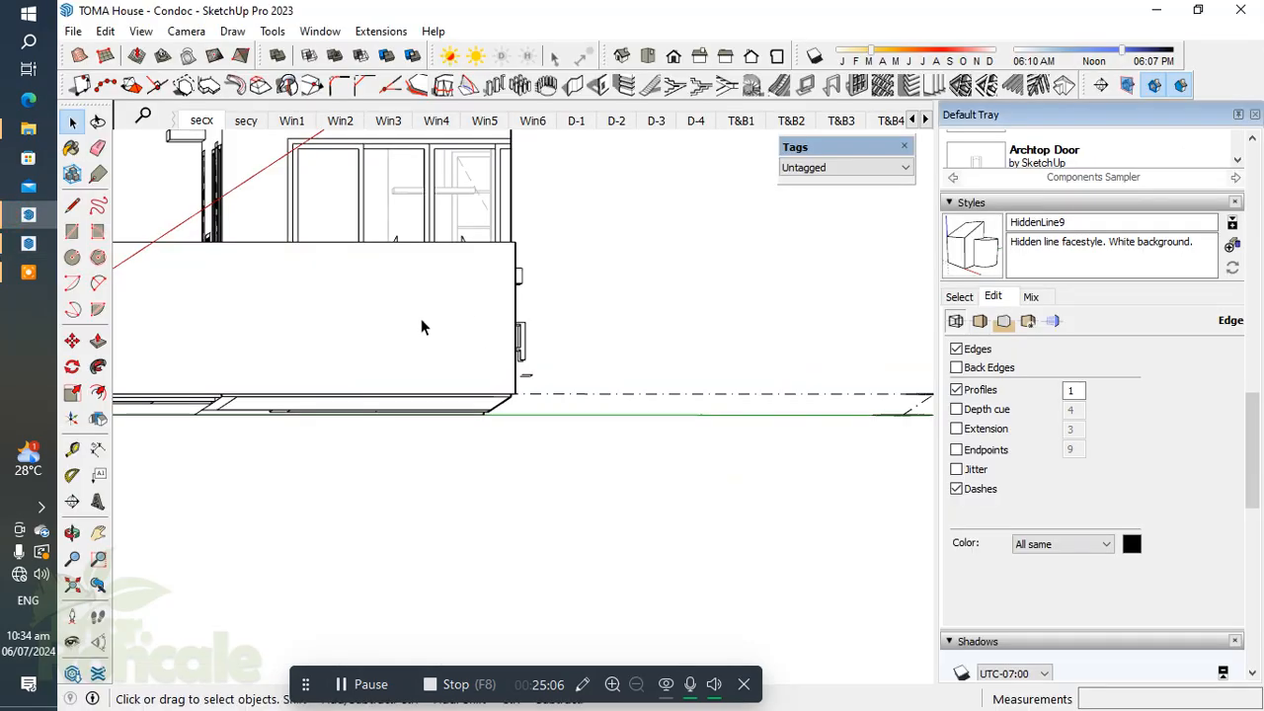
click(742, 120)
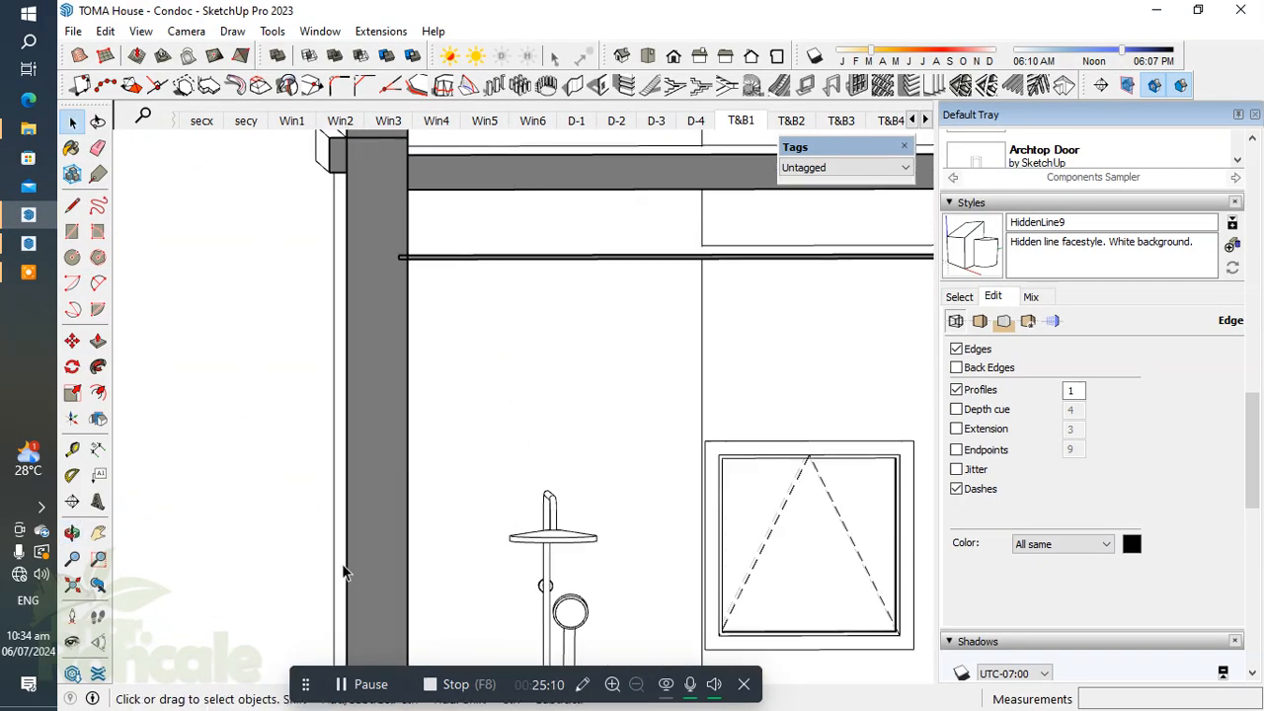
click(366, 684)
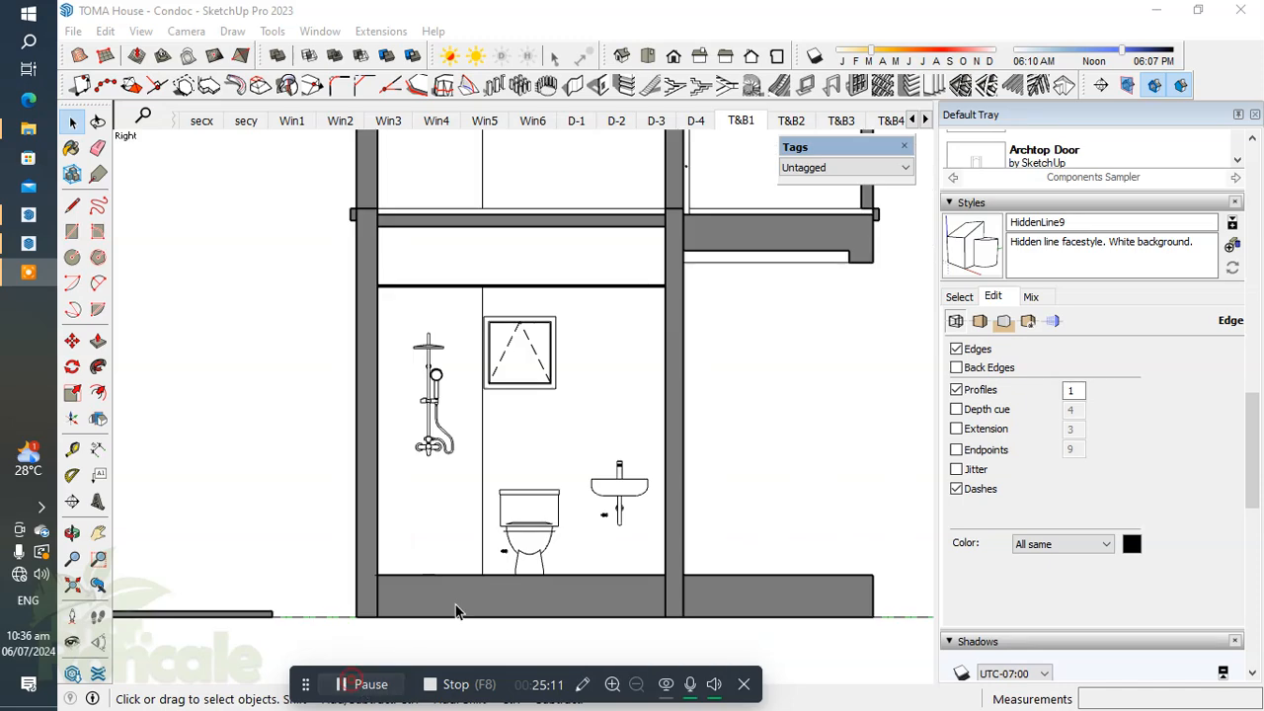
scroll(456, 610, down, 3)
scroll(596, 265, up, 4)
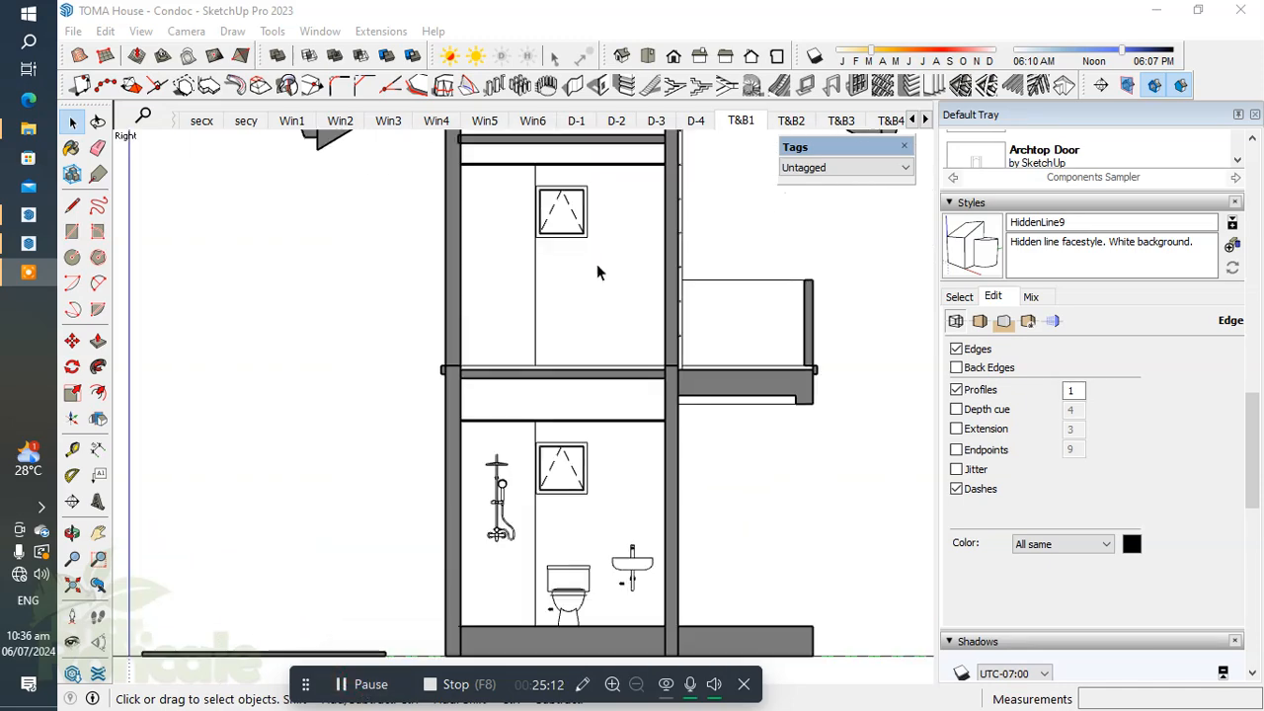
Switch back to the LayOut sheet and update the model reference of the T&B1 viewport
scroll(487, 257, down, 4)
scroll(490, 260, down, 1)
scroll(506, 385, up, 5)
middle_drag(509, 357, 534, 310)
scroll(449, 307, down, 3)
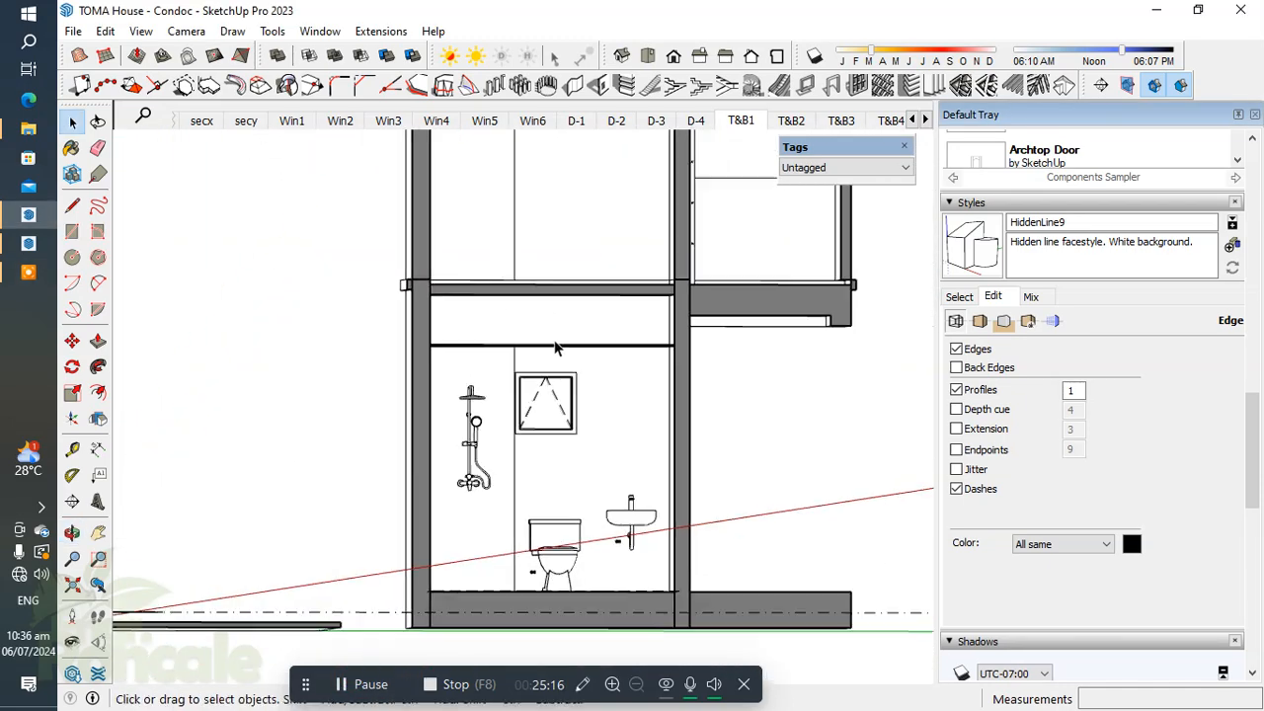
click(28, 243)
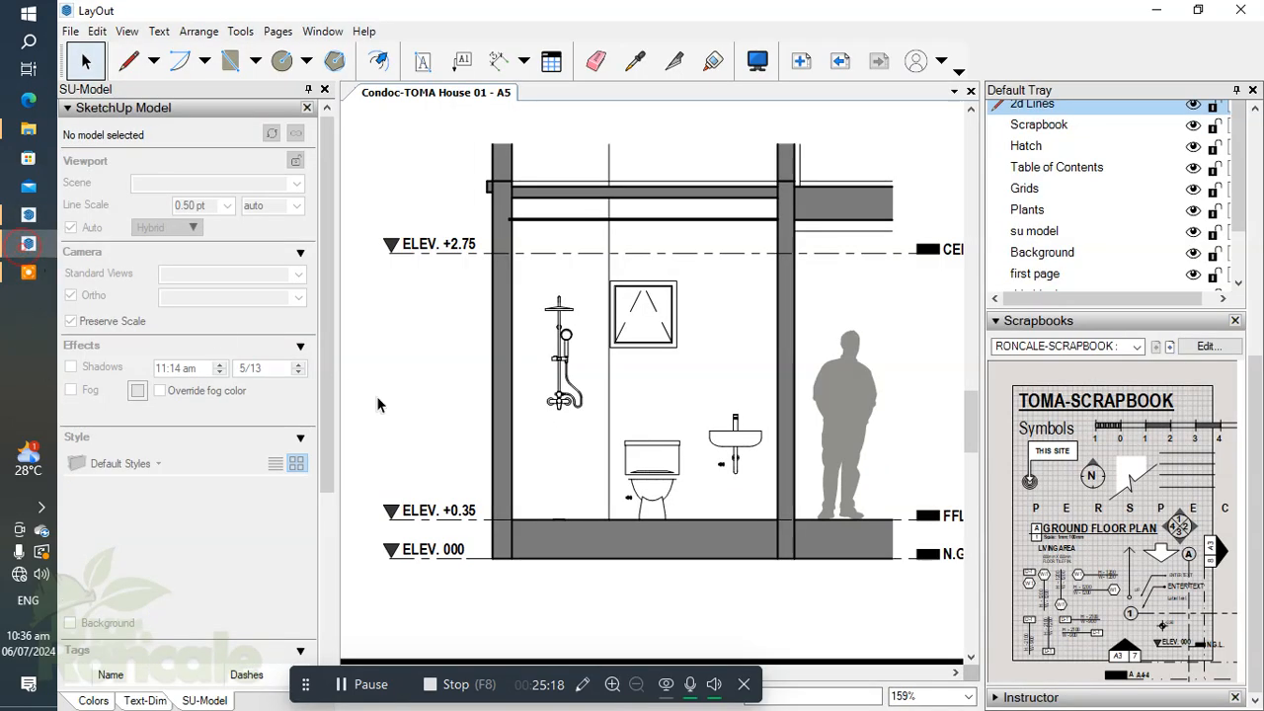
click(568, 453)
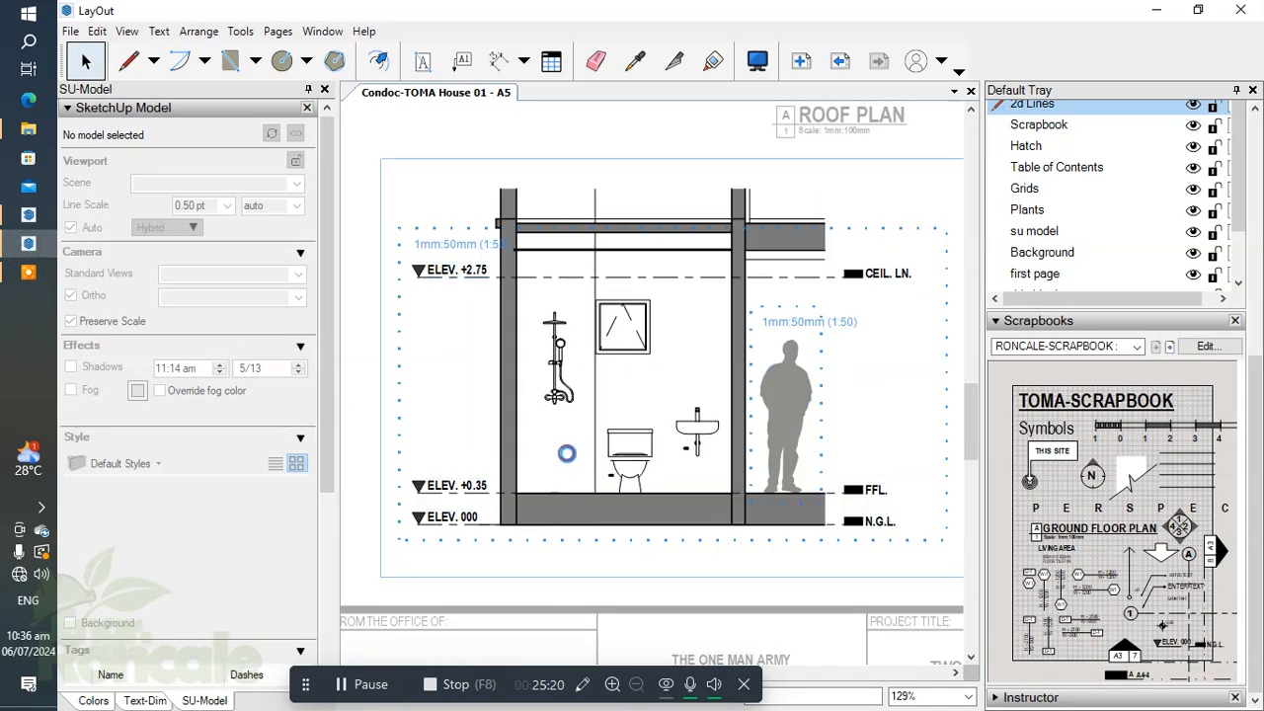
right_click(568, 453)
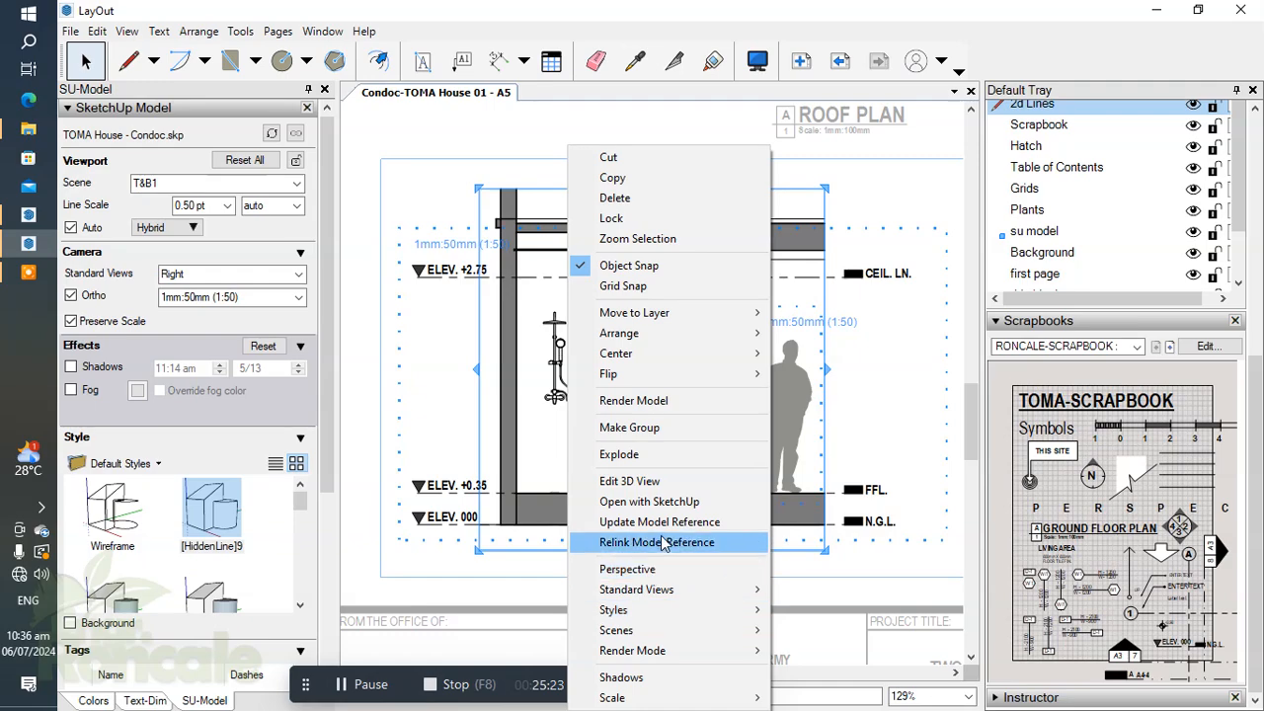
click(663, 526)
Examine how the ceiling in the updated bathroom elevation lines up with the CEIL. LN. level line
scroll(608, 472, up, 4)
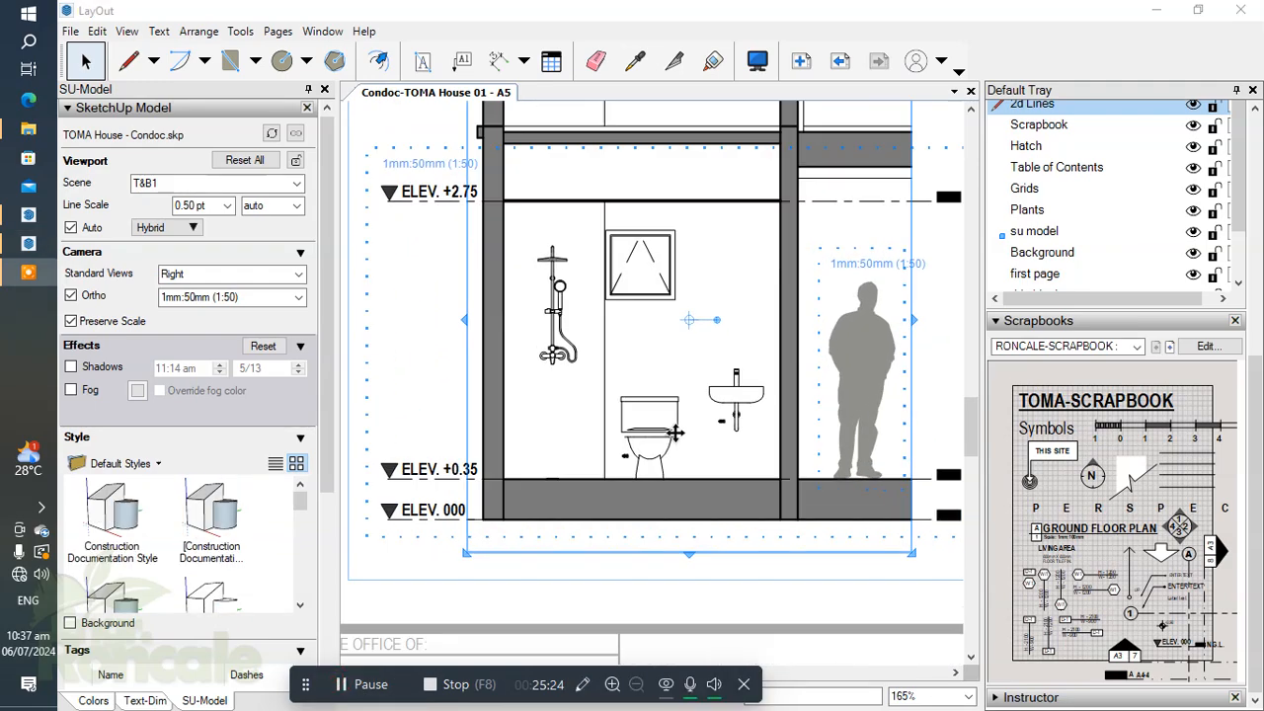
middle_drag(608, 472, 585, 593)
scroll(588, 260, up, 5)
scroll(582, 275, down, 5)
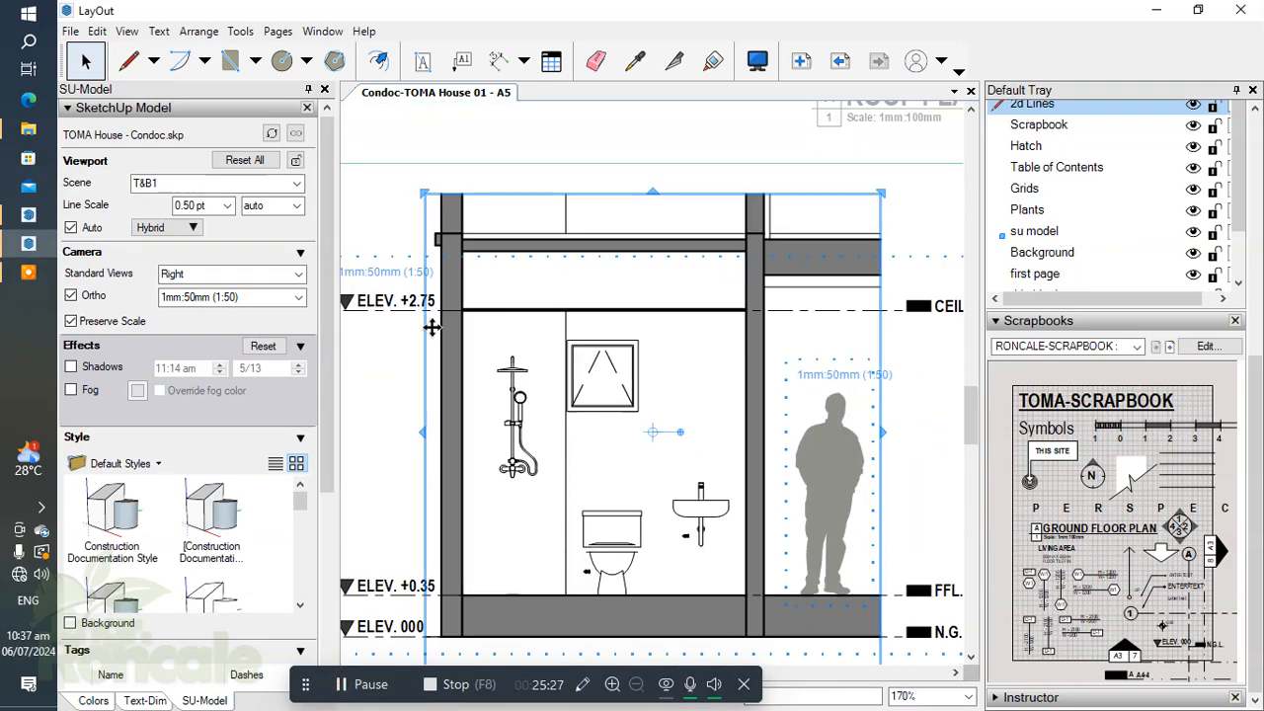
click(800, 349)
scroll(733, 310, up, 8)
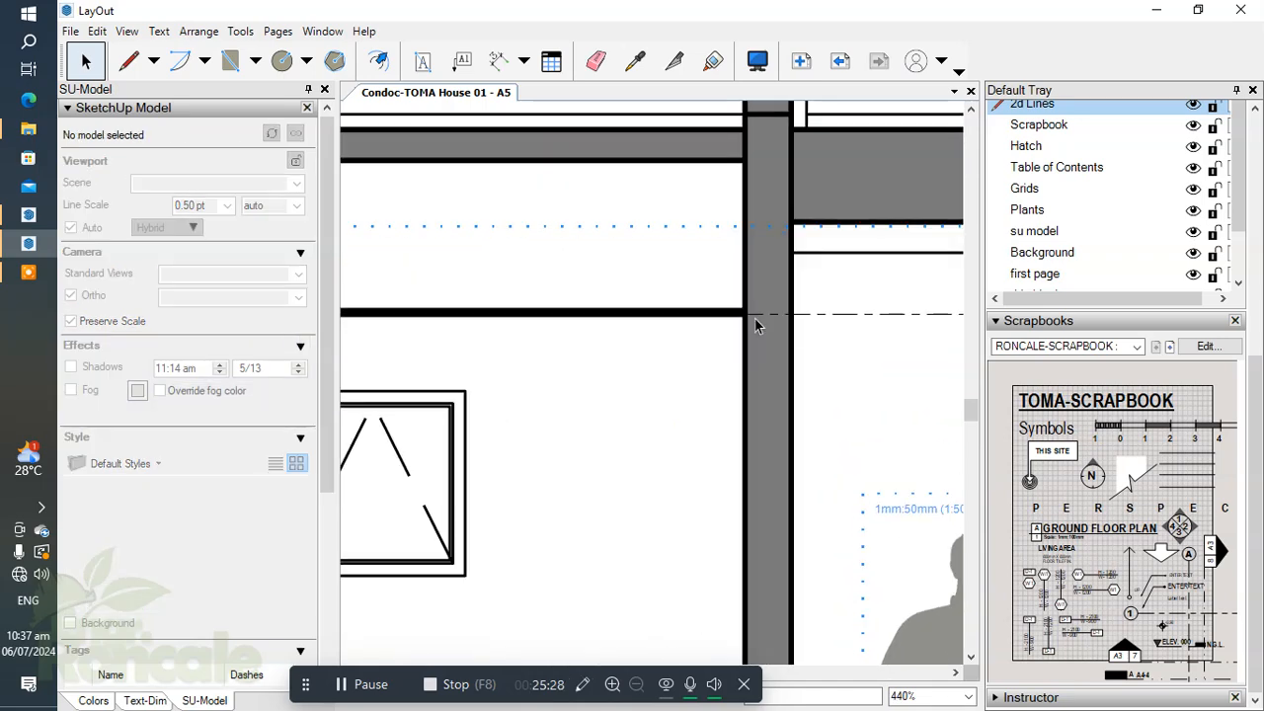
scroll(700, 326, down, 9)
middle_drag(559, 356, 834, 345)
scroll(568, 324, down, 4)
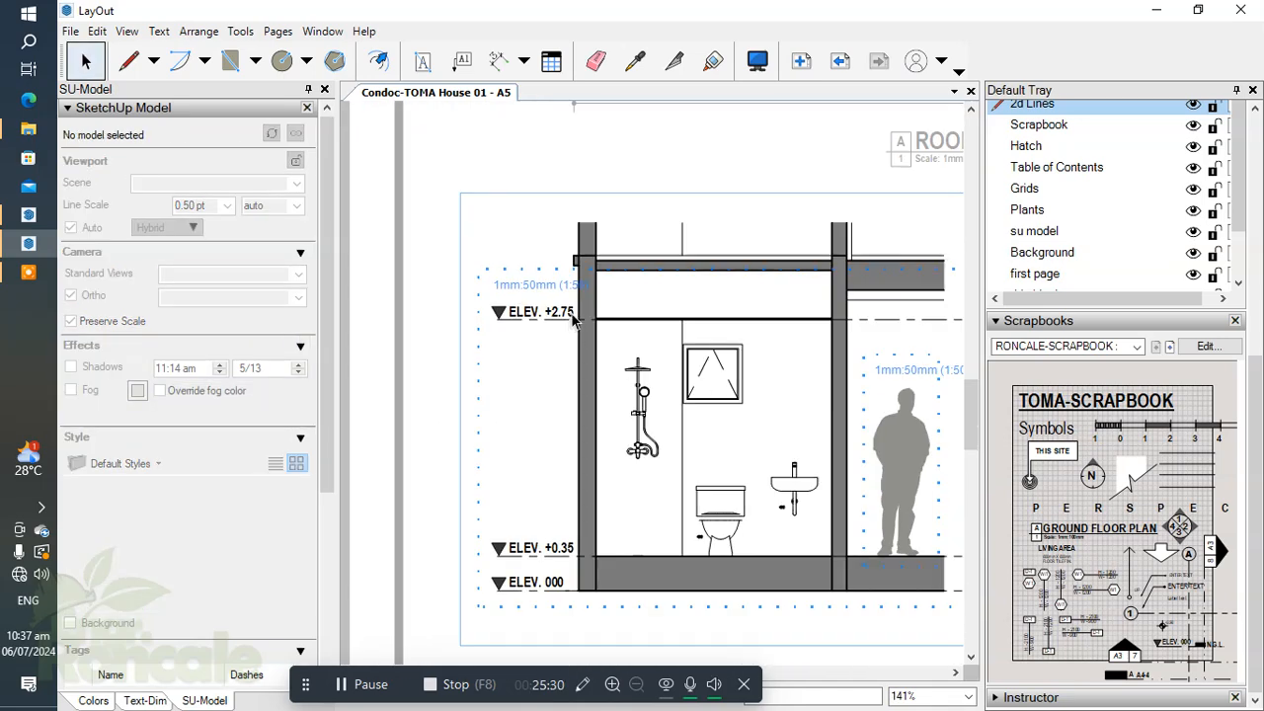
scroll(632, 365, up, 1)
middle_drag(725, 454, 688, 400)
scroll(659, 303, down, 4)
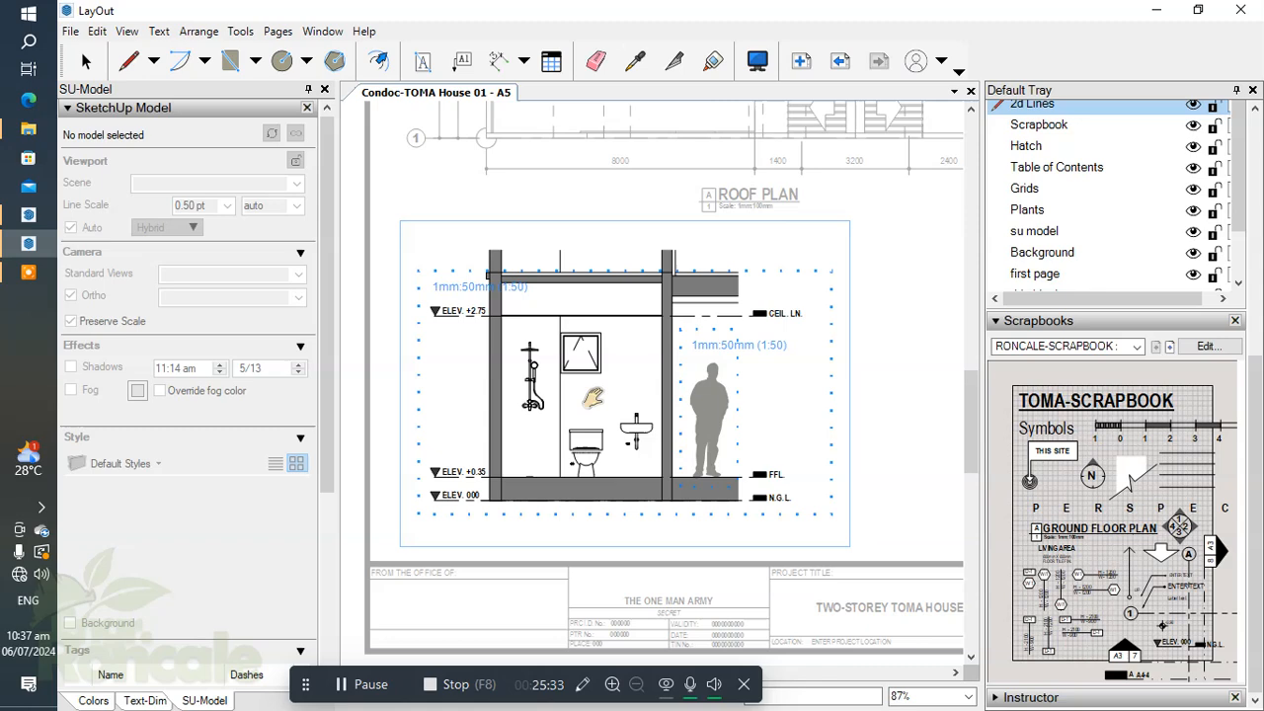
Place a hexagonal window tag from the scrapbook below the bathroom window and set its text to "W/3"
scroll(621, 363, up, 2)
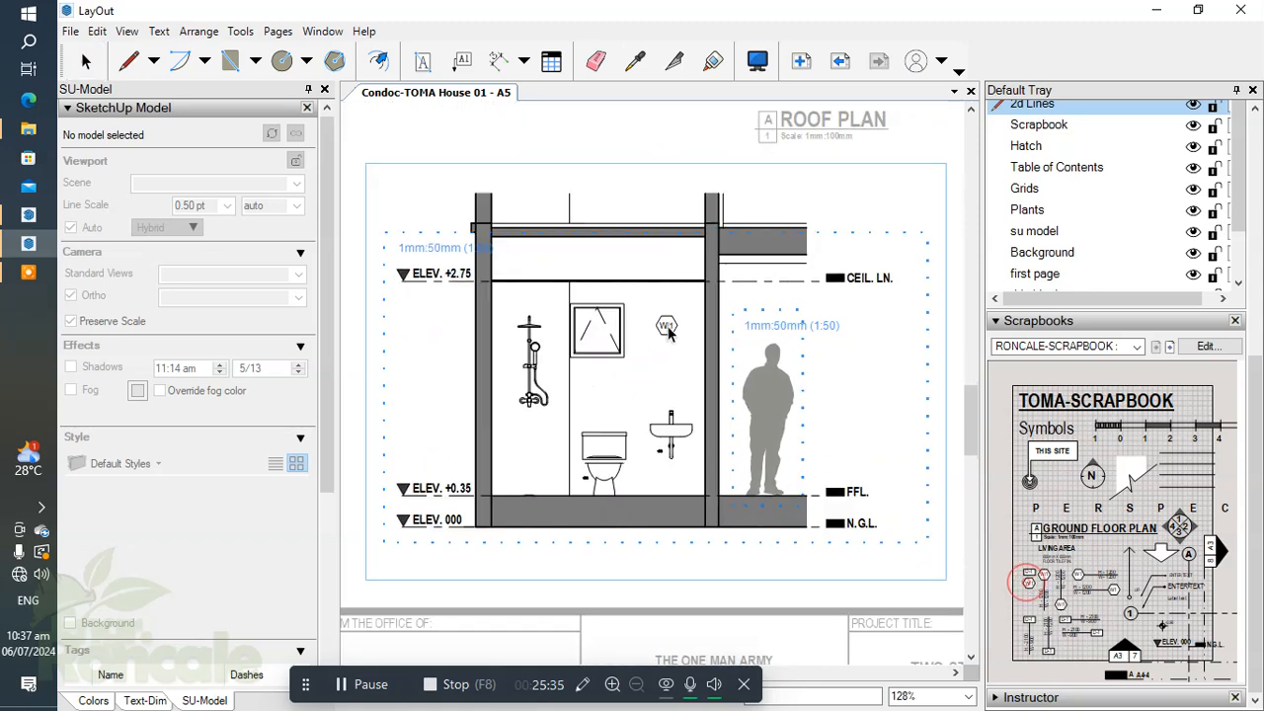
scroll(592, 380, up, 10)
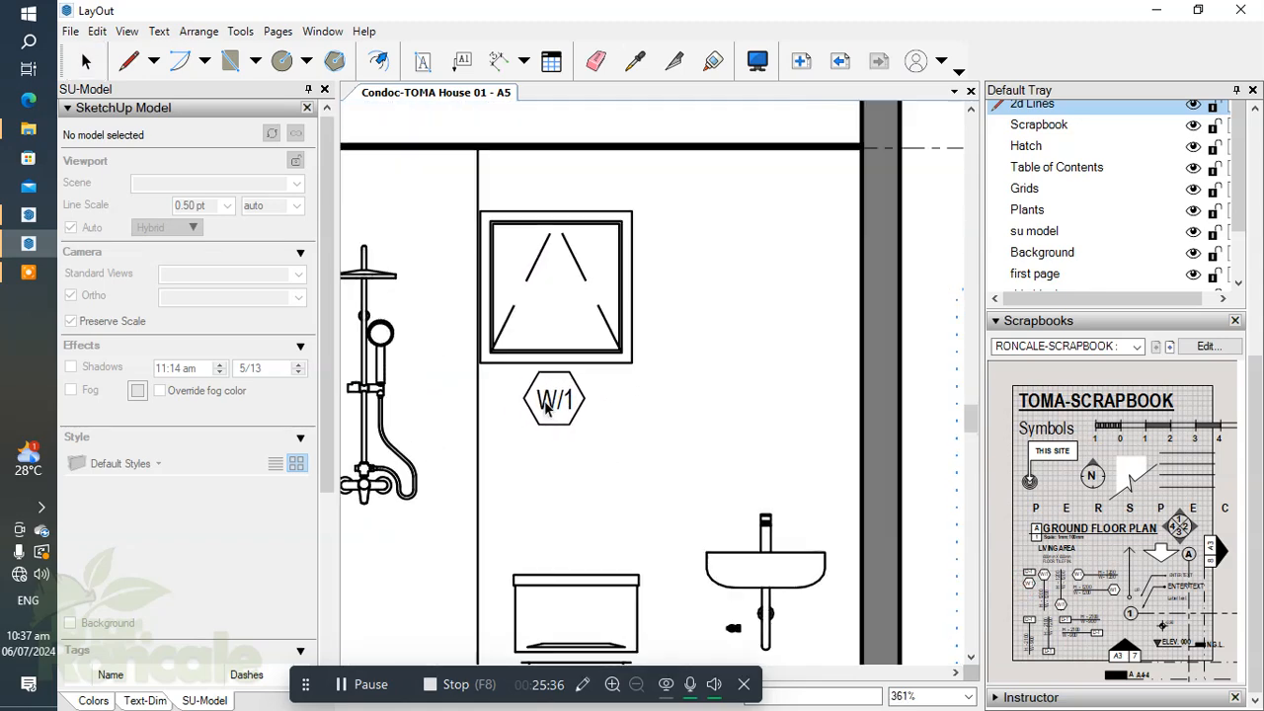
double_click(551, 401)
double_click(577, 395)
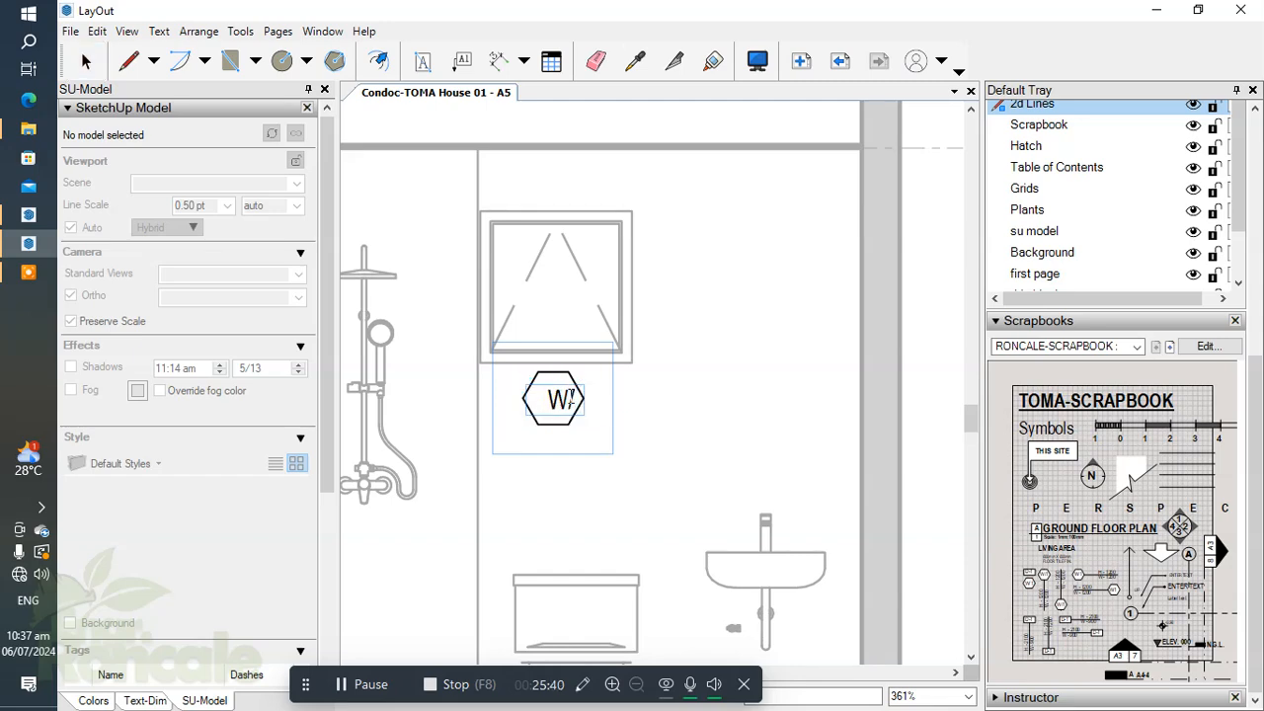
scroll(736, 410, down, 5)
scroll(706, 350, up, 3)
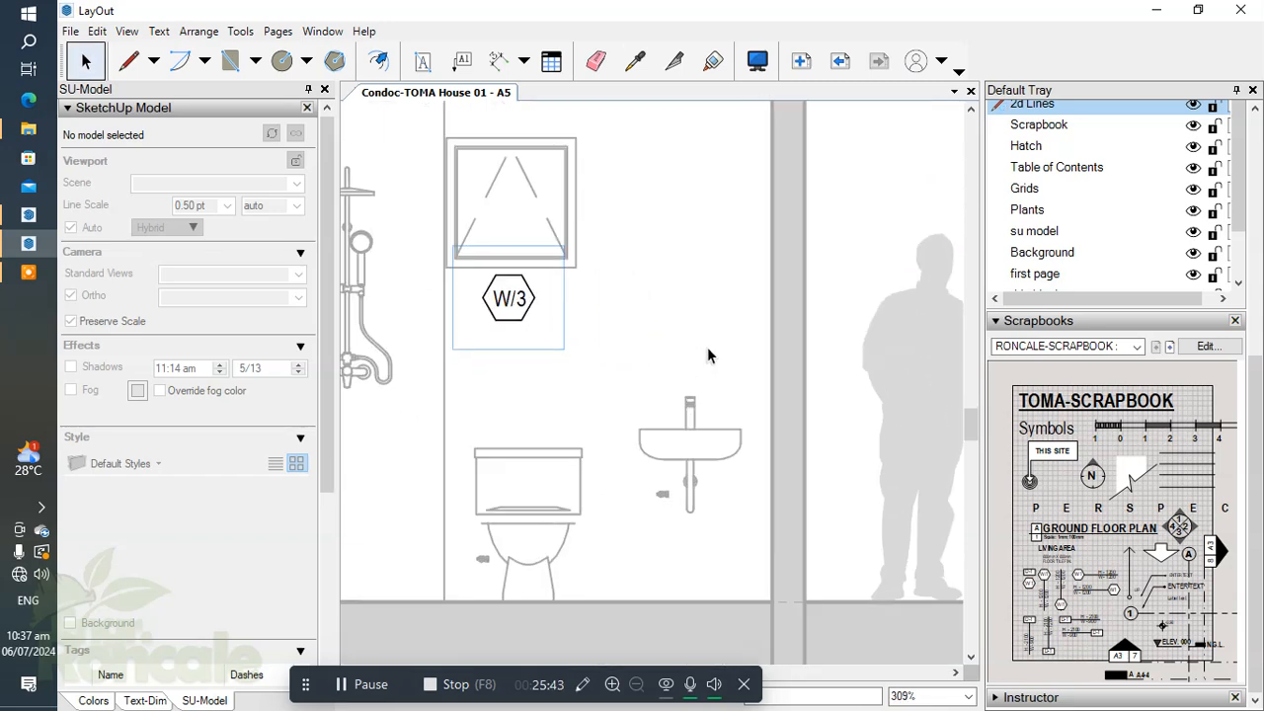
scroll(616, 367, down, 2)
mouse_move(644, 376)
middle_down()
mouse_move(673, 341)
mouse_move(675, 361)
mouse_move(627, 418)
middle_up()
scroll(667, 350, up, 2)
scroll(669, 353, down, 1)
click(651, 373)
scroll(651, 376, down, 1)
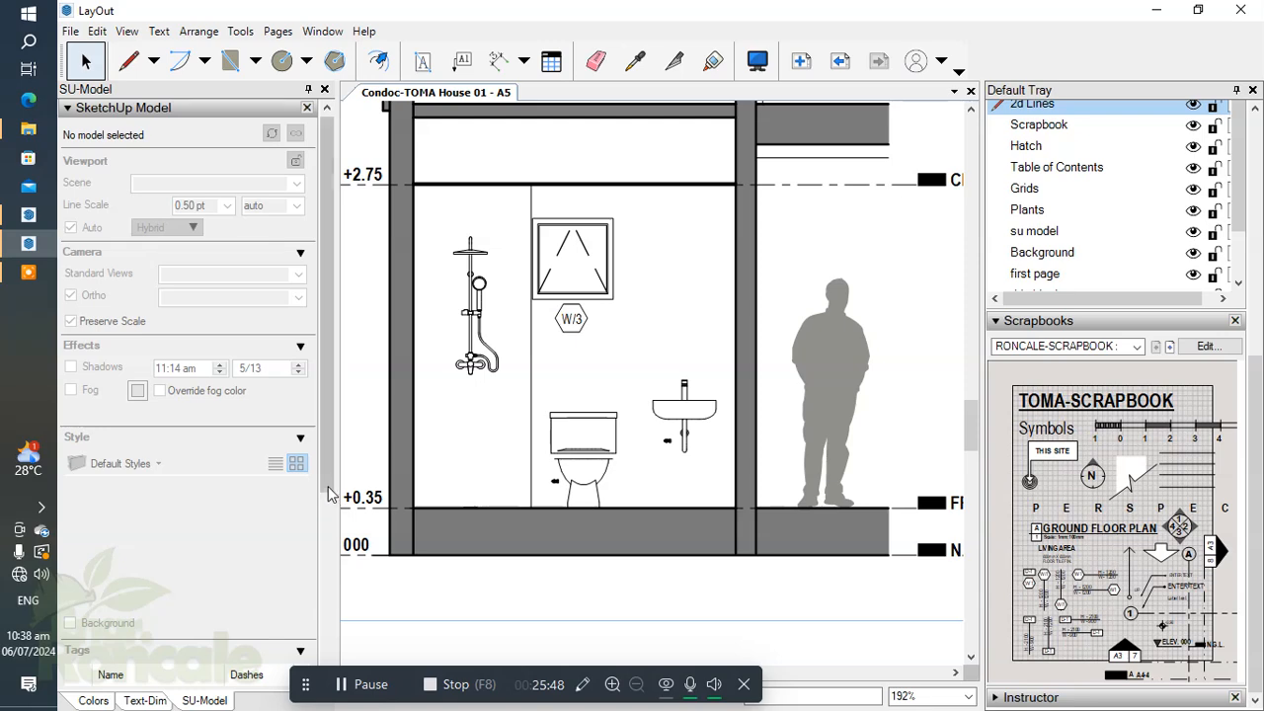
drag(326, 479, 326, 662)
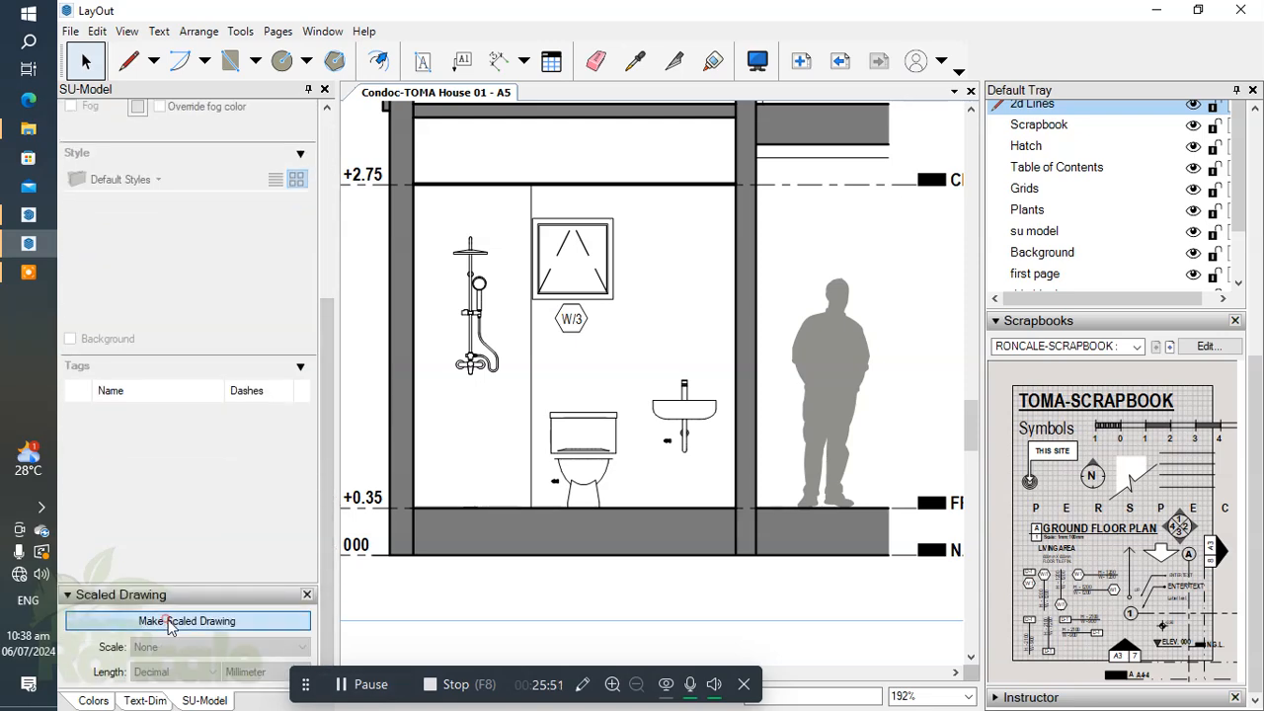
click(170, 622)
scroll(691, 314, up, 4)
key(r)
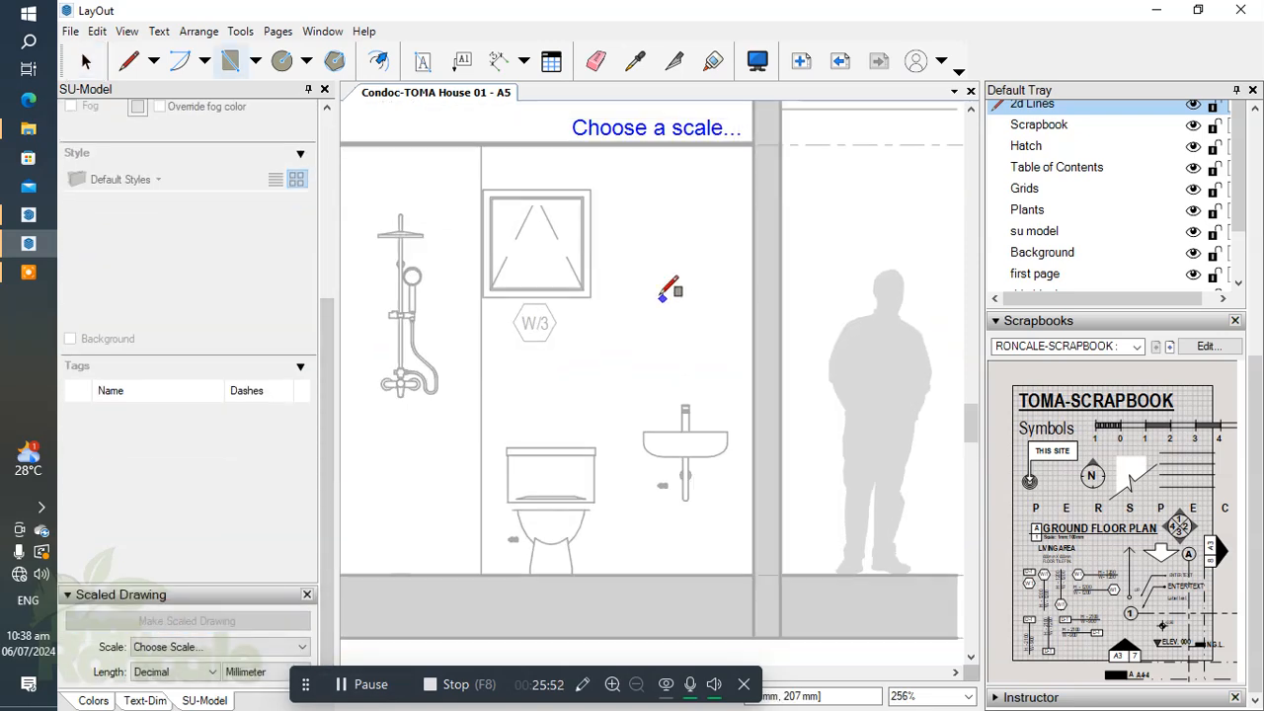
mouse_move(646, 472)
mouse_down()
mouse_move(728, 417)
mouse_move(757, 339)
mouse_up()
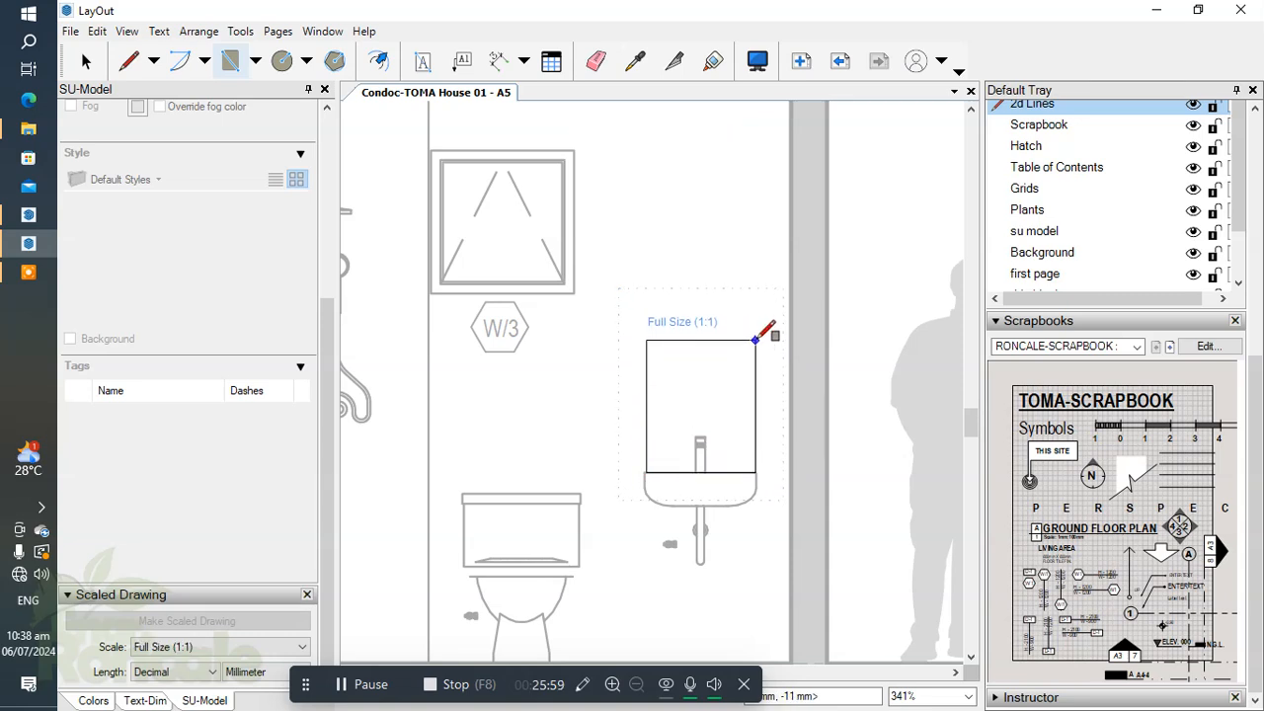
key(Escape)
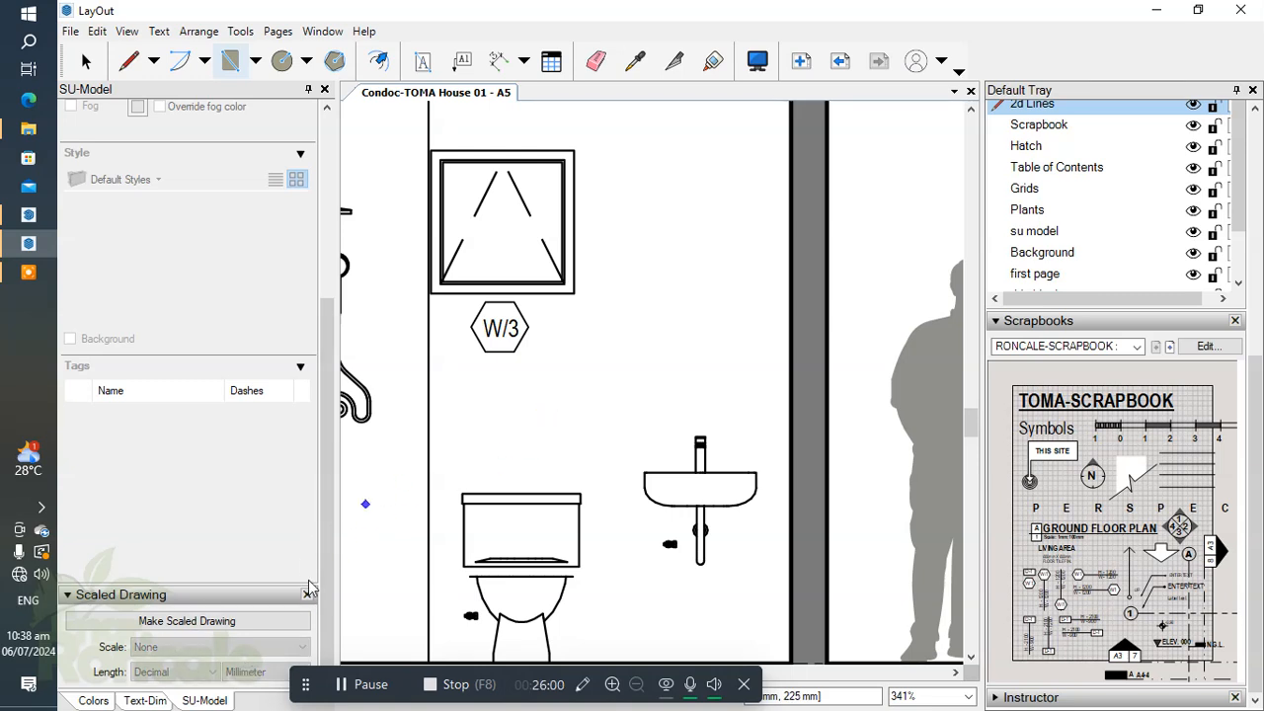
Start a scaled drawing at 1mm:50mm (1:50) and draw a 450 by 800 mm rectangle up from the washbasin's rim
click(223, 621)
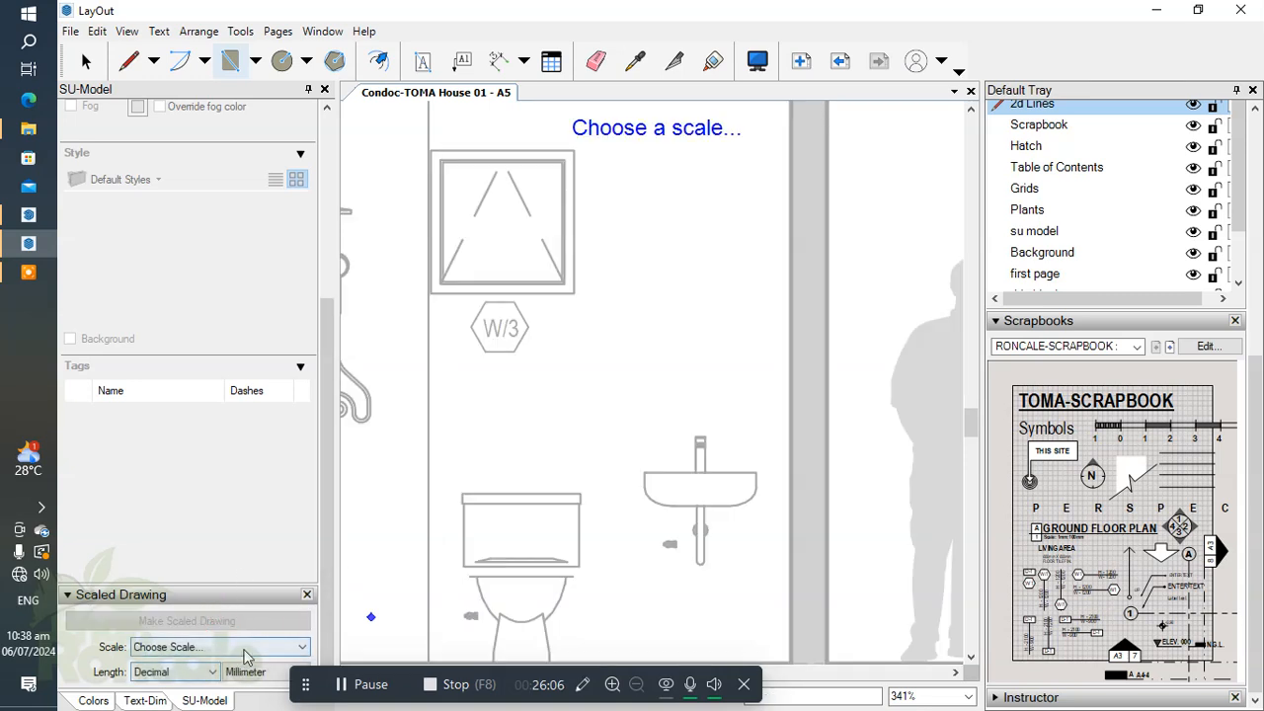
click(246, 647)
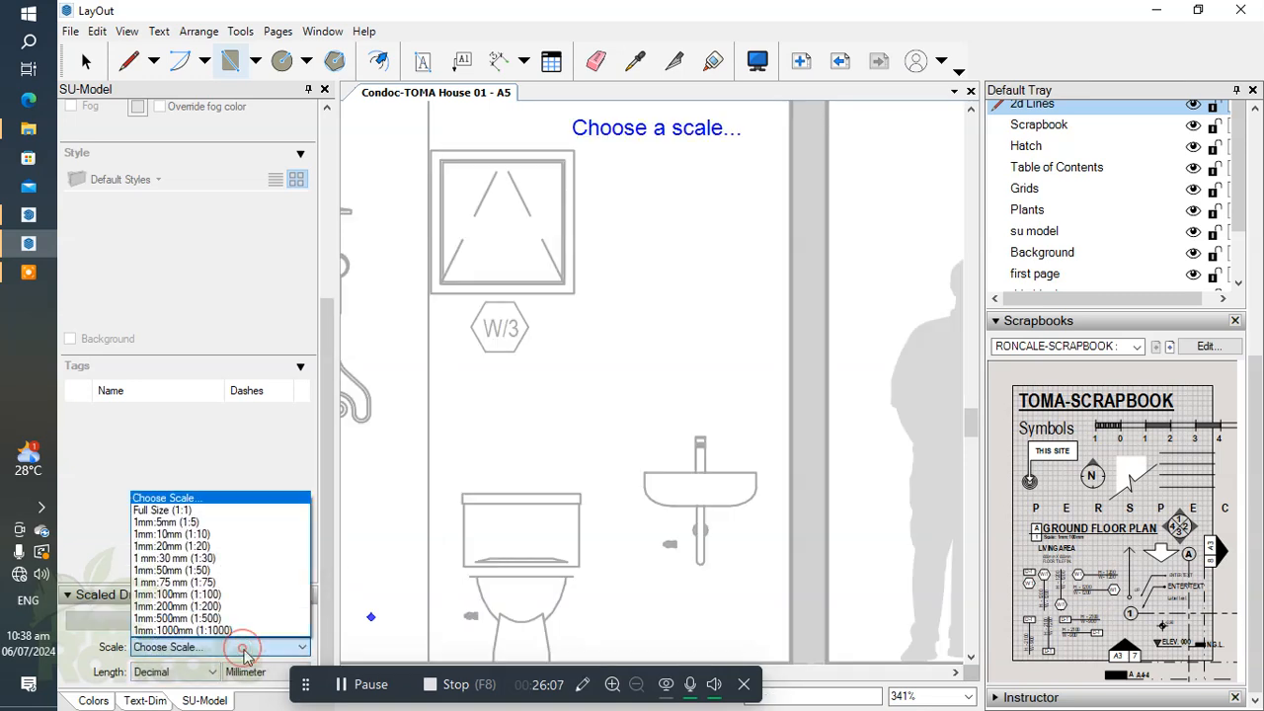
click(219, 570)
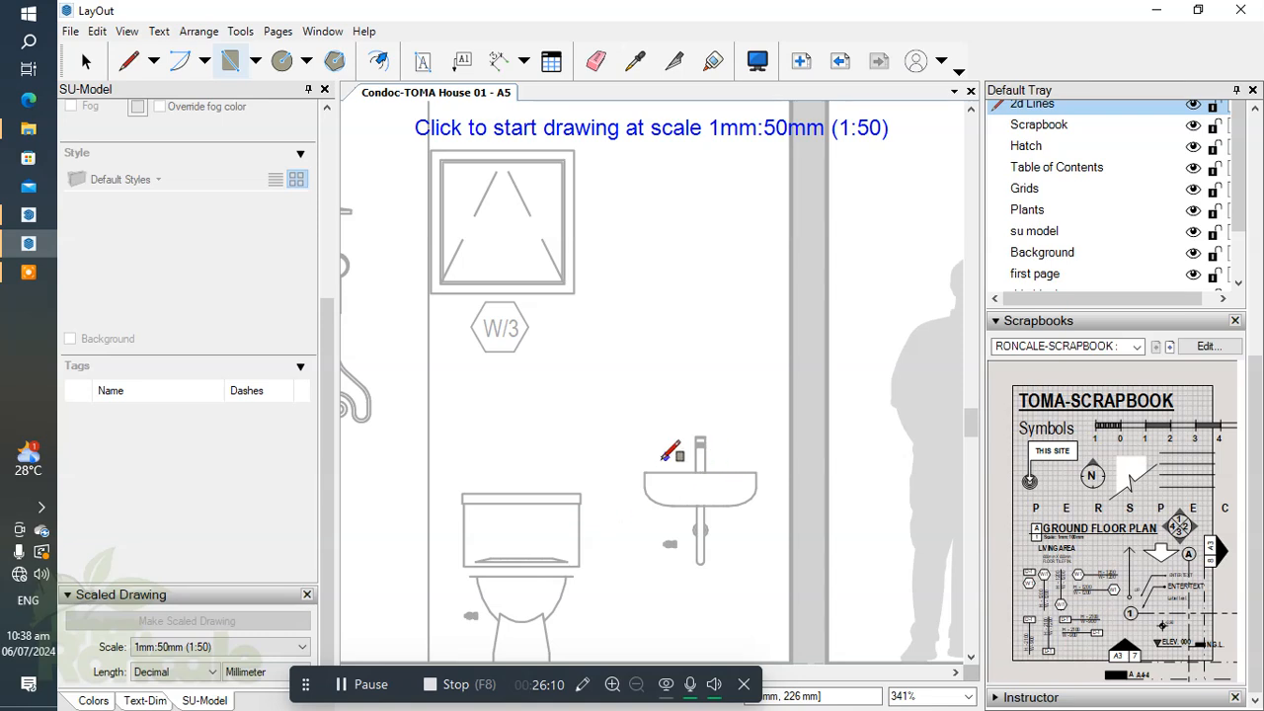
click(644, 472)
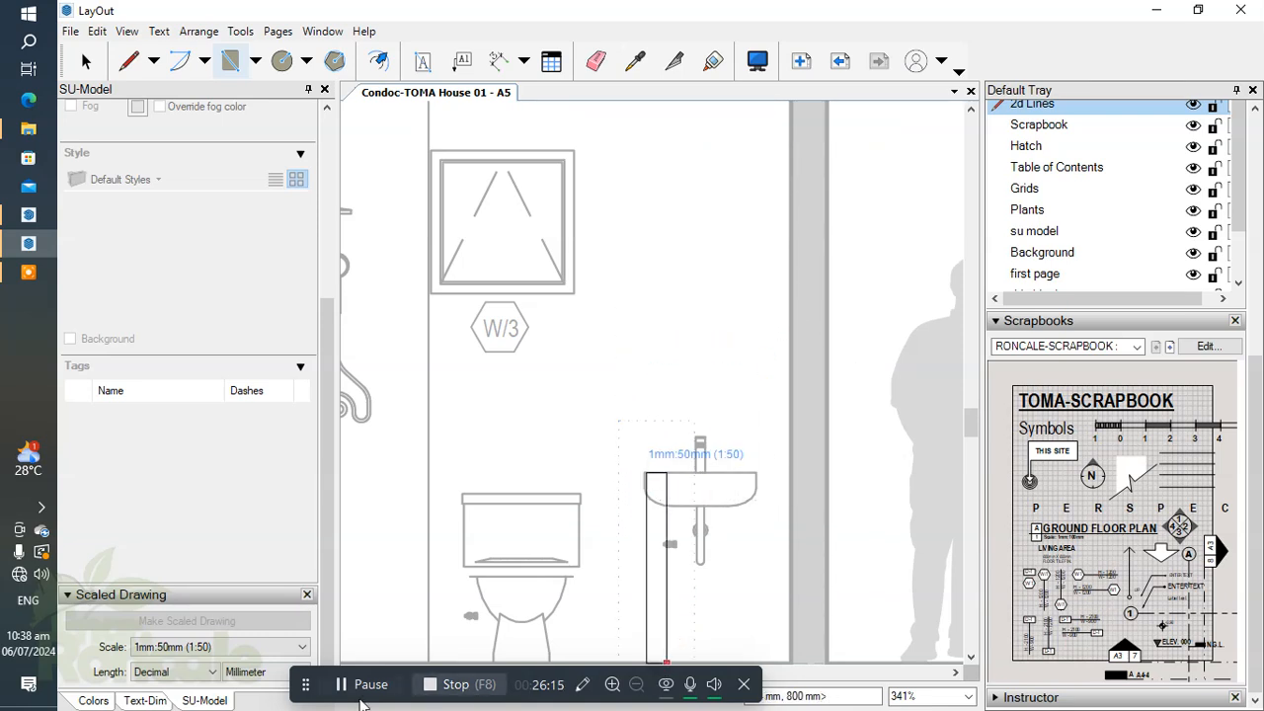
drag(292, 684, 186, 691)
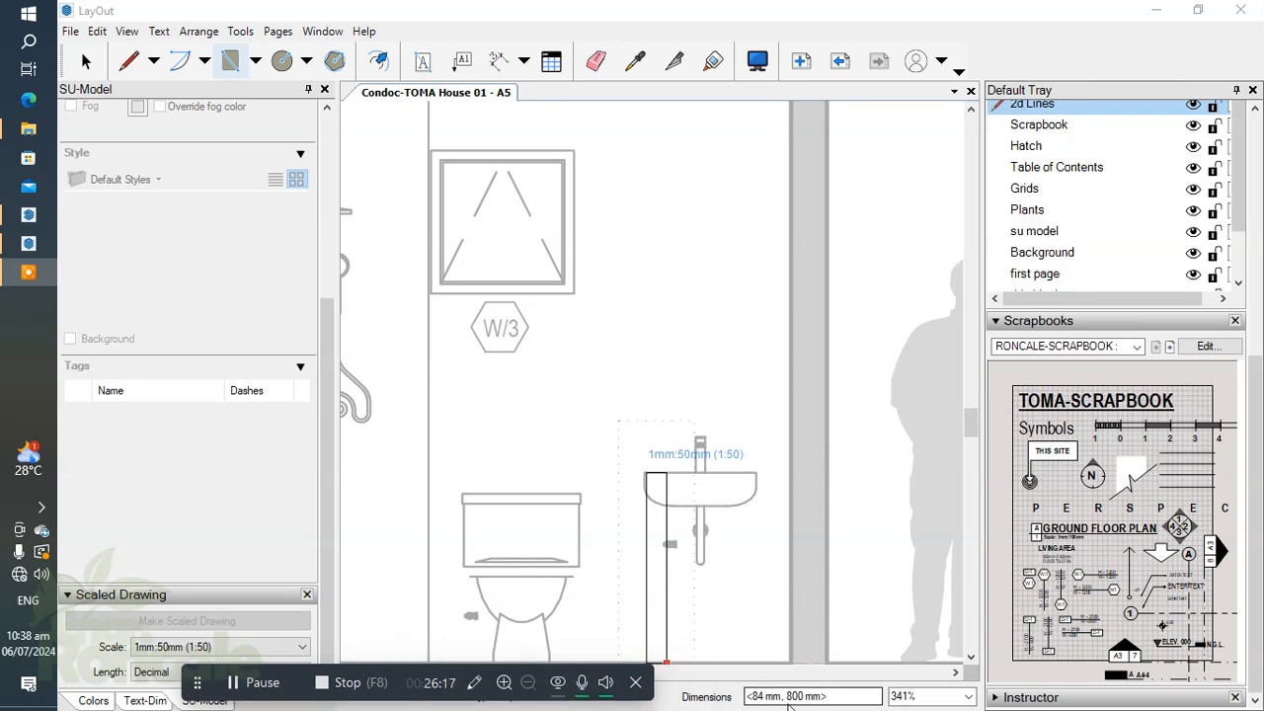
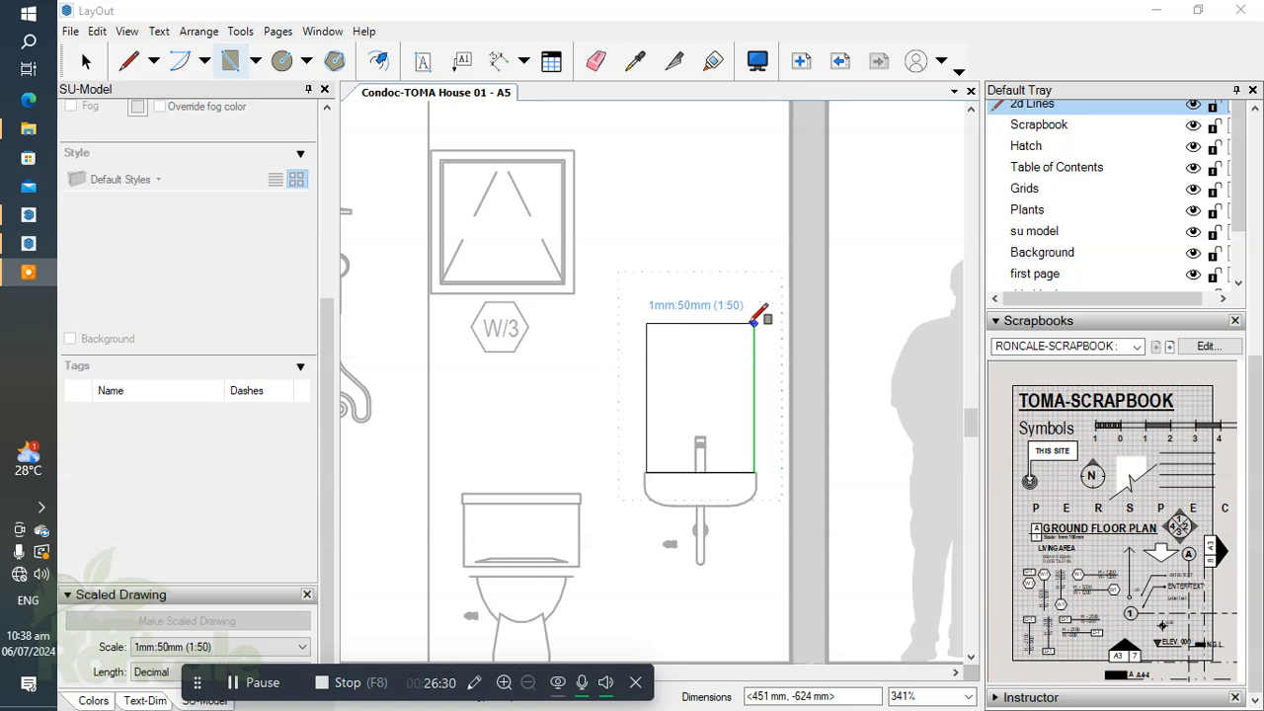
middle_drag(754, 323, 750, 346)
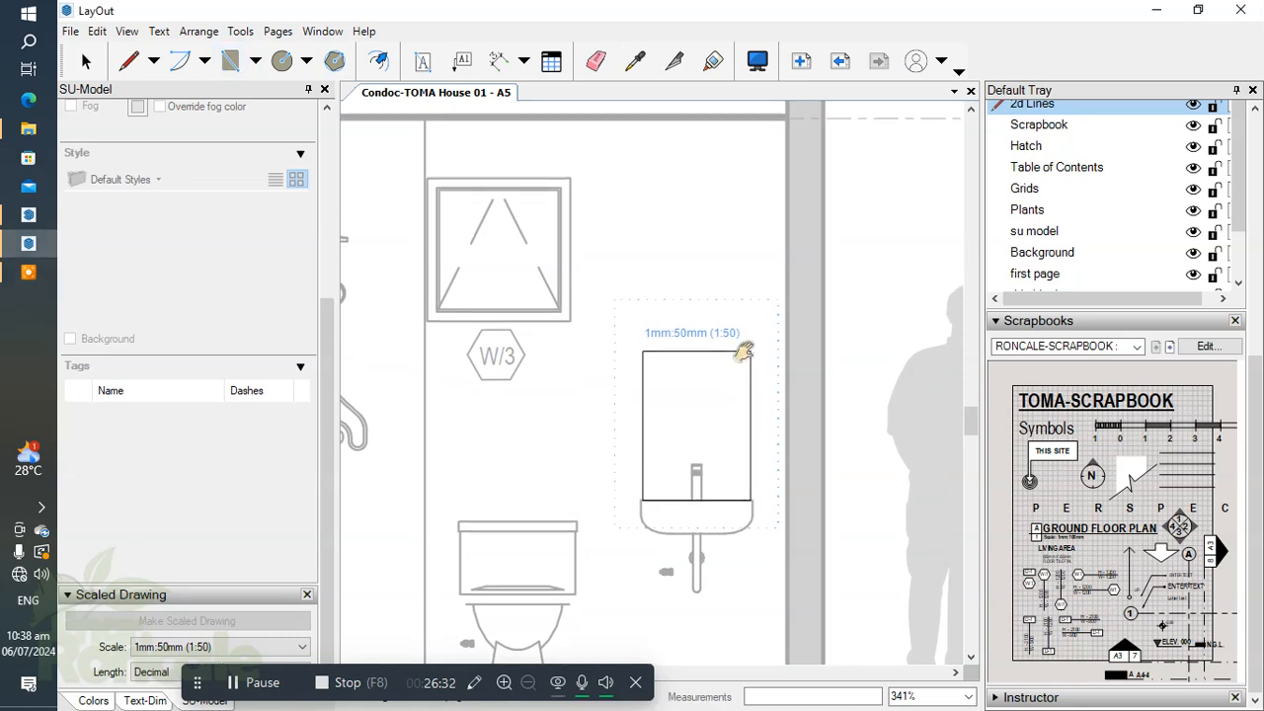
text(450,800)
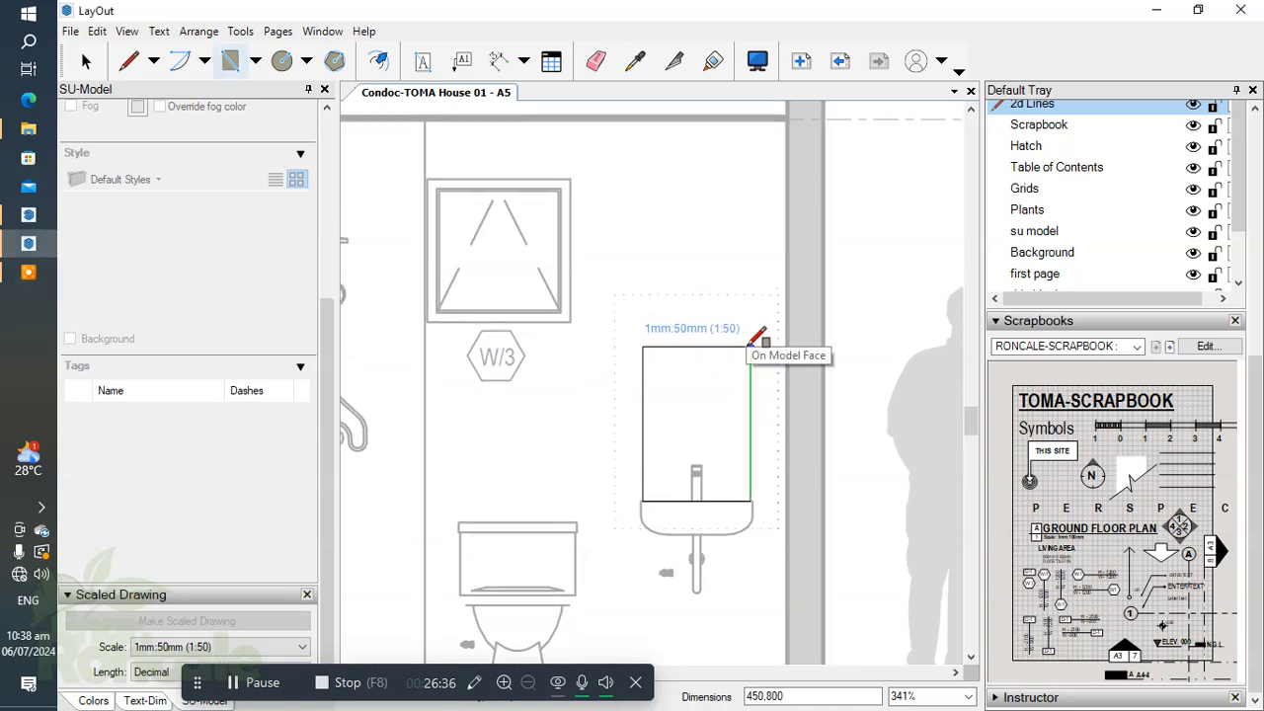
key(Return)
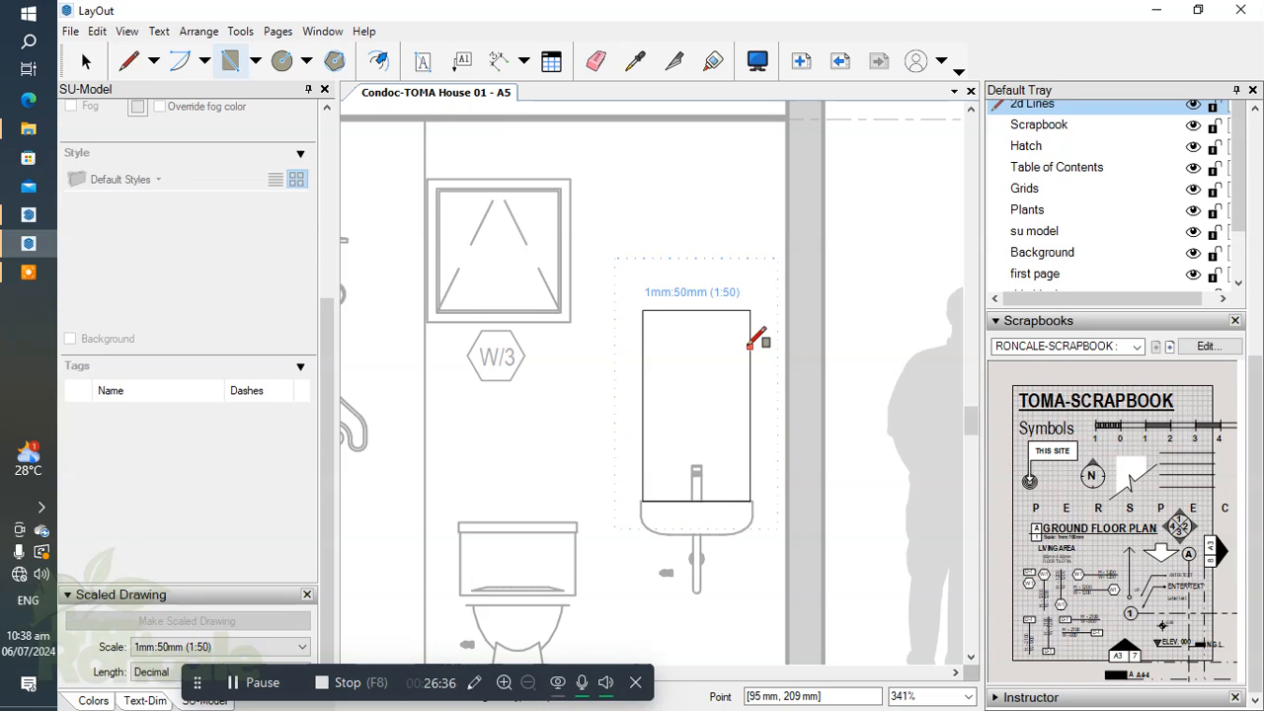
Nudge the rectangle upward until its lower edge sits just above the washbasin faucet, and deselect it
scroll(748, 434, up, 1)
scroll(707, 410, down, 1)
scroll(677, 381, up, 1)
scroll(676, 380, up, 1)
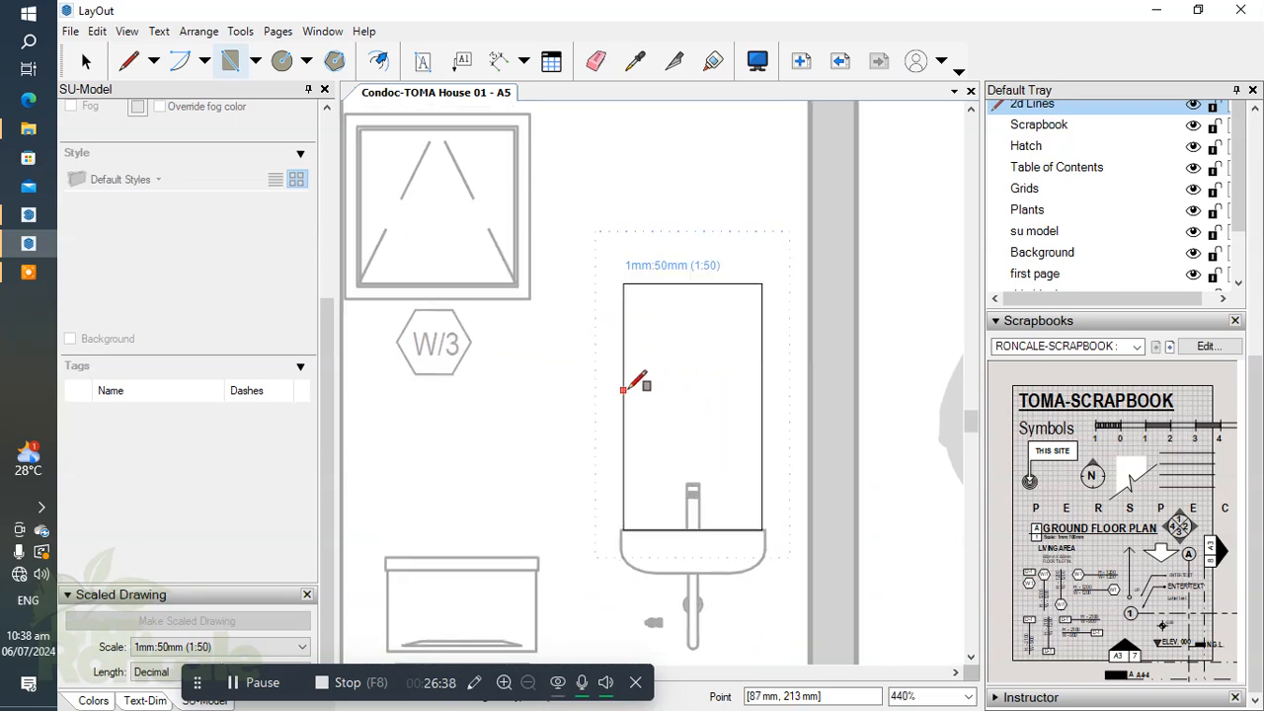
key(space)
click(623, 385)
key(Up)
key(Up)
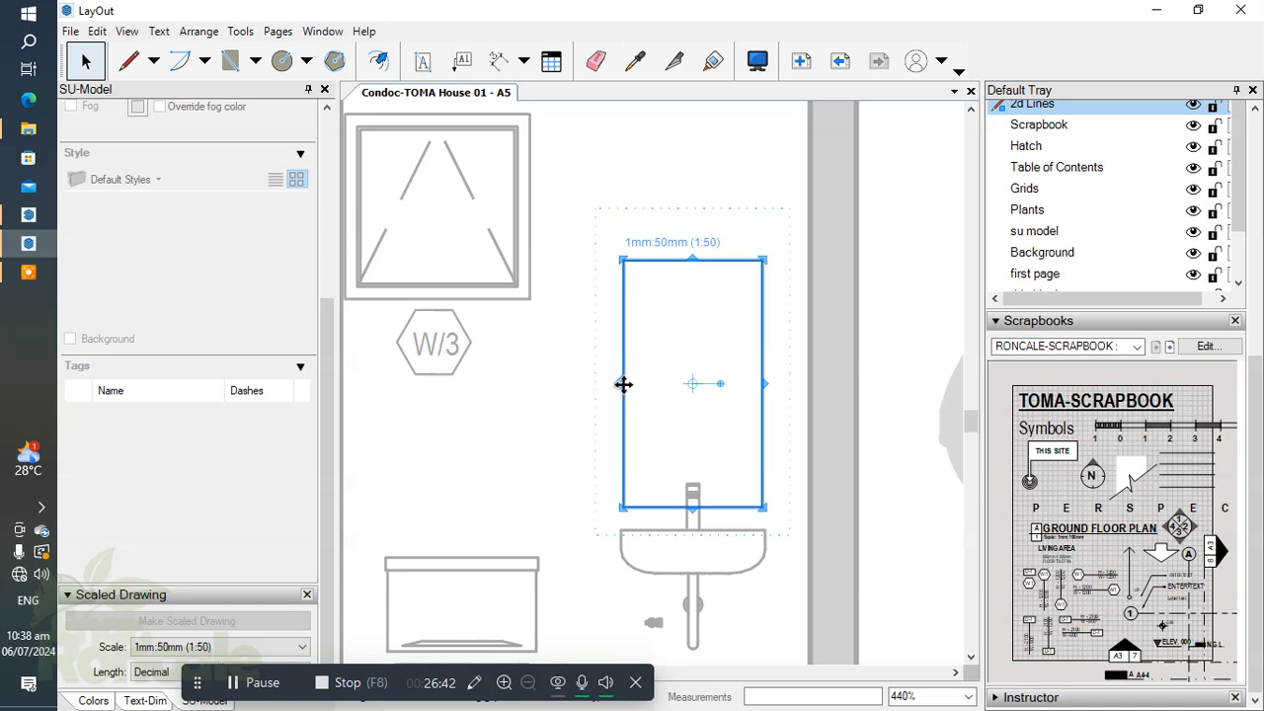
key(Up)
key(Up)
key(Up)
key(Up)
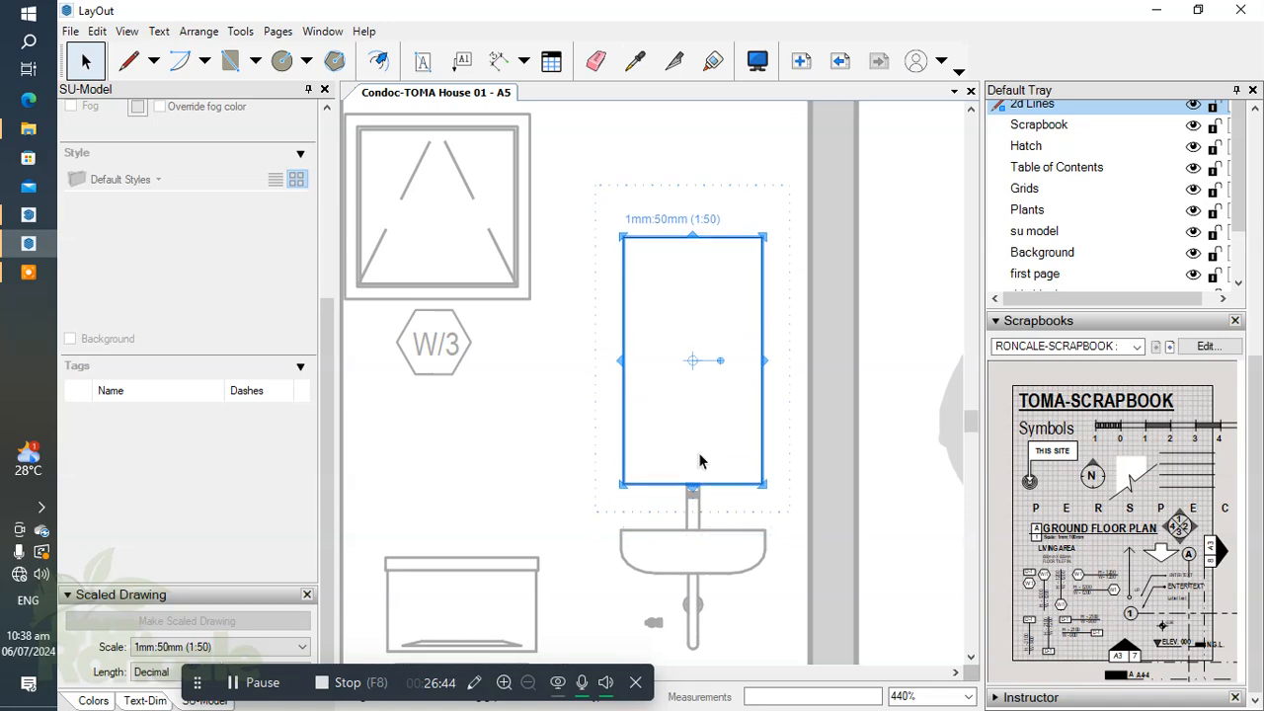
scroll(682, 494, down, 3)
click(612, 511)
scroll(689, 466, down, 3)
middle_drag(710, 449, 816, 436)
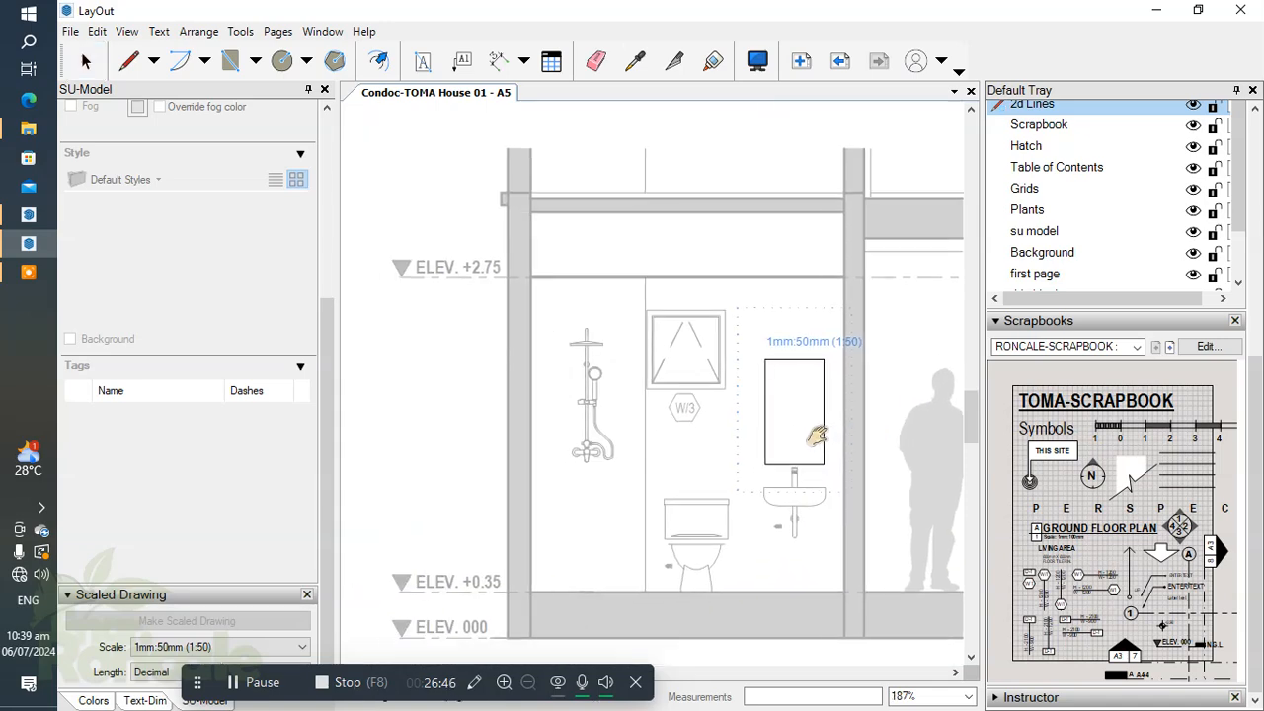
Set the stroke of the mirror rectangle above the washbasin to 0.40 pt and deselect it
middle_drag(798, 377, 818, 395)
scroll(818, 406, up, 4)
scroll(699, 456, down, 1)
key(l)
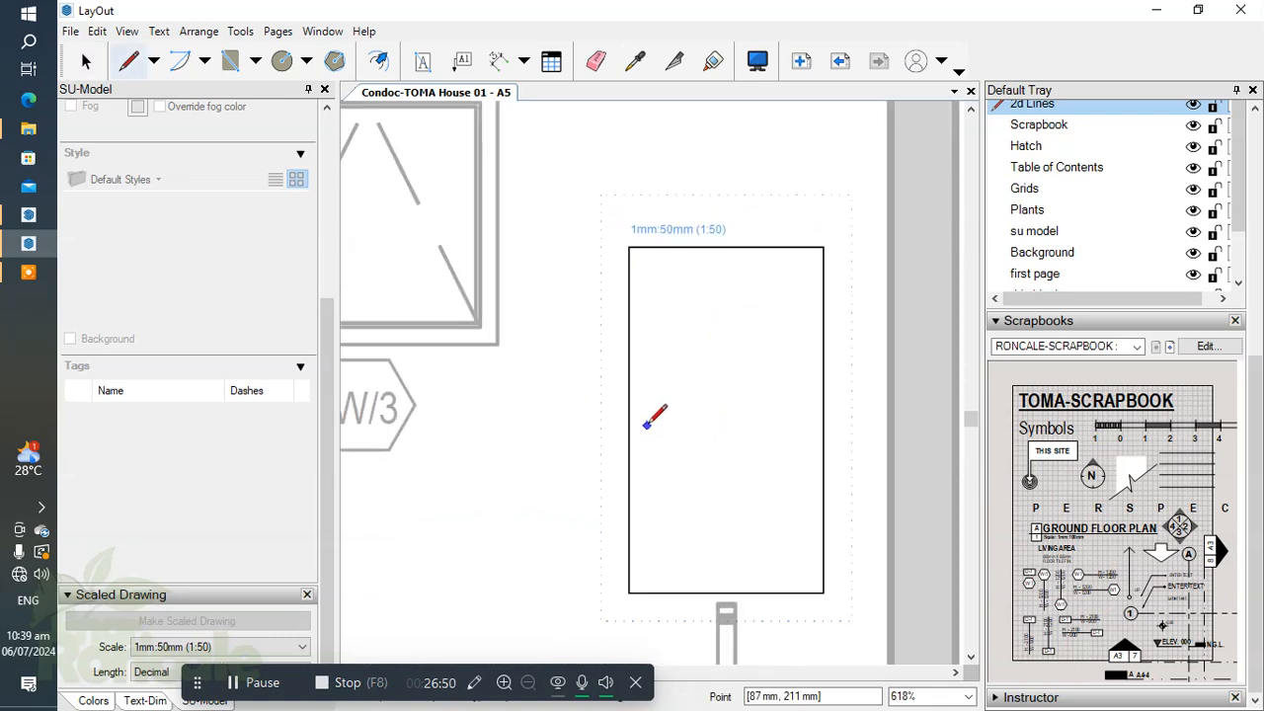
key(space)
click(629, 377)
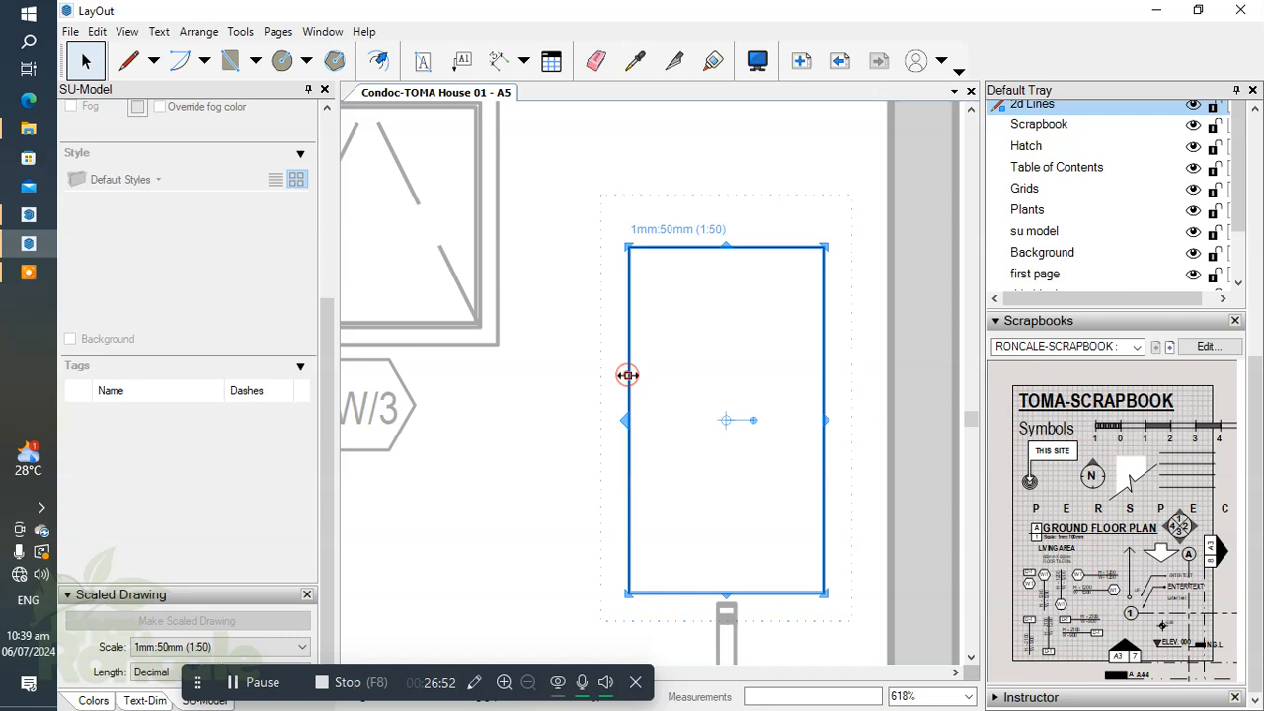
click(93, 699)
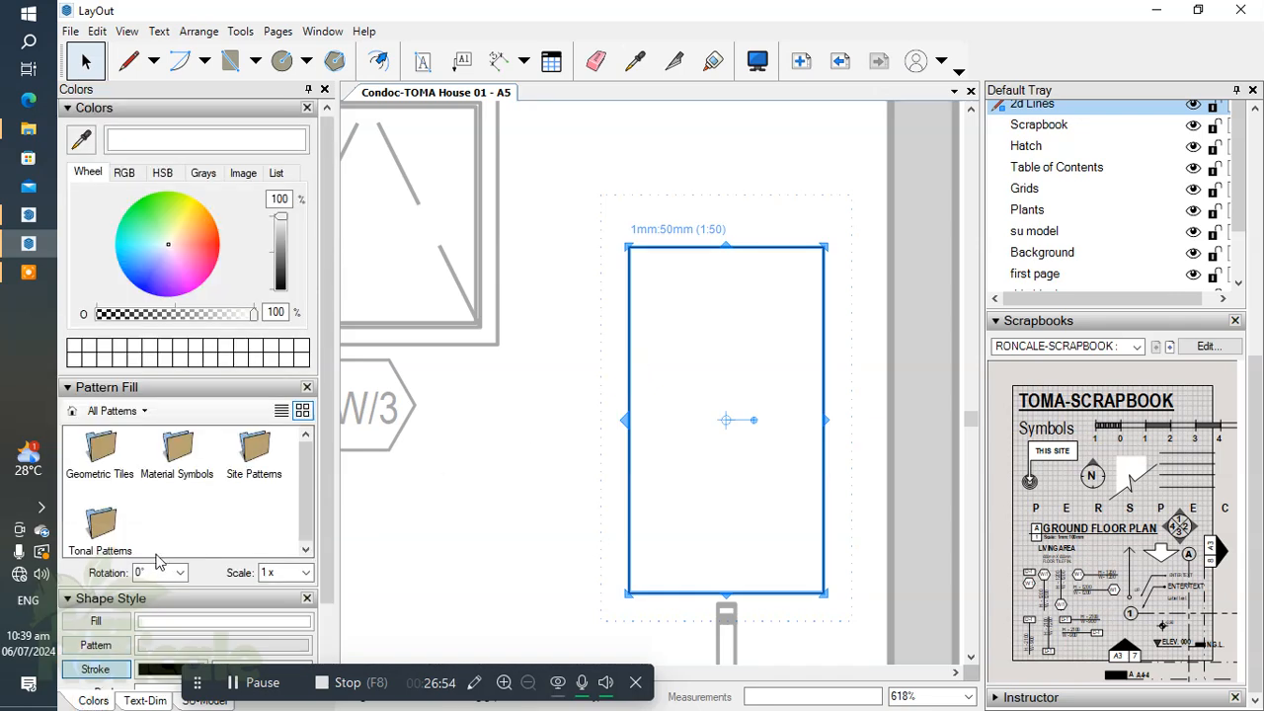
scroll(329, 559, down, 2)
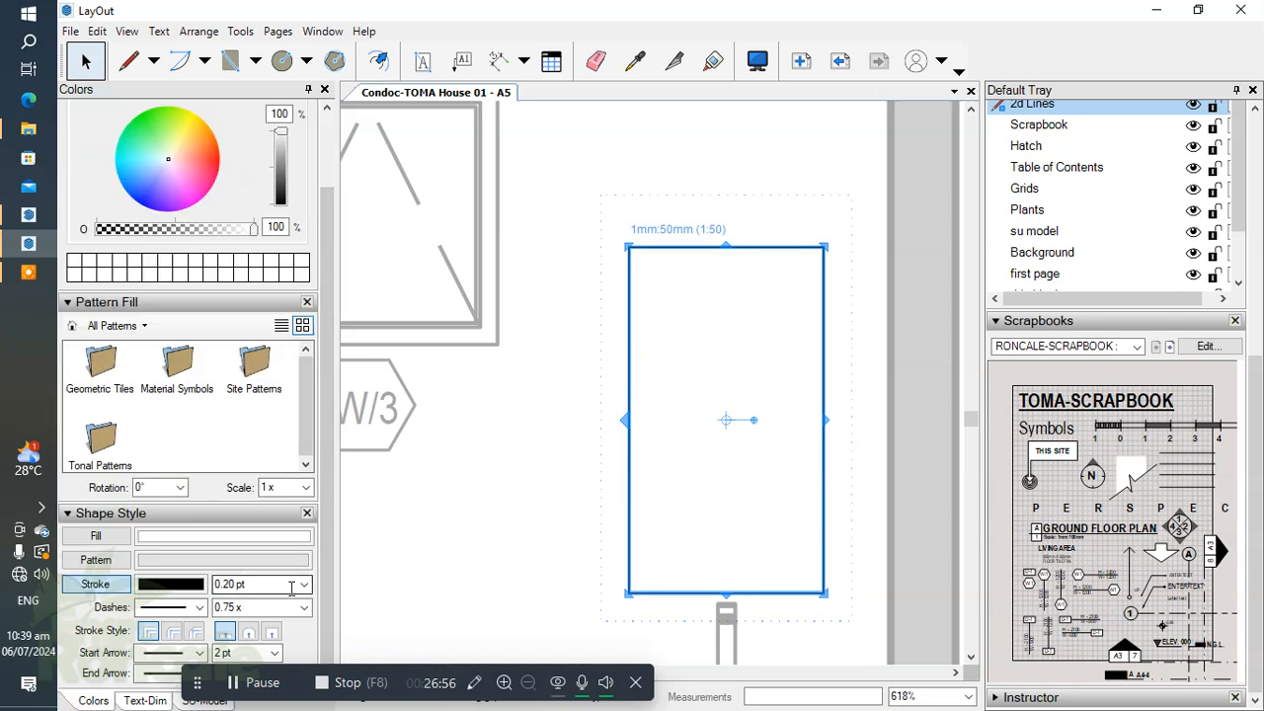
click(303, 585)
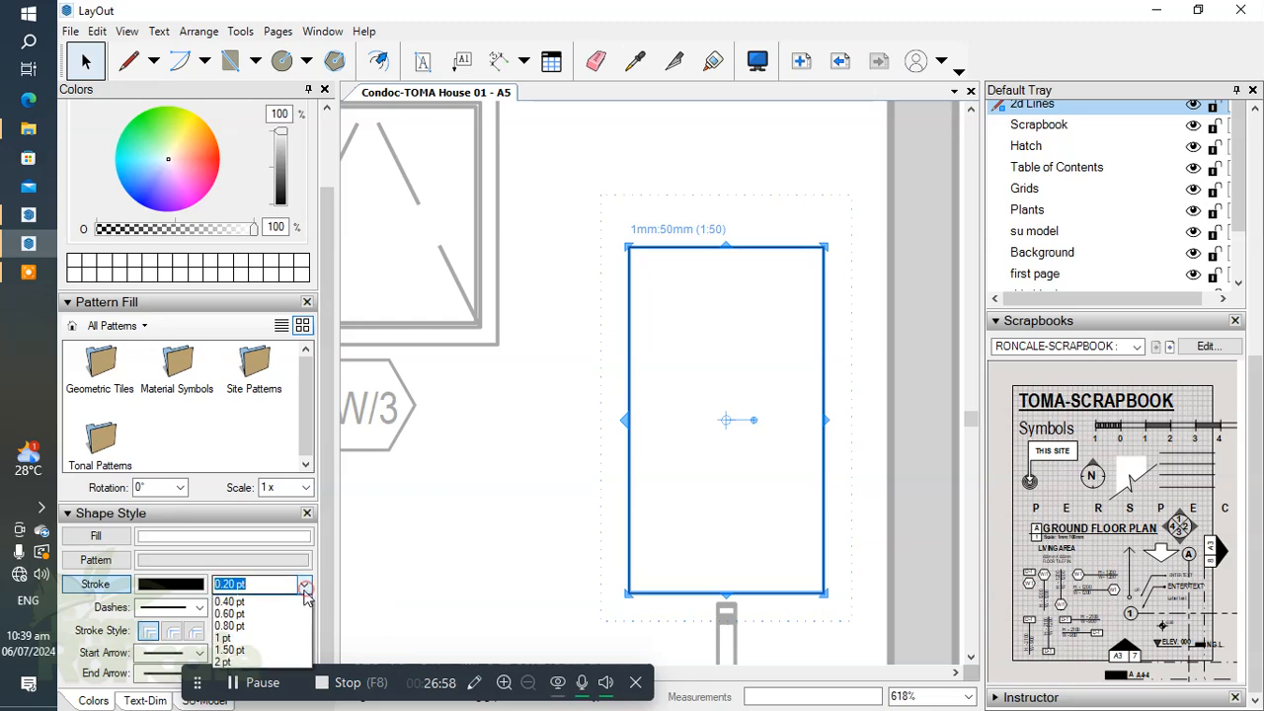
click(262, 634)
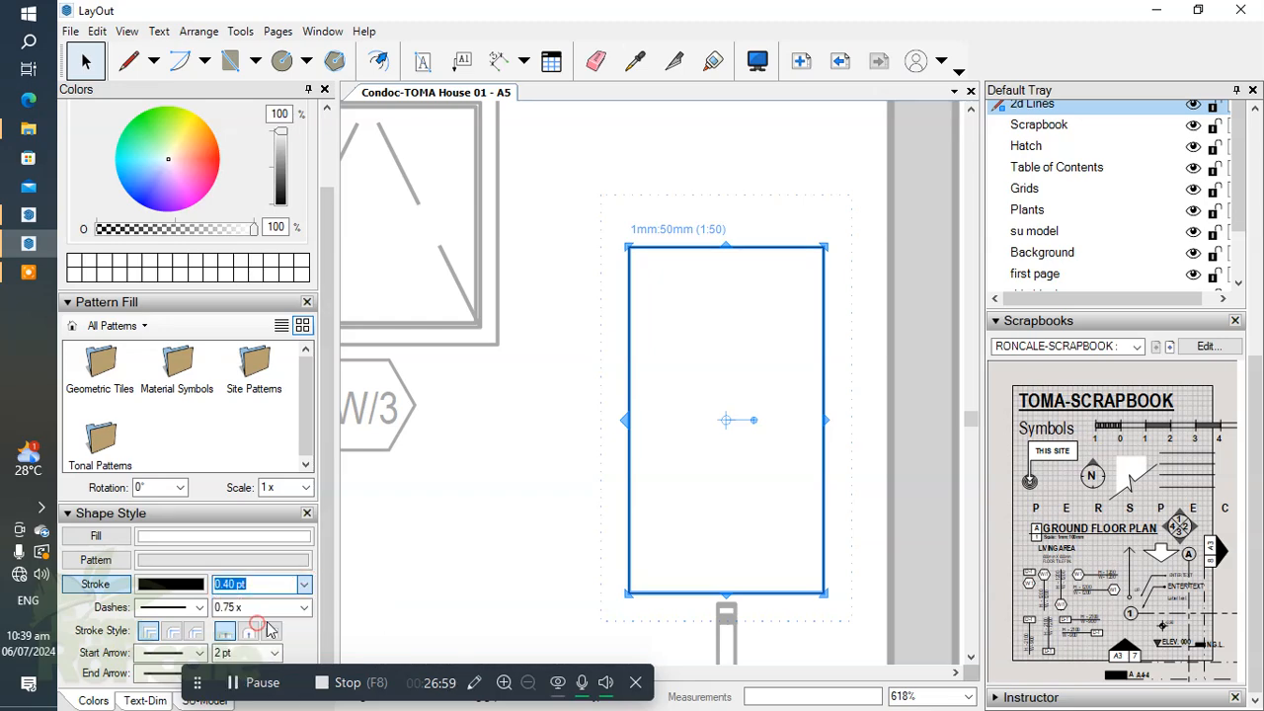
click(554, 469)
With a 0.10 pt stroke, draw three short parallel diagonal reflection lines in the mirror's upper-left area
scroll(520, 335, up, 2)
scroll(626, 401, down, 2)
scroll(626, 401, up, 1)
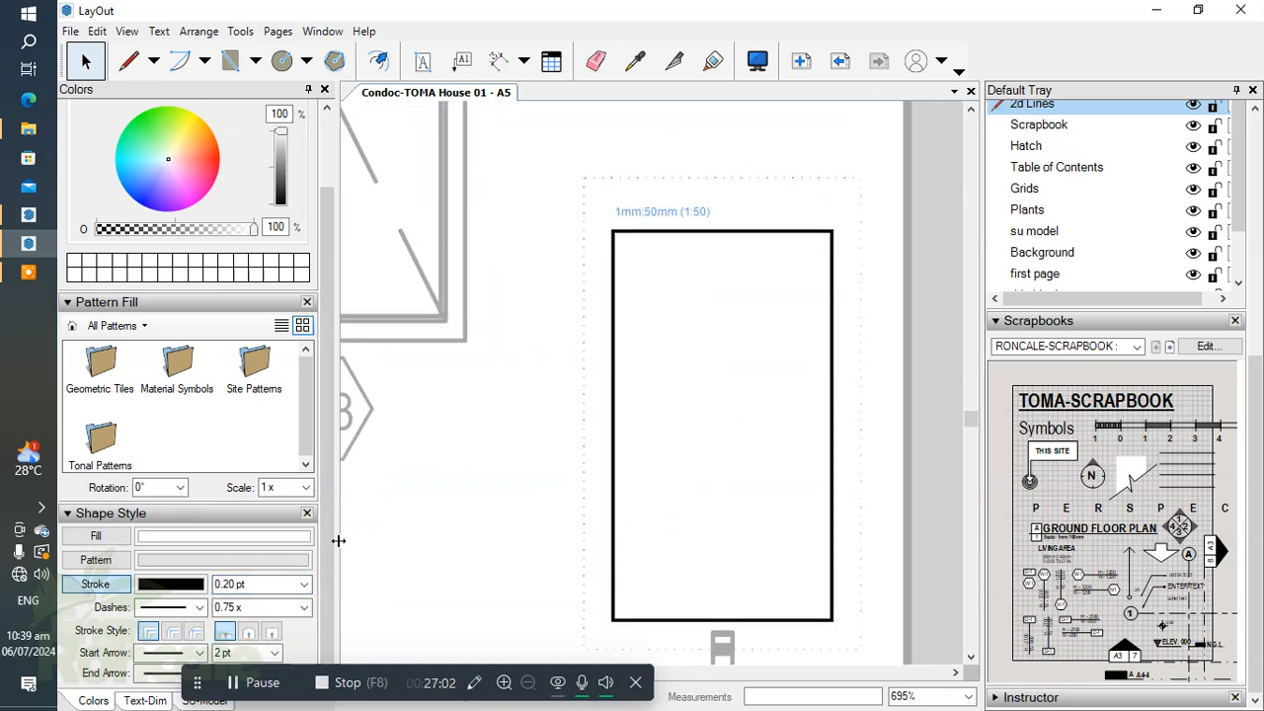
key(l)
click(303, 584)
click(259, 604)
scroll(603, 493, up, 3)
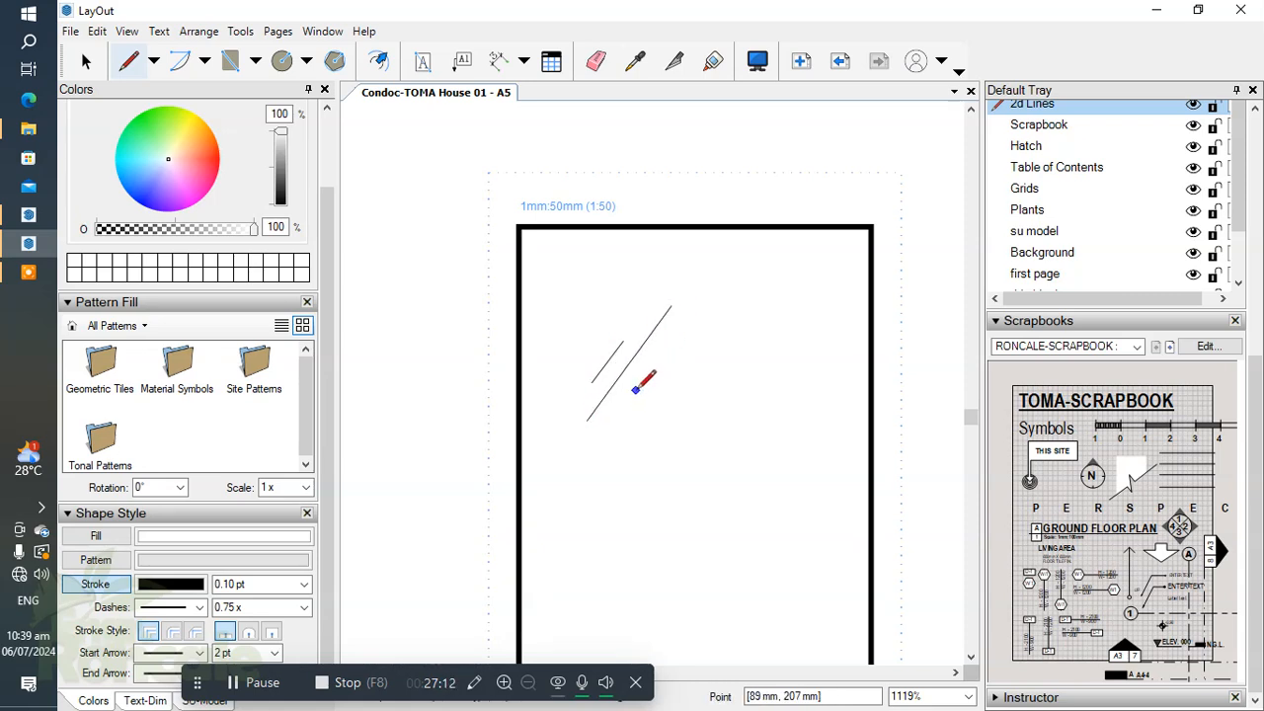
click(670, 338)
scroll(674, 299, down, 3)
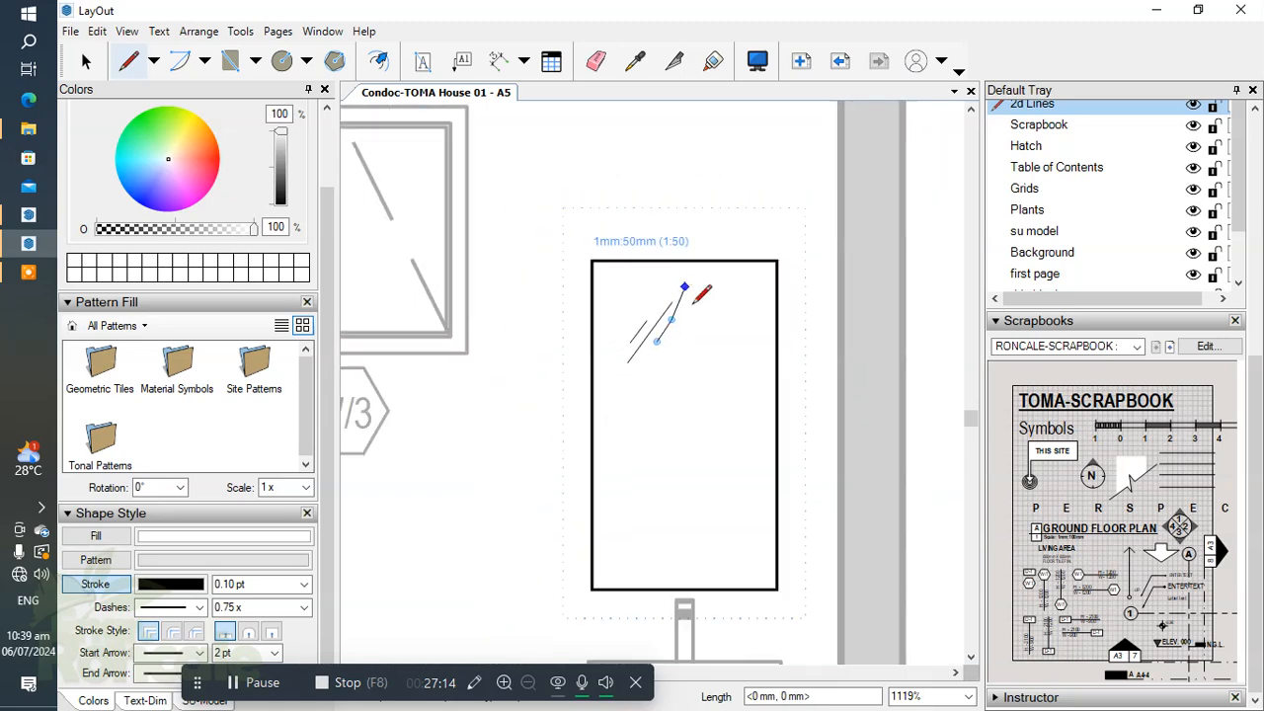
Add a long diagonal reflection line with short ones beside it across the mirror's middle, plus a parallel pair near its lower-right corner
double_click(747, 365)
scroll(740, 380, up, 2)
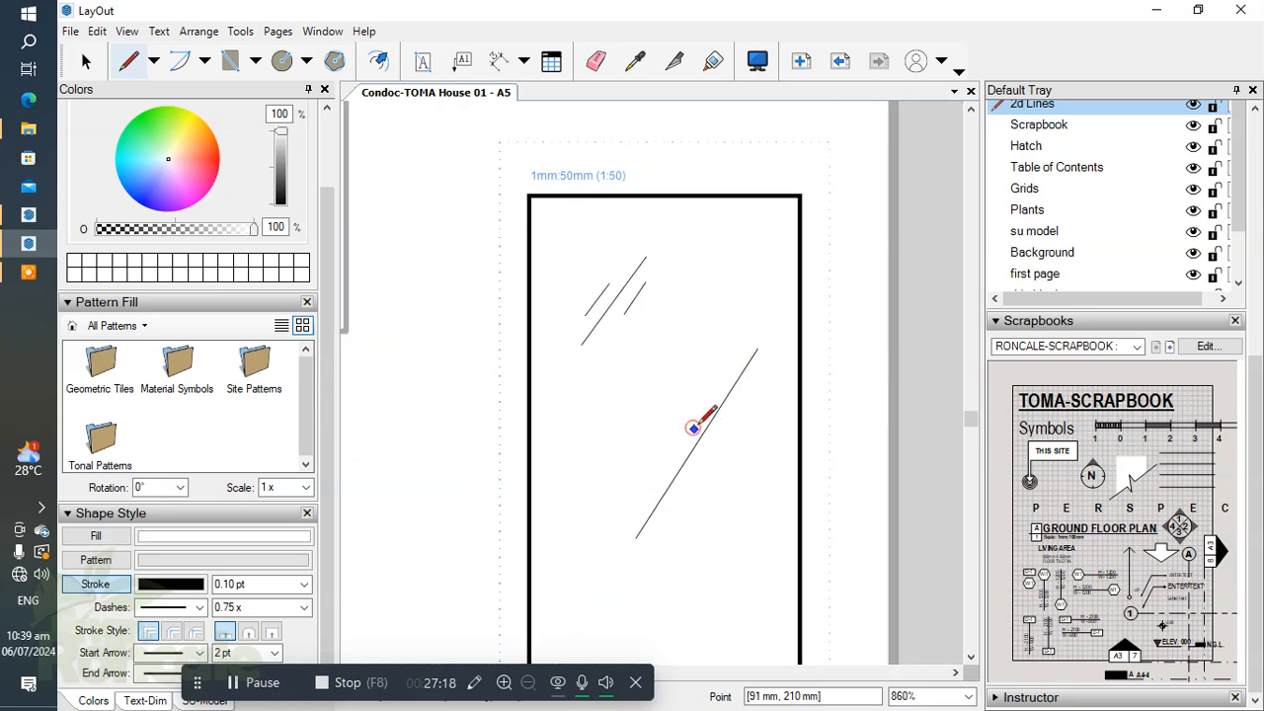
click(713, 398)
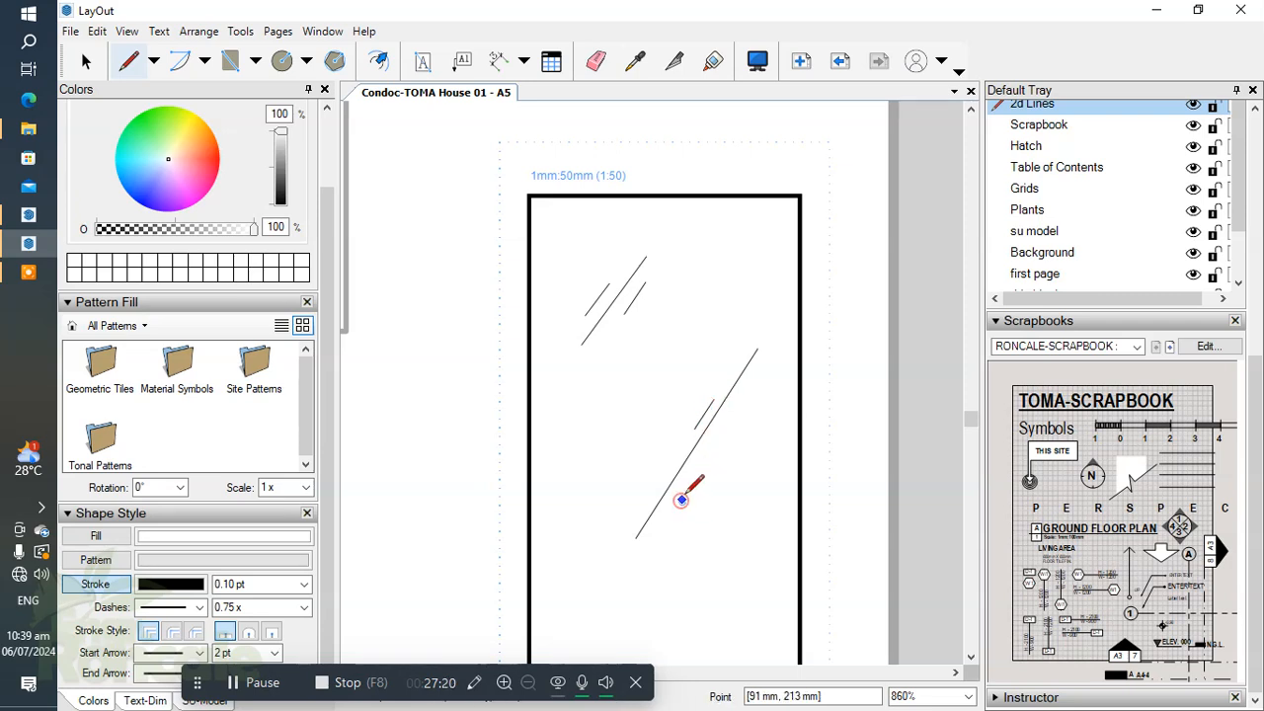
scroll(691, 434, down, 4)
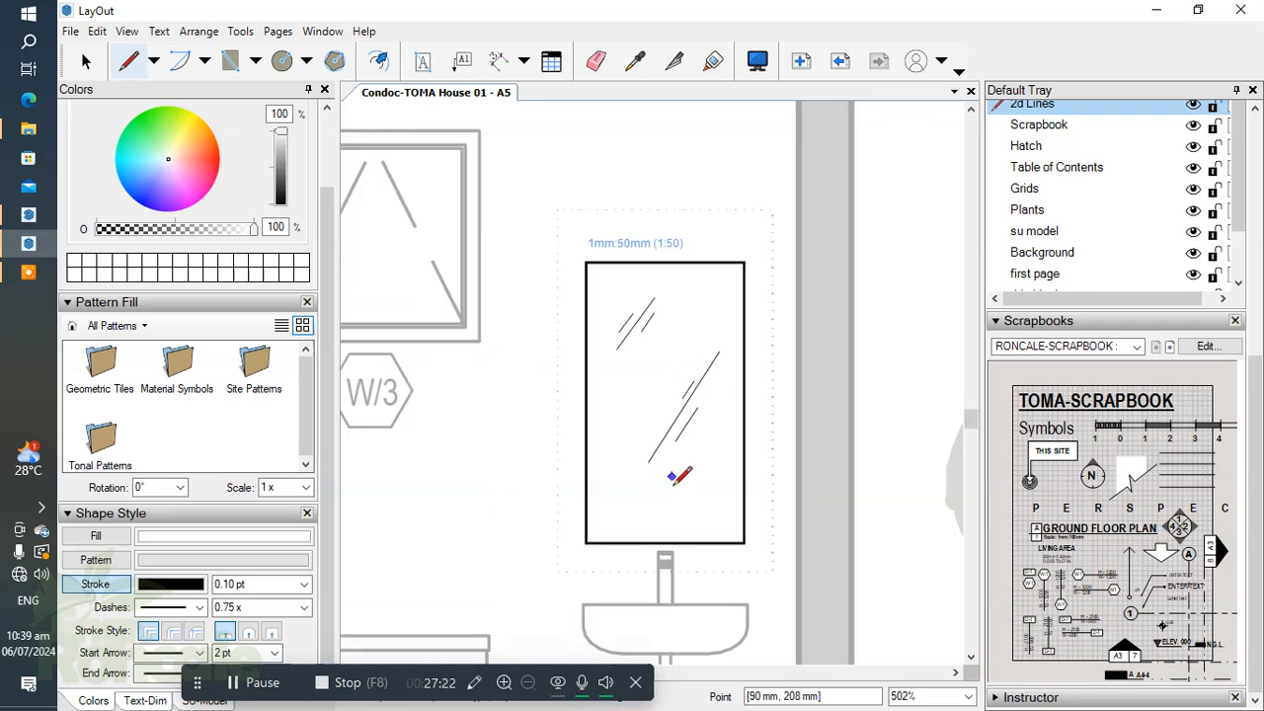
scroll(672, 484, up, 3)
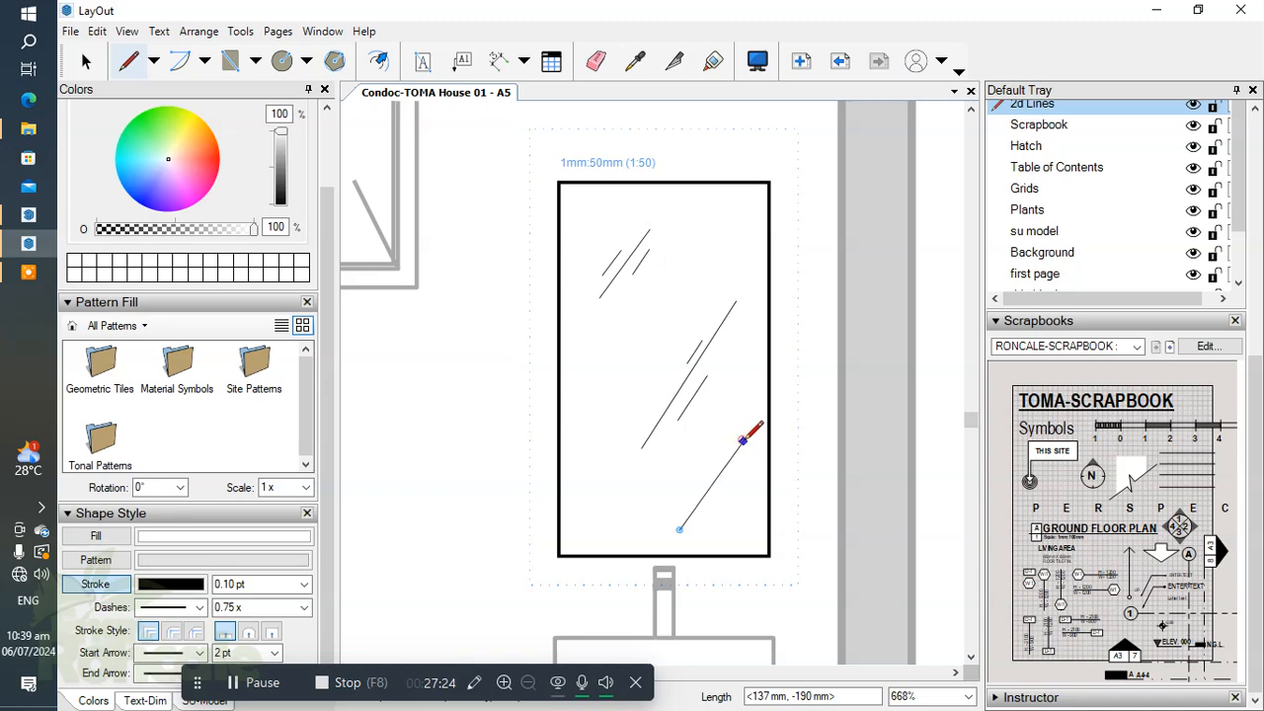
double_click(742, 443)
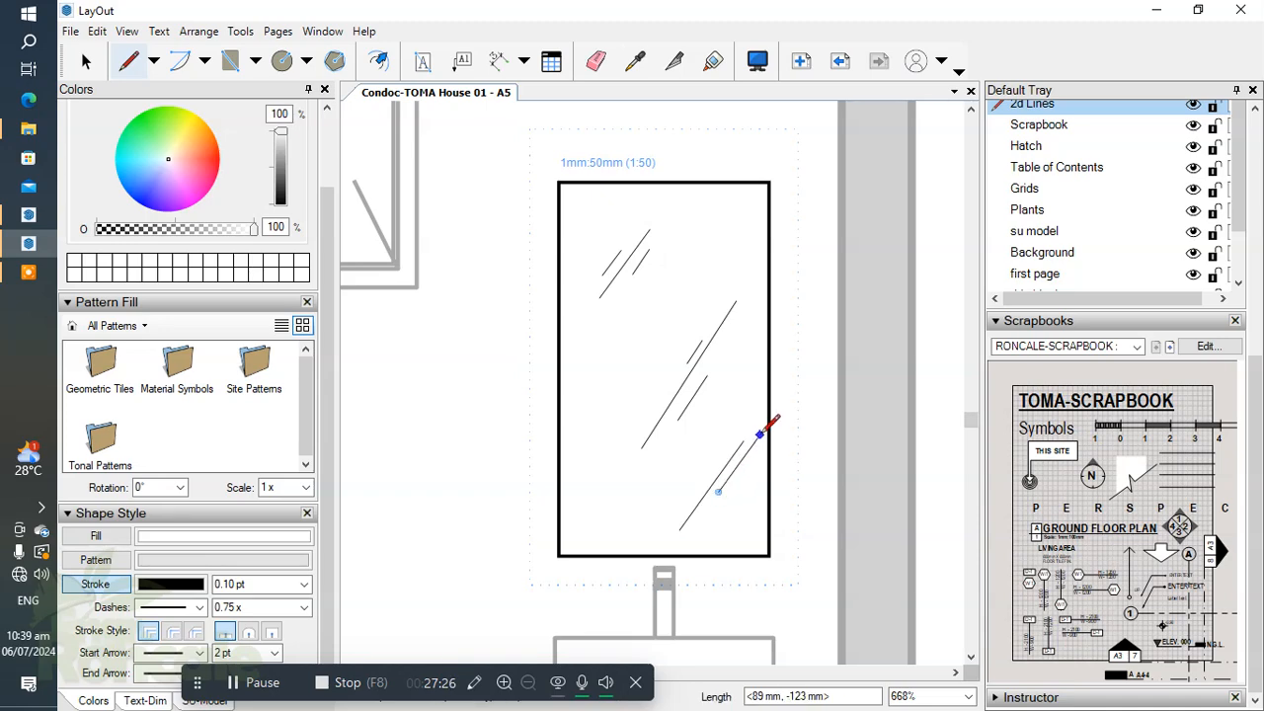
scroll(760, 429, down, 6)
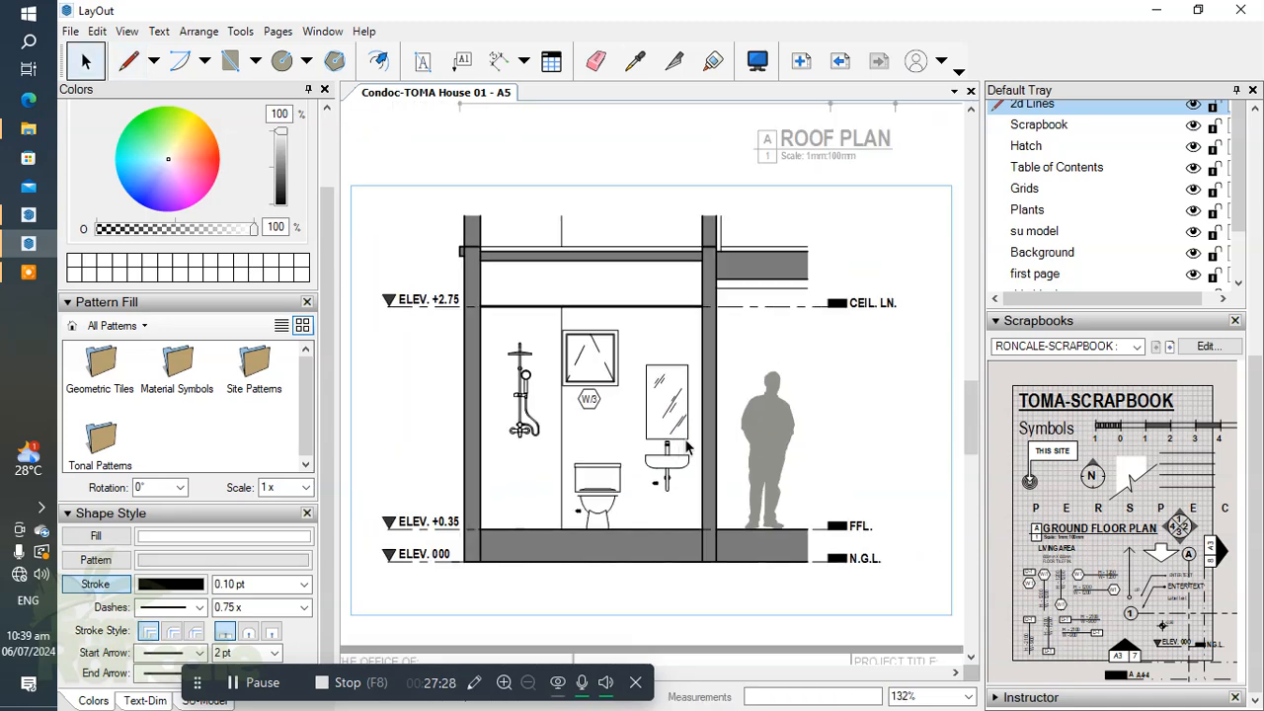
Examine the whole bathroom elevation, checking the mirror against the washbasin, window tag, shower and scale figure
scroll(678, 418, up, 2)
key(space)
scroll(742, 376, up, 3)
click(708, 372)
scroll(568, 422, down, 4)
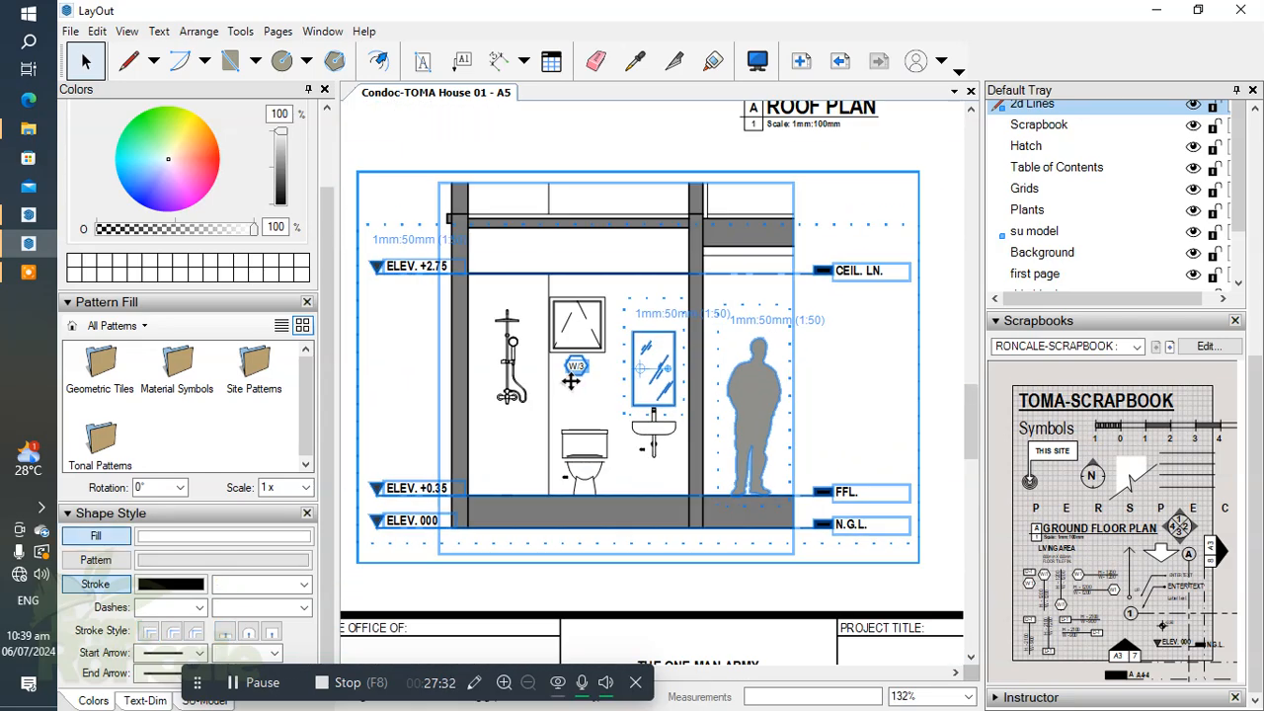
scroll(669, 399, up, 1)
scroll(667, 399, down, 3)
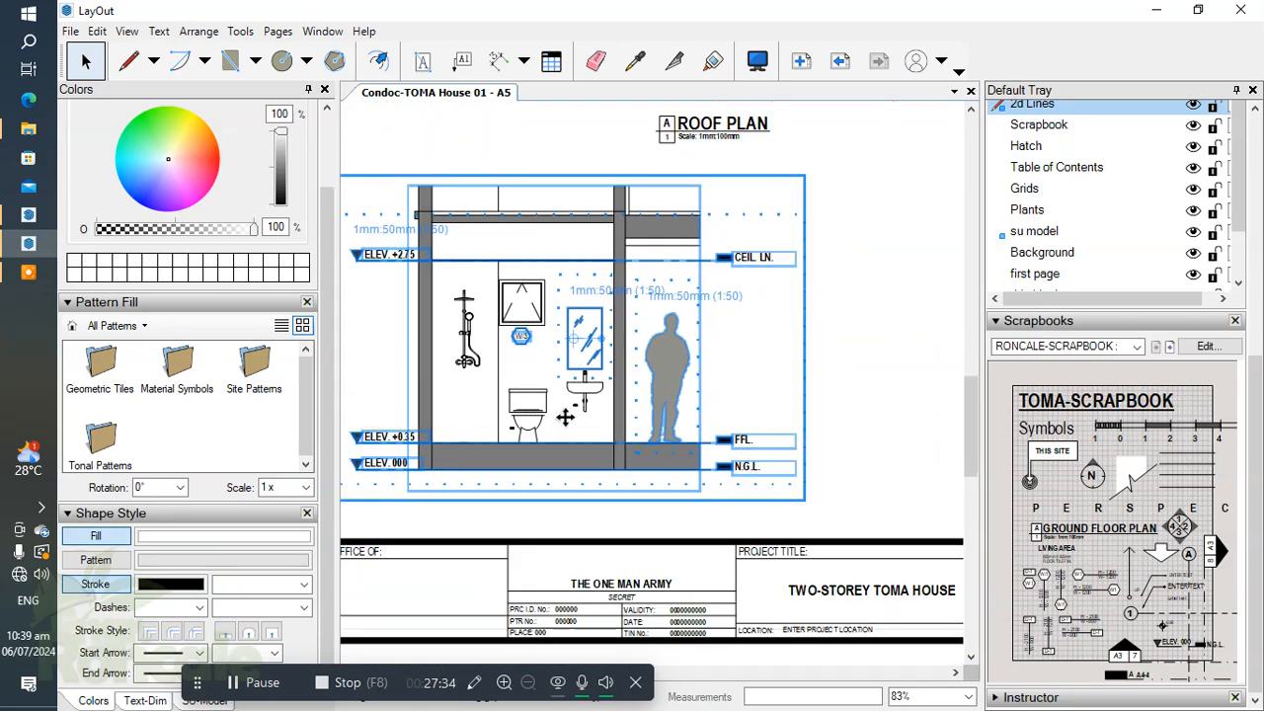
scroll(632, 460, up, 9)
scroll(632, 460, down, 3)
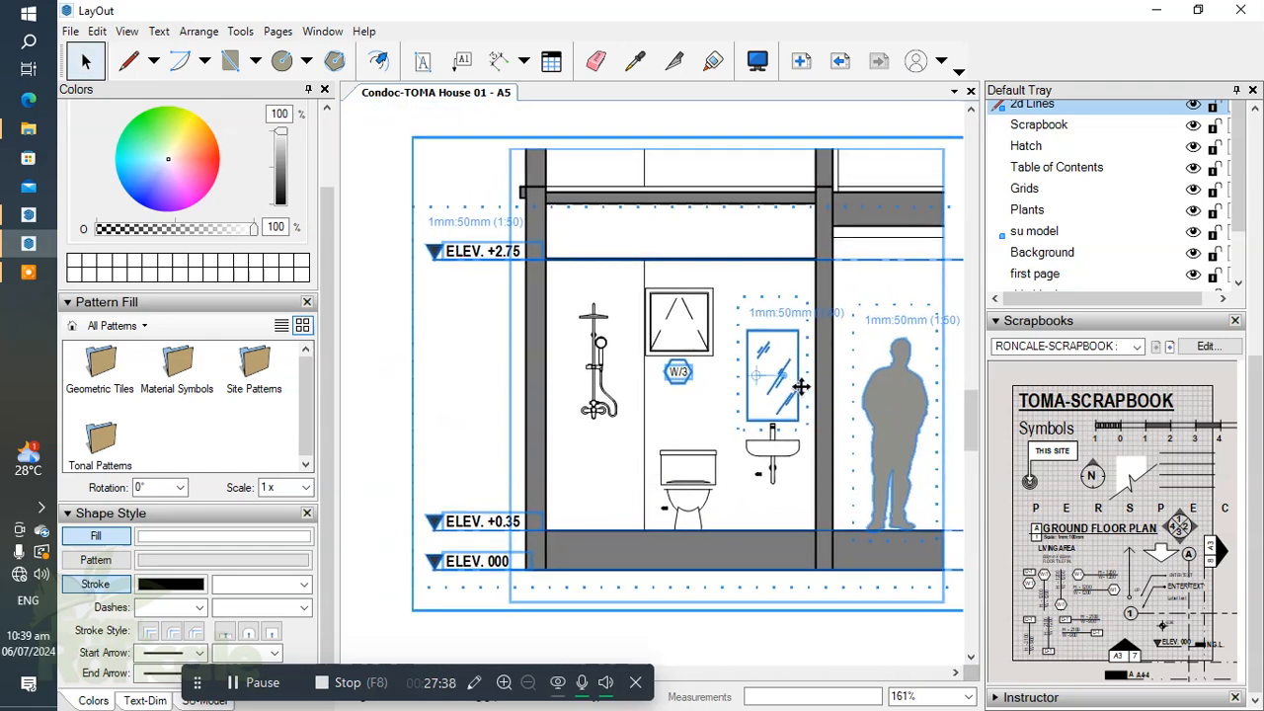
scroll(798, 385, up, 2)
scroll(740, 368, down, 2)
scroll(674, 327, up, 1)
scroll(691, 389, up, 2)
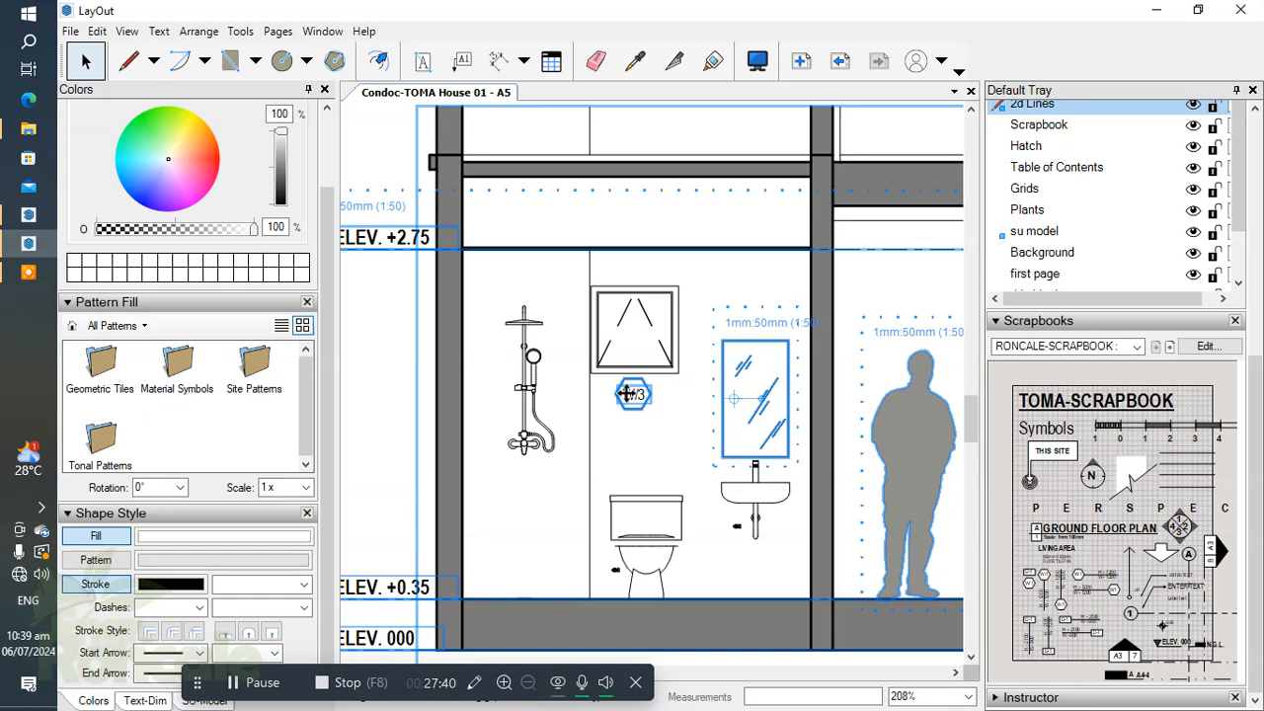
scroll(720, 405, down, 1)
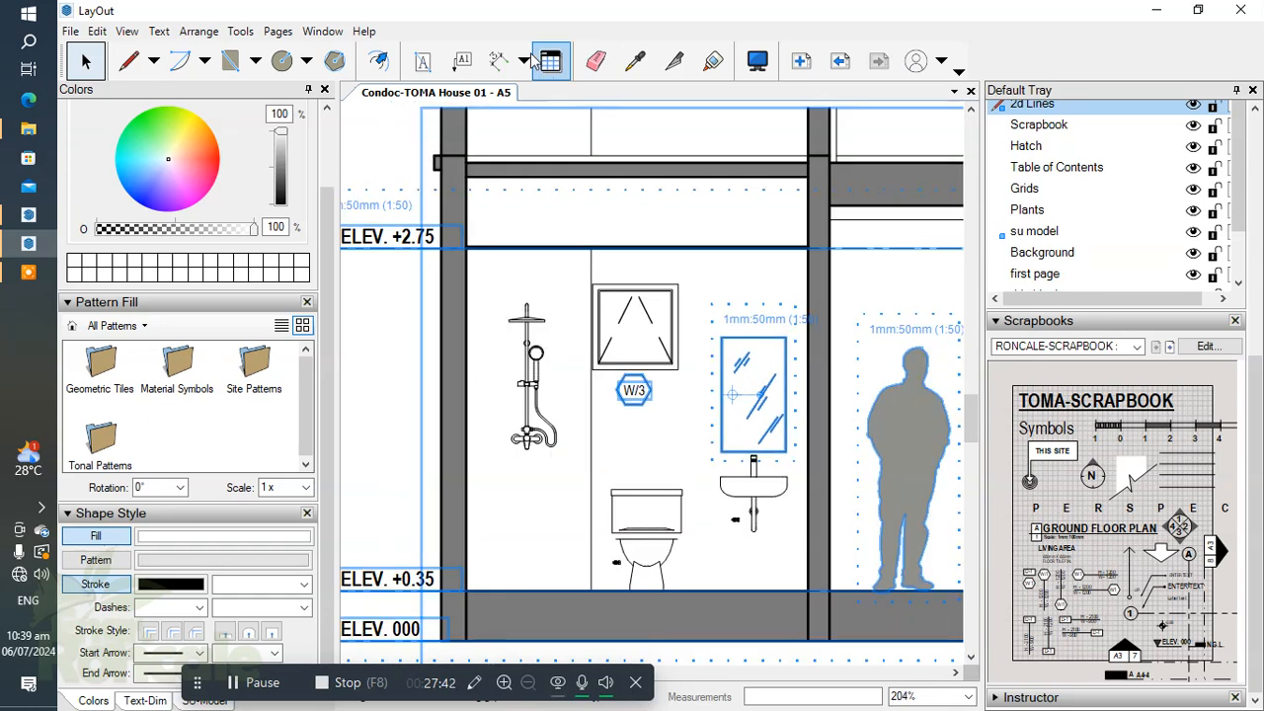
Using the scrapbook's label style, place a label without a leader below the shower set reading "SHO."
click(461, 61)
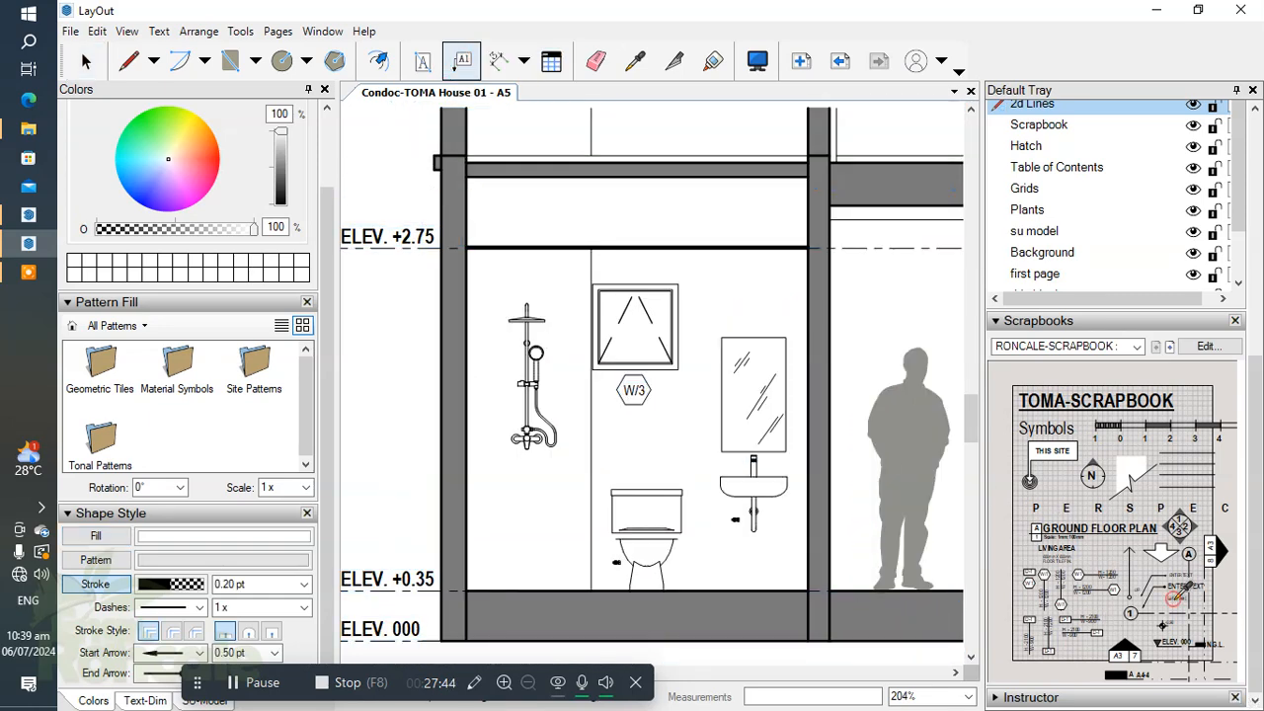
scroll(521, 348, up, 6)
scroll(520, 352, down, 2)
scroll(526, 326, up, 2)
scroll(520, 350, down, 2)
scroll(528, 577, up, 2)
click(509, 529)
middle_drag(516, 582, 513, 446)
click(502, 420)
click(510, 422)
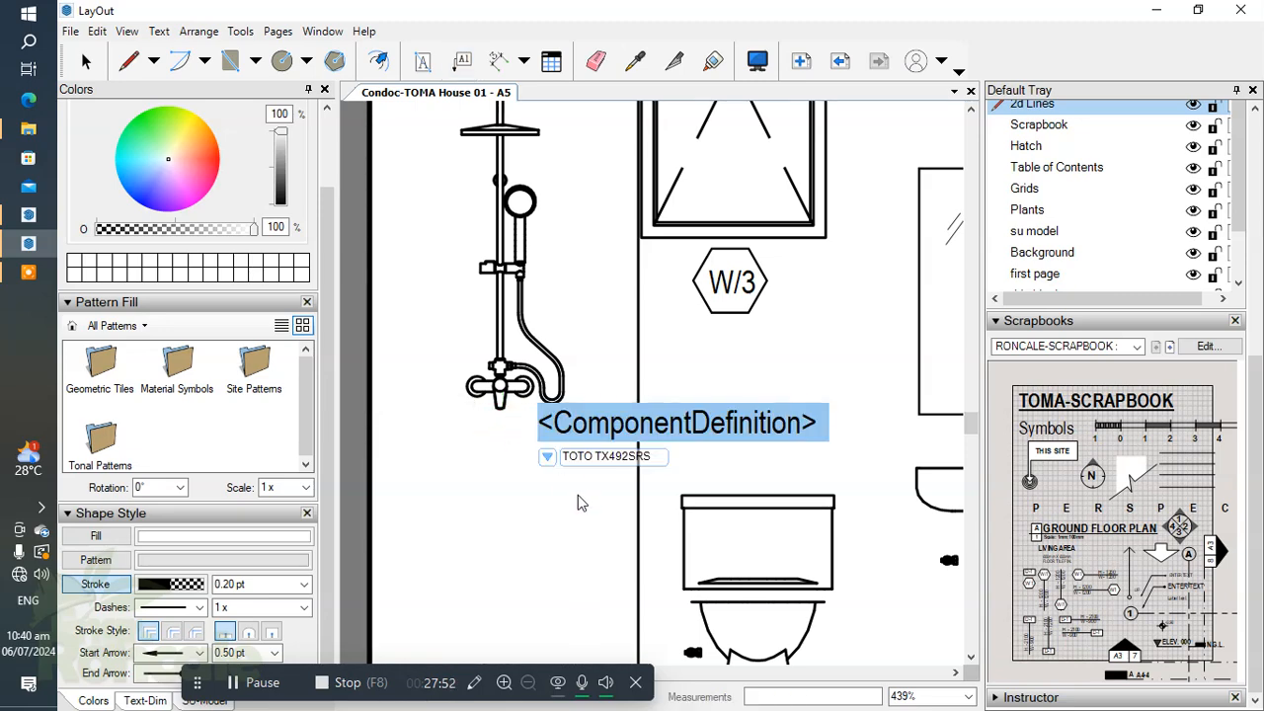
click(583, 427)
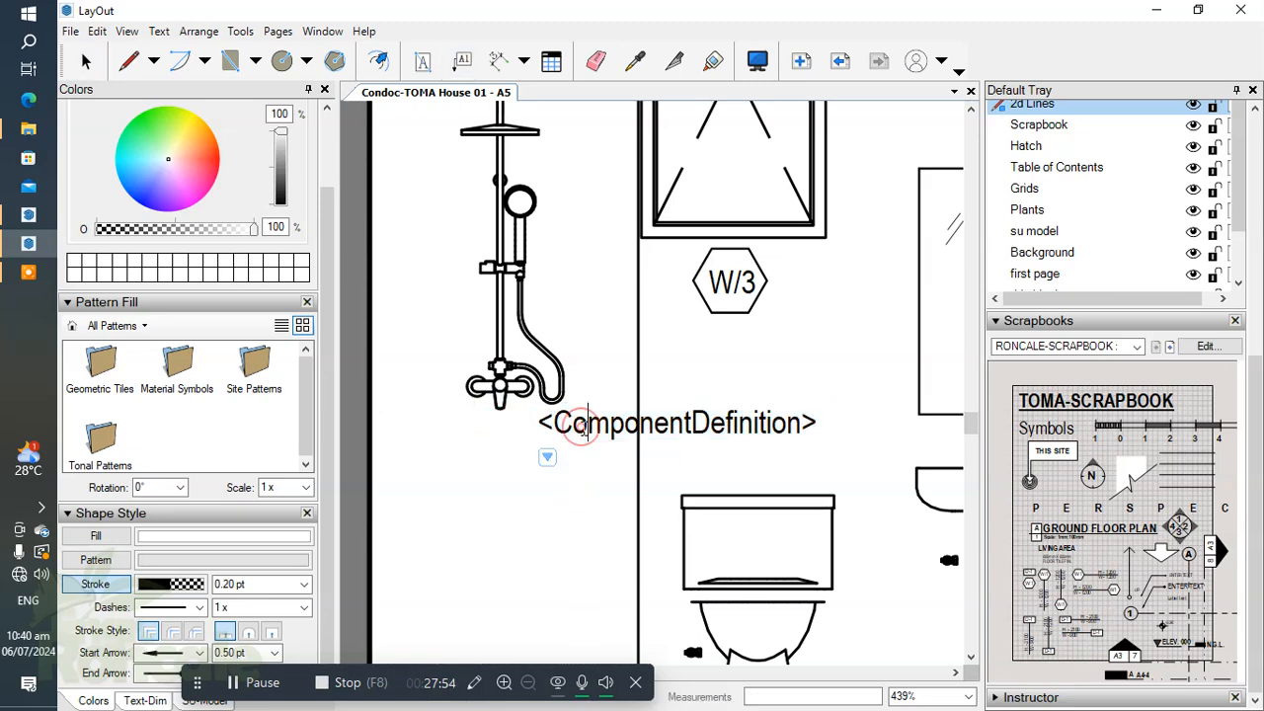
key(ctrl+a)
text(SHO)
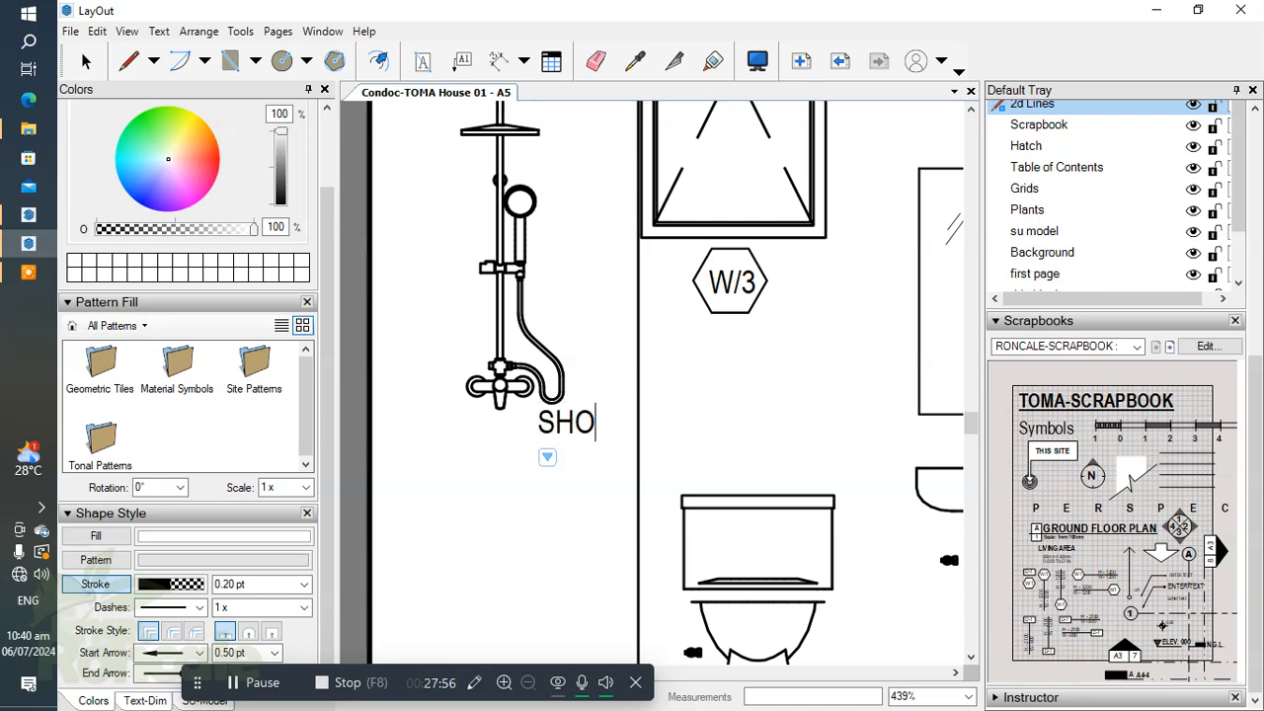
click(759, 414)
Place a label without a leader on the toilet tank reading "WC"
scroll(758, 417, up, 1)
middle_drag(790, 538, 675, 469)
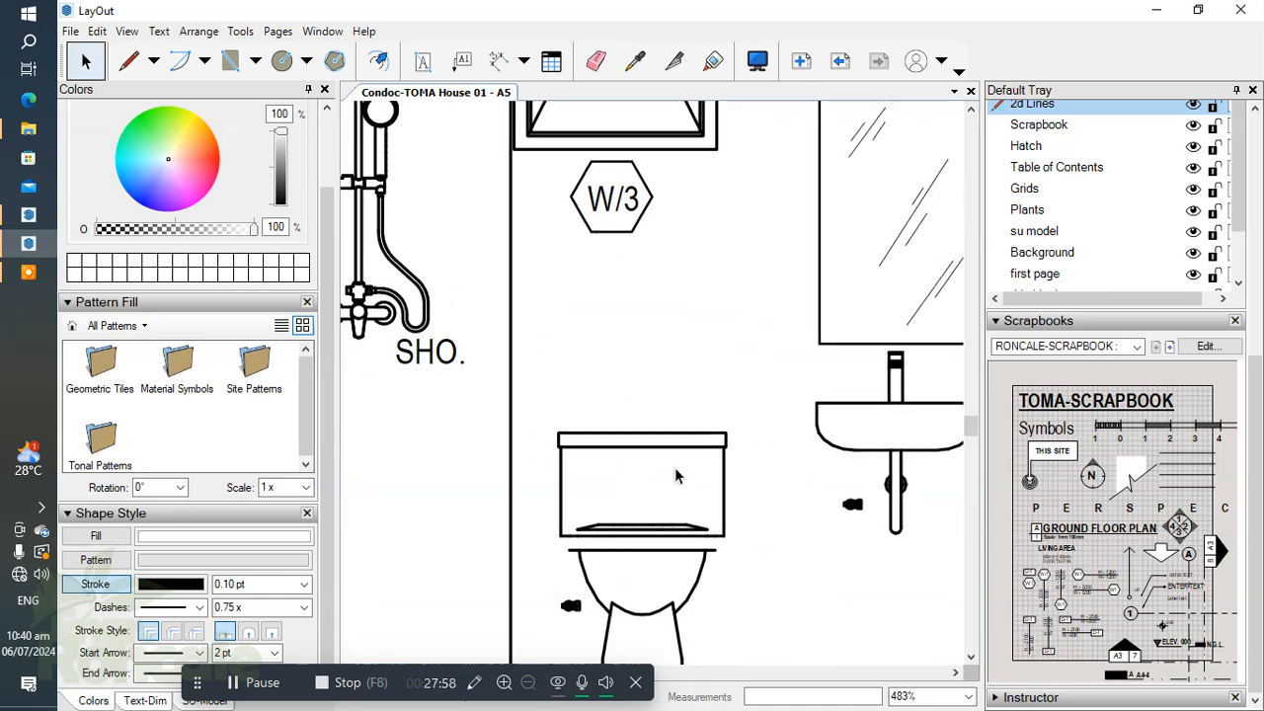
click(461, 60)
scroll(592, 440, up, 2)
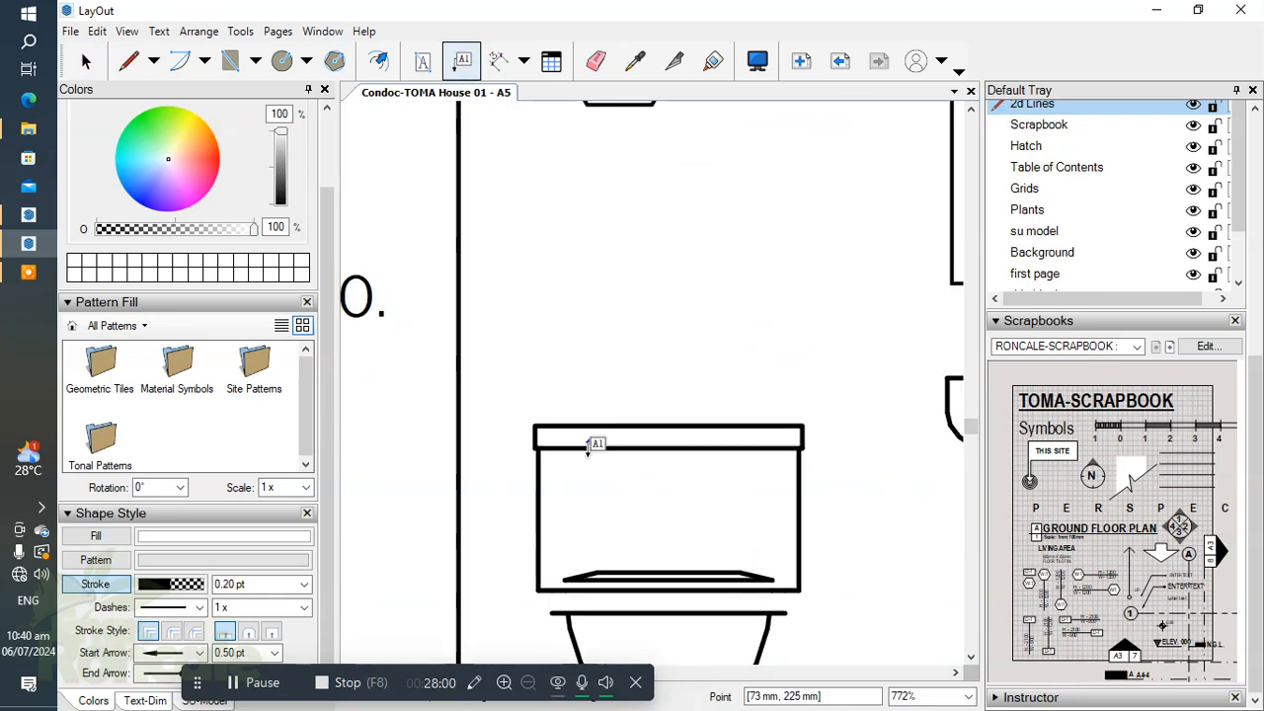
click(564, 493)
click(622, 484)
text(WC)
Label the washbasin with its suggested "LAV." text and nudge the label left within the basin
scroll(630, 467, down, 5)
middle_drag(866, 462, 733, 352)
scroll(734, 352, up, 4)
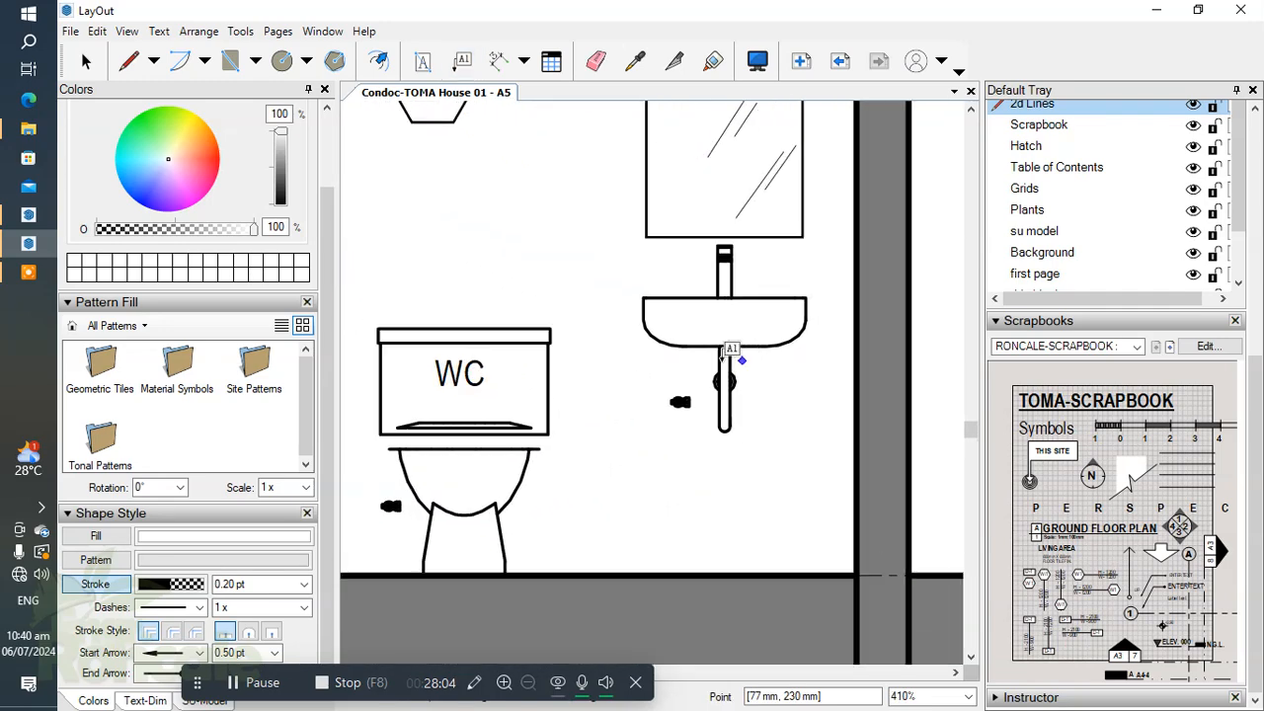
click(659, 309)
click(665, 308)
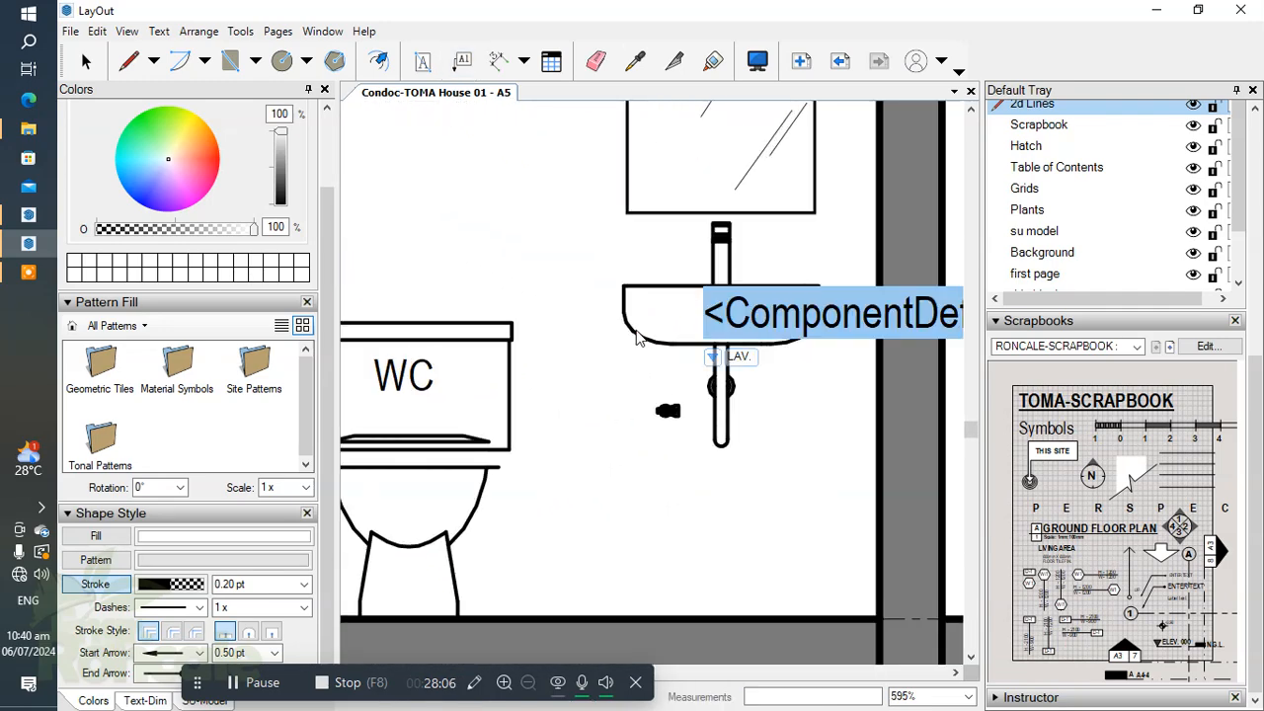
click(639, 439)
scroll(640, 441, down, 3)
middle_drag(632, 459, 688, 470)
key(space)
click(748, 371)
key(Left)
click(733, 527)
scroll(685, 445, down, 3)
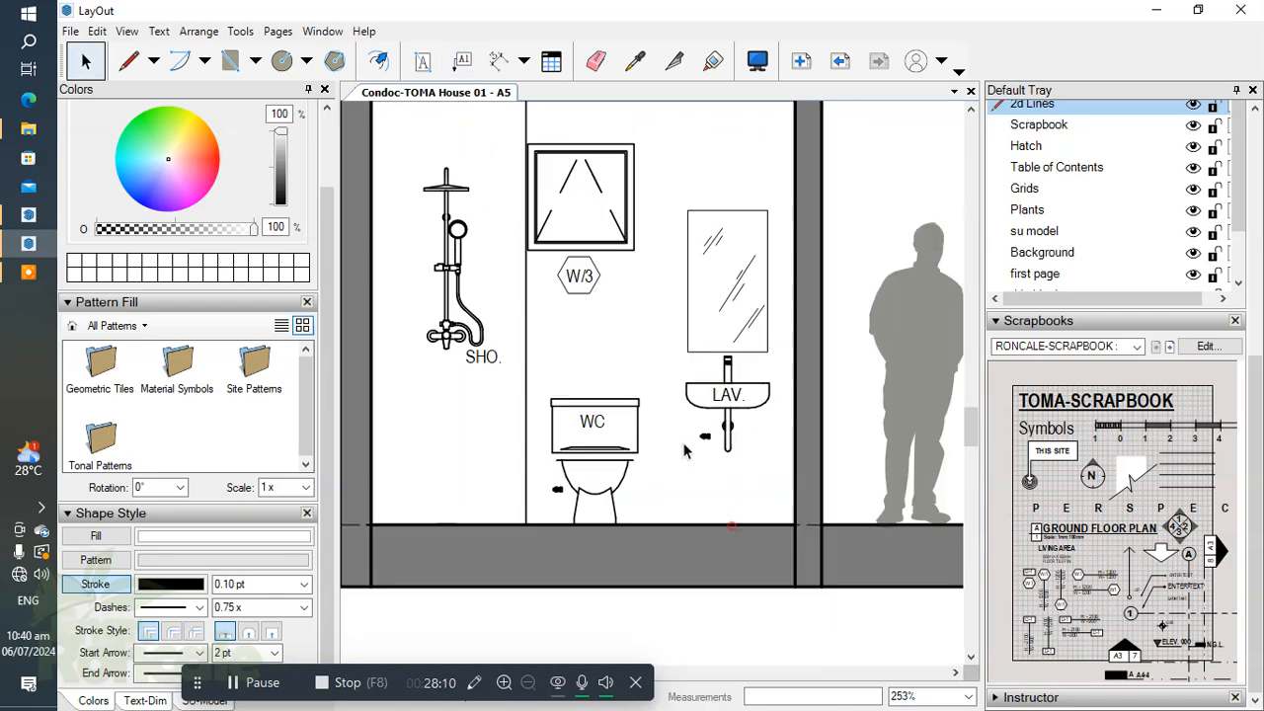
scroll(586, 452, up, 3)
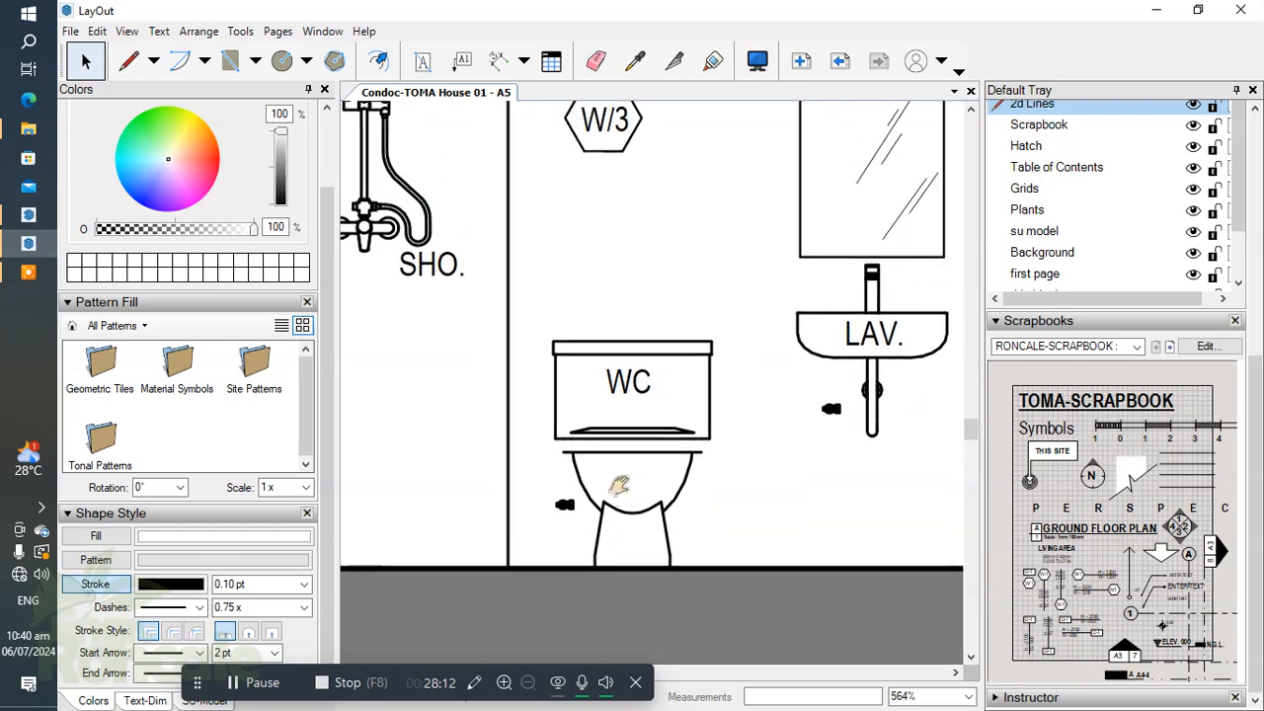
click(460, 61)
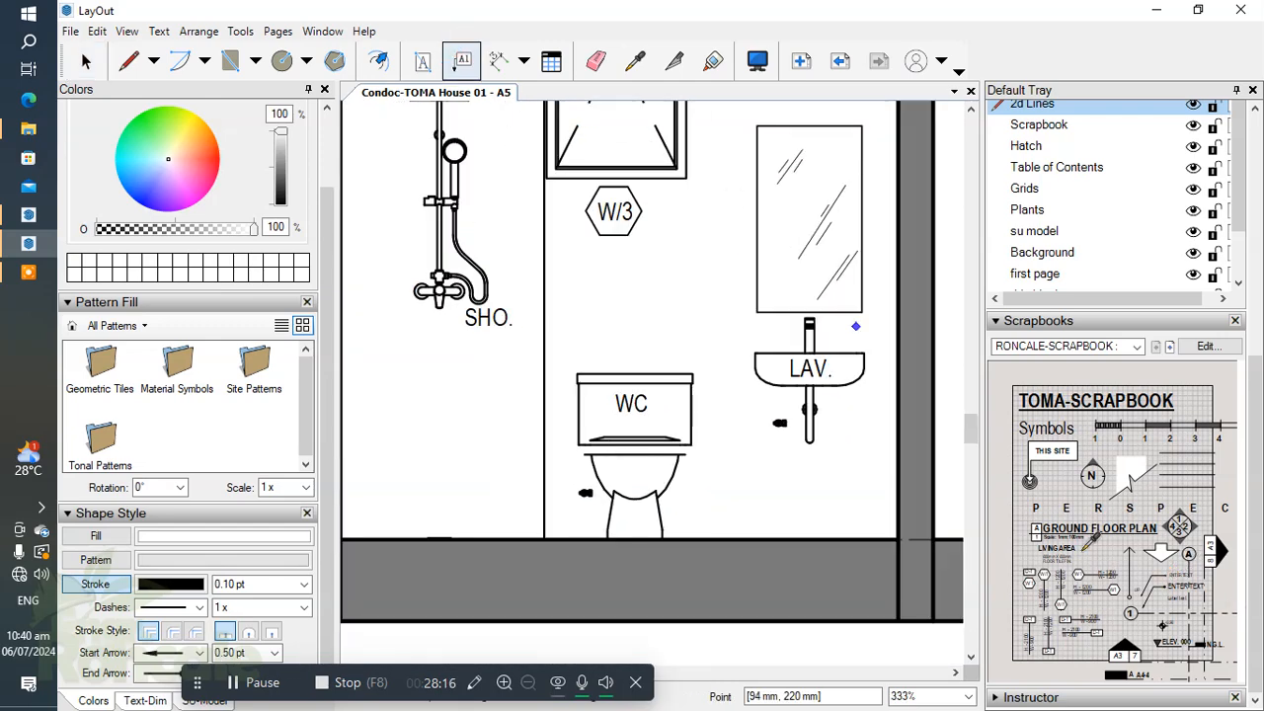
scroll(507, 312, up, 3)
scroll(508, 310, down, 3)
middle_drag(509, 310, 514, 366)
scroll(467, 407, up, 2)
middle_drag(467, 407, 437, 262)
scroll(462, 320, down, 2)
middle_drag(462, 320, 652, 472)
scroll(508, 352, up, 2)
scroll(509, 358, down, 5)
scroll(546, 323, down, 3)
scroll(554, 374, up, 1)
click(541, 307)
scroll(533, 283, up, 3)
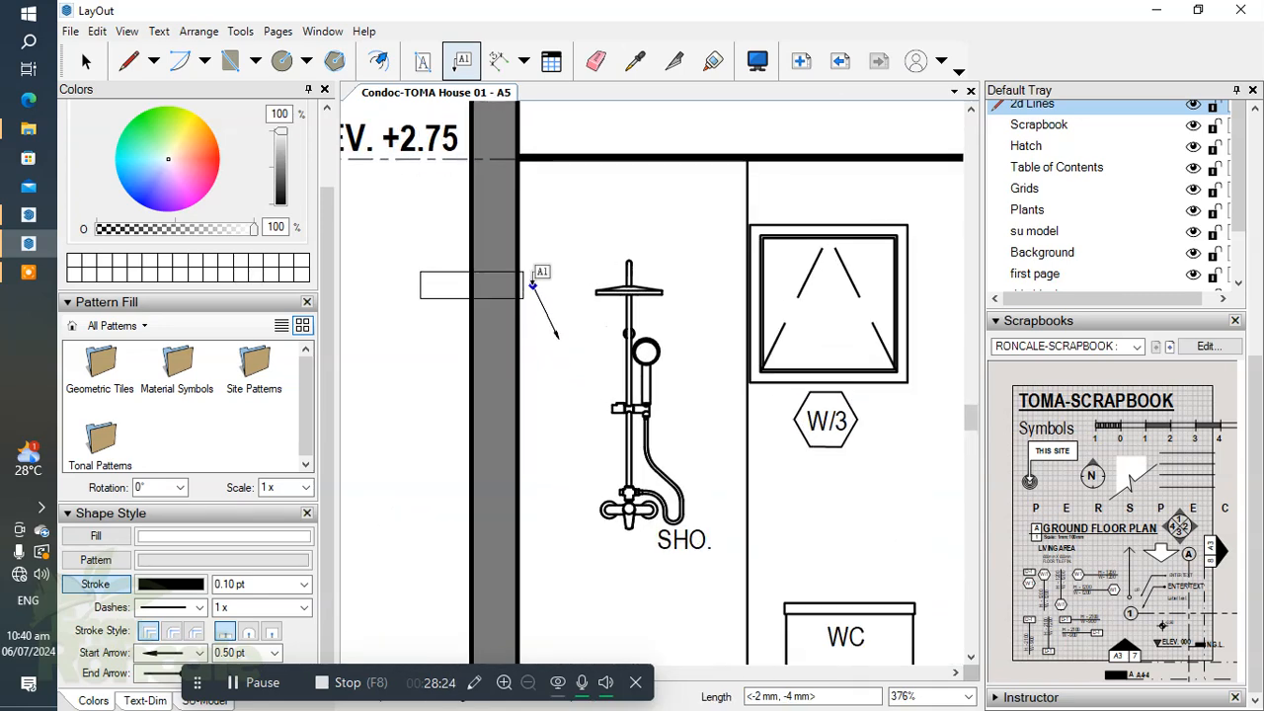
key(Escape)
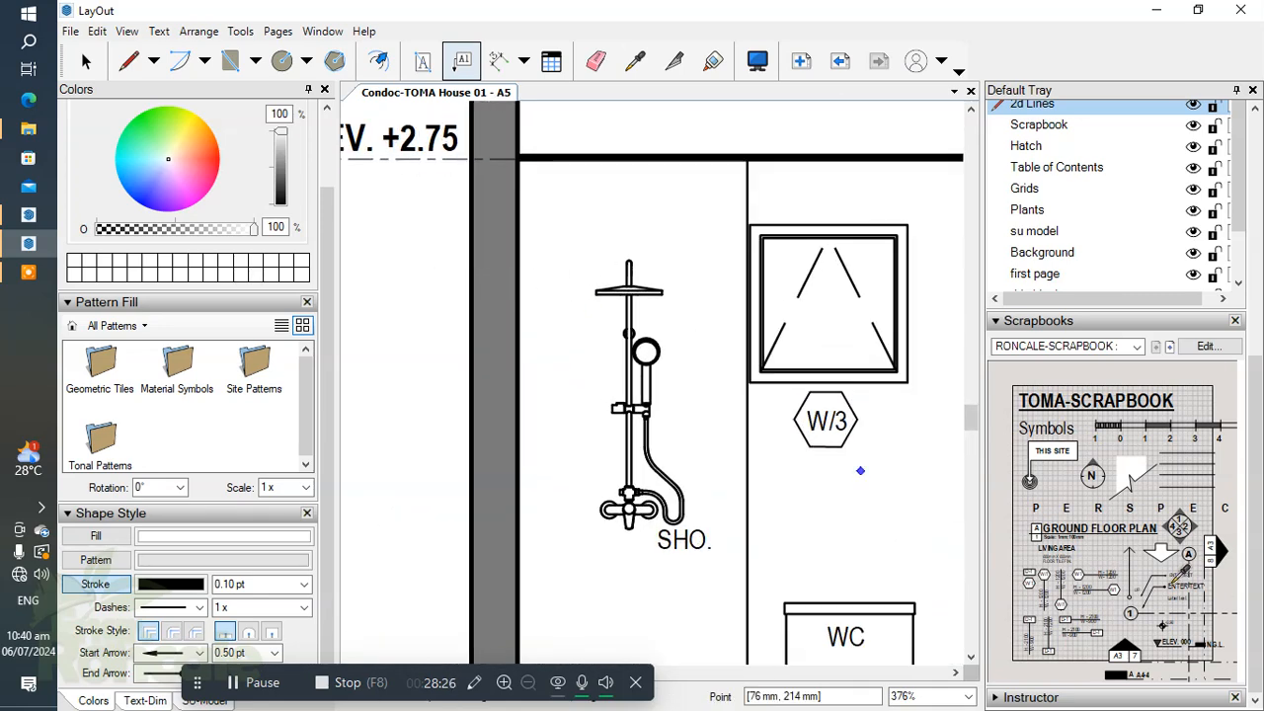
Add a leader label pointing to the shower wall, with its text left of the elevation reading "CONC. POLISHED FIN." over two lines
click(543, 319)
middle_drag(521, 314, 690, 357)
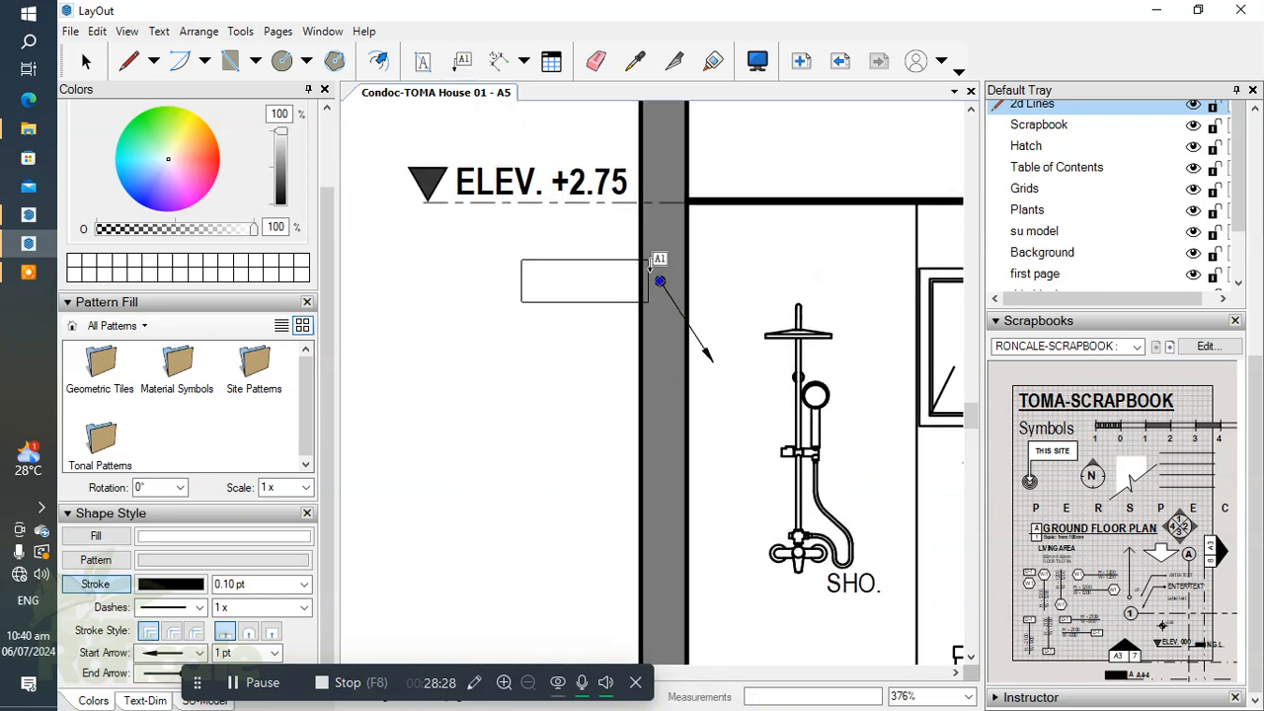
click(618, 278)
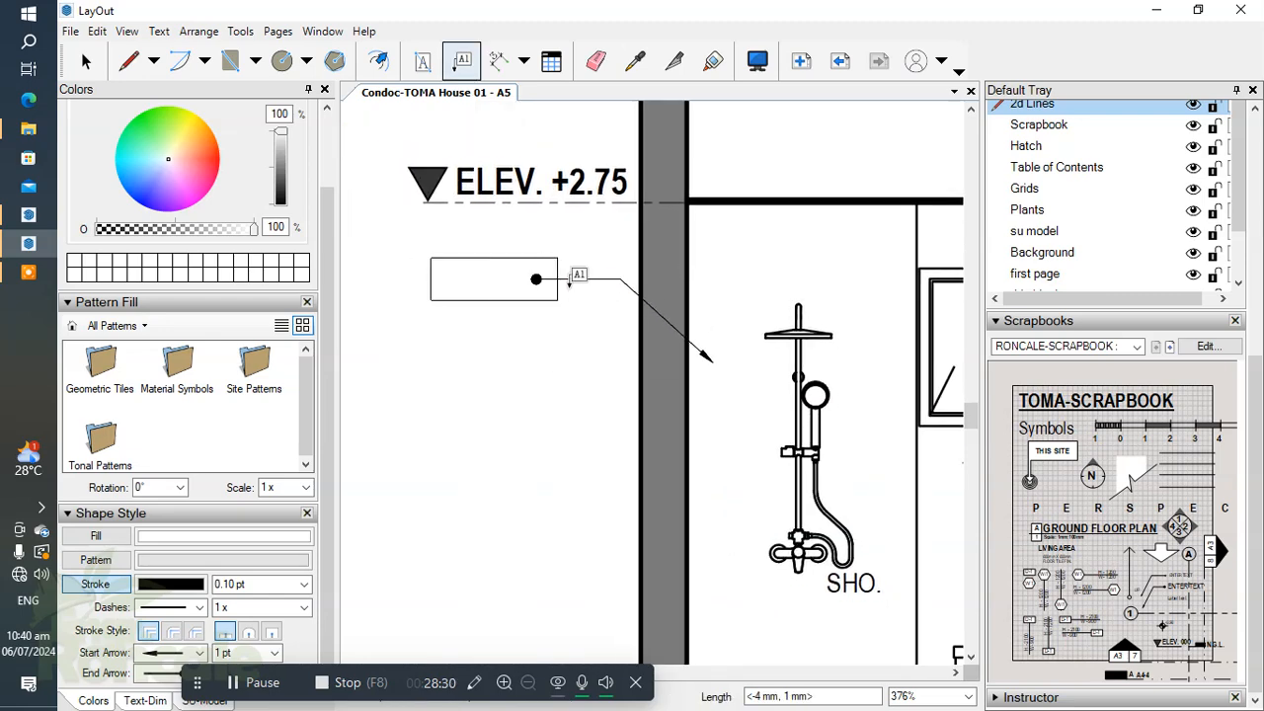
click(566, 282)
scroll(686, 373, down, 2)
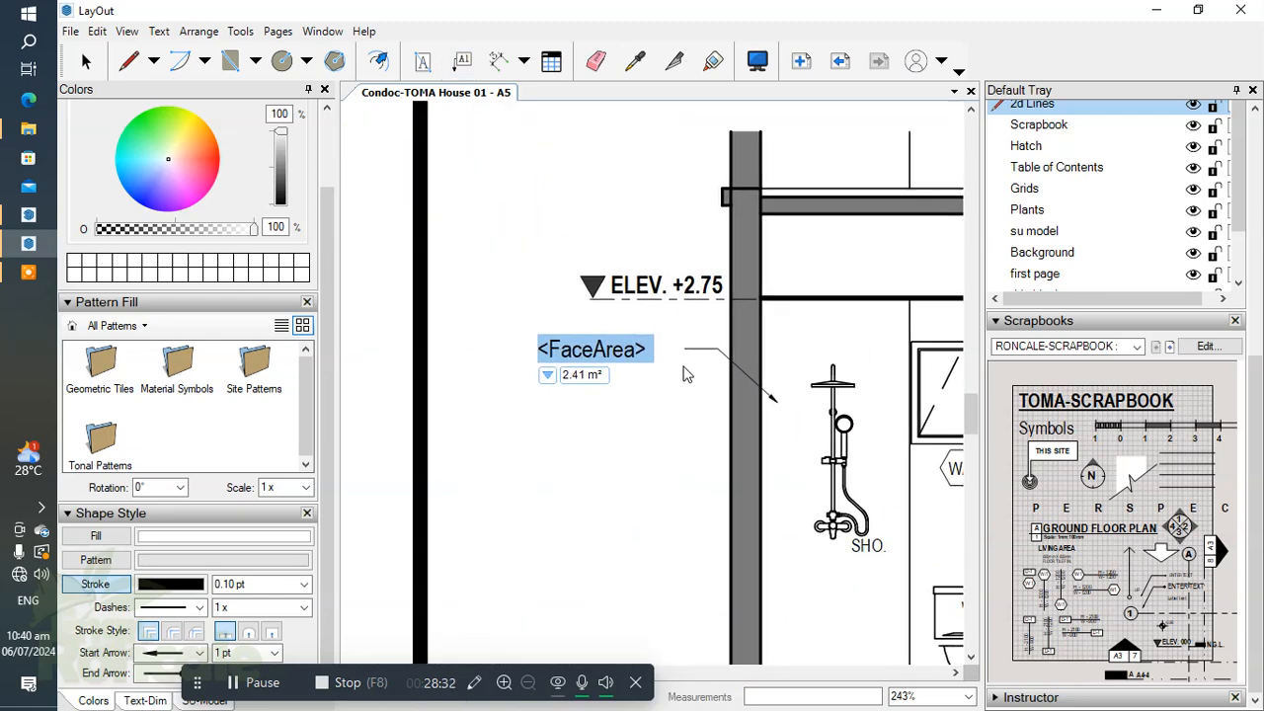
text(CONC. PO)
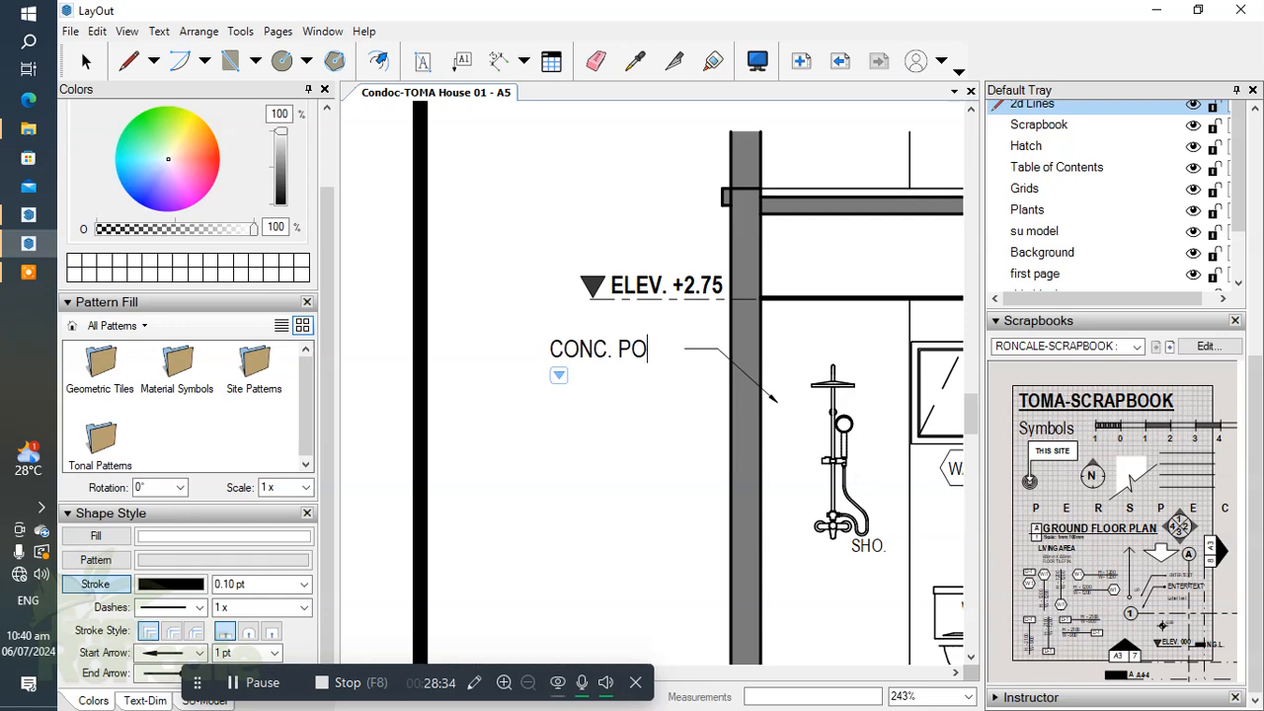
text(LISHED)
key(Return)
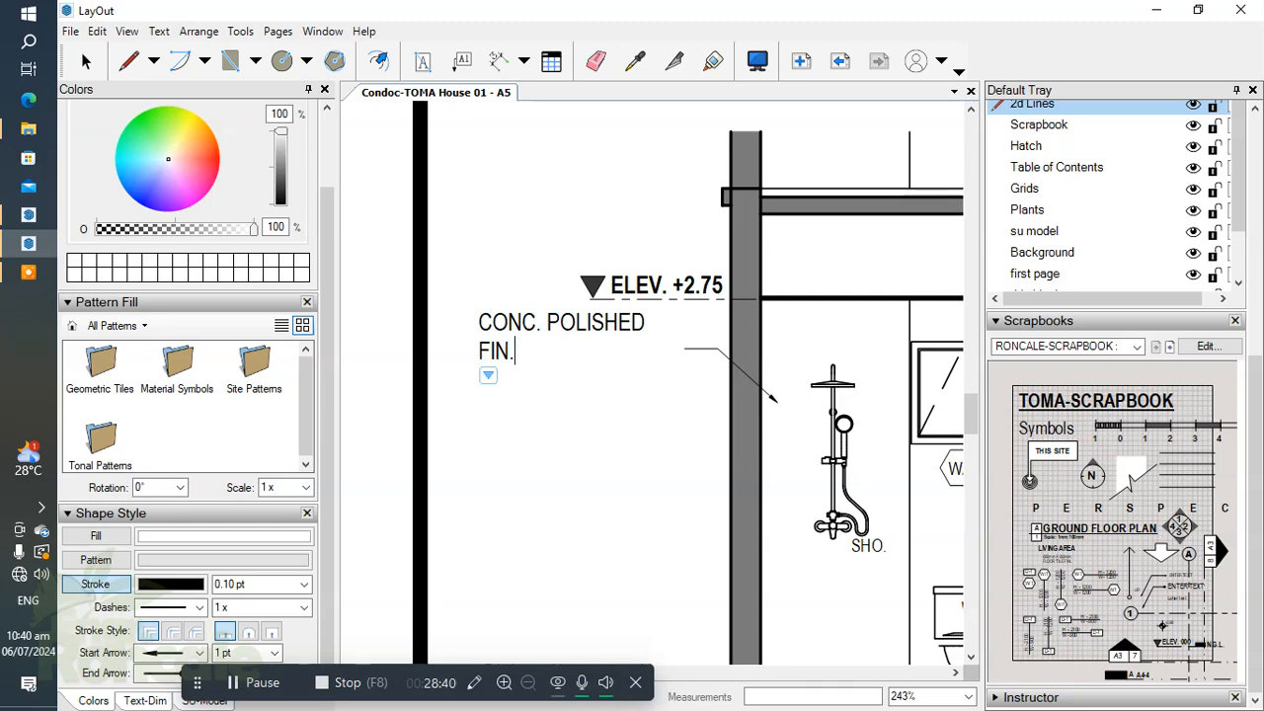
key(Escape)
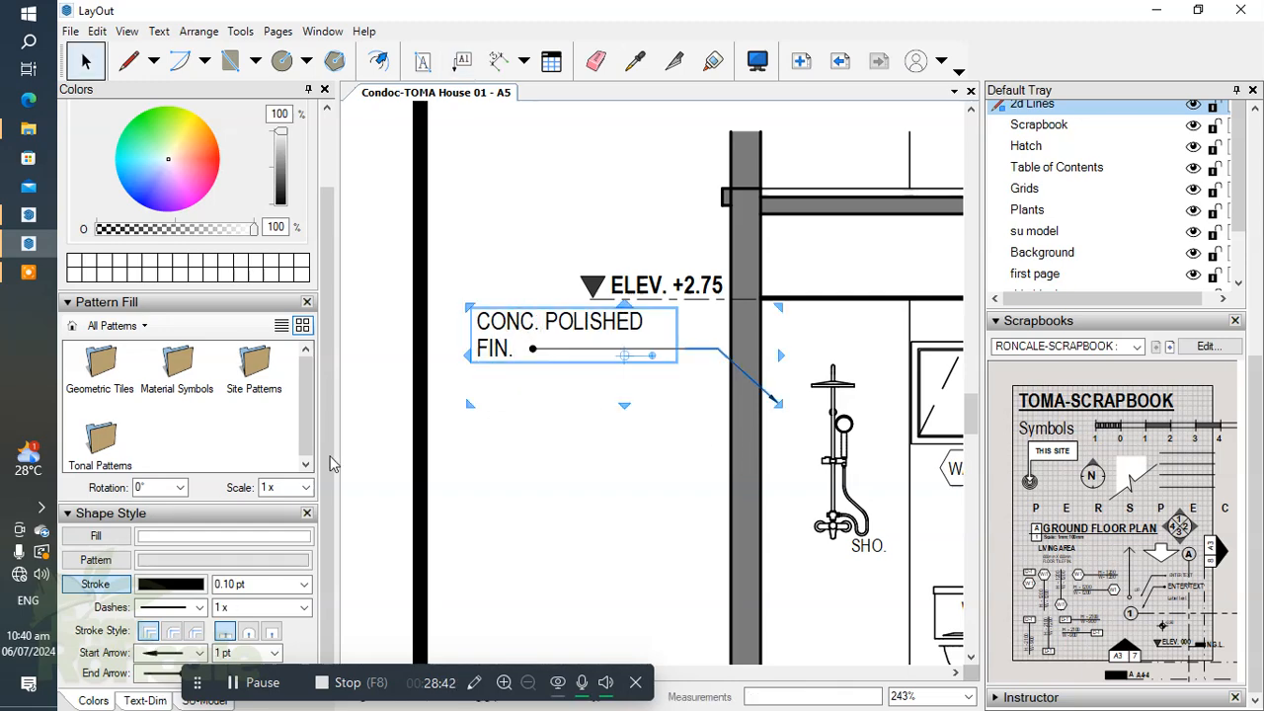
Right-align the polished concrete label's text and shift its text box slightly left, away from the wall
click(134, 699)
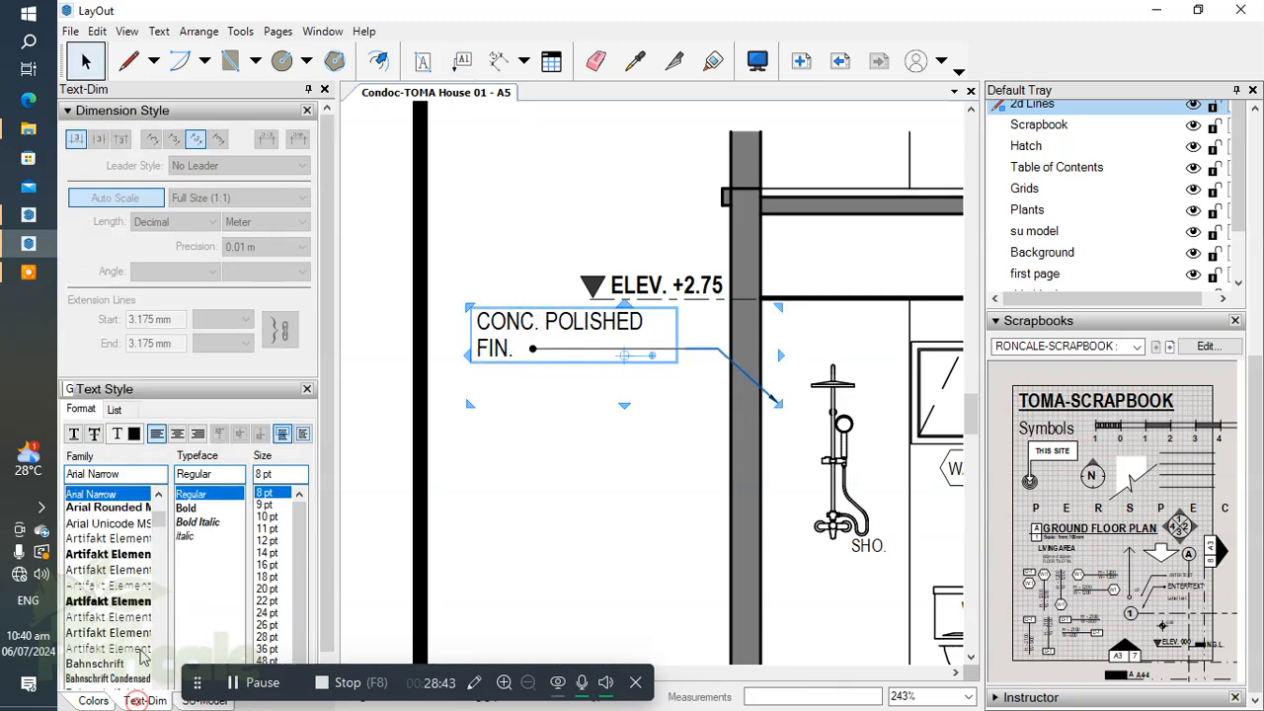
click(198, 434)
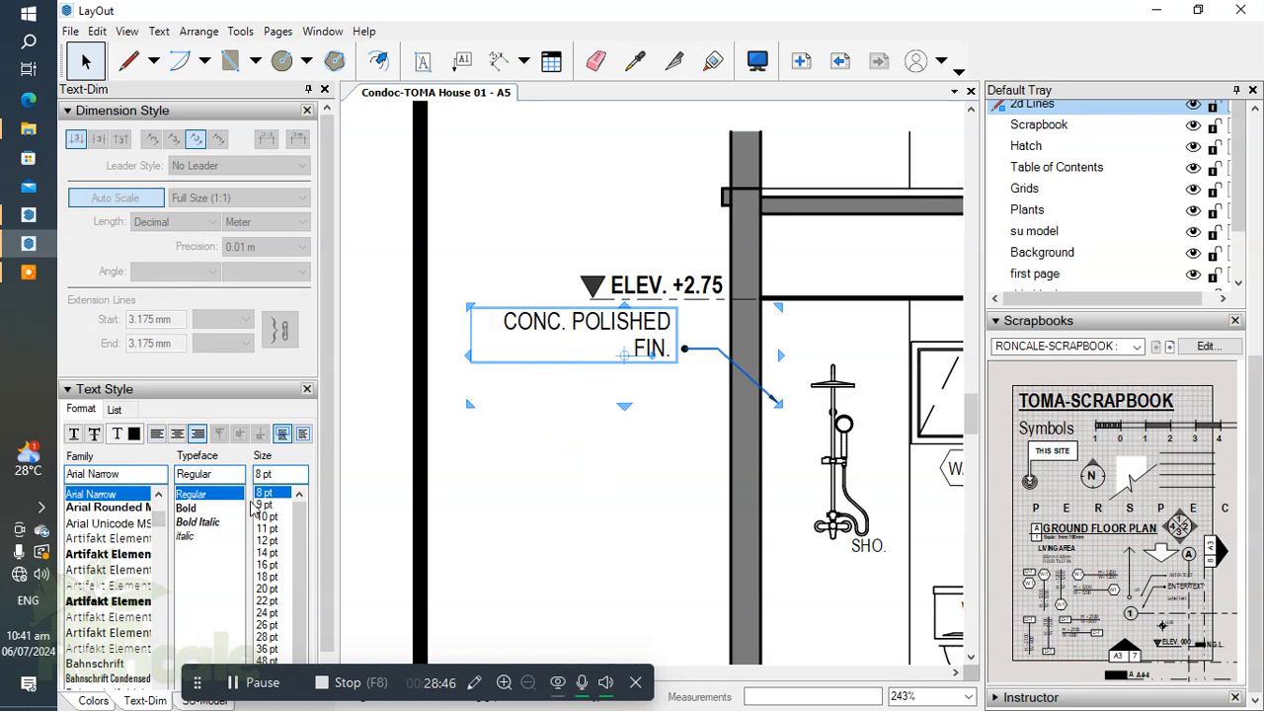
drag(469, 355, 433, 356)
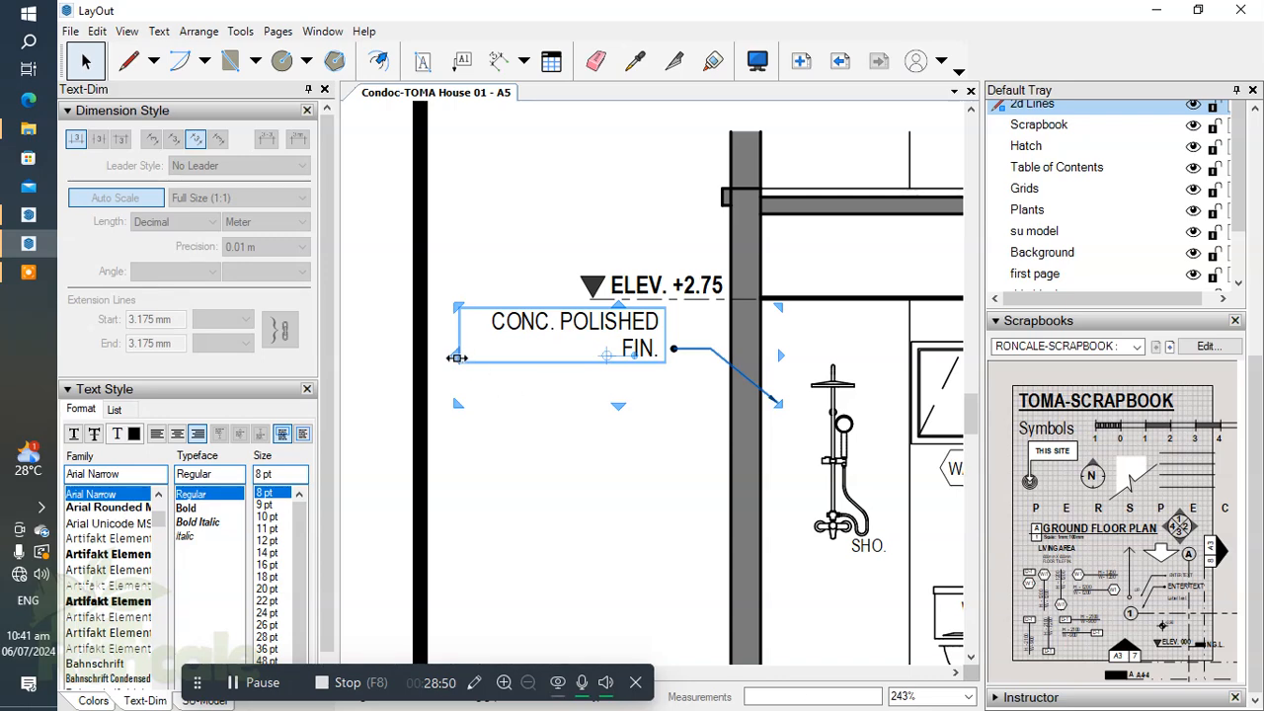
click(663, 456)
Add a left-aligned leader label pointing to the wall above the mirror, reading "PAINTED WALL FIN. (SEMI GLOSS WHITE)" over two lines
scroll(644, 486, down, 3)
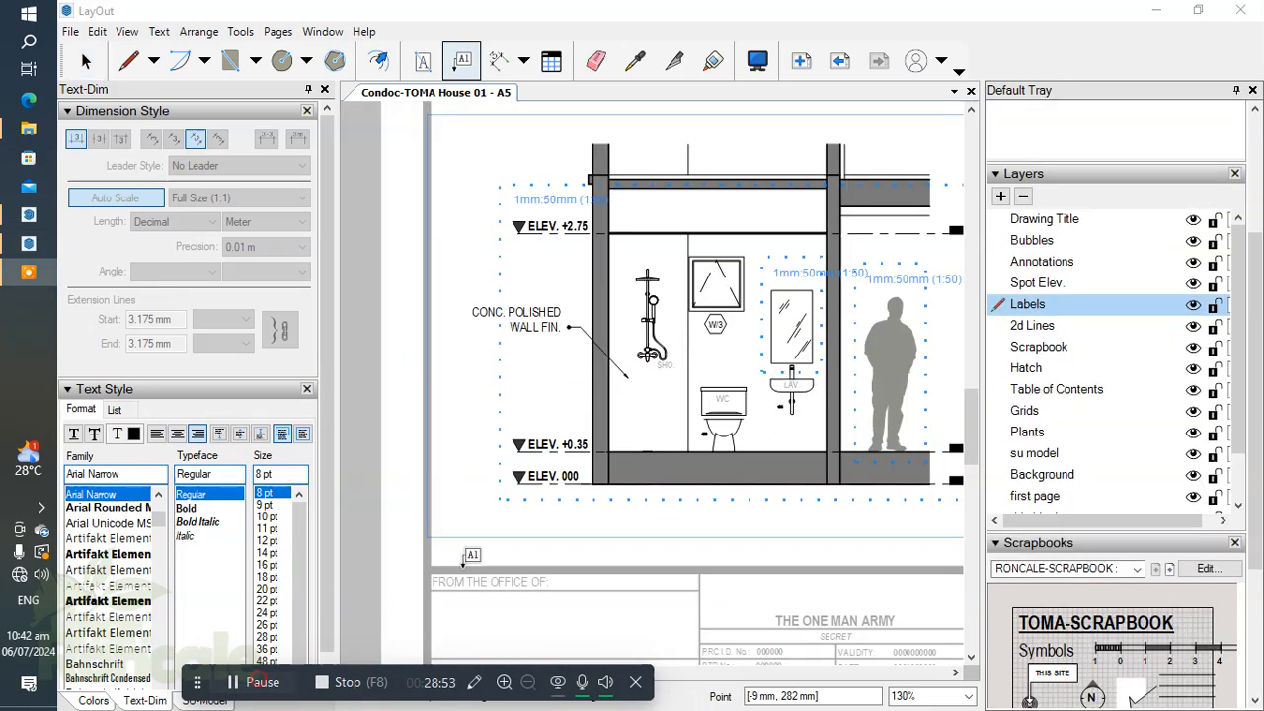
scroll(648, 455, down, 3)
middle_drag(938, 314, 719, 372)
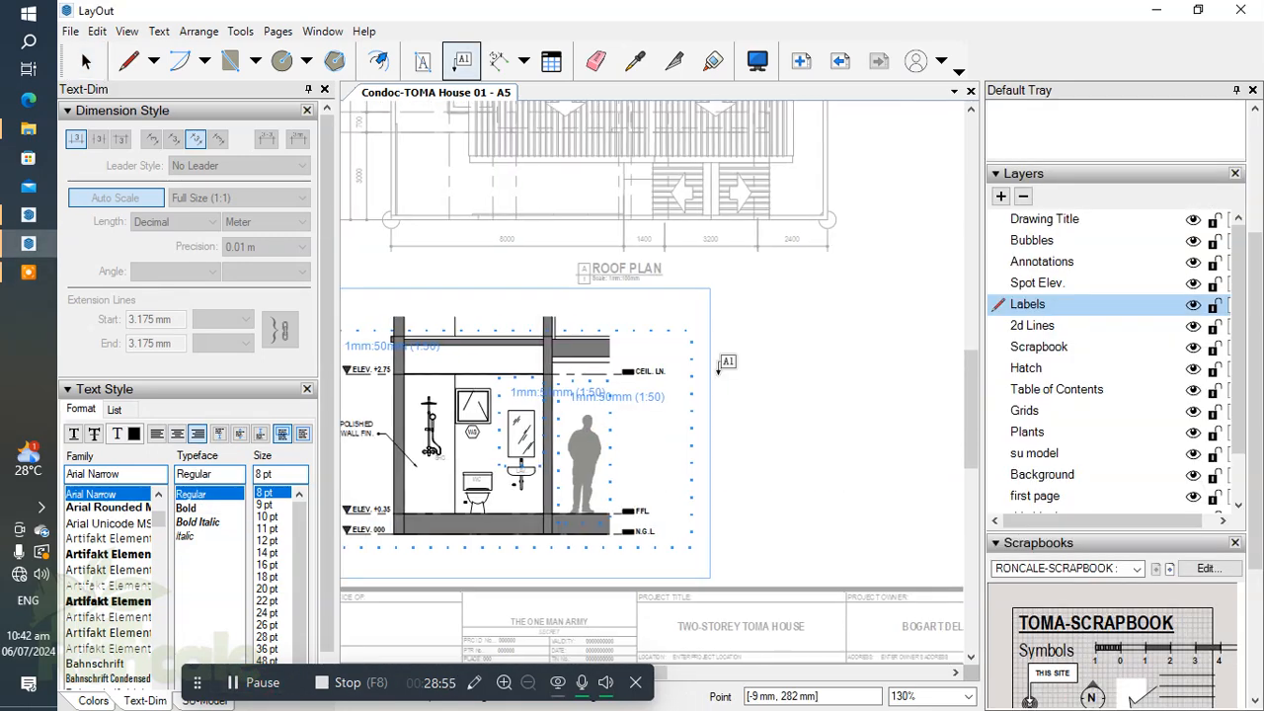
scroll(602, 410, up, 4)
middle_drag(522, 398, 991, 336)
scroll(832, 336, down, 1)
scroll(879, 330, up, 1)
middle_drag(881, 328, 682, 366)
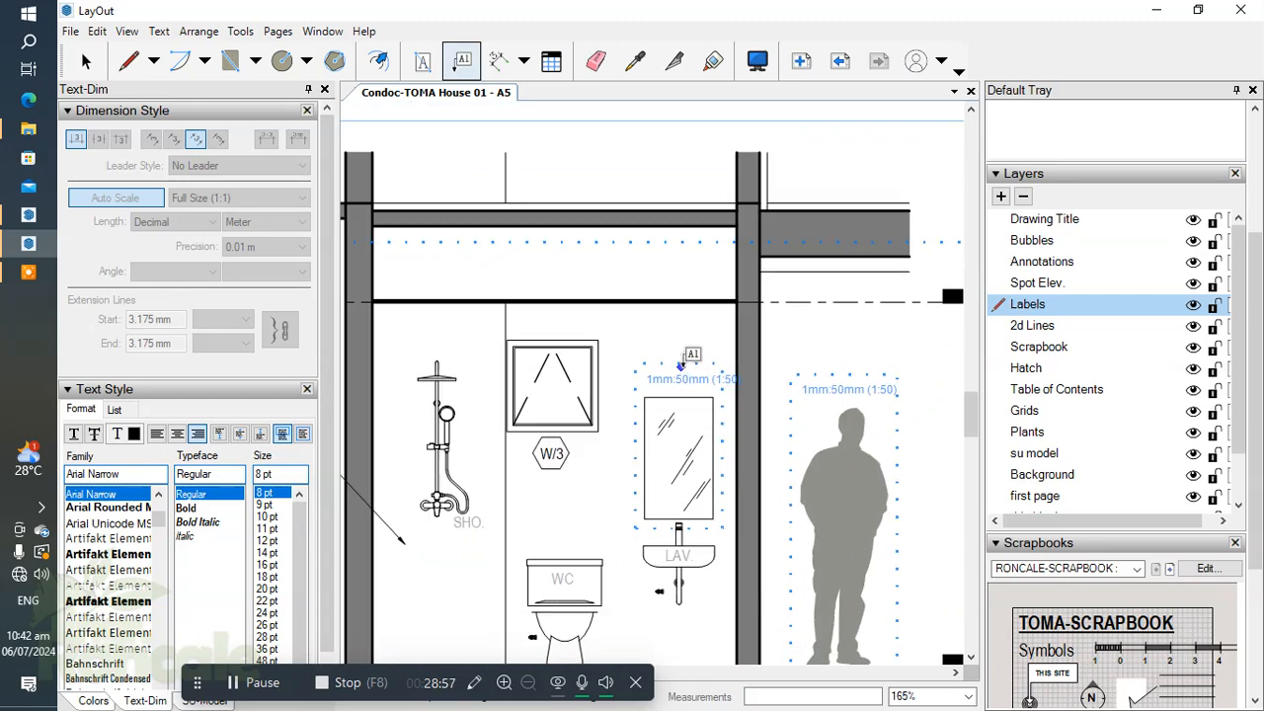
scroll(680, 366, up, 2)
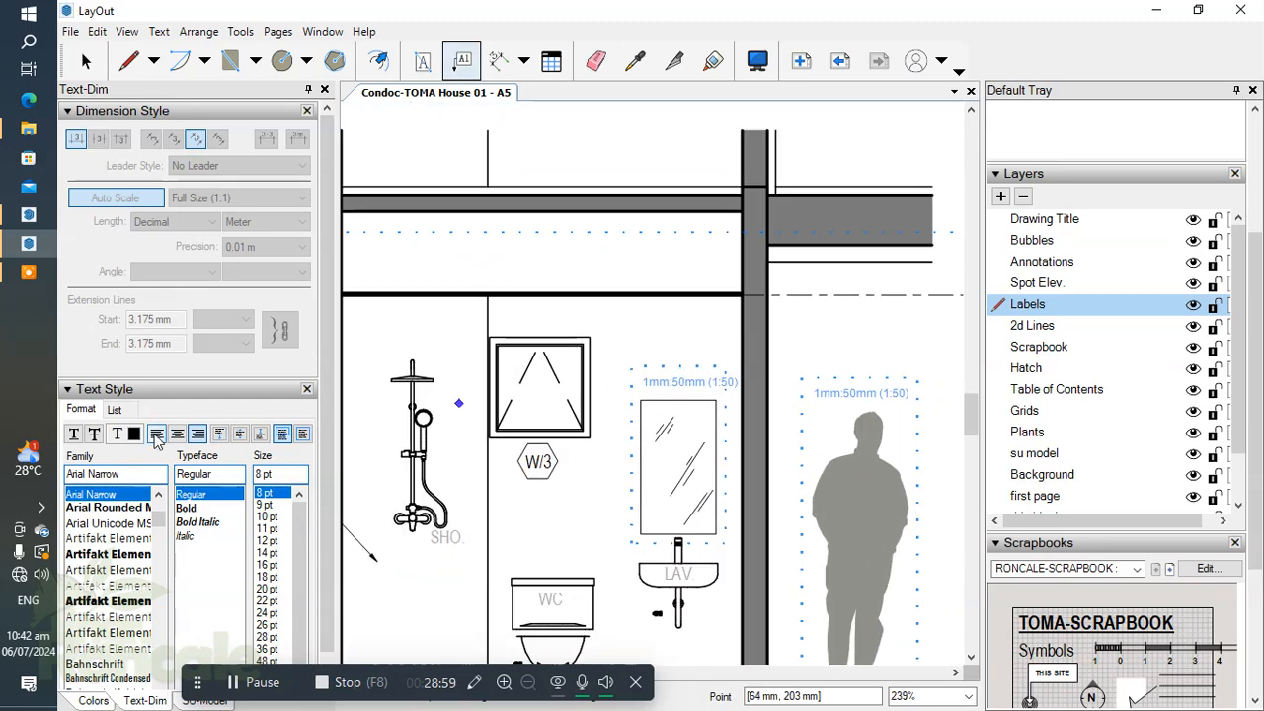
mouse_move(730, 563)
middle_down()
mouse_move(666, 435)
mouse_move(597, 585)
middle_up()
click(581, 378)
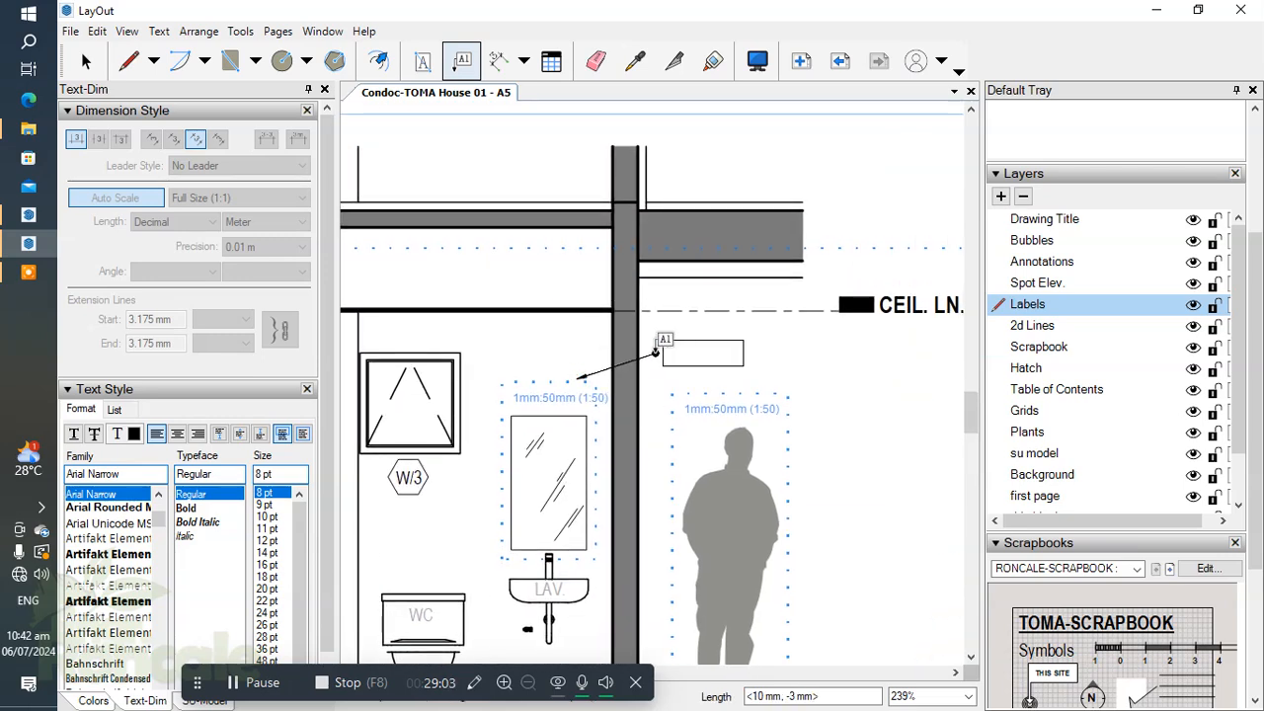
click(699, 352)
text(P)
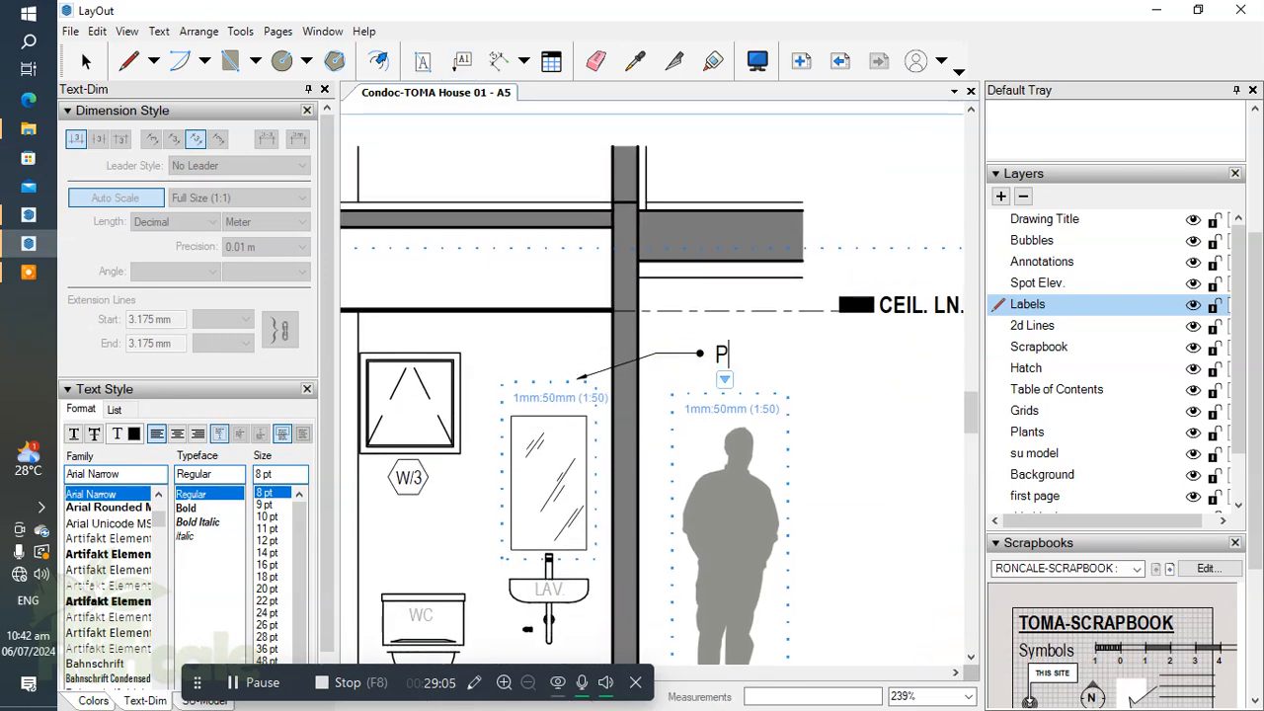
text(AINTED WALL FIN.)
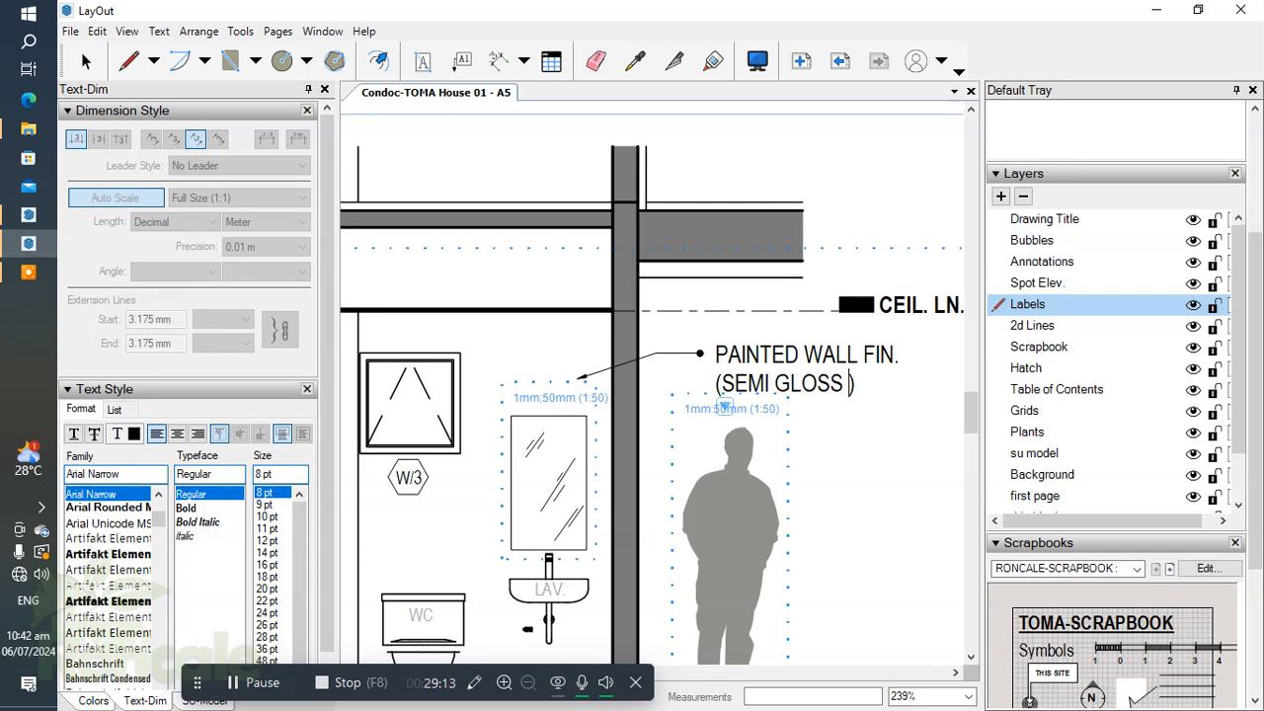
click(905, 479)
Move the WC, LAV. and SHO. fixture labels together to the Labels layer, undoing any deletion of them first
scroll(722, 368, down, 3)
scroll(654, 432, up, 3)
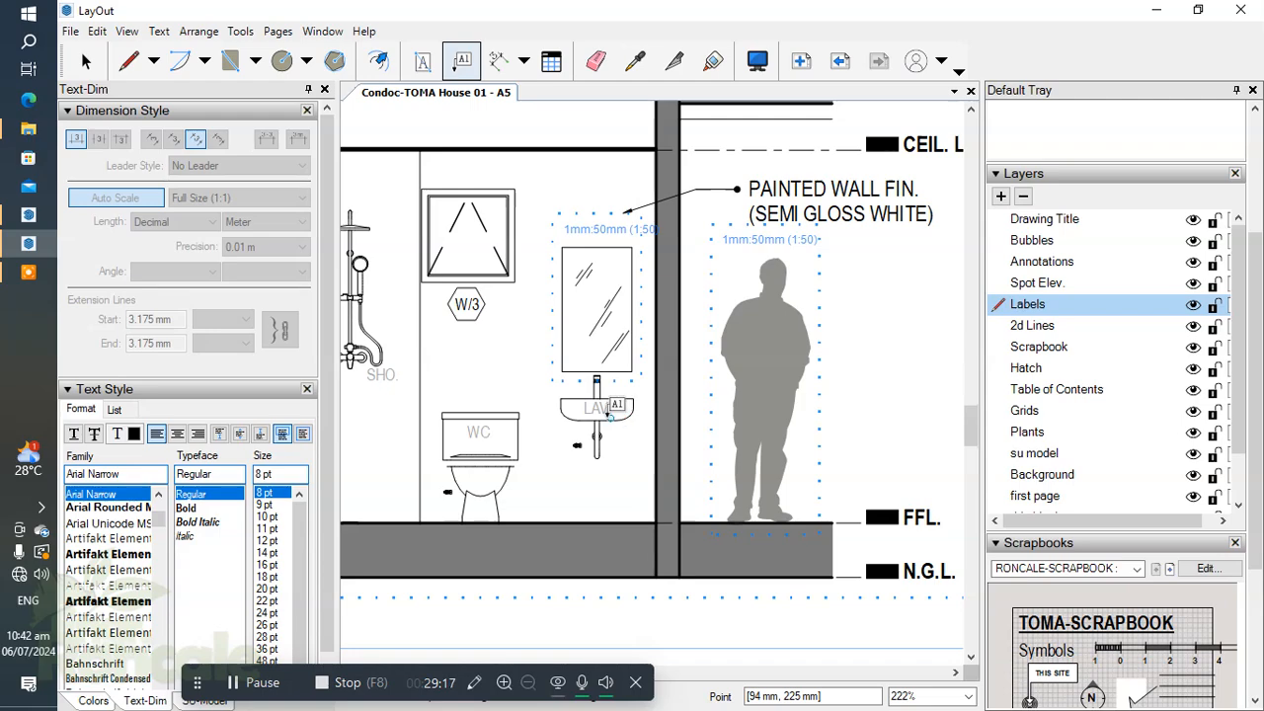
scroll(610, 418, down, 4)
scroll(765, 421, up, 2)
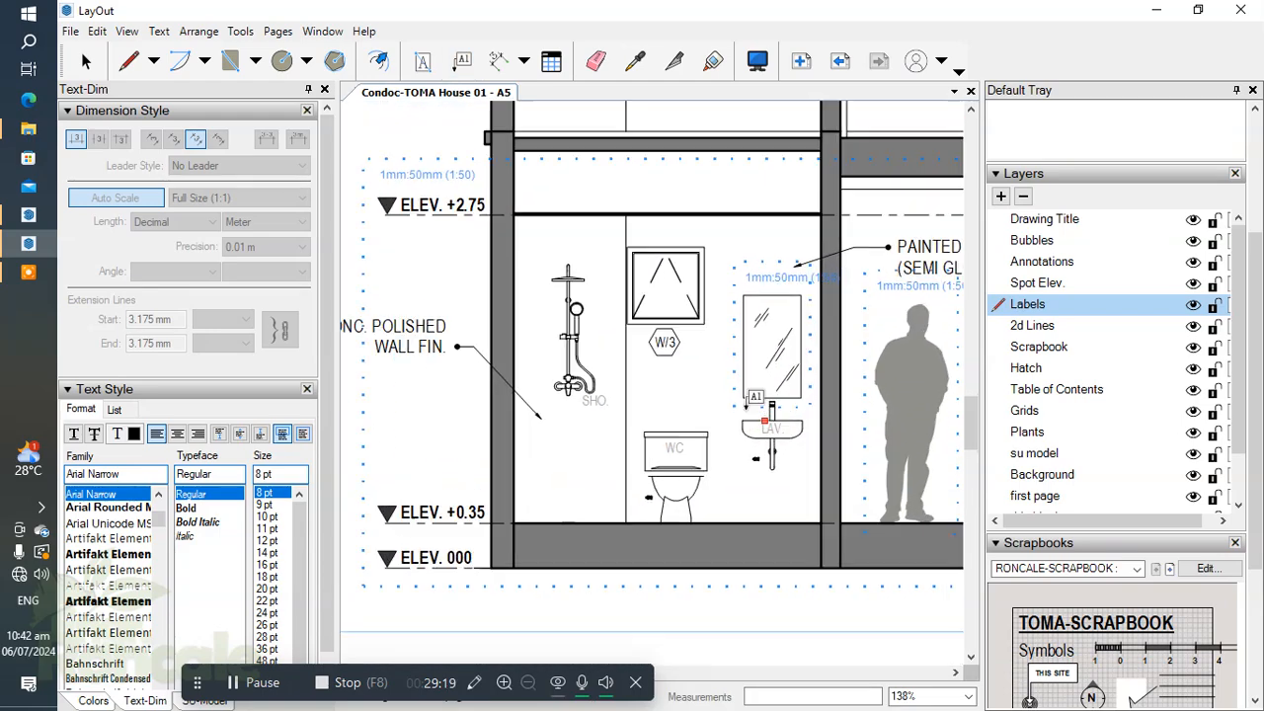
key(space)
click(691, 446)
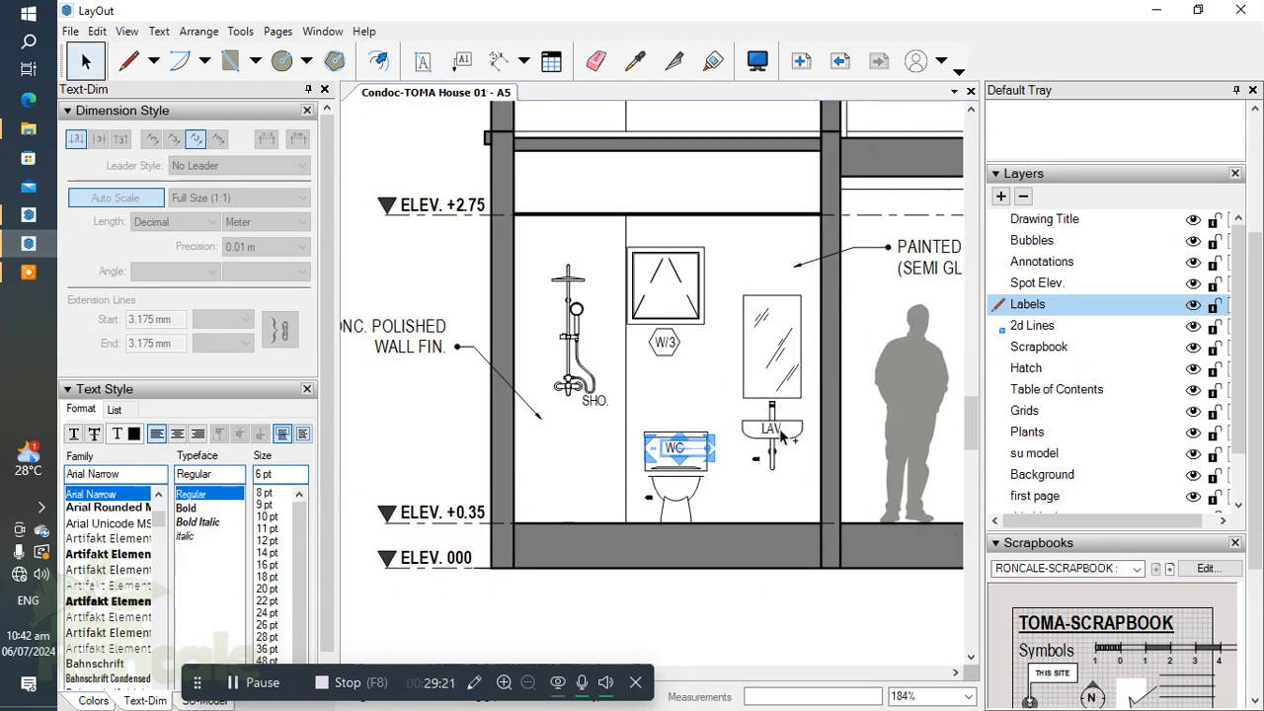
shift+click(775, 431)
shift+click(587, 396)
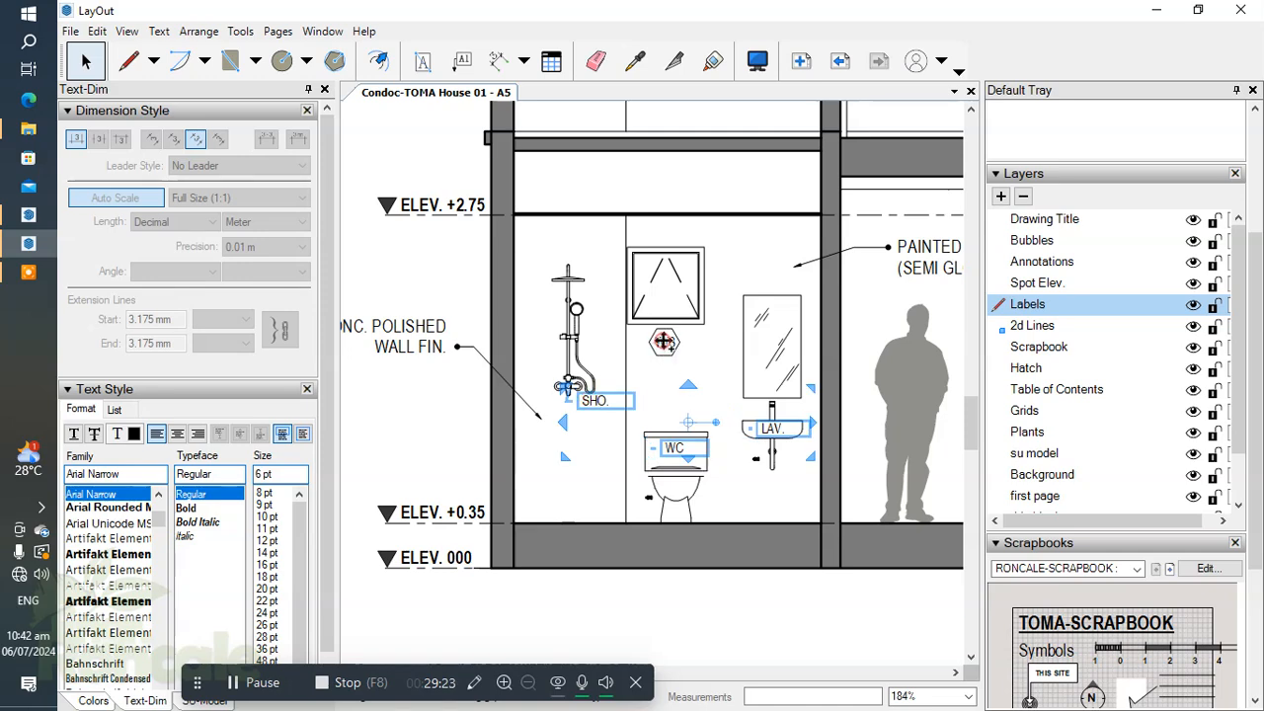
key(ctrl+a)
key(ctrl+z)
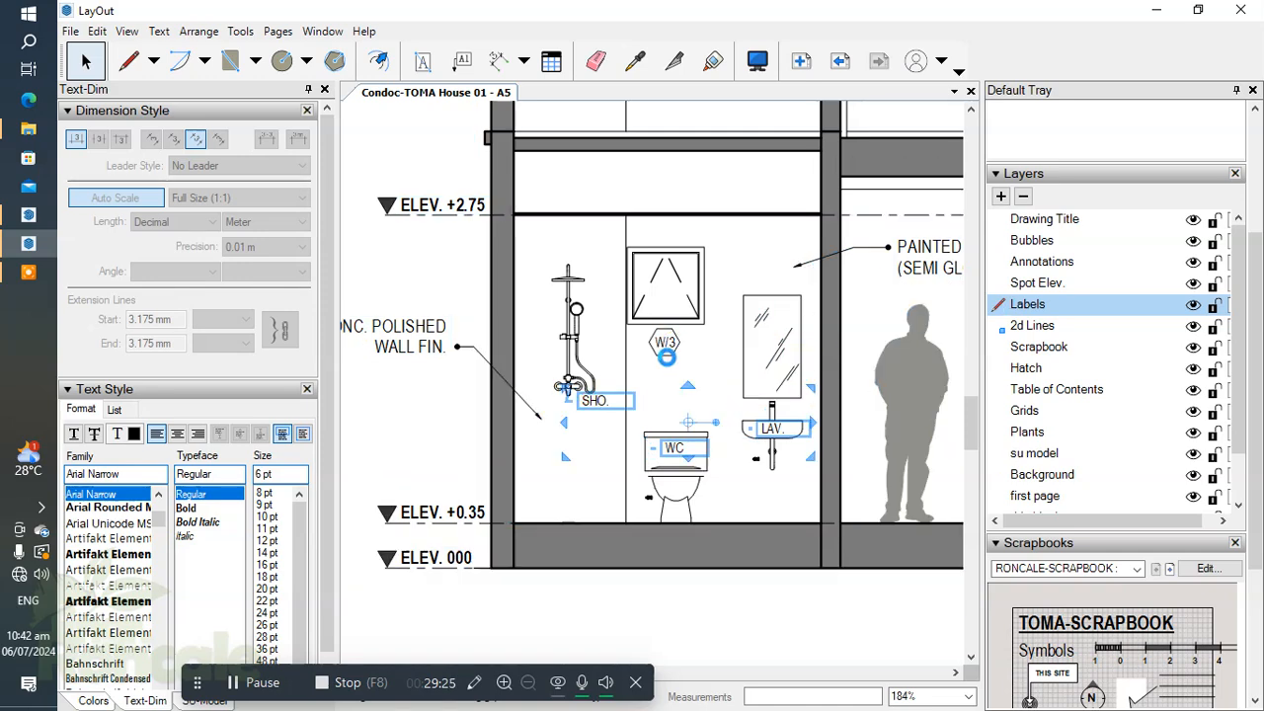
key(Delete)
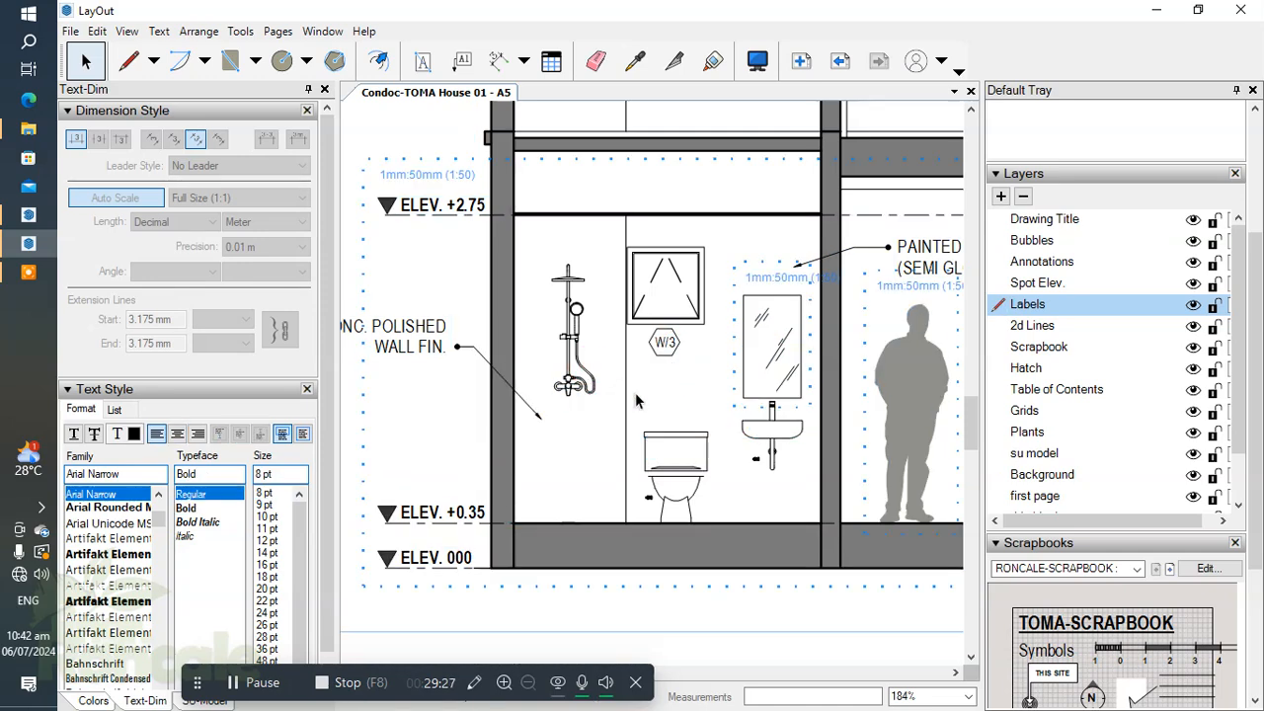
key(ctrl+z)
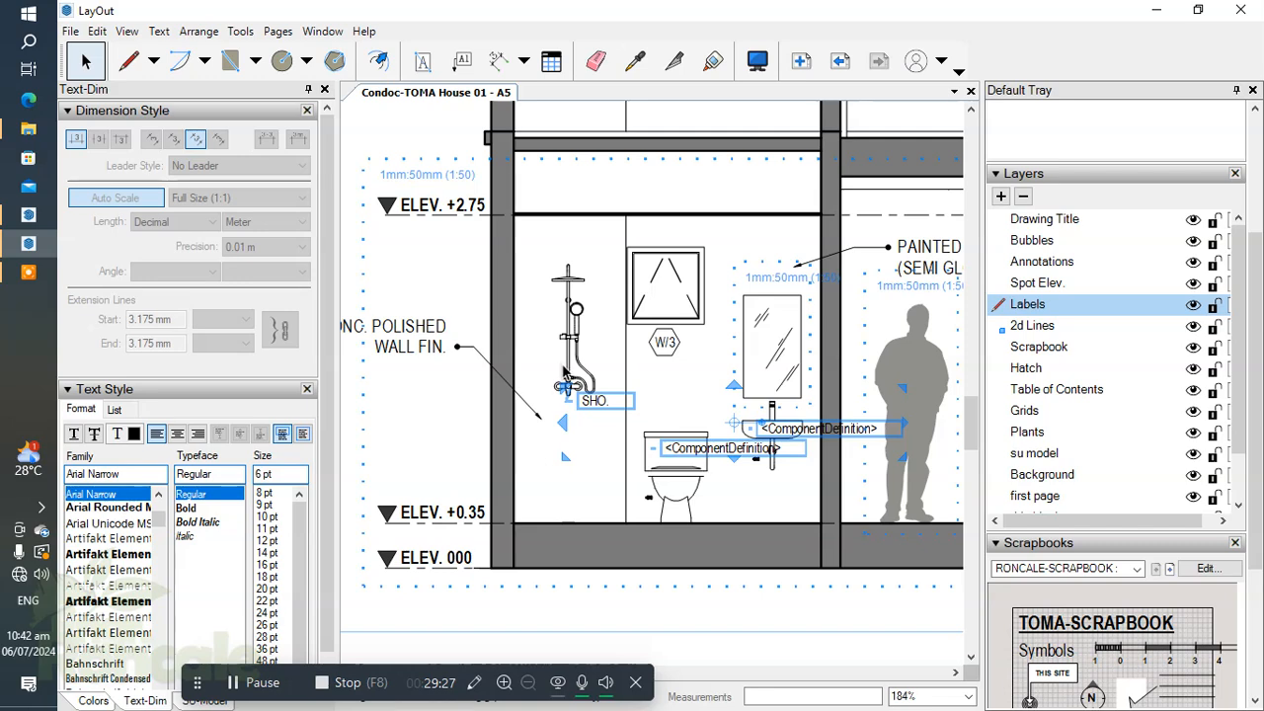
right_click(780, 440)
mouse_move(878, 394)
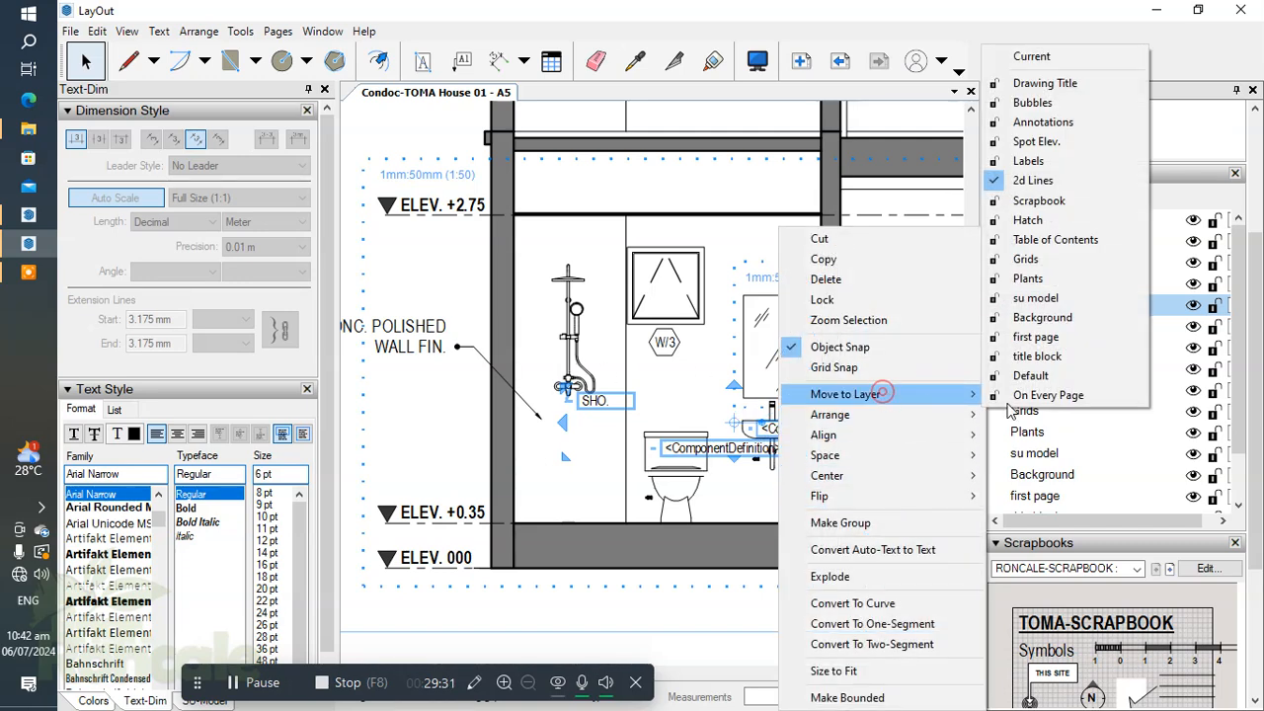
click(1027, 160)
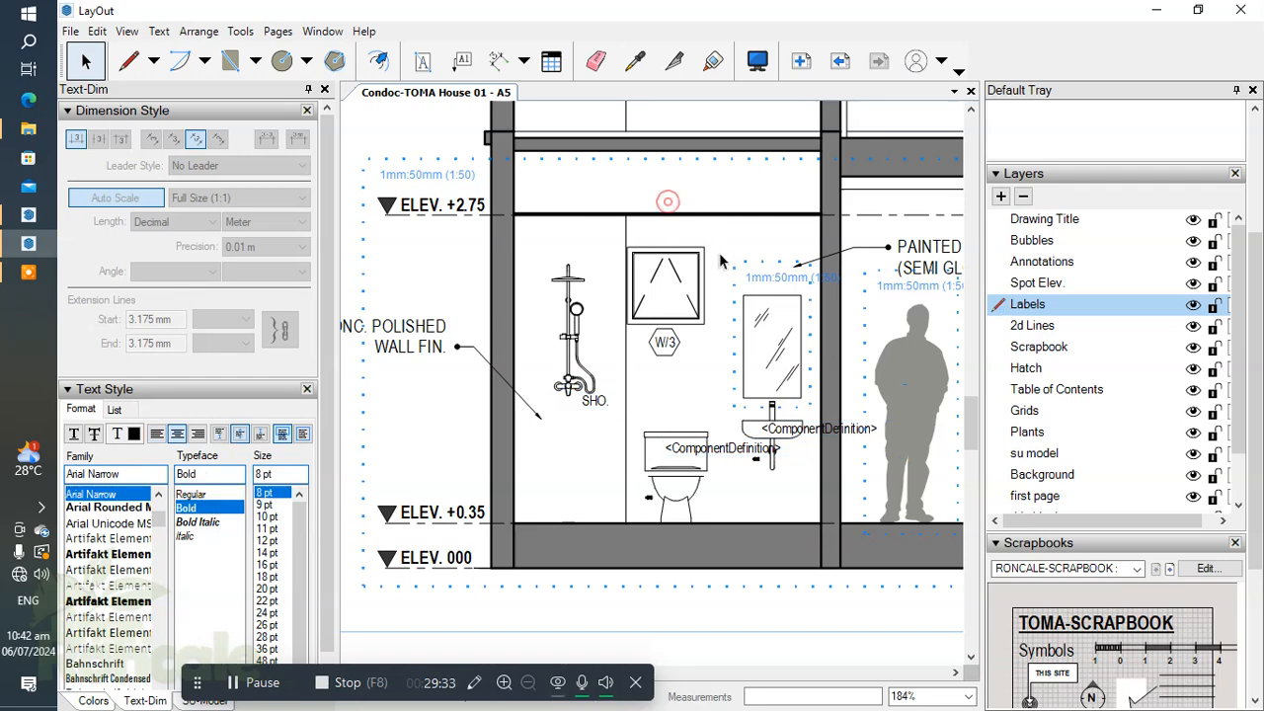
In the blow-up plan's four-way elevation marker, renumber the left view as 1 and the upper view as 2
scroll(548, 296, down, 2)
scroll(546, 303, down, 4)
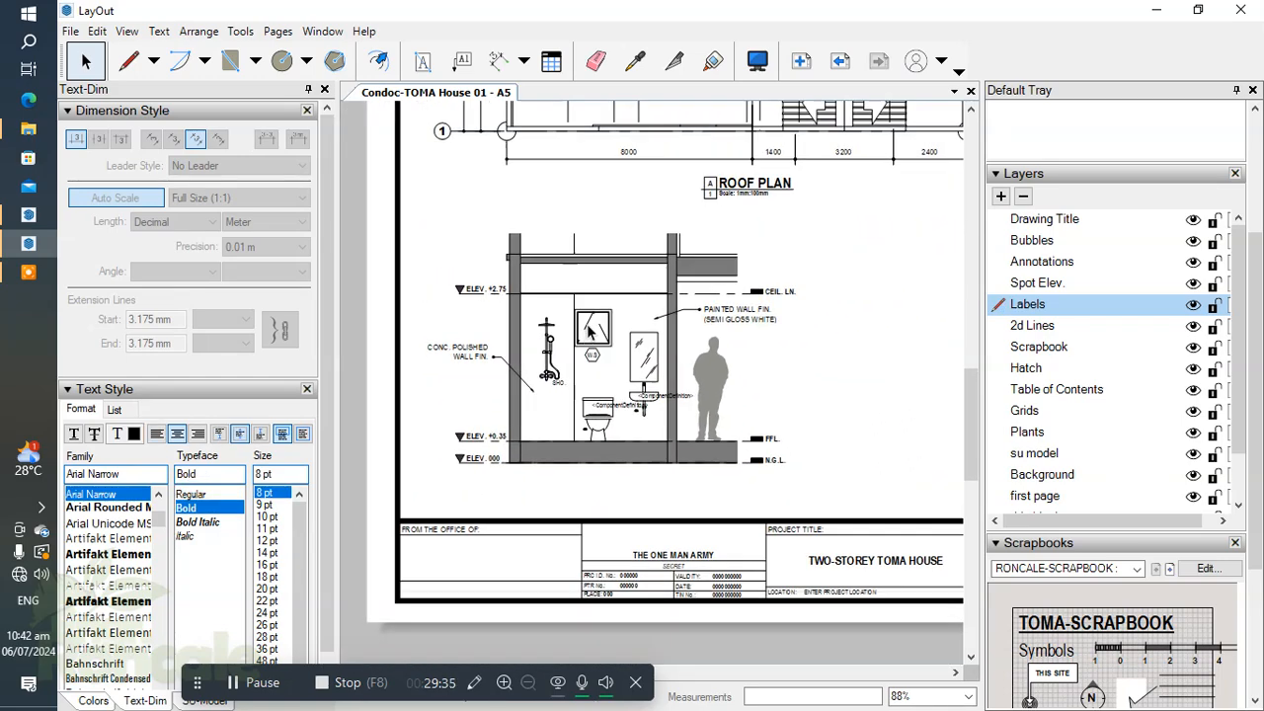
scroll(590, 332, up, 2)
scroll(583, 392, up, 1)
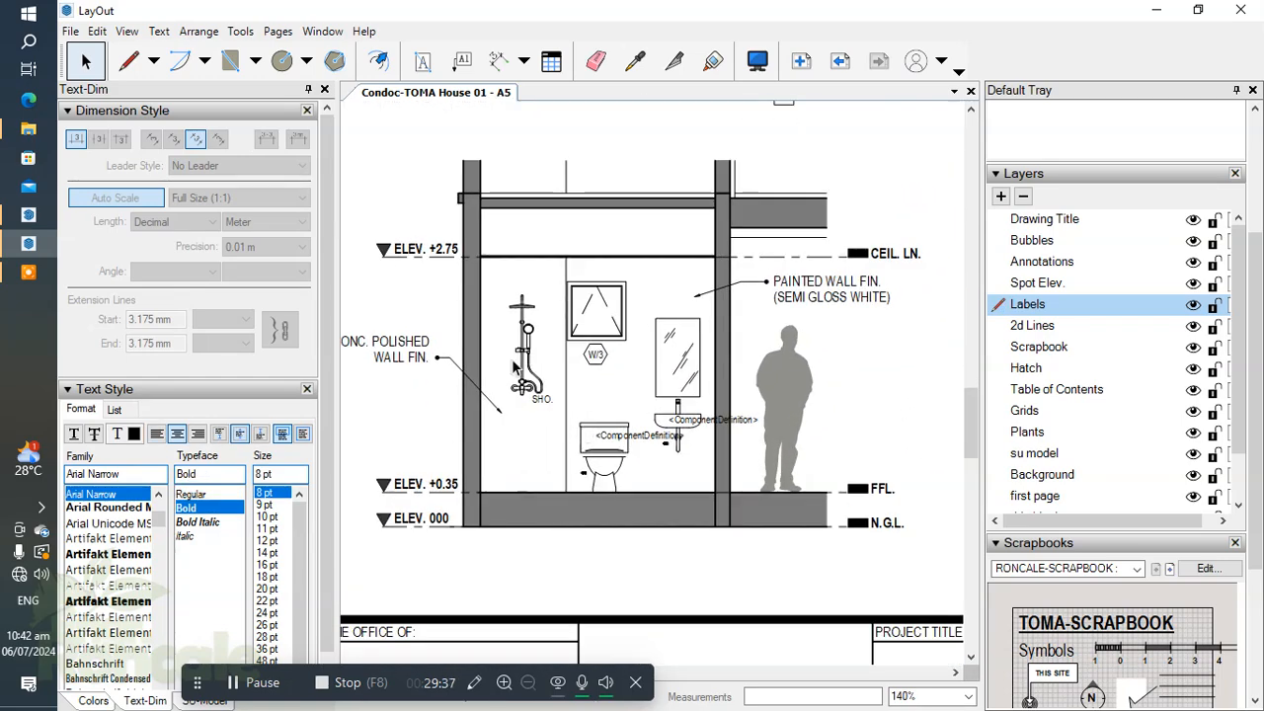
scroll(642, 409, down, 3)
scroll(710, 429, up, 1)
middle_drag(708, 427, 491, 445)
scroll(658, 449, down, 3)
middle_drag(740, 242, 672, 319)
middle_drag(835, 158, 745, 272)
scroll(742, 276, up, 10)
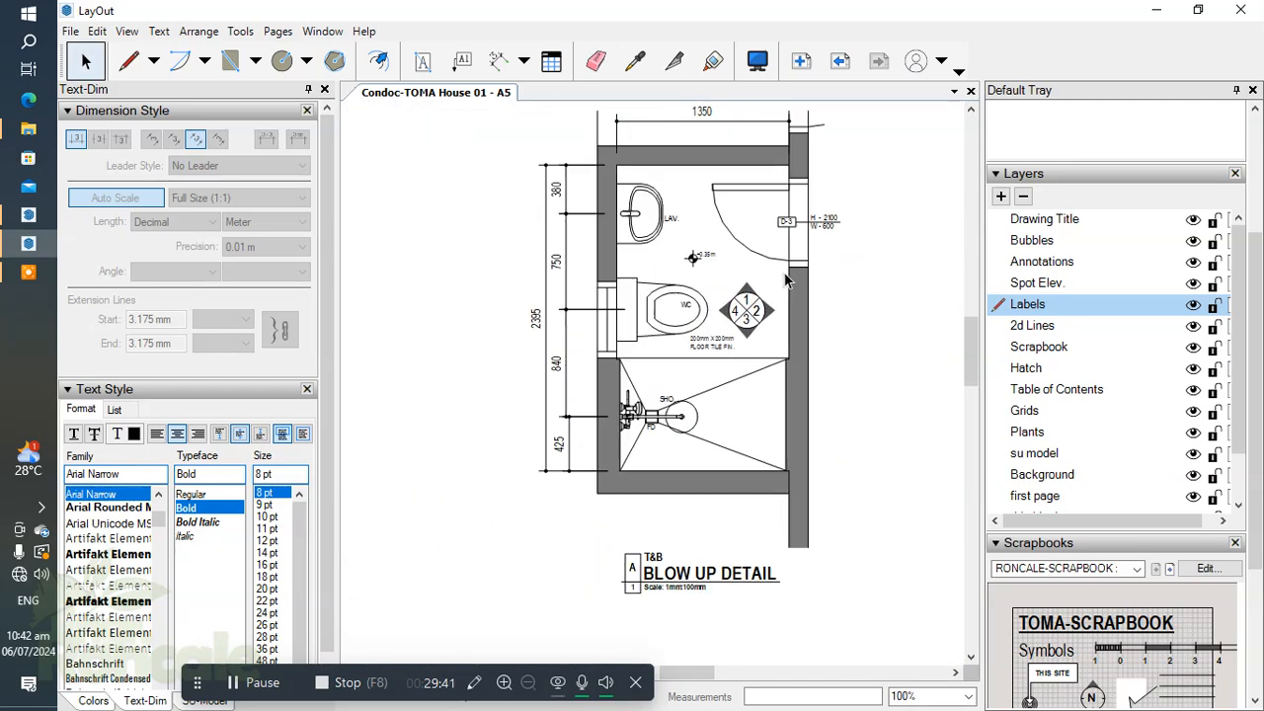
click(707, 350)
double_click(706, 348)
double_click(705, 343)
text(1)
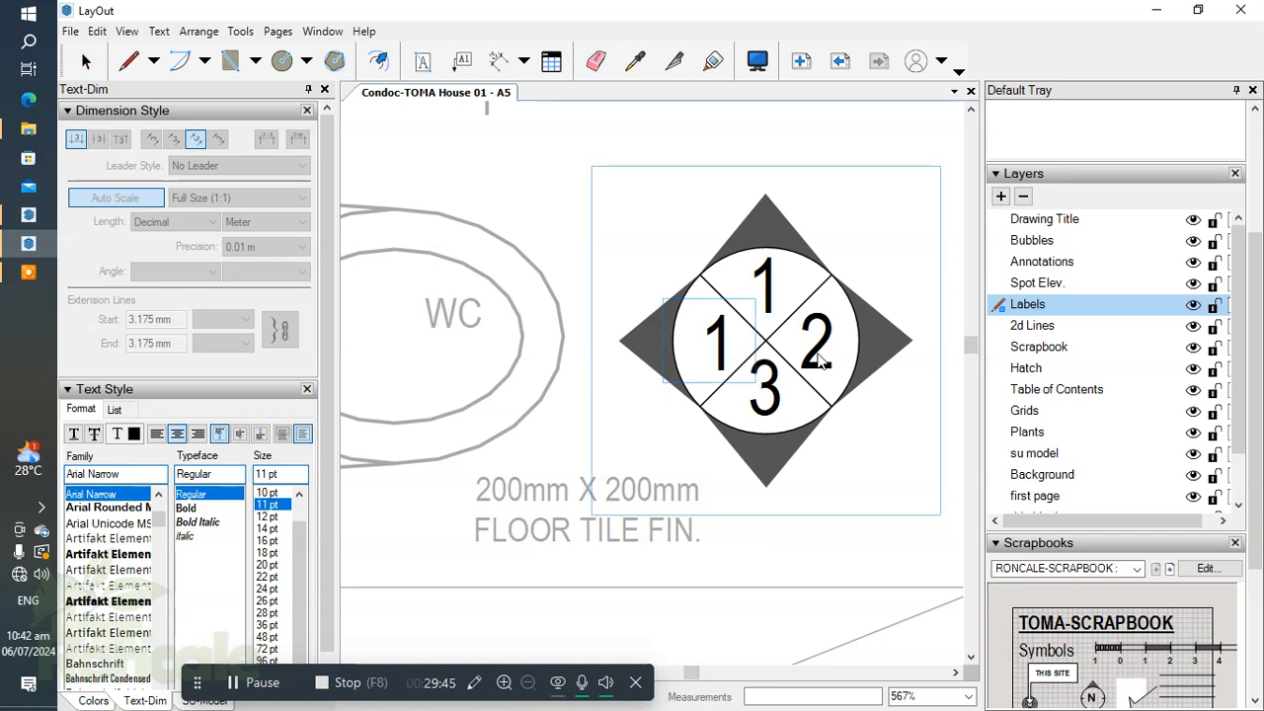
key(Escape)
double_click(771, 274)
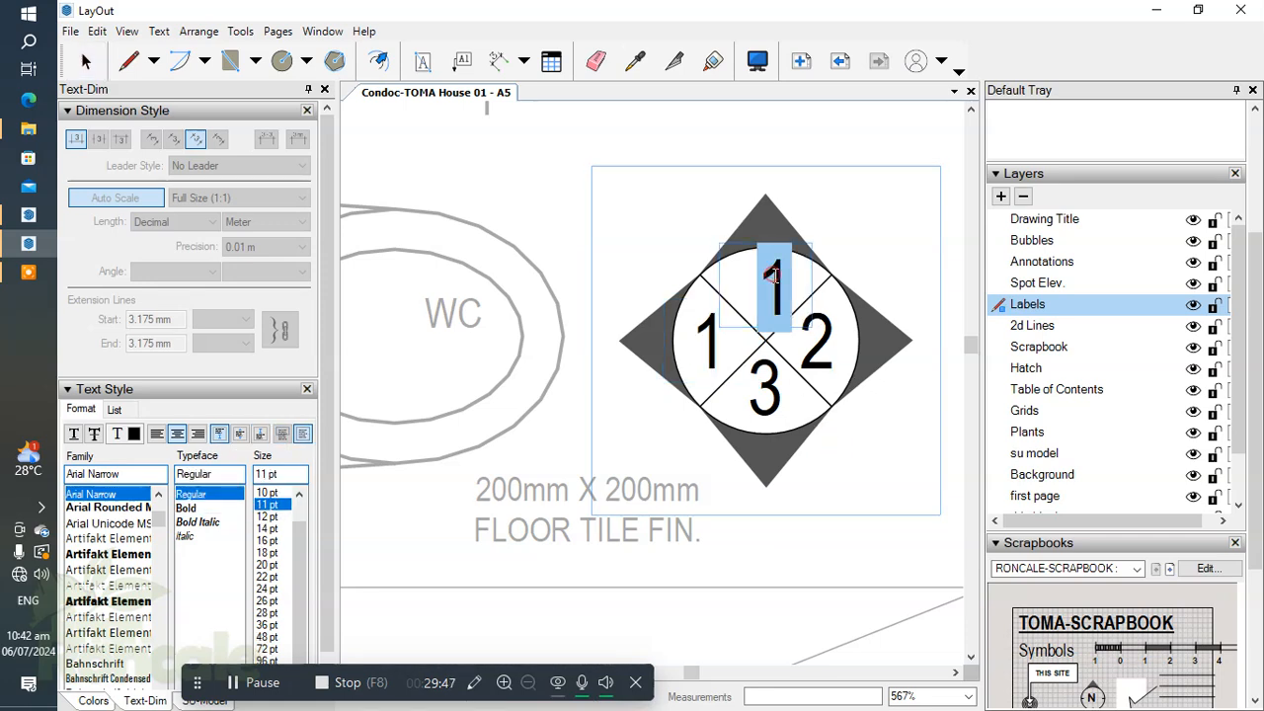
text(2)
Renumber the elevation marker's right view as 3 and its lower view as 4, and leave the marker group
double_click(819, 341)
drag(822, 343, 842, 345)
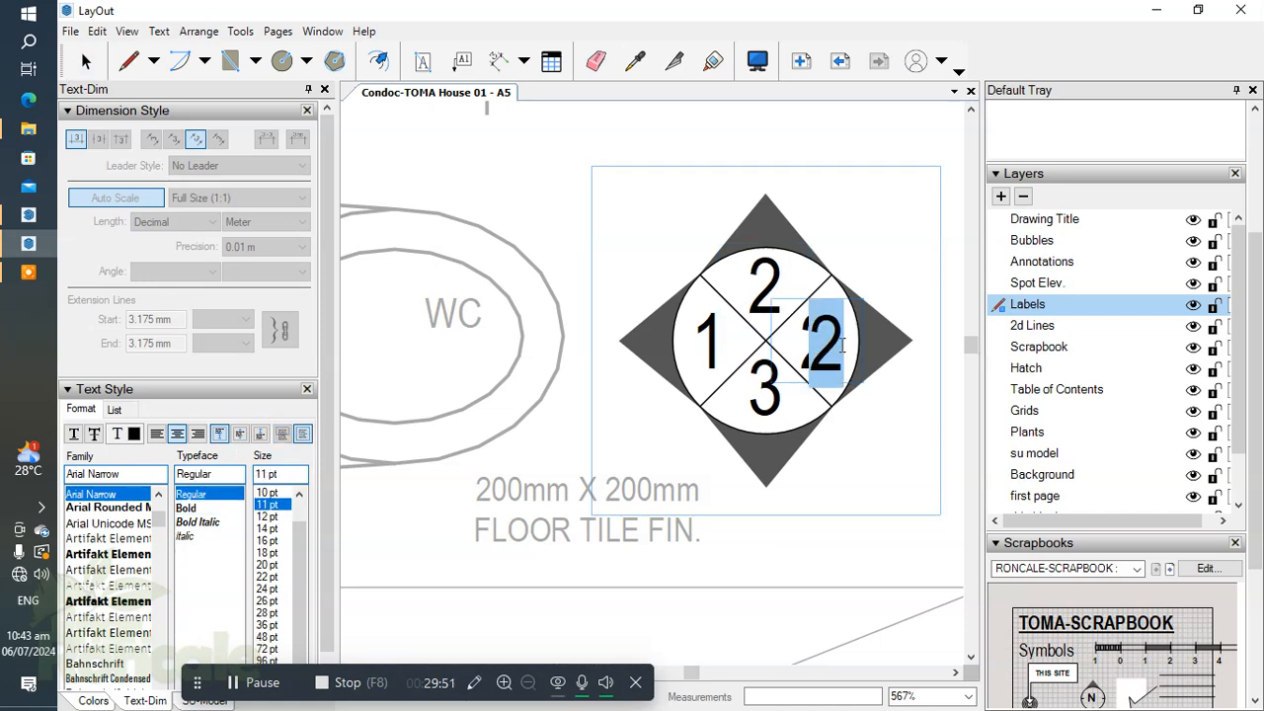
text(3)
click(911, 376)
click(821, 341)
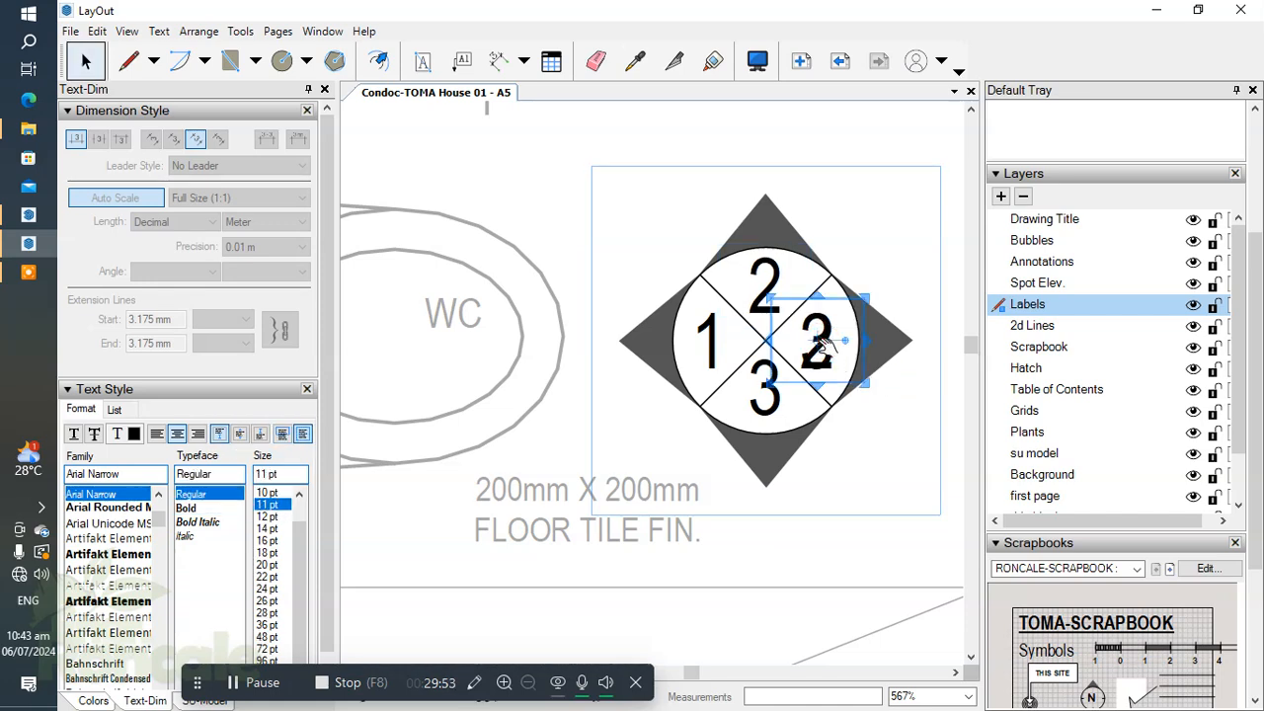
double_click(819, 341)
text(3)
click(898, 258)
double_click(785, 408)
drag(786, 407, 761, 393)
text(4)
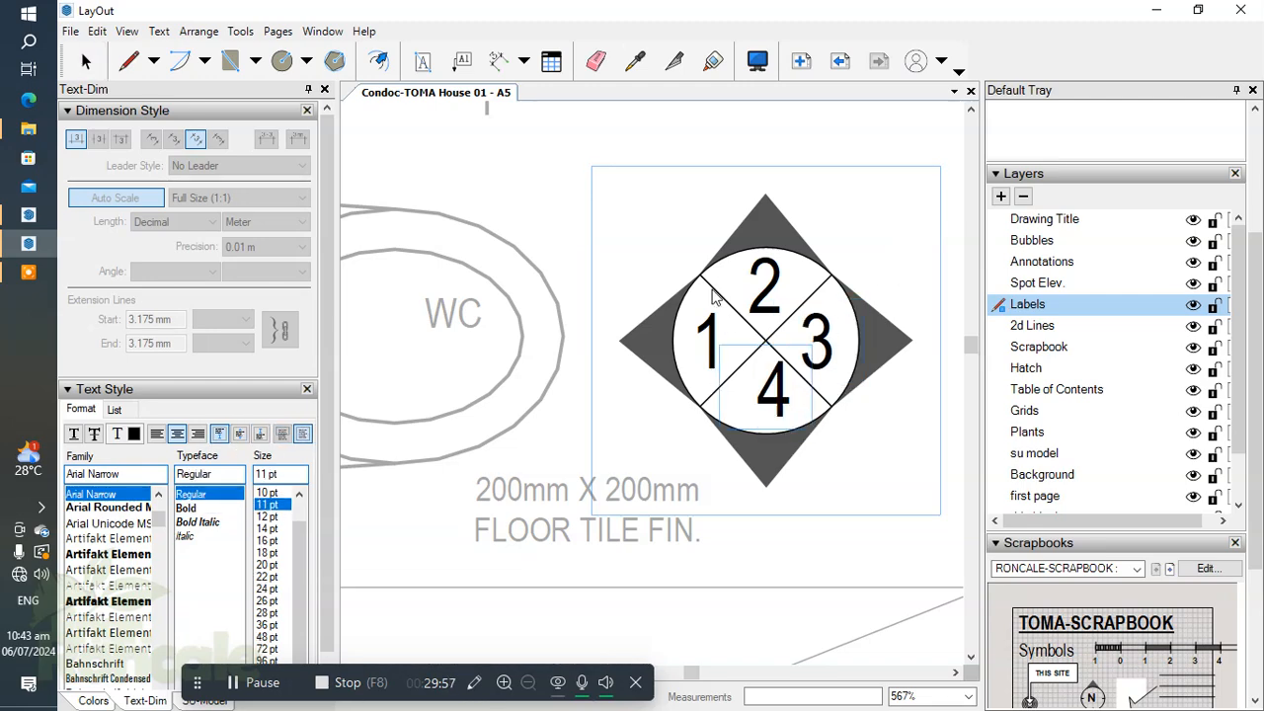
click(699, 162)
click(596, 301)
Copy the "T&B BLOW UP DETAIL" drawing title from the plan to just below the bathroom elevation
scroll(632, 306, down, 7)
middle_drag(637, 361, 793, 248)
scroll(705, 385, down, 2)
middle_drag(703, 494, 924, 290)
click(871, 318)
scroll(818, 333, down, 2)
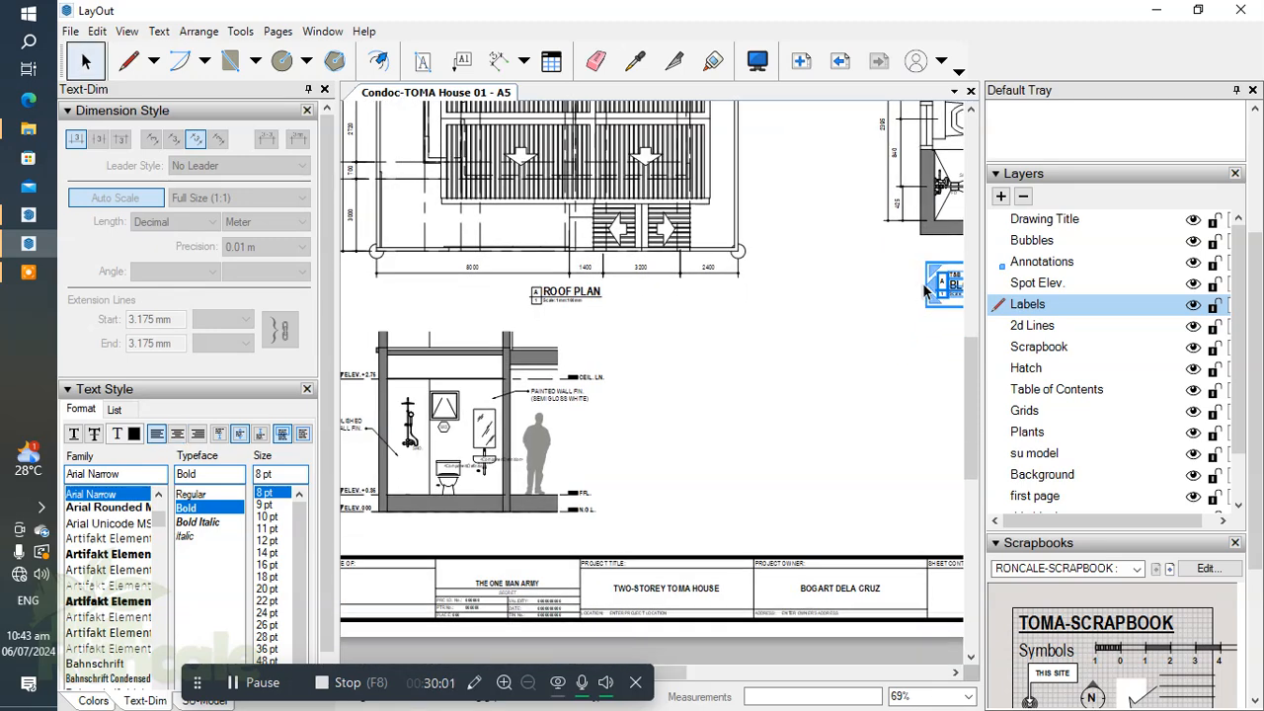
ctrl+drag(939, 283, 415, 531)
scroll(652, 454, up, 3)
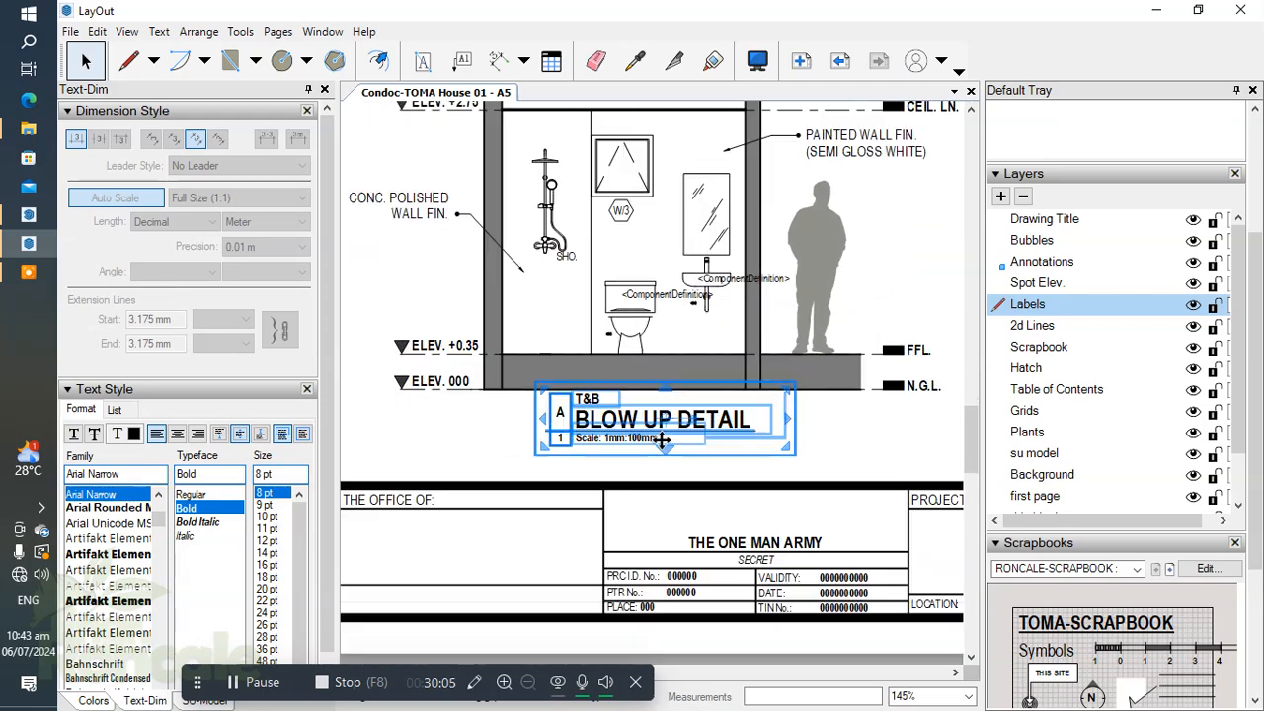
Copy the "ROOF PLAN" drawing title from the roof plan to just below the bathroom elevation
scroll(653, 438, down, 3)
click(726, 185)
drag(726, 186, 593, 478)
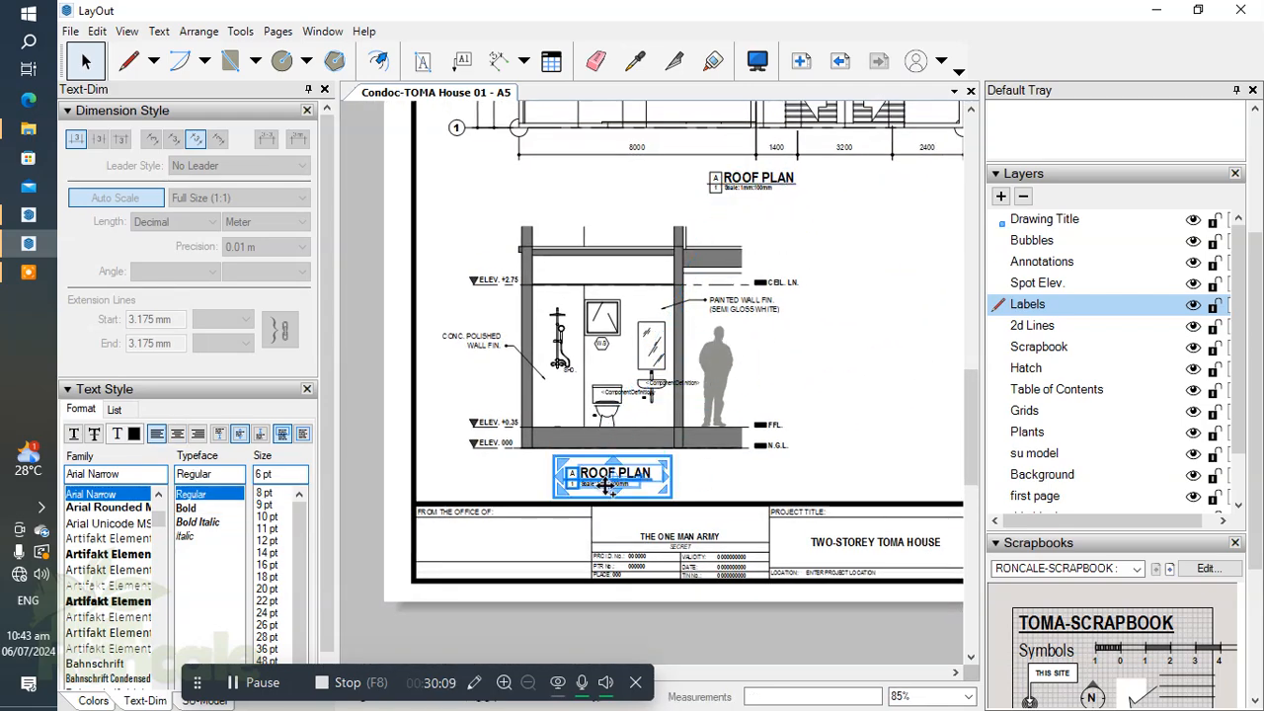
Change the scale text in the copied drawing title to 1mm:50mm
scroll(616, 482, up, 2)
scroll(620, 477, up, 4)
double_click(590, 496)
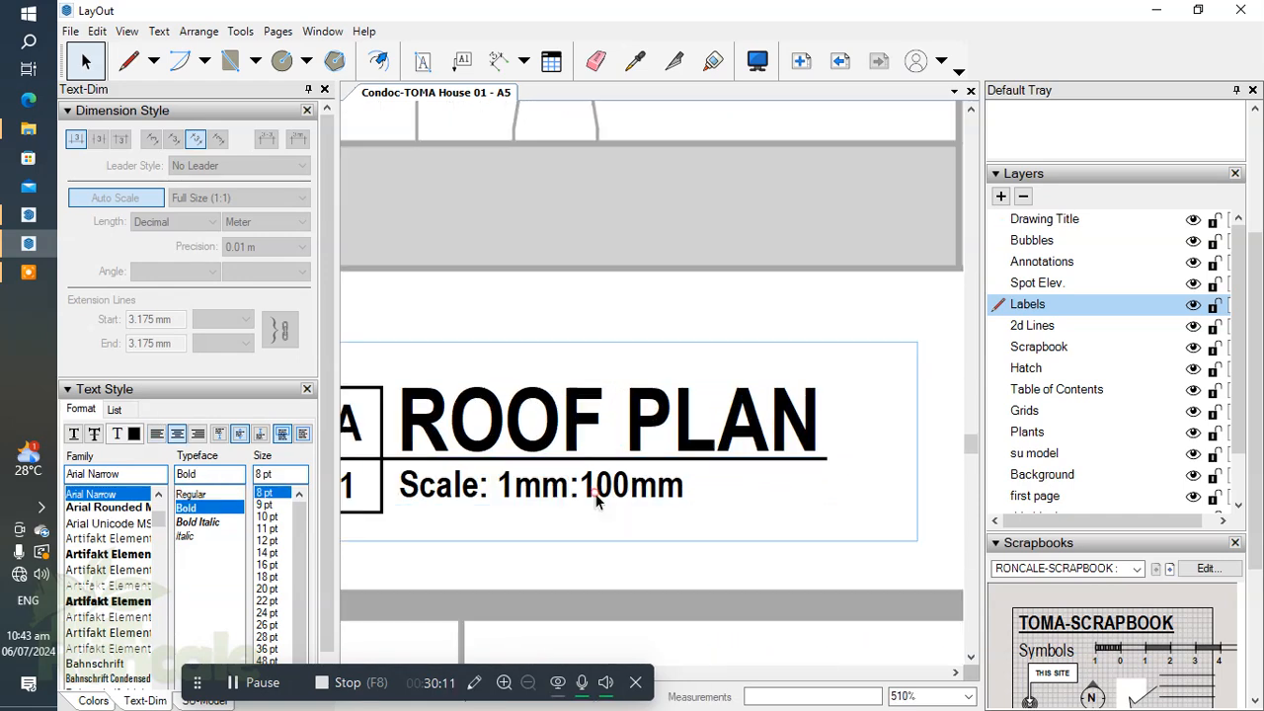
click(598, 490)
key(BackSpace)
key(BackSpace)
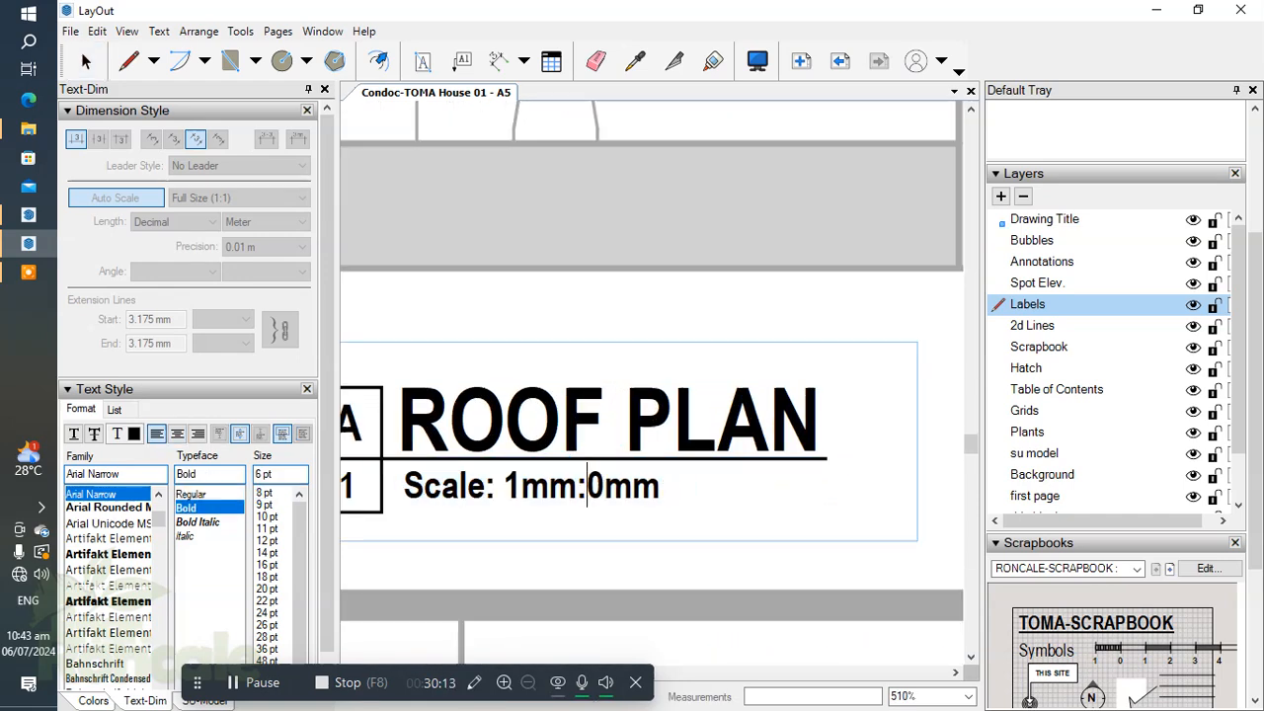
scroll(732, 404, down, 2)
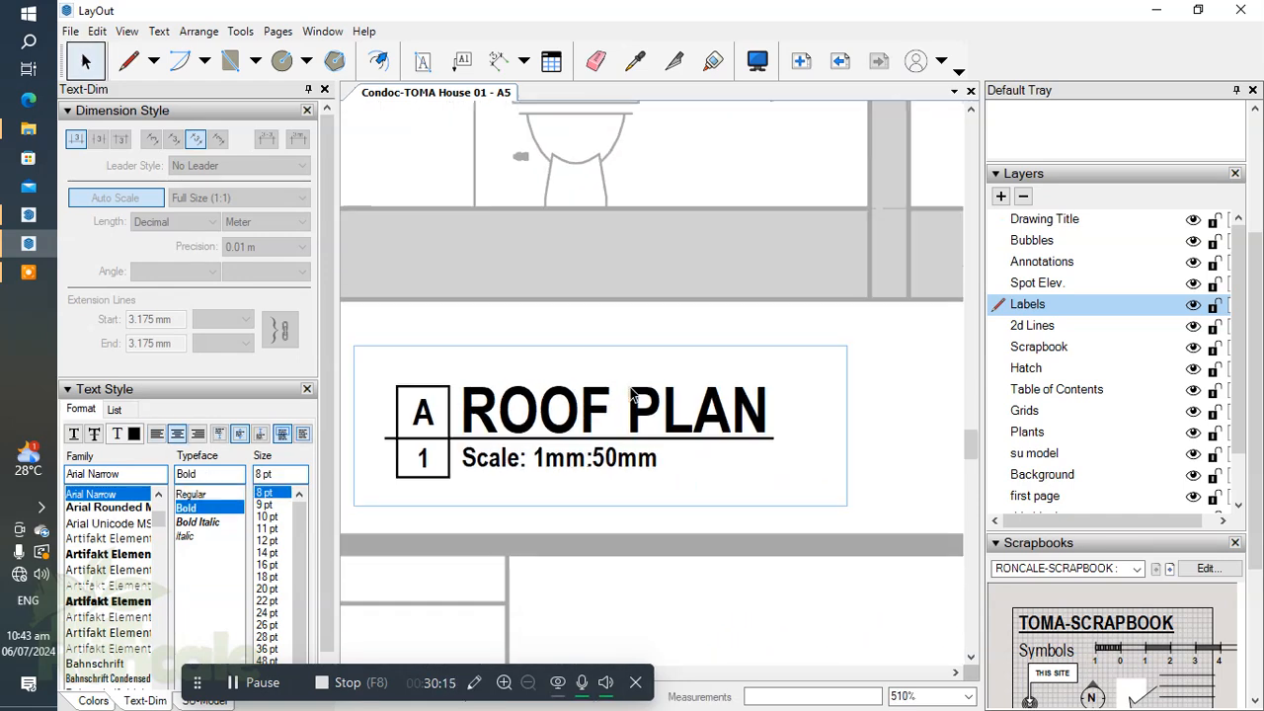
Rename the copied drawing title as ELEVATION 1
click(633, 395)
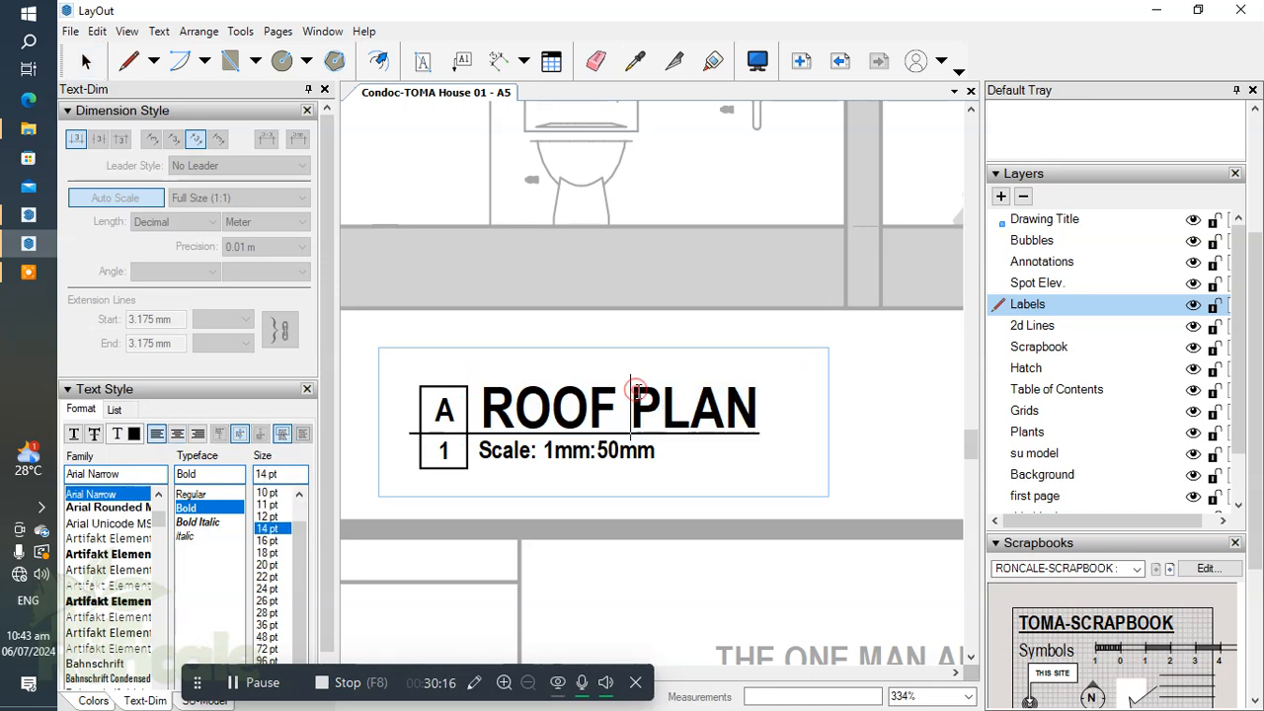
triple_click(693, 400)
text(ELEVATION 1)
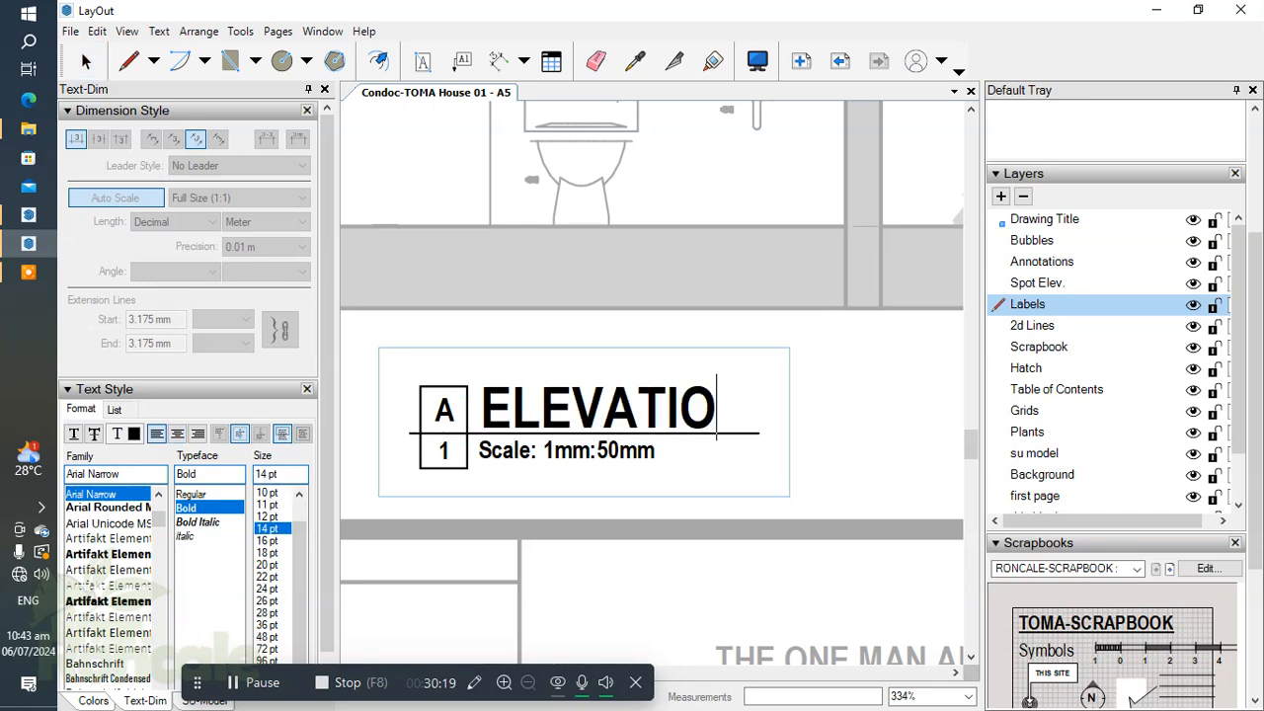
click(925, 437)
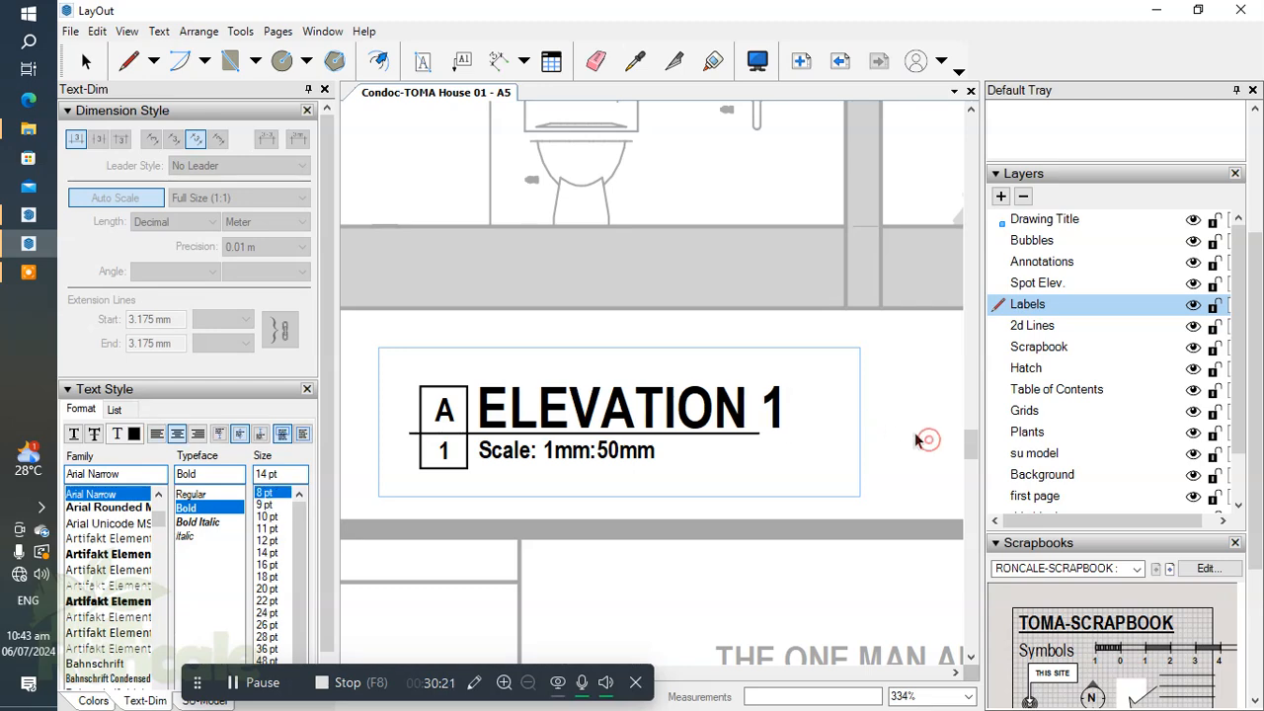
Lengthen the horizontal line of the ELEVATION 1 title to span the full title text, and leave the title group
scroll(529, 434, up, 3)
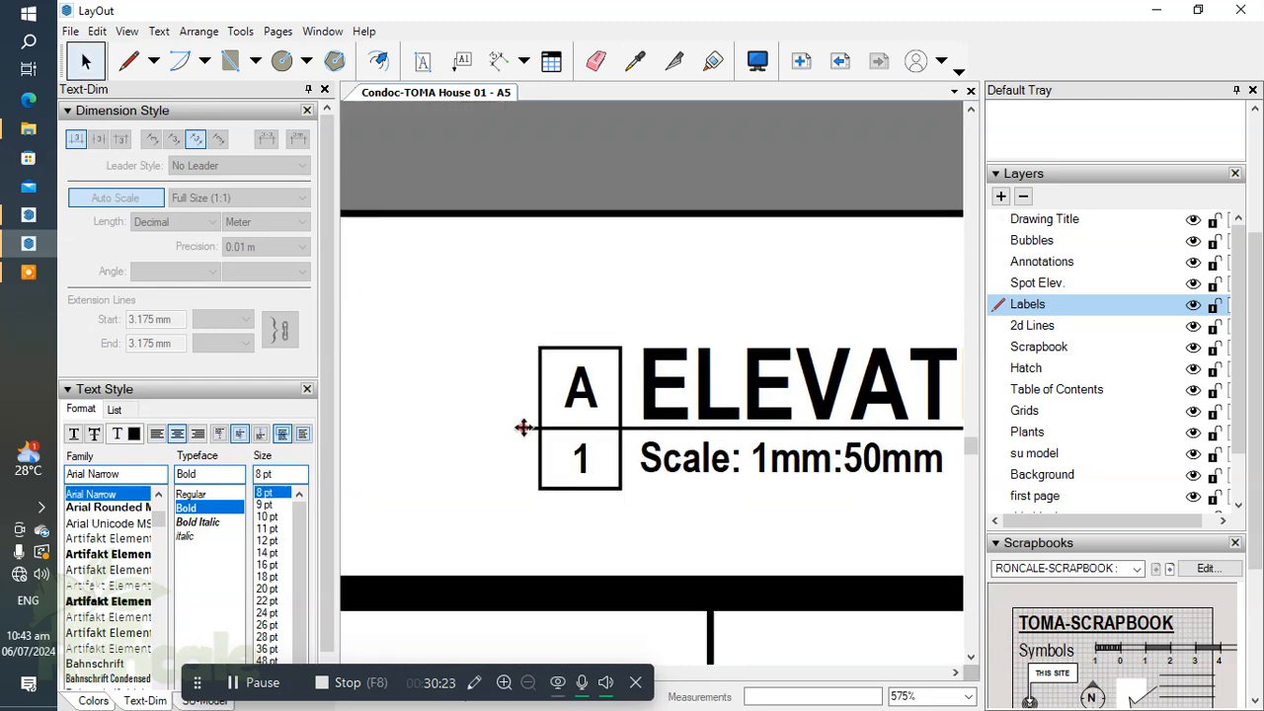
double_click(523, 427)
scroll(679, 443, down, 3)
scroll(770, 422, up, 3)
drag(782, 422, 836, 422)
click(873, 337)
scroll(756, 361, down, 5)
key(Escape)
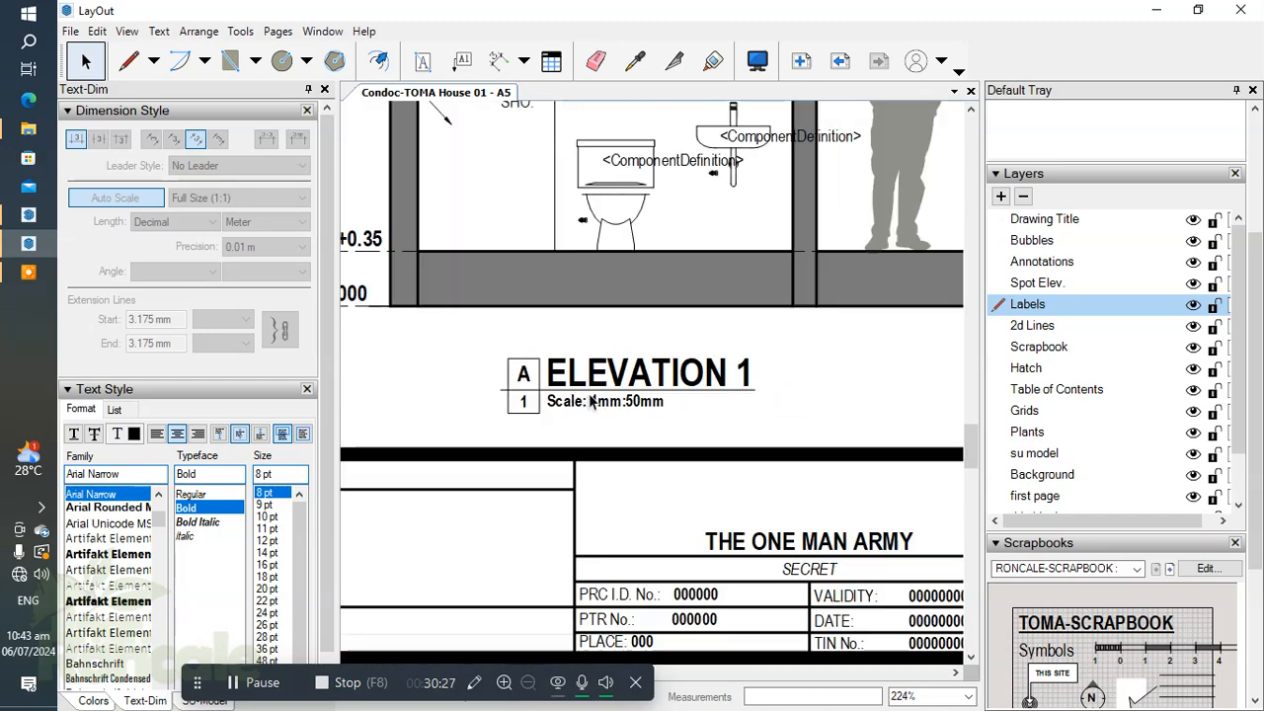
Nudge the ELEVATION 1 title slightly up and sideways to centre it beneath the bathroom elevation
scroll(591, 401, down, 2)
click(599, 374)
key(shift+Right)
key(shift+Right)
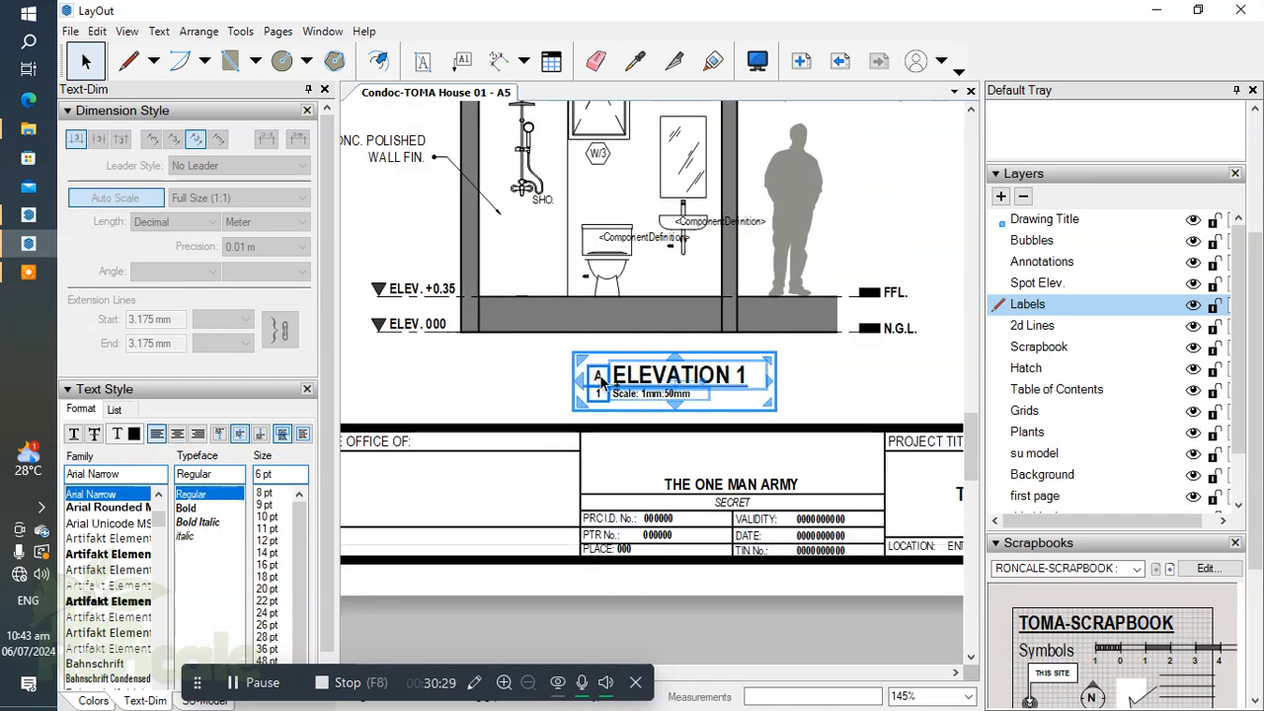
key(shift+Left)
key(Up)
key(Up)
key(Left)
key(Left)
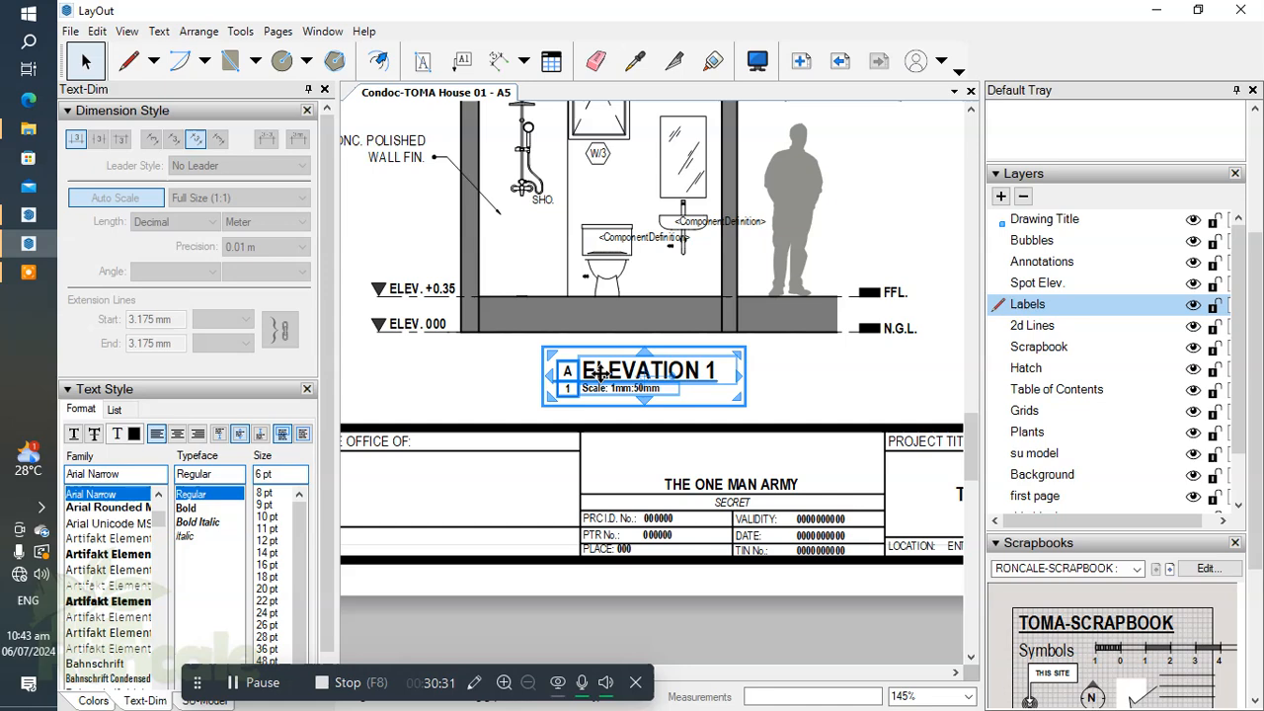
key(Up)
key(Up)
key(Left)
click(753, 367)
scroll(592, 373, down, 3)
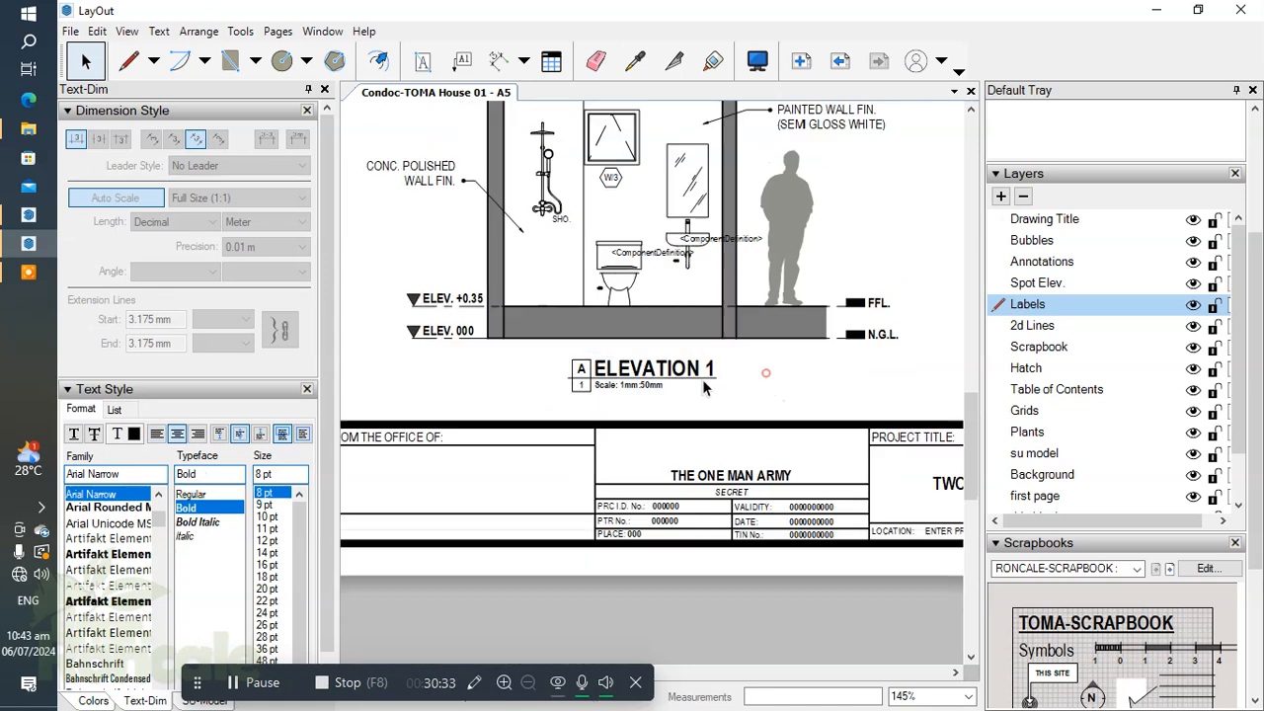
scroll(566, 378, up, 2)
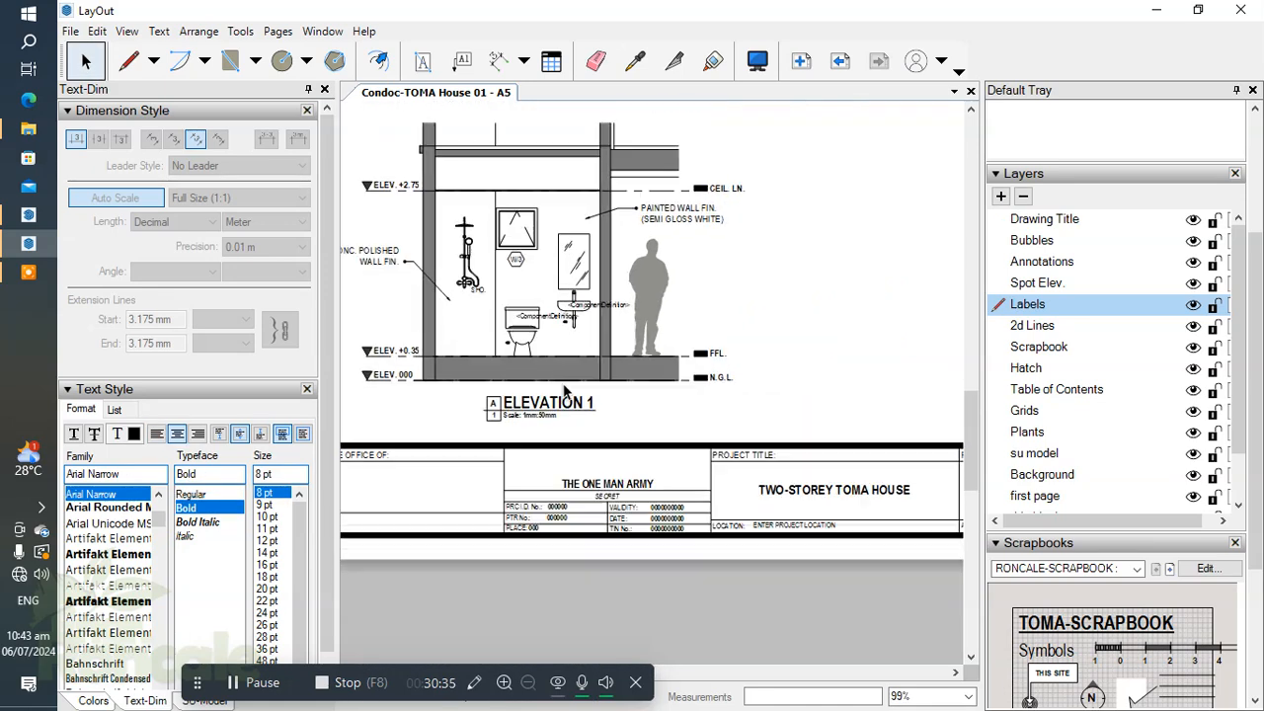
click(559, 398)
key(Left)
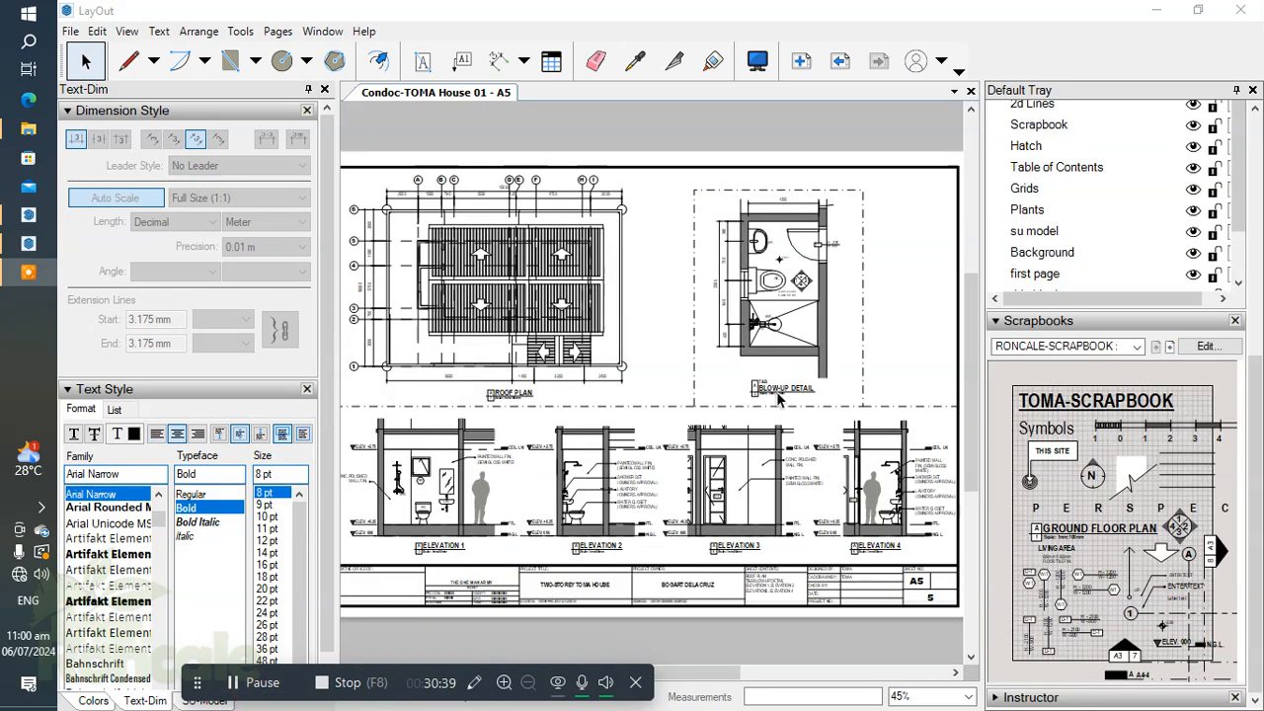
Examine Elevation 4's finish and fixture labels, level markers and scale figure
scroll(835, 439, up, 4)
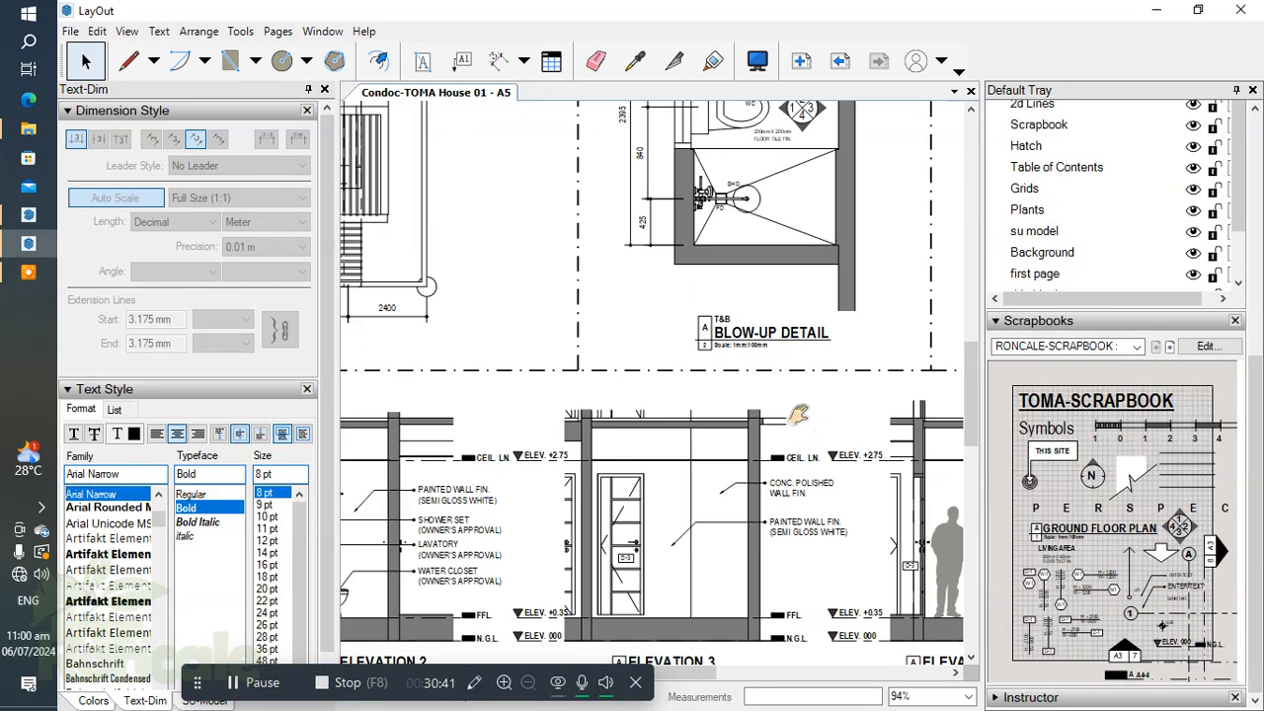
scroll(697, 364, up, 5)
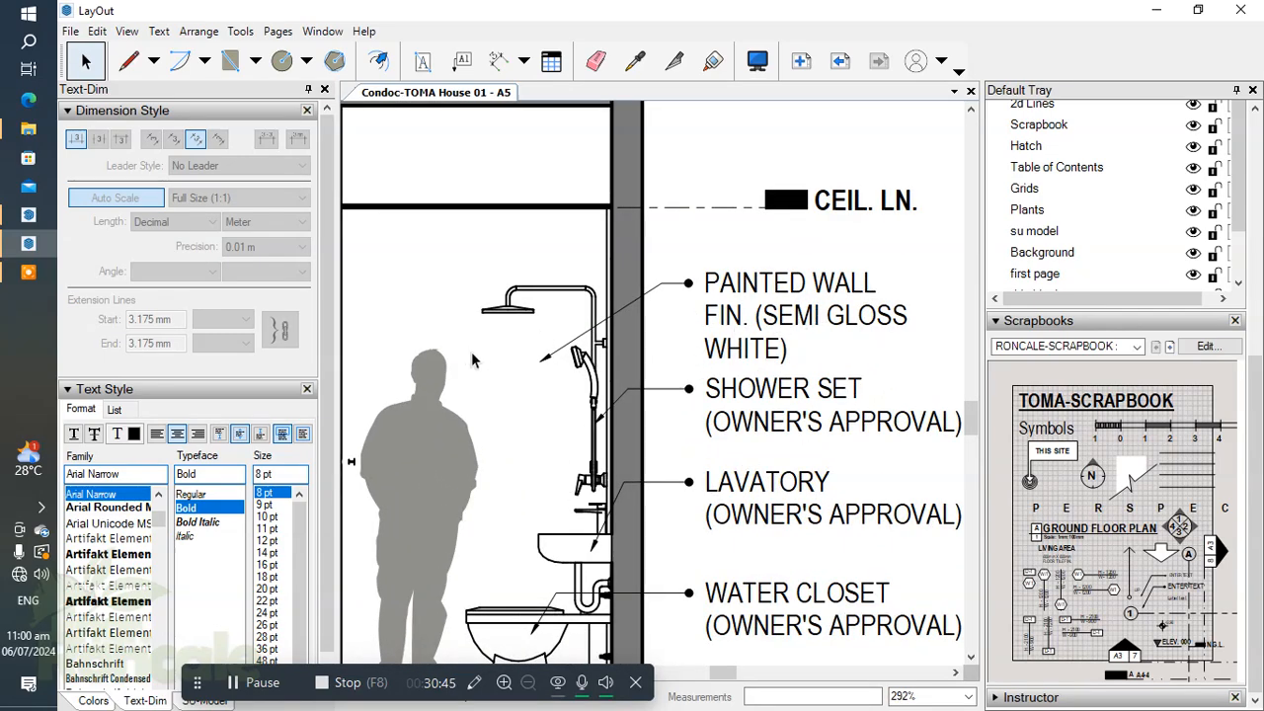
scroll(527, 356, down, 4)
middle_drag(564, 358, 643, 366)
scroll(641, 377, up, 3)
middle_drag(738, 324, 669, 334)
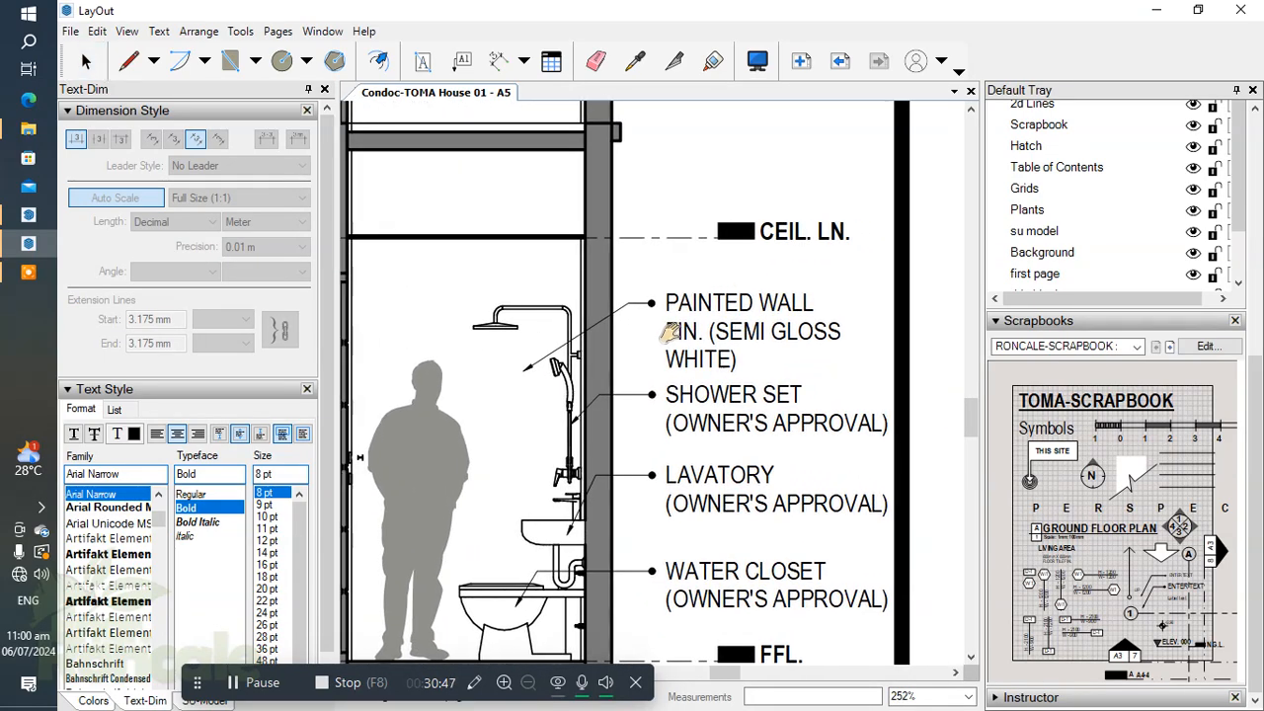
scroll(640, 358, down, 1)
middle_drag(485, 426, 599, 405)
scroll(599, 405, down, 1)
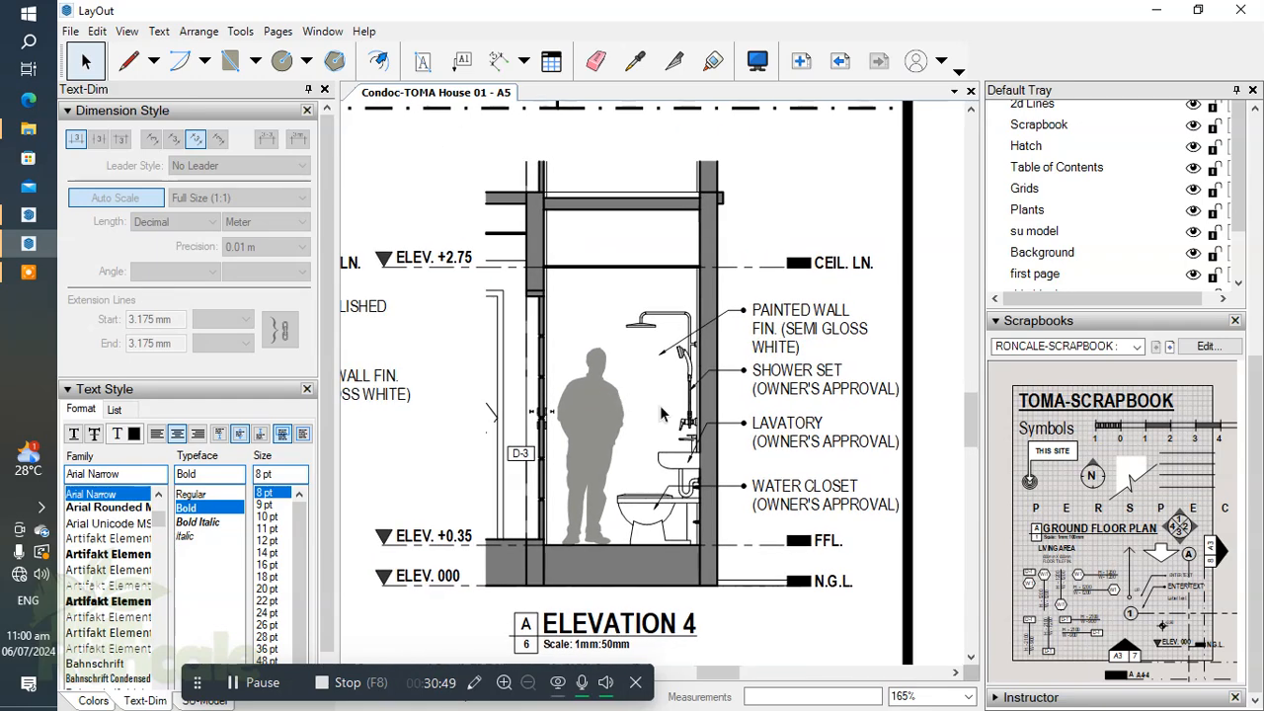
scroll(663, 414, up, 2)
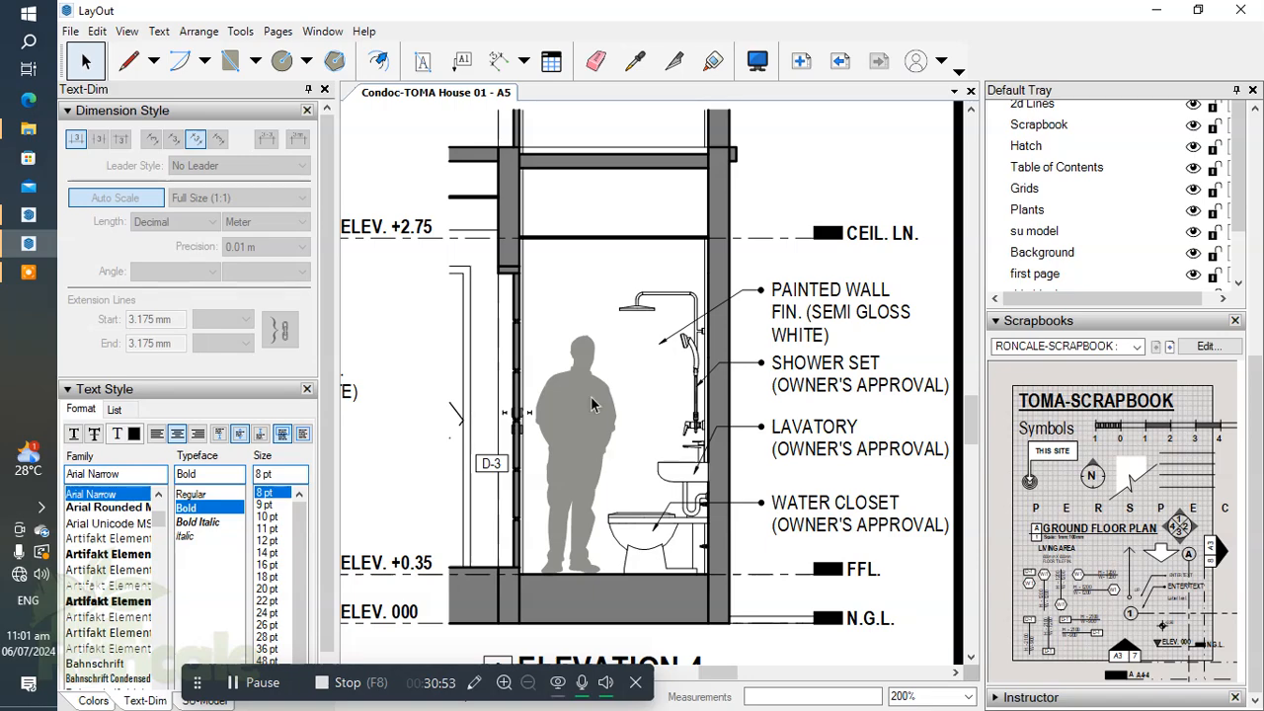
scroll(591, 396, down, 1)
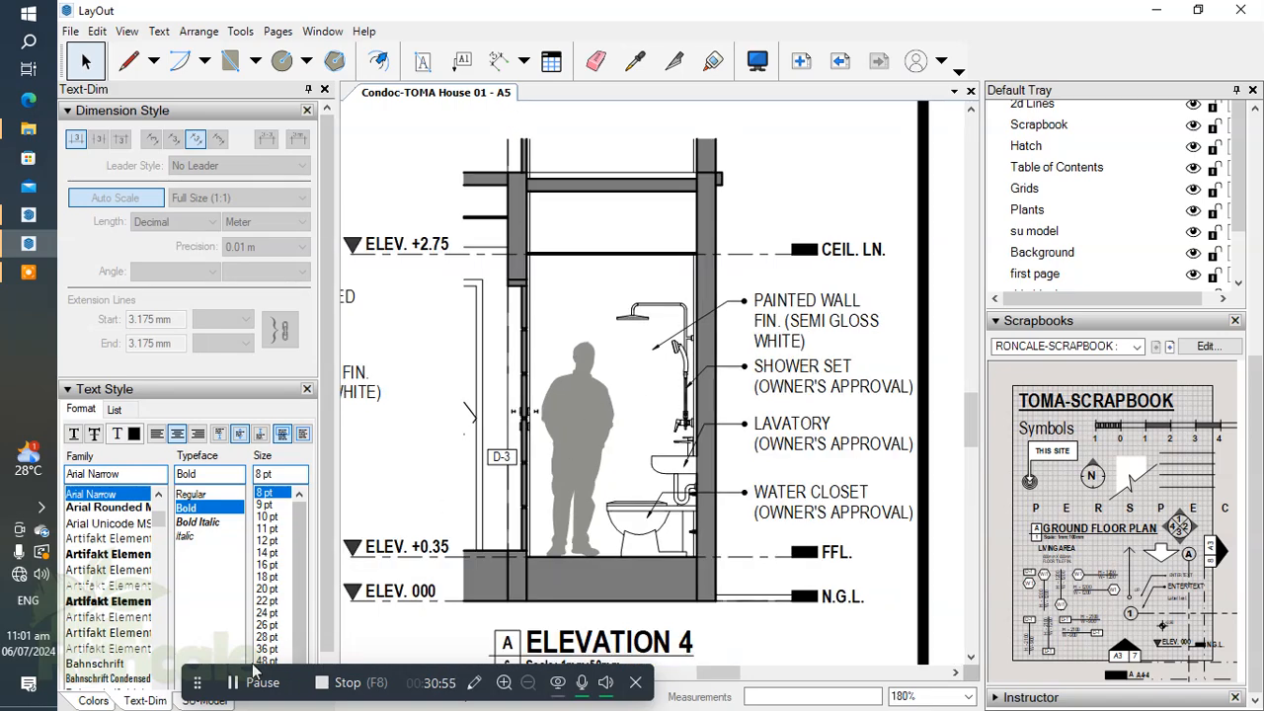
Compare the wall-finish labels of Elevations 1 and 2 with those of the other bathroom elevations
middle_drag(722, 373, 899, 415)
scroll(703, 405, down, 5)
middle_drag(508, 466, 927, 433)
mouse_move(538, 426)
middle_down()
mouse_move(790, 428)
mouse_move(777, 433)
middle_up()
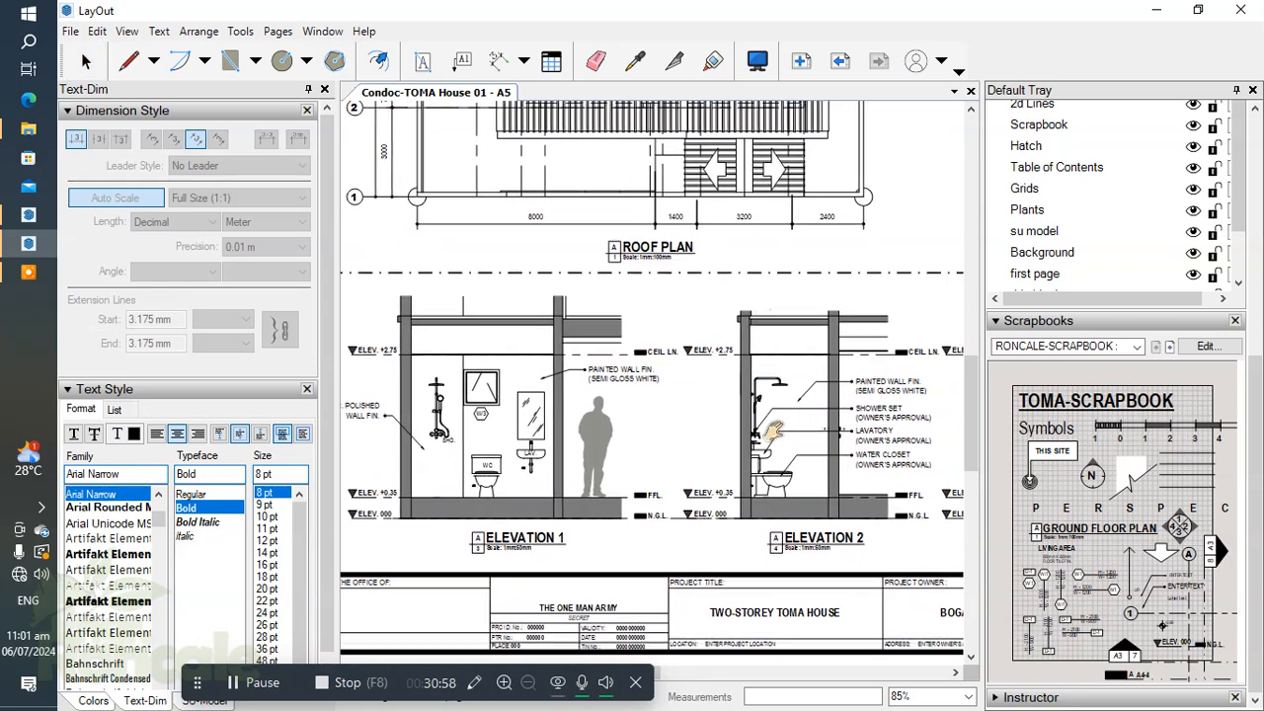
scroll(884, 388, up, 3)
scroll(884, 388, up, 5)
middle_drag(884, 388, 819, 404)
scroll(643, 415, down, 8)
Replace Elevation 4's painted wall finish label with "CONC. POLISHED WALL FIN." and leave the elevation's group
middle_drag(643, 414, 211, 425)
scroll(646, 404, up, 8)
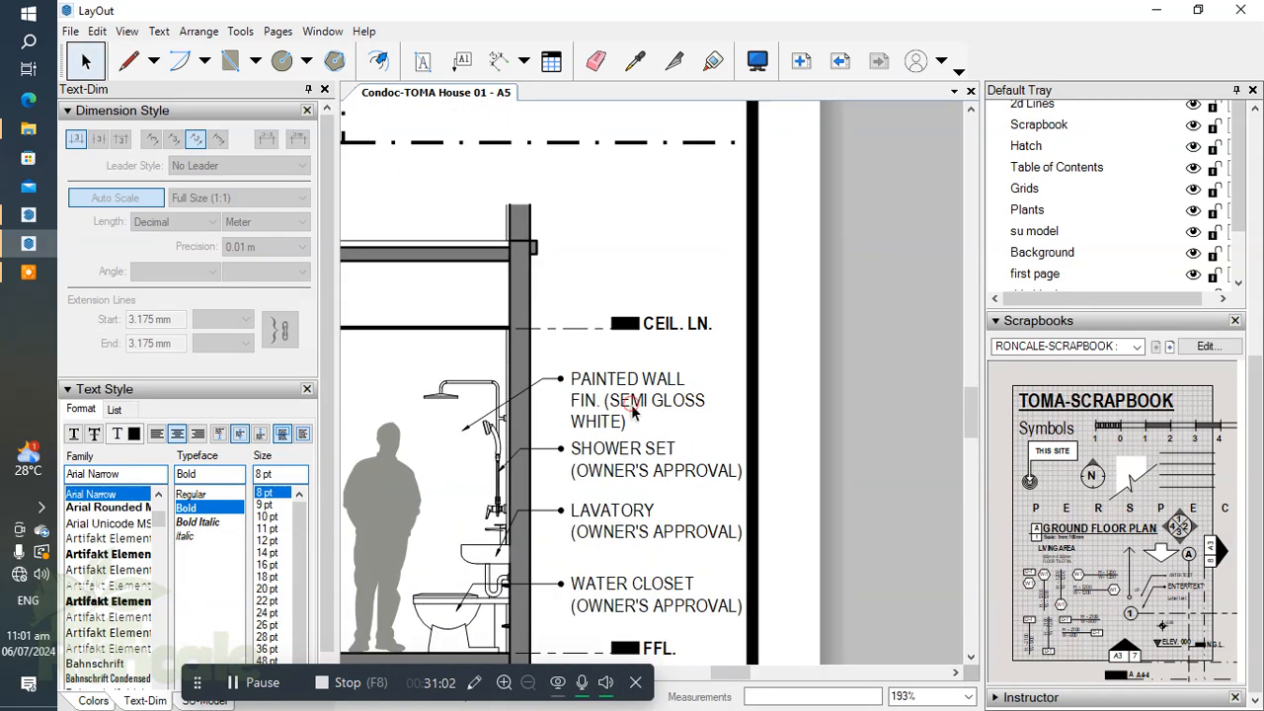
double_click(632, 402)
double_click(608, 418)
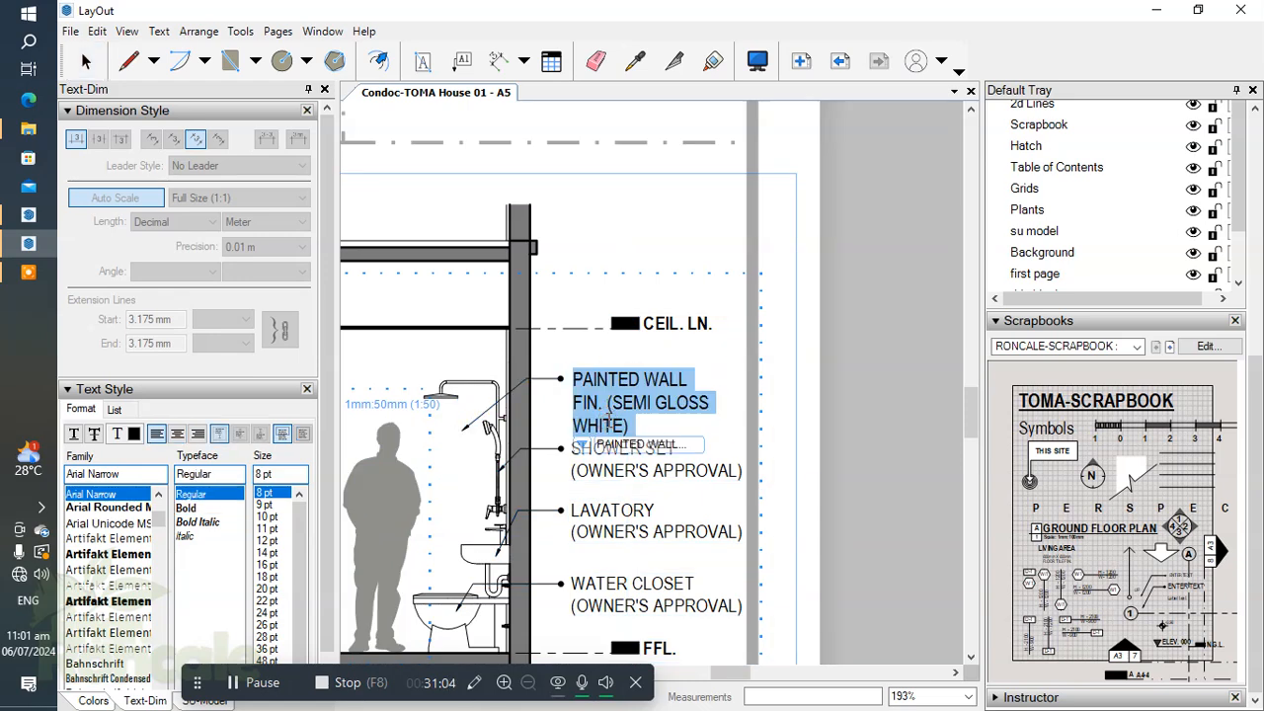
text(CONC. POLISHED)
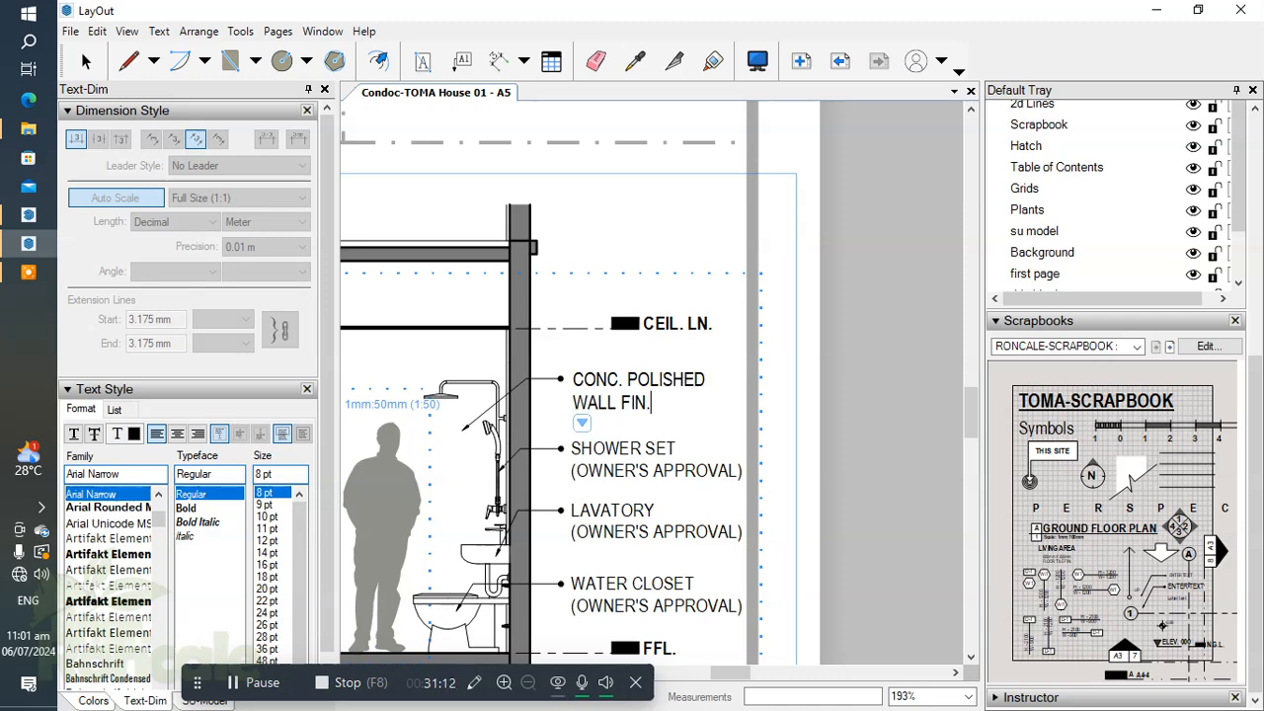
click(842, 289)
scroll(740, 301, down, 3)
scroll(689, 380, up, 4)
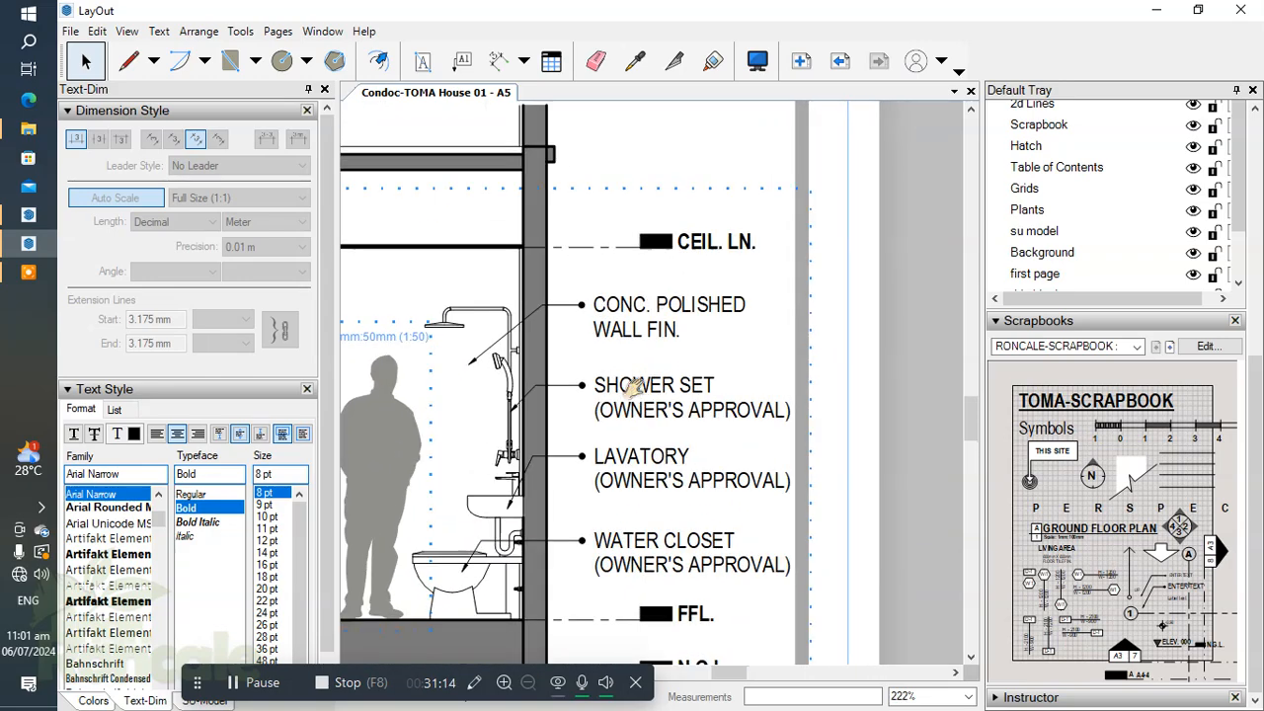
middle_drag(634, 389, 747, 350)
scroll(765, 326, down, 3)
scroll(810, 482, up, 2)
middle_drag(809, 482, 810, 353)
scroll(839, 341, down, 3)
middle_drag(622, 406, 858, 409)
key(Escape)
Check Elevation 3's wall-finish labels, door tag, level markers and drawing title
scroll(675, 397, down, 2)
middle_drag(674, 397, 855, 367)
scroll(855, 335, up, 3)
scroll(705, 338, down, 3)
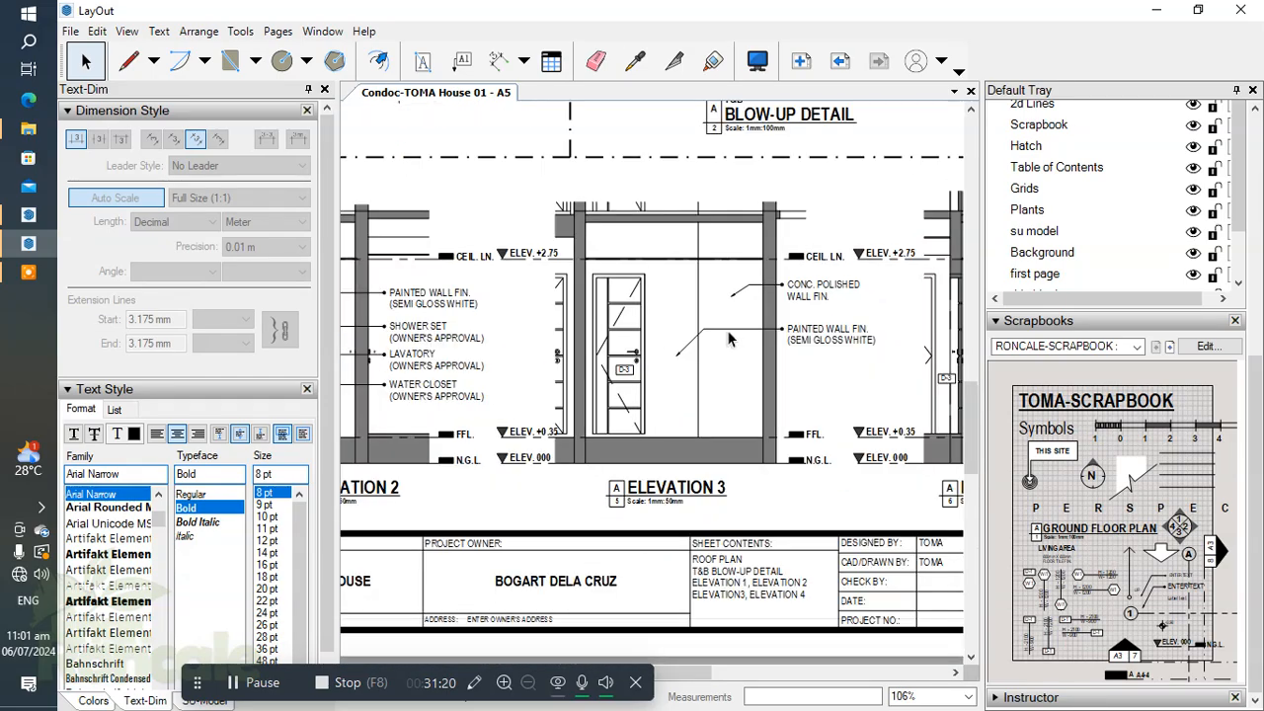
scroll(631, 385, down, 1)
scroll(691, 374, up, 4)
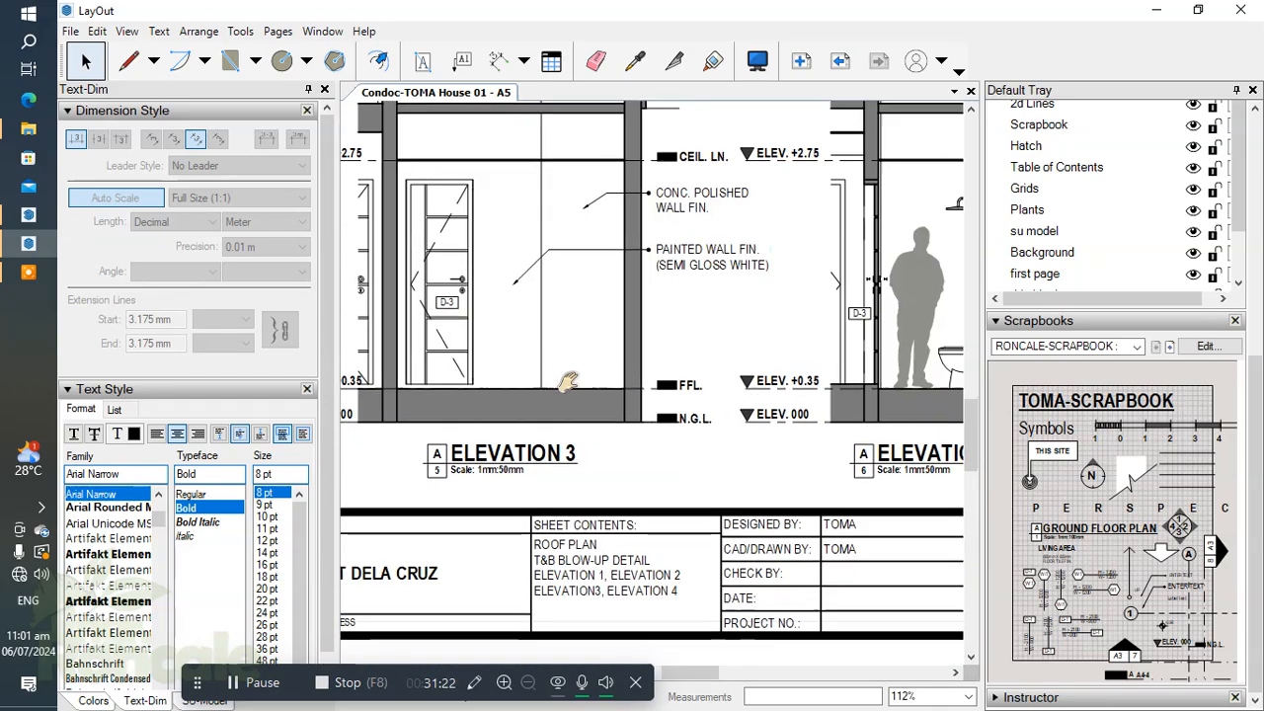
scroll(671, 376, down, 1)
middle_drag(663, 379, 939, 391)
scroll(607, 375, up, 2)
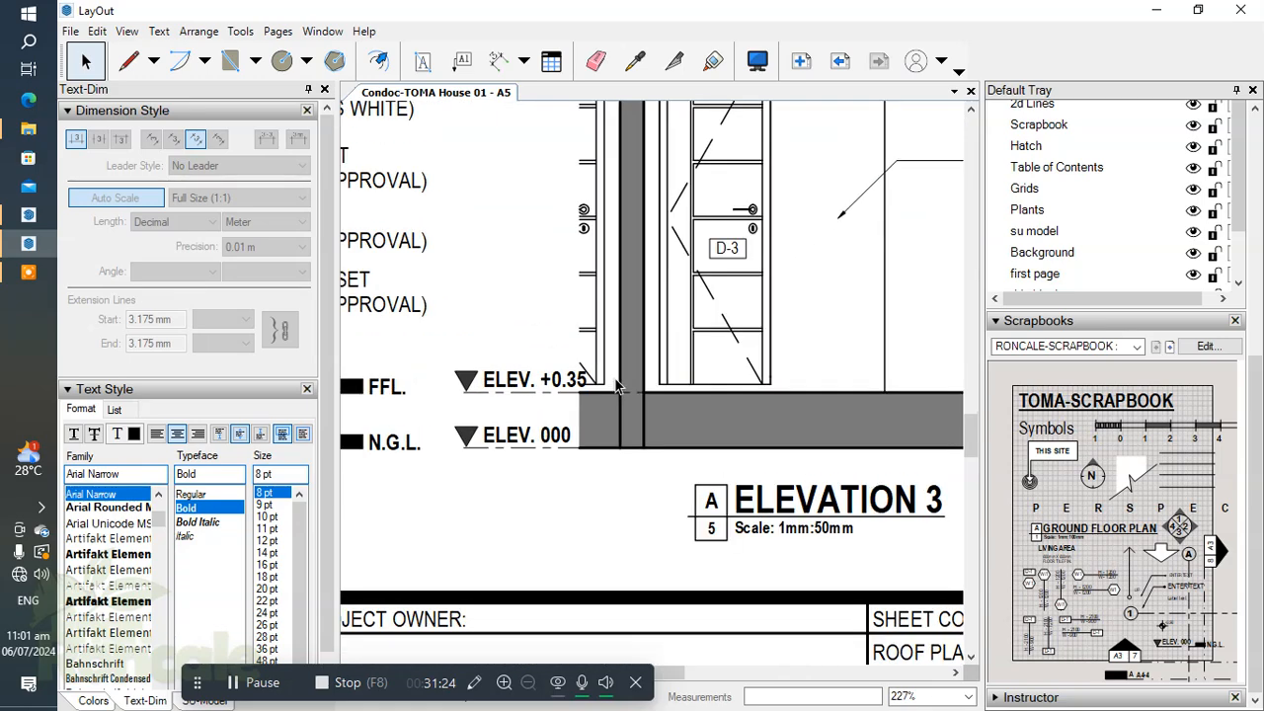
Check the labels, level markers and drawing titles across Elevations 2 and 1
middle_drag(669, 428, 683, 452)
scroll(563, 398, down, 2)
middle_drag(564, 398, 656, 446)
scroll(691, 468, up, 3)
scroll(672, 456, up, 1)
scroll(626, 428, down, 3)
scroll(593, 422, down, 2)
scroll(589, 413, down, 3)
middle_drag(592, 411, 871, 403)
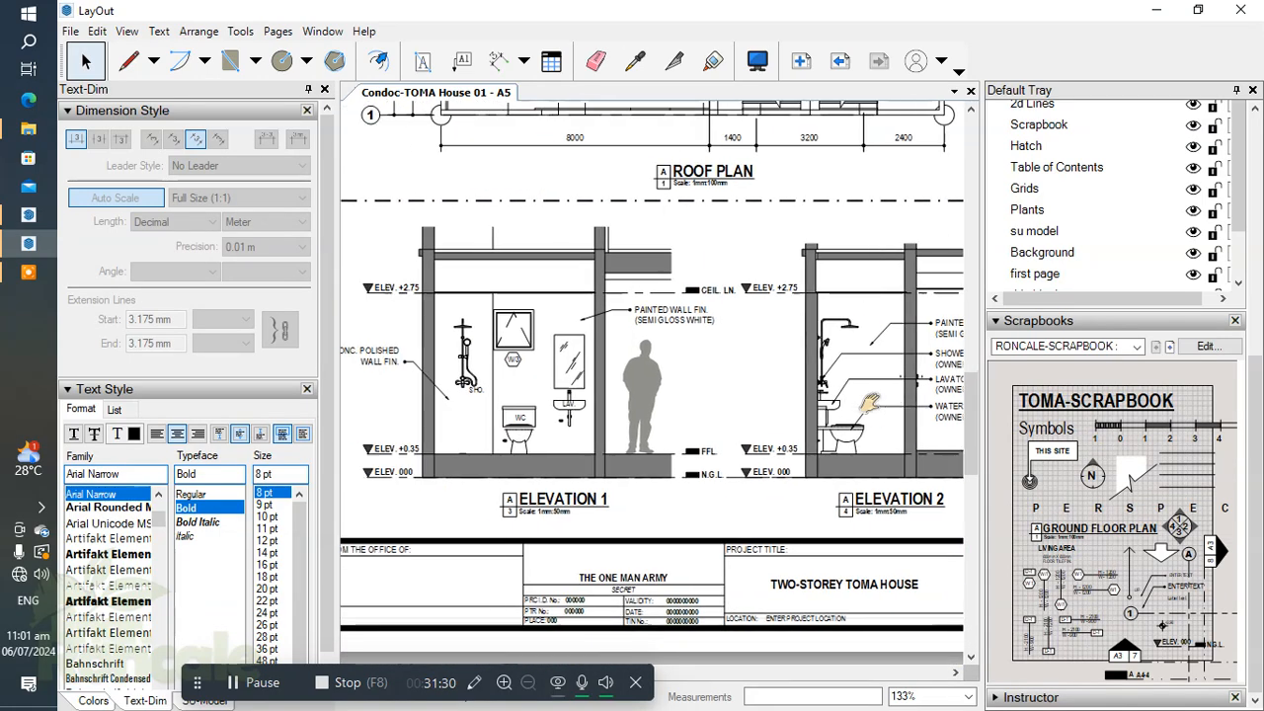
scroll(551, 413, up, 2)
scroll(538, 424, up, 1)
middle_drag(538, 424, 622, 428)
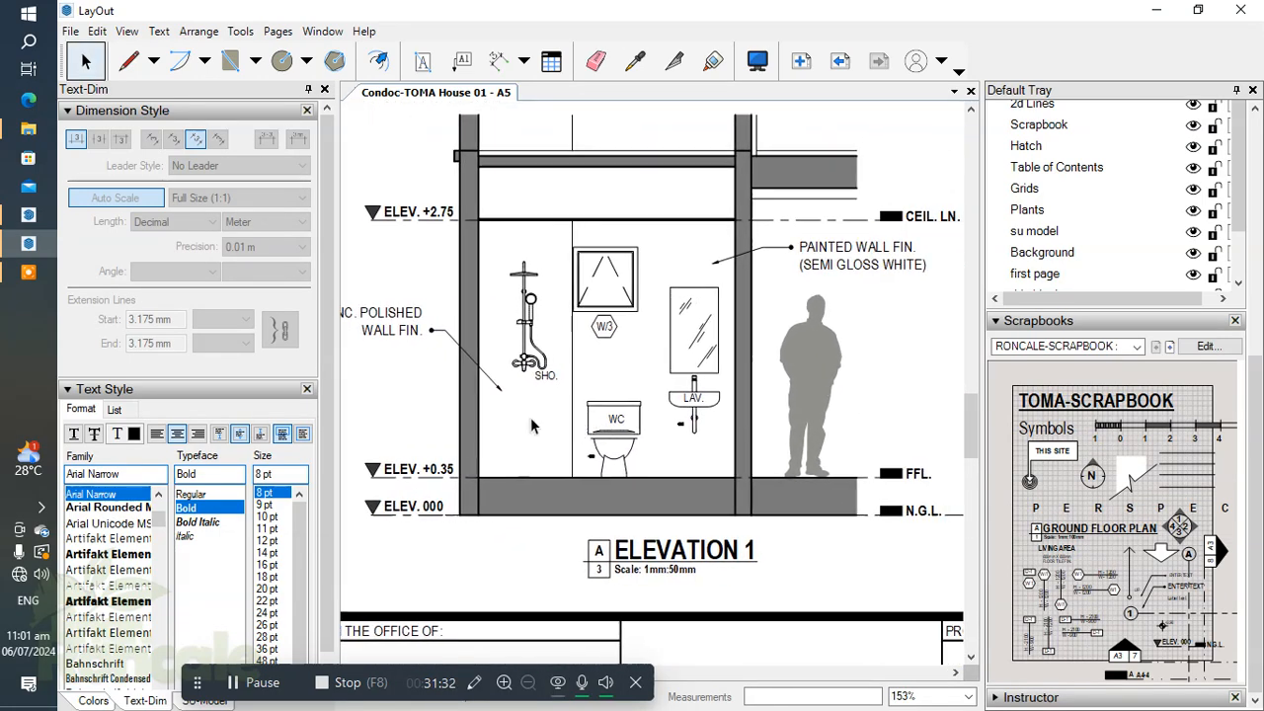
Set the scale text of the T&B BLOW-UP DETAIL title to 1mm:30mm
scroll(505, 410, down, 2)
scroll(504, 411, down, 2)
middle_drag(504, 410, 366, 479)
middle_drag(659, 381, 492, 435)
middle_drag(677, 417, 644, 518)
scroll(717, 301, up, 3)
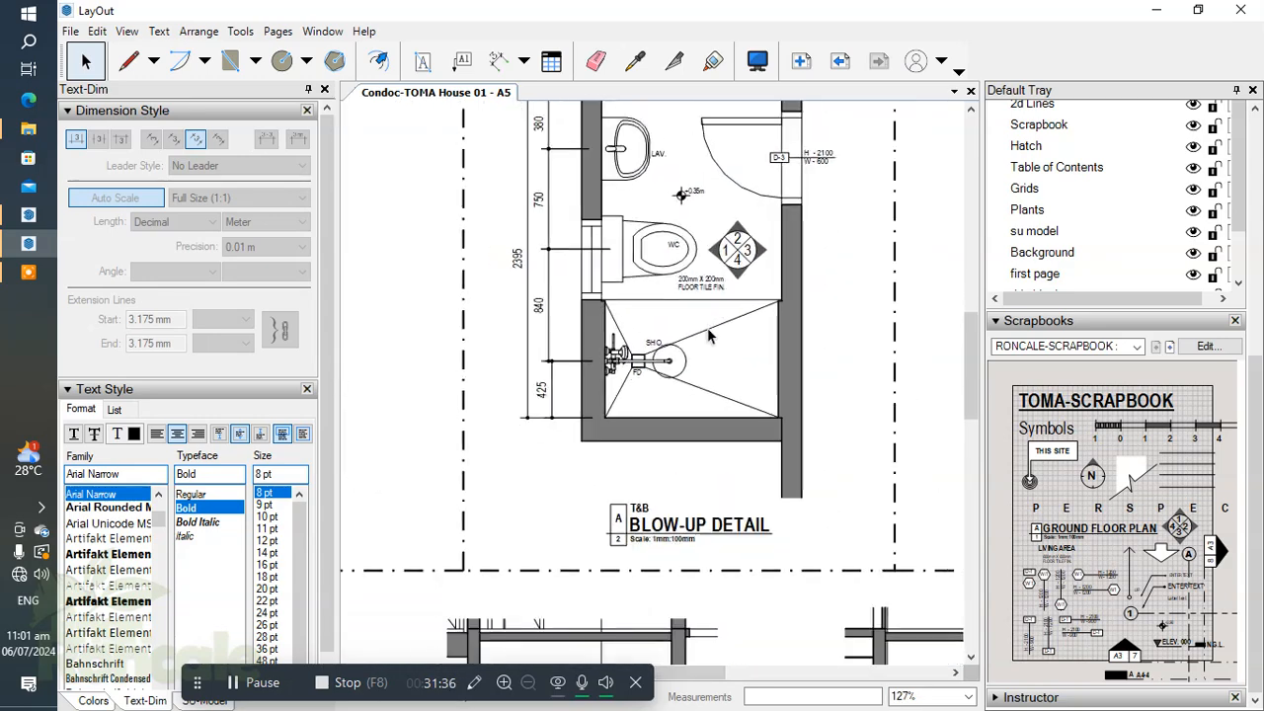
scroll(709, 335, down, 2)
middle_drag(708, 336, 708, 365)
scroll(669, 504, up, 3)
scroll(592, 437, down, 2)
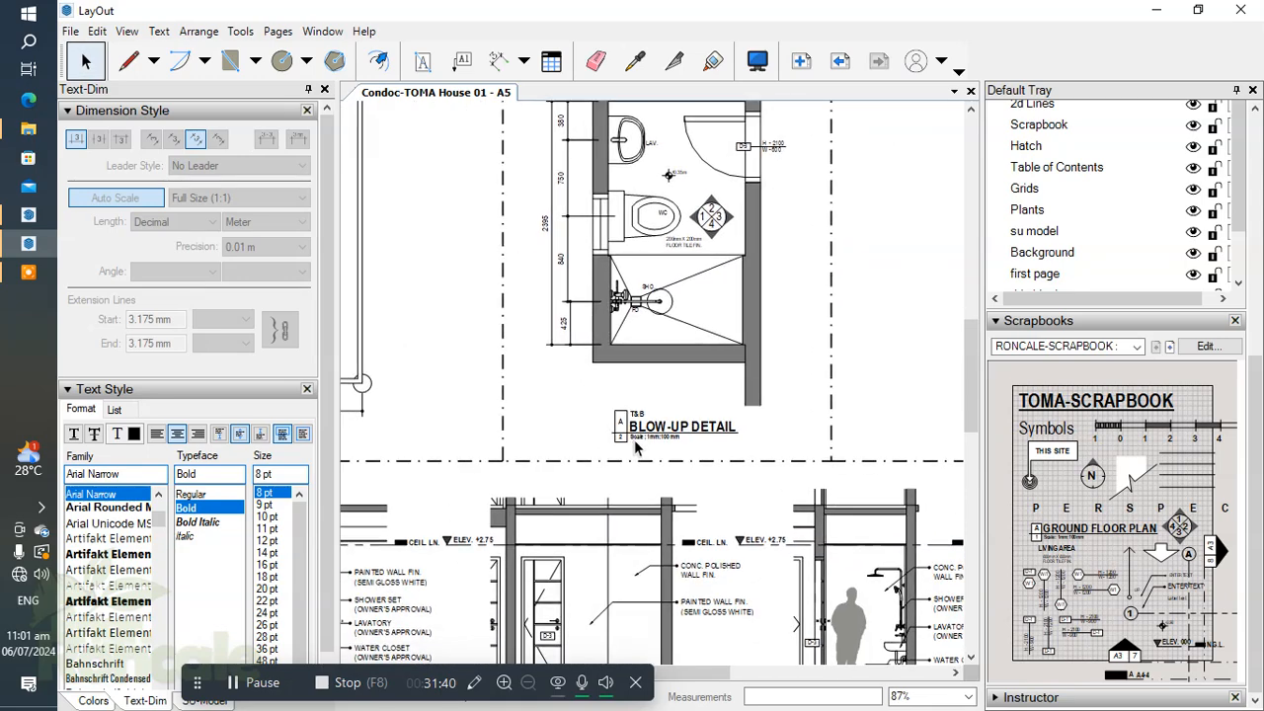
scroll(651, 442, up, 5)
double_click(691, 432)
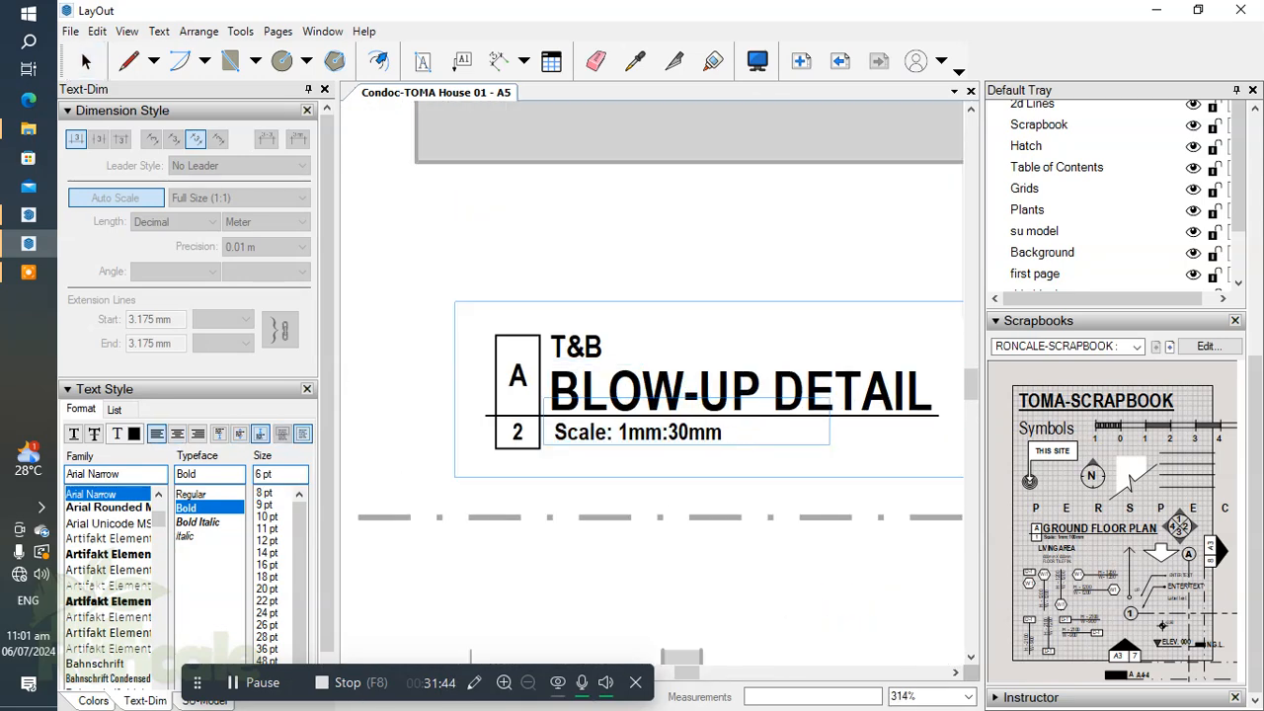
click(380, 374)
Review the blow-up plan together with Elevations 3 and 4 and the title block's sheet contents
scroll(401, 366, down, 5)
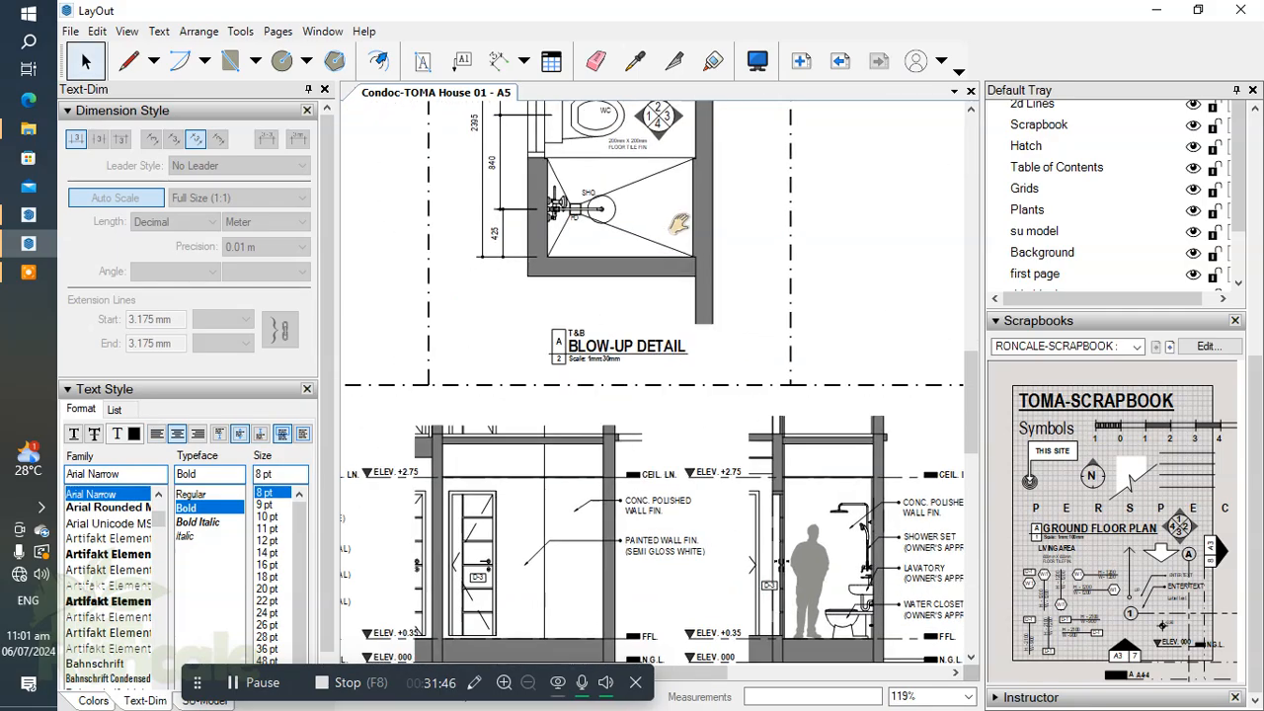
scroll(638, 509, up, 4)
scroll(644, 527, down, 3)
middle_drag(647, 533, 688, 628)
scroll(700, 403, down, 3)
middle_drag(671, 373, 598, 327)
scroll(680, 517, up, 4)
scroll(612, 526, down, 5)
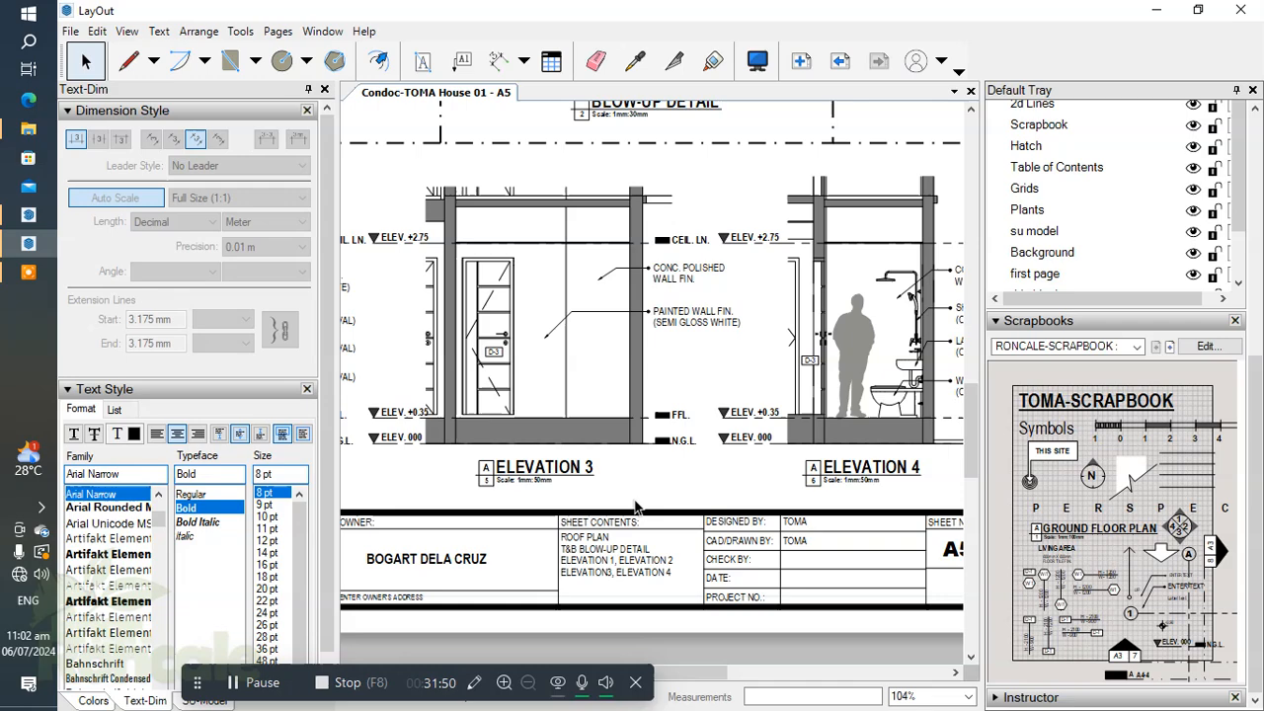
Open page A1 and check the sheet listings in its table of contents, including the A5 entry
scroll(664, 481, down, 2)
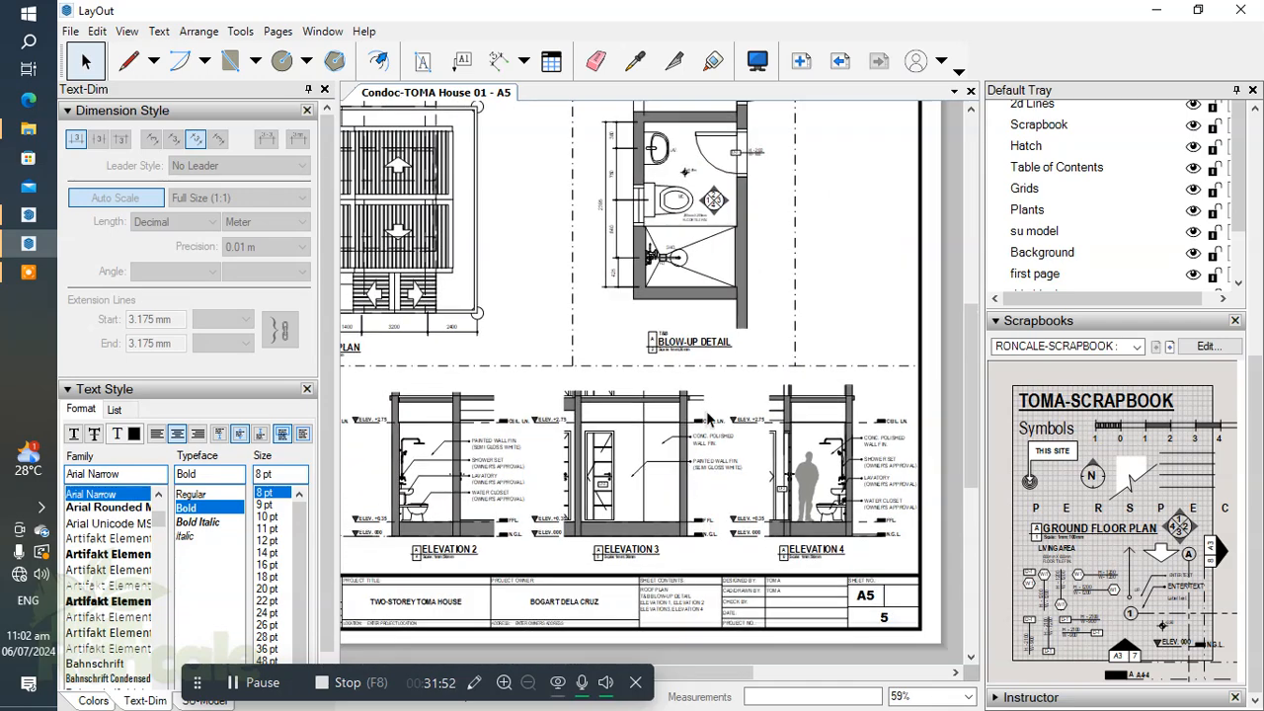
scroll(707, 420, down, 3)
scroll(1242, 340, up, 5)
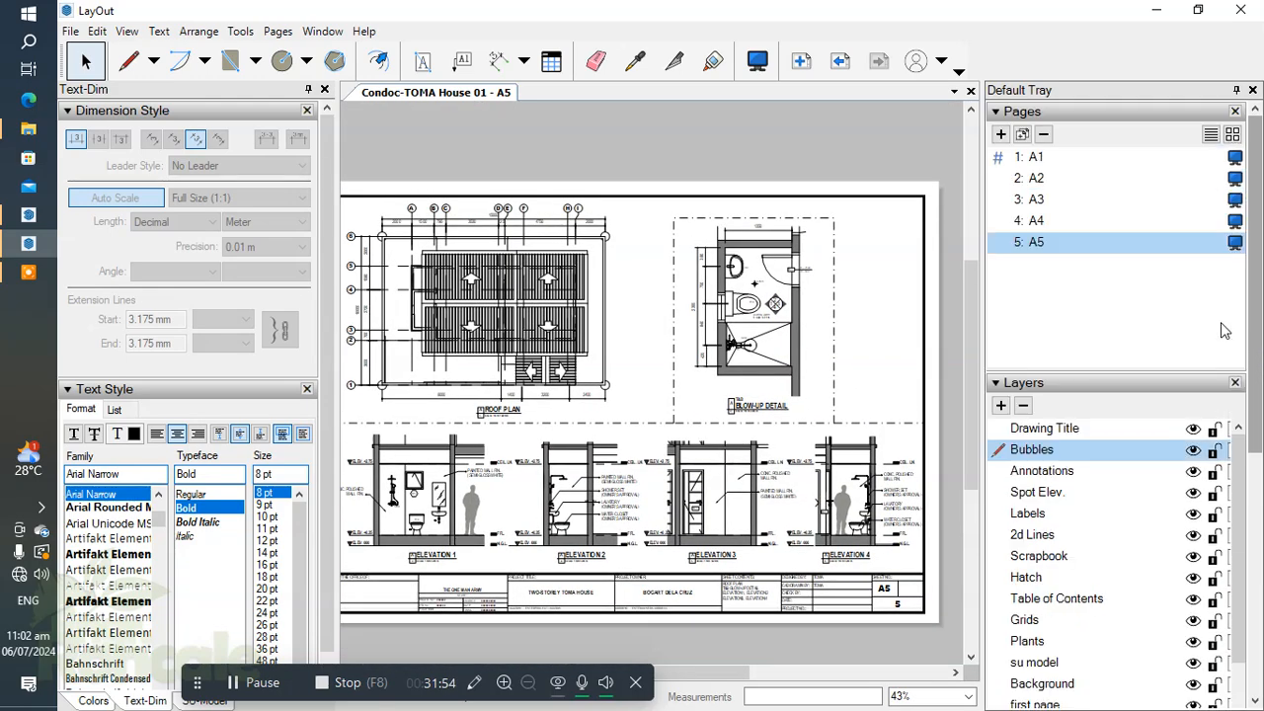
click(1049, 156)
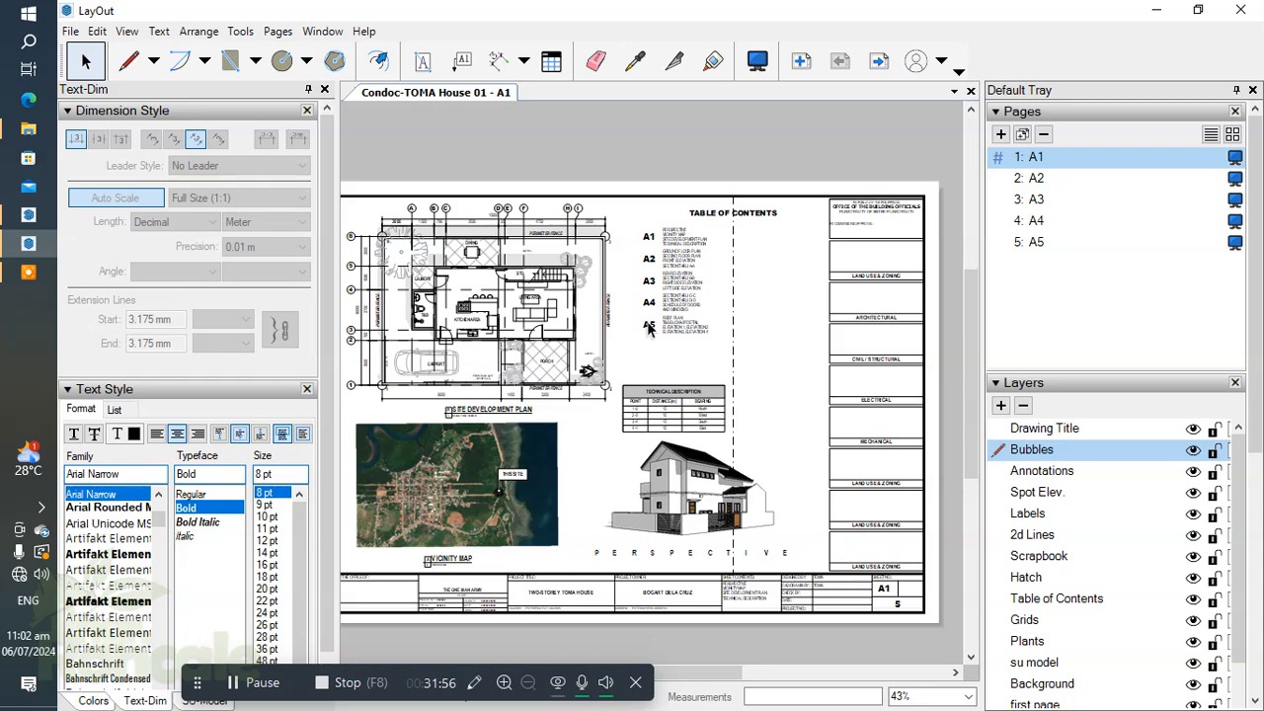
scroll(649, 329, up, 5)
scroll(558, 363, down, 3)
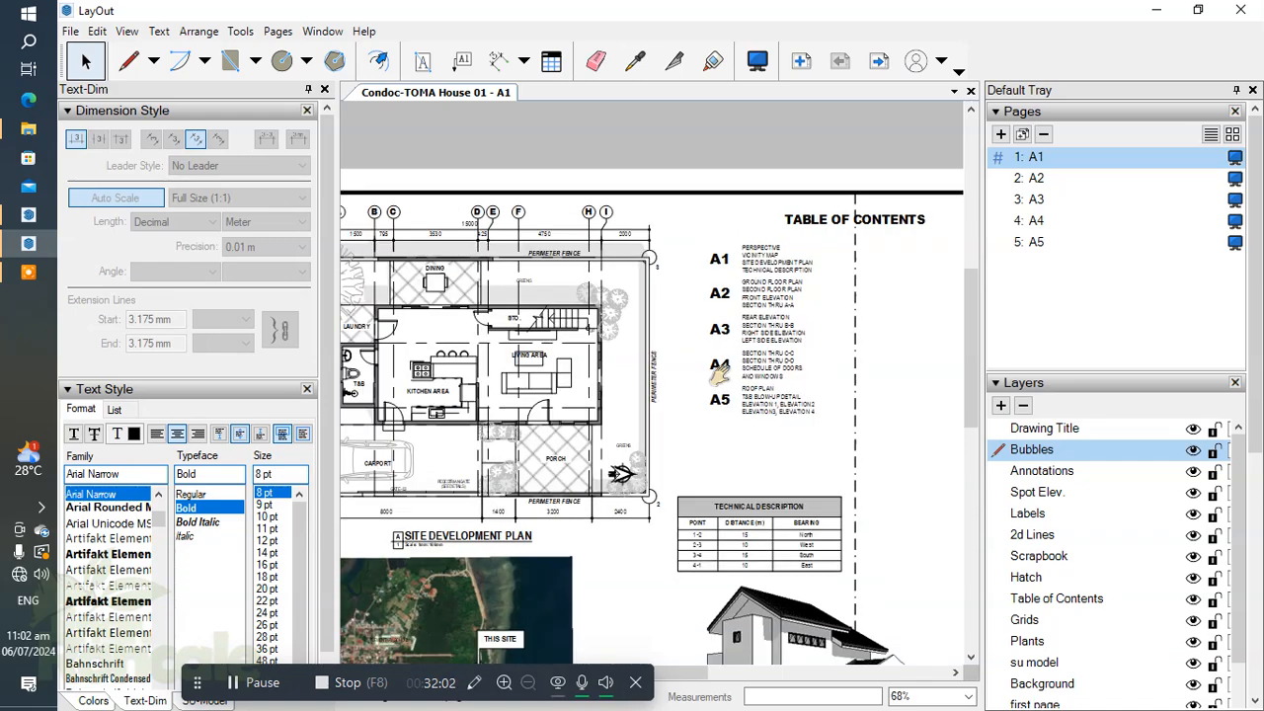
scroll(731, 364, down, 2)
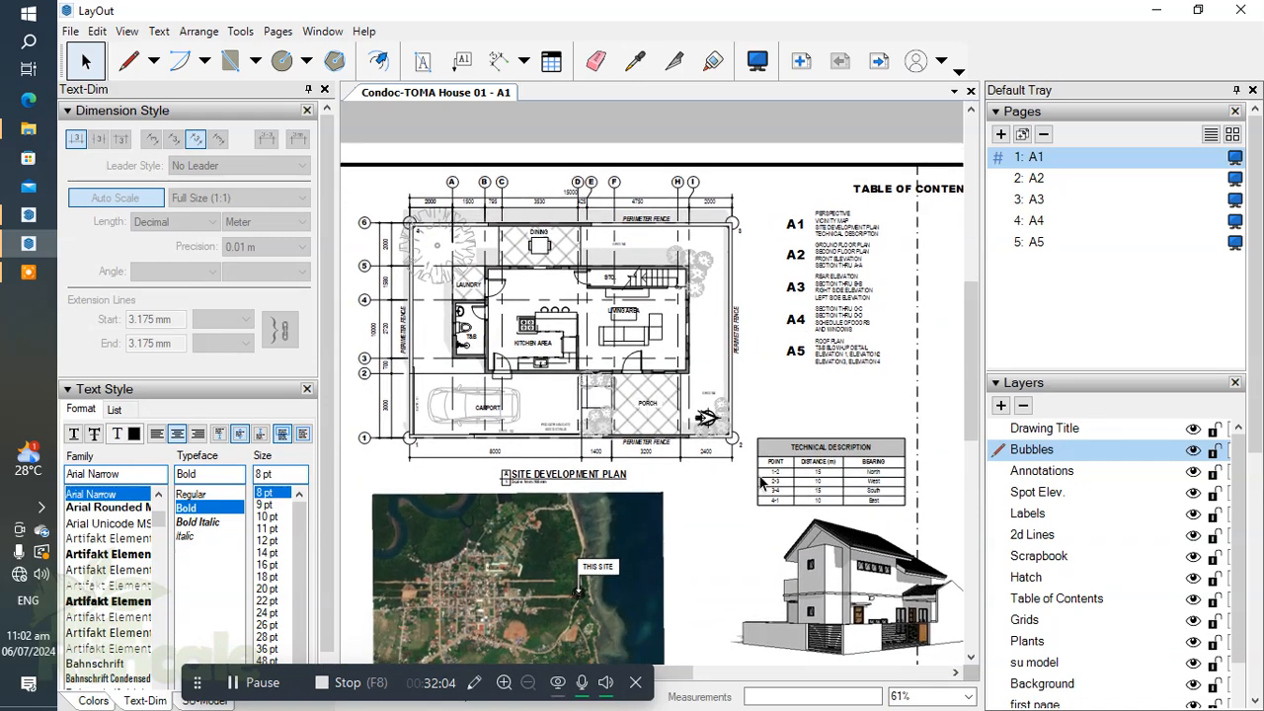
middle_drag(753, 449, 748, 438)
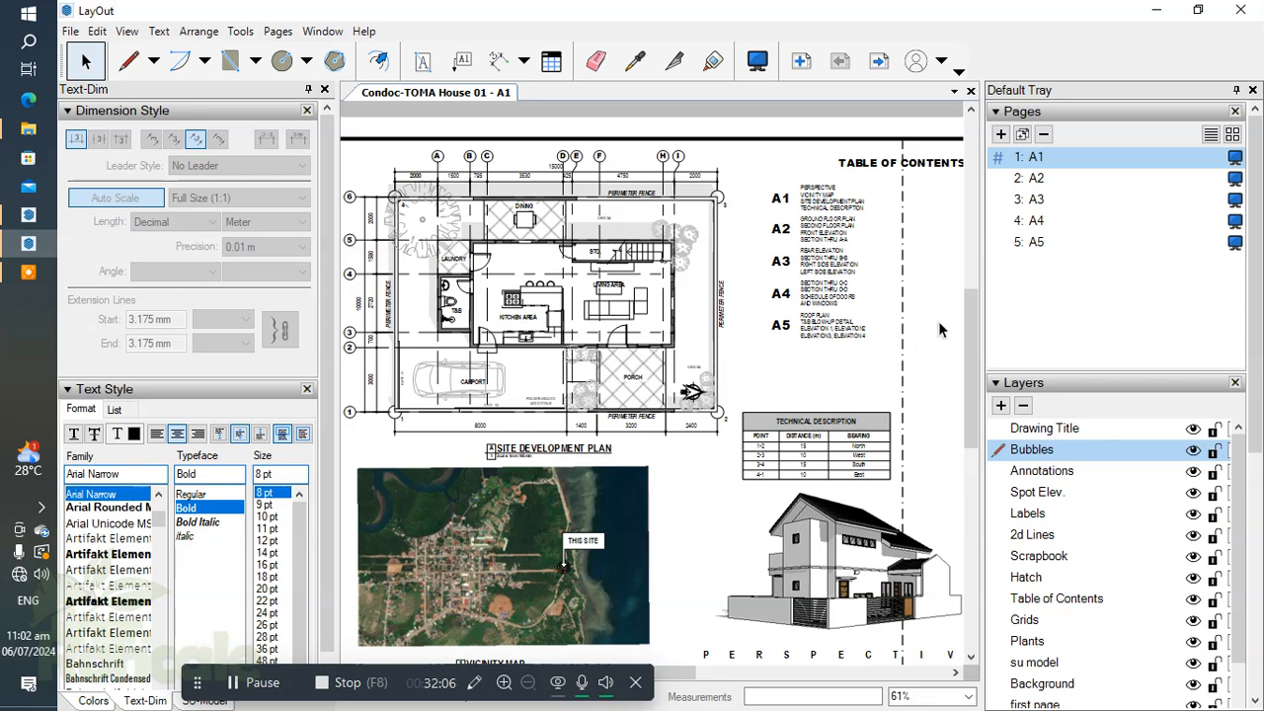
Return to page A5 and review the overall layout of the roof plan, T&B blow-up detail and bathroom elevations
click(1033, 243)
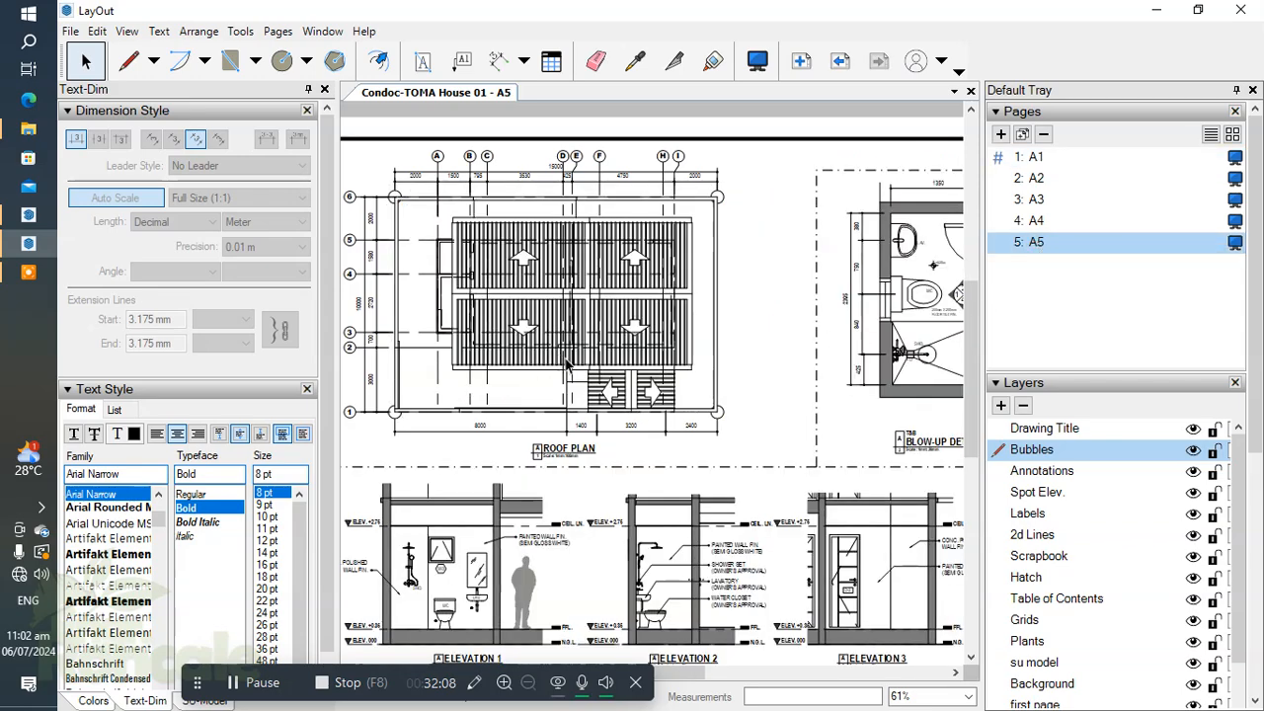
scroll(642, 414, down, 2)
middle_drag(646, 420, 638, 413)
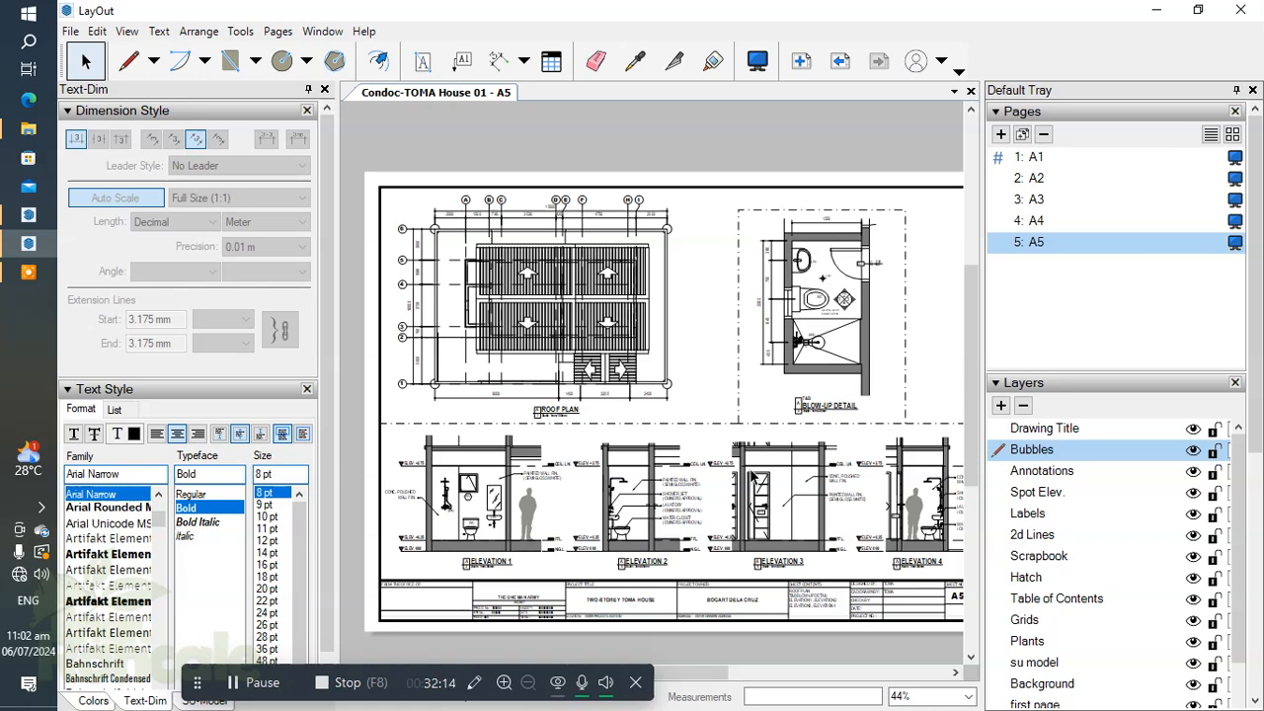
scroll(705, 496, up, 1)
scroll(706, 491, up, 2)
mouse_move(706, 484)
middle_down()
mouse_move(676, 476)
mouse_move(687, 487)
middle_up()
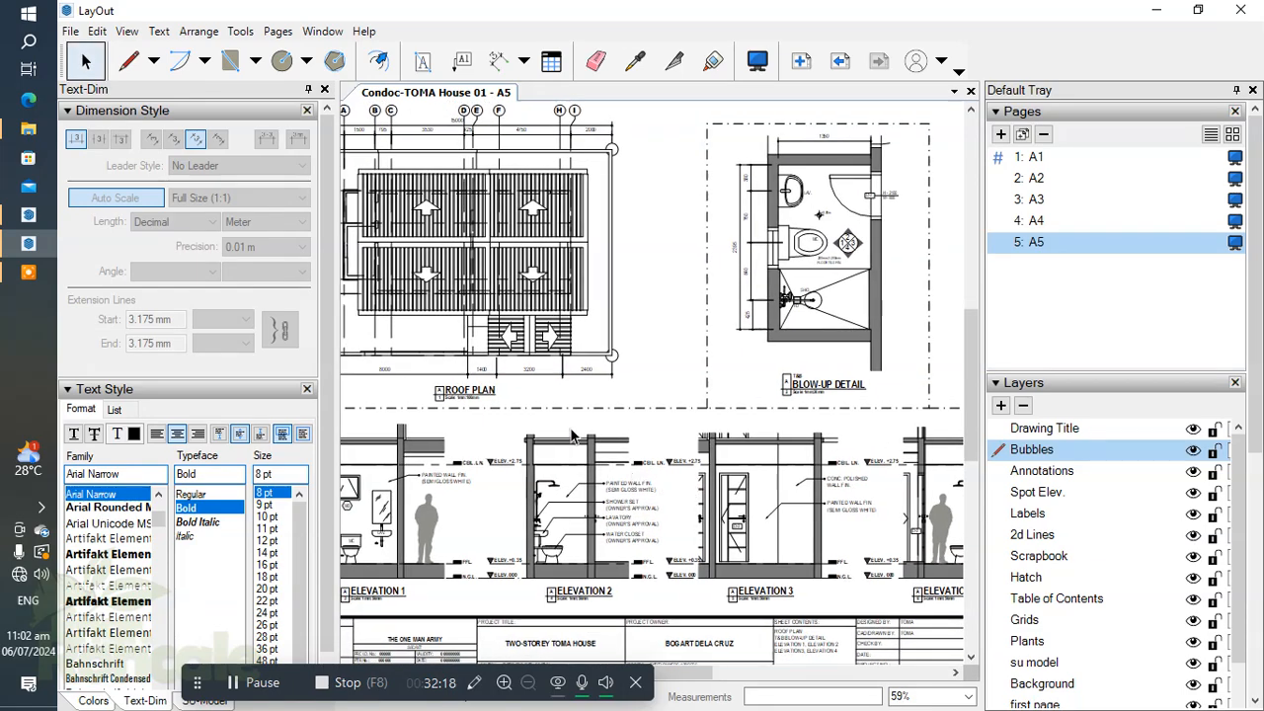
scroll(571, 435, up, 1)
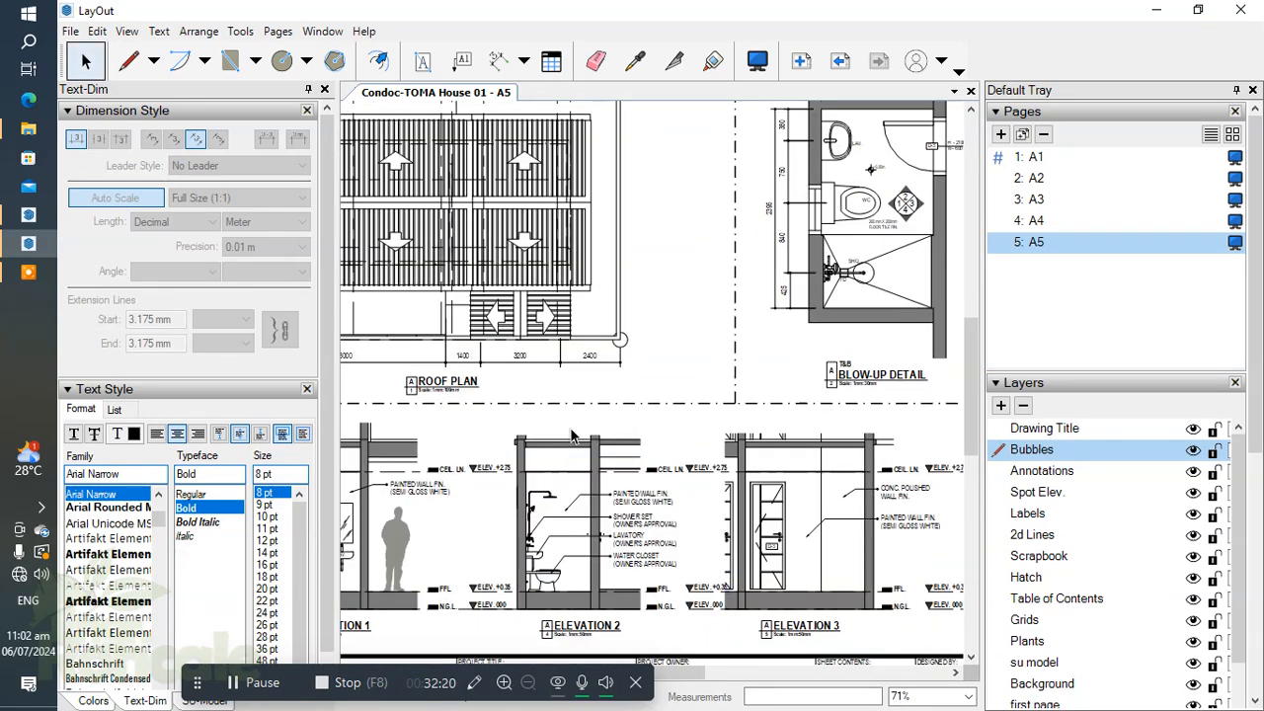
middle_drag(548, 421, 671, 461)
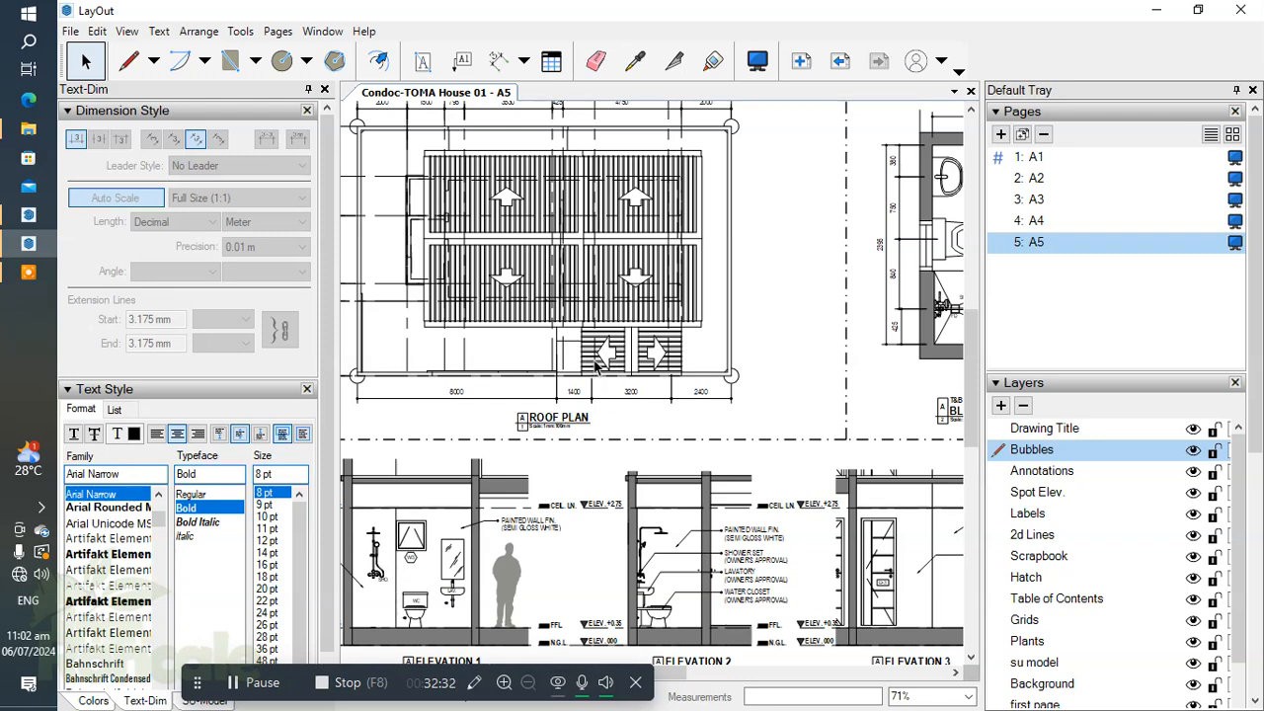
Inspect Elevation 1's labels and level markers, and compare it with the neighbouring drawings on the sheet
scroll(553, 470, up, 3)
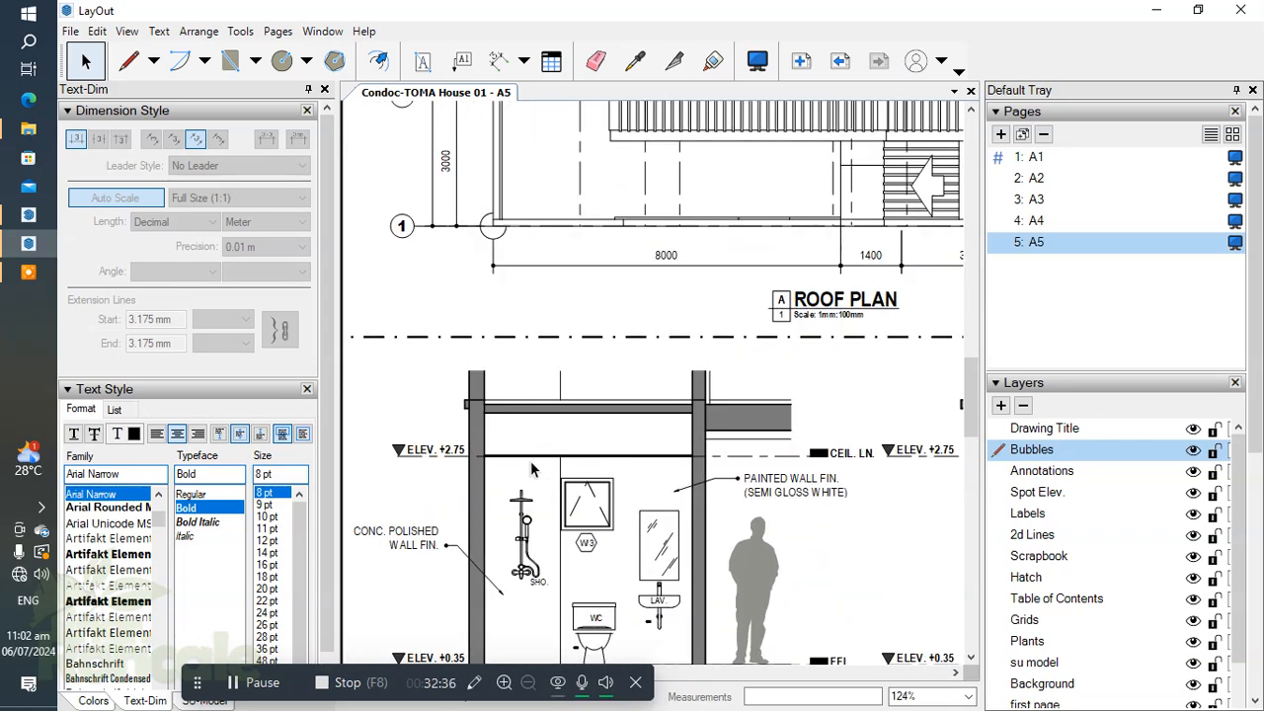
scroll(530, 460, down, 2)
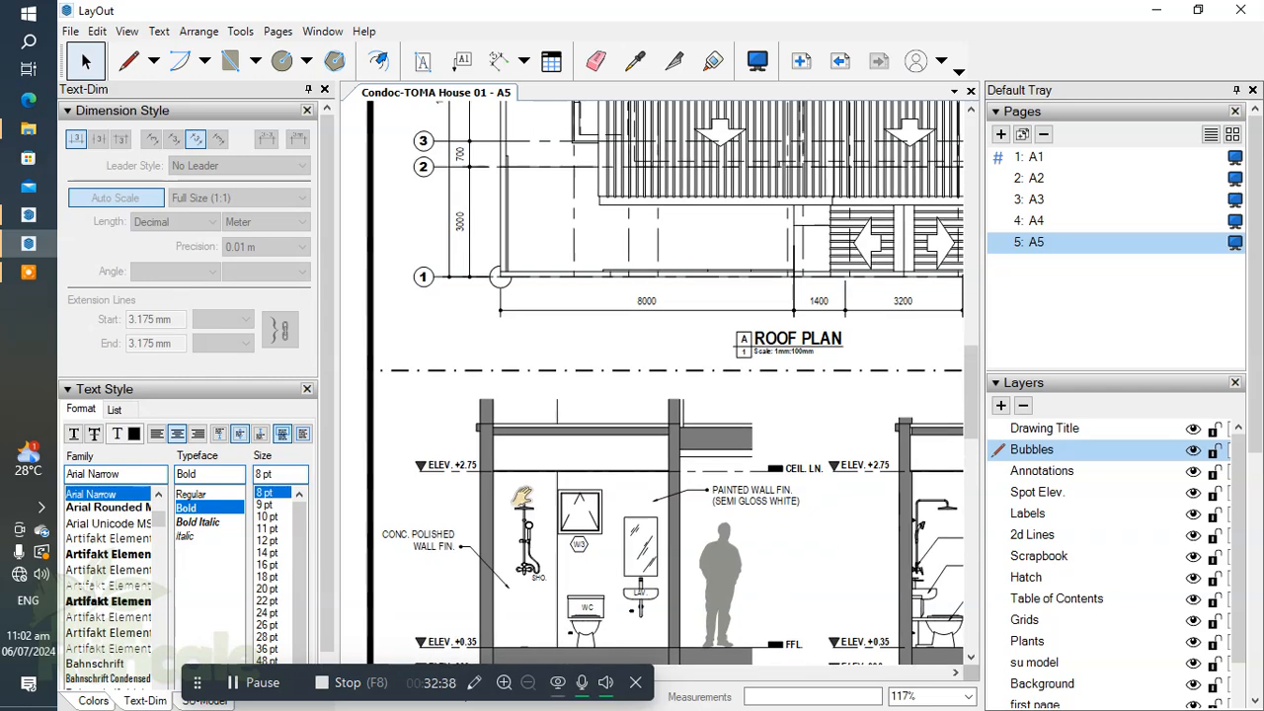
scroll(660, 487, down, 2)
scroll(659, 488, down, 3)
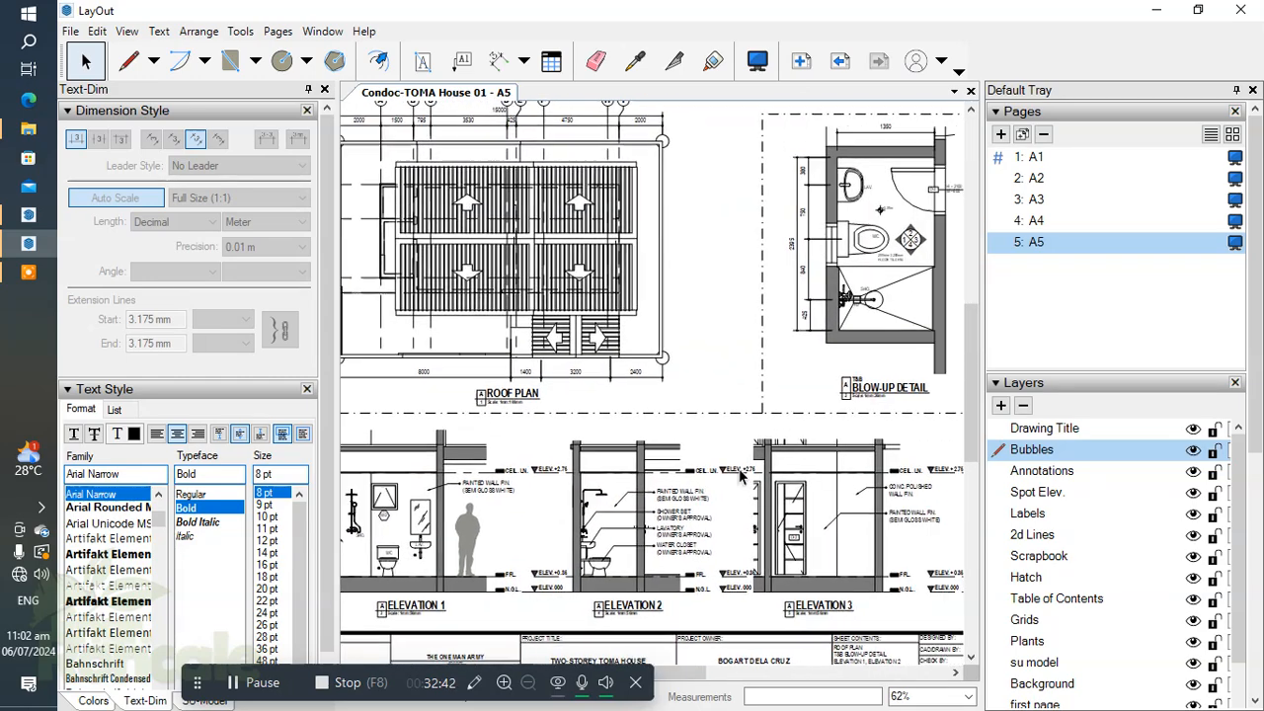
scroll(739, 476, down, 1)
mouse_move(815, 504)
middle_down()
mouse_move(724, 500)
mouse_move(801, 503)
middle_up()
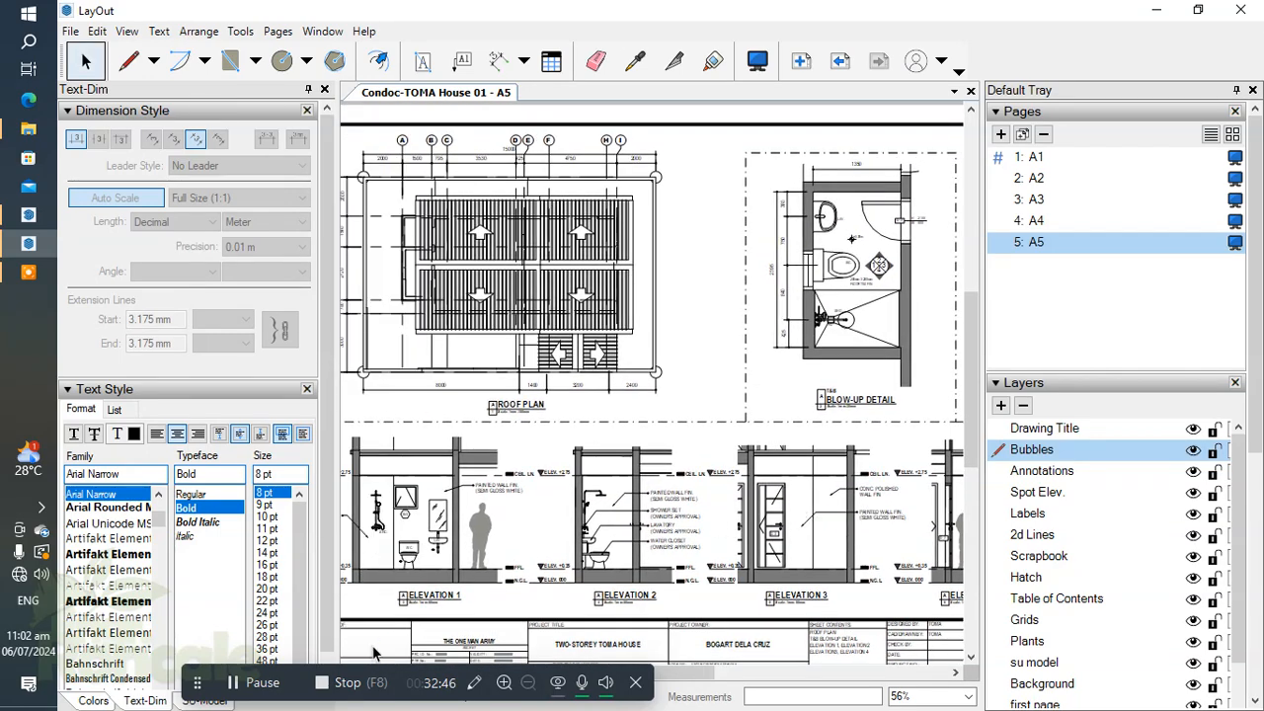